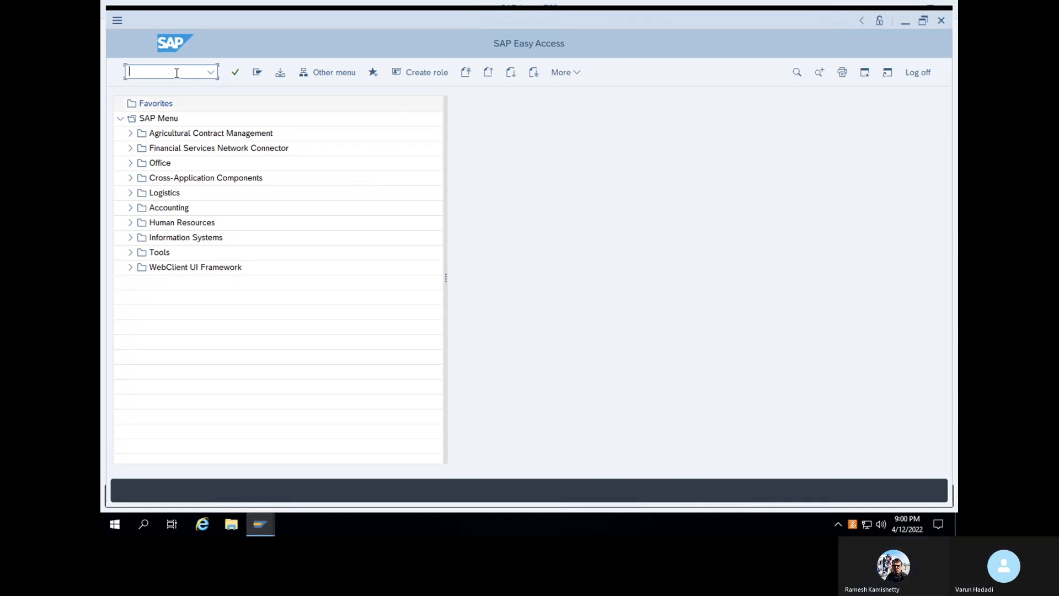
- Run transaction /nspro and display the SAP Reference IMG
{"action": "type", "text": "/"}
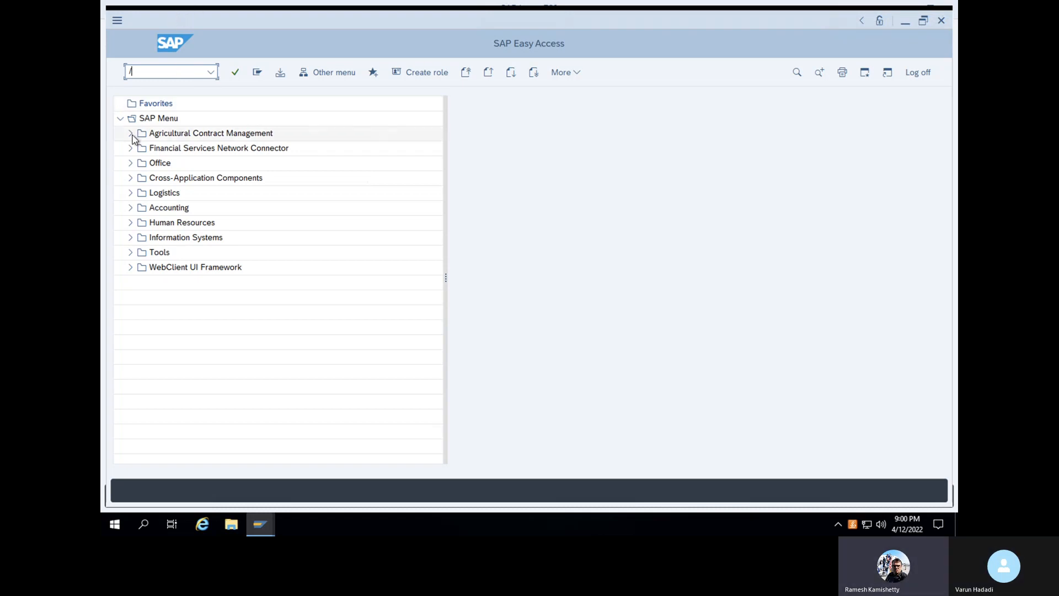
{"action": "left_click", "coordinate": [133, 20]}
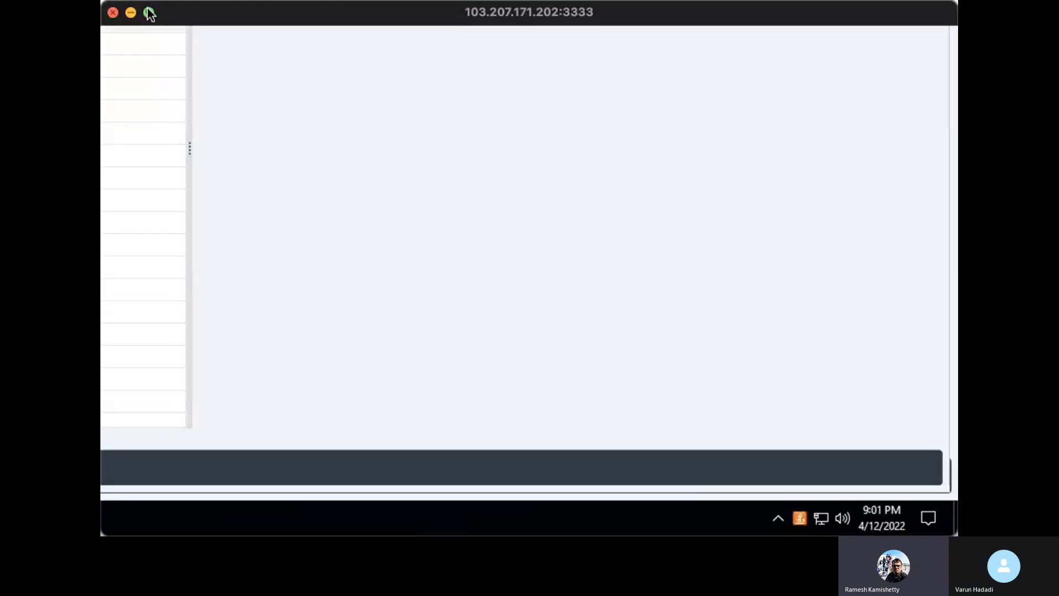
{"action": "left_click", "coordinate": [149, 13]}
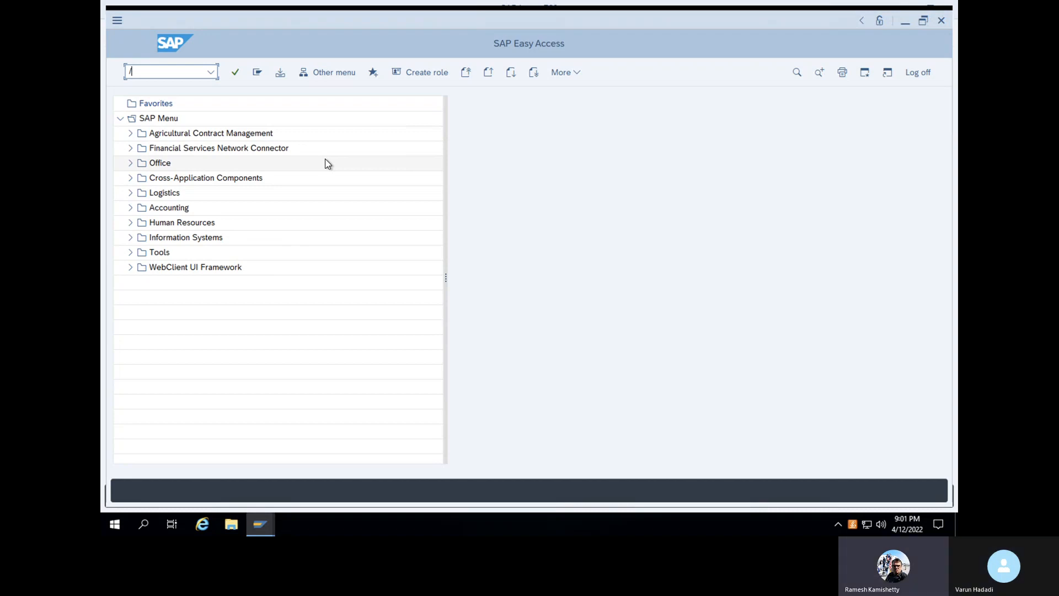
{"action": "type", "text": "nspro"}
{"action": "key", "text": "Return"}
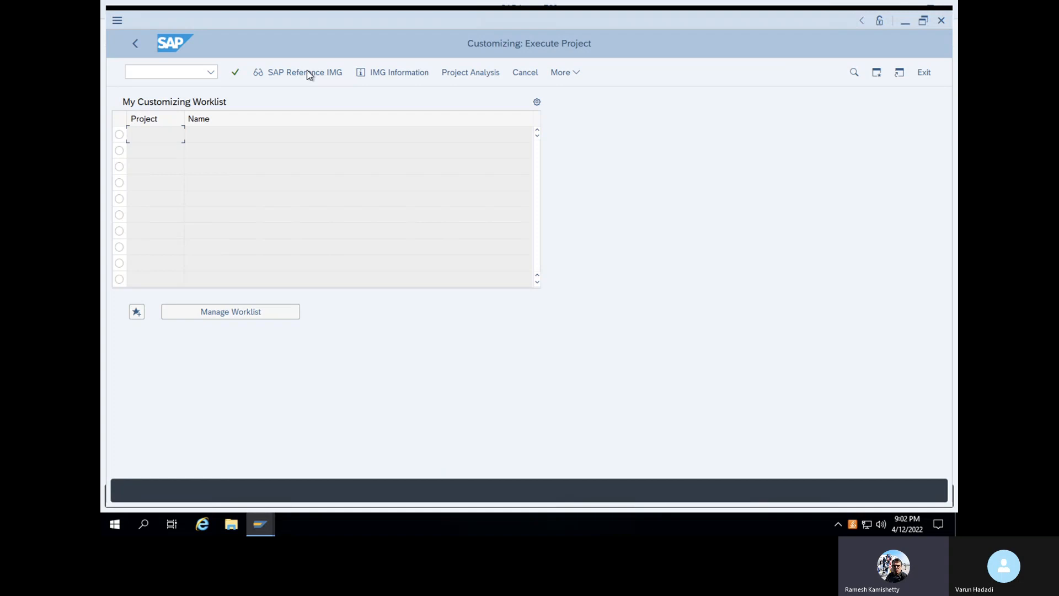
{"action": "left_click", "coordinate": [307, 72]}
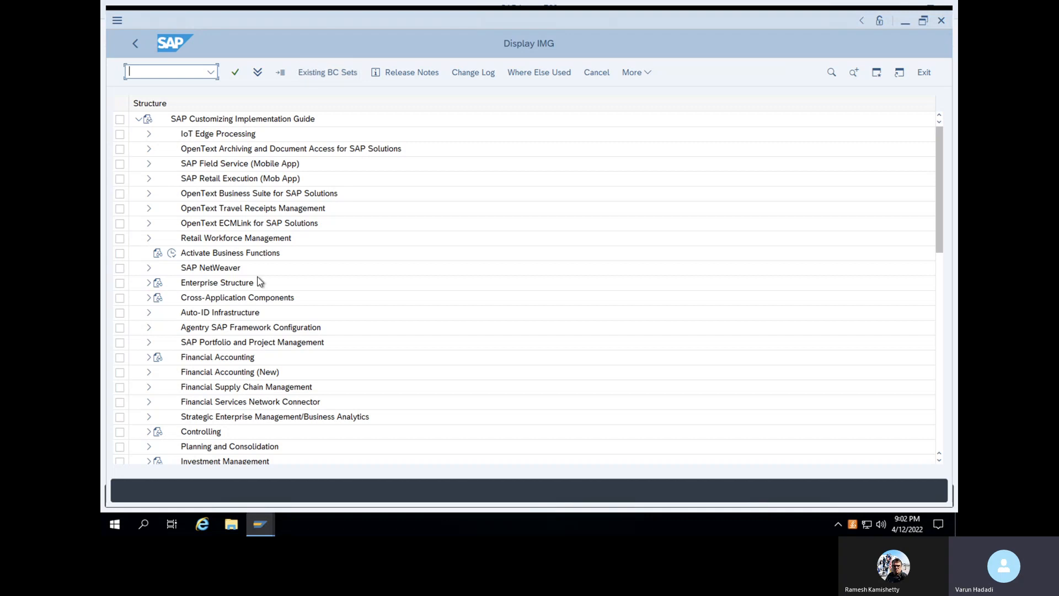
- Expand Materials Management, Purchasing and Purchase Requisition in the customizing structure
{"action": "scroll", "coordinate": [259, 281], "scroll_direction": "down", "scroll_amount": 4}
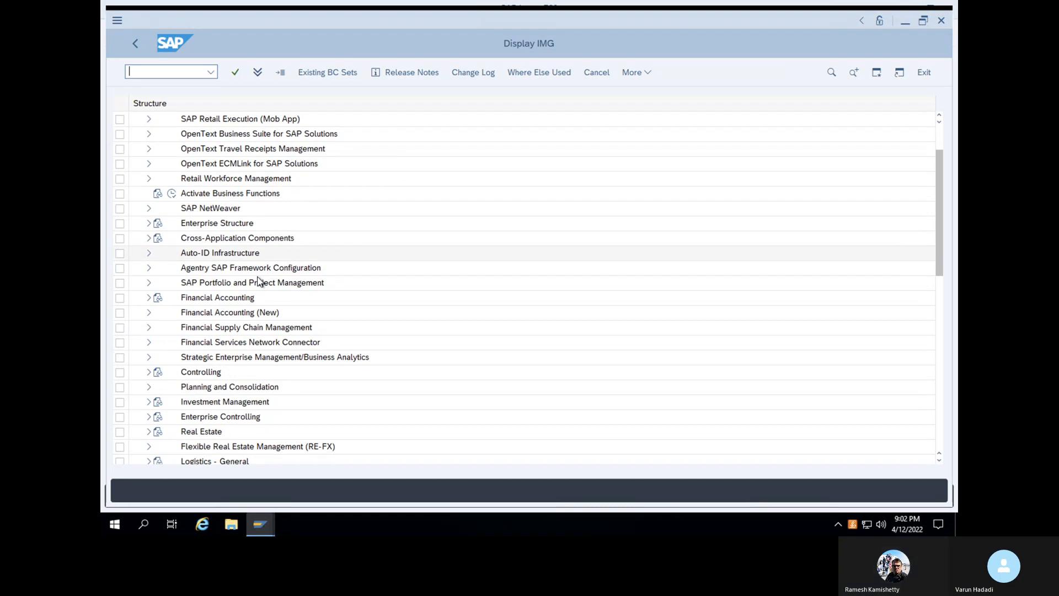
{"action": "scroll", "coordinate": [259, 281], "scroll_direction": "up", "scroll_amount": 1}
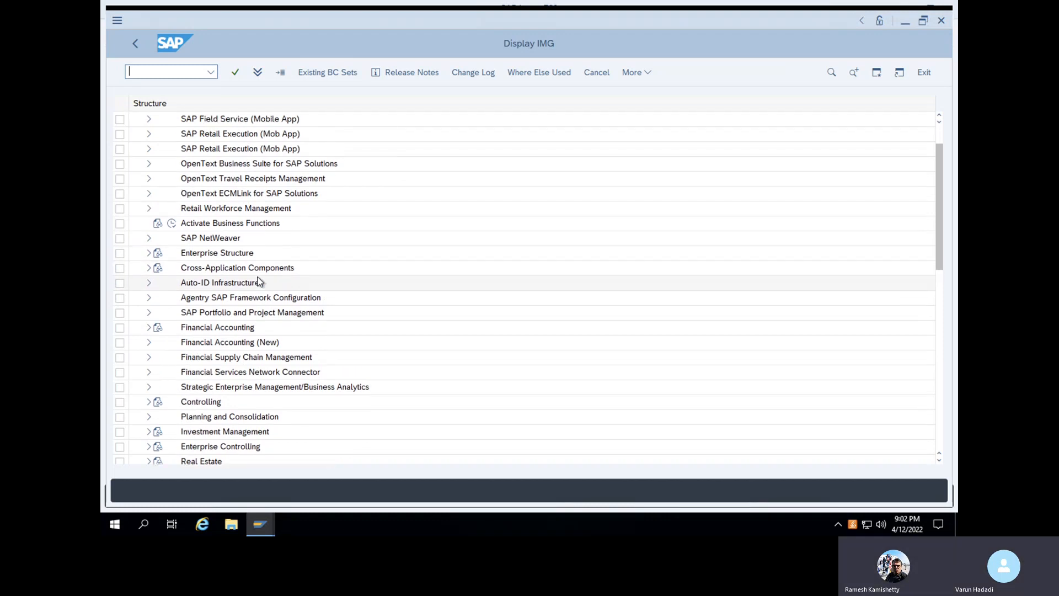
{"action": "scroll", "coordinate": [259, 281], "scroll_direction": "down", "scroll_amount": 7}
{"action": "scroll", "coordinate": [259, 281], "scroll_direction": "down", "scroll_amount": 2}
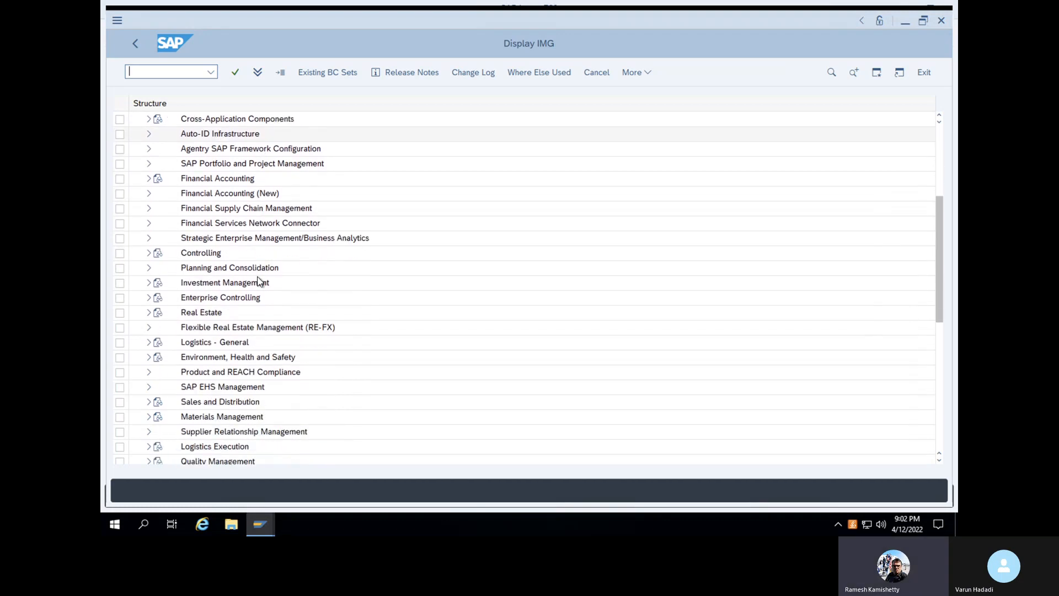
{"action": "left_click", "coordinate": [147, 418]}
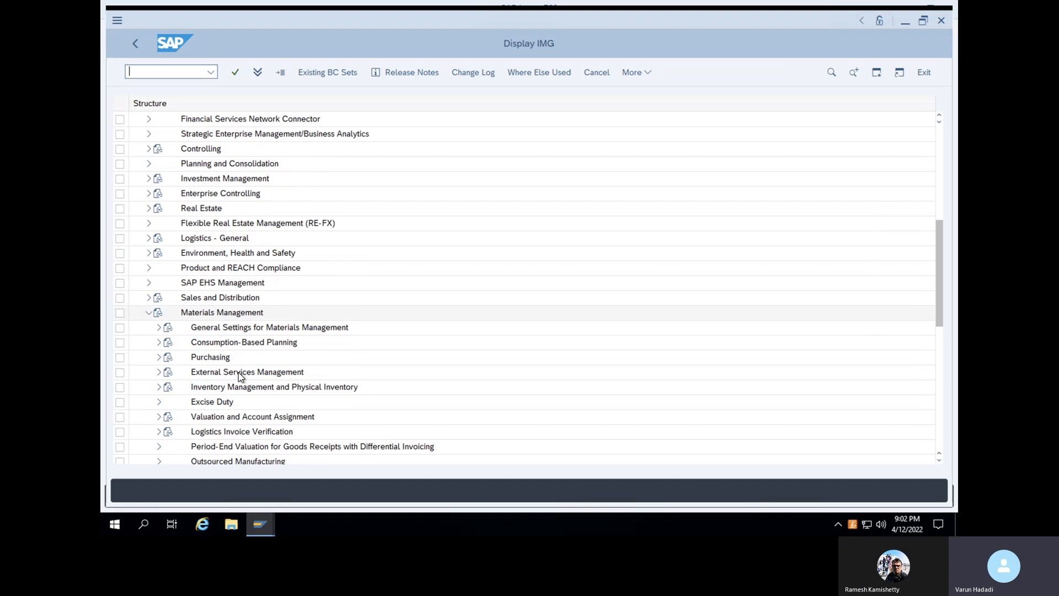
{"action": "scroll", "coordinate": [239, 377], "scroll_direction": "down", "scroll_amount": 7}
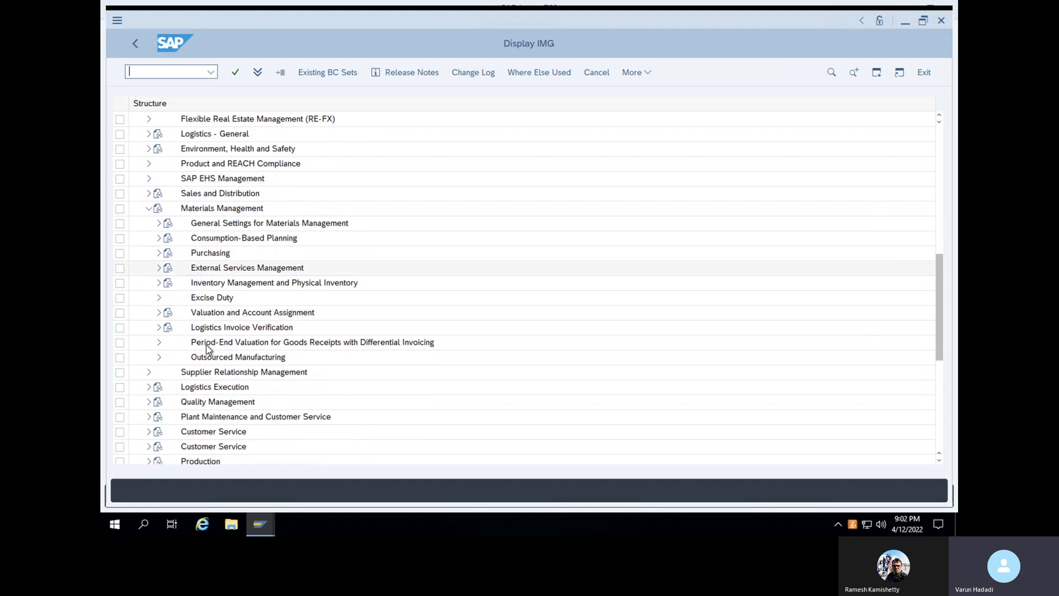
{"action": "left_click", "coordinate": [158, 256]}
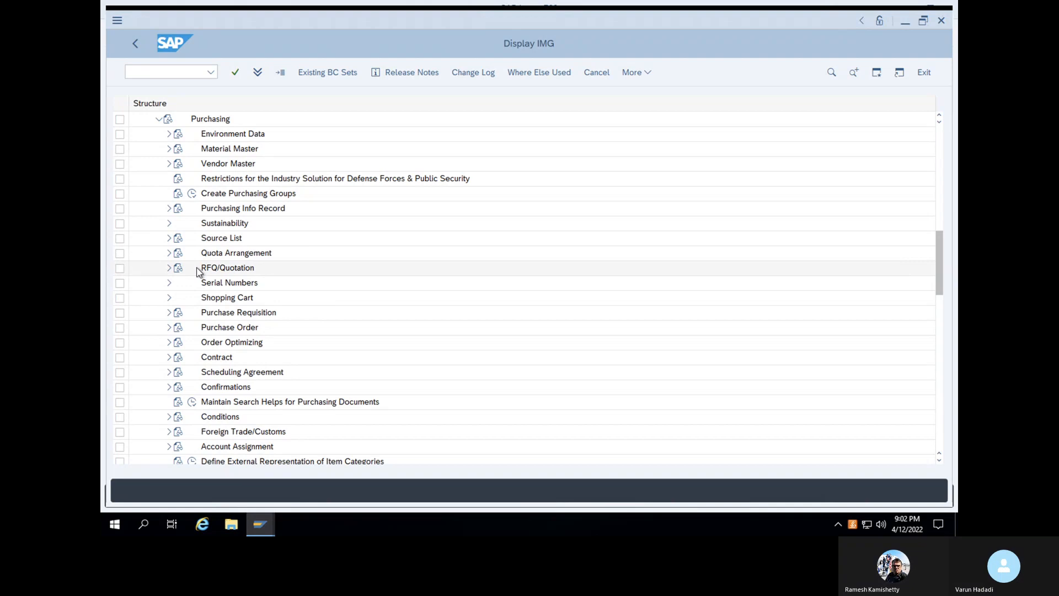
{"action": "left_click", "coordinate": [169, 312]}
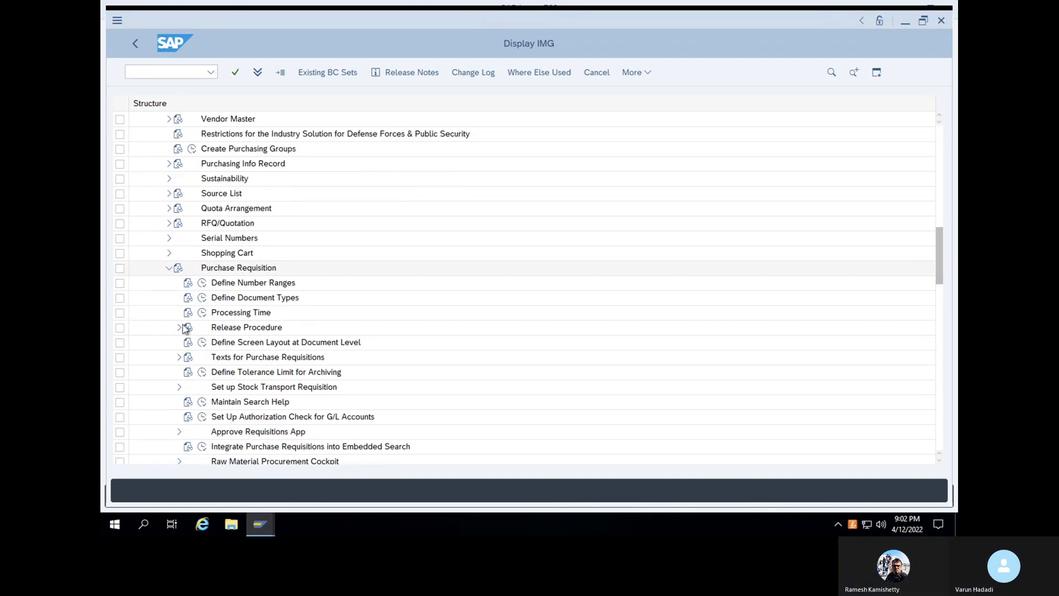
- Examine the number range intervals for purchase requisitions under Define Number Ranges, then return to the customizing structure
{"action": "left_click", "coordinate": [202, 284]}
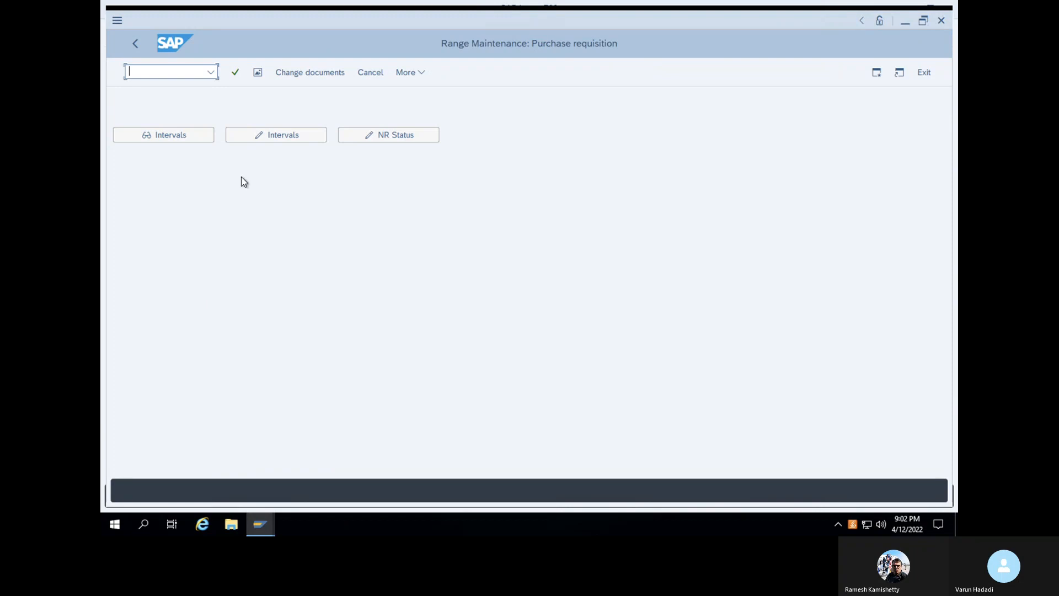
{"action": "left_click", "coordinate": [276, 137]}
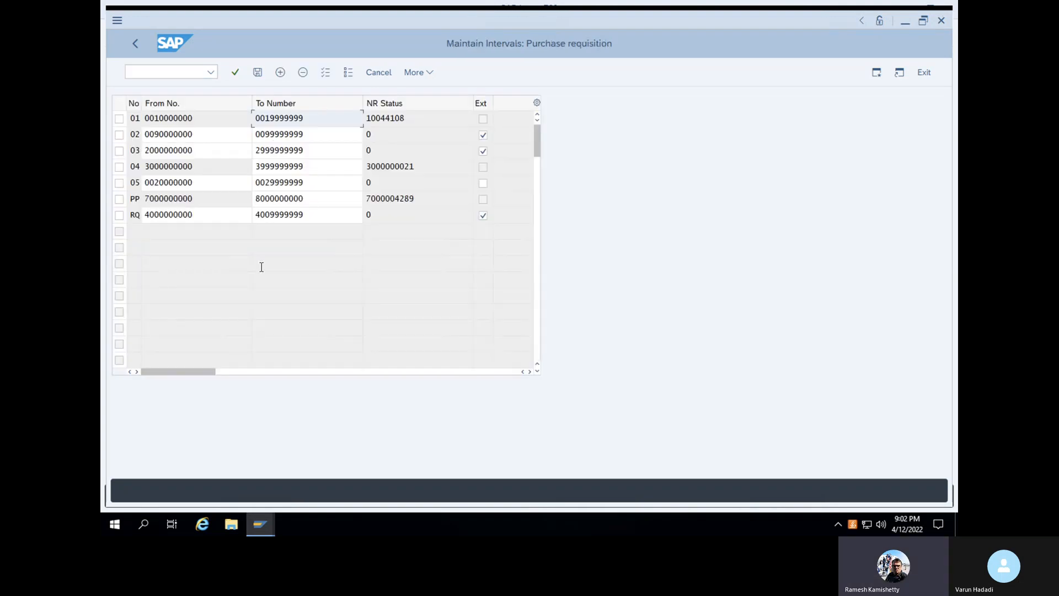
{"action": "left_click", "coordinate": [136, 43]}
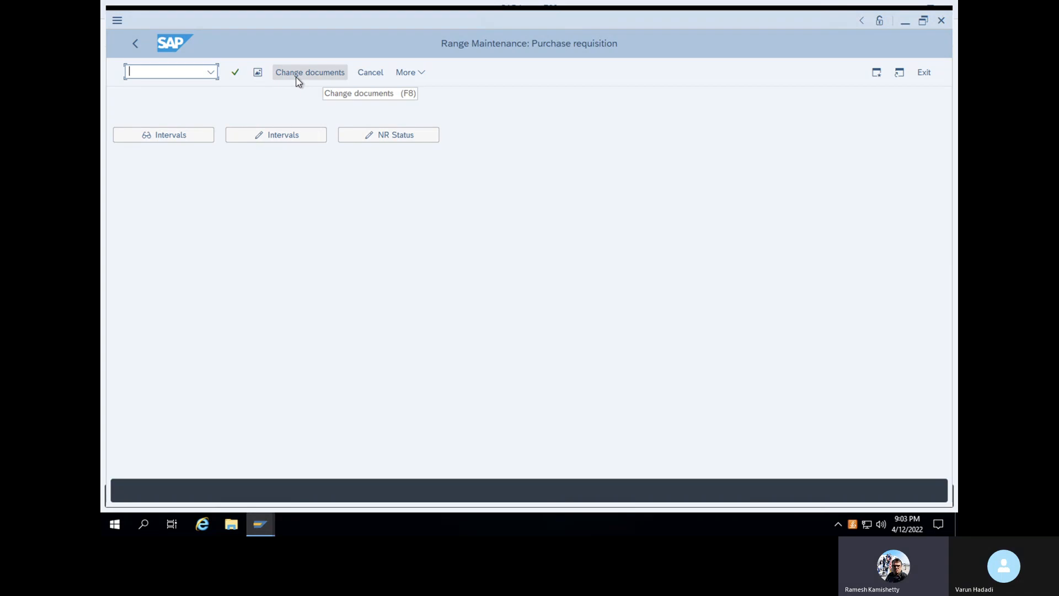
{"action": "left_click", "coordinate": [137, 43]}
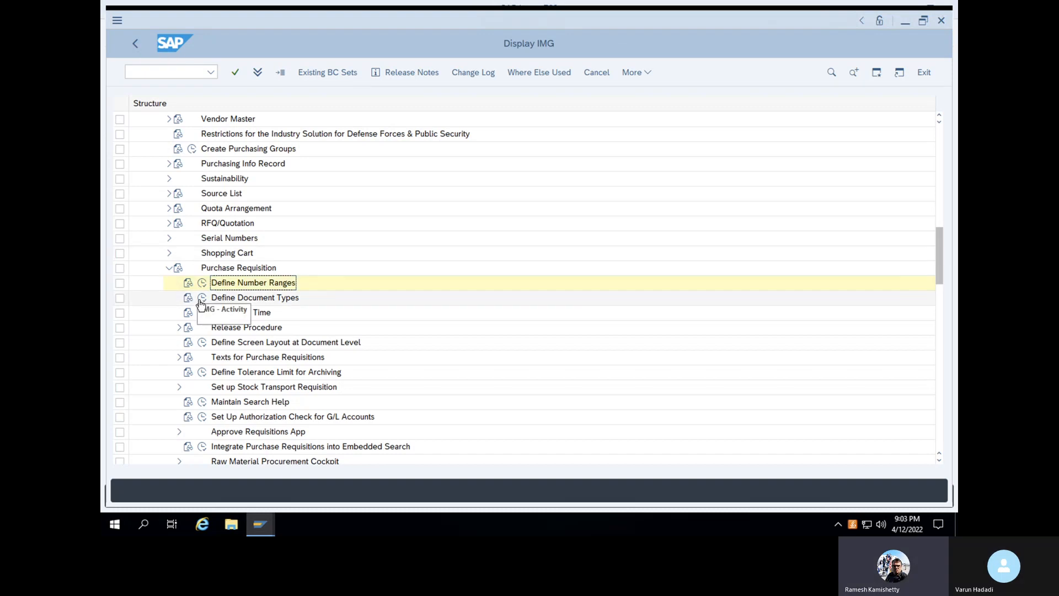
- Under Define Document Types, start a copy of the standard purchase requisition type NB and set its type to PUNB
{"action": "left_click", "coordinate": [202, 298]}
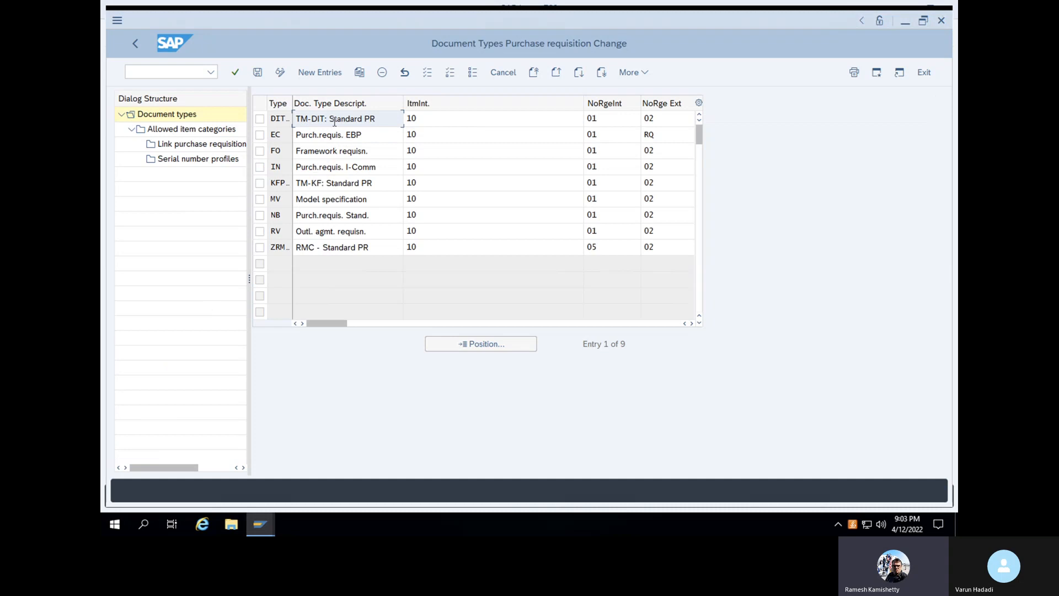
{"action": "left_click", "coordinate": [359, 73]}
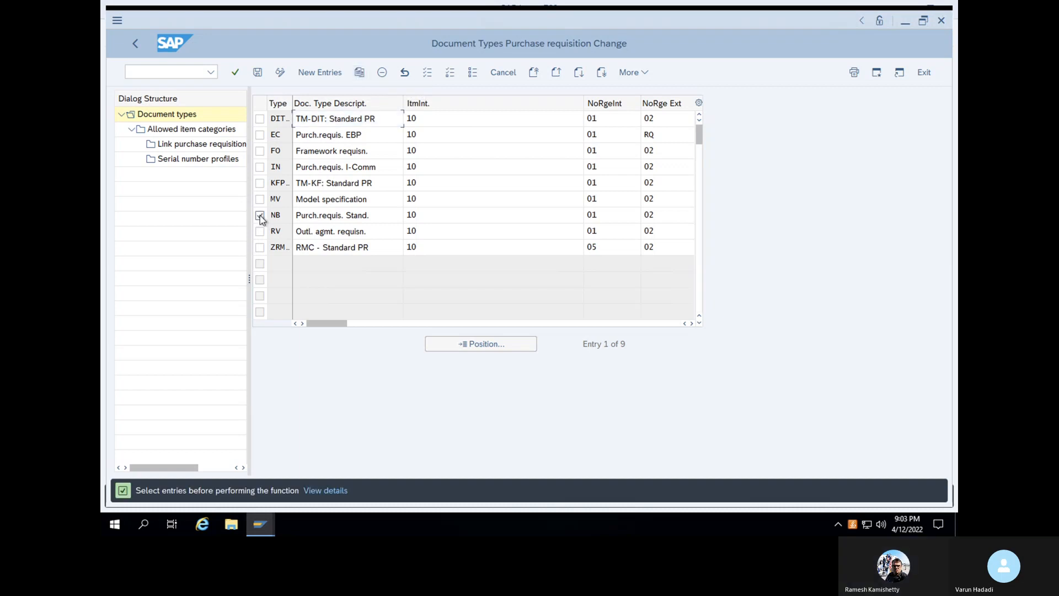
{"action": "left_click", "coordinate": [260, 216]}
{"action": "left_click", "coordinate": [359, 73]}
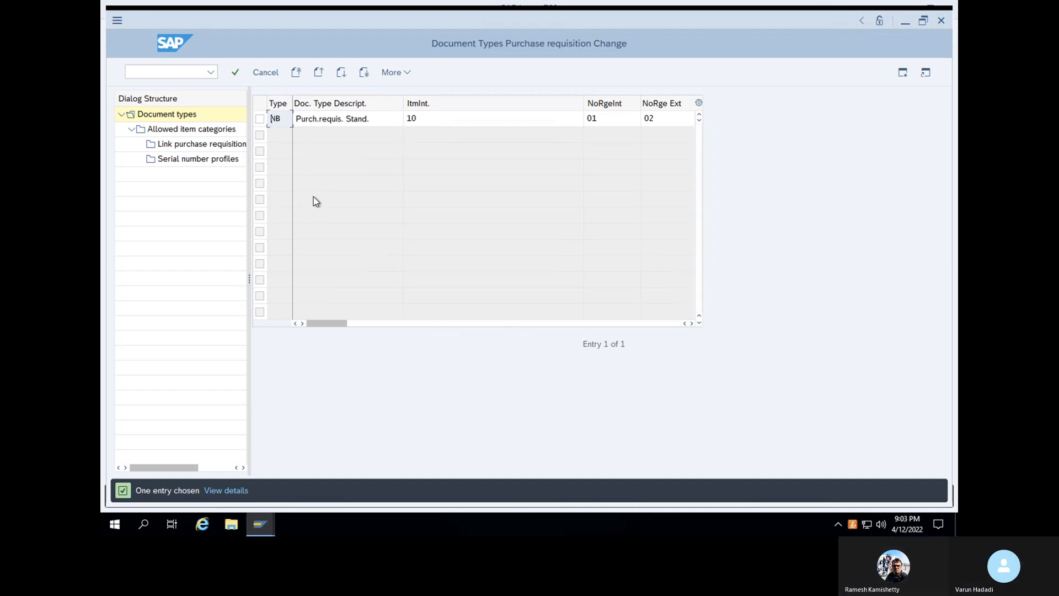
{"action": "type", "text": "P"}
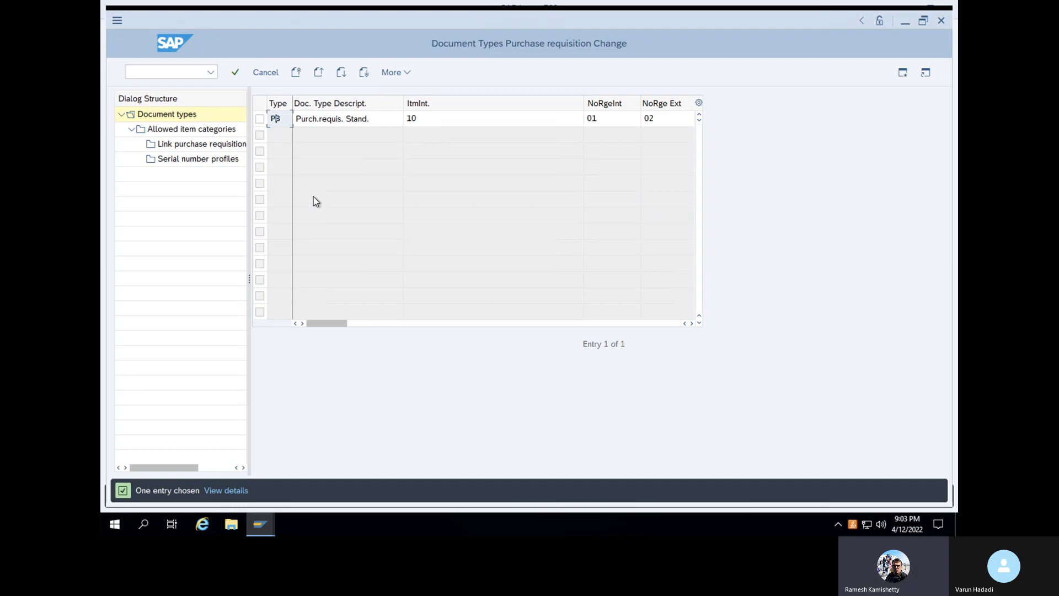
{"action": "key", "text": "BackSpace"}
{"action": "key", "text": "Delete"}
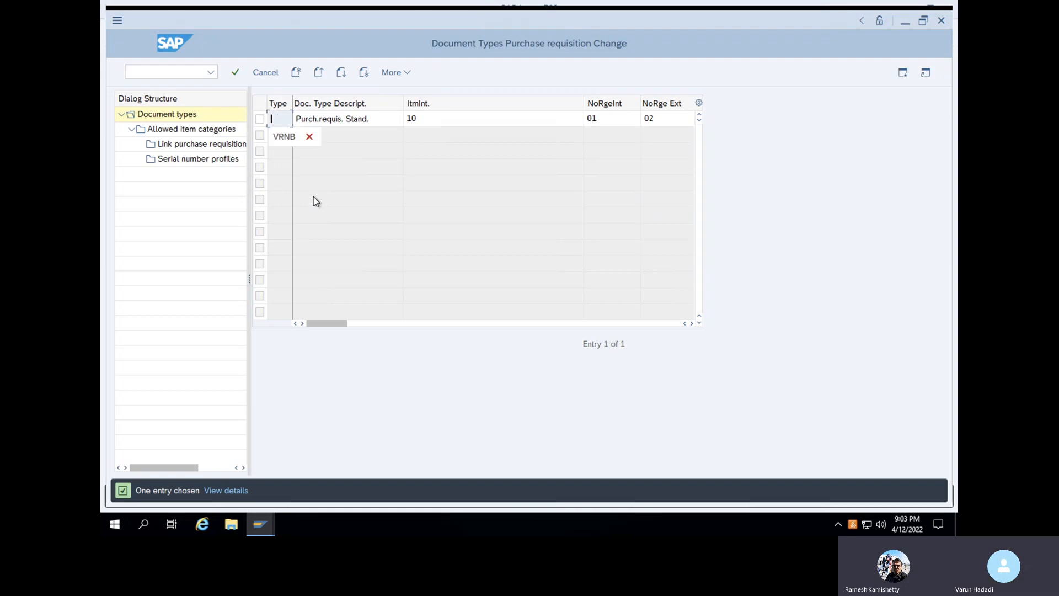
{"action": "type", "text": "PUNM"}
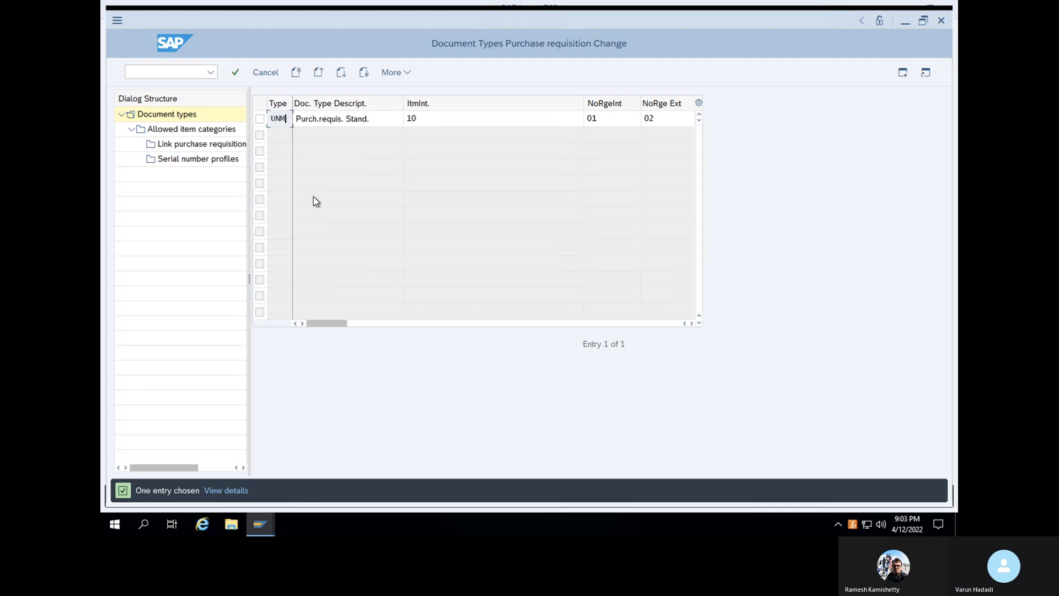
{"action": "key", "text": "BackSpace"}
{"action": "type", "text": "B"}
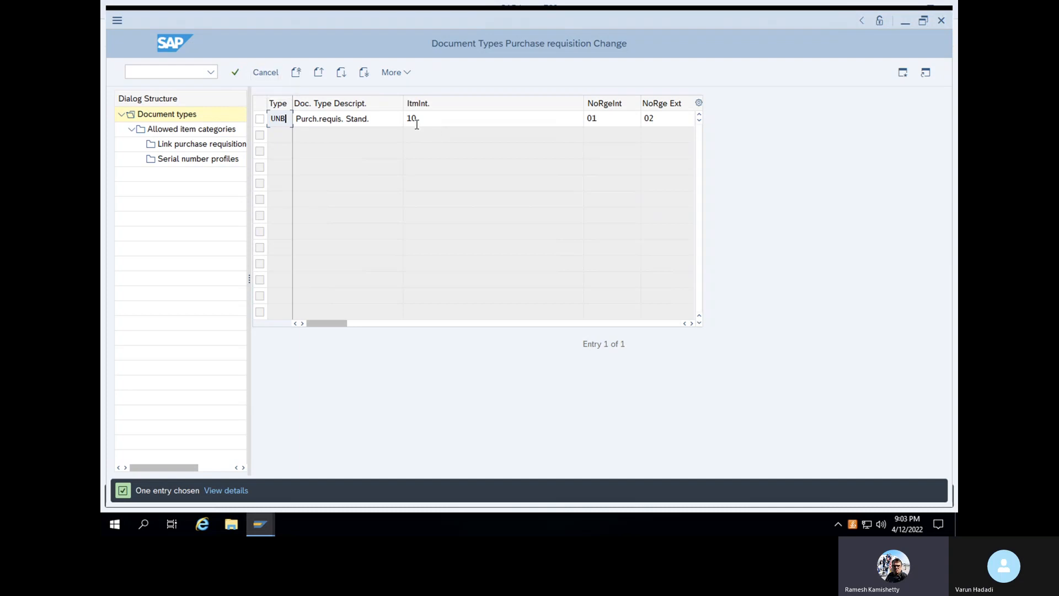
- Replace the copied document type's description with "Purch req" followed by the person's first name
{"action": "left_click", "coordinate": [389, 122]}
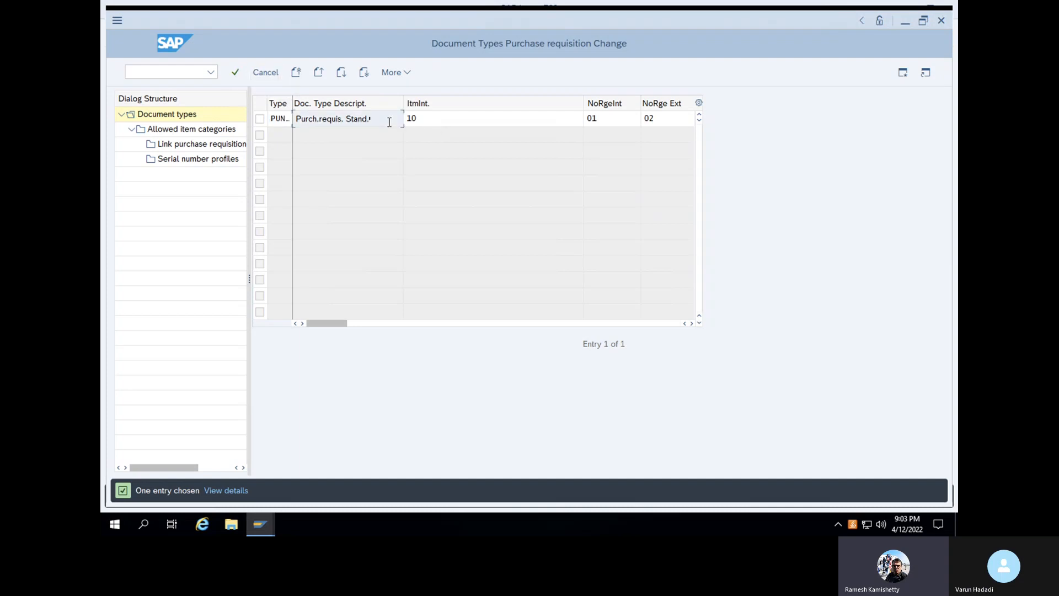
{"action": "key", "text": "BackSpace"}
{"action": "key", "text": "BackSpace"}
{"action": "key", "text": "BackSpace"}
{"action": "key", "text": "BackSpace"}
{"action": "key", "text": "BackSpace"}
{"action": "key", "text": "BackSpace"}
{"action": "key", "text": "BackSpace"}
{"action": "key", "text": "BackSpace"}
{"action": "key", "text": "BackSpace"}
{"action": "key", "text": "BackSpace"}
{"action": "key", "text": "BackSpace"}
{"action": "key", "text": "BackSpace"}
{"action": "key", "text": "BackSpace"}
{"action": "key", "text": "BackSpace"}
{"action": "key", "text": "BackSpace"}
{"action": "key", "text": "BackSpace"}
{"action": "key", "text": "BackSpace"}
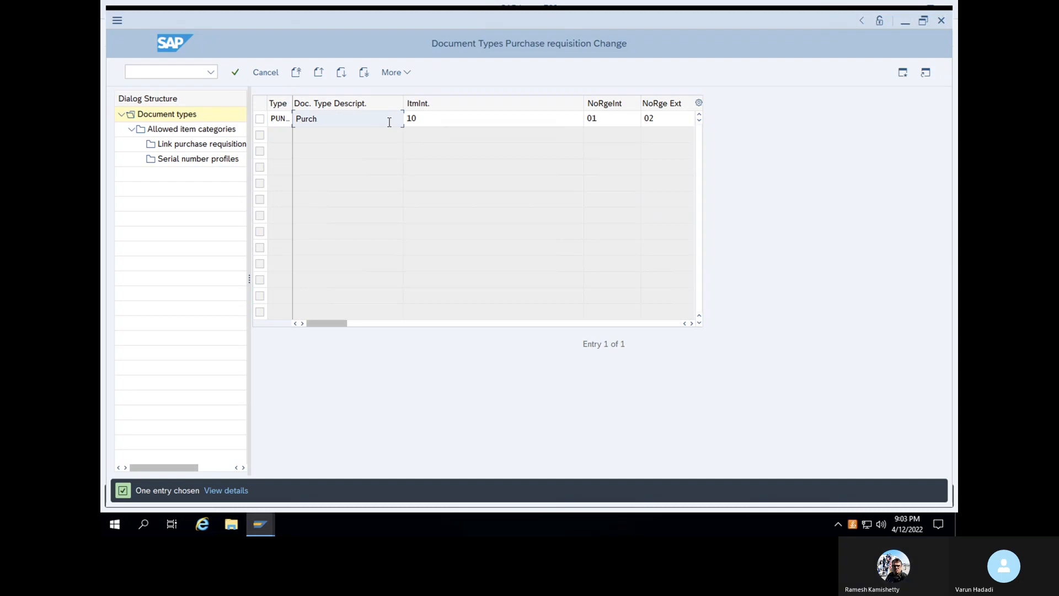
{"action": "type", "text": "ch req"}
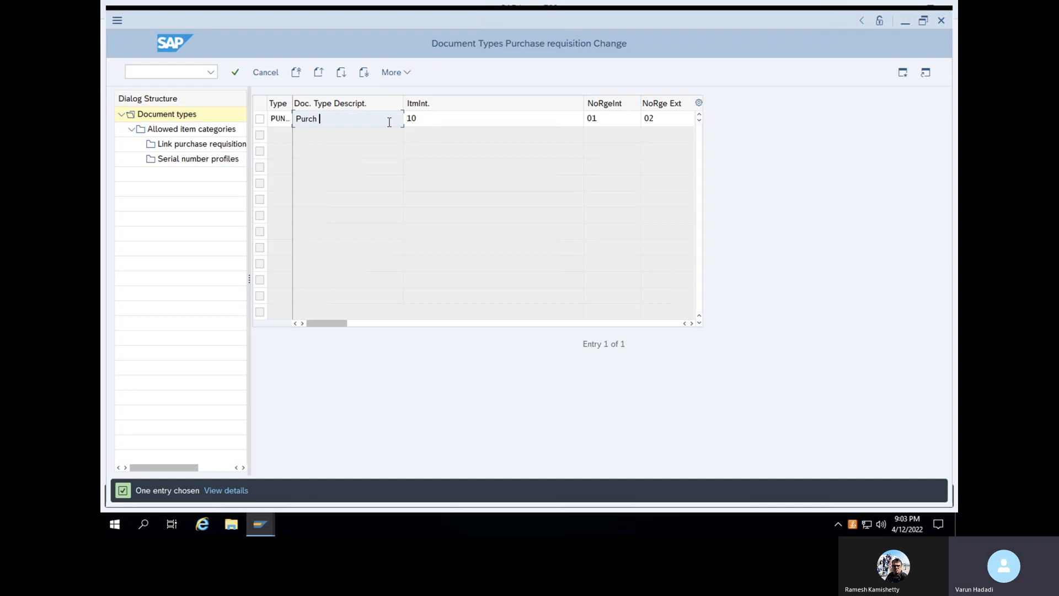
{"action": "type", "text": "Varun"}
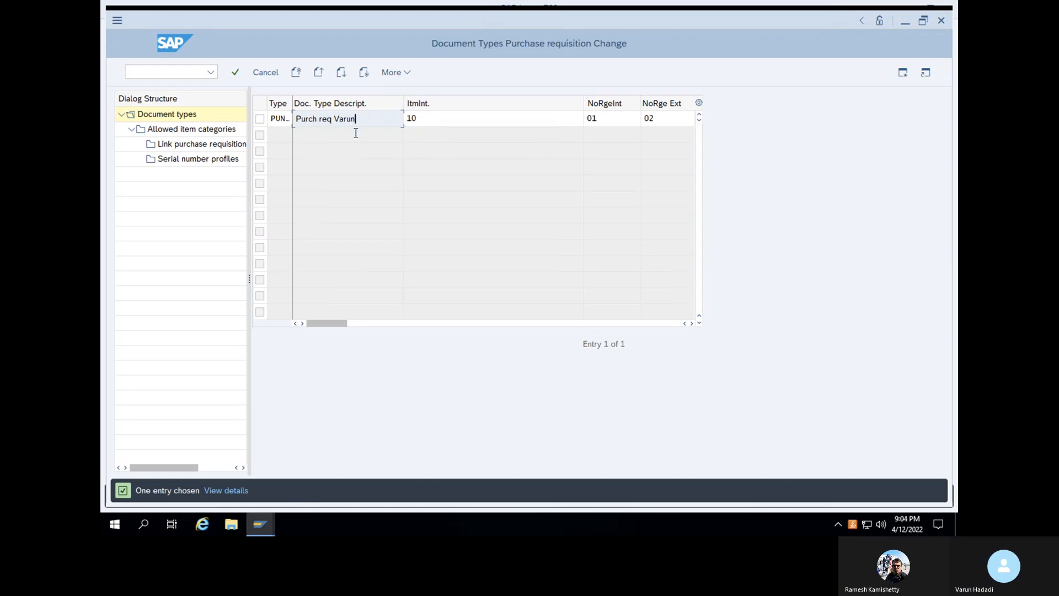
- Confirm the PUNB copy with all dependent entries and save the document types
{"action": "left_click", "coordinate": [236, 72]}
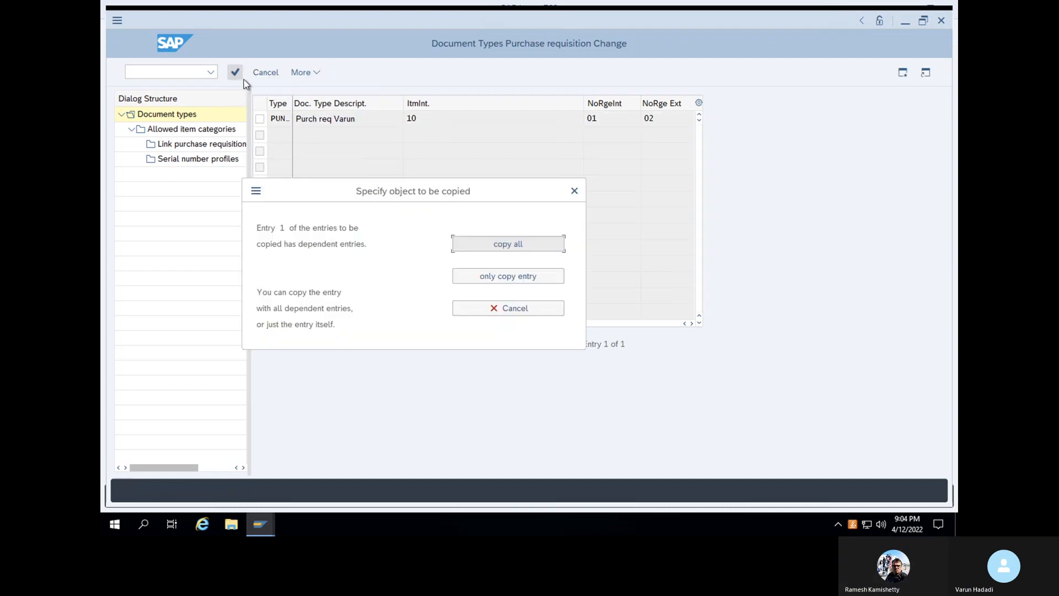
{"action": "left_click", "coordinate": [515, 246]}
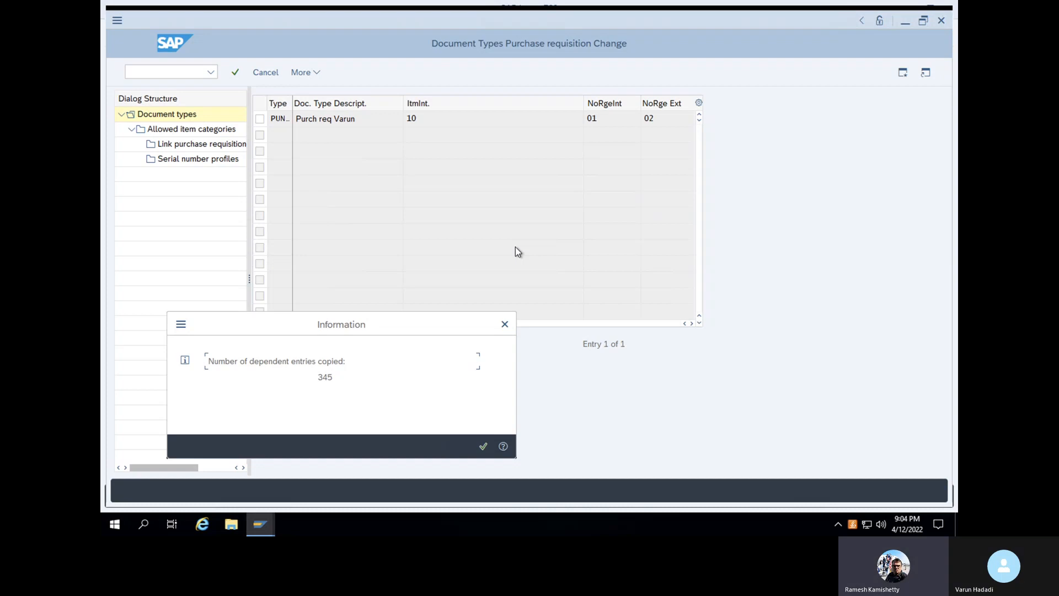
{"action": "left_click", "coordinate": [483, 446]}
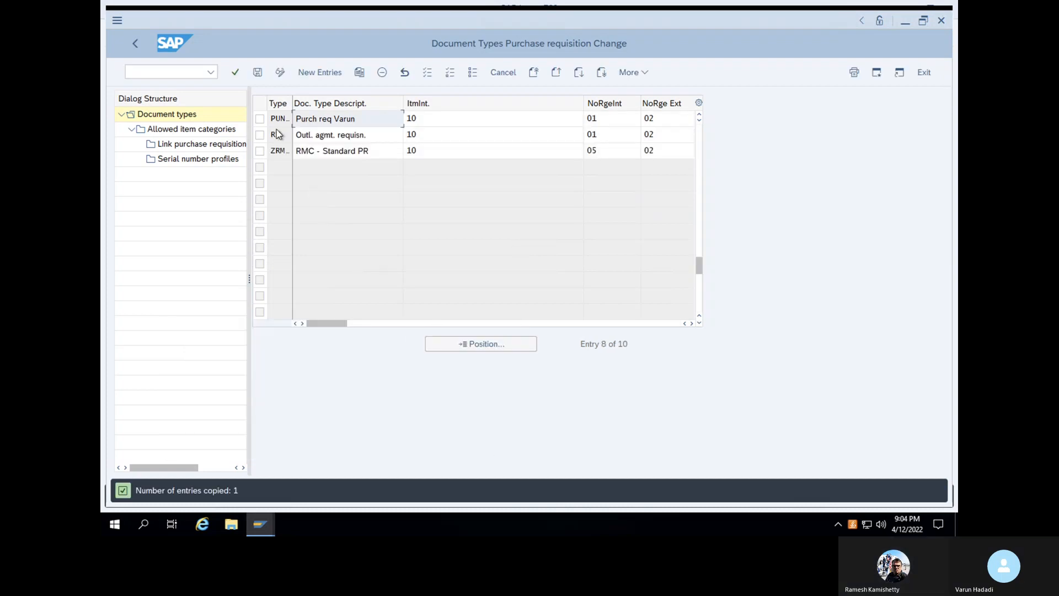
{"action": "left_click", "coordinate": [256, 75]}
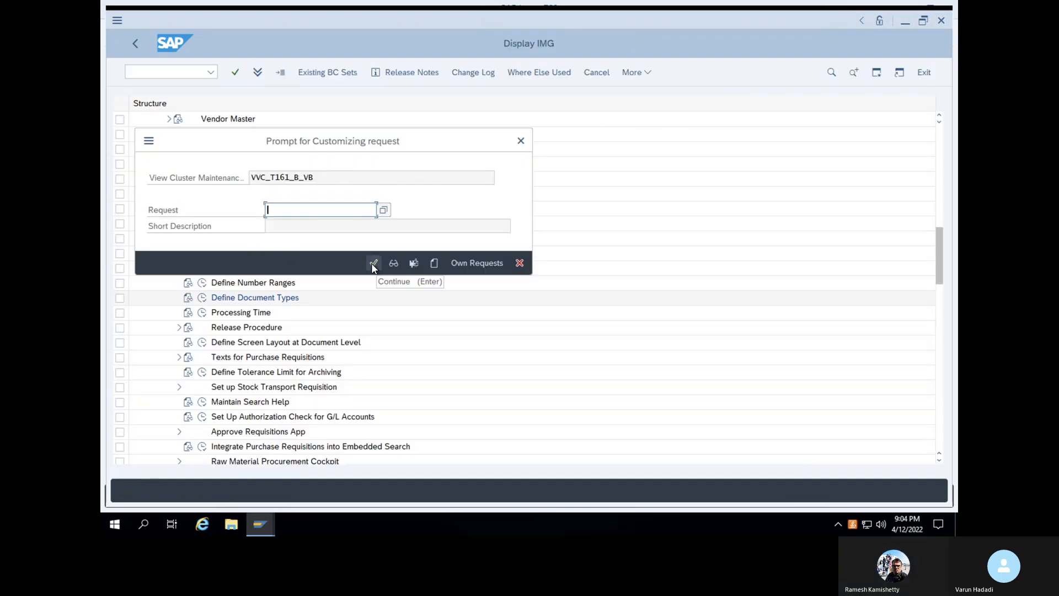
- Try to continue without a customizing request, check the own requests for a usable one, and return to the request prompt
{"action": "left_click", "coordinate": [373, 263]}
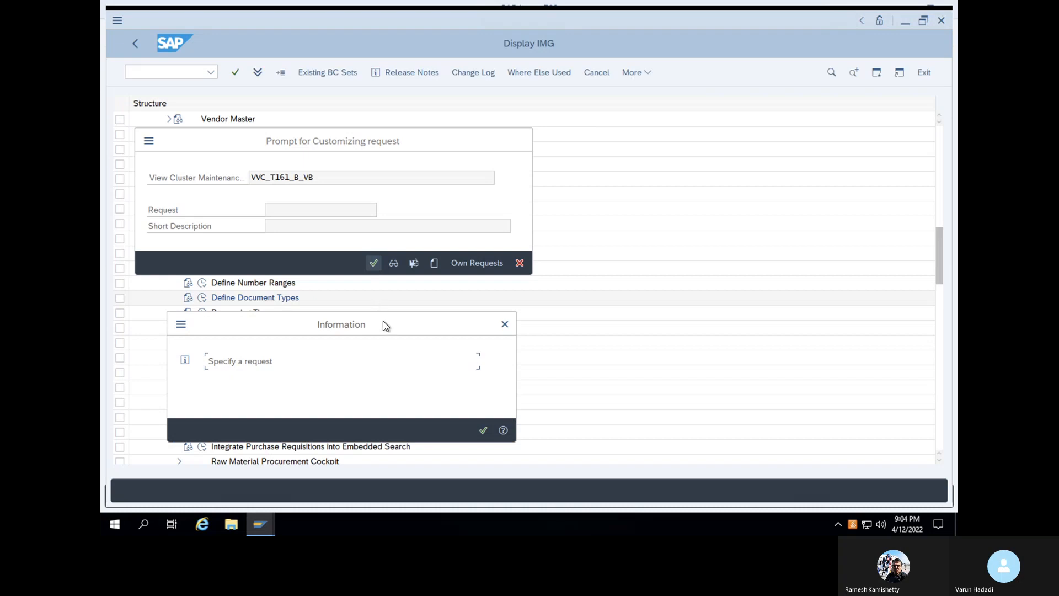
{"action": "left_click", "coordinate": [482, 430]}
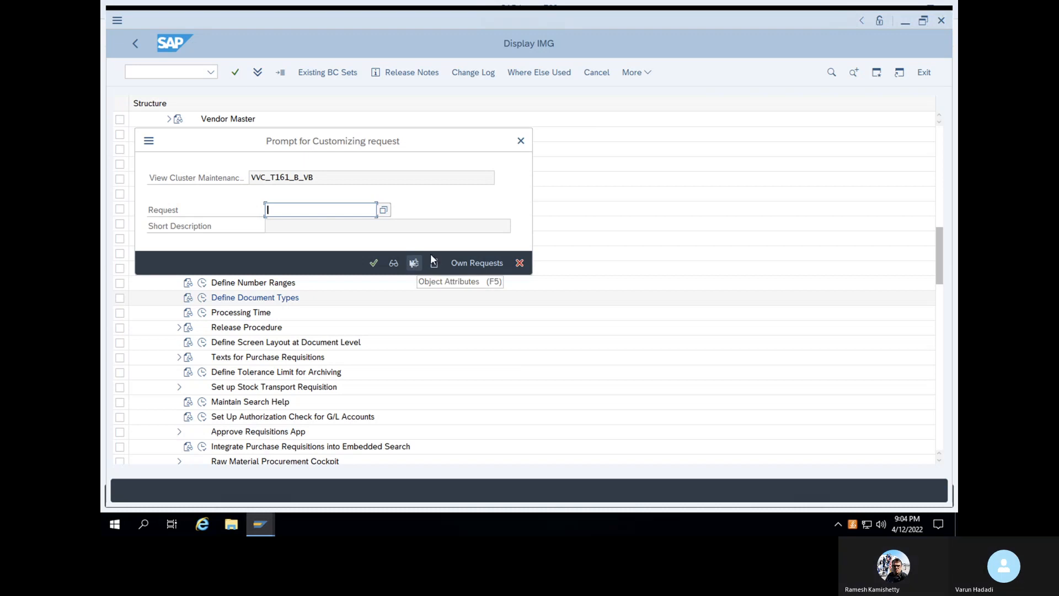
{"action": "left_click", "coordinate": [469, 262]}
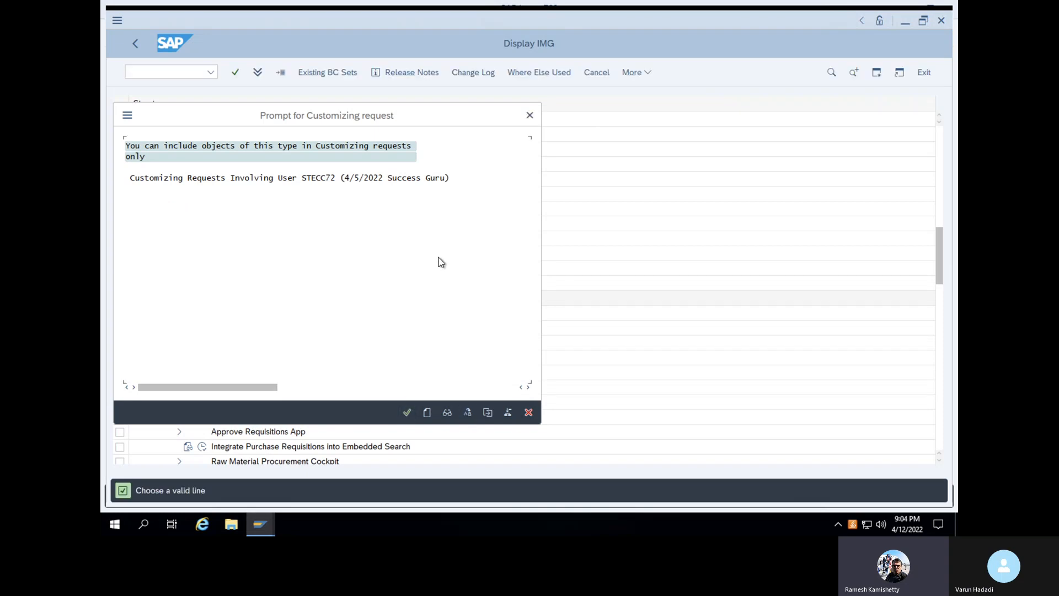
{"action": "left_click", "coordinate": [530, 115]}
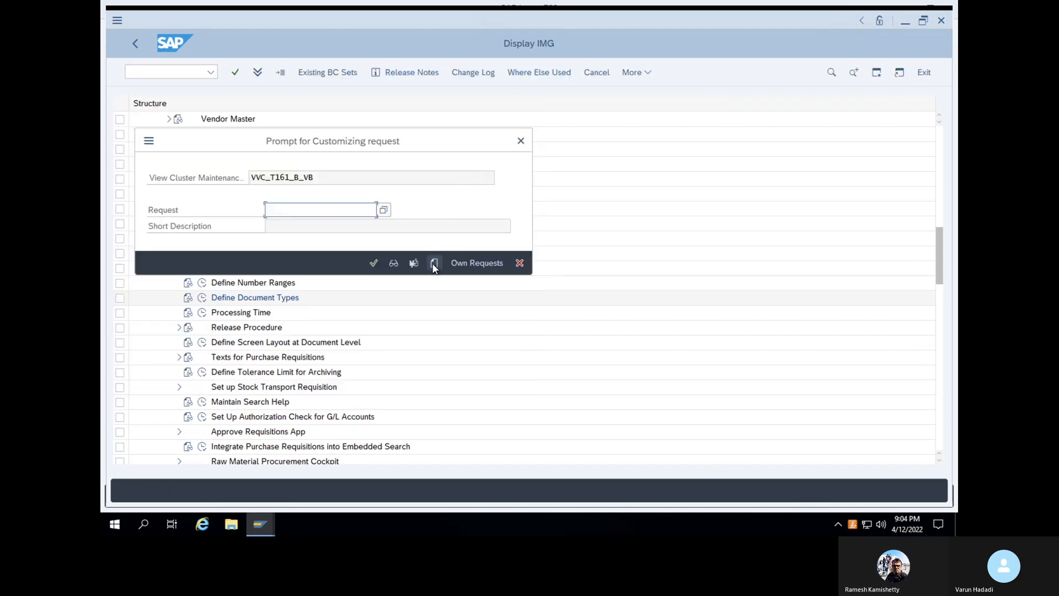
- Create a customizing request described as "SAP MM training" and save the PUNB document type to it
{"action": "left_click", "coordinate": [433, 264]}
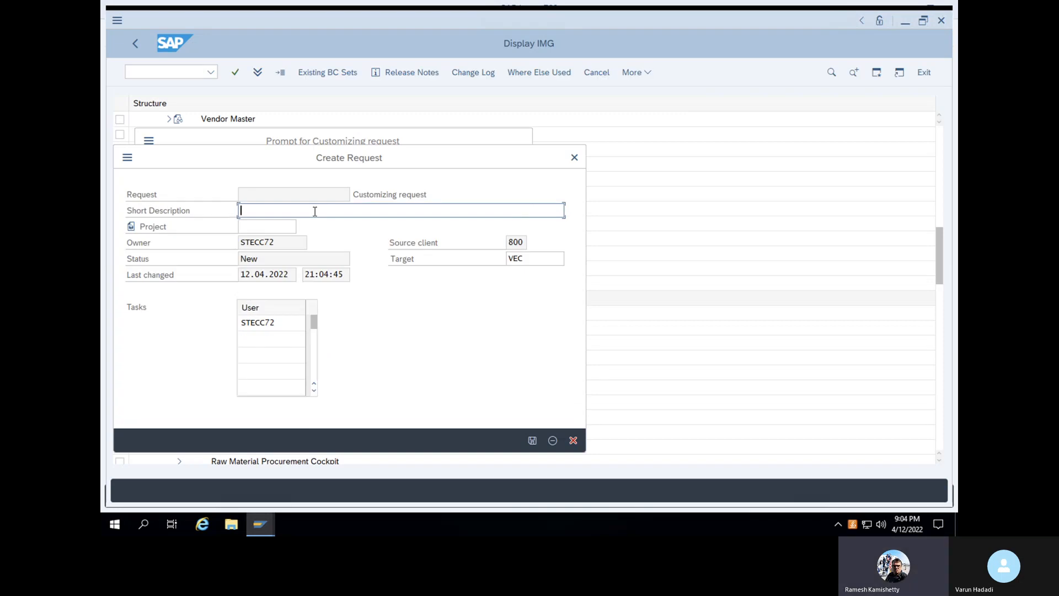
{"action": "type", "text": "SAP MM training"}
{"action": "left_click", "coordinate": [532, 444]}
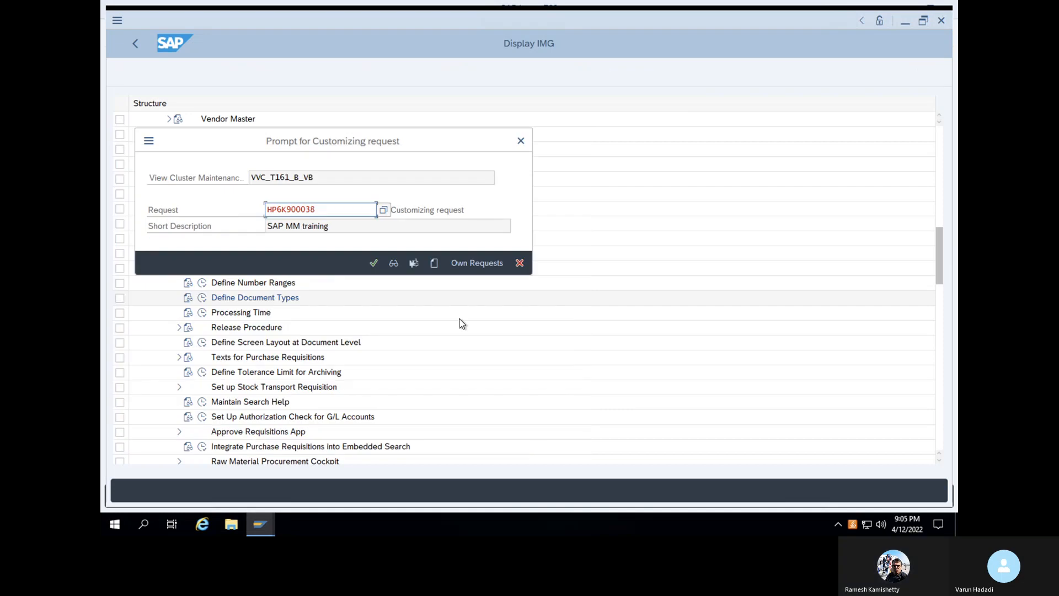
{"action": "left_click", "coordinate": [373, 264]}
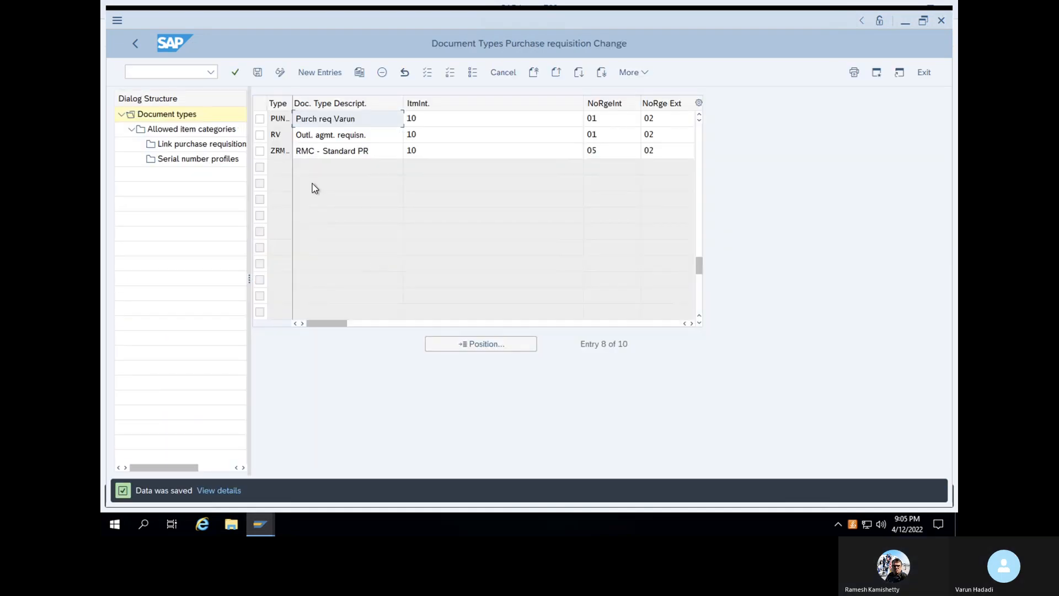
{"action": "left_click", "coordinate": [256, 74]}
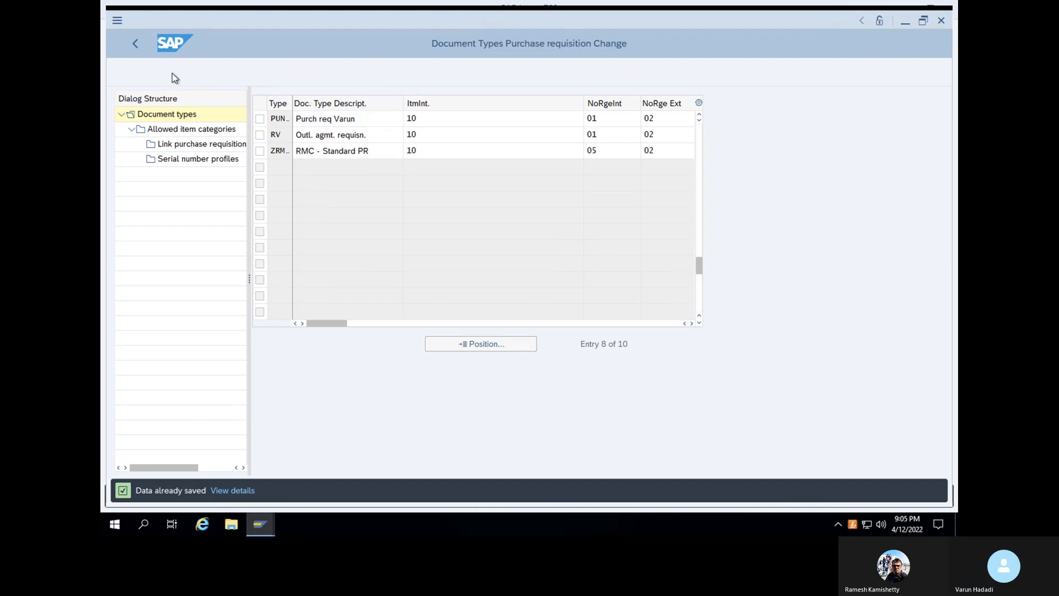
- Leave the document types for transaction SPRO and open the SAP Reference IMG
{"action": "left_click", "coordinate": [172, 74]}
{"action": "type", "text": "/nspro"}
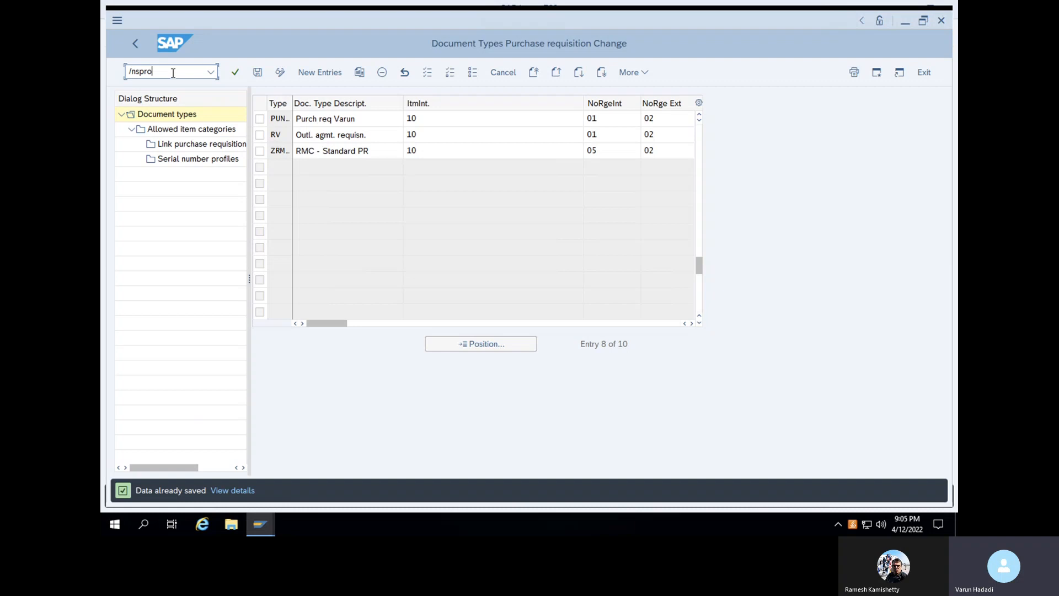
{"action": "key", "text": "Return"}
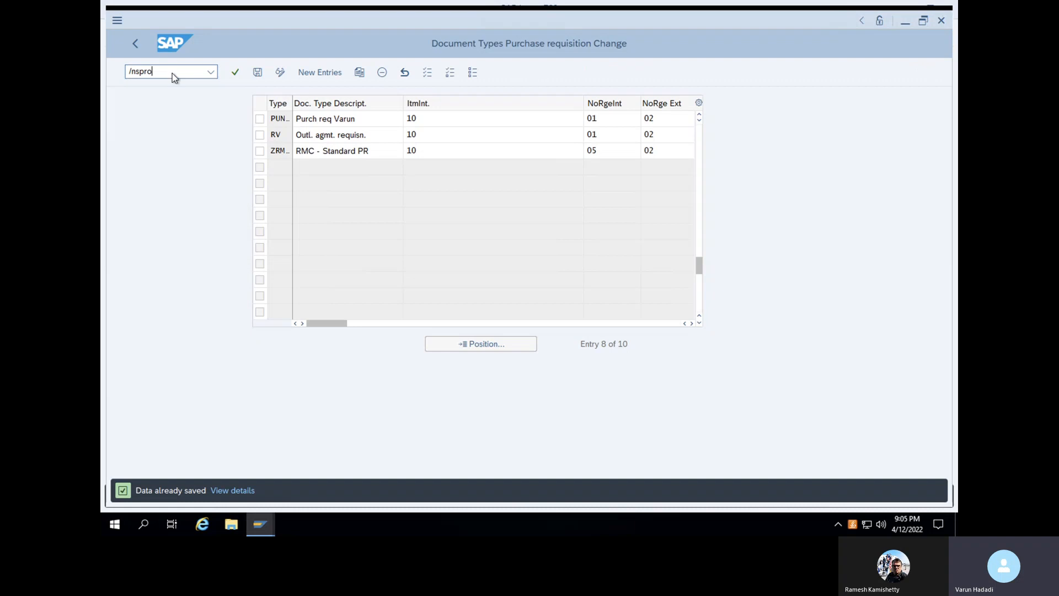
{"action": "left_click", "coordinate": [277, 76]}
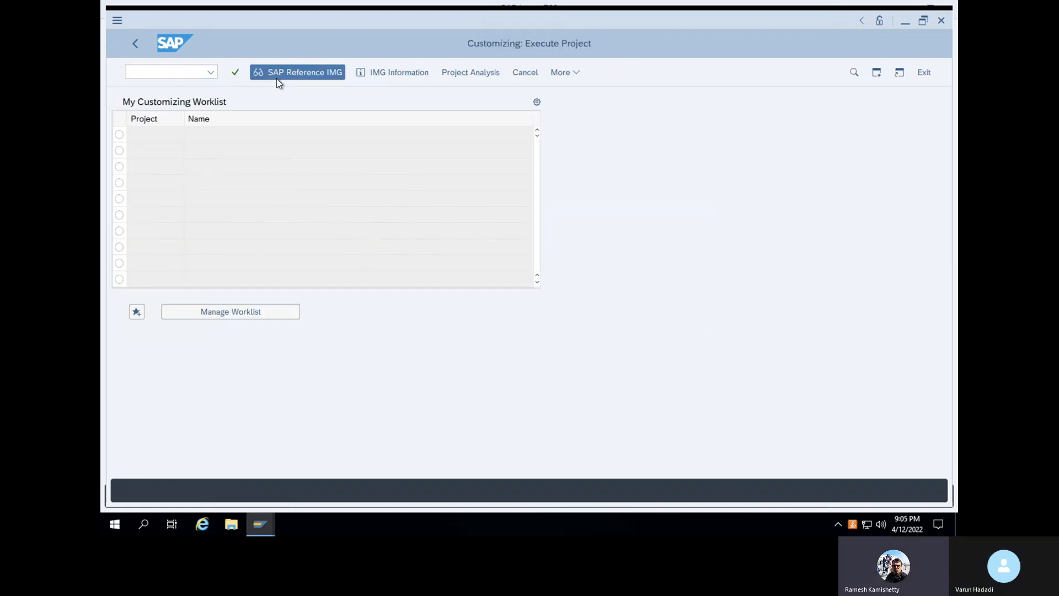
- Under Materials Management > Purchasing > Purchase Requisition, execute Define Number Ranges and open the intervals for changing
{"action": "scroll", "coordinate": [196, 296], "scroll_direction": "down", "scroll_amount": 2}
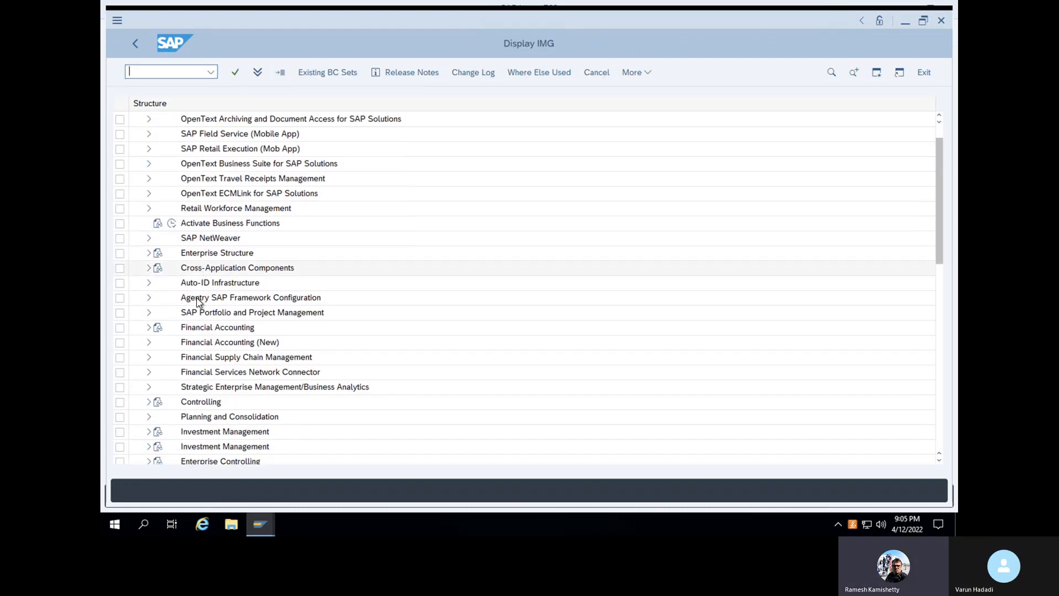
{"action": "scroll", "coordinate": [196, 296], "scroll_direction": "down", "scroll_amount": 6}
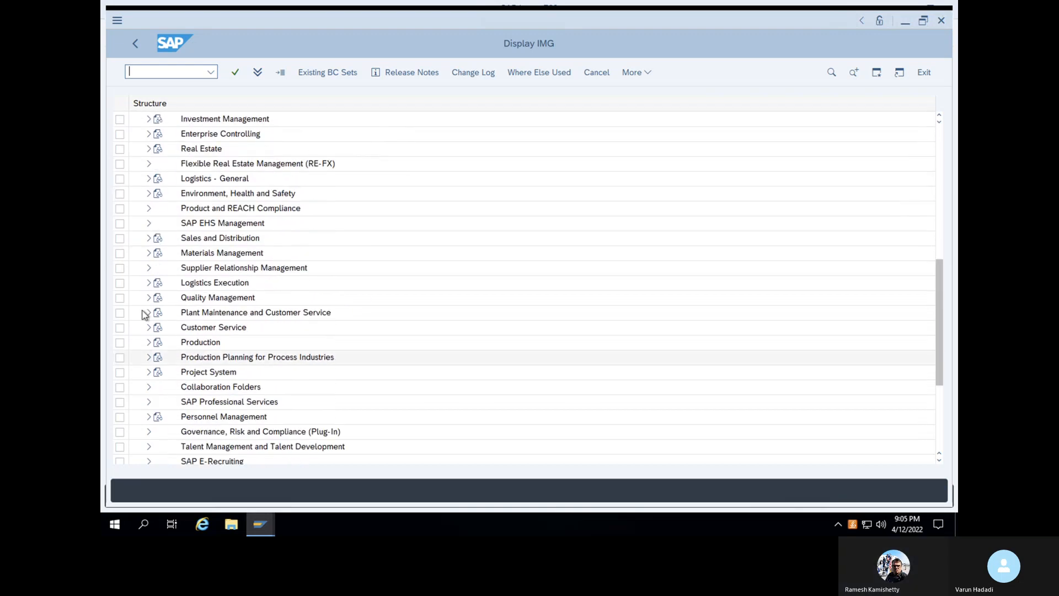
{"action": "left_click", "coordinate": [148, 255]}
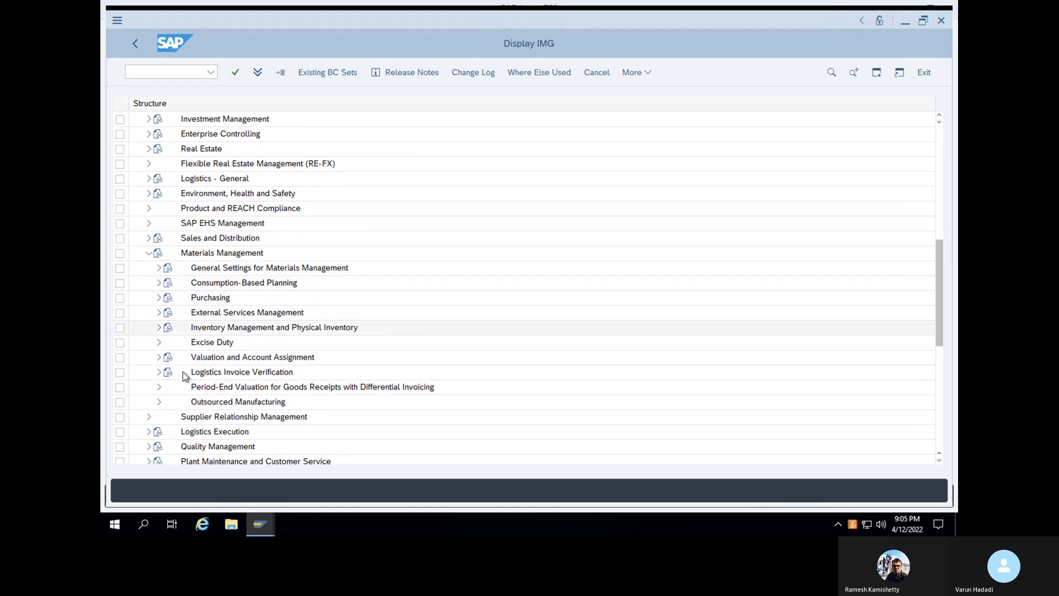
{"action": "left_click", "coordinate": [159, 298]}
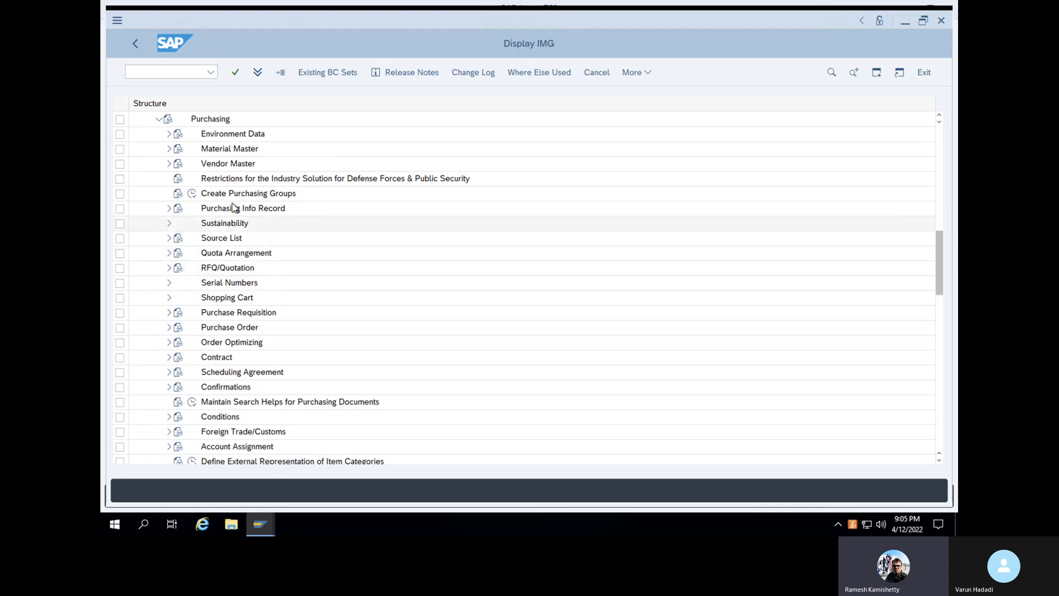
{"action": "left_click", "coordinate": [169, 312]}
{"action": "left_click", "coordinate": [202, 283]}
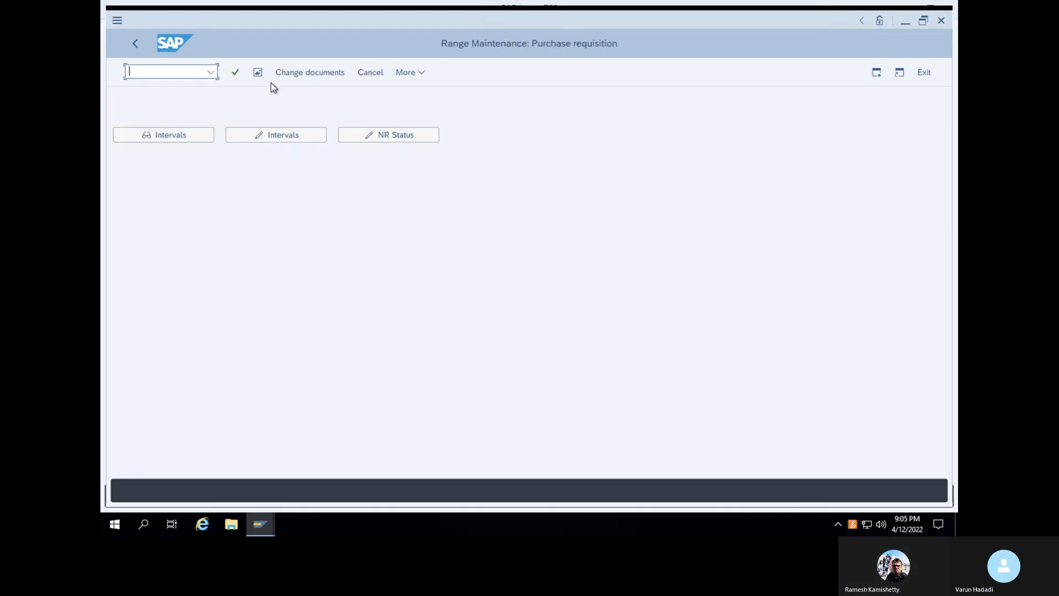
{"action": "left_click", "coordinate": [275, 136]}
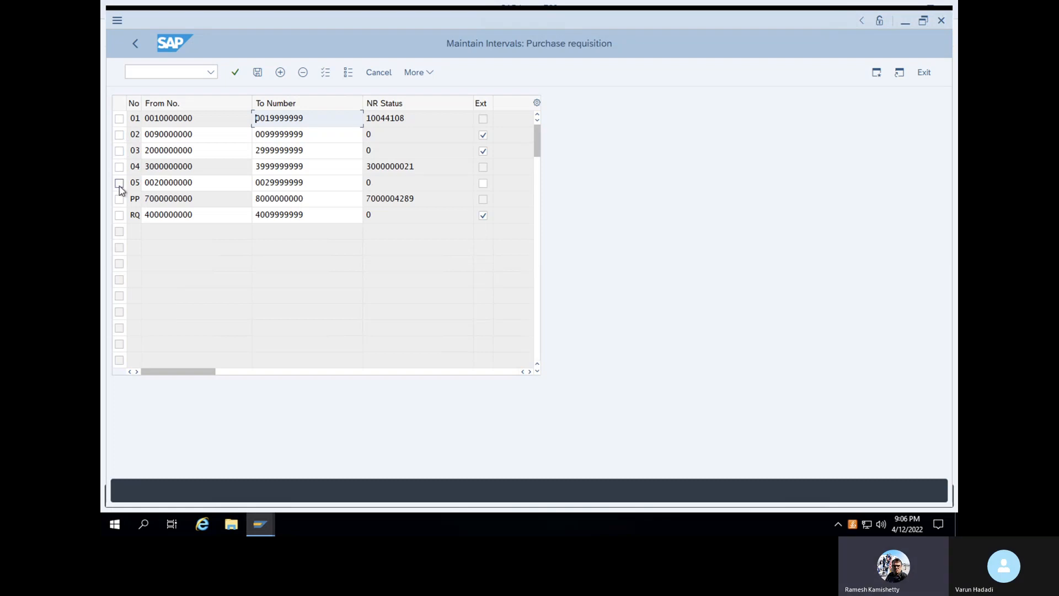
{"action": "left_click", "coordinate": [280, 73]}
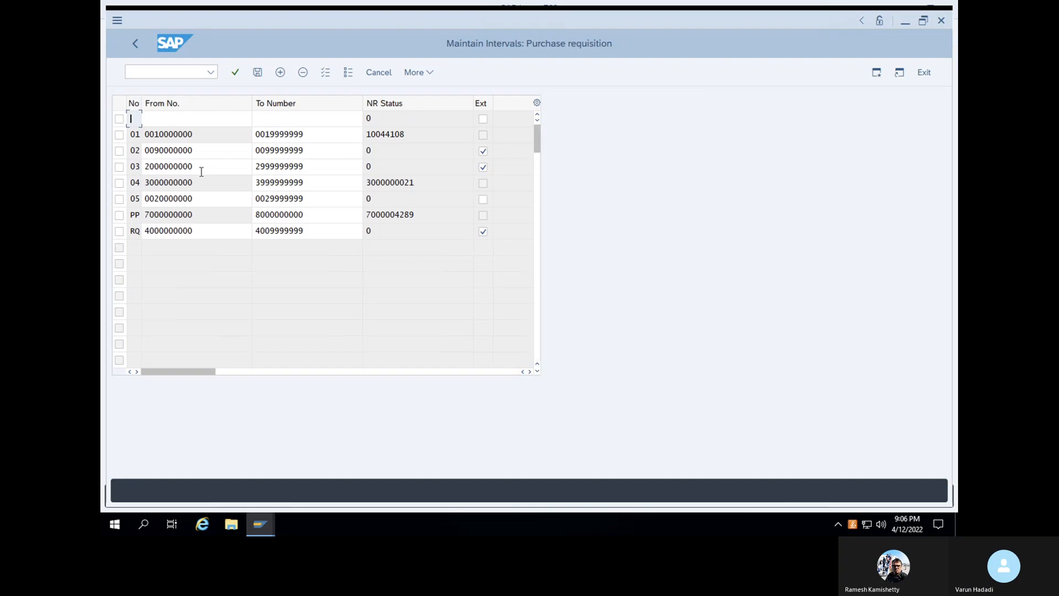
{"action": "type", "text": "V"}
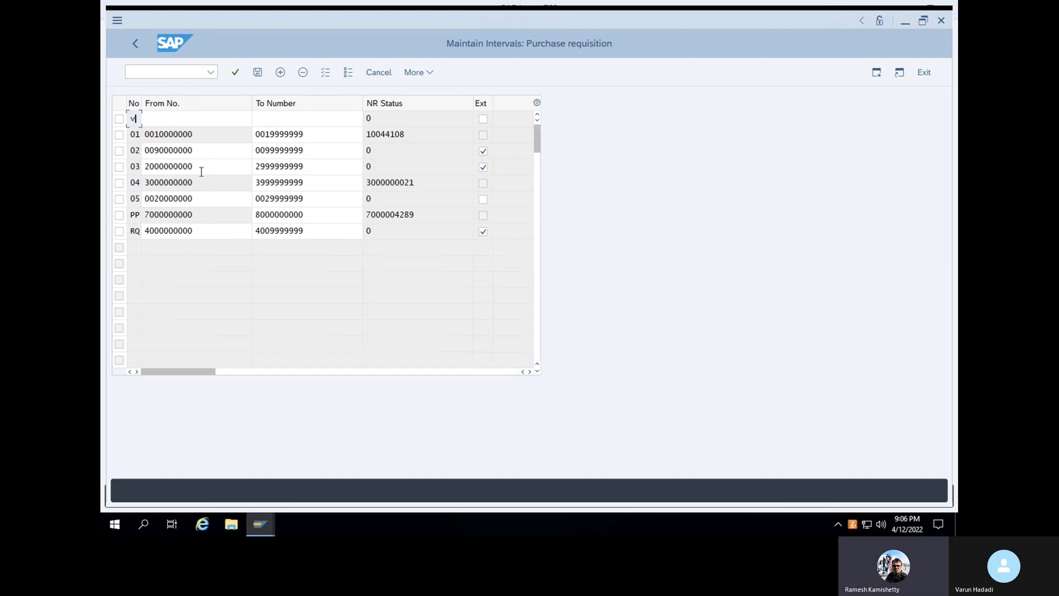
{"action": "type", "text": "n"}
{"action": "key", "text": "BackSpace"}
{"action": "type", "text": "n"}
{"action": "left_click", "coordinate": [208, 119]}
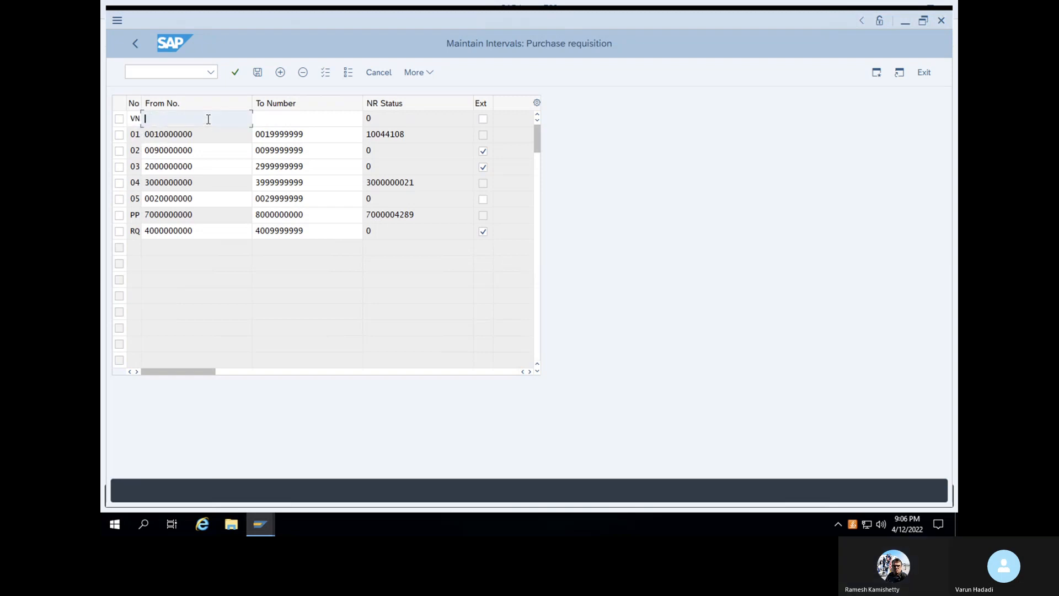
{"action": "type", "text": "5000000000"}
{"action": "left_click", "coordinate": [306, 114]}
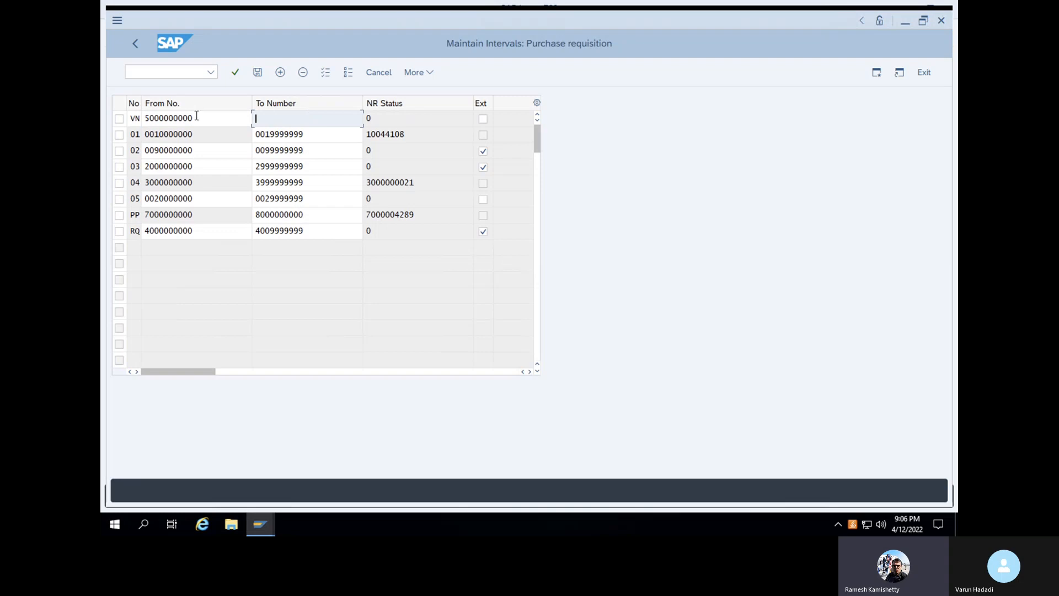
{"action": "type", "text": "50000000"}
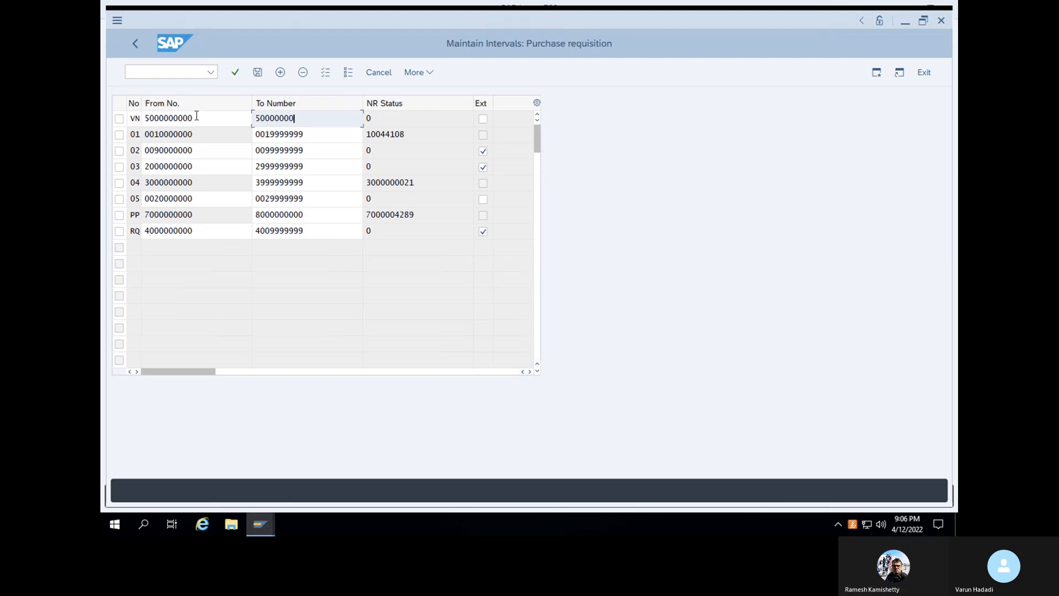
{"action": "key", "text": "BackSpace"}
{"action": "type", "text": "999"}
{"action": "left_click", "coordinate": [236, 77]}
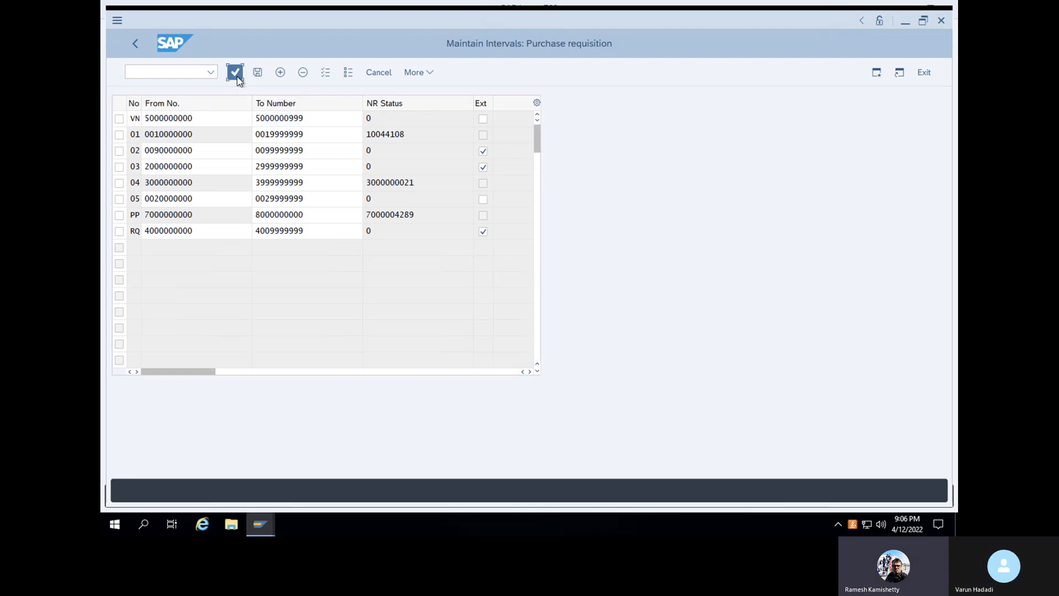
- Save the number range intervals and acknowledge the interval transport information
{"action": "left_click", "coordinate": [257, 74]}
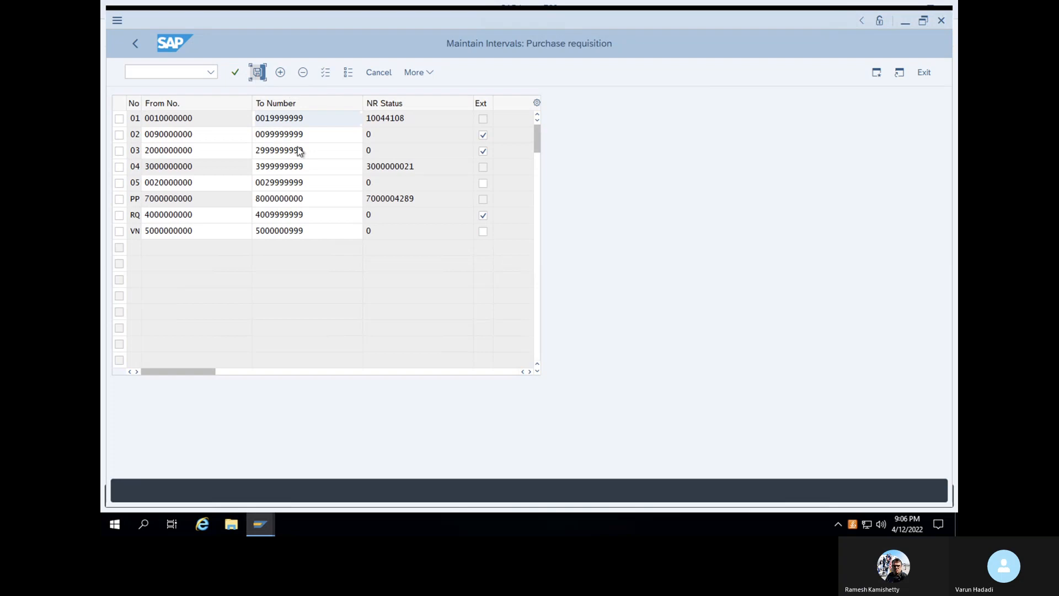
{"action": "left_click", "coordinate": [487, 417]}
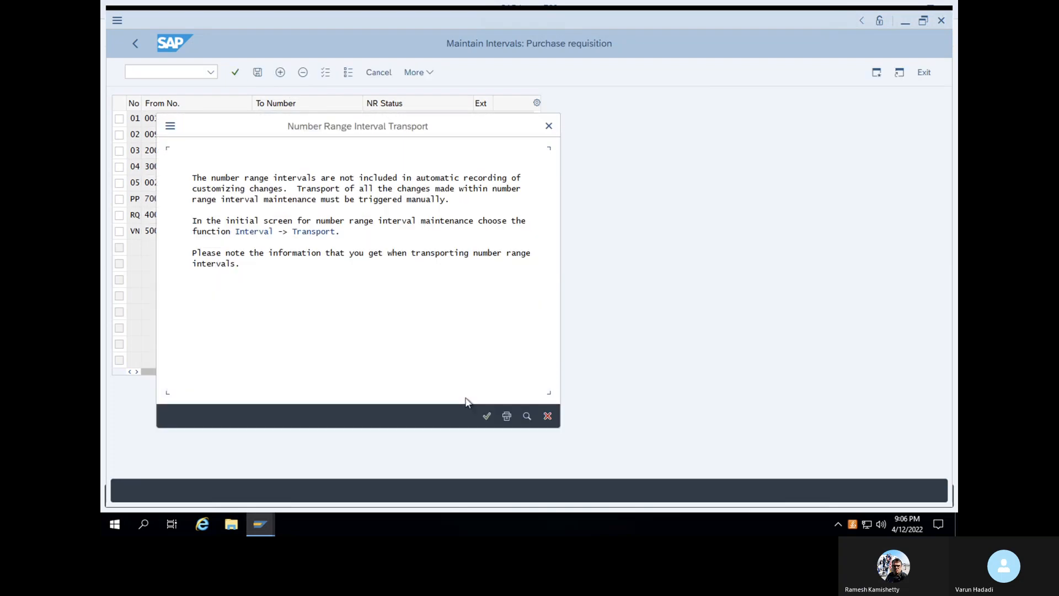
{"action": "left_click", "coordinate": [487, 417]}
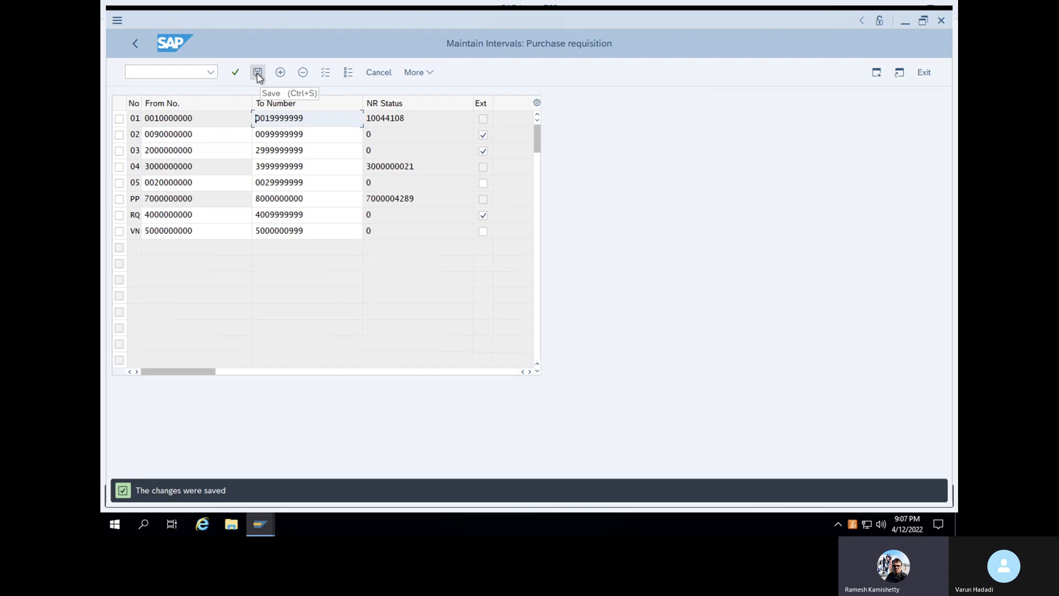
- Reopen the reference IMG through SPRO and execute Define Document Types under Materials Management > Purchasing > Purchase Requisition
{"action": "left_click", "coordinate": [188, 74]}
{"action": "type", "text": "/NSPRO"}
{"action": "key", "text": "Return"}
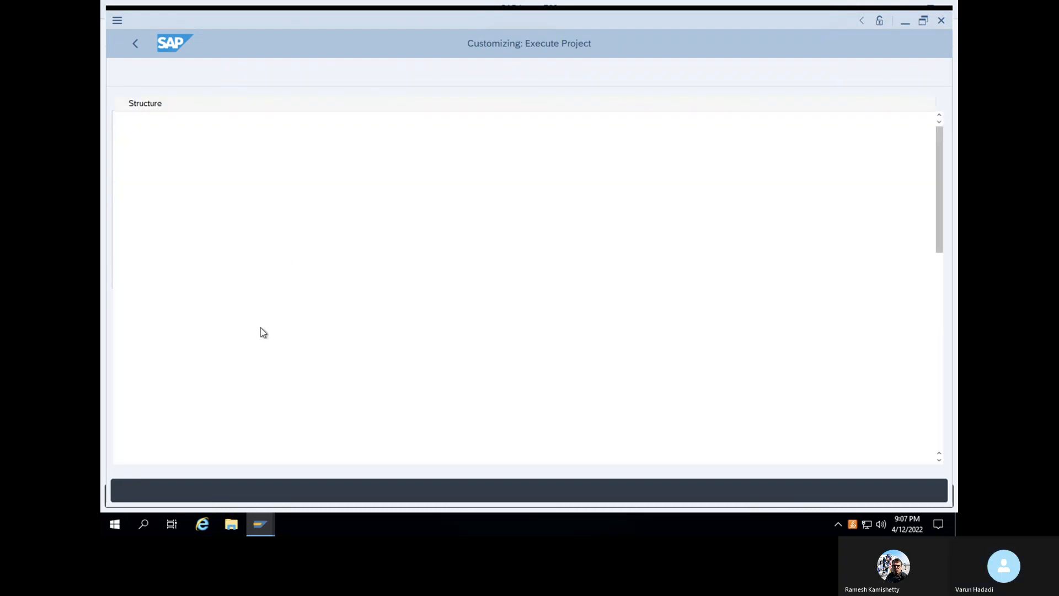
{"action": "scroll", "coordinate": [260, 331], "scroll_direction": "down", "scroll_amount": 4}
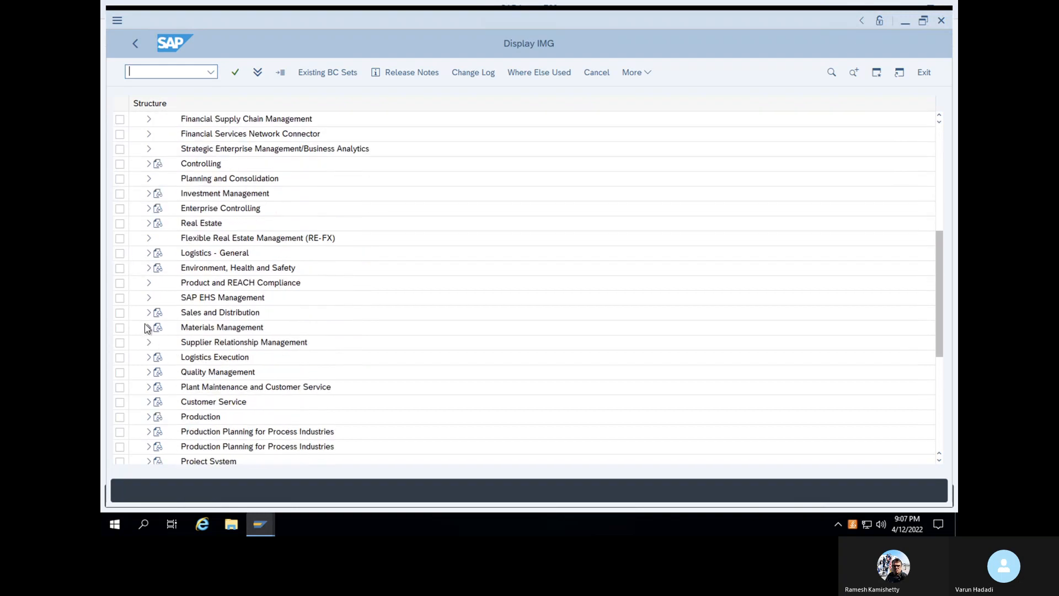
{"action": "left_click", "coordinate": [149, 329]}
{"action": "left_click", "coordinate": [158, 357]}
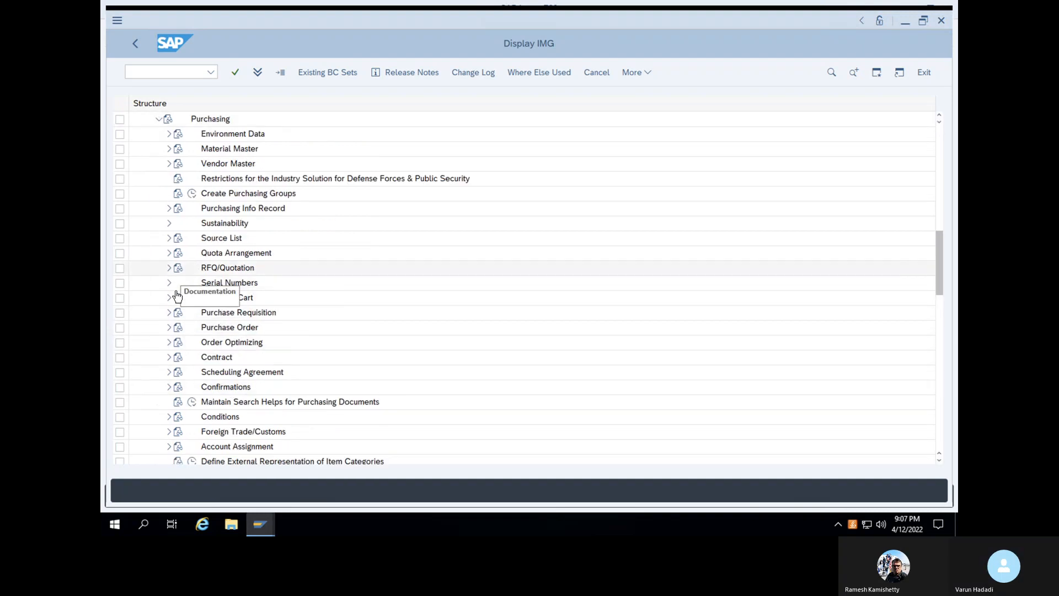
{"action": "double_click", "coordinate": [221, 313]}
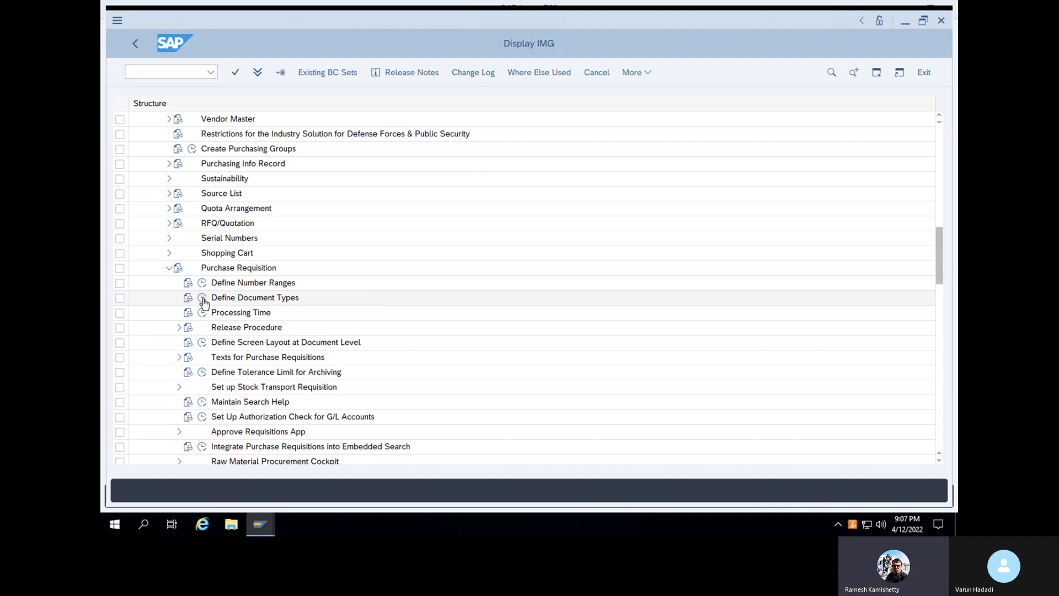
{"action": "left_click", "coordinate": [203, 298]}
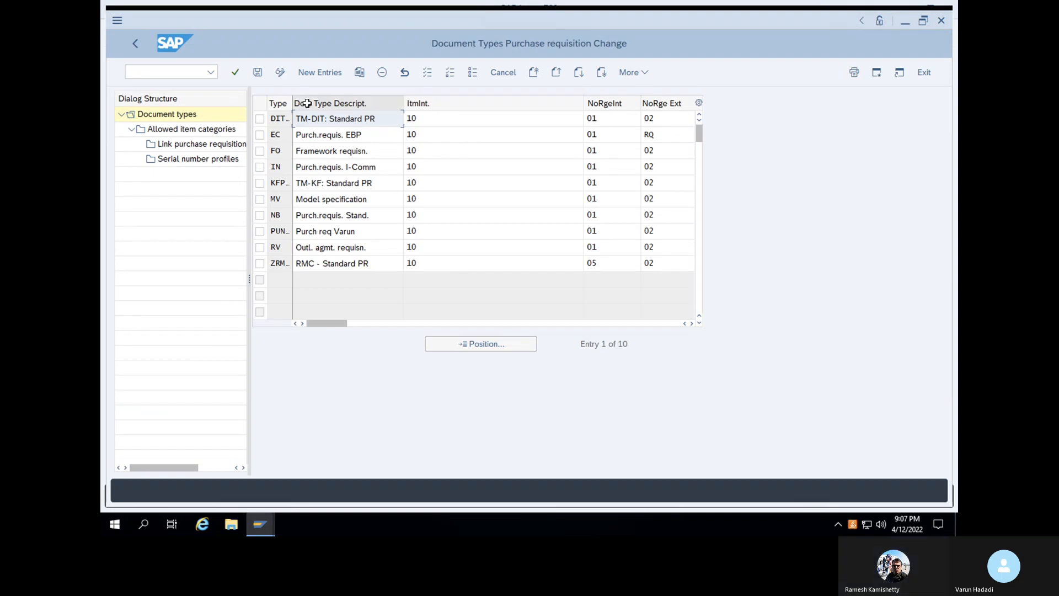
- Set the internal number range of document type PUNB to VN and save it to the "SAP MM training" customizing request
{"action": "left_click", "coordinate": [260, 232]}
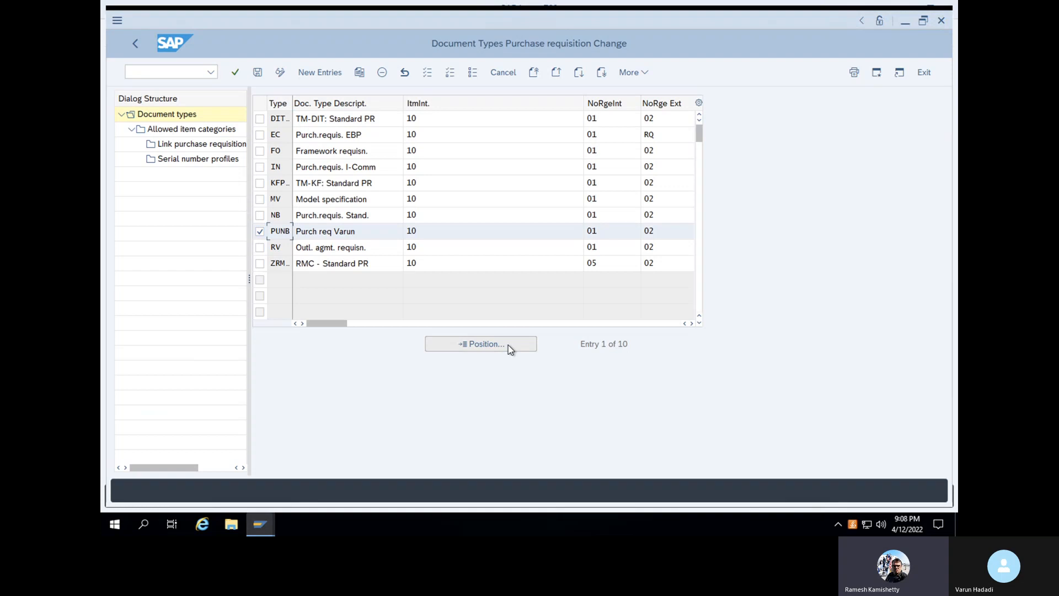
{"action": "left_click", "coordinate": [601, 232]}
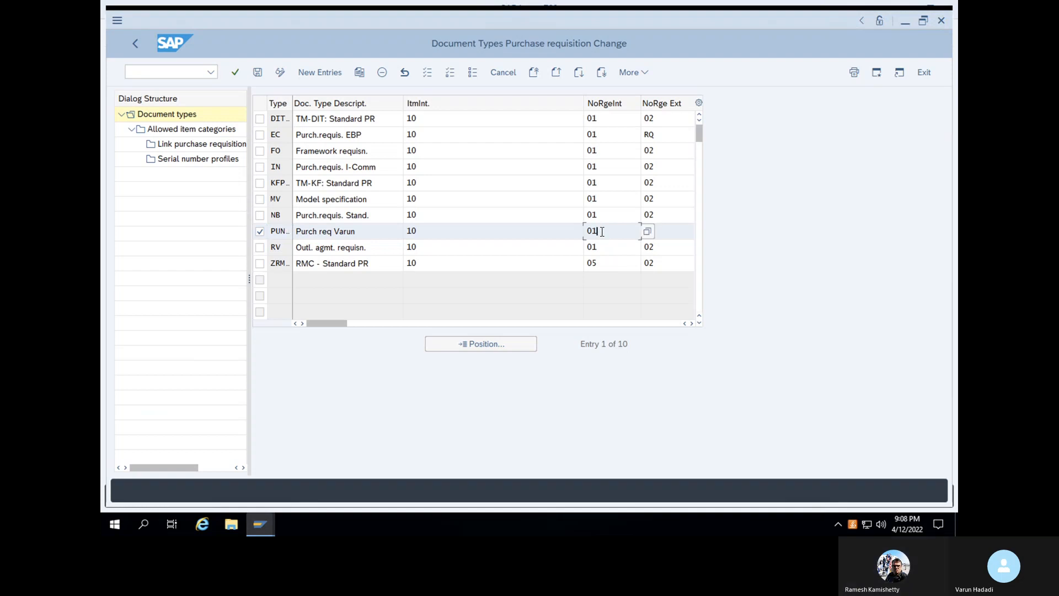
{"action": "key", "text": "BackSpace"}
{"action": "key", "text": "BackSpace"}
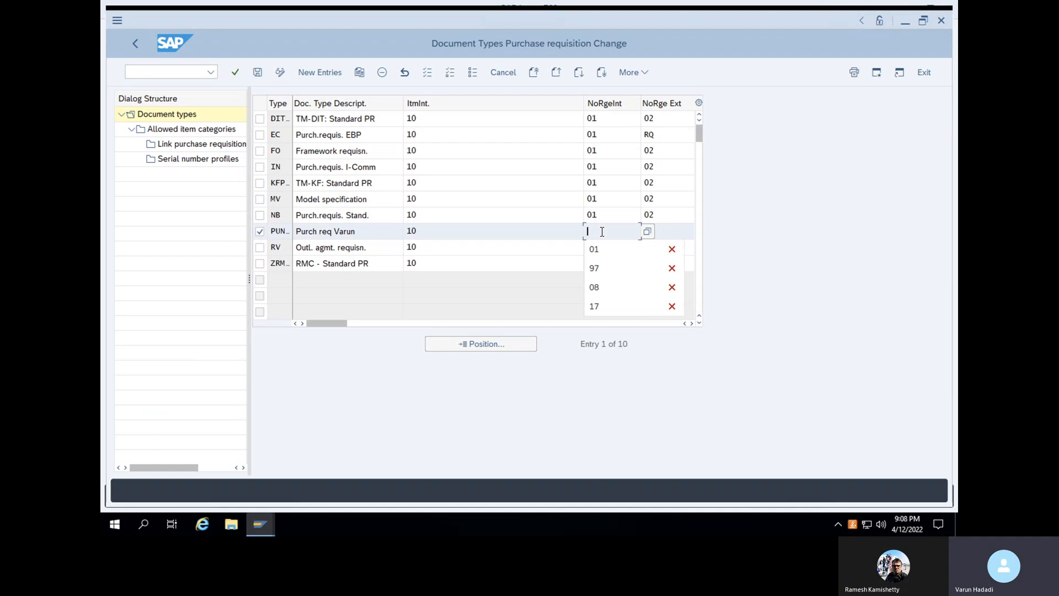
{"action": "type", "text": "VN"}
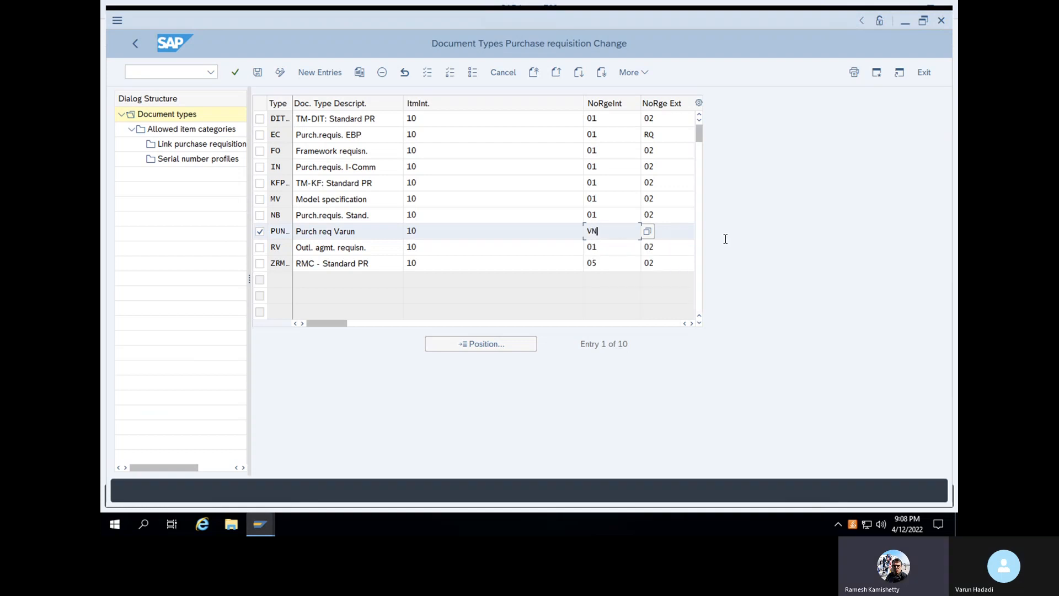
{"action": "key", "text": "Return"}
{"action": "left_click", "coordinate": [259, 75]}
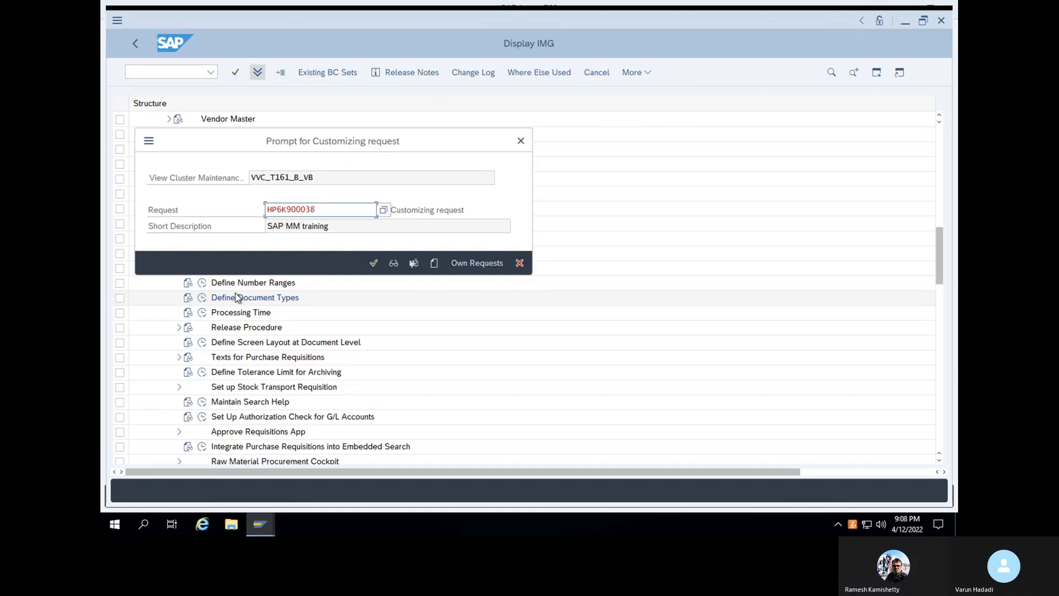
{"action": "left_click", "coordinate": [373, 262]}
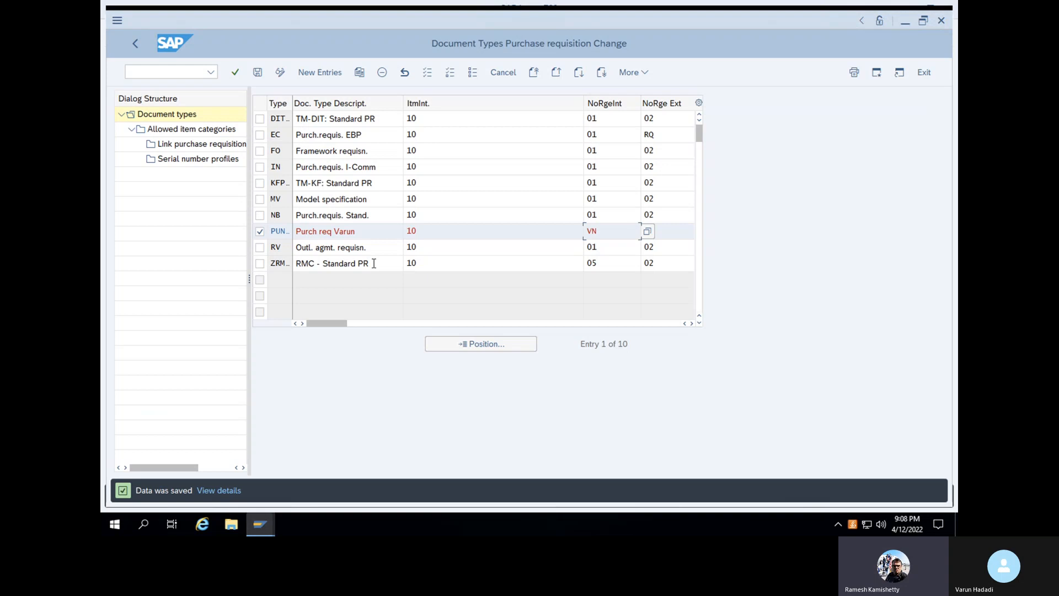
- Leave the document type maintenance and return to the SAP Easy Access screen
{"action": "left_click", "coordinate": [190, 71]}
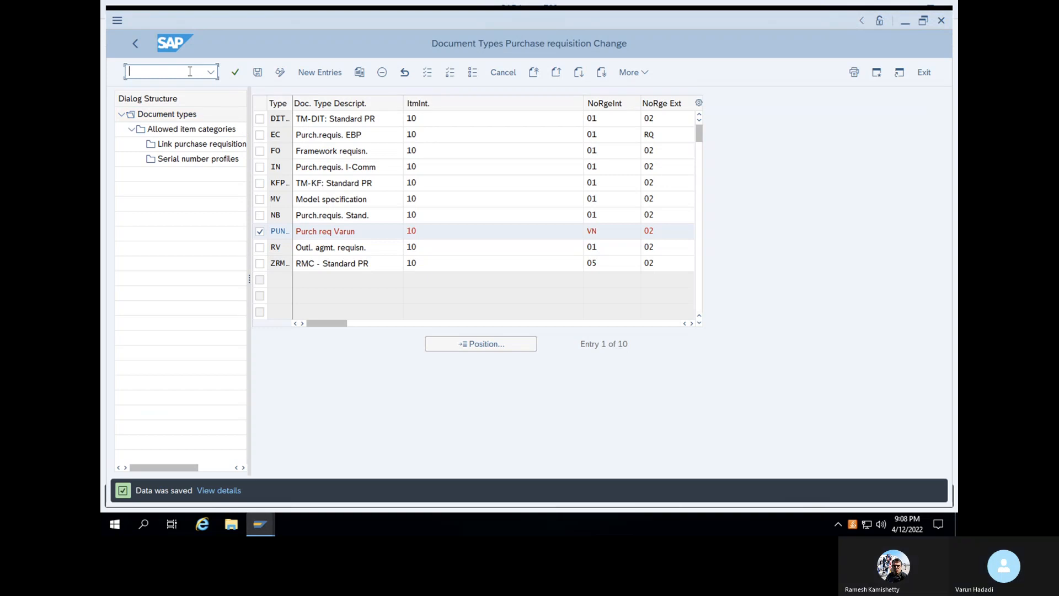
{"action": "type", "text": "/n"}
{"action": "key", "text": "Return"}
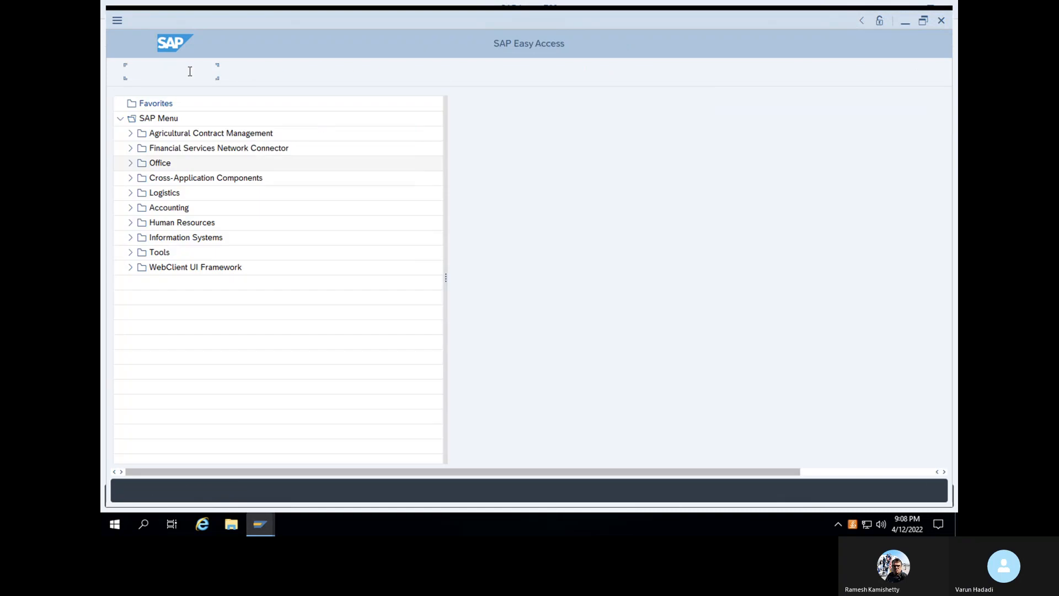
- Start transaction ME51N, choose document type PUNB for the new purchase requisition, and expand the item overview
{"action": "type", "text": "ME"}
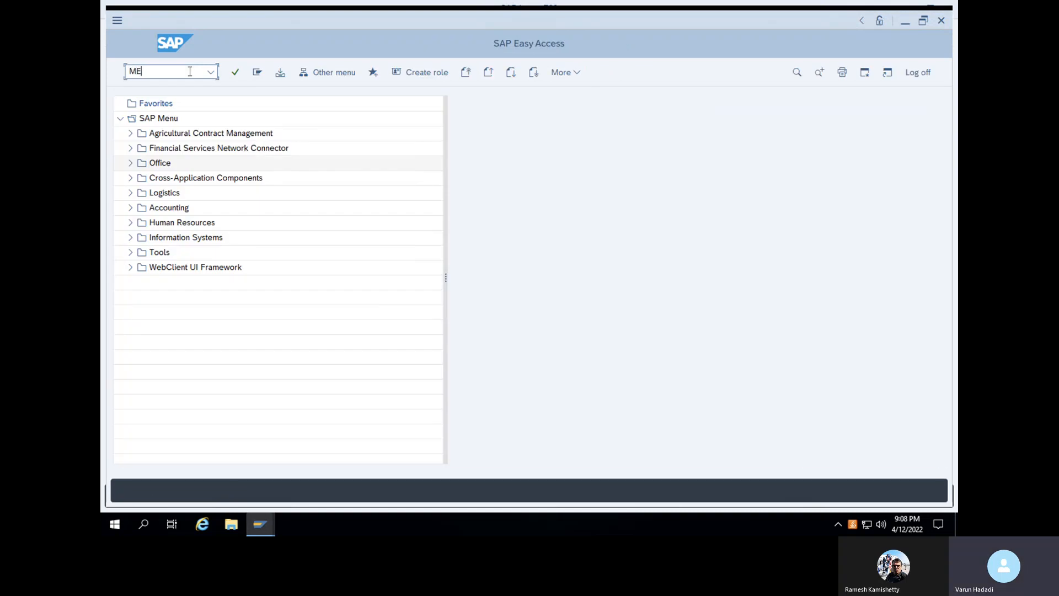
{"action": "type", "text": "51N"}
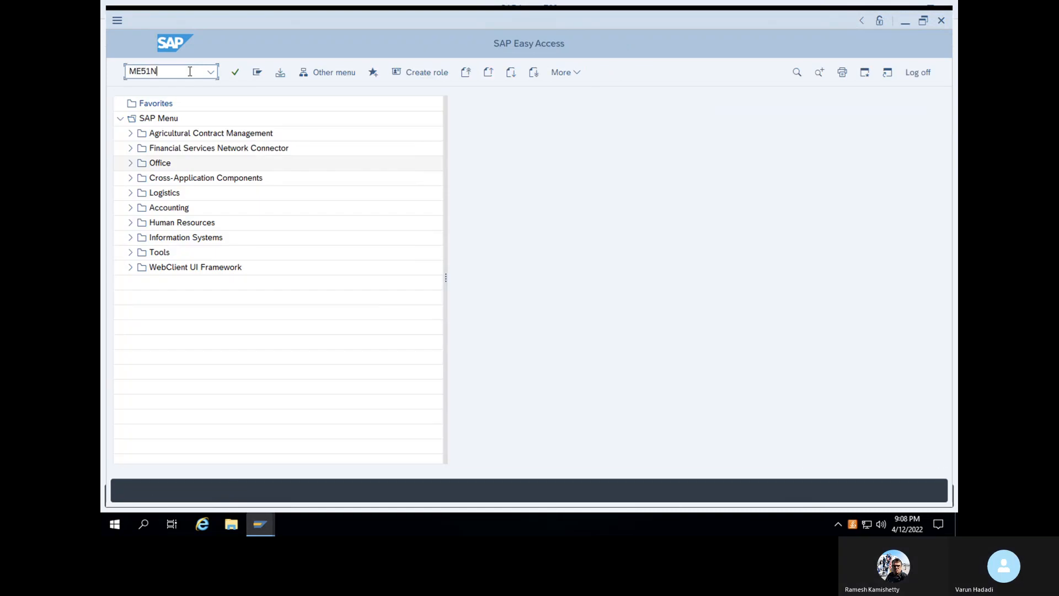
{"action": "key", "text": "Return"}
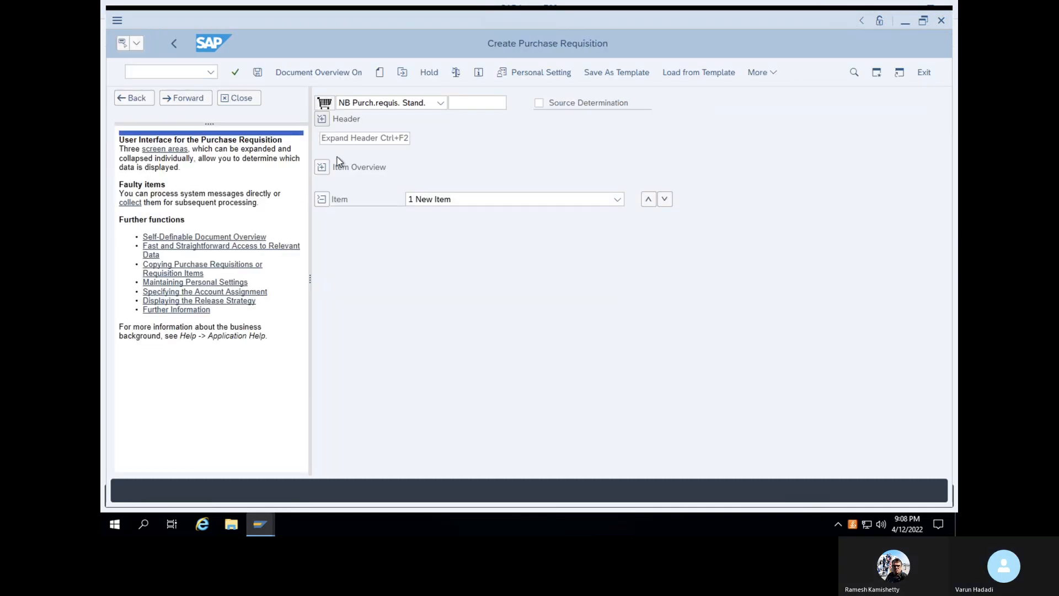
{"action": "left_click", "coordinate": [440, 104]}
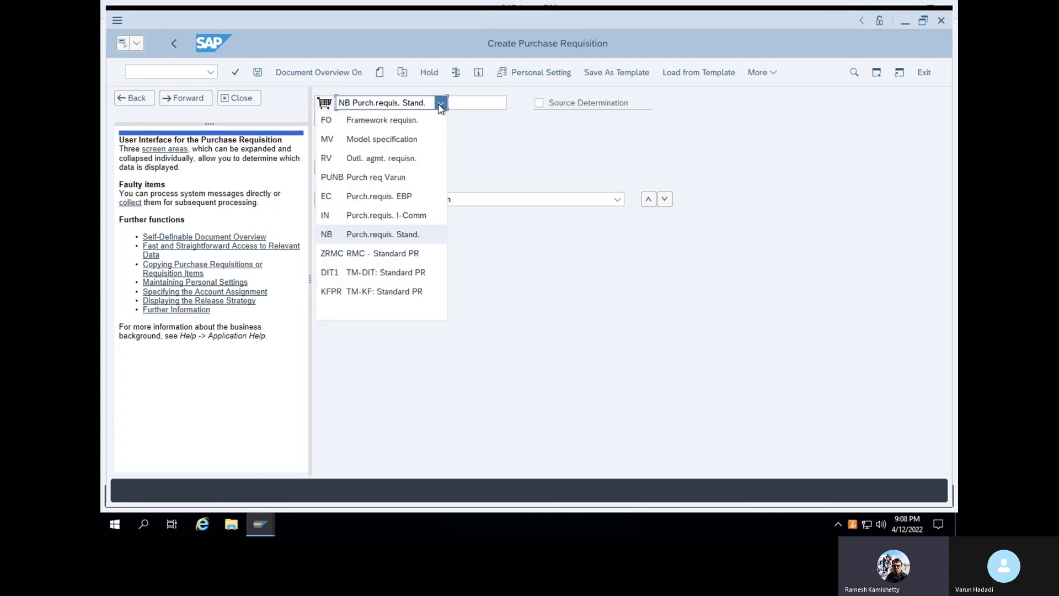
{"action": "left_click", "coordinate": [440, 104]}
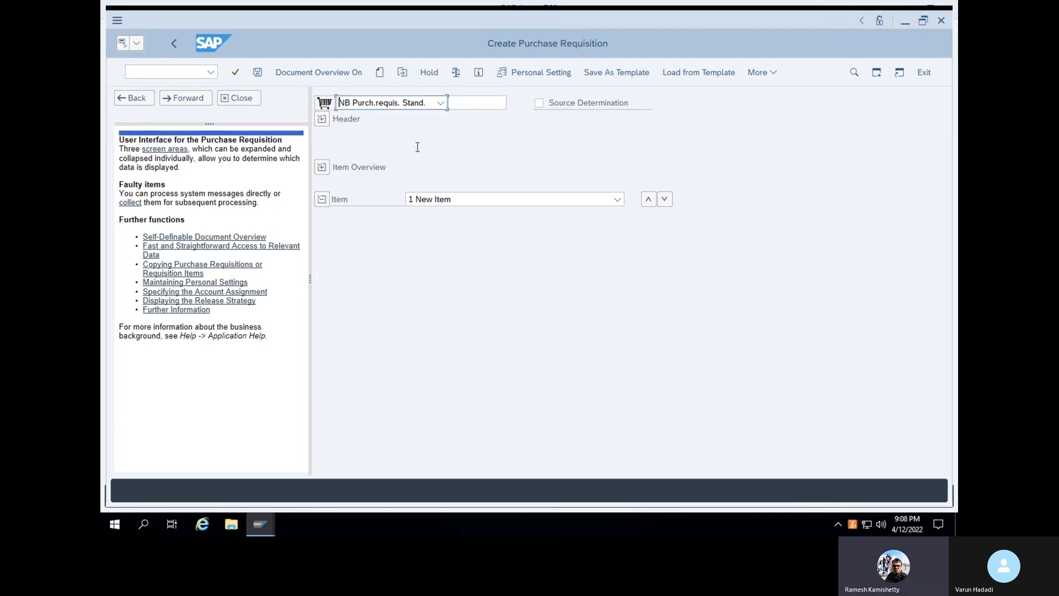
{"action": "left_click", "coordinate": [440, 104]}
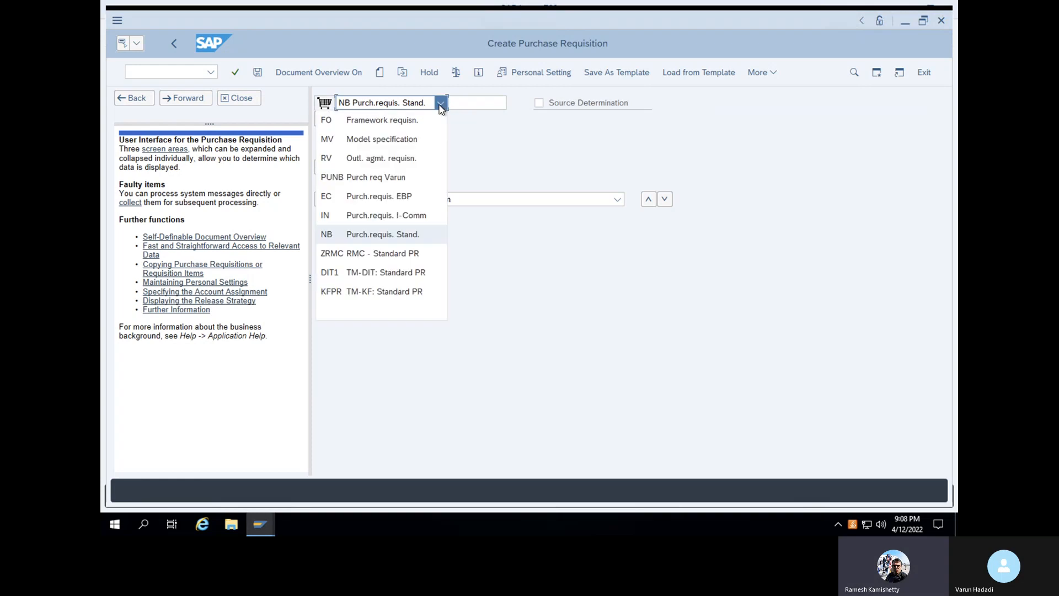
{"action": "left_click", "coordinate": [407, 178]}
{"action": "left_click", "coordinate": [322, 168]}
{"action": "left_click", "coordinate": [322, 167]}
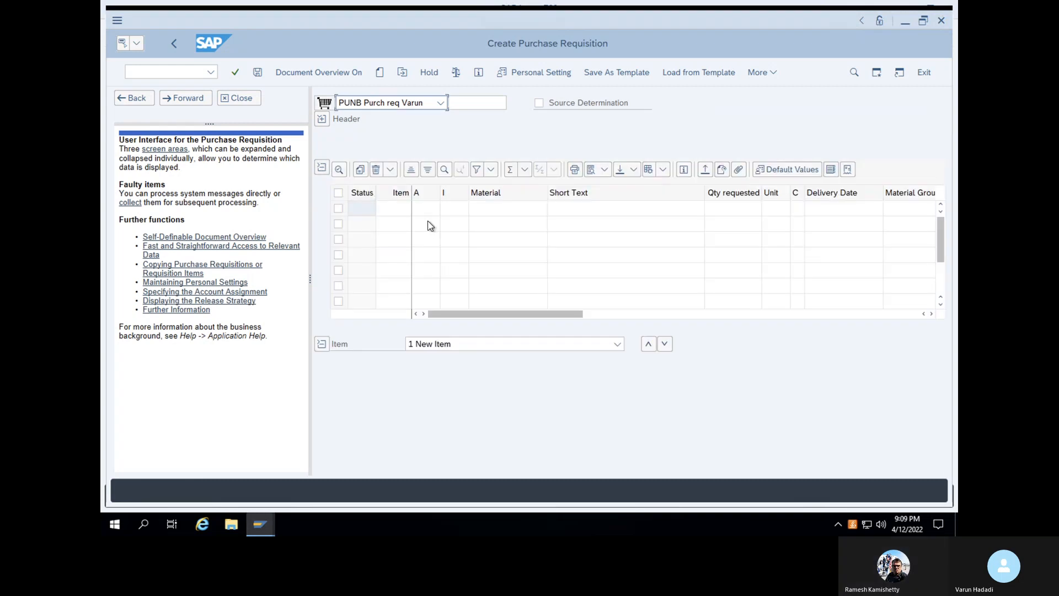
{"action": "left_click", "coordinate": [401, 213]}
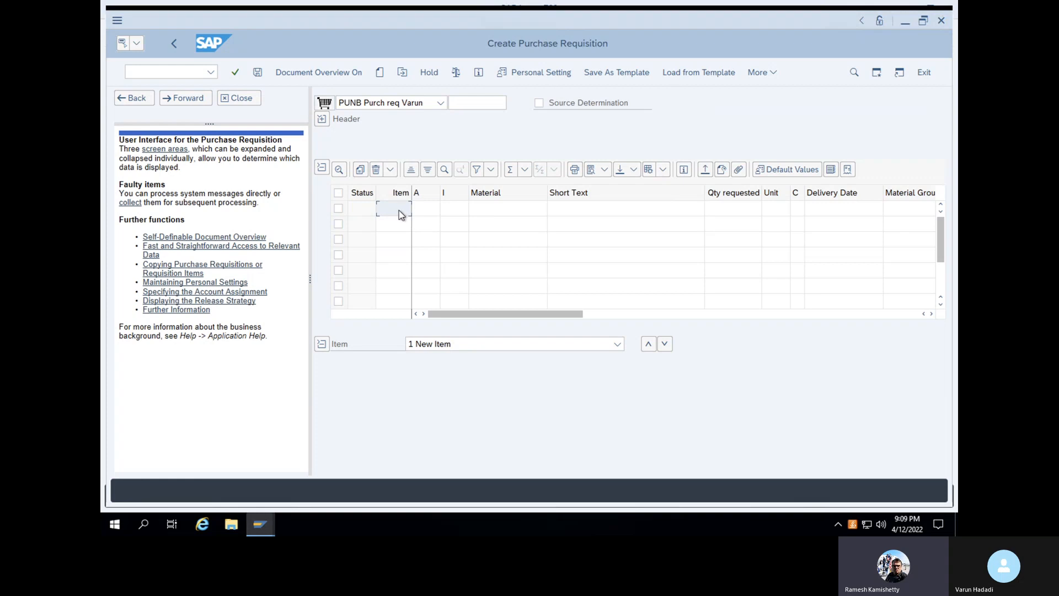
{"action": "type", "text": "100-1"}
{"action": "key", "text": "BackSpace"}
{"action": "key", "text": "BackSpace"}
{"action": "key", "text": "BackSpace"}
{"action": "key", "text": "BackSpace"}
{"action": "key", "text": "BackSpace"}
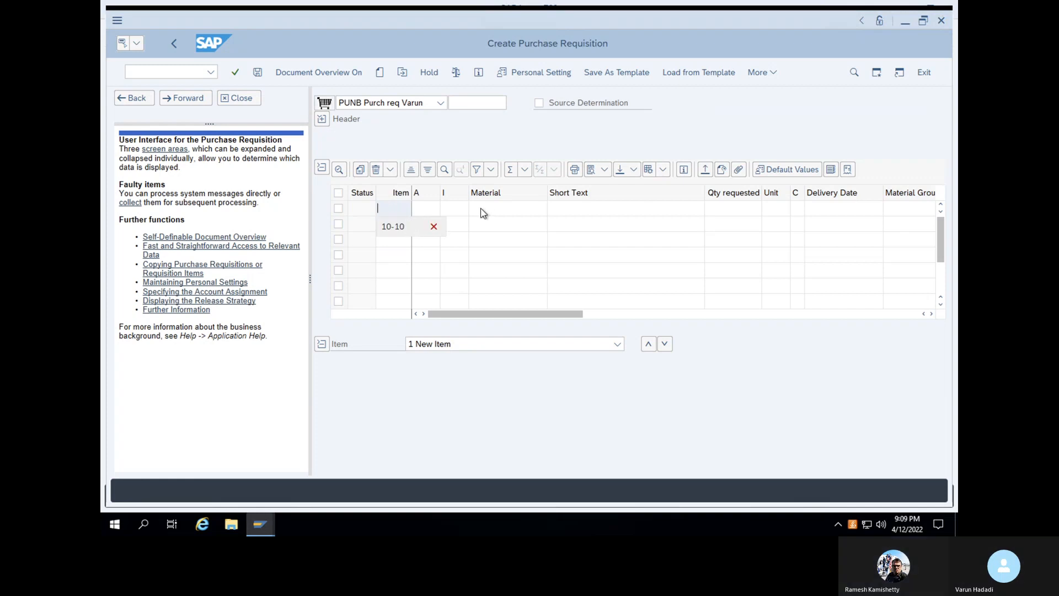
- Enter material 100-100 and plant 1000 for the first requisition item
{"action": "left_click", "coordinate": [484, 207]}
{"action": "type", "text": "100-"}
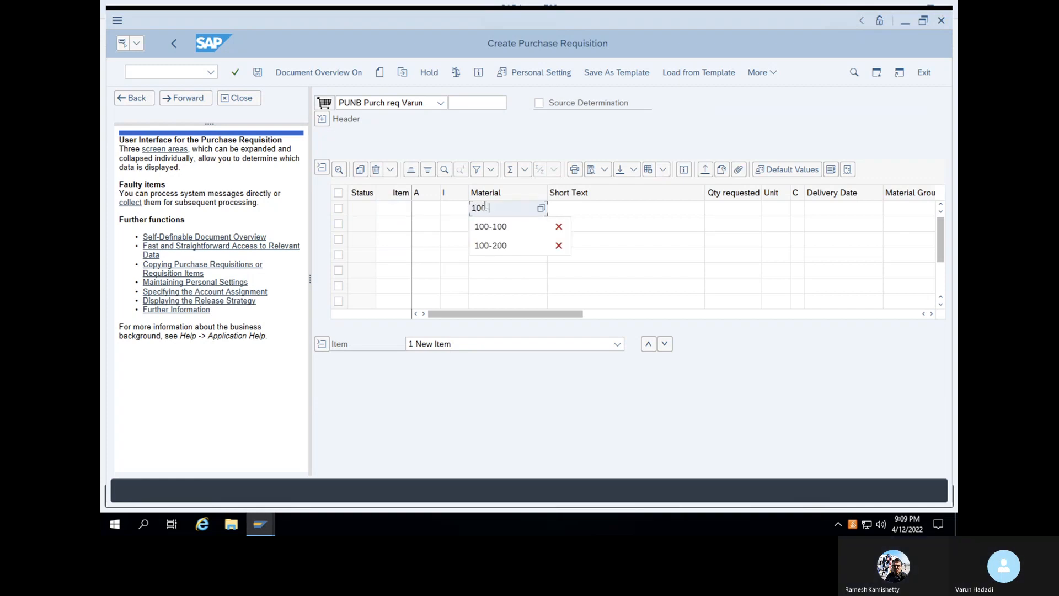
{"action": "left_click", "coordinate": [486, 226]}
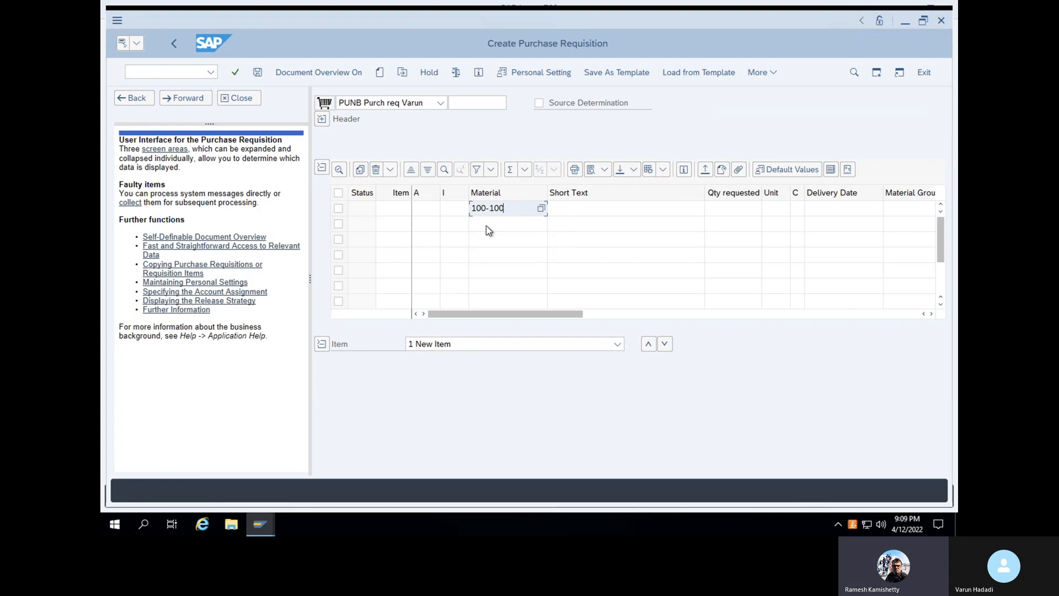
{"action": "key", "text": "Return"}
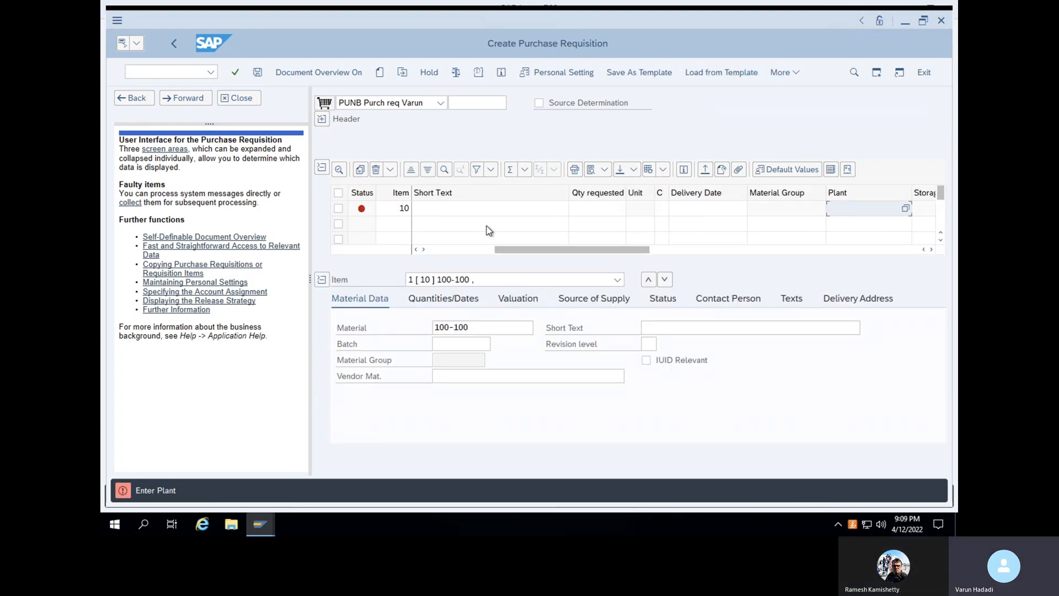
{"action": "left_click", "coordinate": [845, 210]}
{"action": "type", "text": "1"}
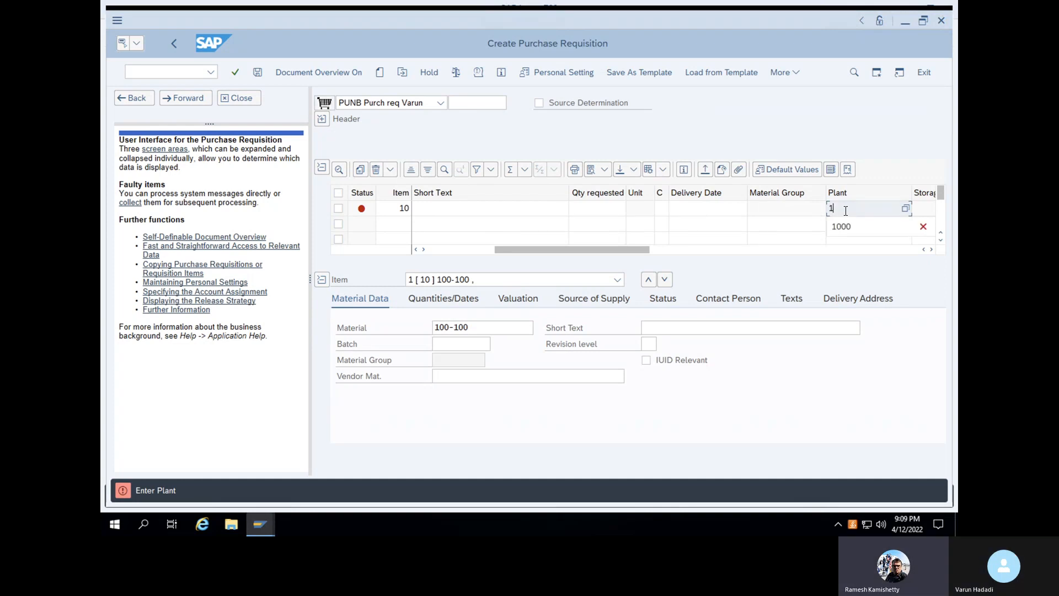
{"action": "type", "text": "0"}
{"action": "left_click", "coordinate": [847, 224]}
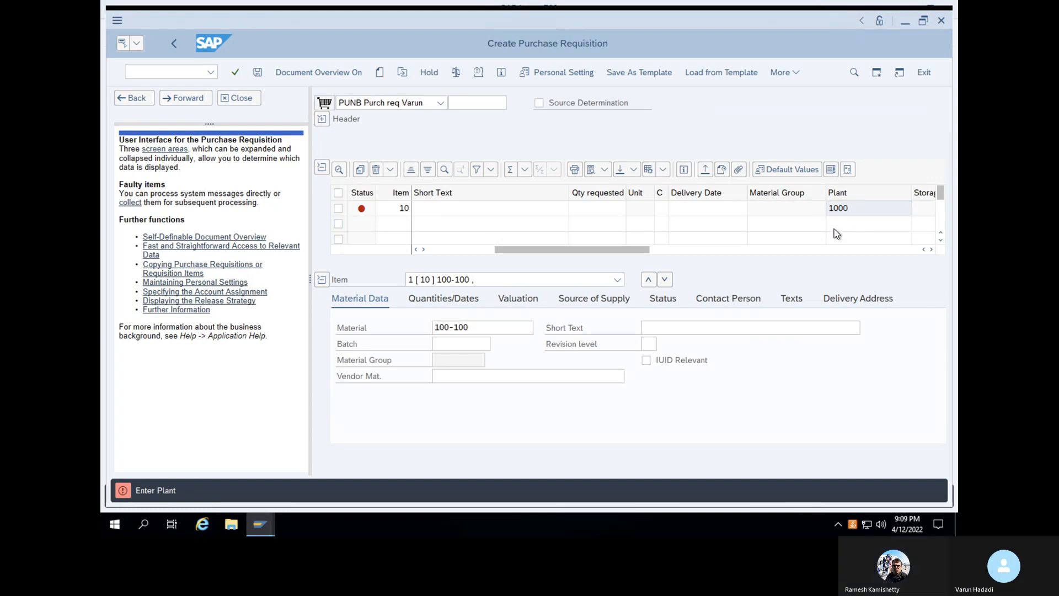
{"action": "key", "text": "Return"}
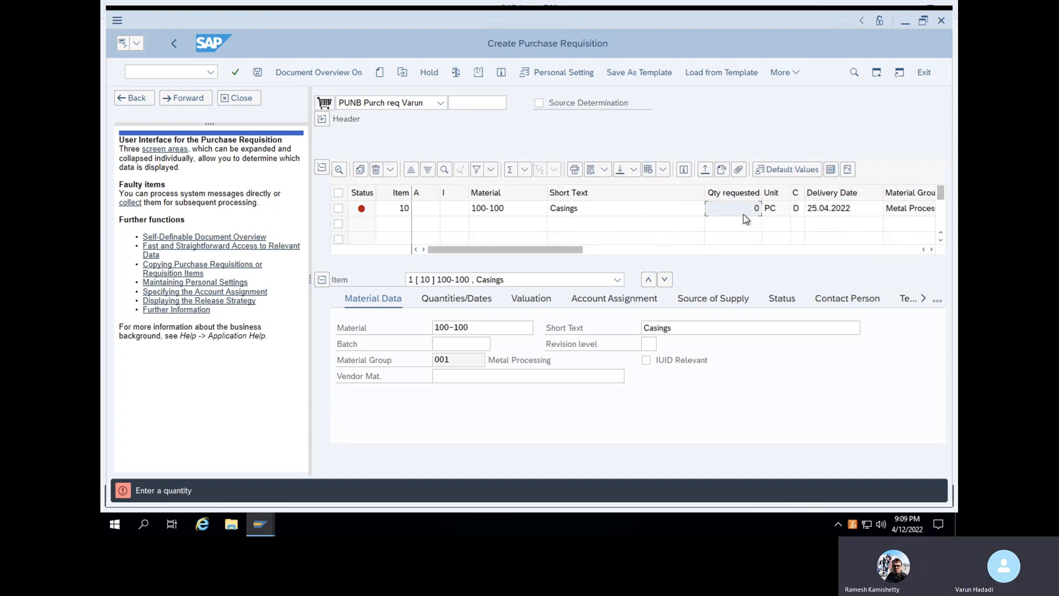
- Set the requested quantity of material 100-100 to 10 and save the purchase requisition
{"action": "type", "text": "10"}
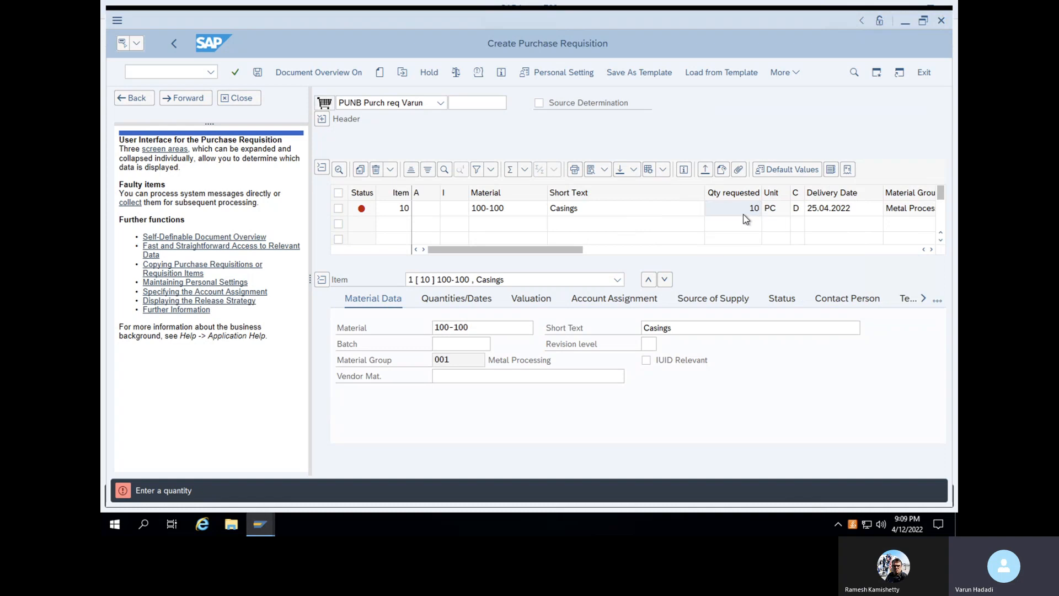
{"action": "key", "text": "Return"}
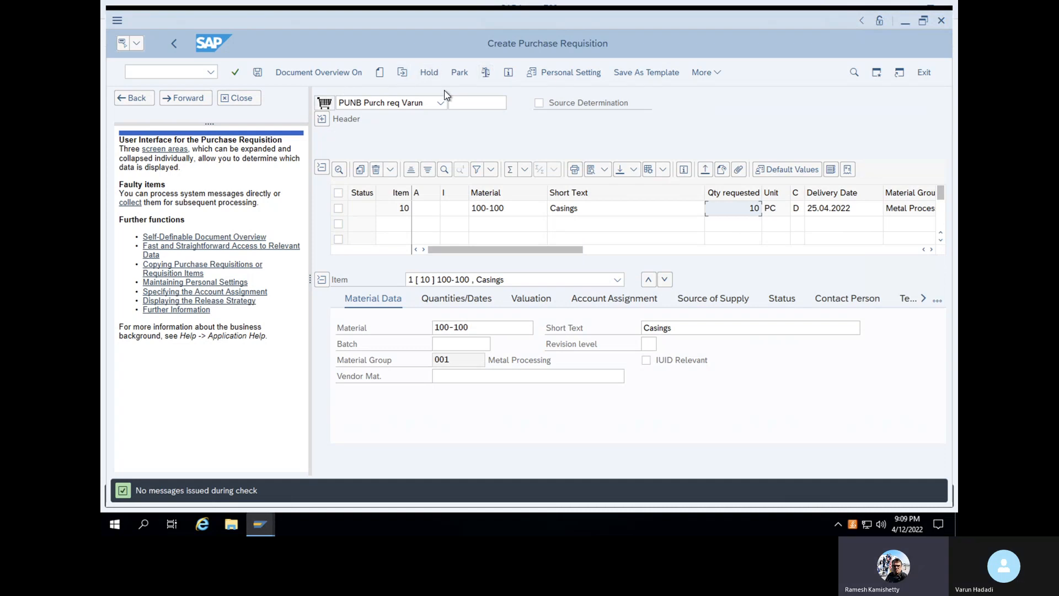
{"action": "left_click", "coordinate": [256, 72]}
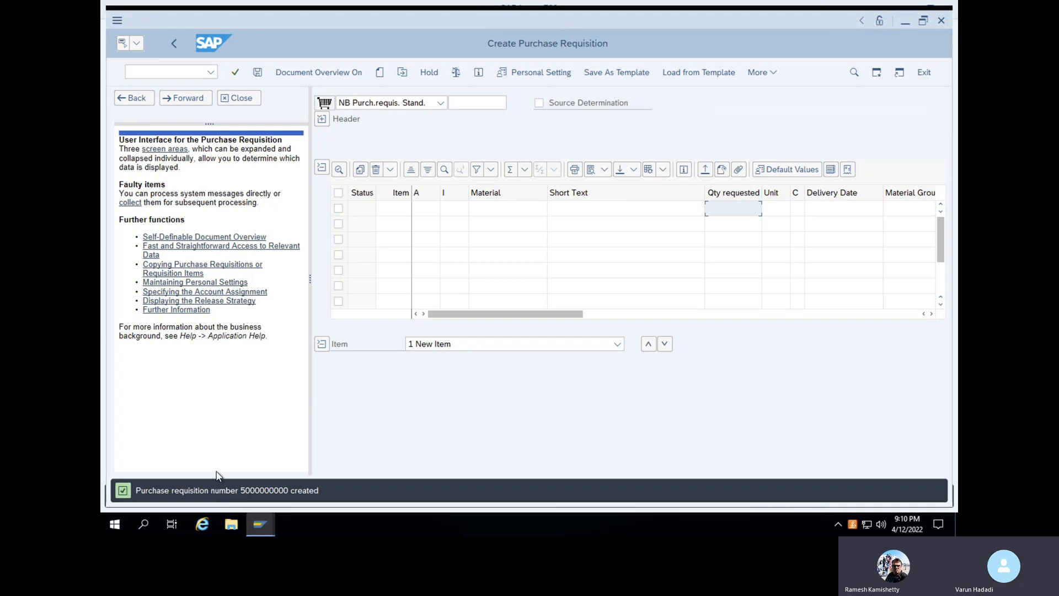
- Leave requisition creation for SPRO using /NSPRO and display the SAP reference IMG
{"action": "left_click", "coordinate": [187, 74]}
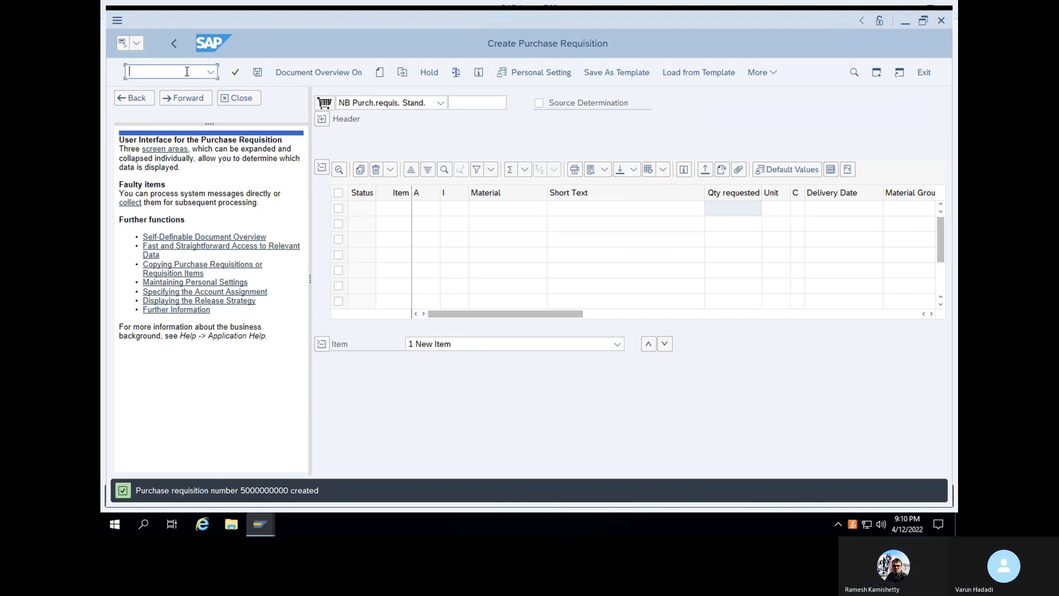
{"action": "type", "text": "/NSPRO"}
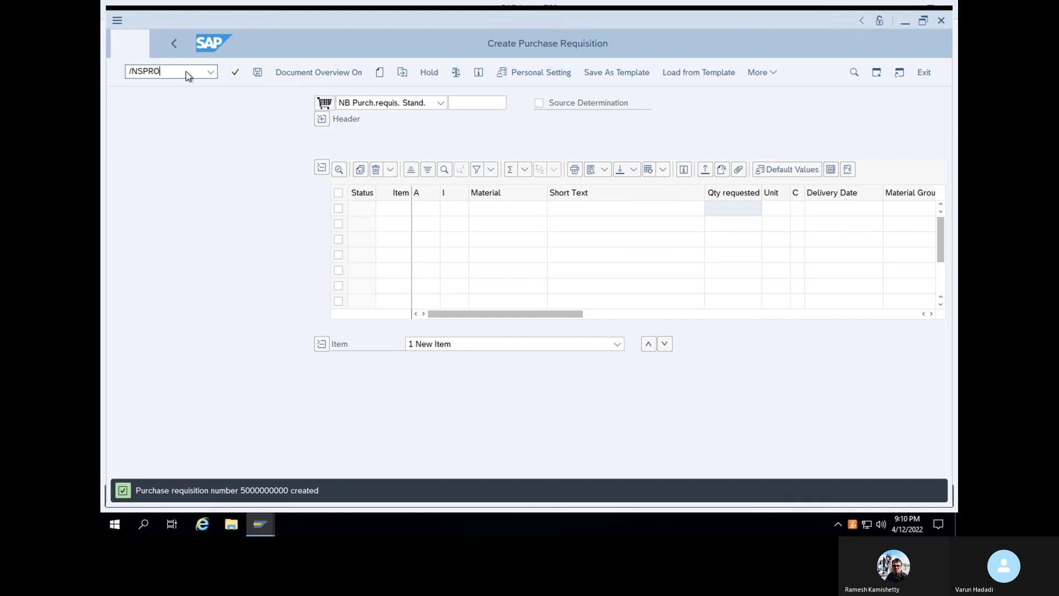
{"action": "key", "text": "Return"}
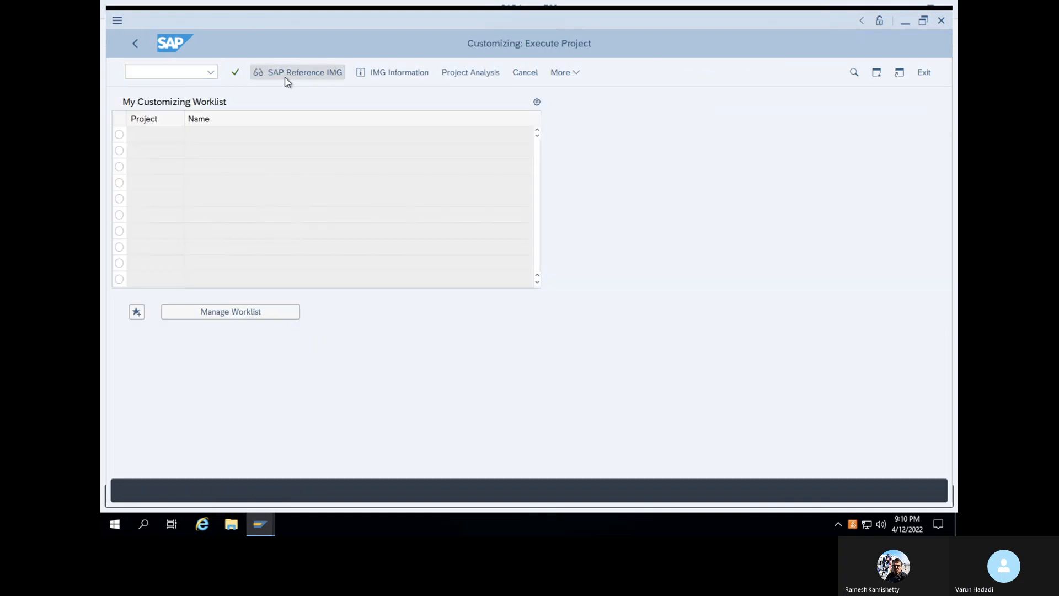
{"action": "left_click", "coordinate": [285, 78]}
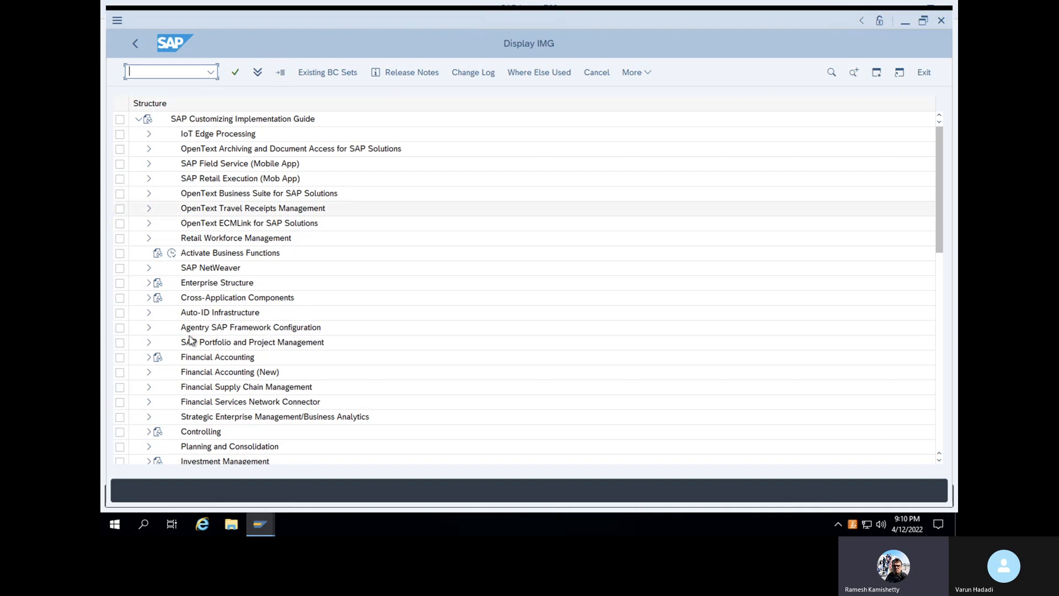
- Execute Define Document Types under Materials Management > Purchasing > Purchase Order
{"action": "scroll", "coordinate": [189, 339], "scroll_direction": "down", "scroll_amount": 4}
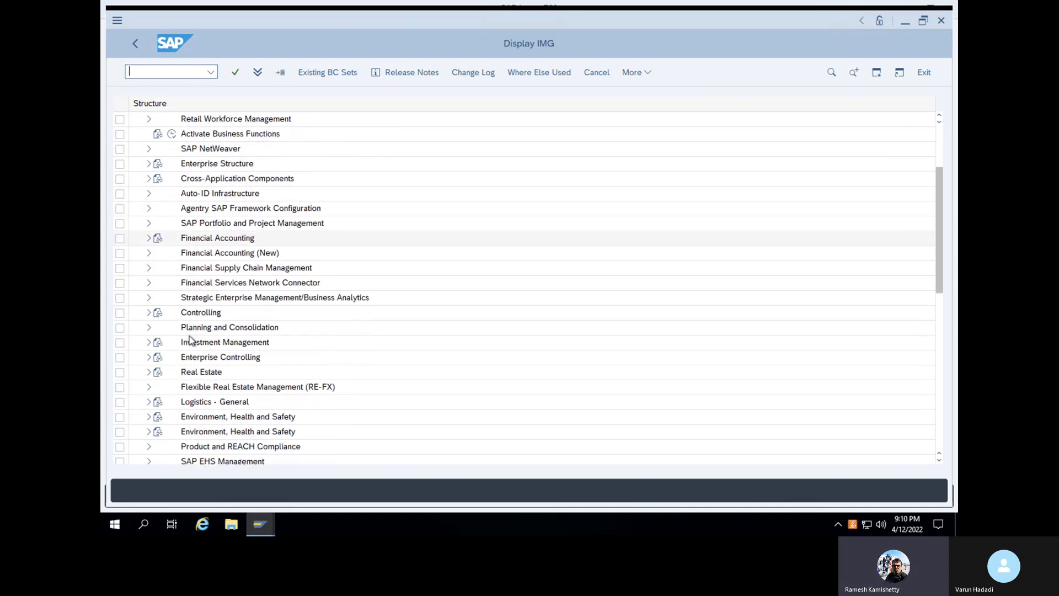
{"action": "scroll", "coordinate": [189, 339], "scroll_direction": "down", "scroll_amount": 1}
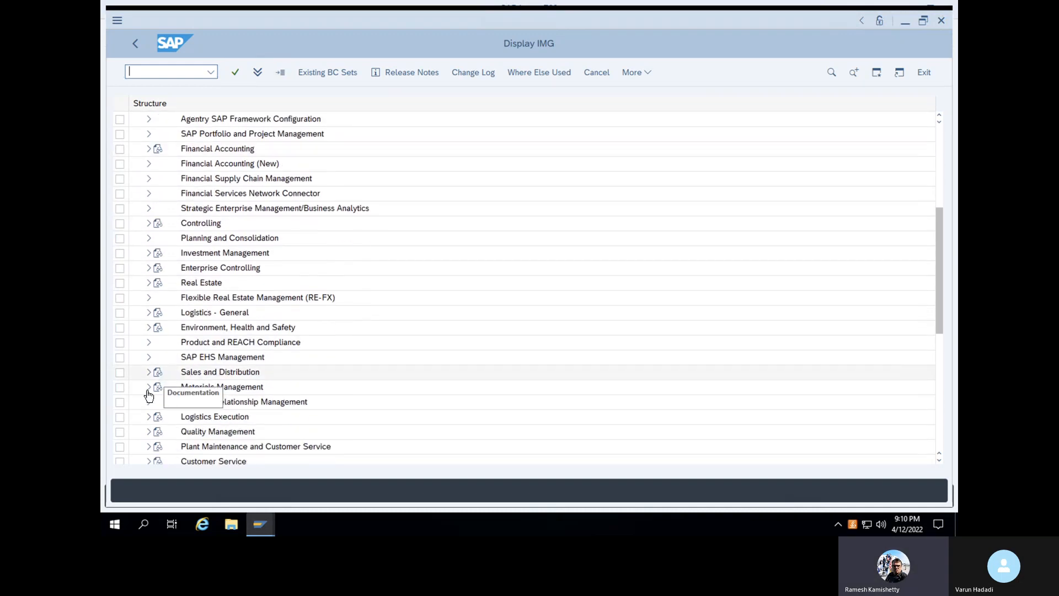
{"action": "left_click", "coordinate": [148, 387]}
{"action": "scroll", "coordinate": [189, 353], "scroll_direction": "down", "scroll_amount": 2}
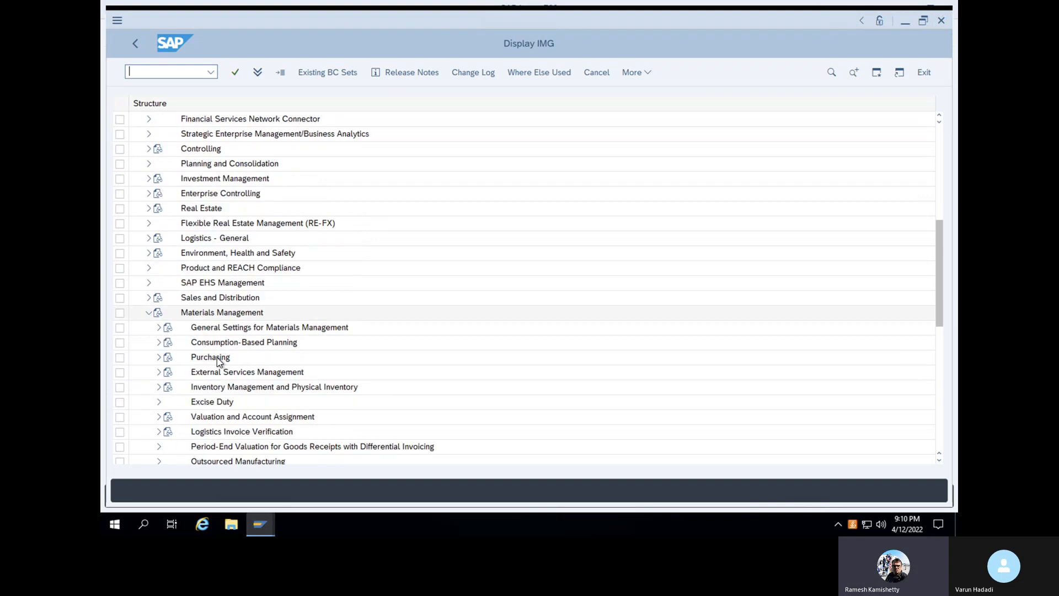
{"action": "left_click", "coordinate": [159, 313]}
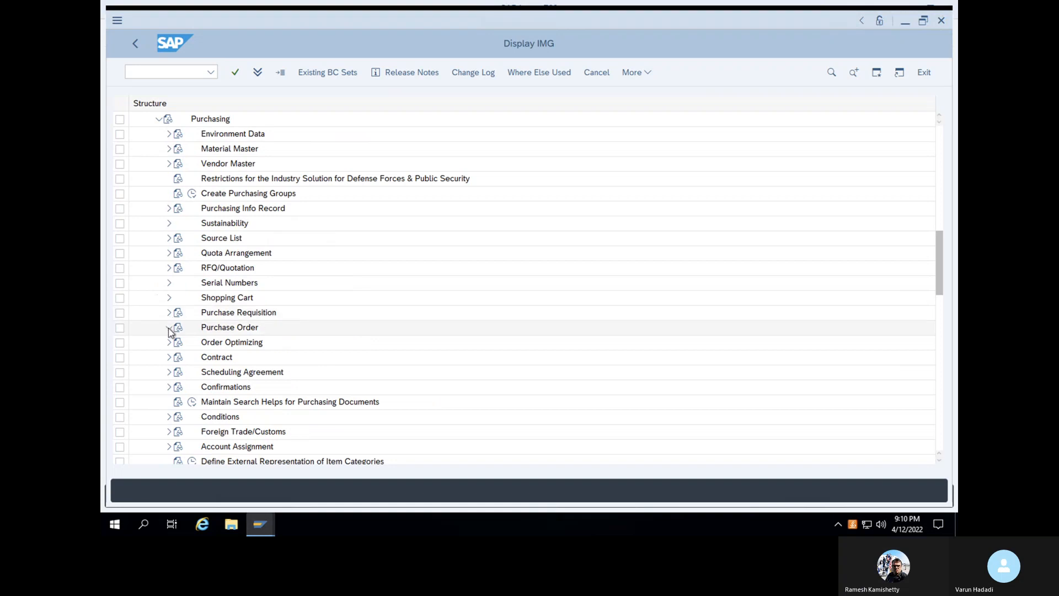
{"action": "left_click", "coordinate": [169, 327]}
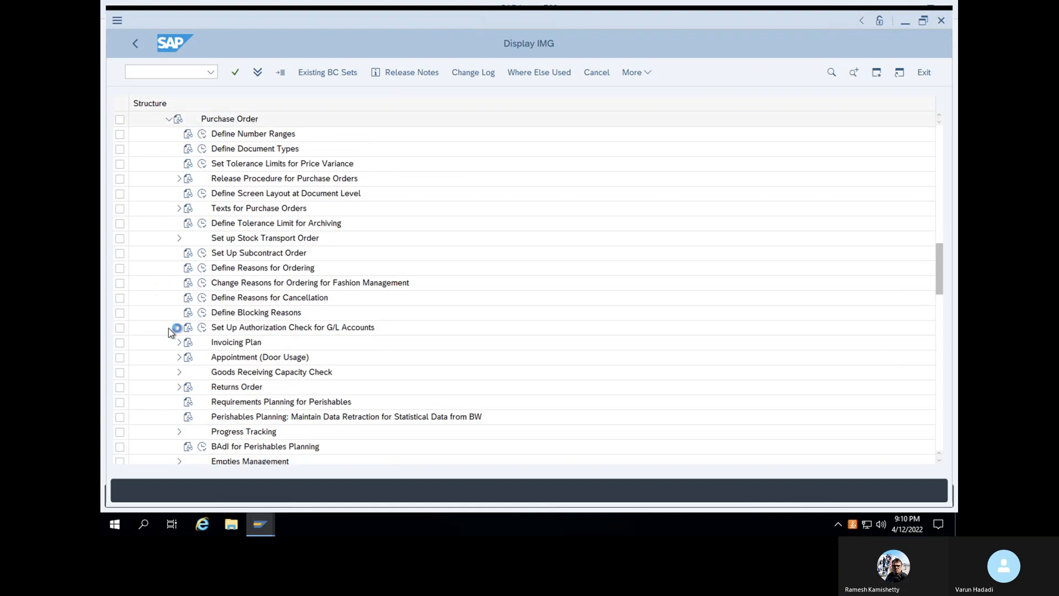
{"action": "left_click", "coordinate": [204, 150]}
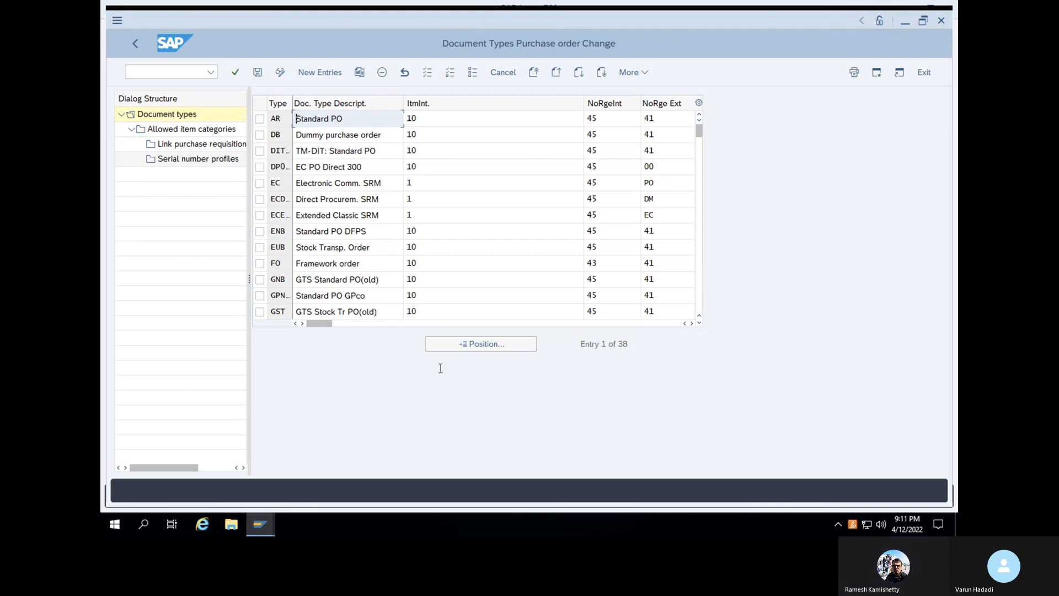
- Locate purchase order document type NB in the list and start copying it as a new entry
{"action": "left_click", "coordinate": [477, 346]}
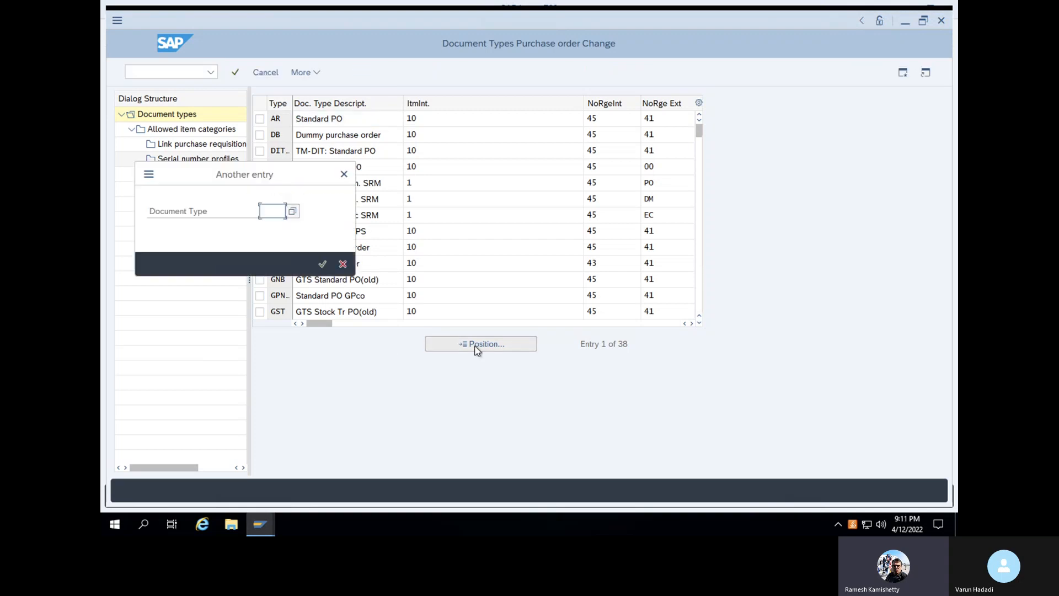
{"action": "type", "text": "NB"}
{"action": "left_click", "coordinate": [322, 265]}
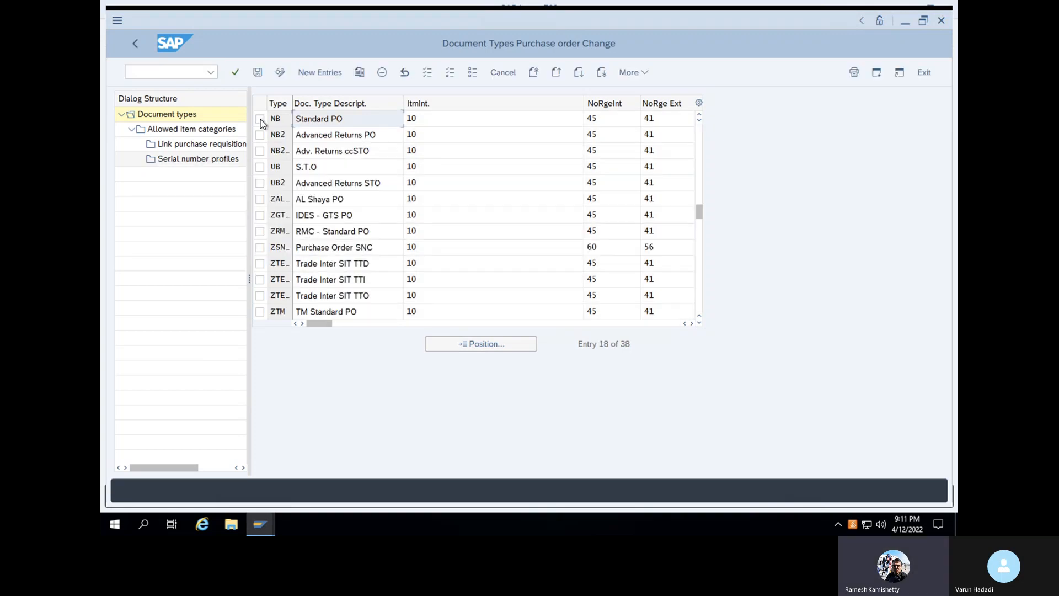
{"action": "left_click", "coordinate": [260, 119]}
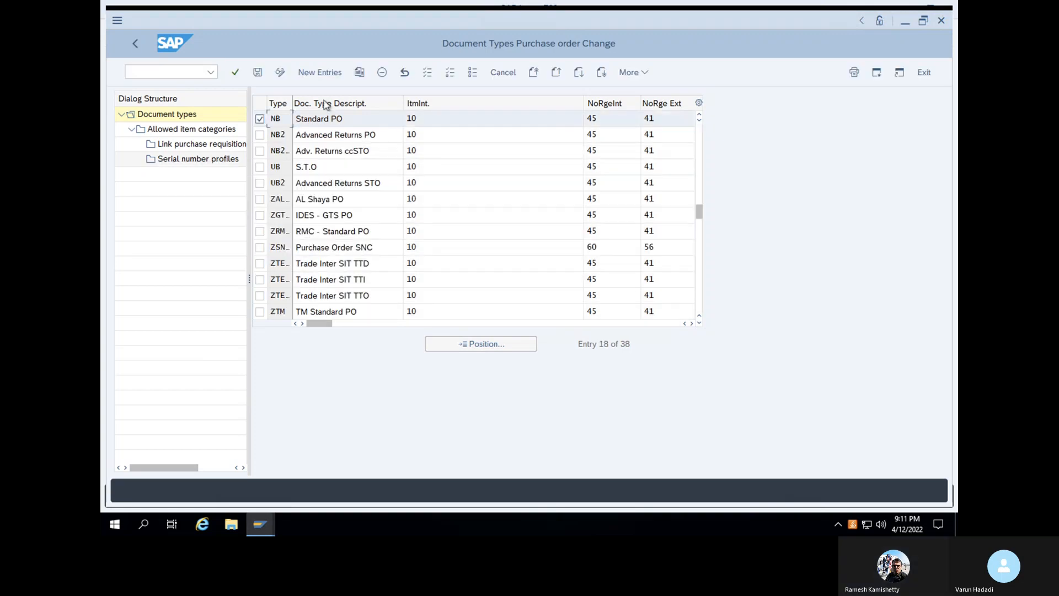
{"action": "left_click", "coordinate": [358, 77]}
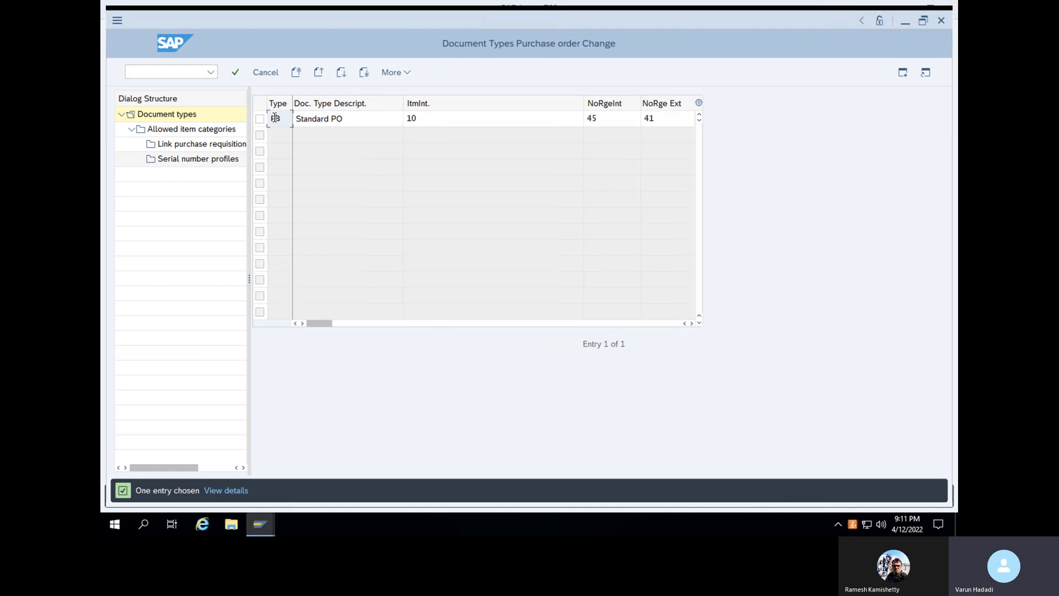
- Name the copied document type PUNB, append the person's first name to the Standard PO description, and copy all dependent entries
{"action": "type", "text": "PU"}
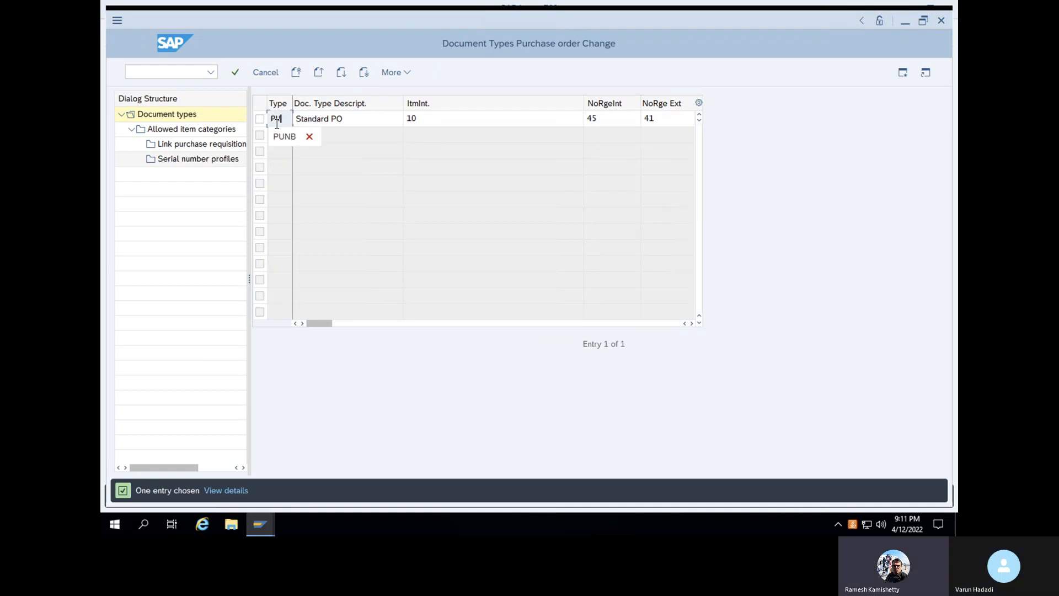
{"action": "left_click", "coordinate": [284, 137]}
{"action": "left_click", "coordinate": [357, 120]}
{"action": "type", "text": "Varun"}
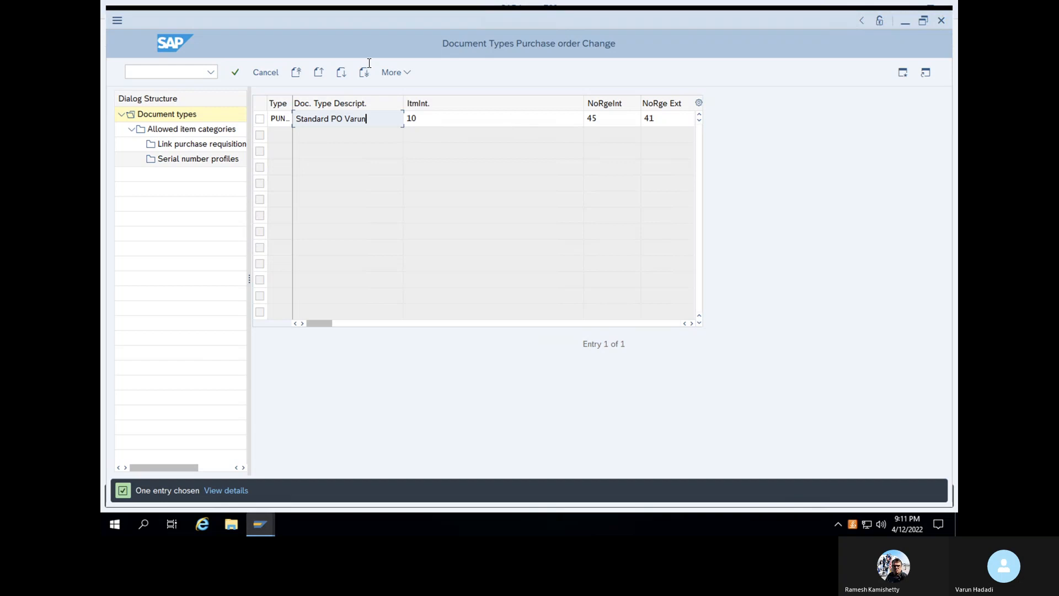
{"action": "left_click", "coordinate": [236, 73]}
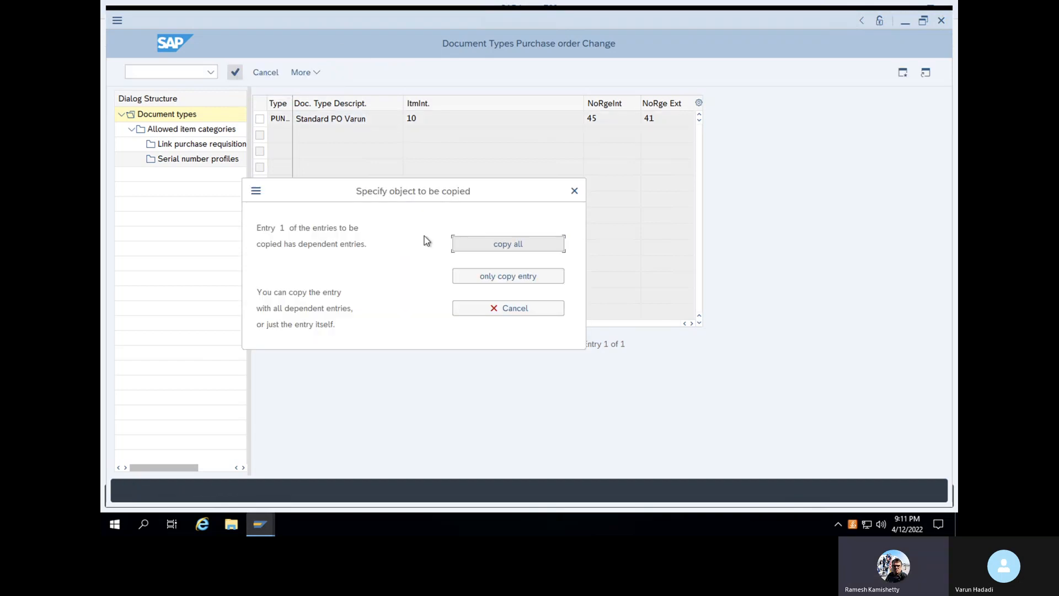
{"action": "left_click", "coordinate": [502, 246]}
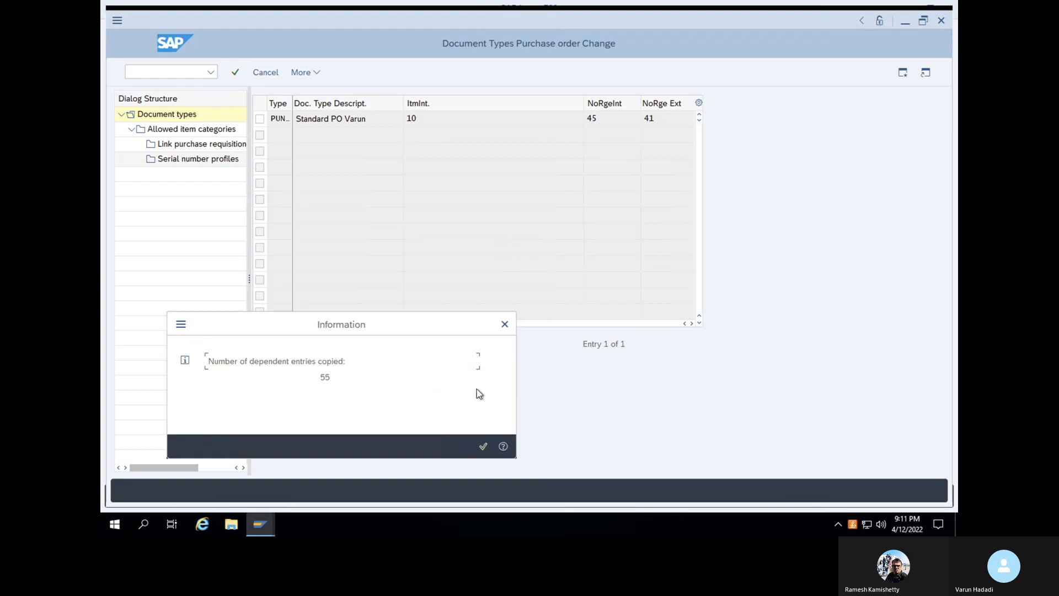
{"action": "left_click", "coordinate": [483, 447]}
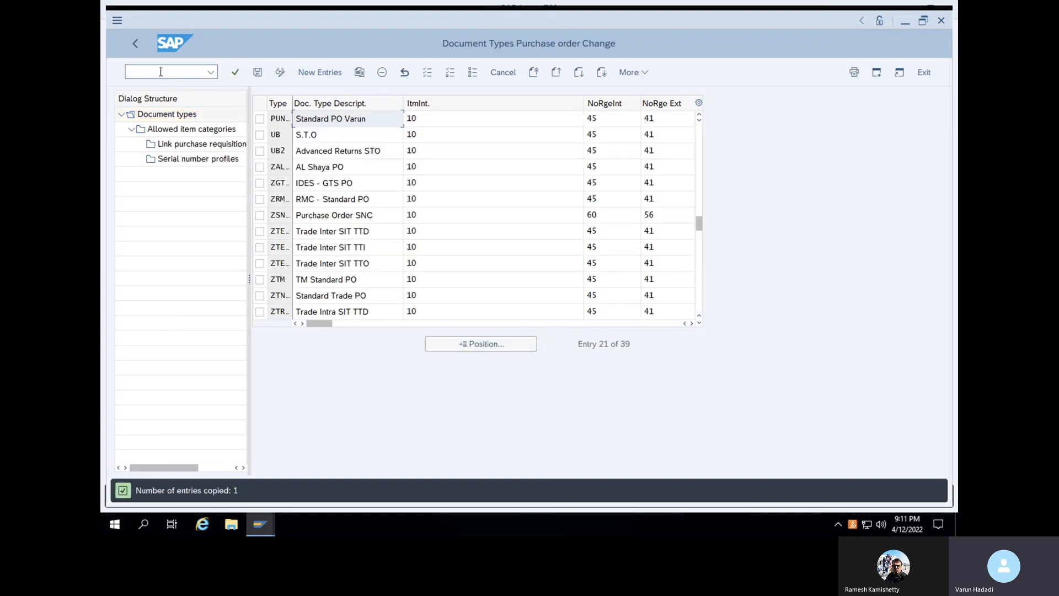
- Leave document type maintenance for SPRO using /nspro and display the SAP Reference IMG
{"action": "left_click", "coordinate": [160, 71]}
{"action": "type", "text": "/nspro"}
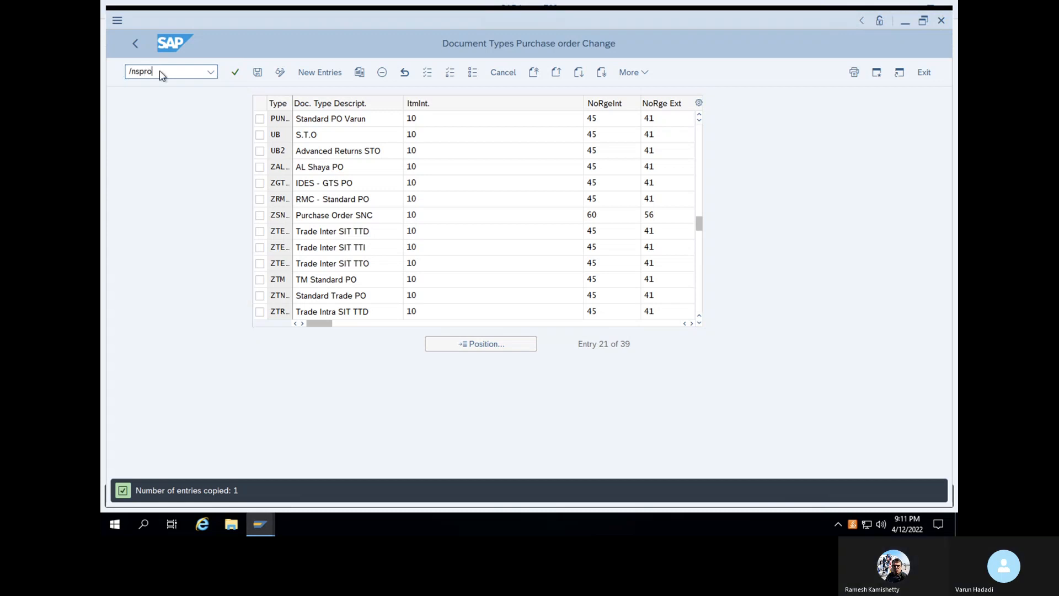
{"action": "key", "text": "Return"}
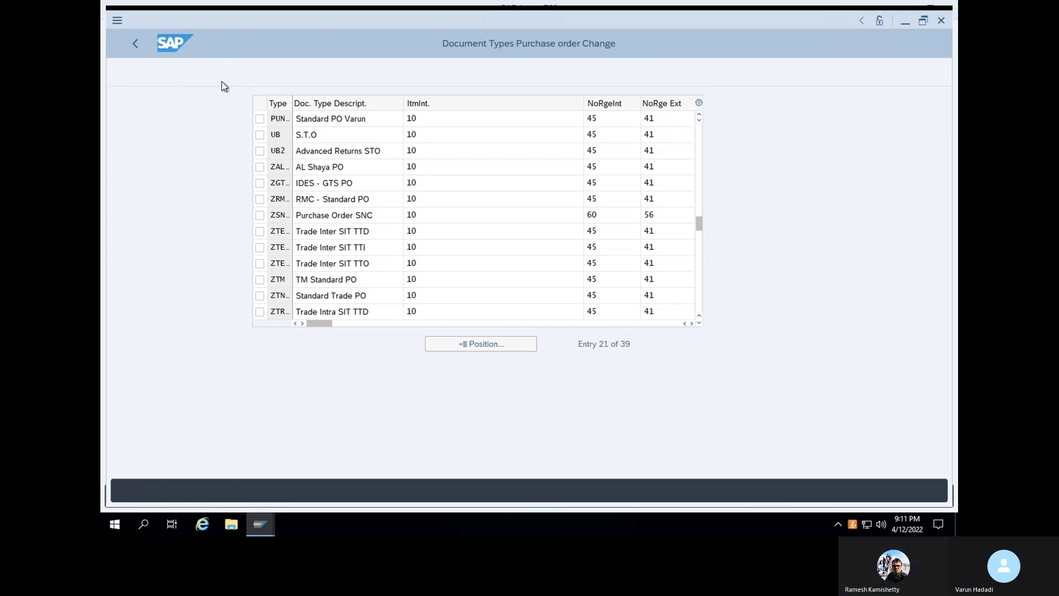
{"action": "left_click", "coordinate": [270, 70]}
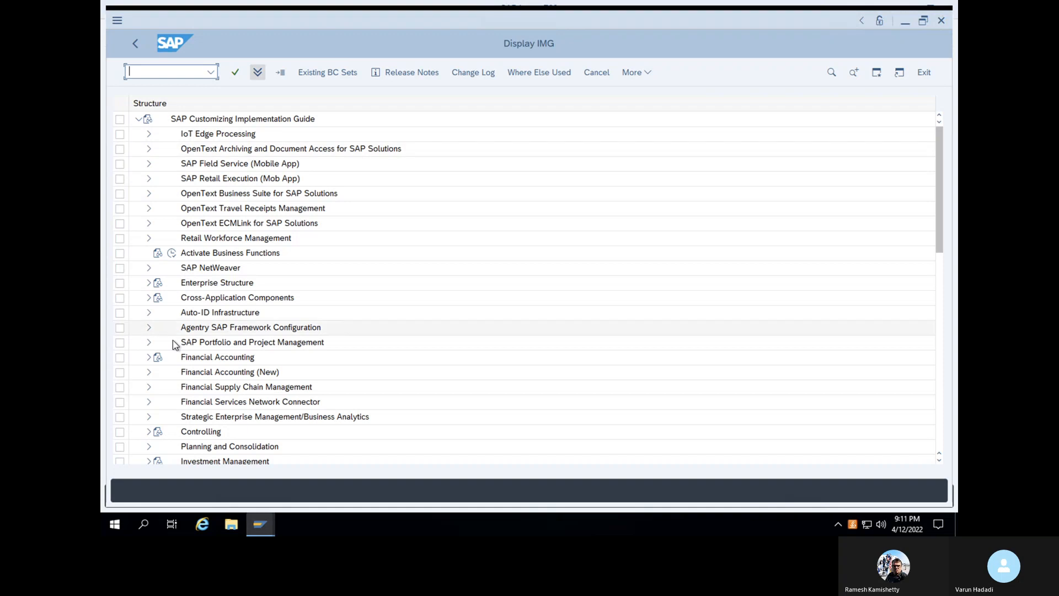
- Execute Define Number Ranges under Materials Management > Purchasing > Purchase Order
{"action": "scroll", "coordinate": [173, 340], "scroll_direction": "down", "scroll_amount": 2}
{"action": "scroll", "coordinate": [173, 341], "scroll_direction": "down", "scroll_amount": 1}
{"action": "scroll", "coordinate": [173, 339], "scroll_direction": "down", "scroll_amount": 1}
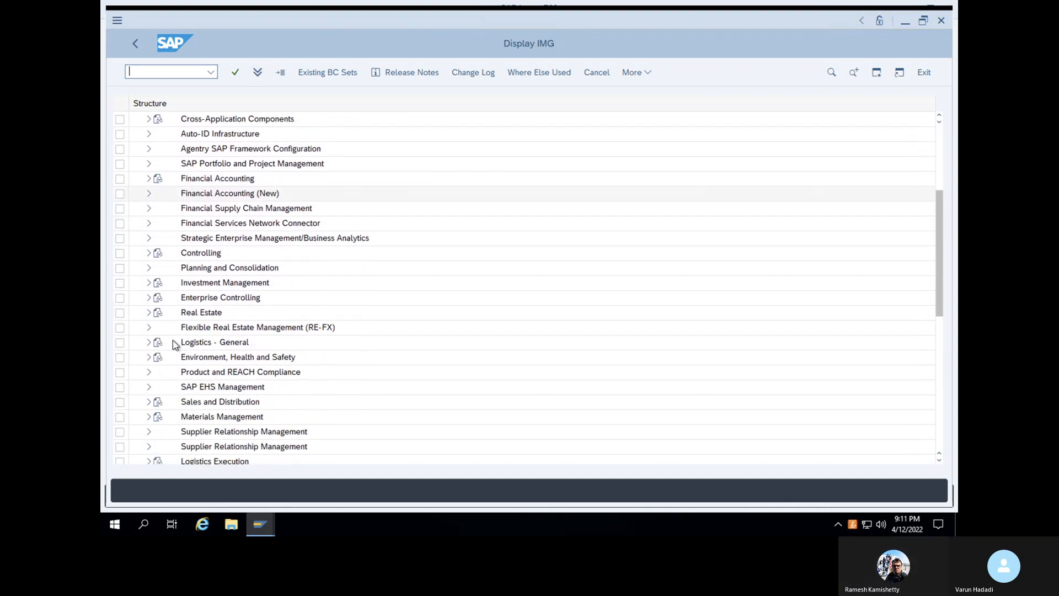
{"action": "left_click", "coordinate": [147, 417]}
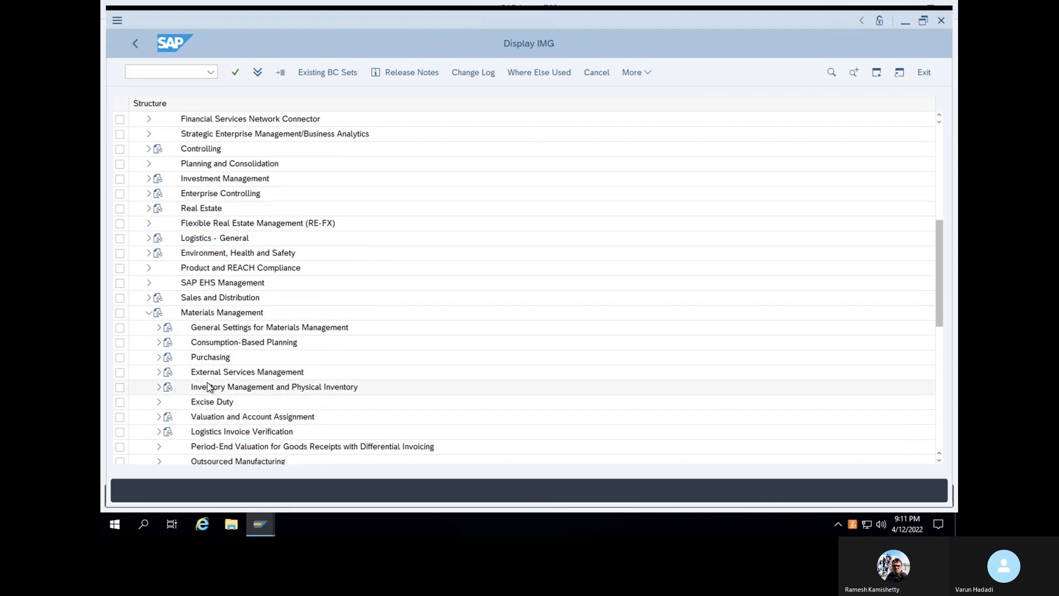
{"action": "left_click", "coordinate": [170, 360]}
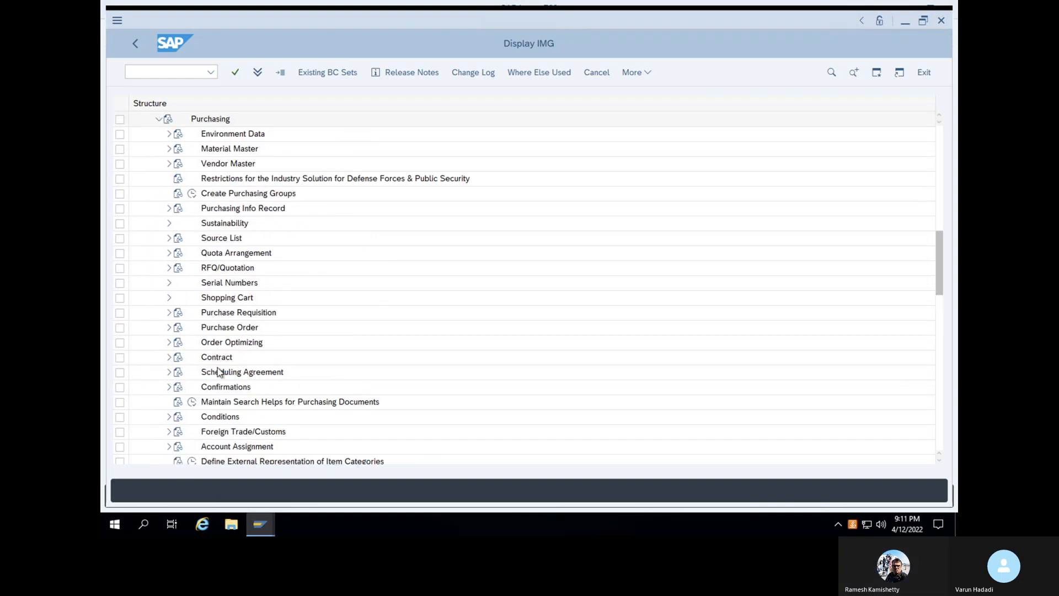
{"action": "scroll", "coordinate": [218, 327], "scroll_direction": "down", "scroll_amount": 1}
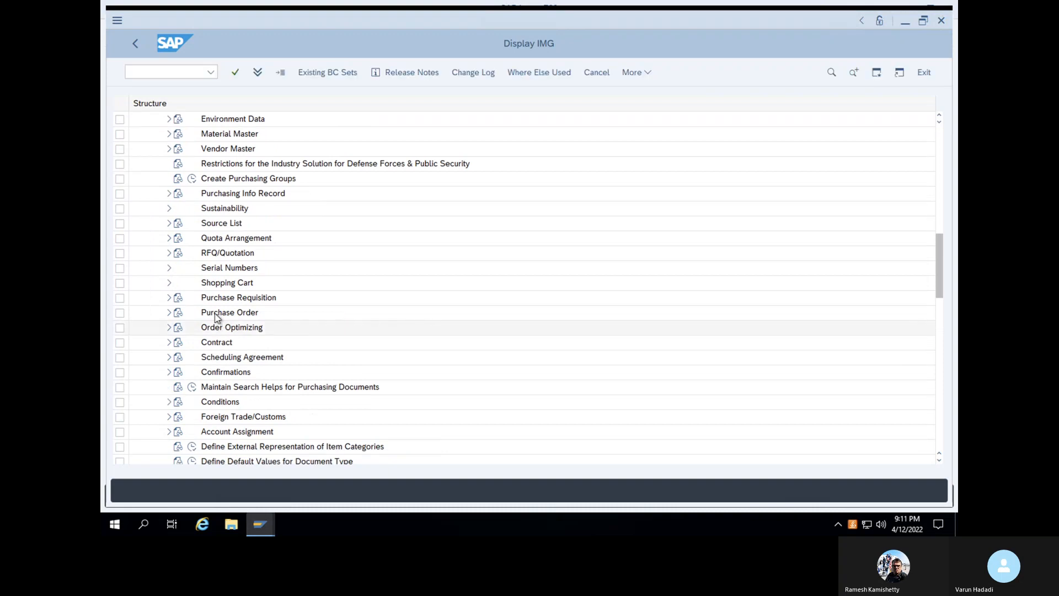
{"action": "left_click", "coordinate": [169, 313]}
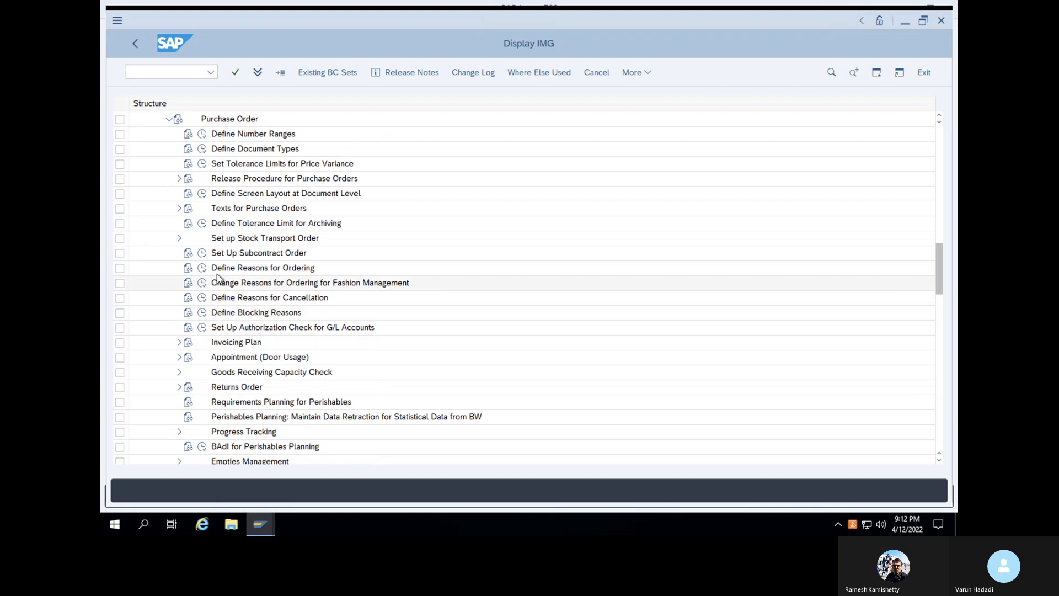
{"action": "left_click", "coordinate": [203, 134]}
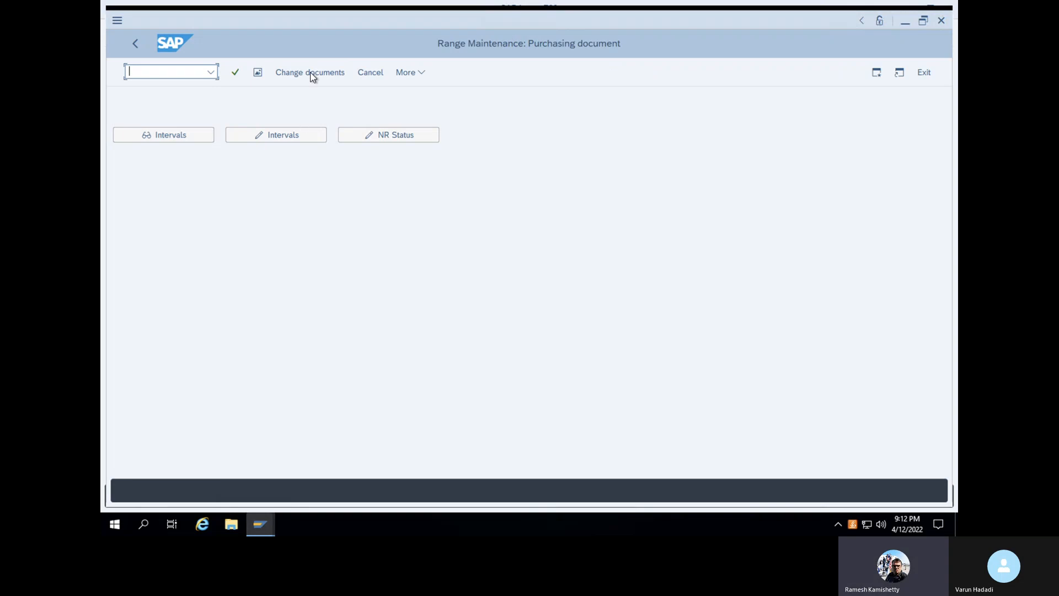
{"action": "left_click", "coordinate": [272, 138]}
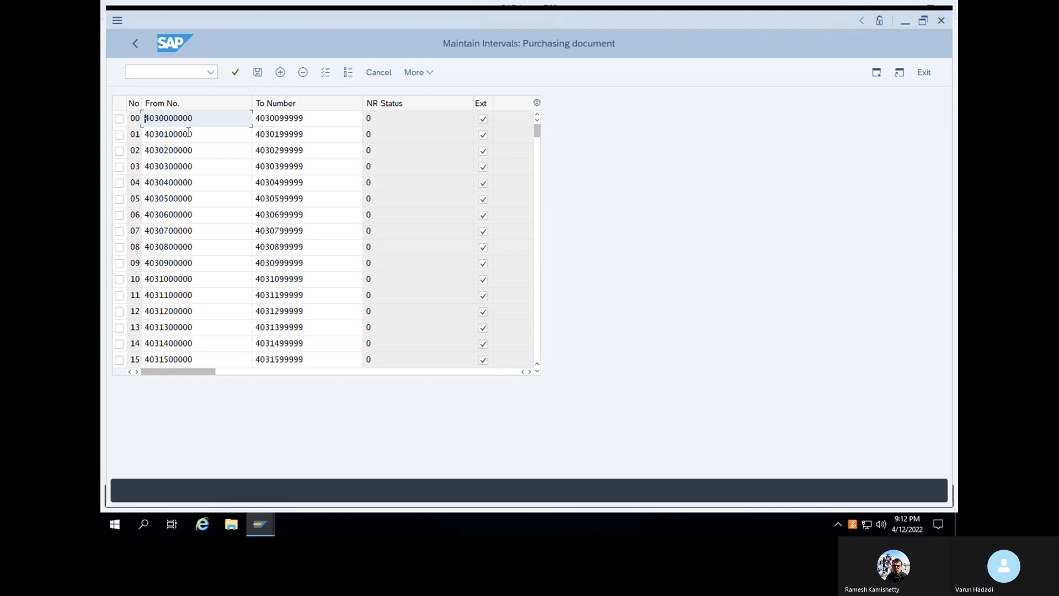
{"action": "left_click", "coordinate": [281, 73]}
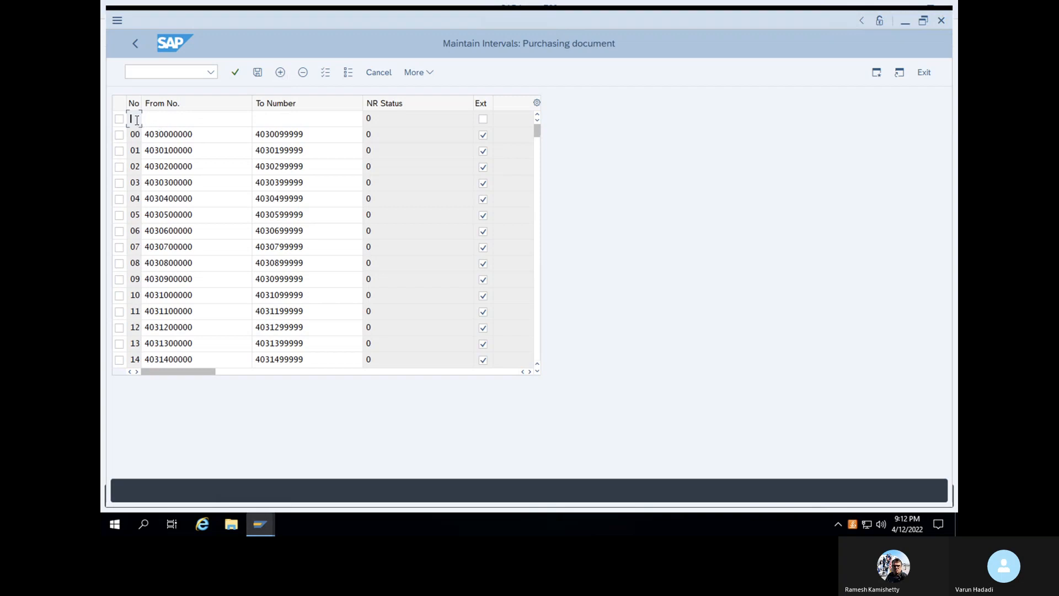
{"action": "type", "text": "2"}
{"action": "type", "text": "9"}
{"action": "left_click", "coordinate": [176, 120]}
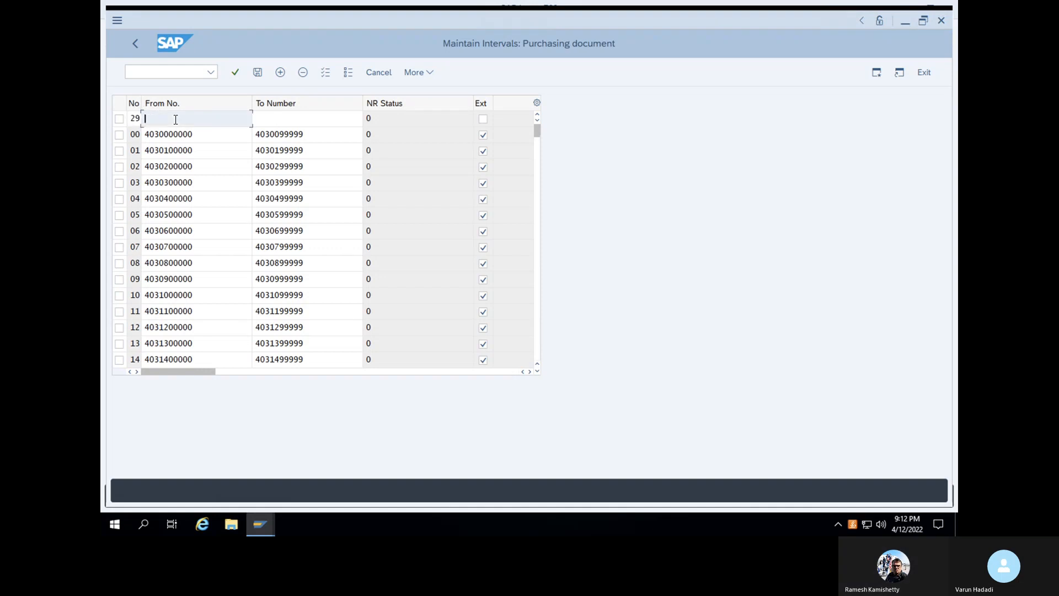
{"action": "type", "text": "4020000000"}
{"action": "left_click", "coordinate": [281, 121]}
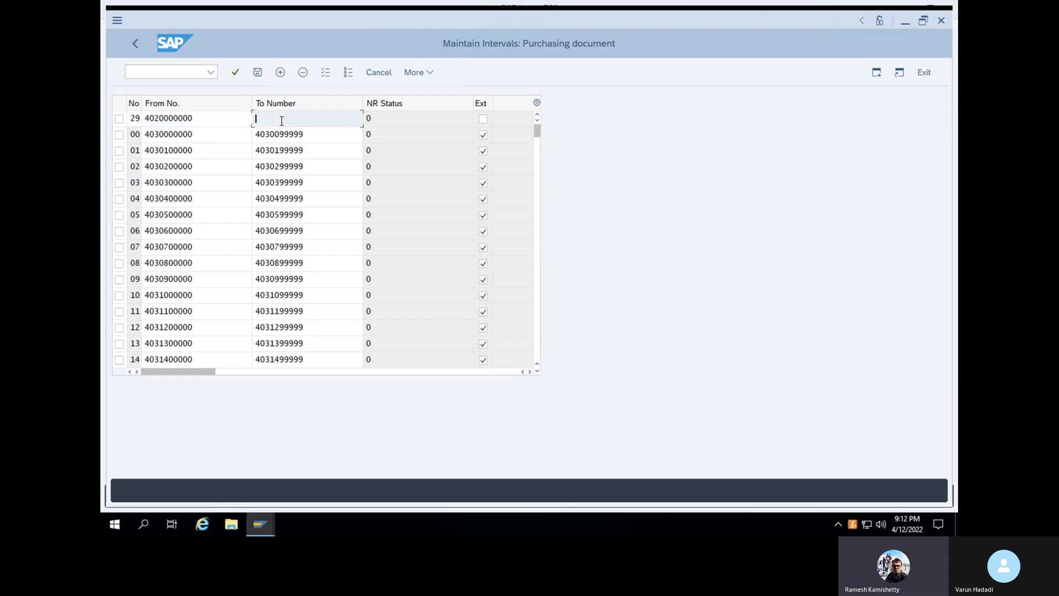
{"action": "type", "text": "40200000"}
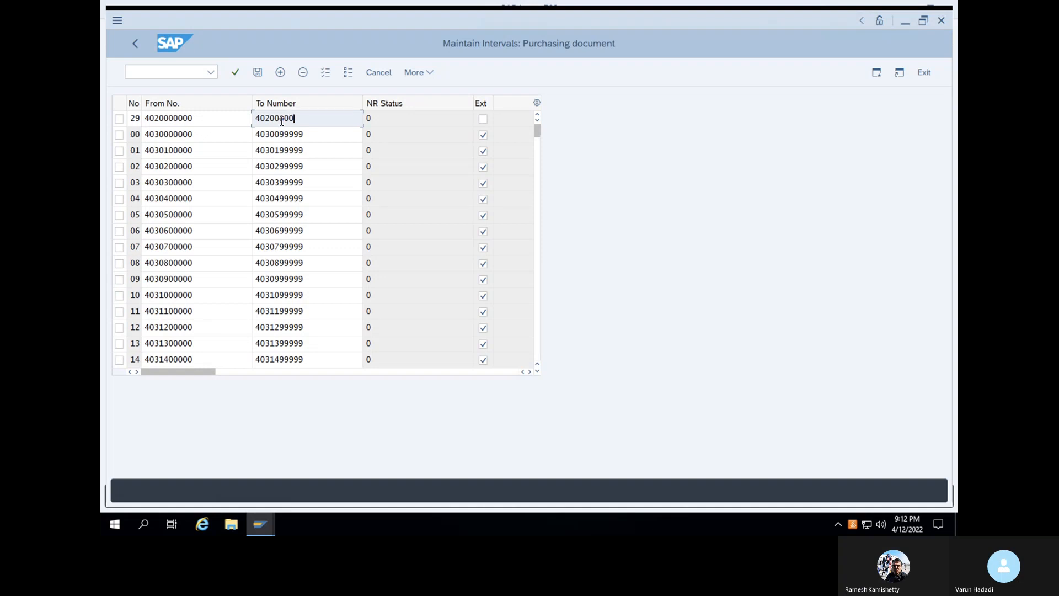
{"action": "key", "text": "BackSpace"}
{"action": "type", "text": "999"}
{"action": "left_click", "coordinate": [282, 121]}
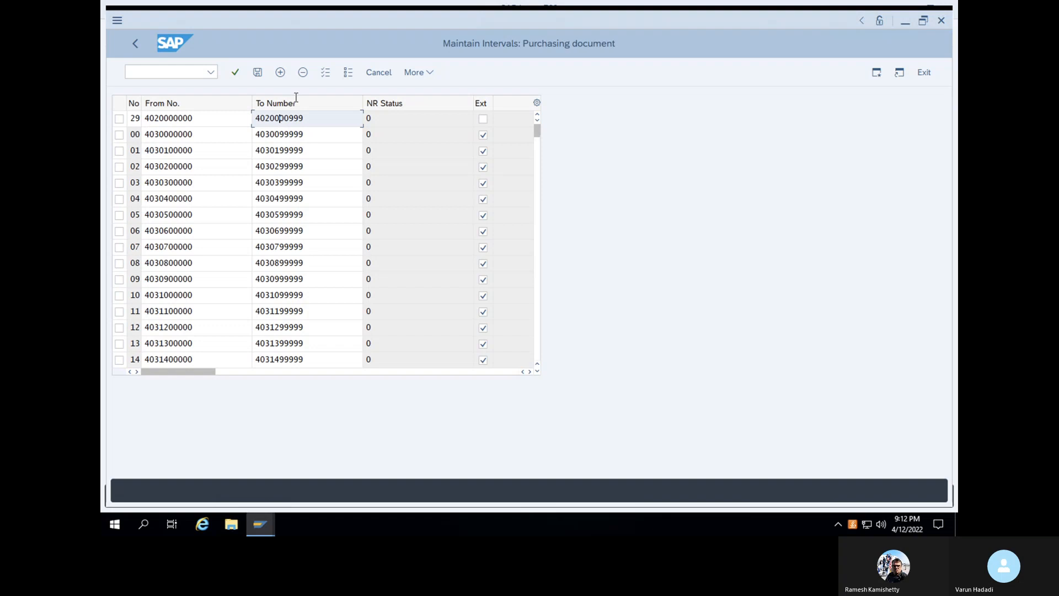
{"action": "left_click", "coordinate": [236, 73]}
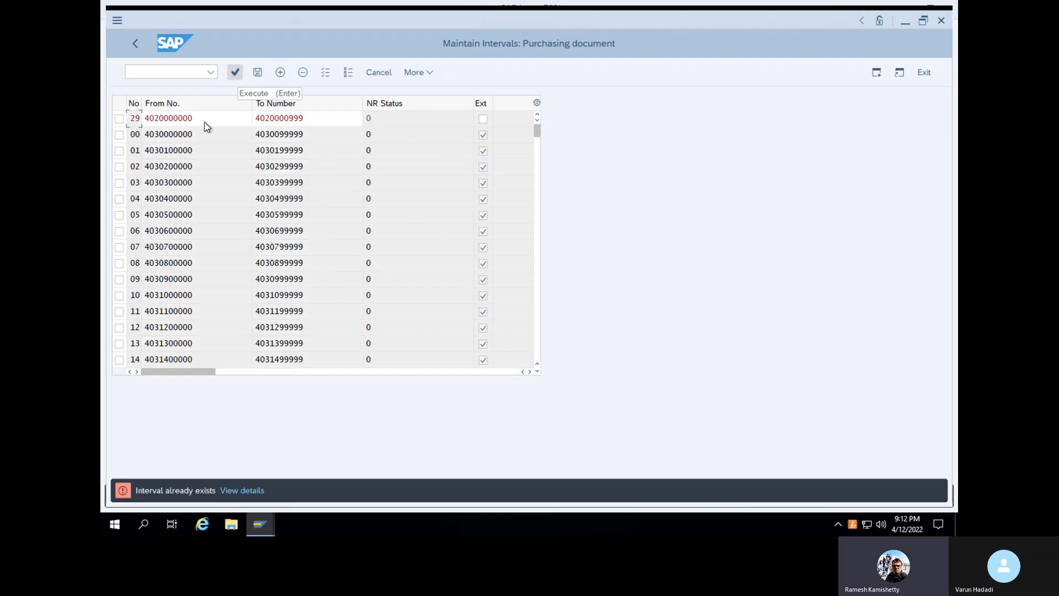
- Change interval 29 to From number 520000000 and To number 502000999, and check the entry again
{"action": "left_click", "coordinate": [160, 117]}
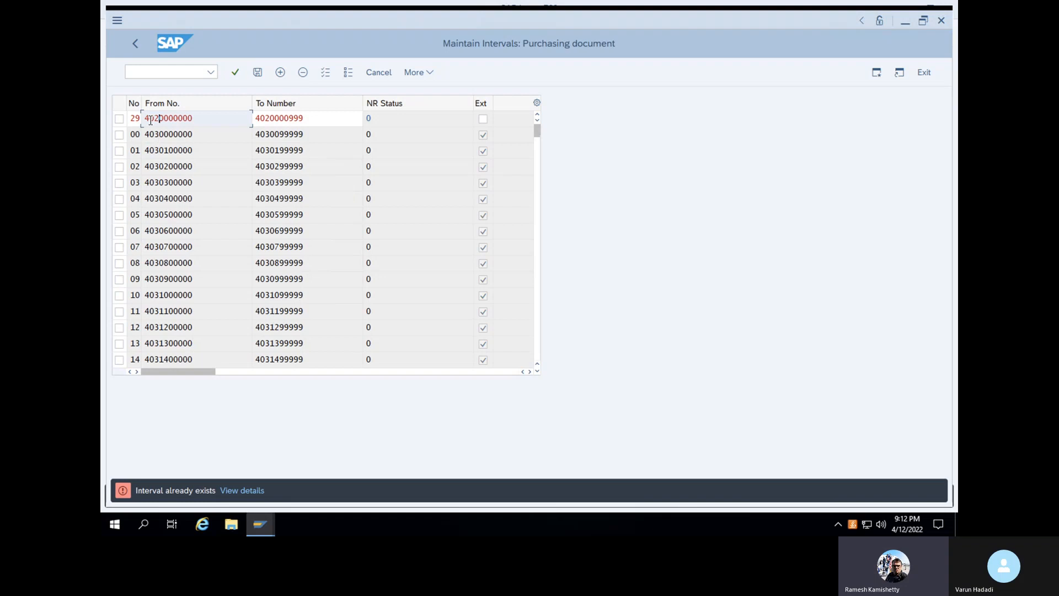
{"action": "left_click", "coordinate": [150, 120]}
{"action": "key", "text": "BackSpace"}
{"action": "type", "text": "5"}
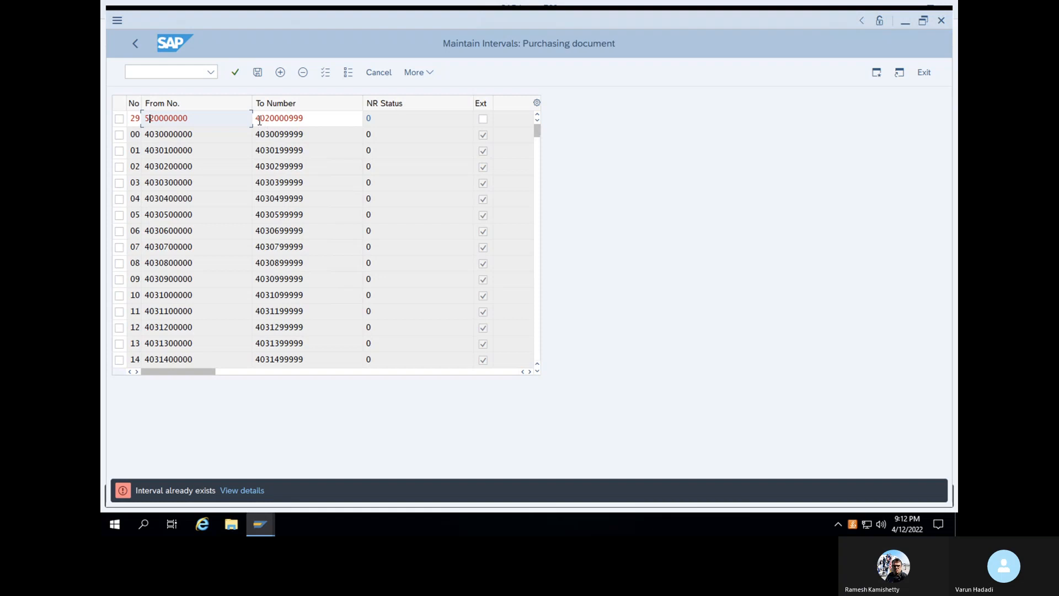
{"action": "left_click", "coordinate": [263, 119]}
{"action": "key", "text": "BackSpace"}
{"action": "key", "text": "BackSpace"}
{"action": "type", "text": "5"}
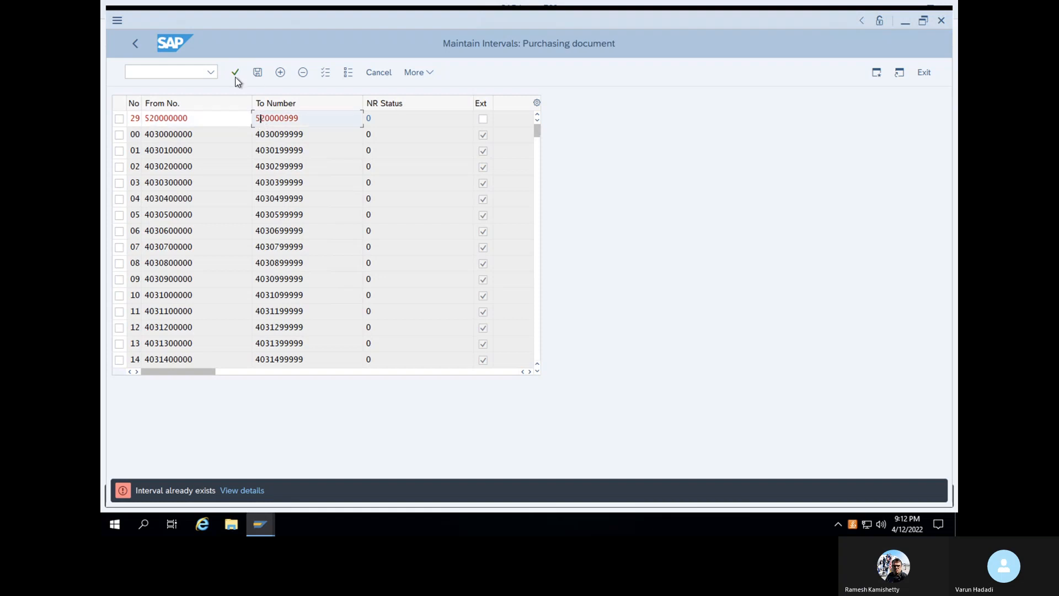
{"action": "type", "text": "0"}
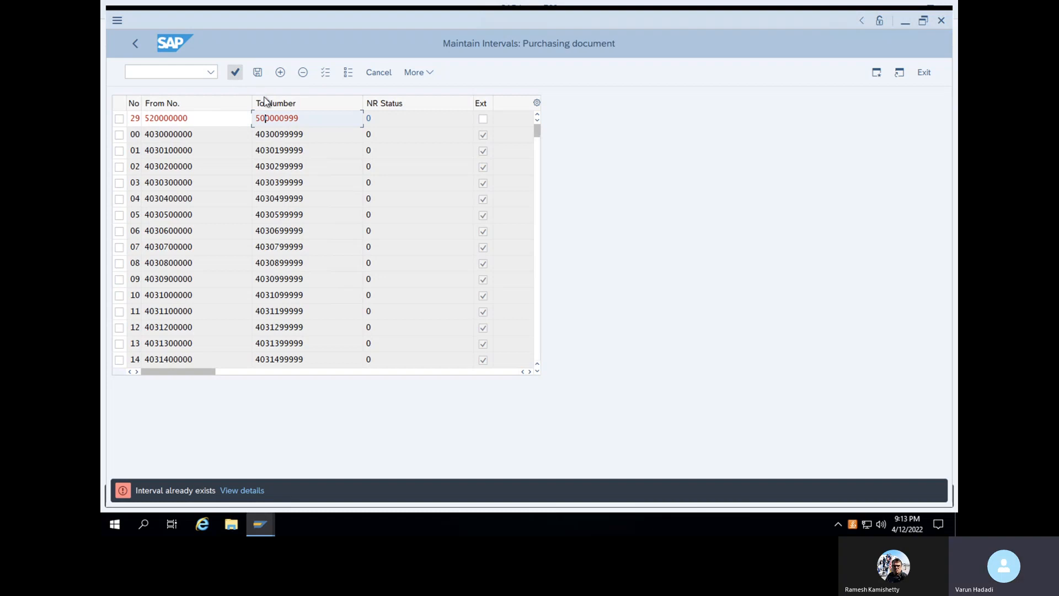
{"action": "type", "text": "2"}
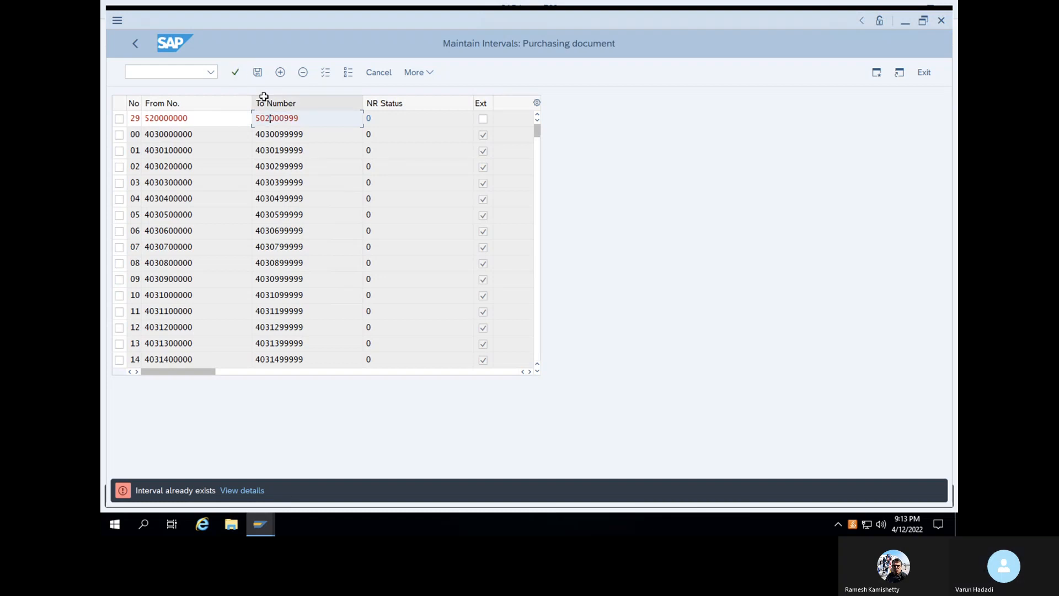
{"action": "type", "text": "0"}
{"action": "left_click", "coordinate": [236, 74]}
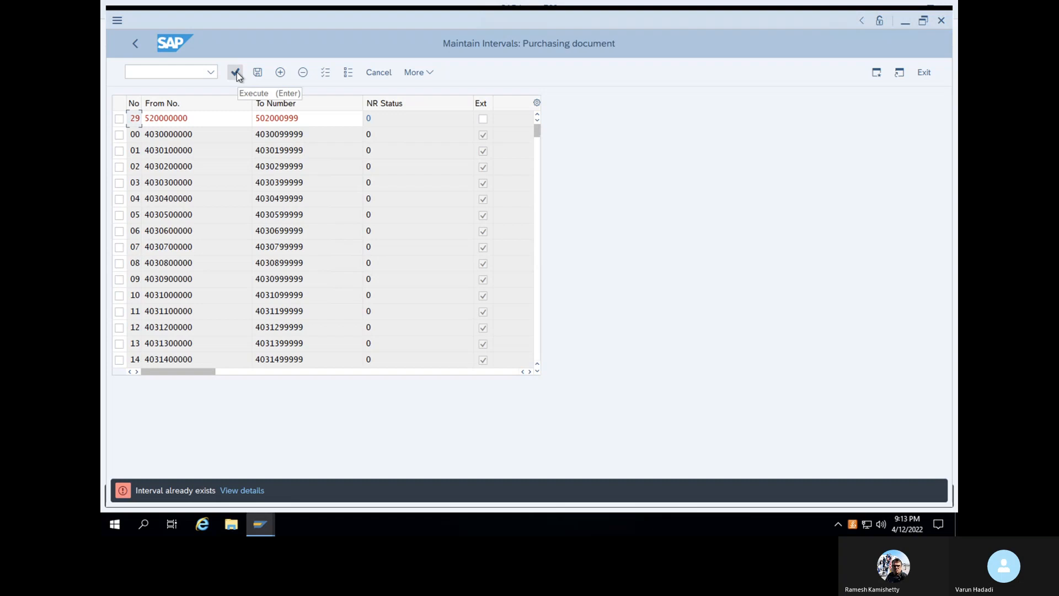
{"action": "left_click", "coordinate": [191, 122]}
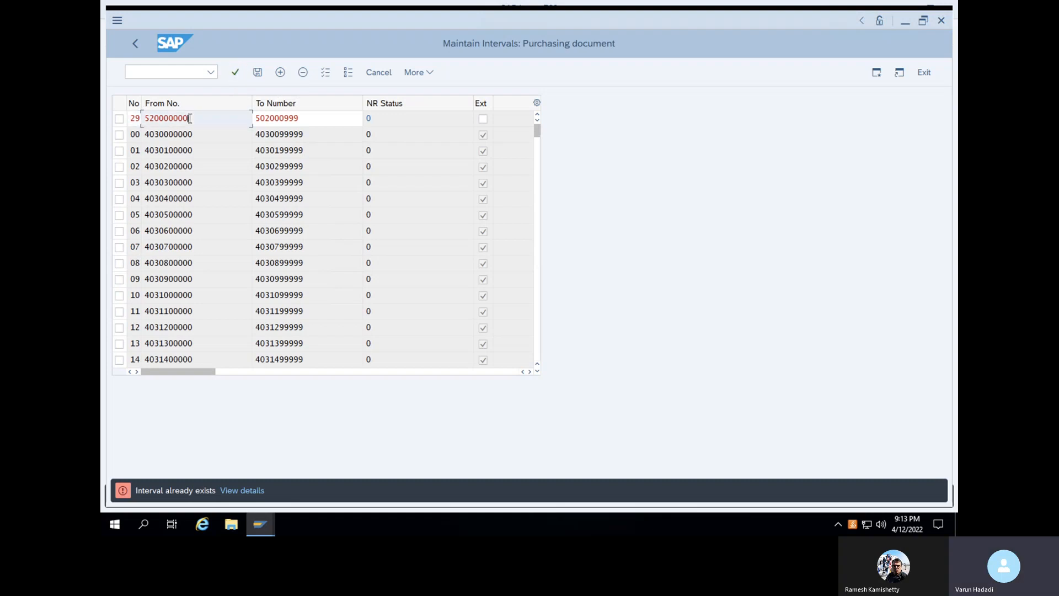
{"action": "left_click_drag", "start_coordinate": [189, 119], "coordinate": [141, 118]}
{"action": "key", "text": "BackSpace"}
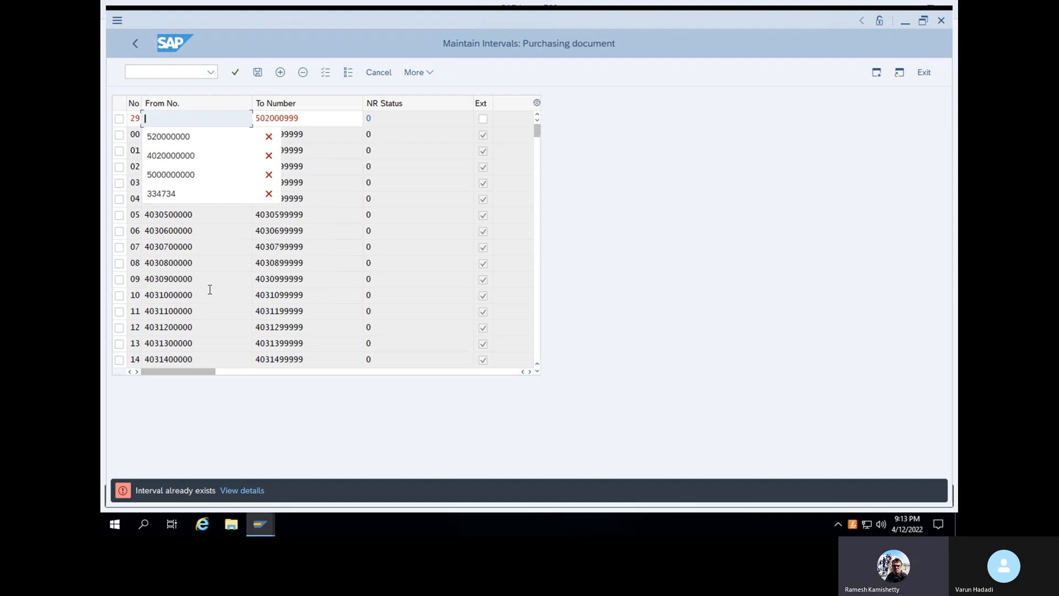
{"action": "left_click", "coordinate": [501, 234]}
{"action": "mouse_move", "coordinate": [537, 133]}
{"action": "left_mouse_down"}
{"action": "mouse_move", "coordinate": [536, 158]}
{"action": "mouse_move", "coordinate": [538, 149]}
{"action": "left_mouse_up"}
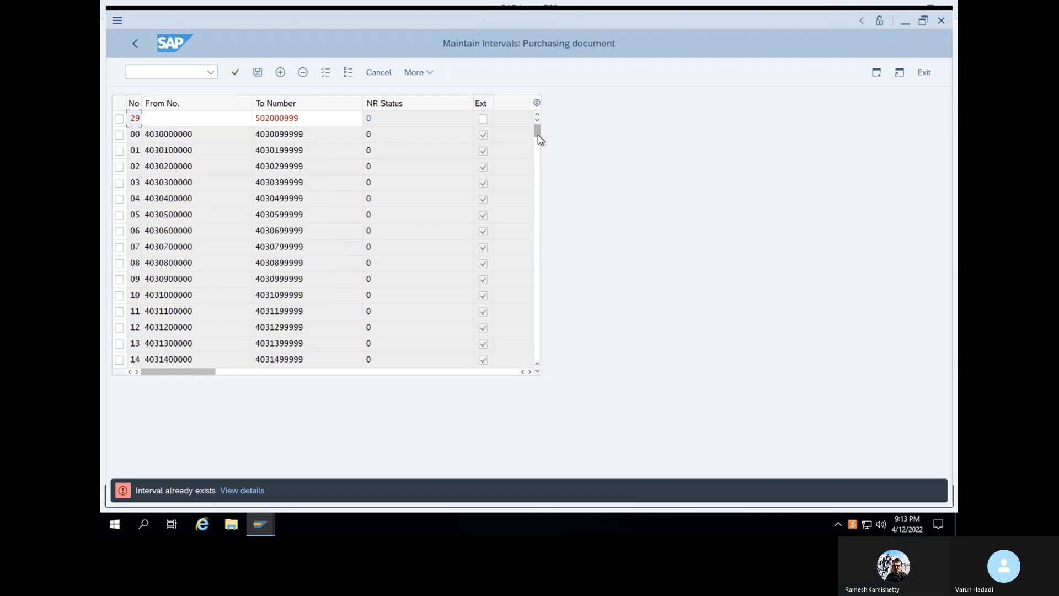
{"action": "left_click", "coordinate": [175, 119]}
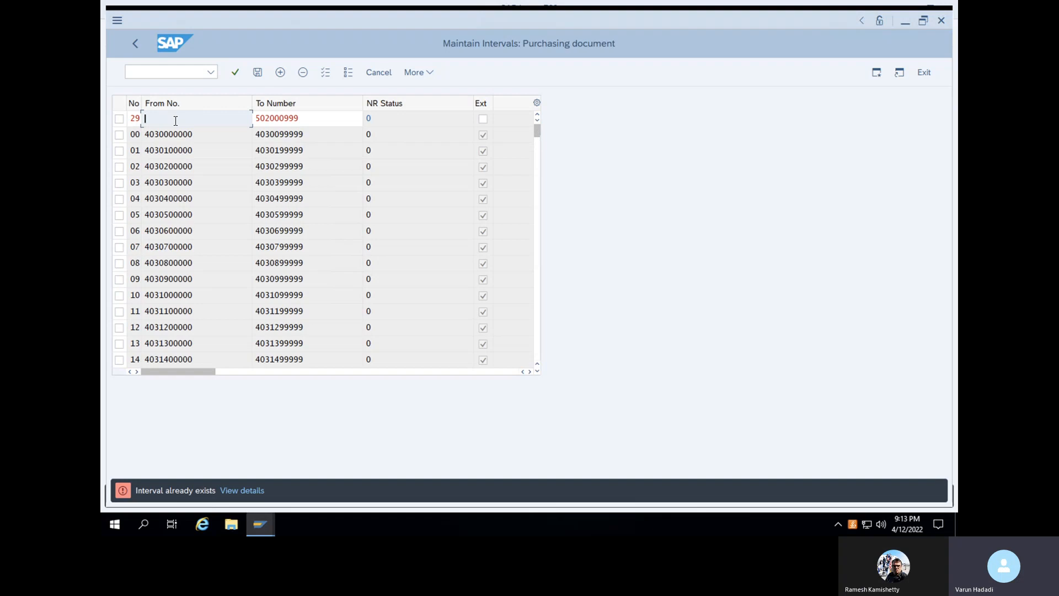
{"action": "type", "text": "1000000000"}
{"action": "left_click_drag", "start_coordinate": [259, 119], "coordinate": [324, 121]}
{"action": "type", "text": "10000"}
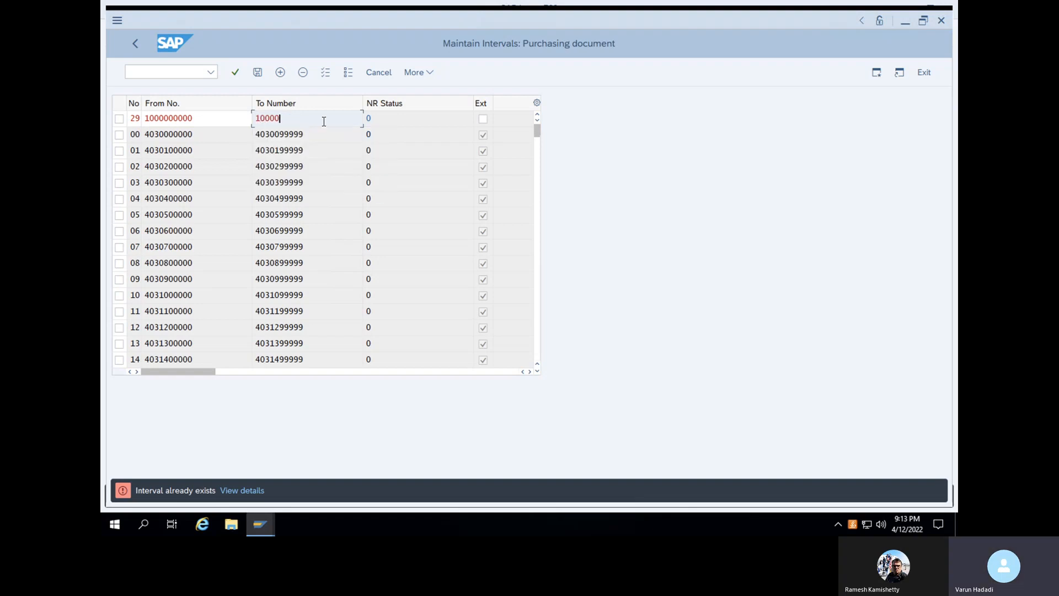
{"action": "type", "text": "00"}
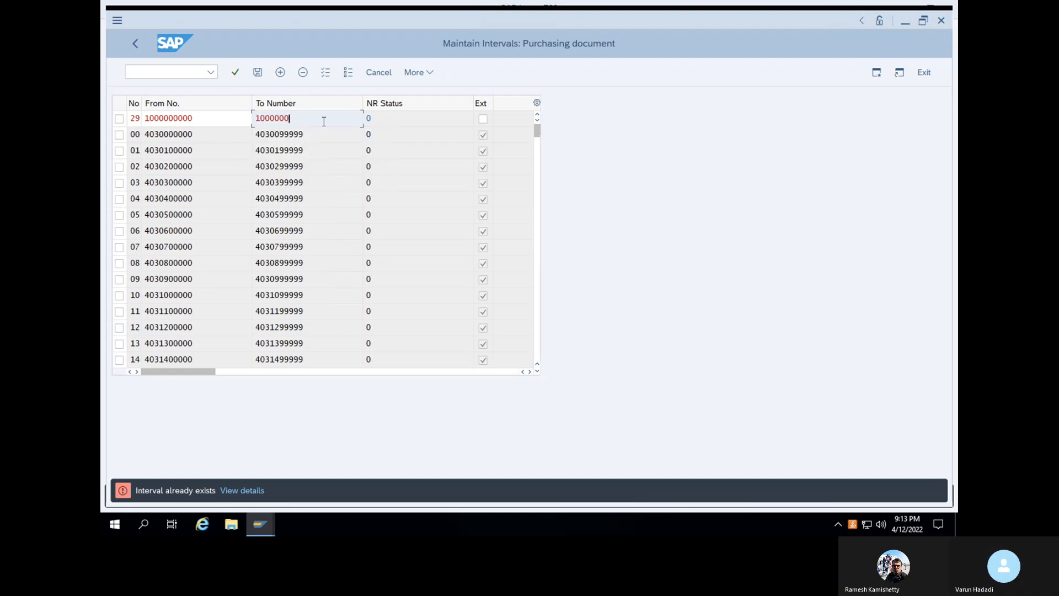
{"action": "type", "text": "999"}
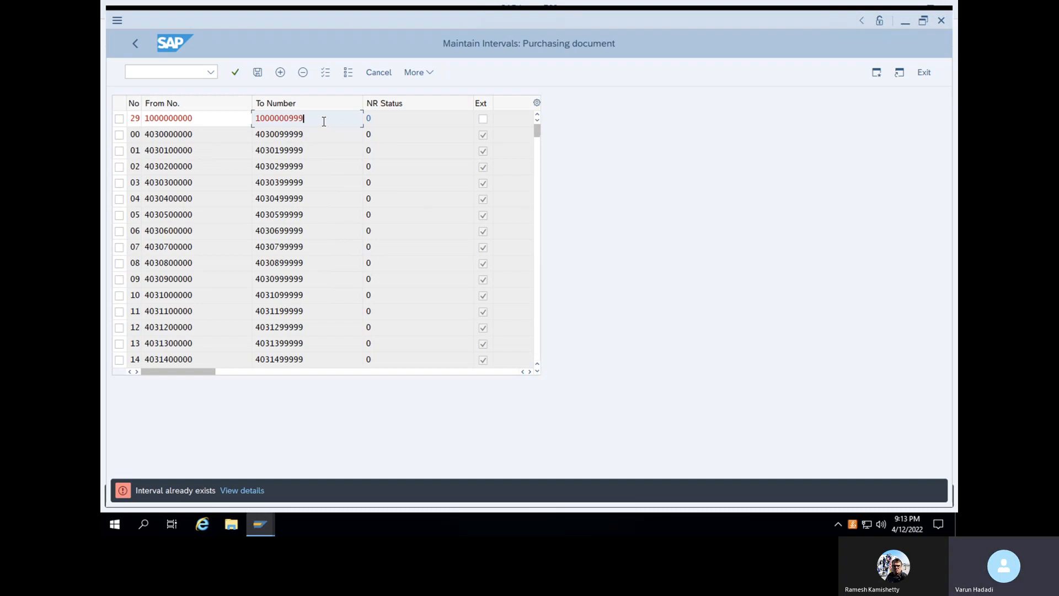
{"action": "left_click", "coordinate": [234, 73]}
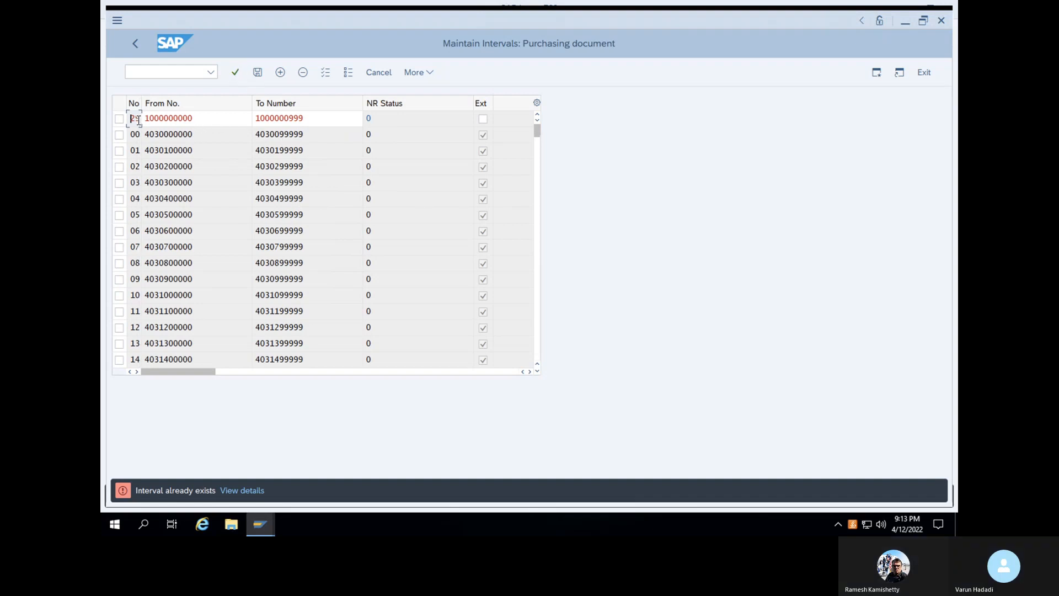
- Change the new interval's number to VN and save the purchasing document intervals, accepting the transport notice
{"action": "key", "text": "Delete"}
{"action": "key", "text": "Delete"}
{"action": "type", "text": "9"}
{"action": "key", "text": "BackSpace"}
{"action": "left_click", "coordinate": [236, 74]}
{"action": "left_click", "coordinate": [234, 73]}
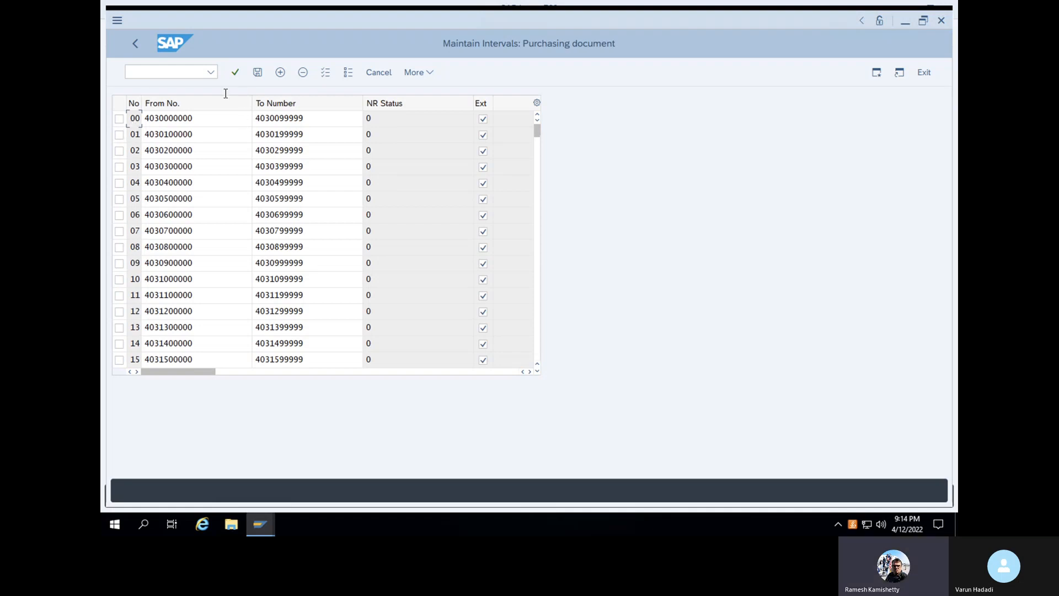
{"action": "left_click", "coordinate": [258, 72]}
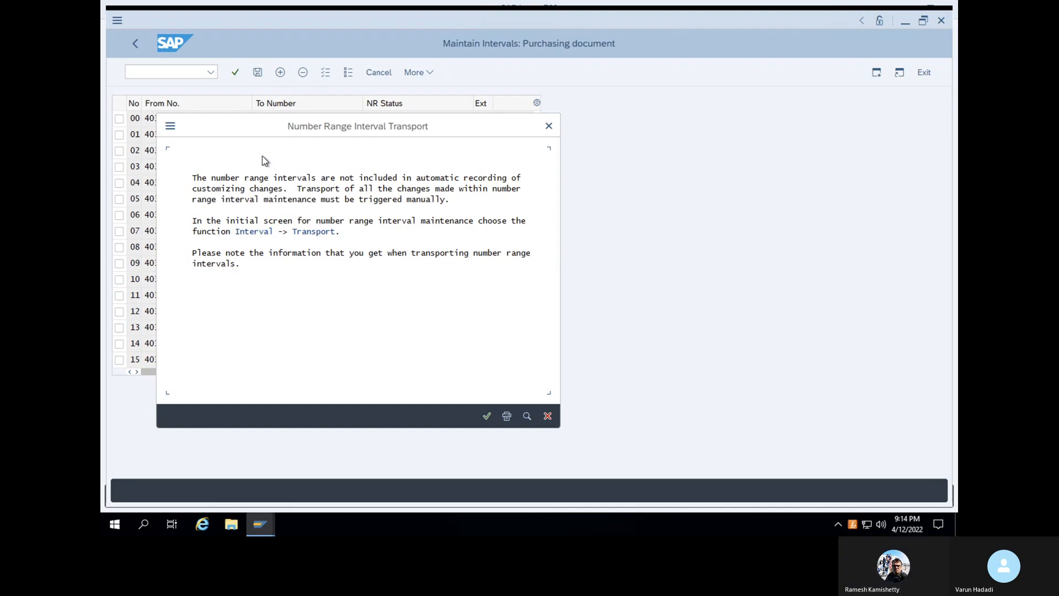
{"action": "left_click", "coordinate": [486, 416]}
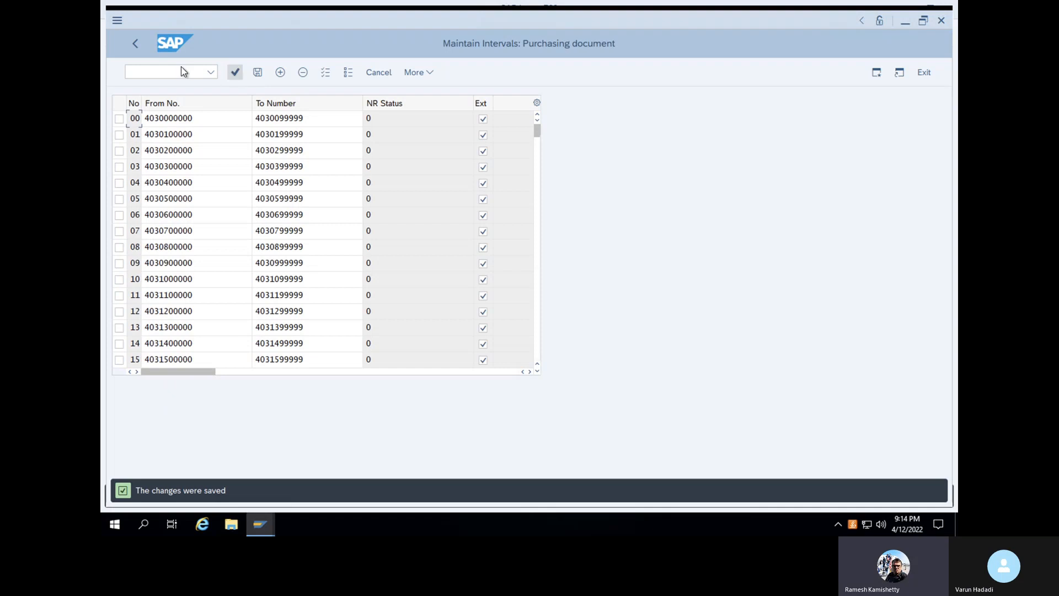
{"action": "left_click", "coordinate": [257, 72]}
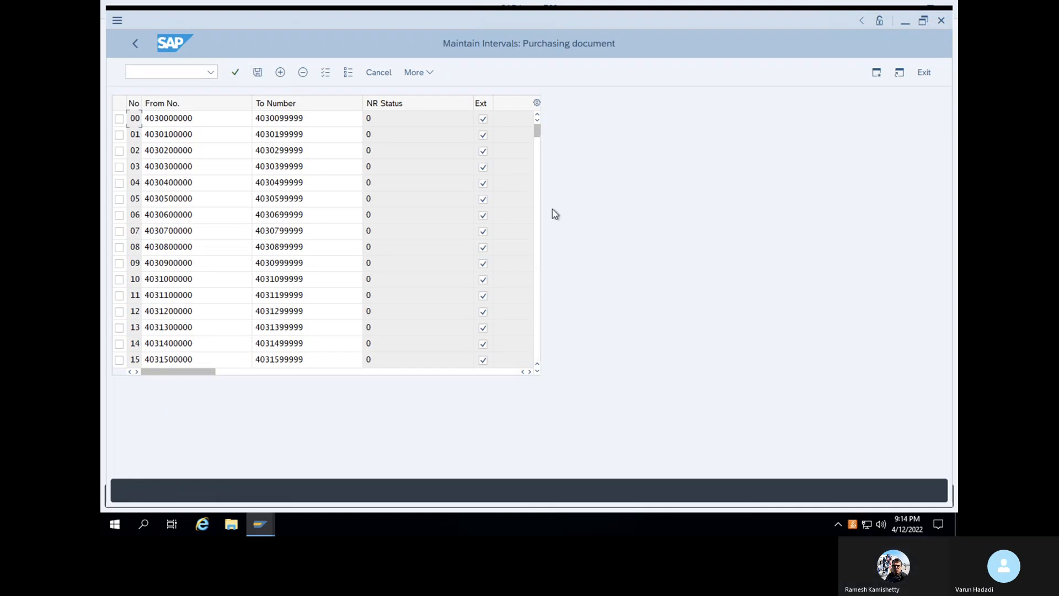
{"action": "left_click_drag", "start_coordinate": [538, 164], "coordinate": [539, 295]}
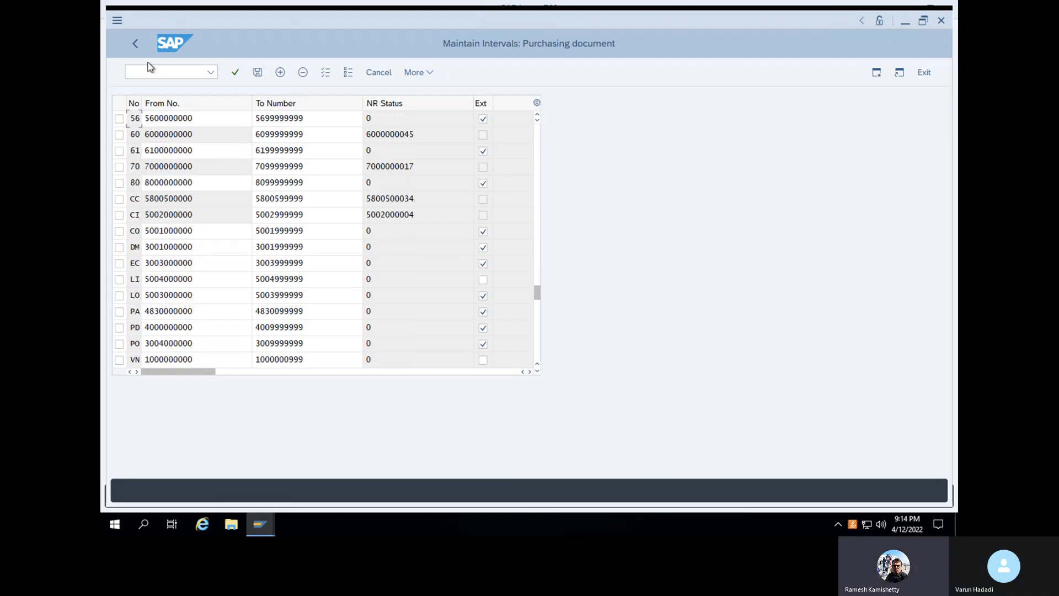
- Leave interval maintenance for SPRO using /nspro and display the SAP Reference IMG
{"action": "type", "text": "/nspro"}
{"action": "key", "text": "Return"}
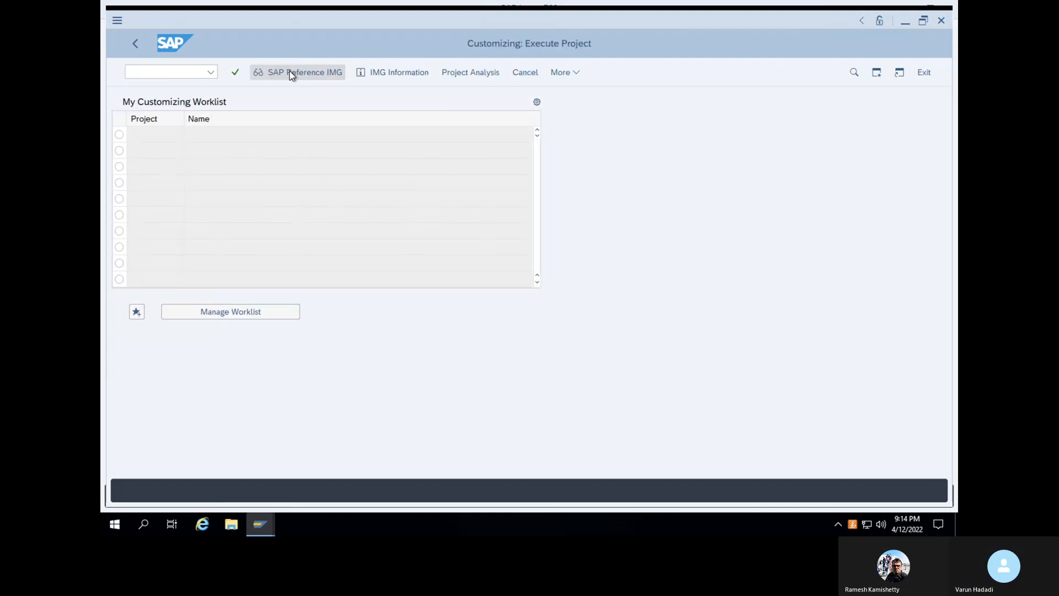
{"action": "left_click", "coordinate": [291, 74]}
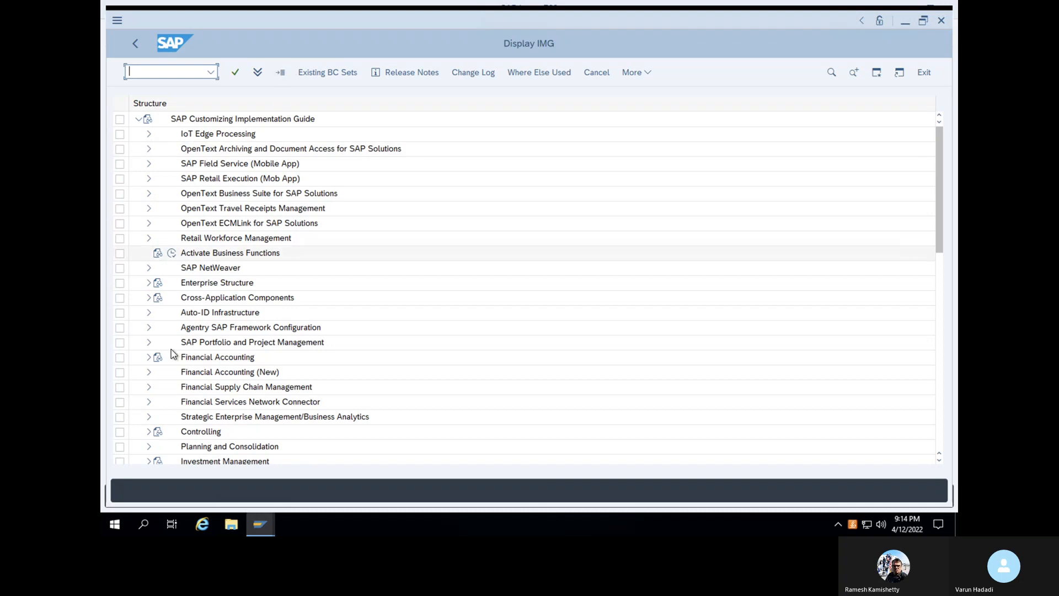
- Execute Define Document Types under Materials Management > Purchasing > Purchase Order
{"action": "scroll", "coordinate": [171, 349], "scroll_direction": "down", "scroll_amount": 1}
{"action": "scroll", "coordinate": [171, 349], "scroll_direction": "down", "scroll_amount": 2}
{"action": "scroll", "coordinate": [171, 349], "scroll_direction": "down", "scroll_amount": 3}
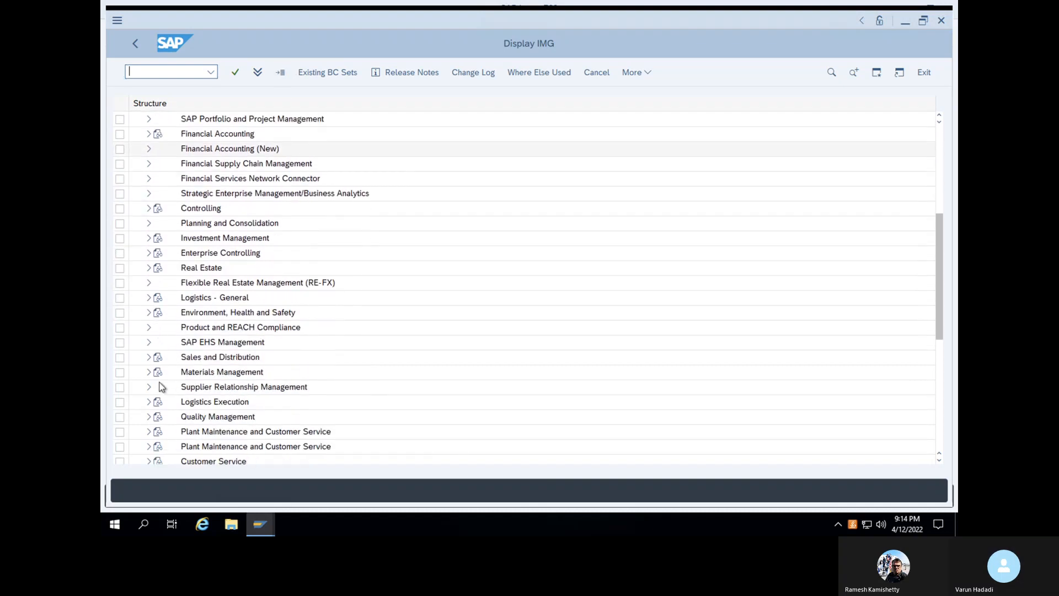
{"action": "left_click", "coordinate": [149, 371]}
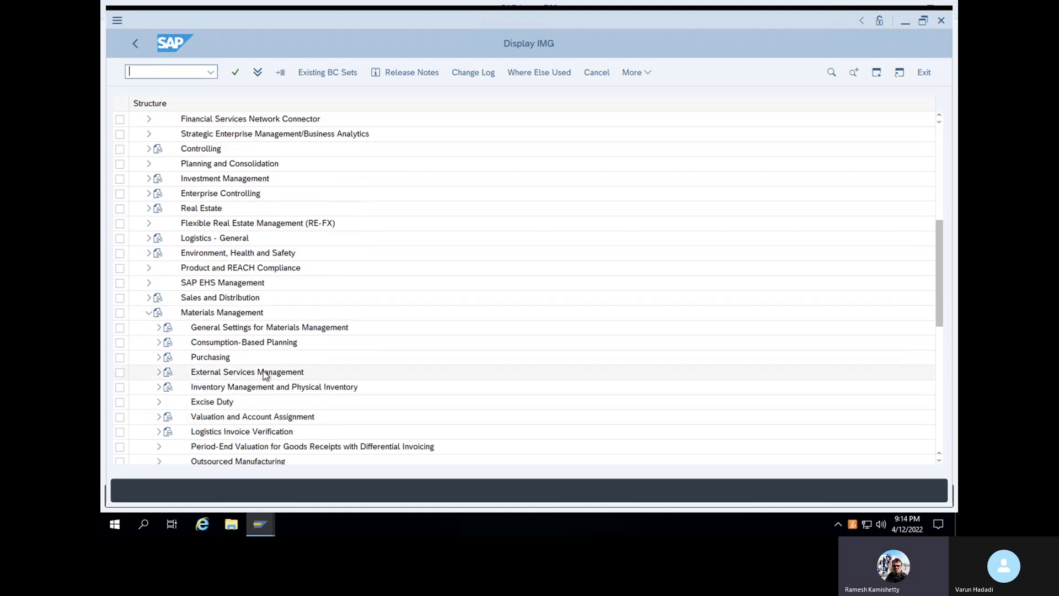
{"action": "scroll", "coordinate": [265, 374], "scroll_direction": "down", "scroll_amount": 2}
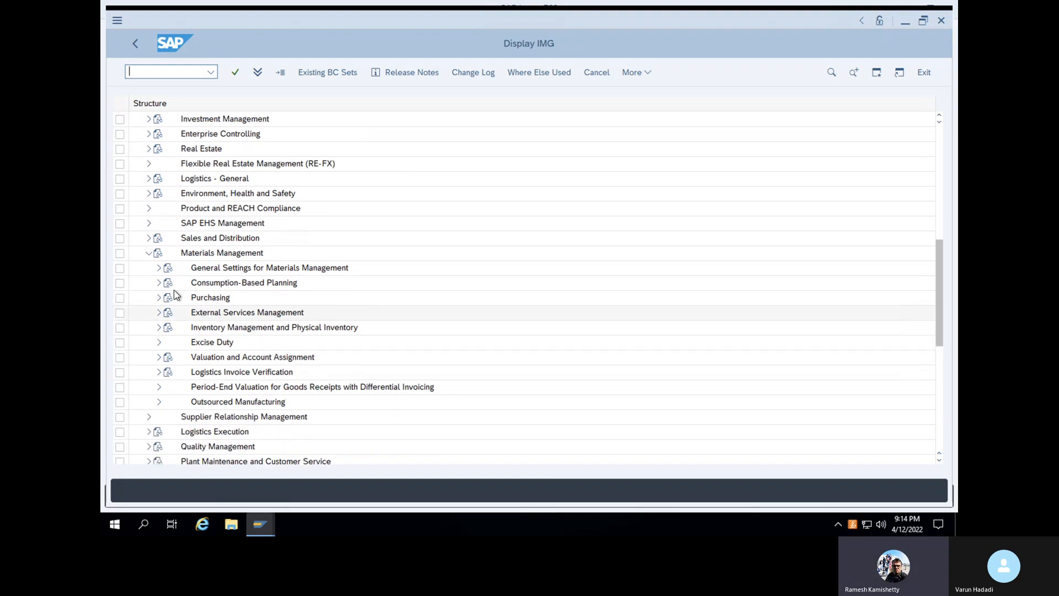
{"action": "left_click", "coordinate": [158, 298]}
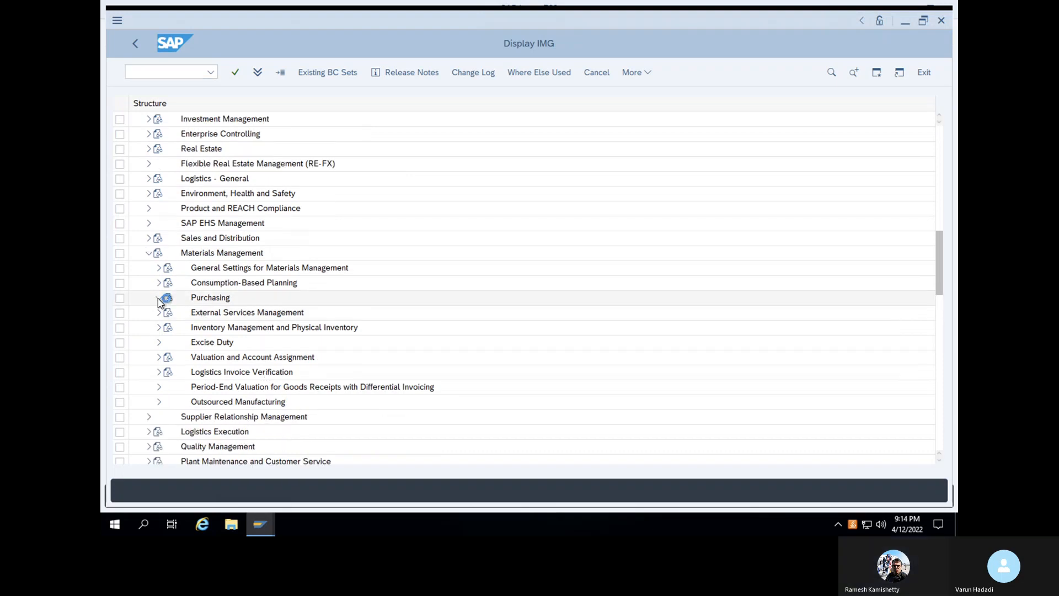
{"action": "left_click", "coordinate": [169, 328]}
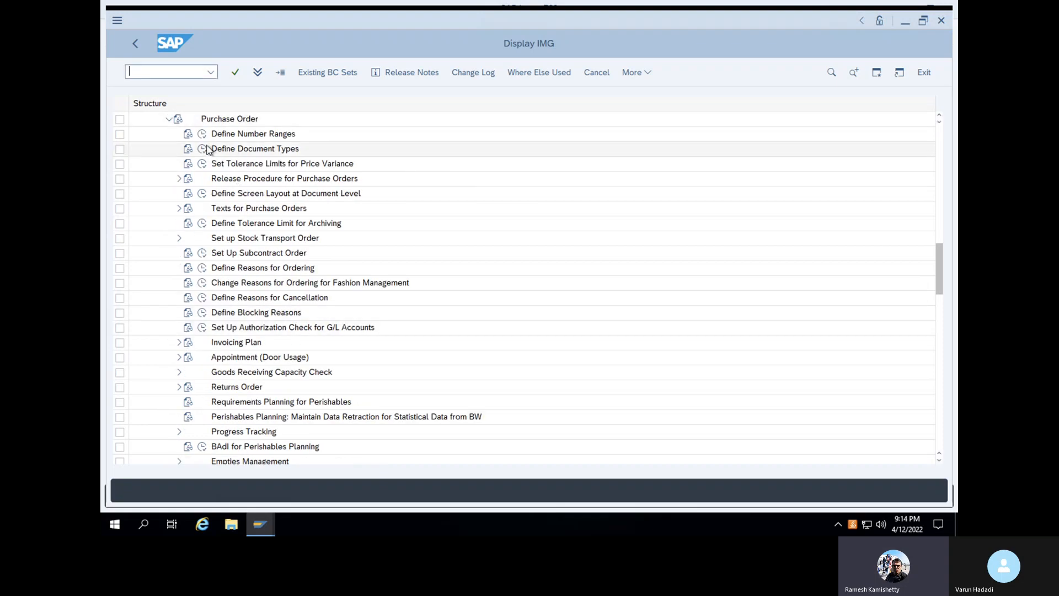
{"action": "left_click", "coordinate": [202, 150]}
- Position the purchase order document type list at PUNB and look through the neighbouring entries
{"action": "left_click", "coordinate": [493, 346]}
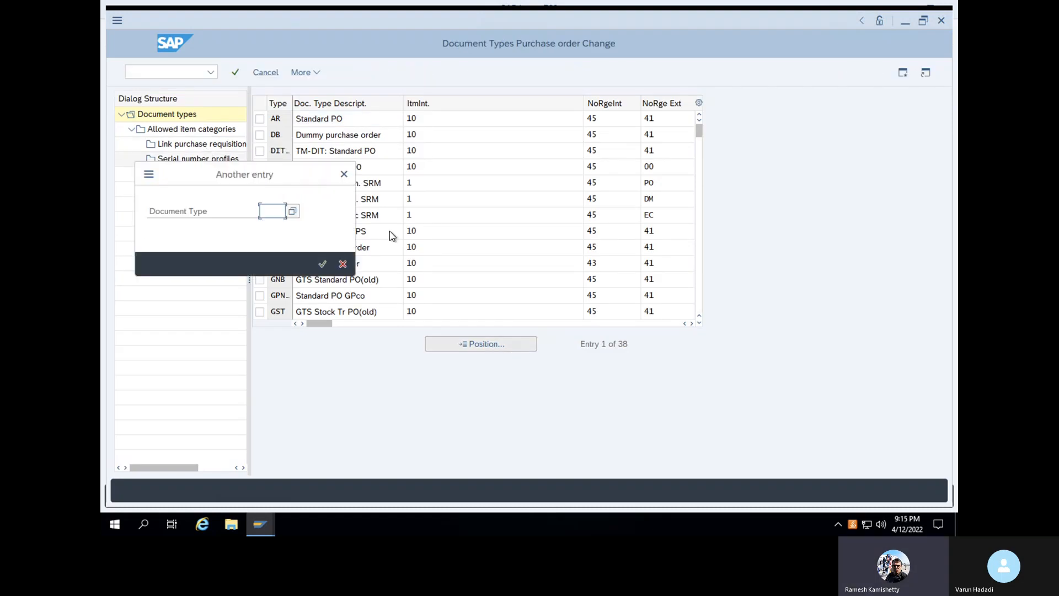
{"action": "left_click", "coordinate": [272, 210]}
{"action": "type", "text": "punb"}
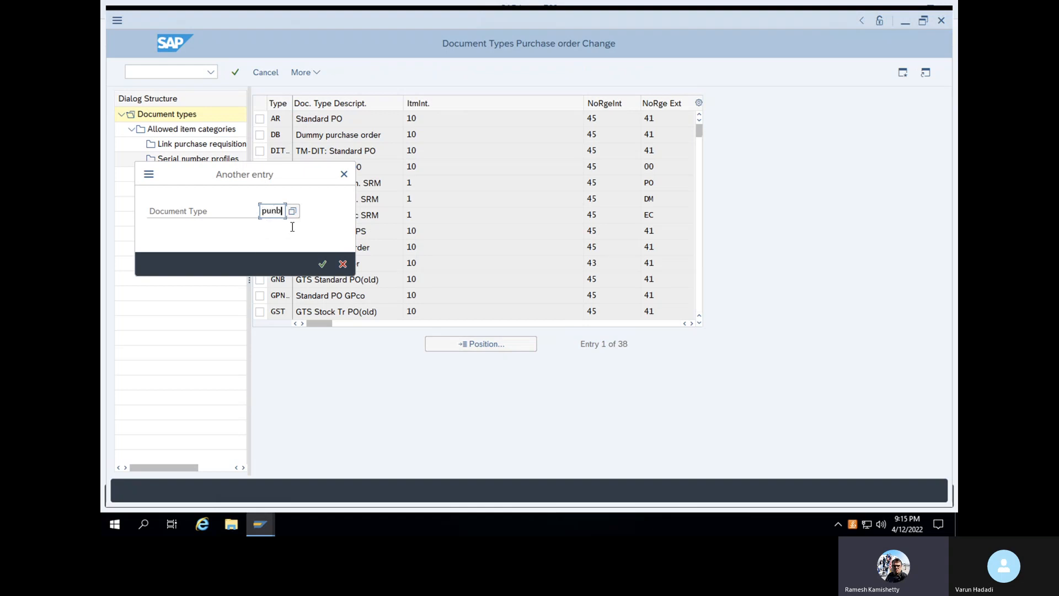
{"action": "left_click", "coordinate": [324, 264]}
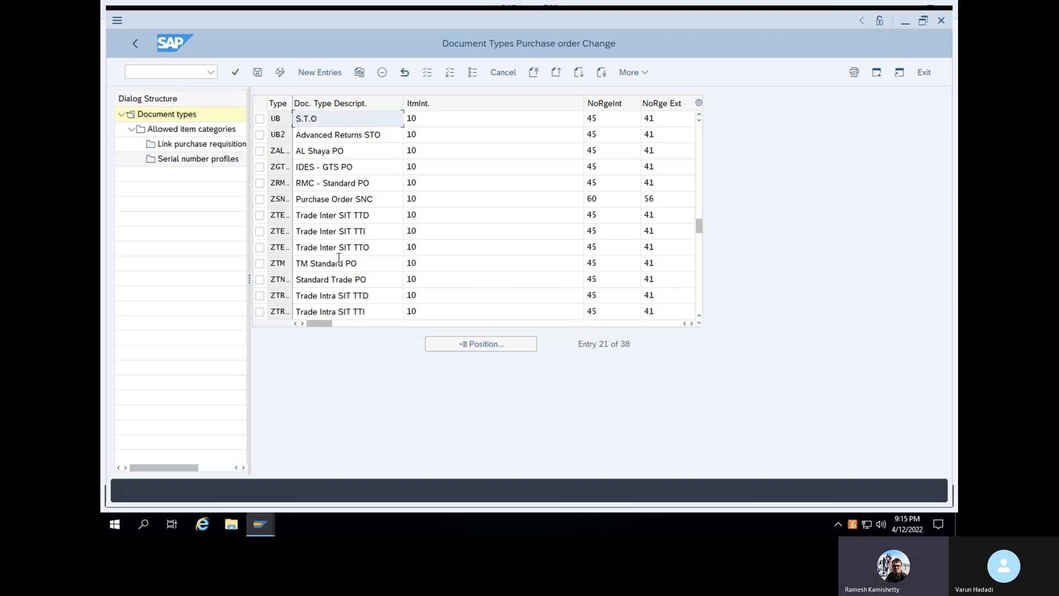
{"action": "scroll", "coordinate": [339, 258], "scroll_direction": "up", "scroll_amount": 3}
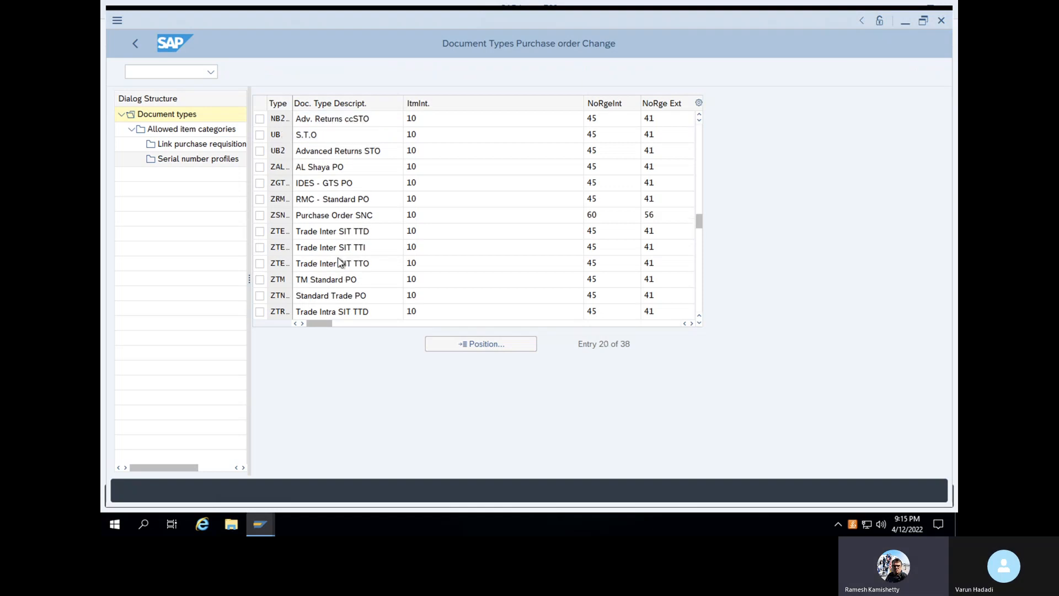
{"action": "scroll", "coordinate": [339, 257], "scroll_direction": "up", "scroll_amount": 5}
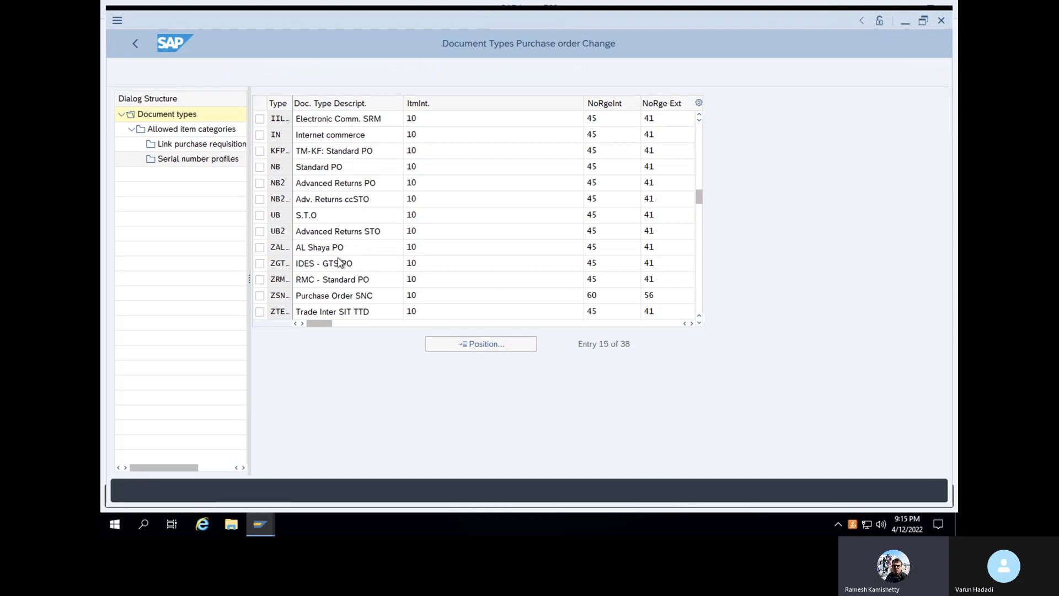
{"action": "scroll", "coordinate": [339, 258], "scroll_direction": "up", "scroll_amount": 1}
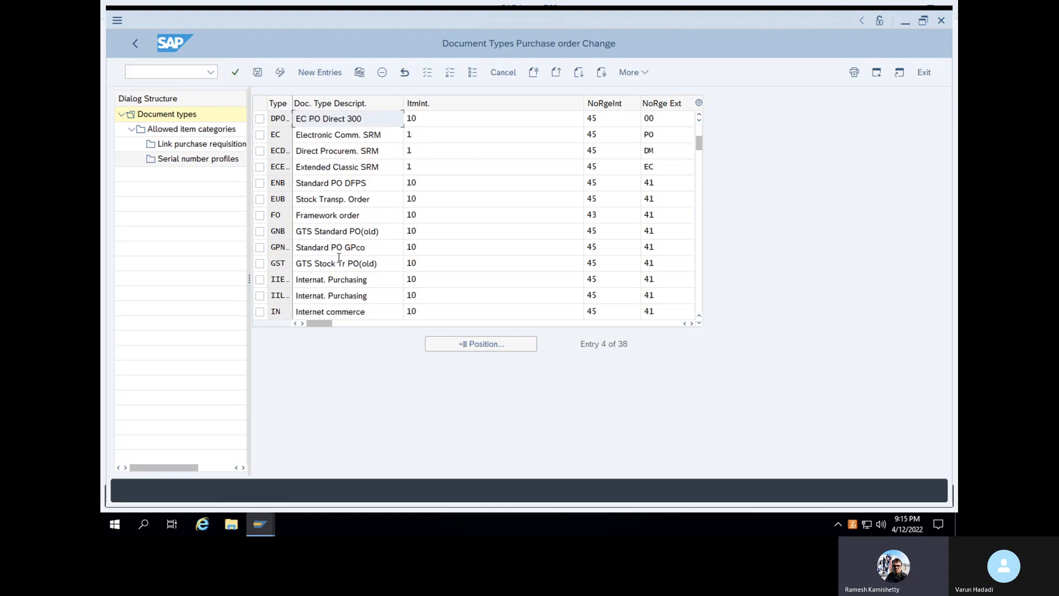
- Position the document type list at VN and again at PUNB, checking the entries around it
{"action": "left_click", "coordinate": [490, 346]}
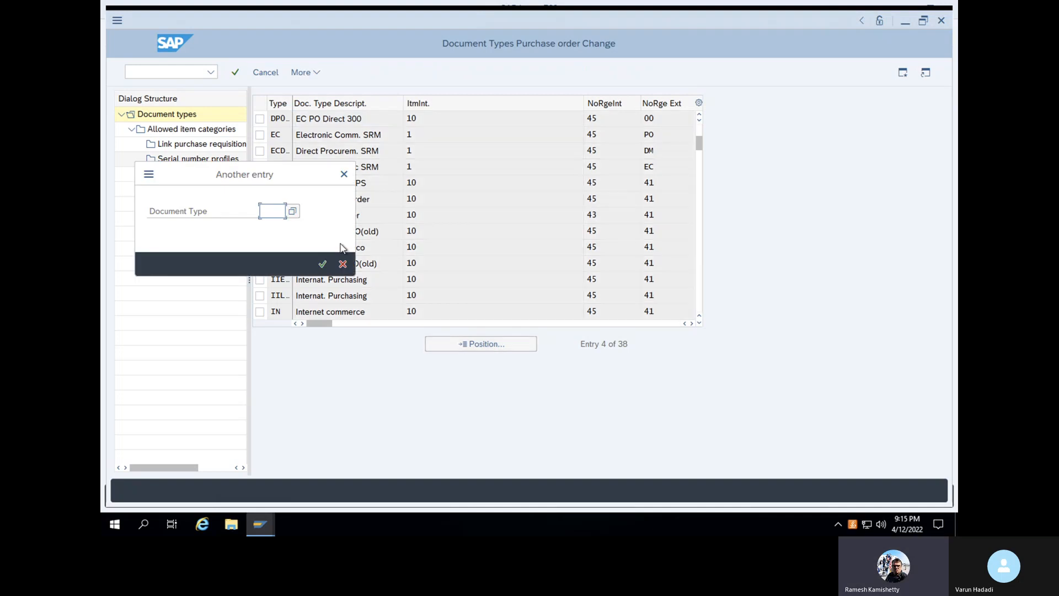
{"action": "type", "text": "vn"}
{"action": "left_click", "coordinate": [323, 266]}
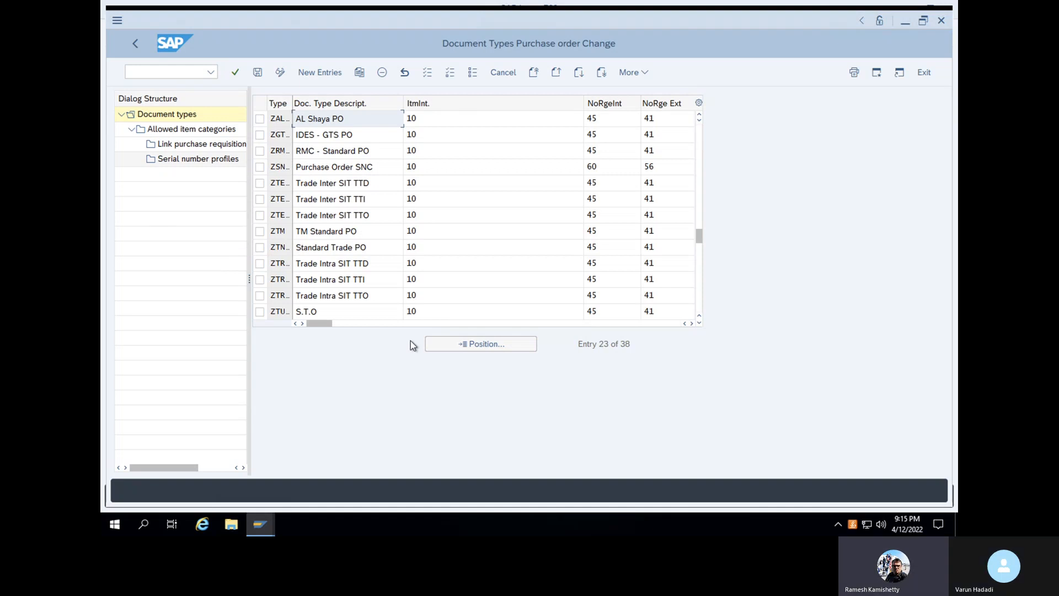
{"action": "left_click", "coordinate": [450, 344]}
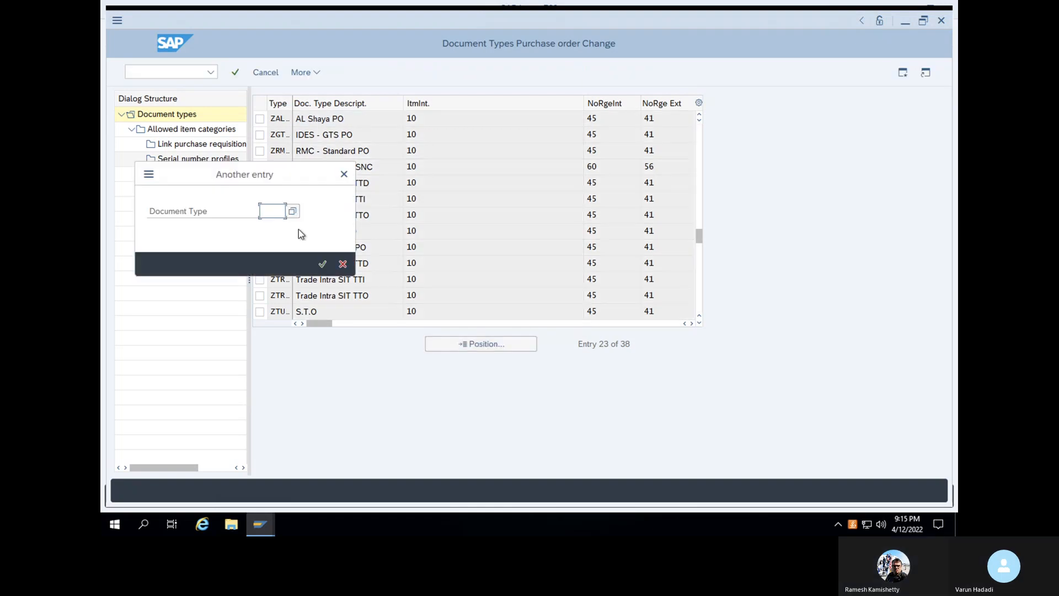
{"action": "left_click", "coordinate": [274, 209]}
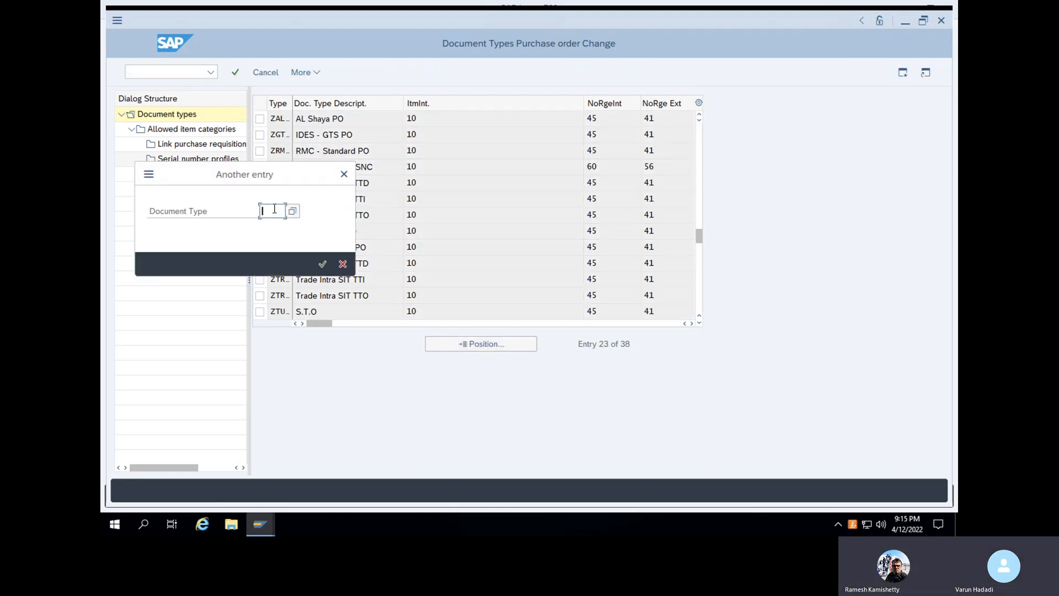
{"action": "type", "text": "punb"}
{"action": "left_click", "coordinate": [322, 265]}
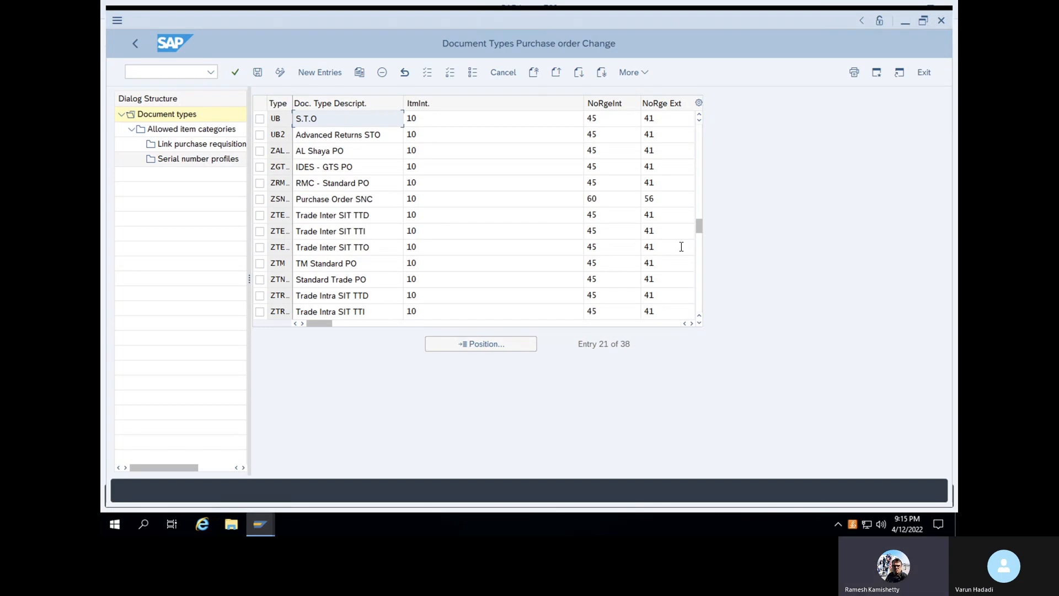
{"action": "left_click_drag", "start_coordinate": [699, 228], "coordinate": [700, 220]}
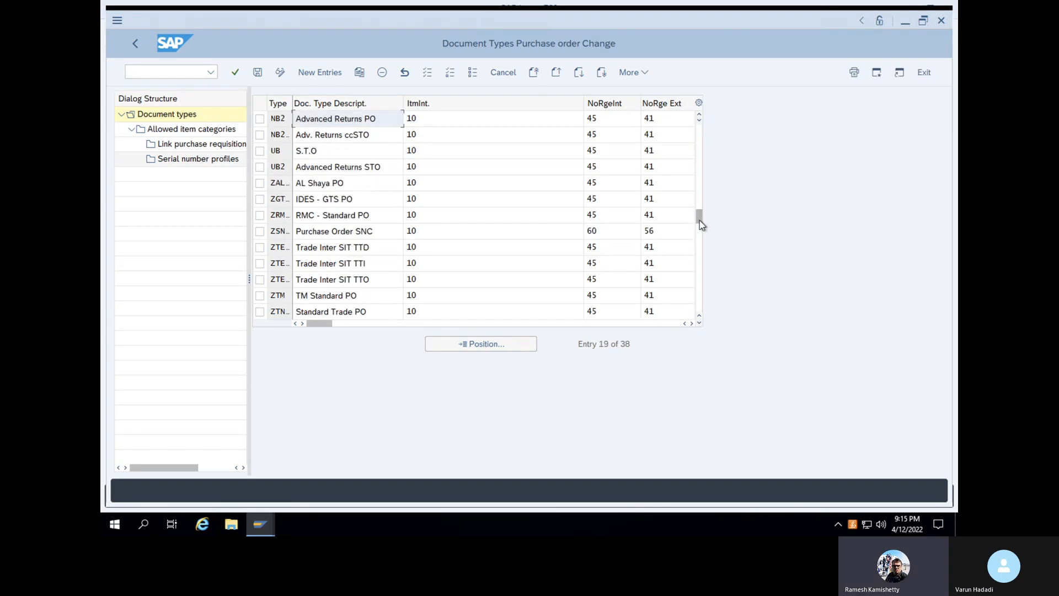
{"action": "left_click", "coordinate": [359, 74]}
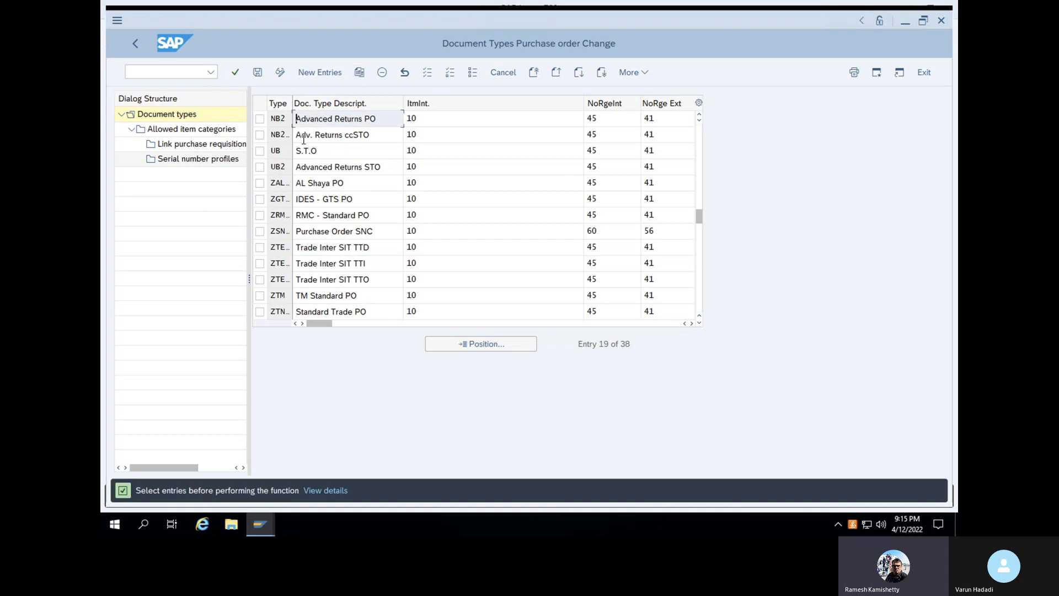
{"action": "left_click_drag", "start_coordinate": [698, 219], "coordinate": [698, 209]}
{"action": "left_click", "coordinate": [697, 212]}
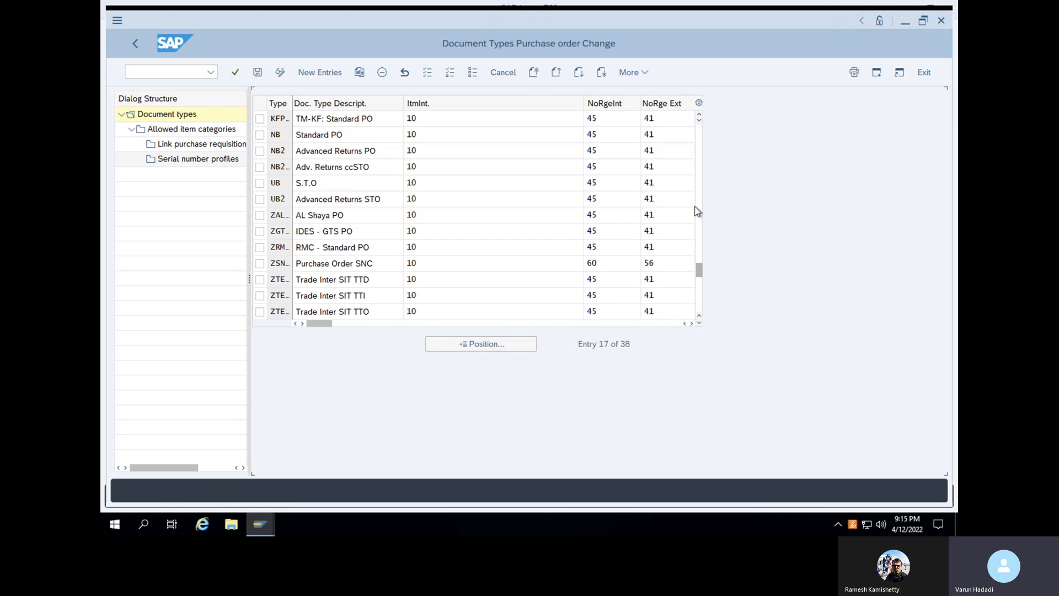
{"action": "left_click", "coordinate": [479, 342]}
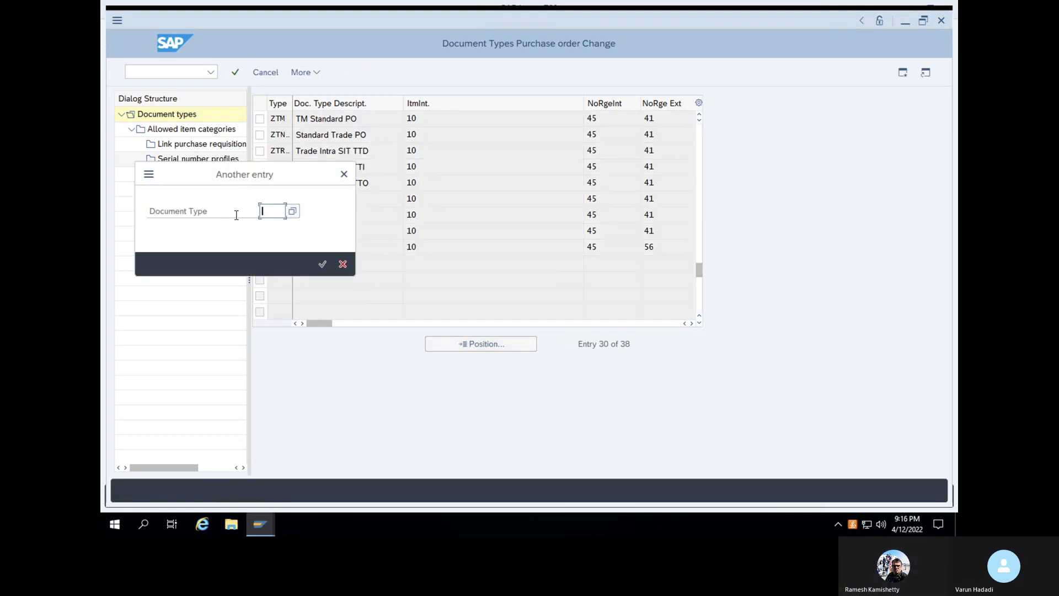
{"action": "type", "text": "NB"}
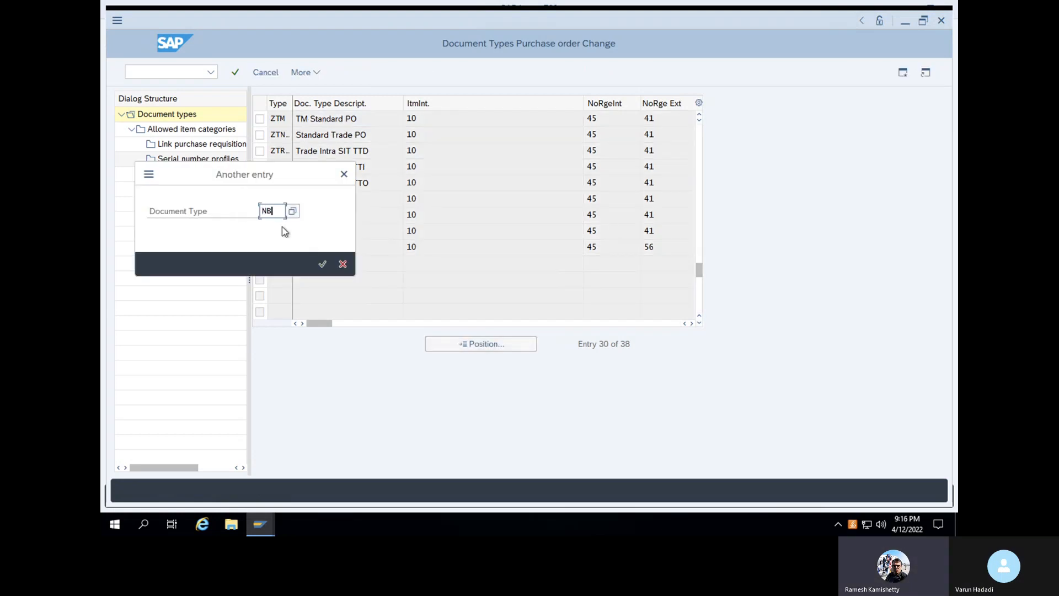
{"action": "left_click", "coordinate": [320, 263]}
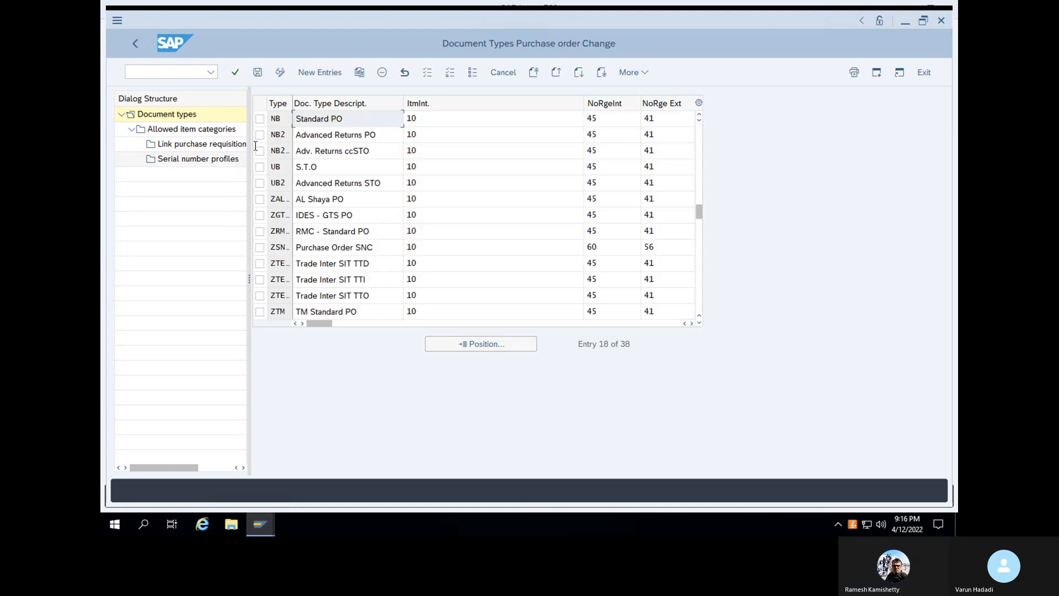
{"action": "left_click", "coordinate": [260, 119]}
{"action": "left_click", "coordinate": [307, 68]}
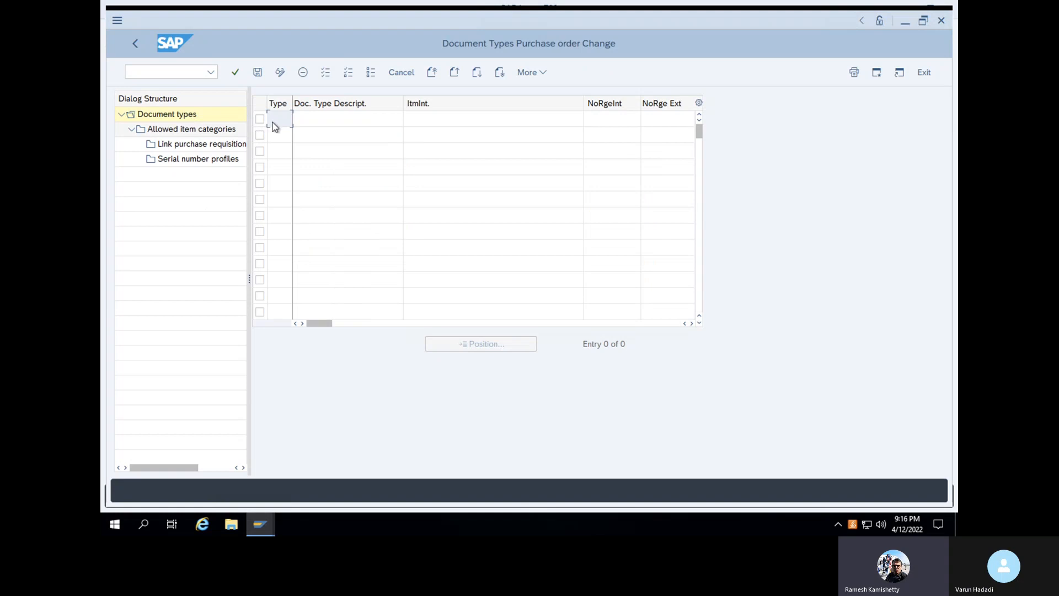
{"action": "left_click", "coordinate": [136, 42]}
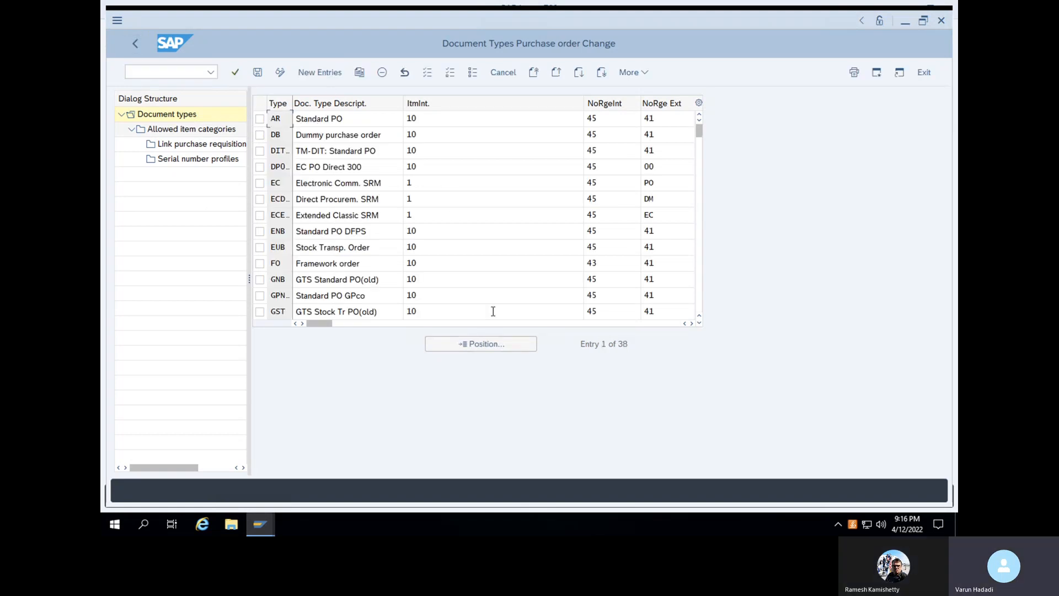
- Position the document type list at NB and start a copy of it with type PUNB
{"action": "left_click", "coordinate": [483, 345]}
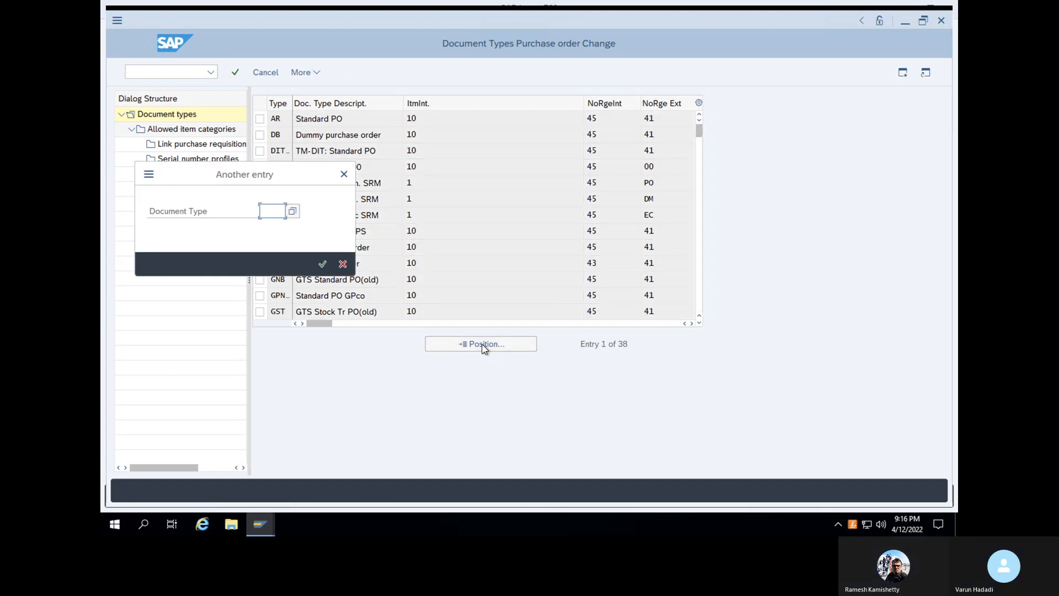
{"action": "type", "text": "NB"}
{"action": "left_click", "coordinate": [322, 264]}
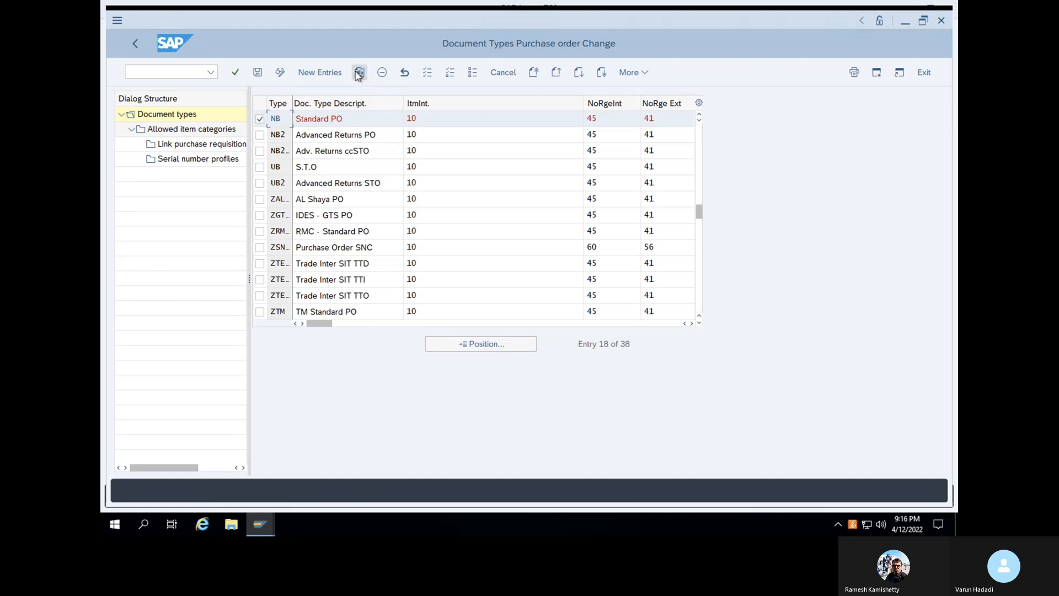
{"action": "left_click", "coordinate": [359, 73]}
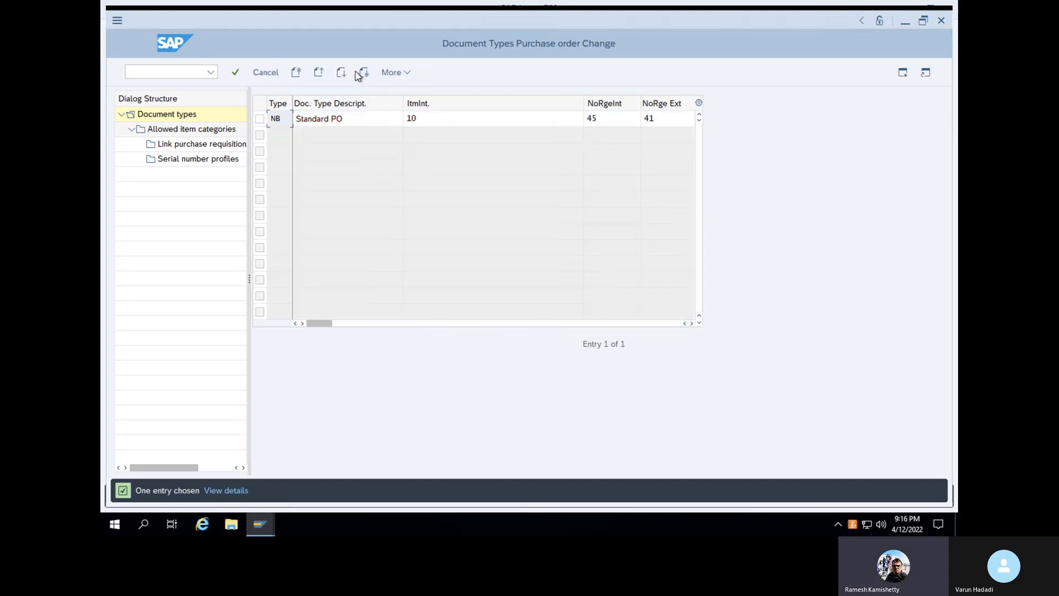
{"action": "left_click", "coordinate": [274, 121]}
{"action": "type", "text": "PU"}
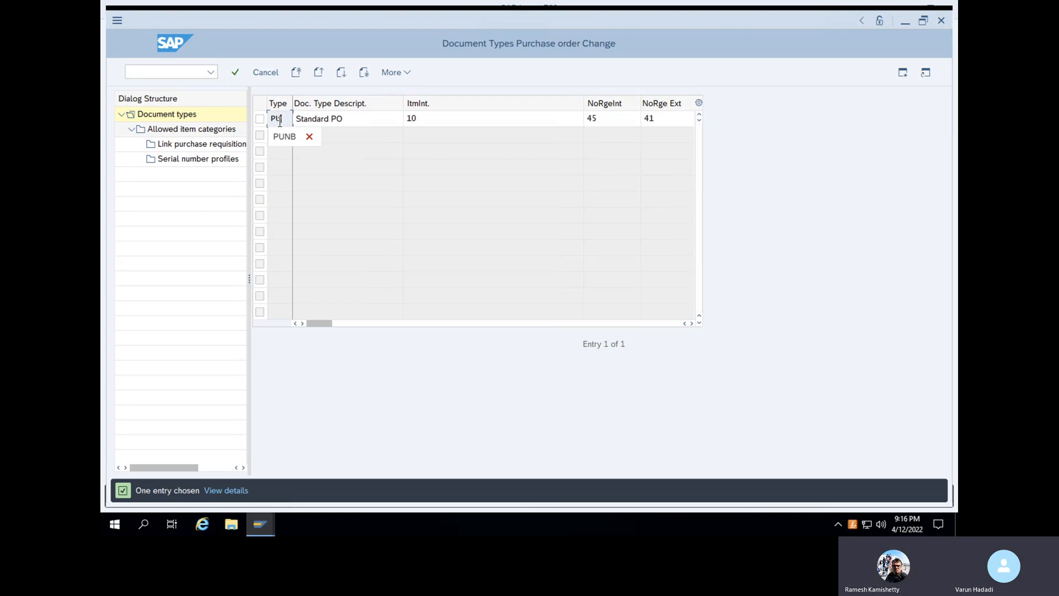
{"action": "left_click", "coordinate": [291, 136]}
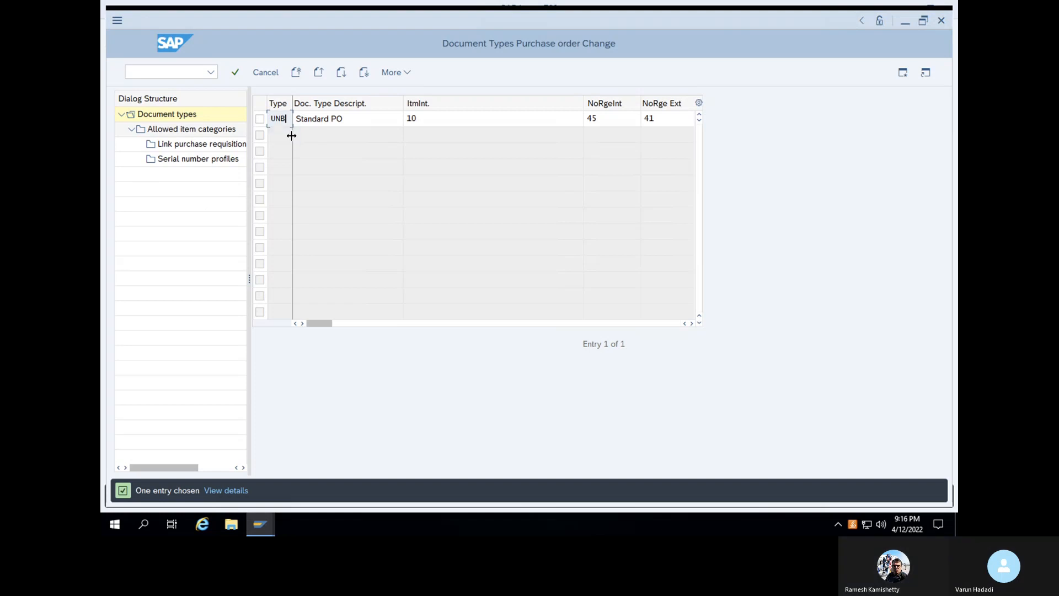
- Append the owner's first name to the copy's Standard PO description and copy the entry with all its dependent entries
{"action": "left_click", "coordinate": [359, 118]}
{"action": "type", "text": "V"}
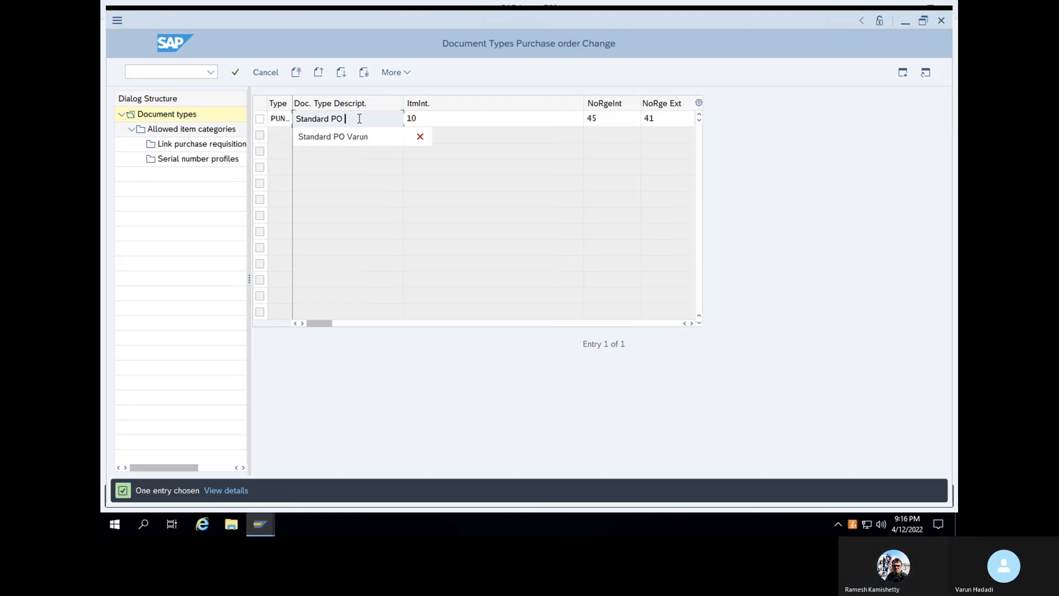
{"action": "type", "text": "arun"}
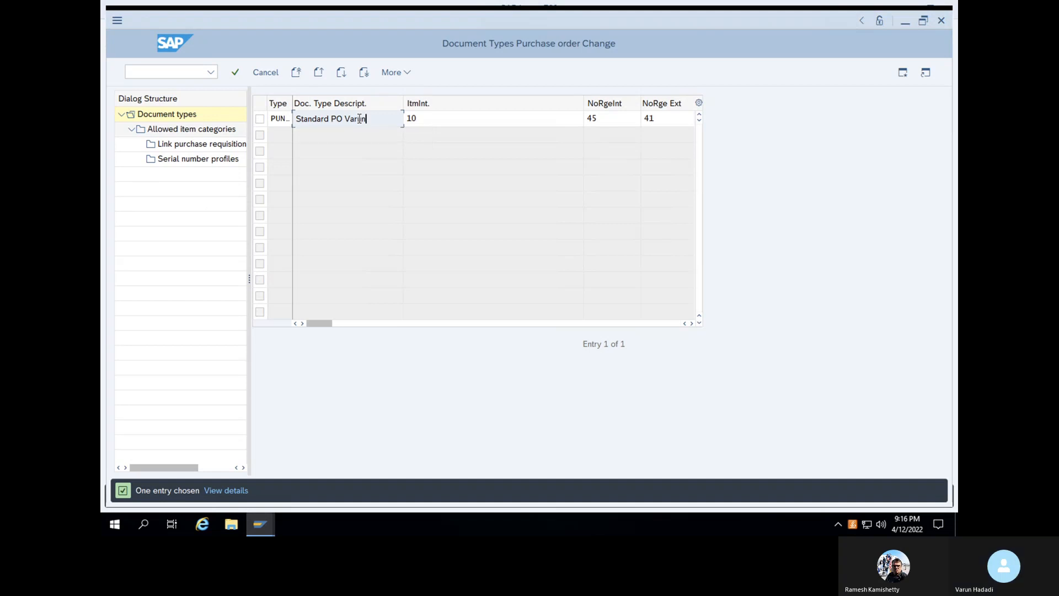
{"action": "left_click", "coordinate": [235, 73]}
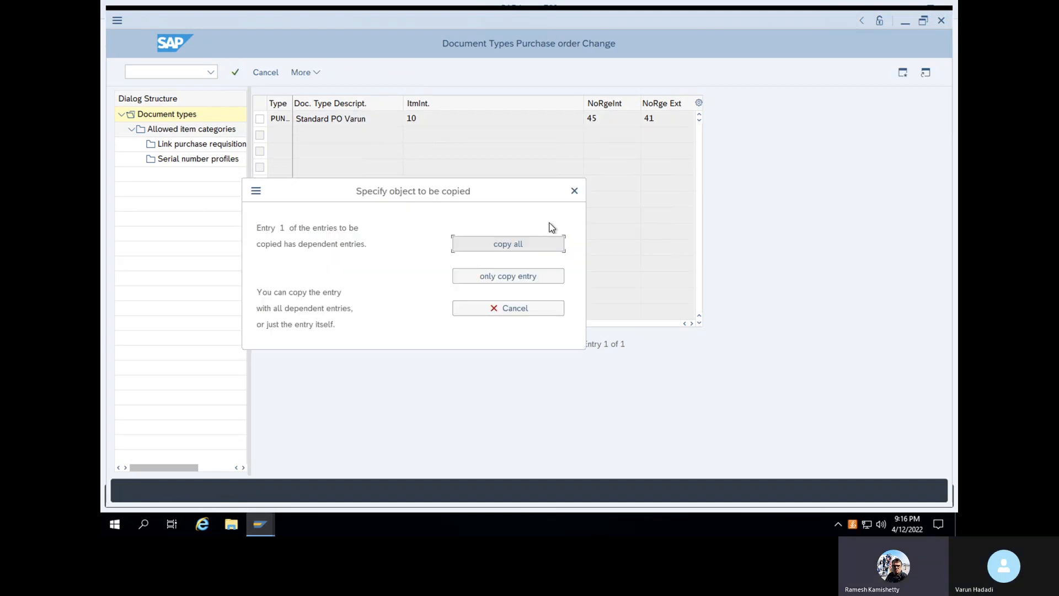
{"action": "left_click", "coordinate": [508, 244]}
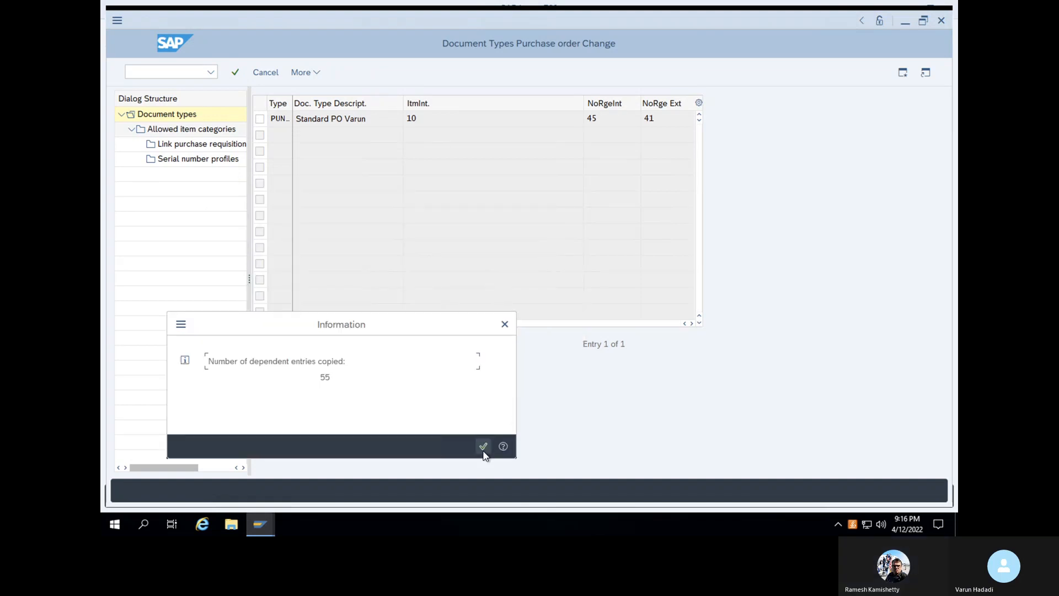
{"action": "left_click", "coordinate": [483, 446]}
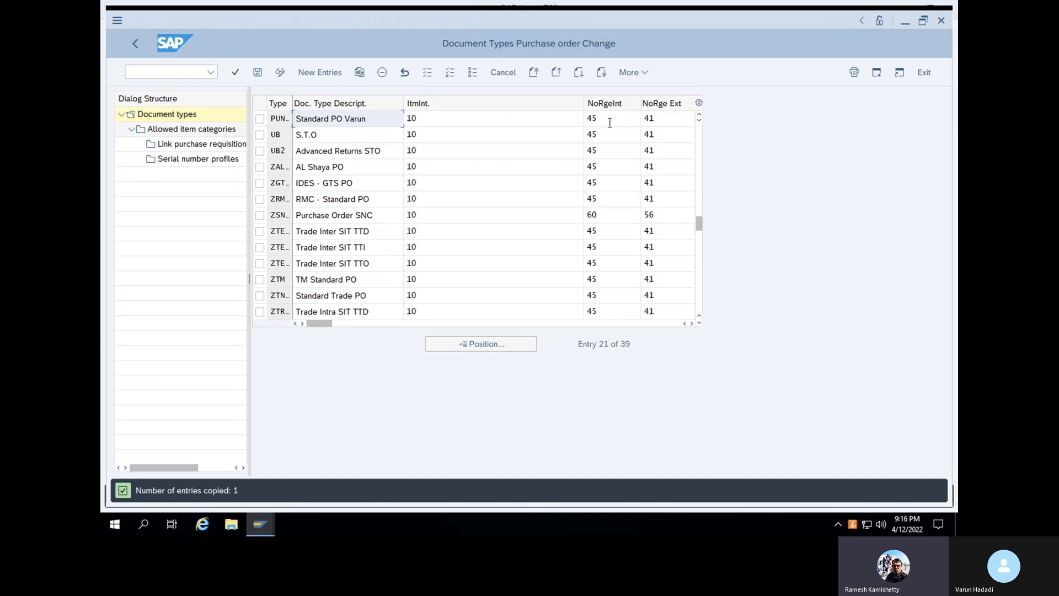
- Set the internal number range of purchase order type PUNB to VN and save the document types
{"action": "left_click", "coordinate": [607, 118]}
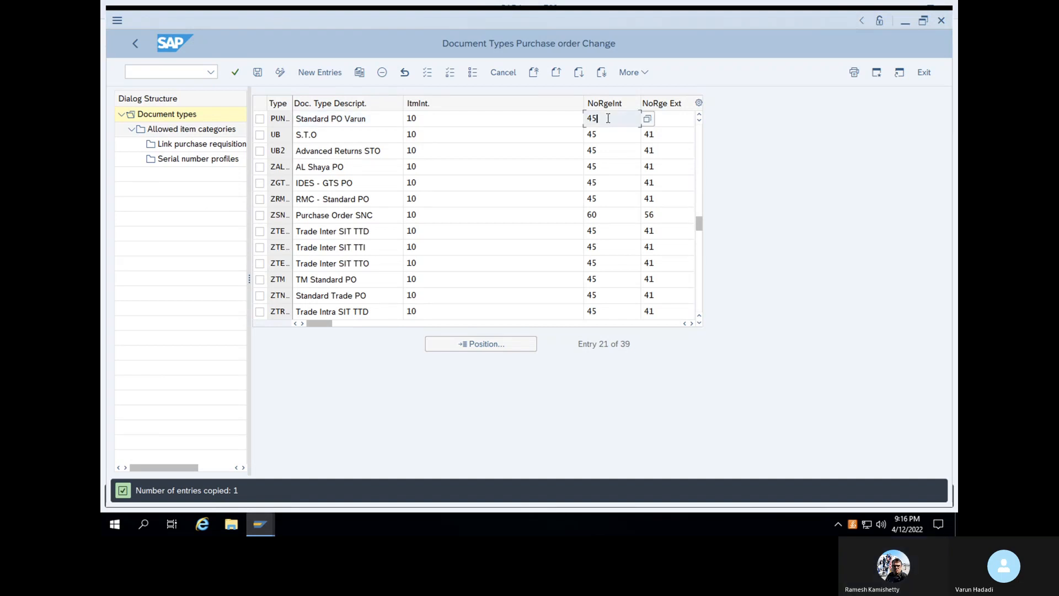
{"action": "key", "text": "BackSpace"}
{"action": "key", "text": "BackSpace"}
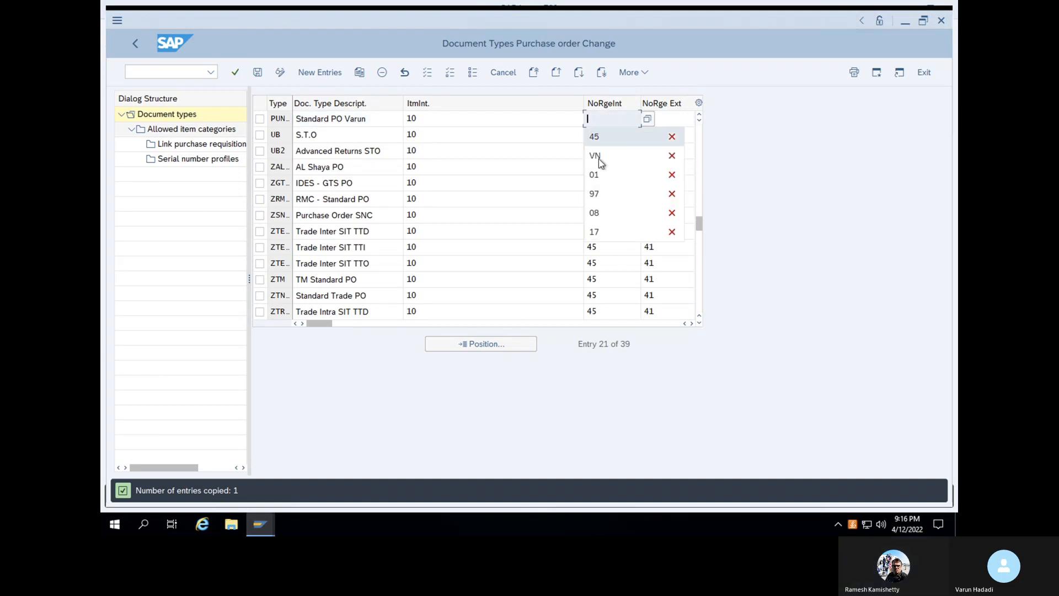
{"action": "left_click", "coordinate": [598, 156]}
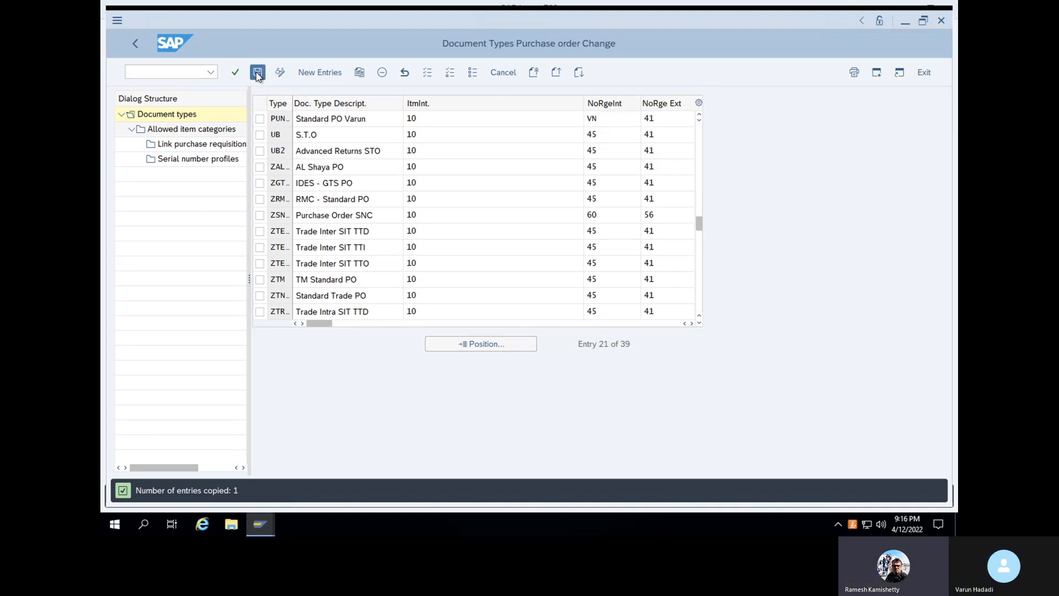
{"action": "left_click", "coordinate": [257, 72]}
{"action": "left_click", "coordinate": [373, 263]}
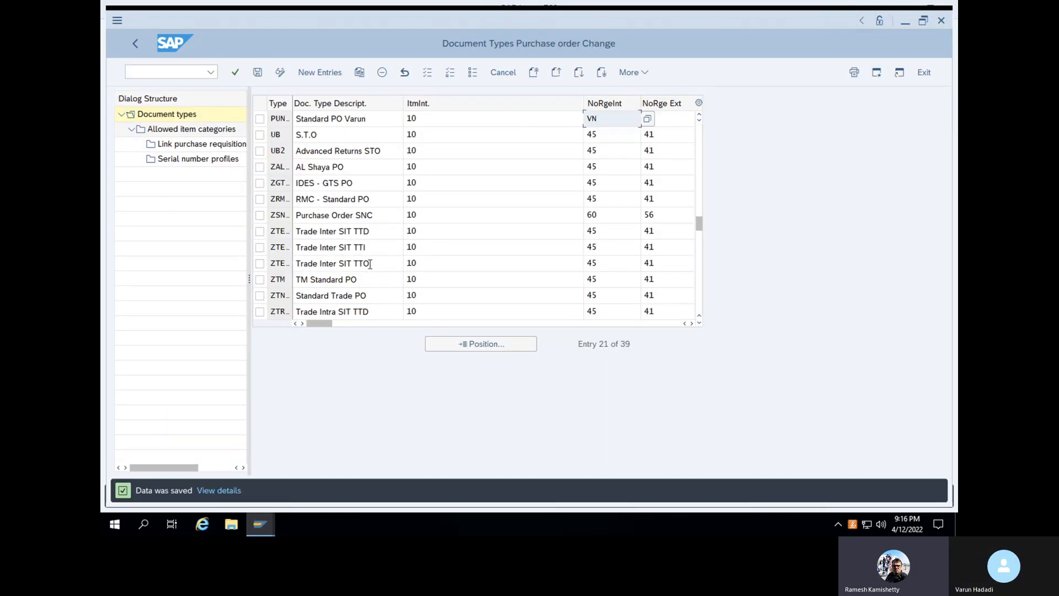
{"action": "left_click", "coordinate": [257, 73]}
{"action": "left_click", "coordinate": [175, 70]}
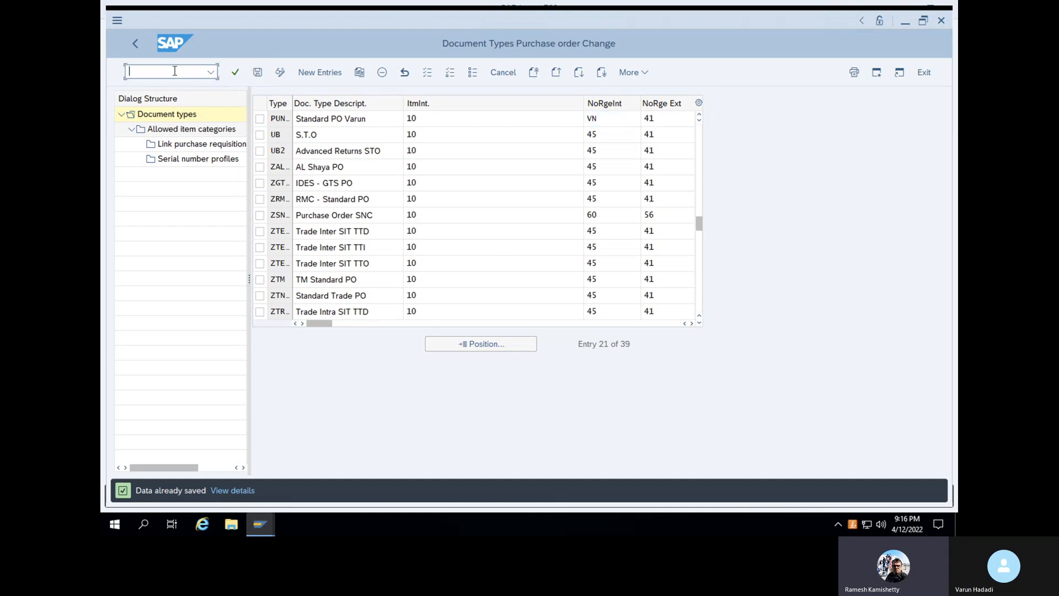
{"action": "type", "text": "/nspro"}
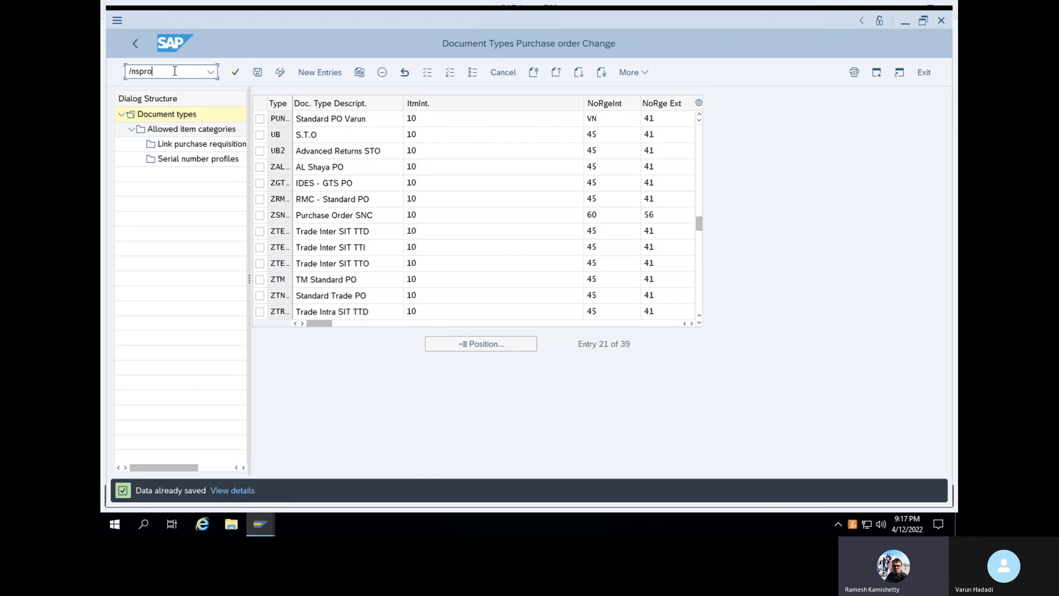
{"action": "key", "text": "Return"}
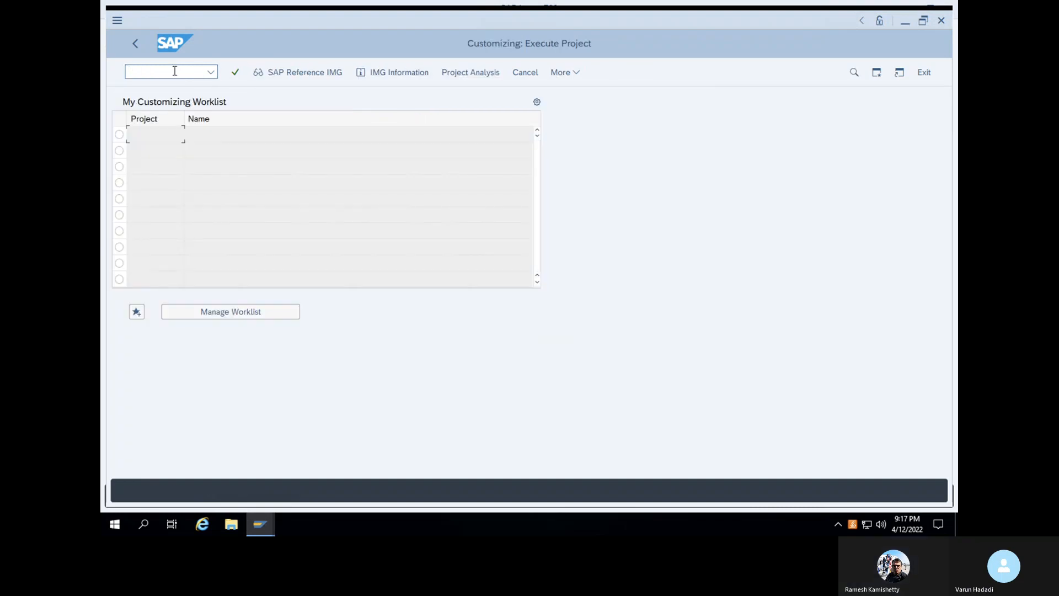
{"action": "left_click", "coordinate": [174, 71]}
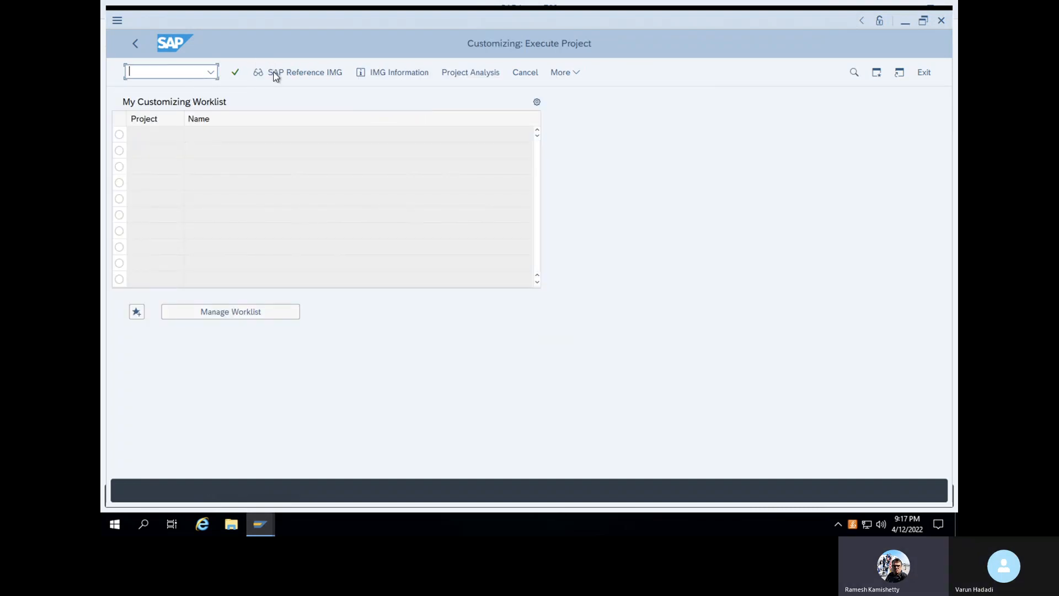
{"action": "left_click", "coordinate": [274, 74]}
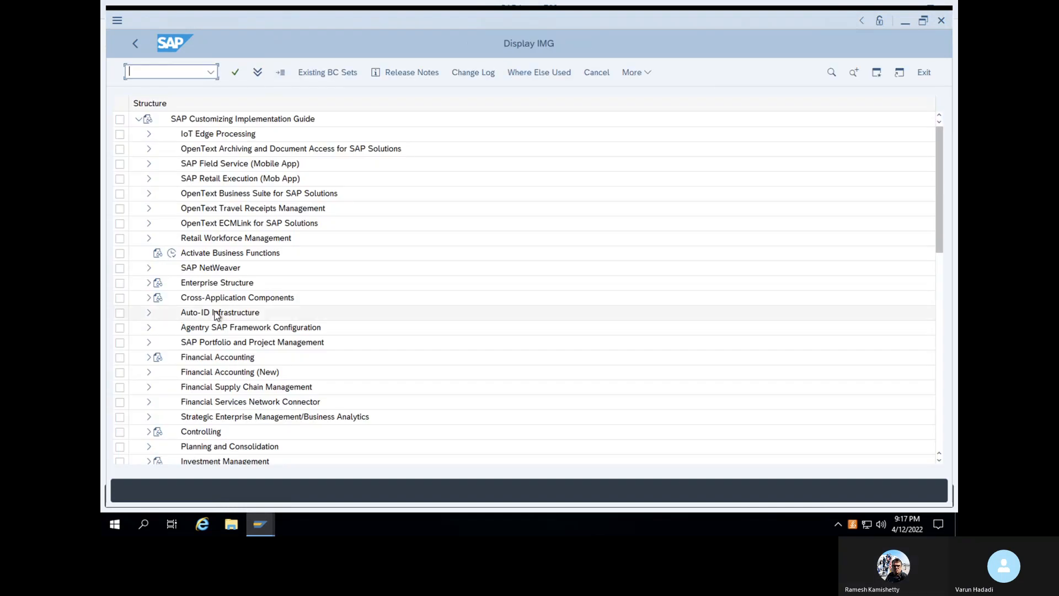
{"action": "scroll", "coordinate": [217, 315], "scroll_direction": "down", "scroll_amount": 1}
{"action": "scroll", "coordinate": [217, 315], "scroll_direction": "down", "scroll_amount": 2}
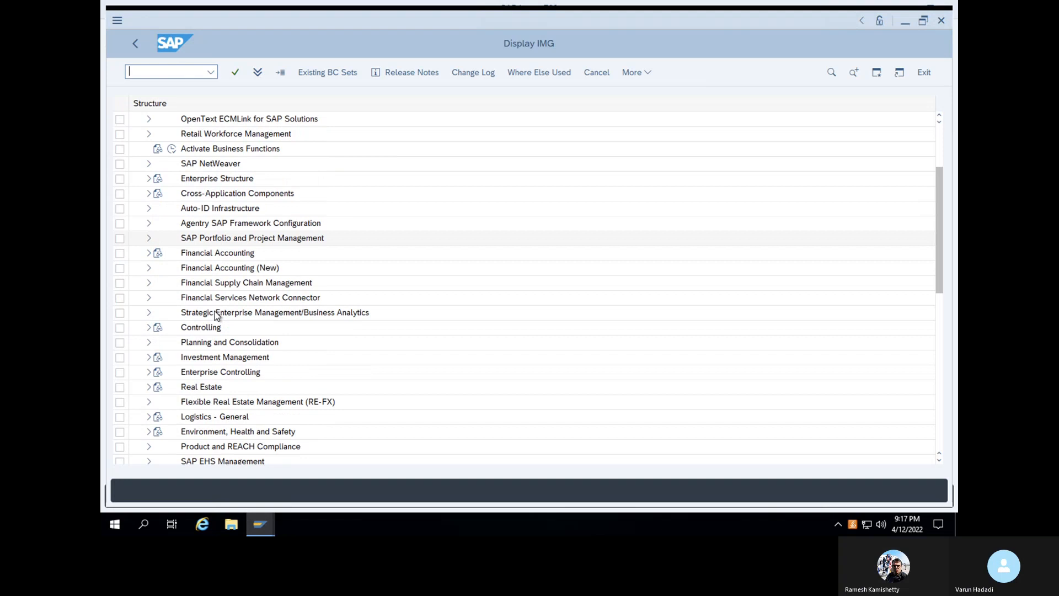
{"action": "scroll", "coordinate": [217, 315], "scroll_direction": "down", "scroll_amount": 2}
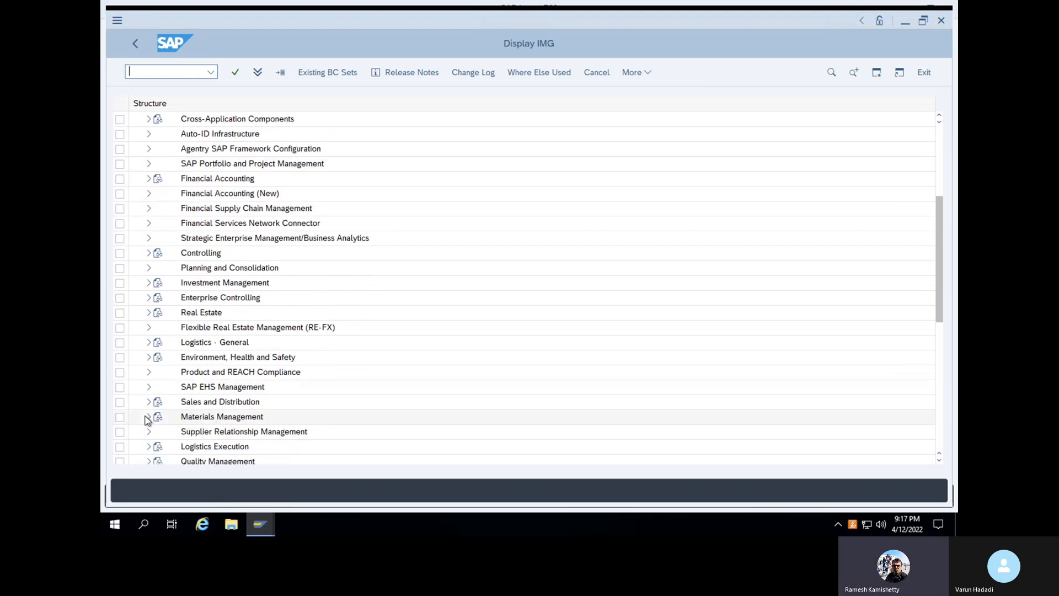
{"action": "left_click", "coordinate": [148, 417]}
{"action": "scroll", "coordinate": [237, 354], "scroll_direction": "down", "scroll_amount": 4}
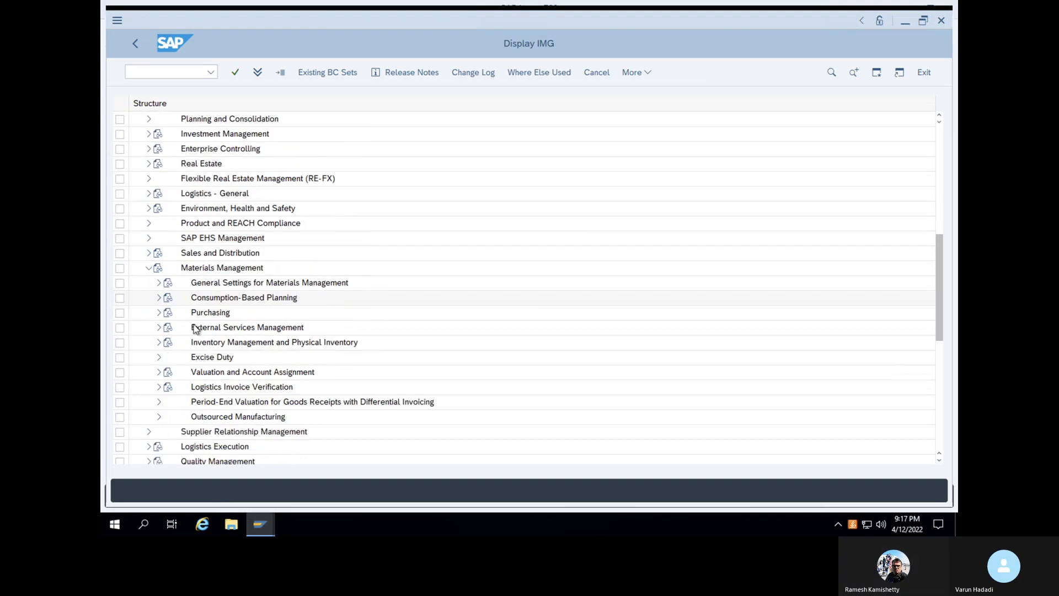
{"action": "left_click", "coordinate": [158, 313]}
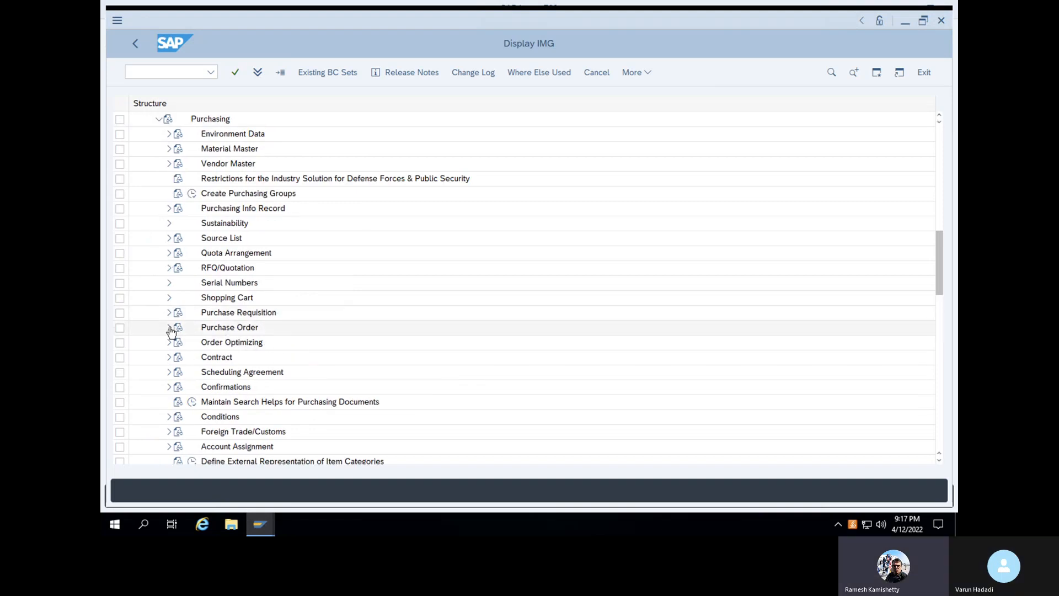
- Leave the IMG display with /n and return to SAP Easy Access
{"action": "left_click", "coordinate": [192, 74]}
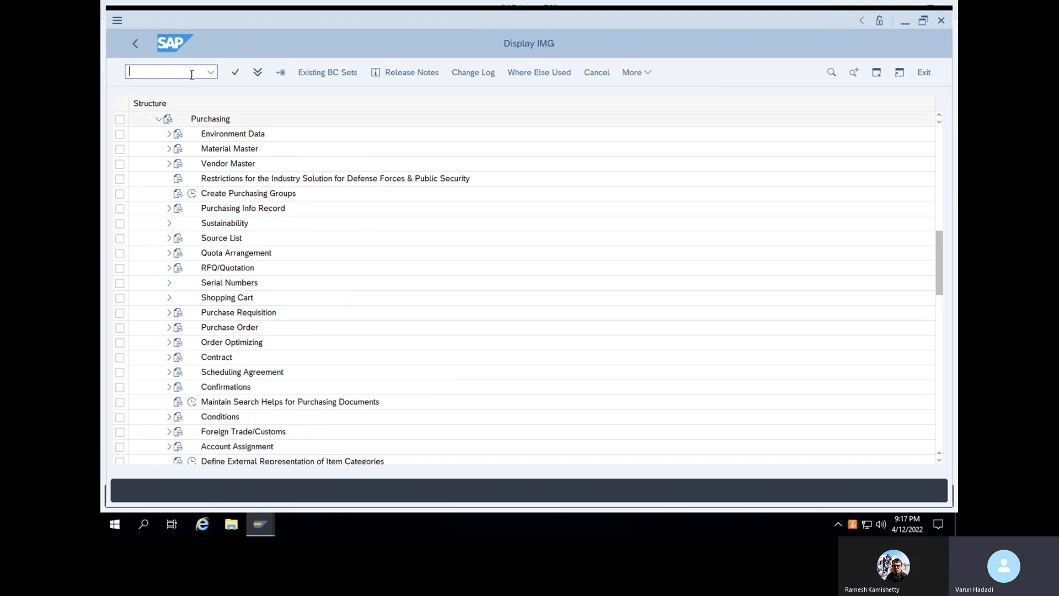
{"action": "type", "text": "/n"}
{"action": "key", "text": "Return"}
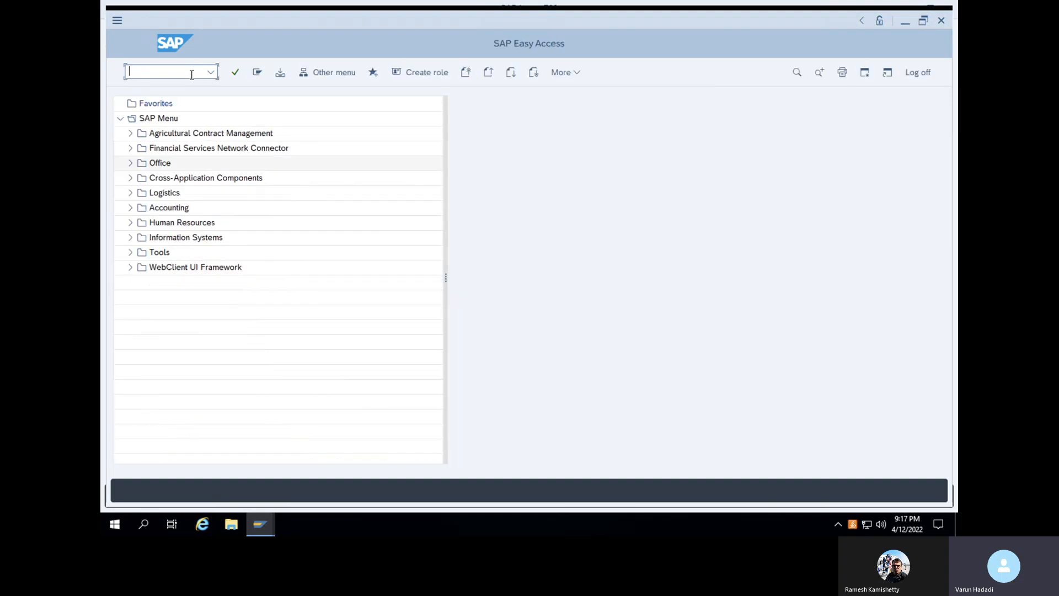
{"action": "type", "text": "me21n"}
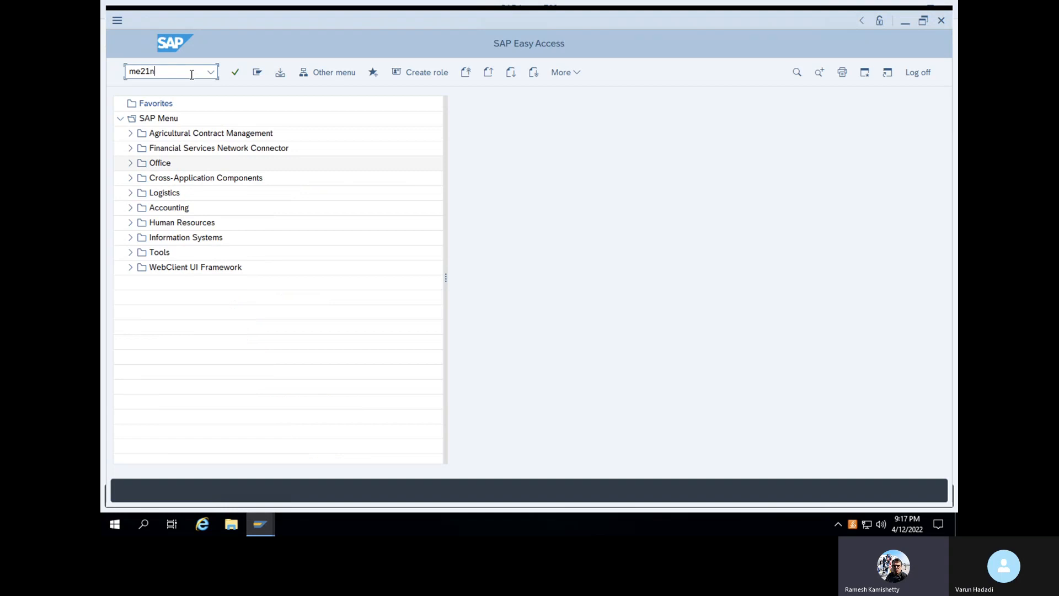
{"action": "key", "text": "Return"}
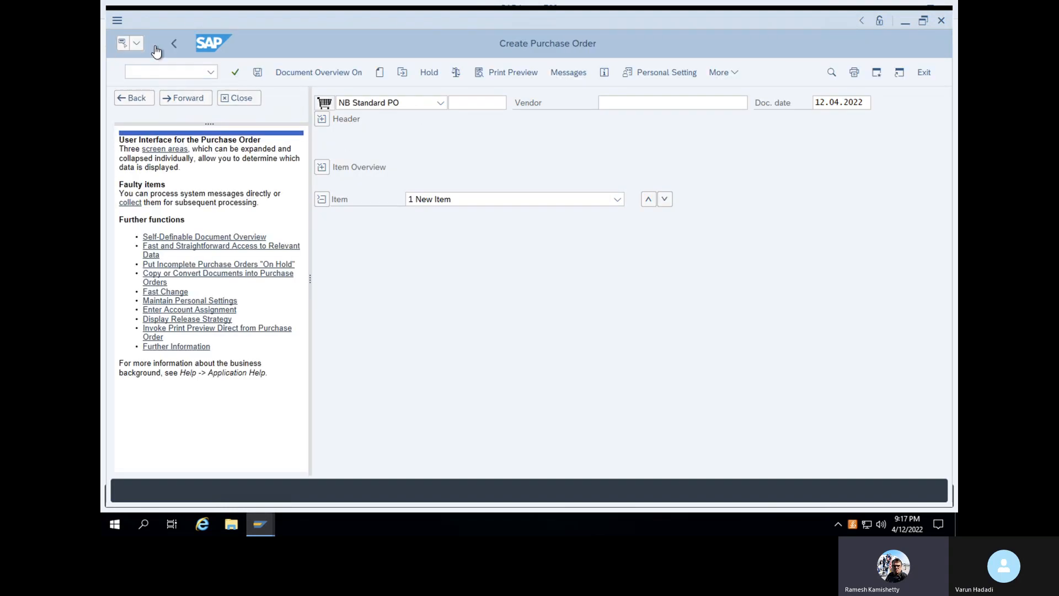
{"action": "left_click", "coordinate": [175, 42]}
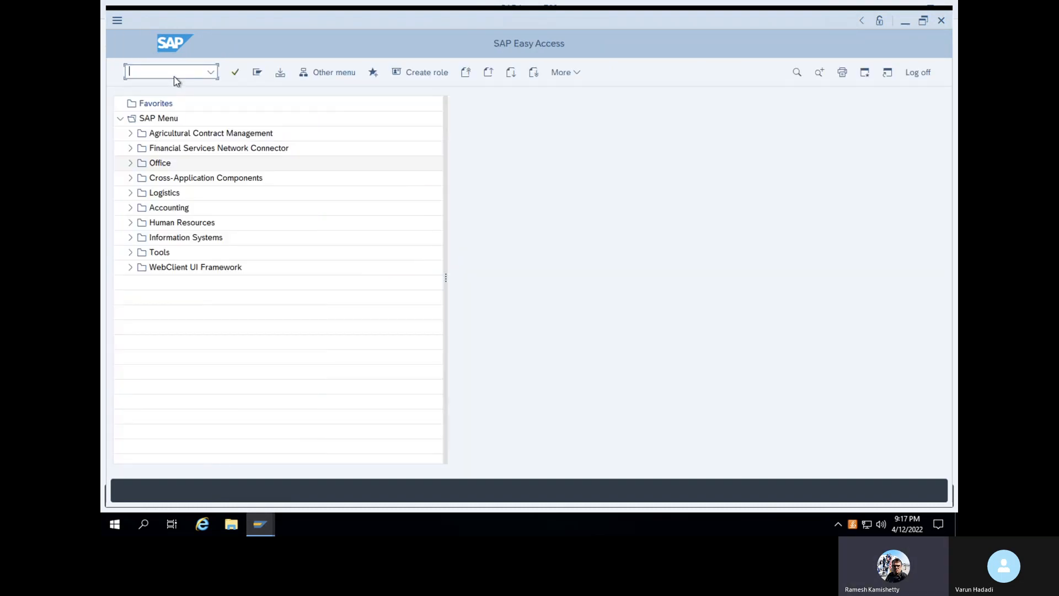
- Open purchase order creation for a known vendor or supplying plant from Purchasing in Materials Management
{"action": "left_click", "coordinate": [132, 194]}
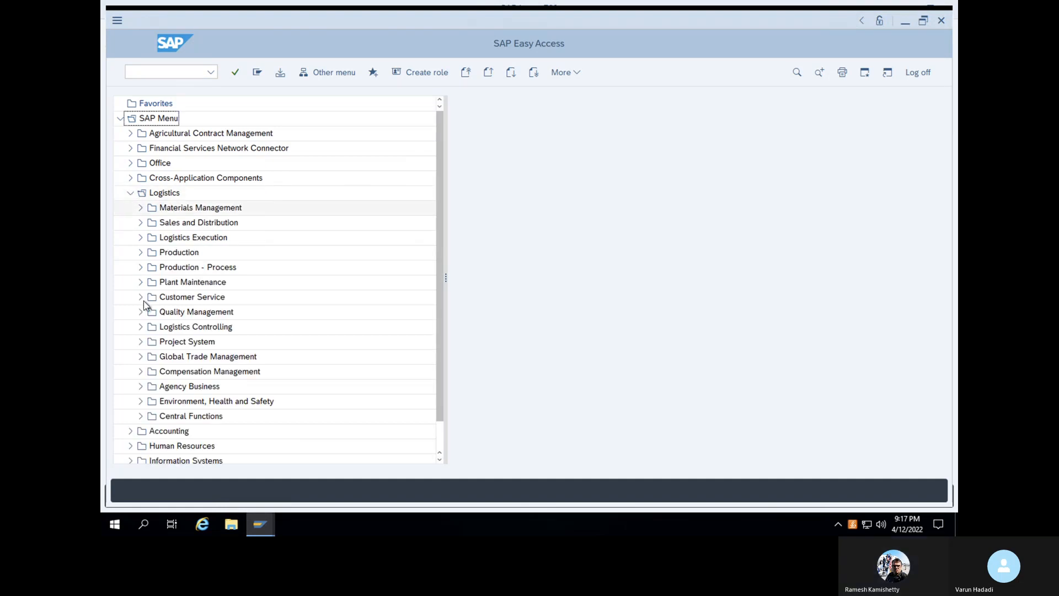
{"action": "left_click", "coordinate": [141, 208]}
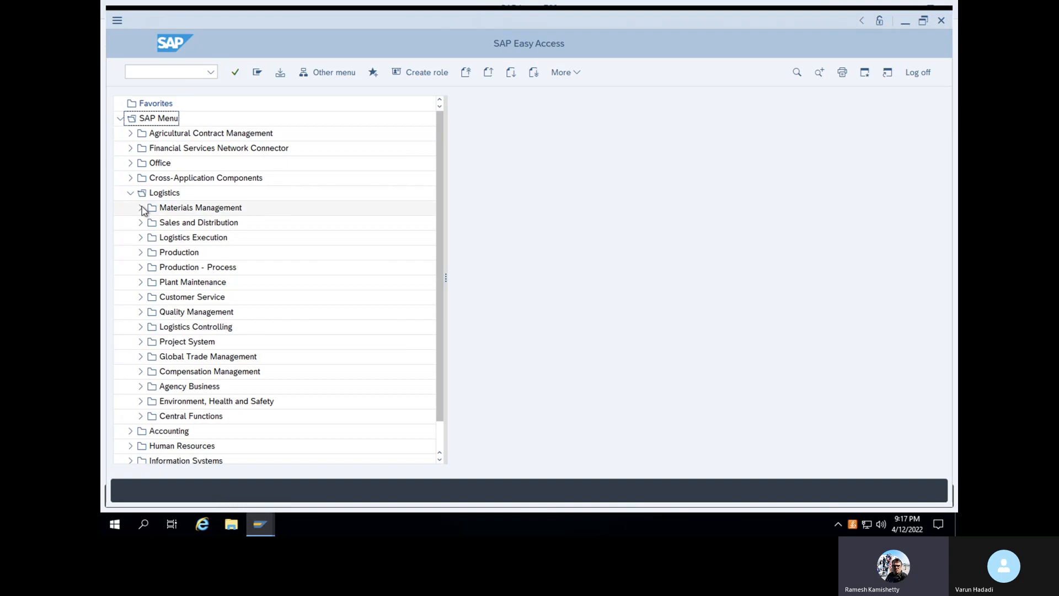
{"action": "left_click", "coordinate": [151, 223]}
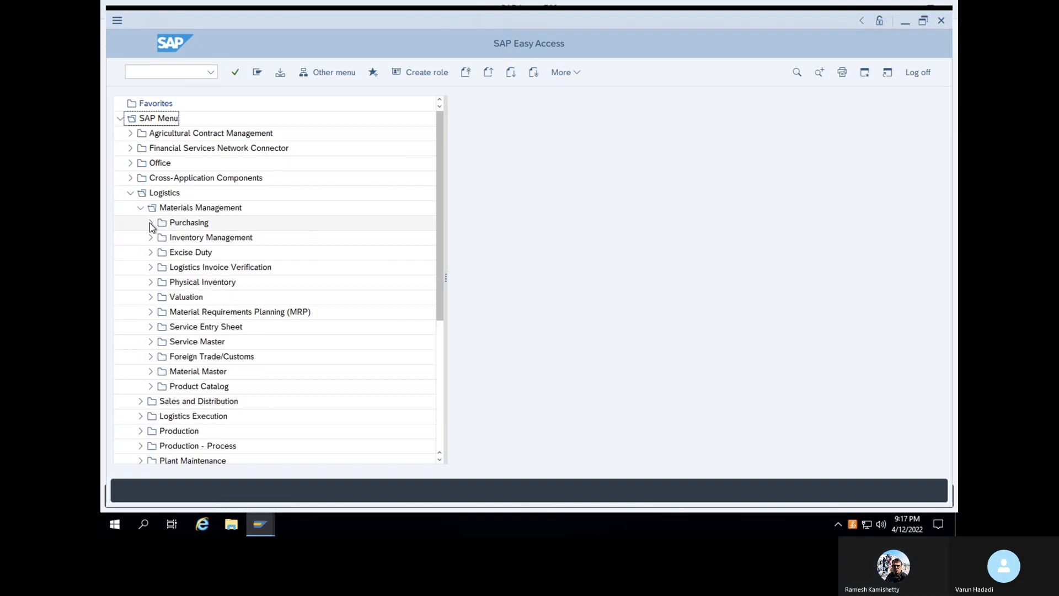
{"action": "left_click", "coordinate": [160, 239]}
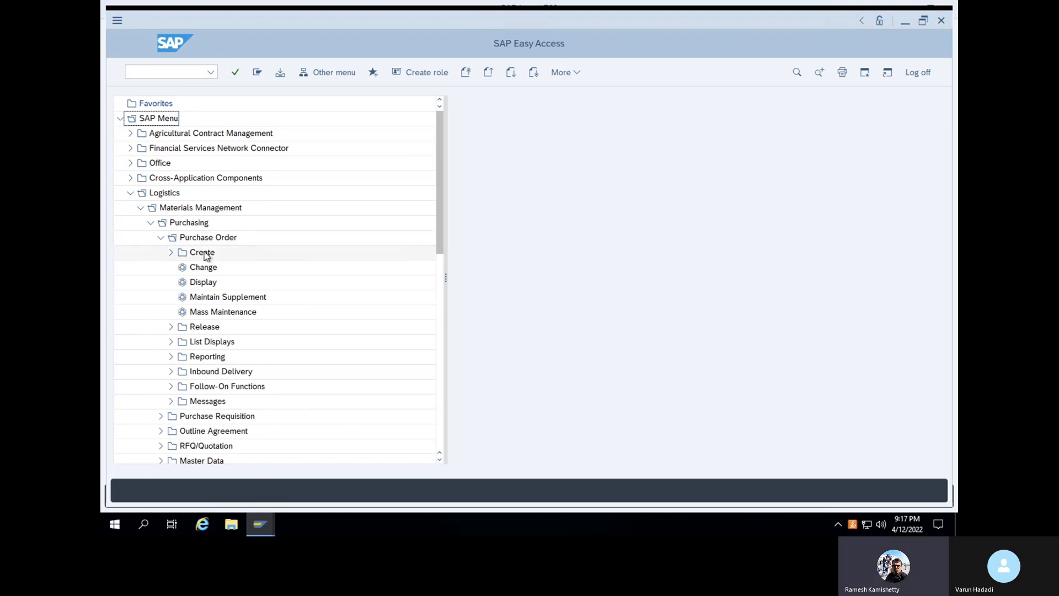
{"action": "left_click", "coordinate": [202, 253]}
{"action": "double_click", "coordinate": [202, 253]}
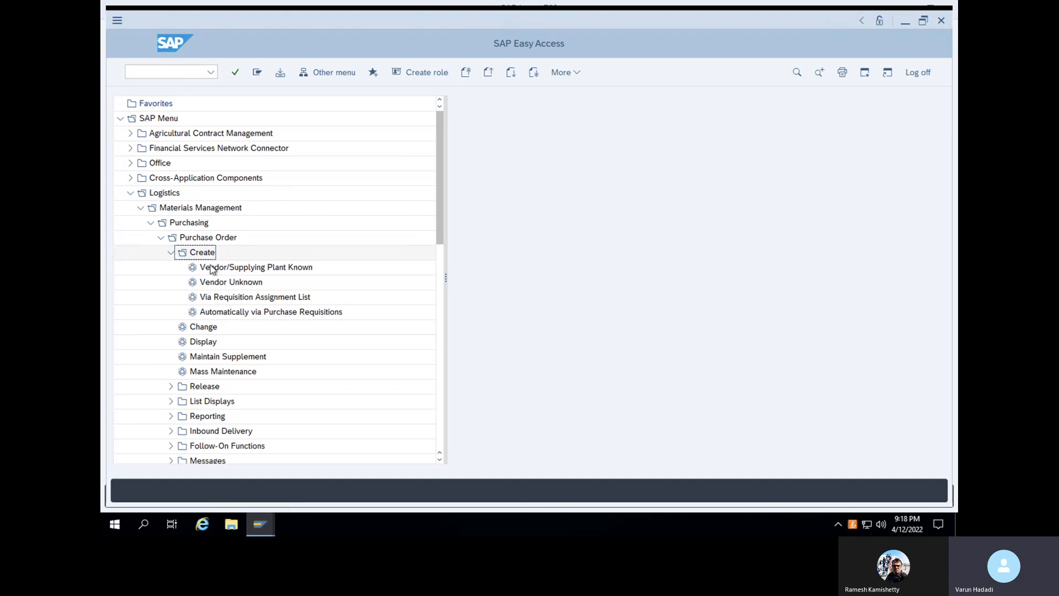
{"action": "double_click", "coordinate": [205, 256]}
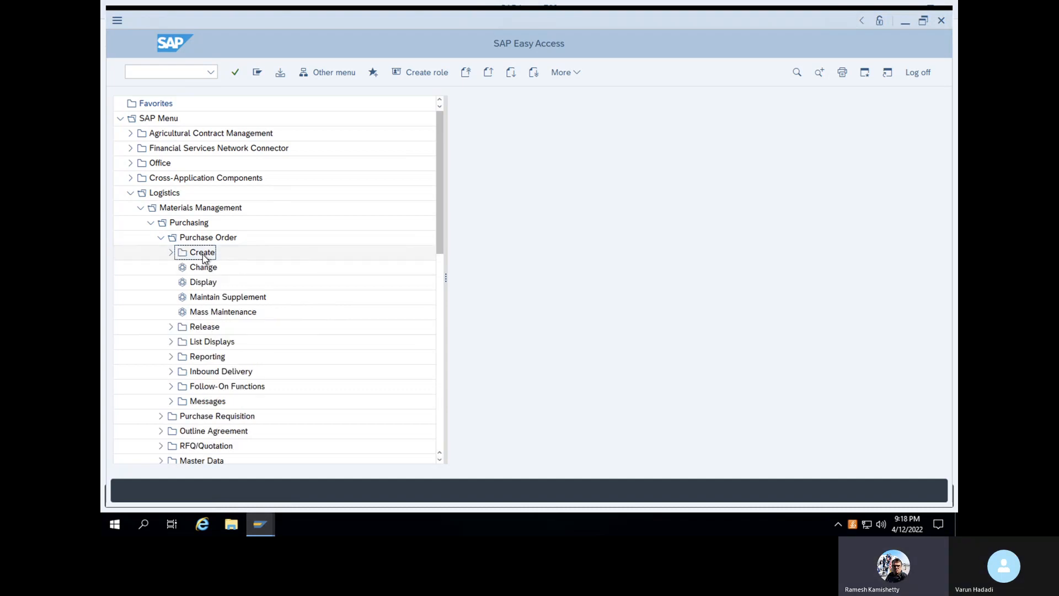
{"action": "double_click", "coordinate": [203, 255]}
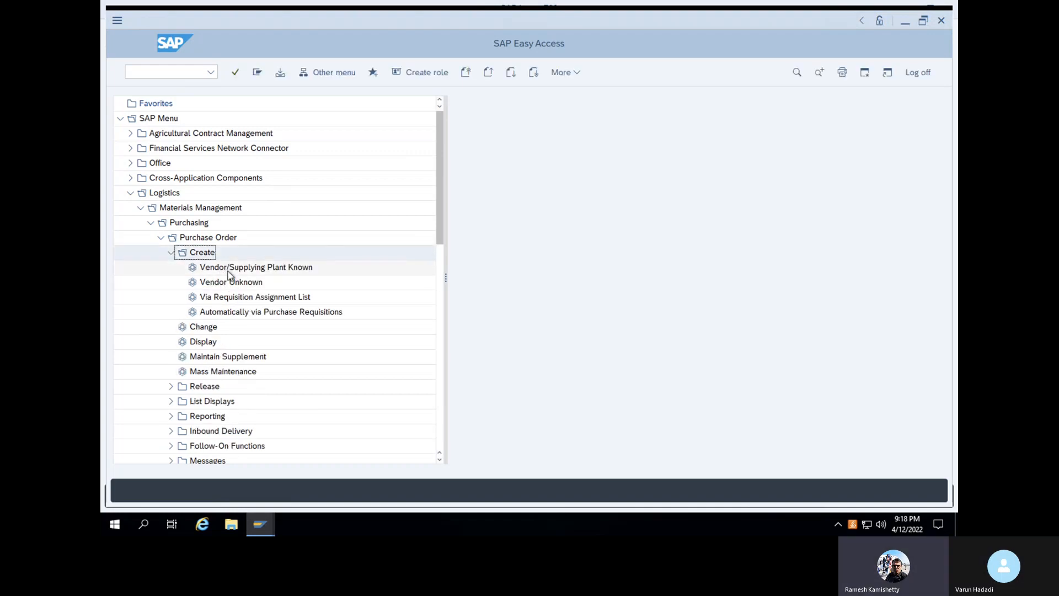
{"action": "left_click", "coordinate": [230, 272]}
{"action": "double_click", "coordinate": [229, 272]}
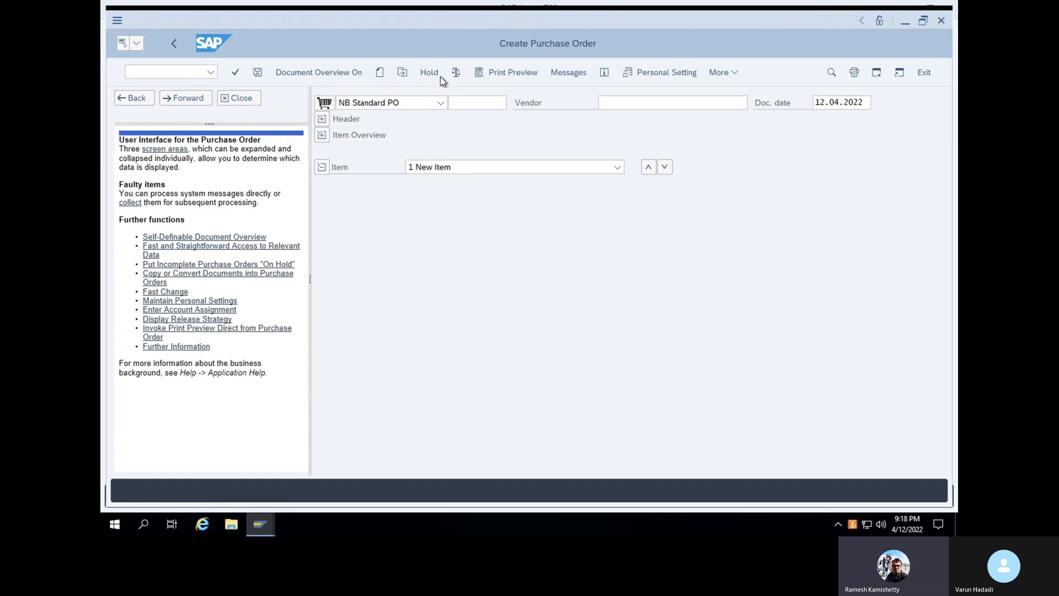
- Choose order type PUNB, enter purchasing organization 1000 and purchasing group WAL, and expand the item overview
{"action": "left_click", "coordinate": [439, 104]}
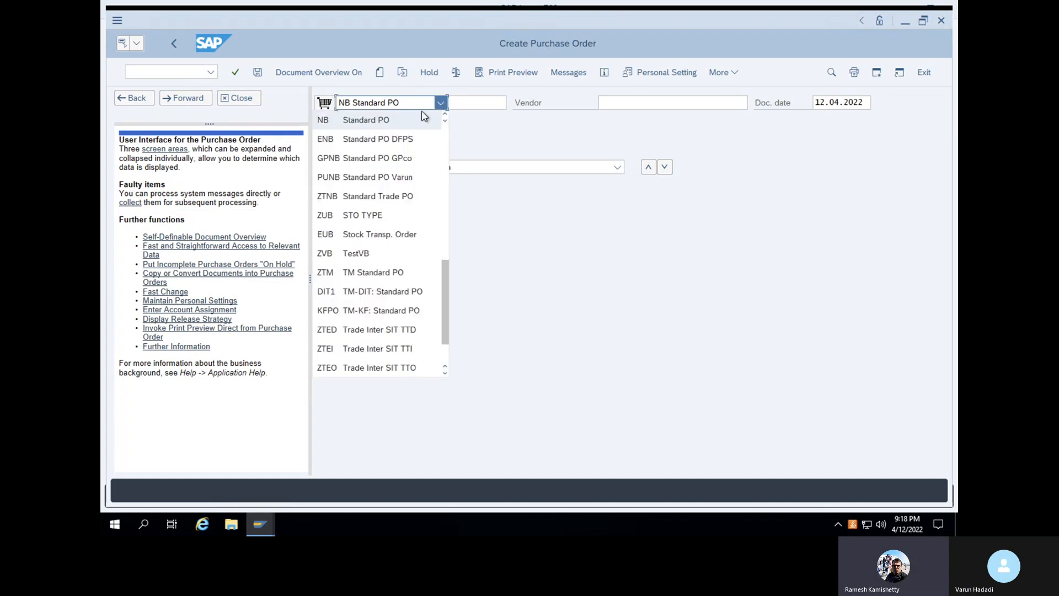
{"action": "left_click", "coordinate": [382, 176]}
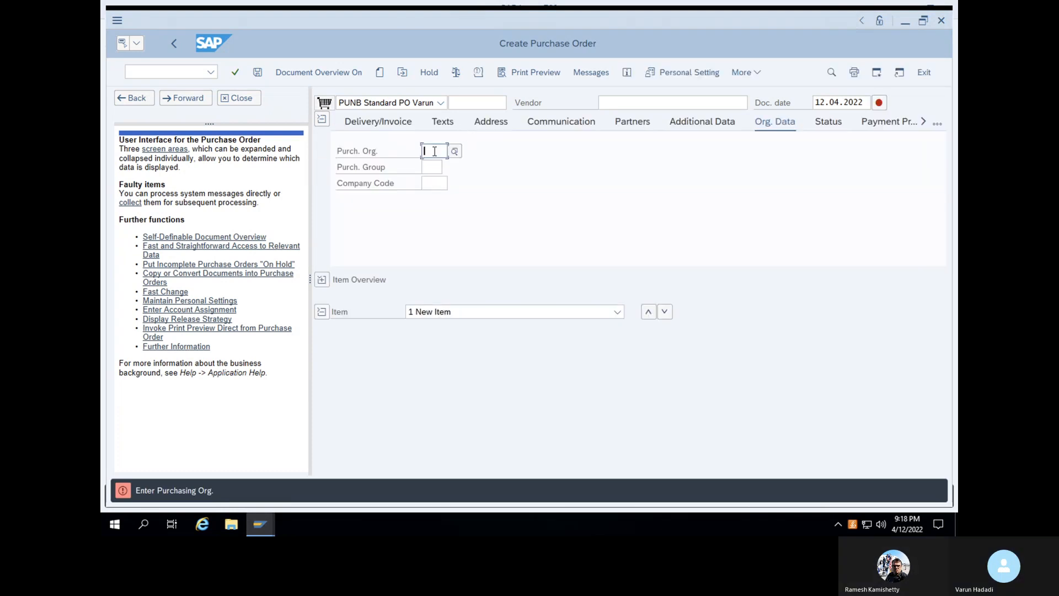
{"action": "type", "text": "1000"}
{"action": "left_click", "coordinate": [434, 167]}
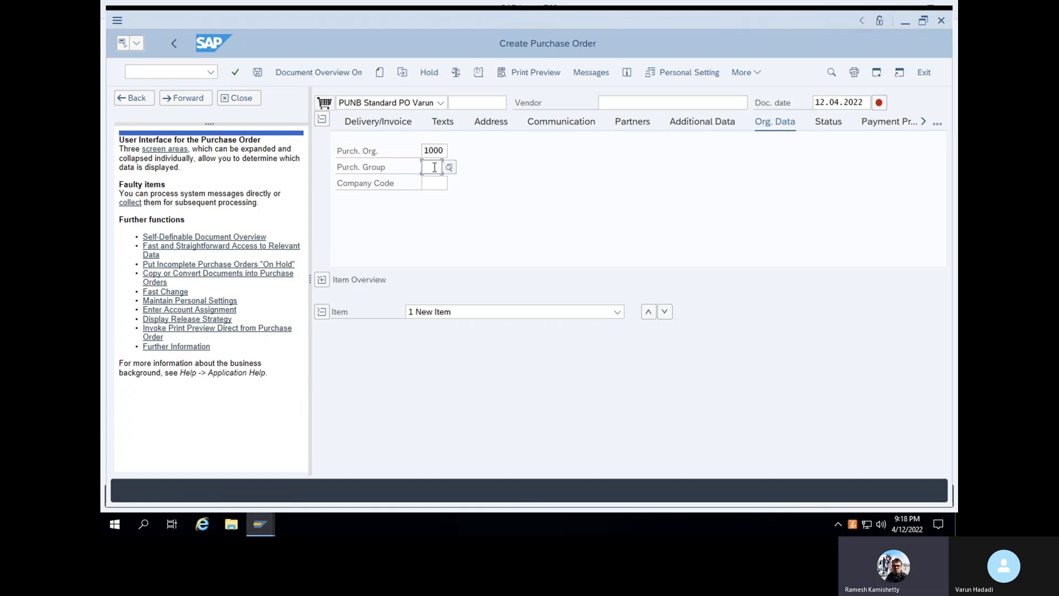
{"action": "type", "text": "WAL"}
{"action": "key", "text": "Return"}
{"action": "left_click", "coordinate": [434, 183]}
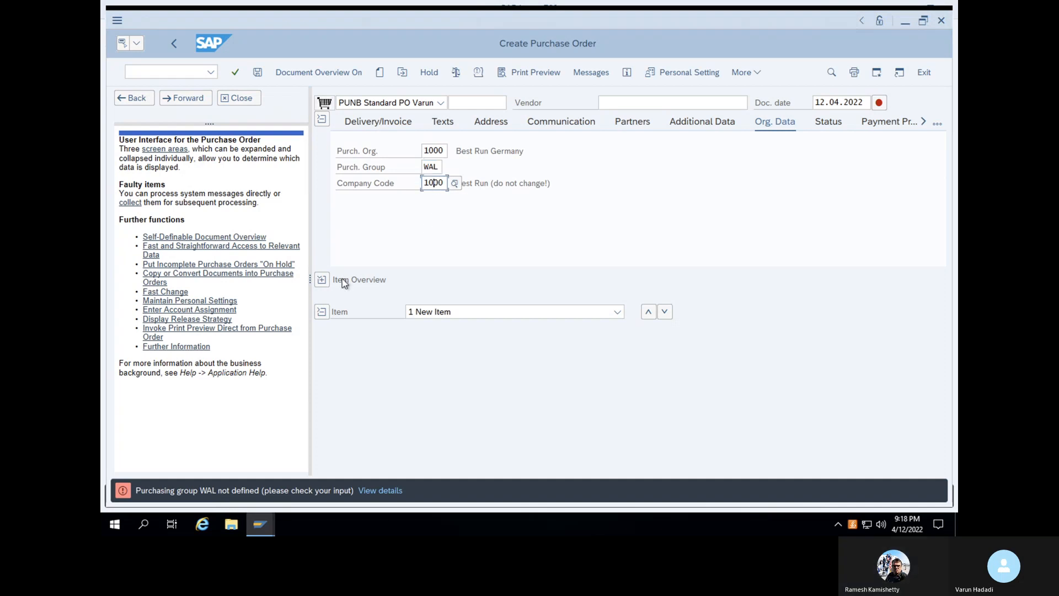
{"action": "left_click", "coordinate": [322, 280]}
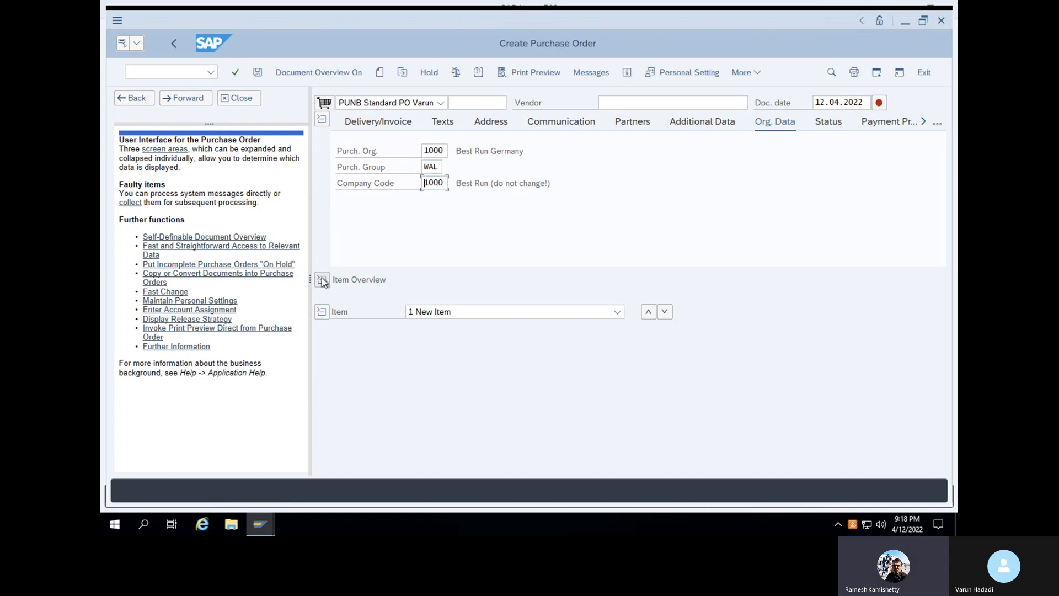
- Look up vendors by company code 1000 and take AGENCY00 as the order's vendor
{"action": "left_click", "coordinate": [640, 105]}
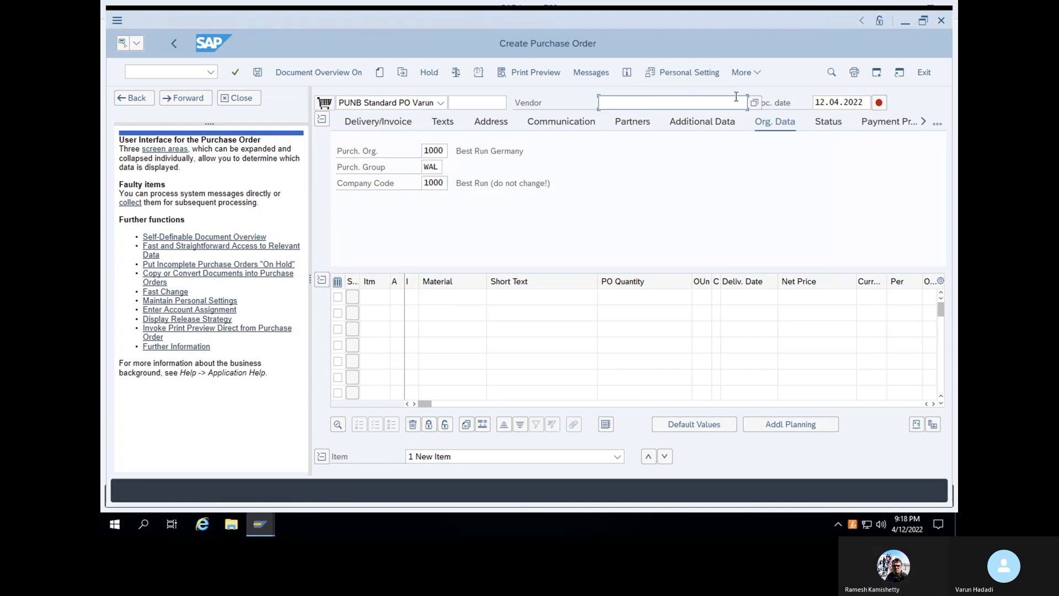
{"action": "left_click", "coordinate": [754, 102]}
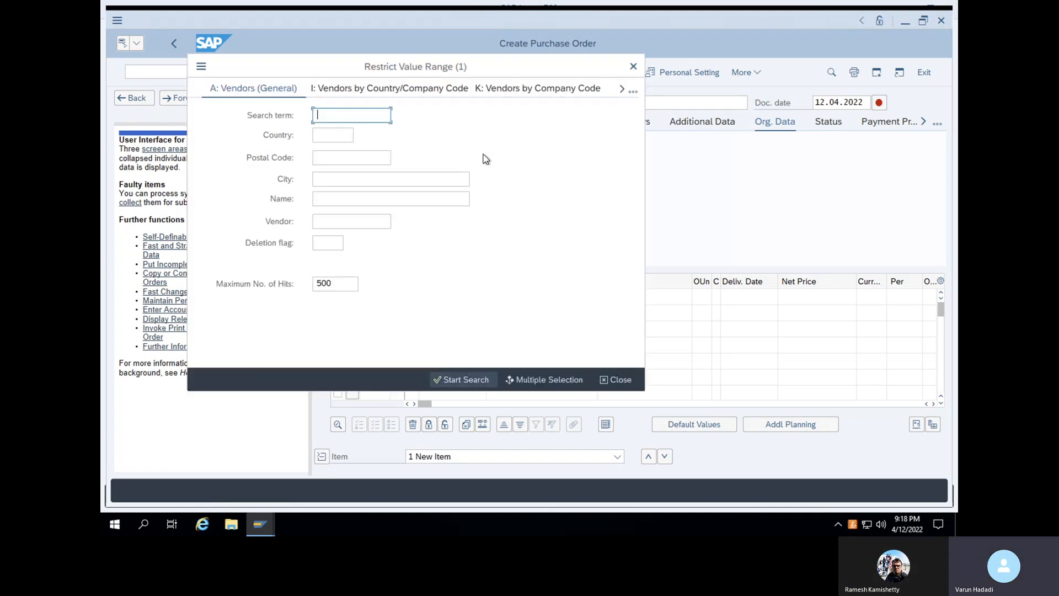
{"action": "left_click", "coordinate": [490, 91]}
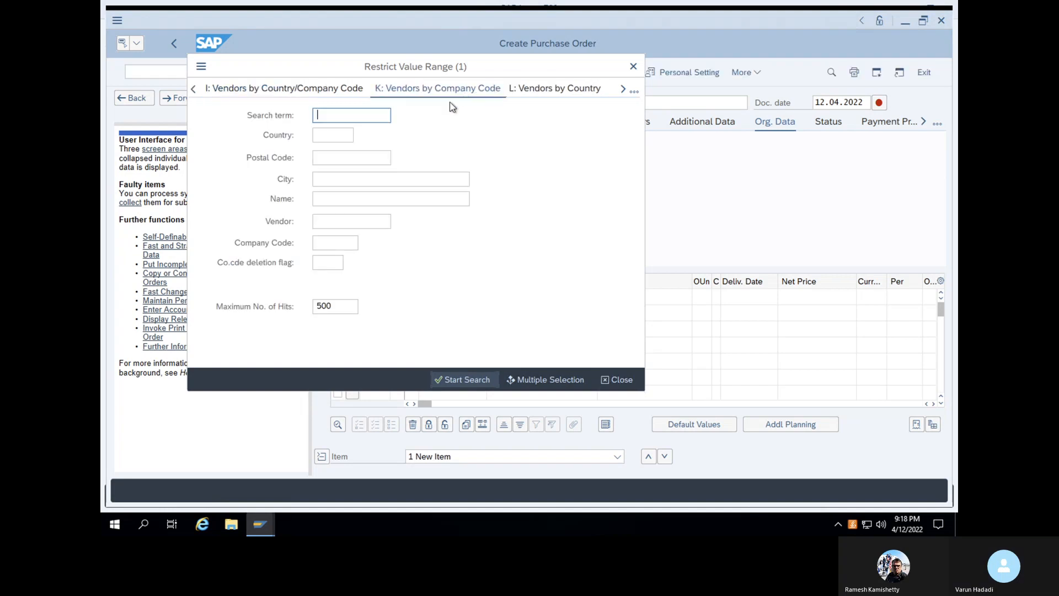
{"action": "left_click", "coordinate": [339, 244]}
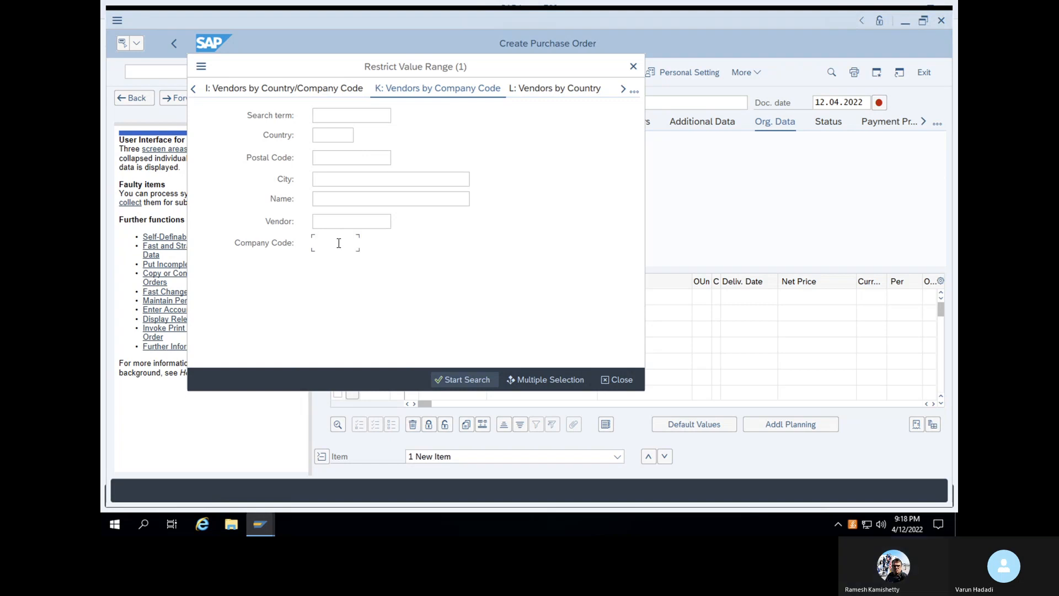
{"action": "type", "text": "1000"}
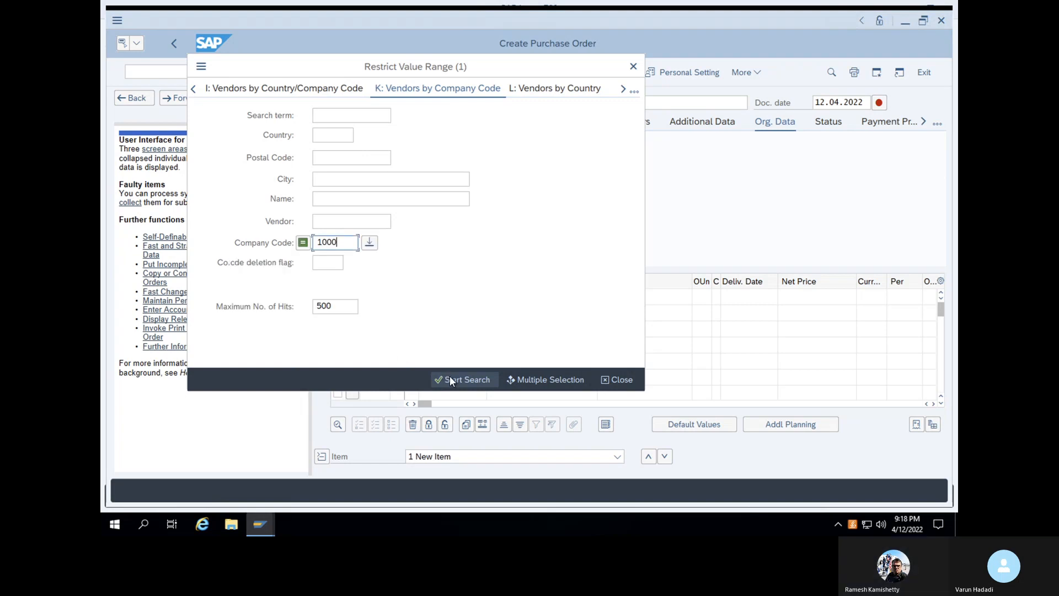
{"action": "left_click", "coordinate": [449, 375]}
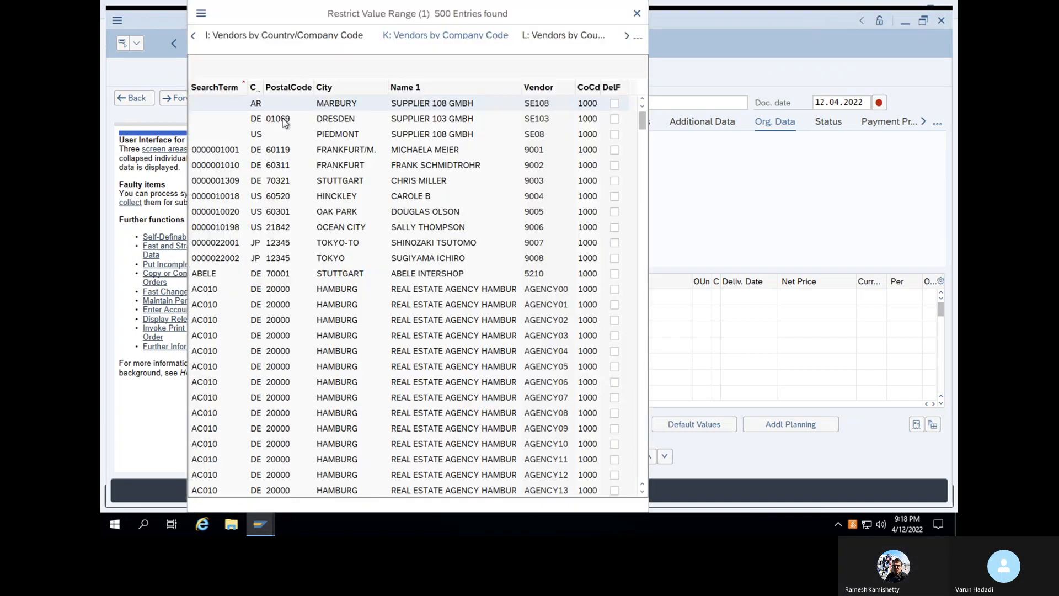
{"action": "left_click", "coordinate": [214, 288]}
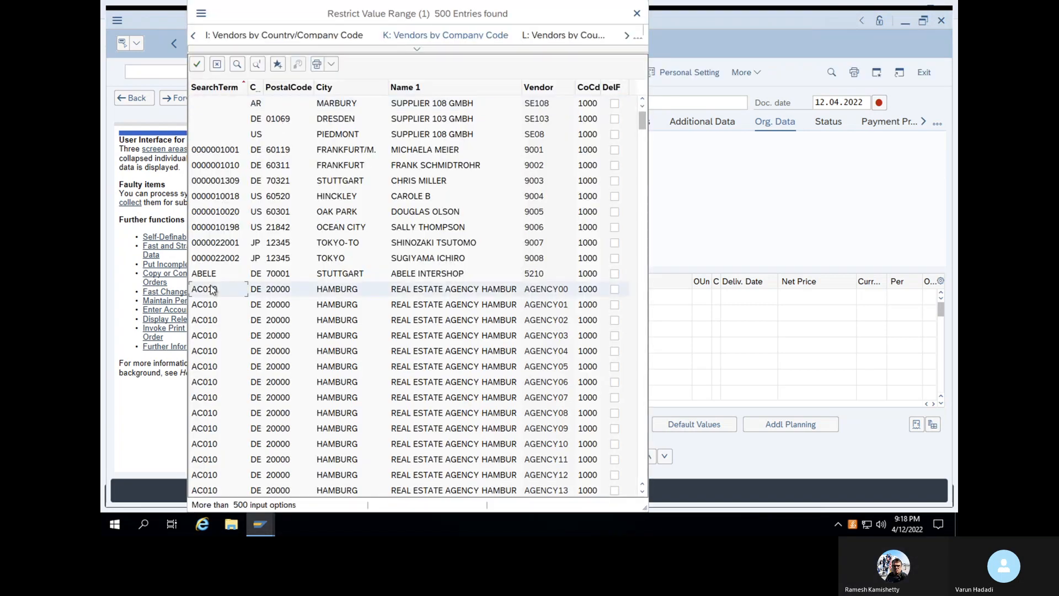
{"action": "left_click", "coordinate": [197, 66]}
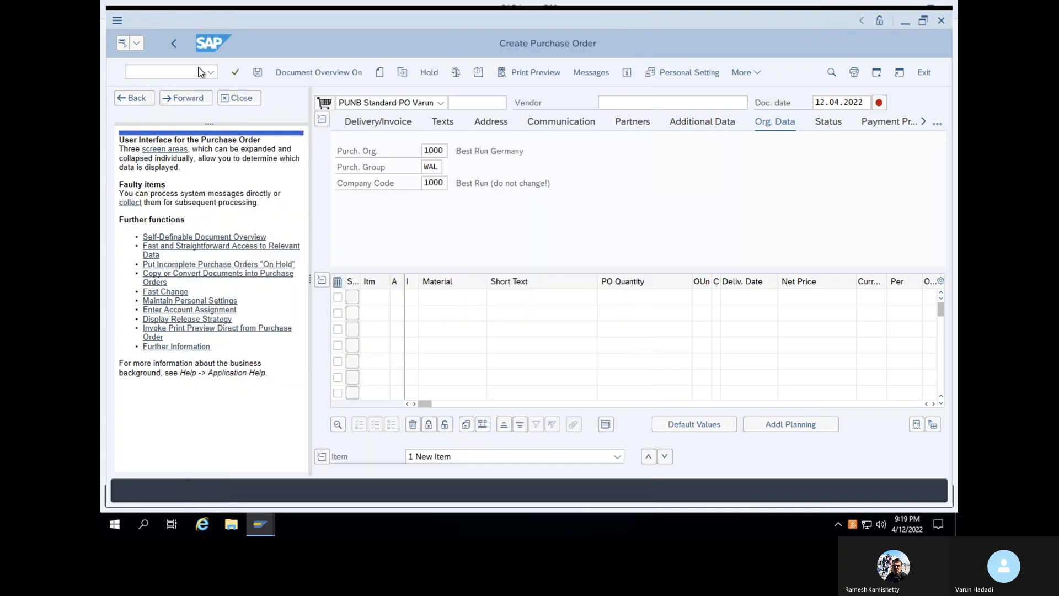
- Enter material 100-100 in the first item row of the purchase order
{"action": "left_click", "coordinate": [451, 296]}
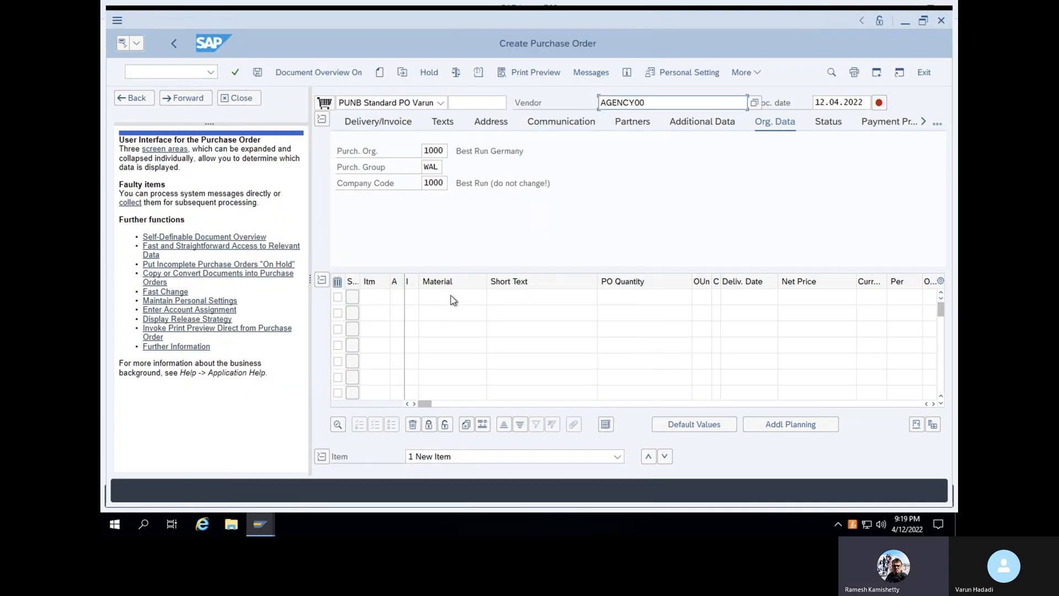
{"action": "type", "text": "10"}
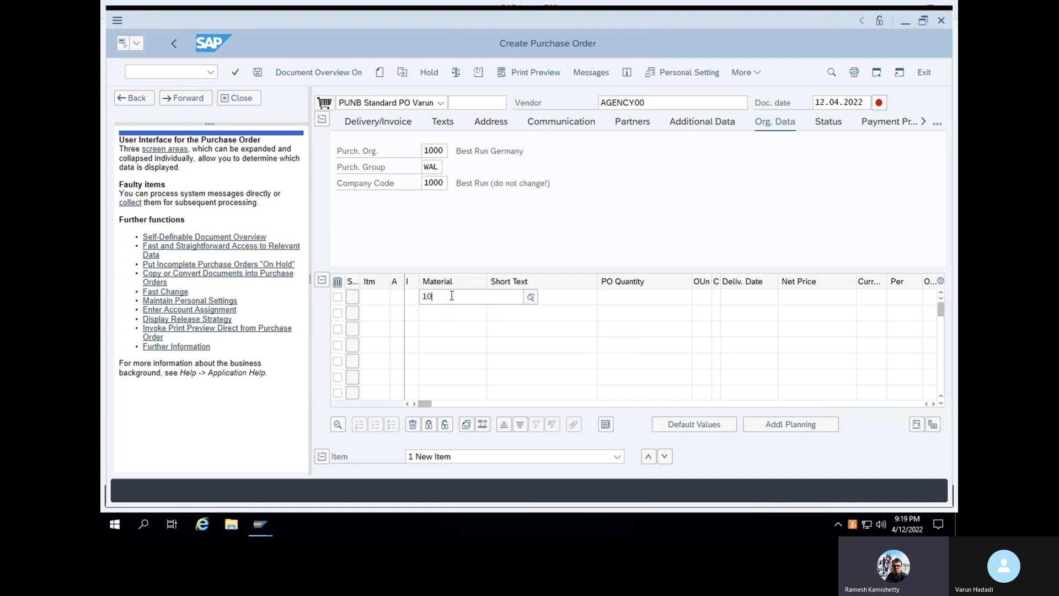
{"action": "type", "text": "0-100"}
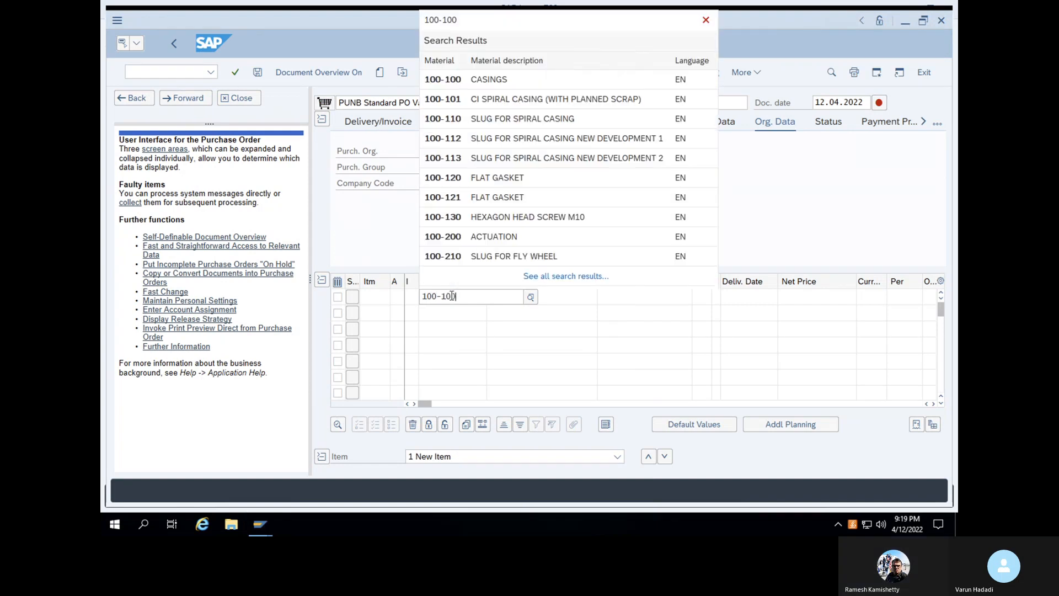
{"action": "key", "text": "Return"}
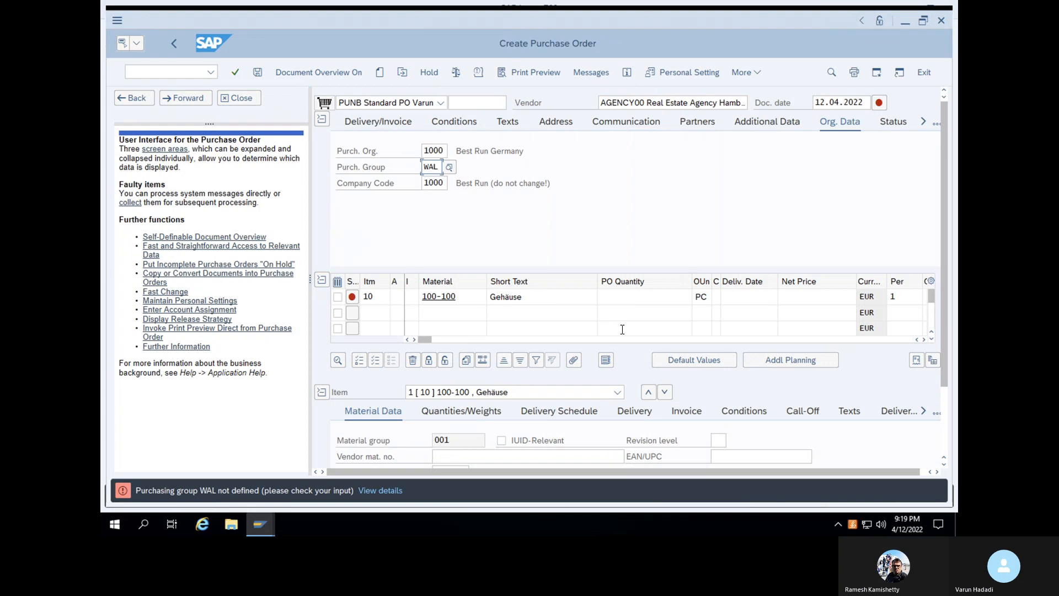
- Replace the order's purchasing group with 000
{"action": "left_click", "coordinate": [440, 167]}
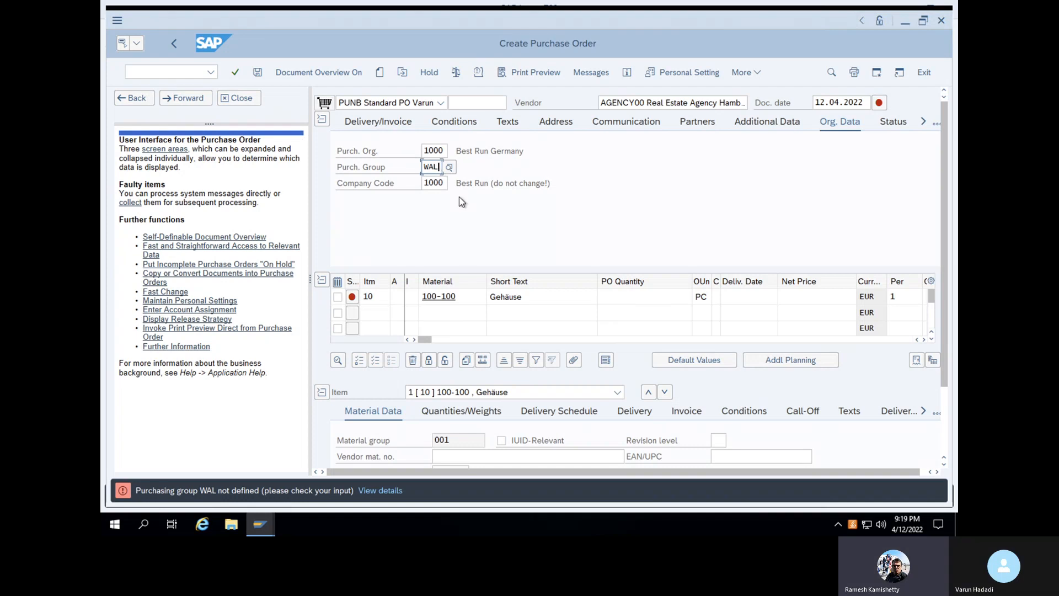
{"action": "key", "text": "BackSpace"}
{"action": "key", "text": "BackSpace"}
{"action": "key", "text": "BackSpace"}
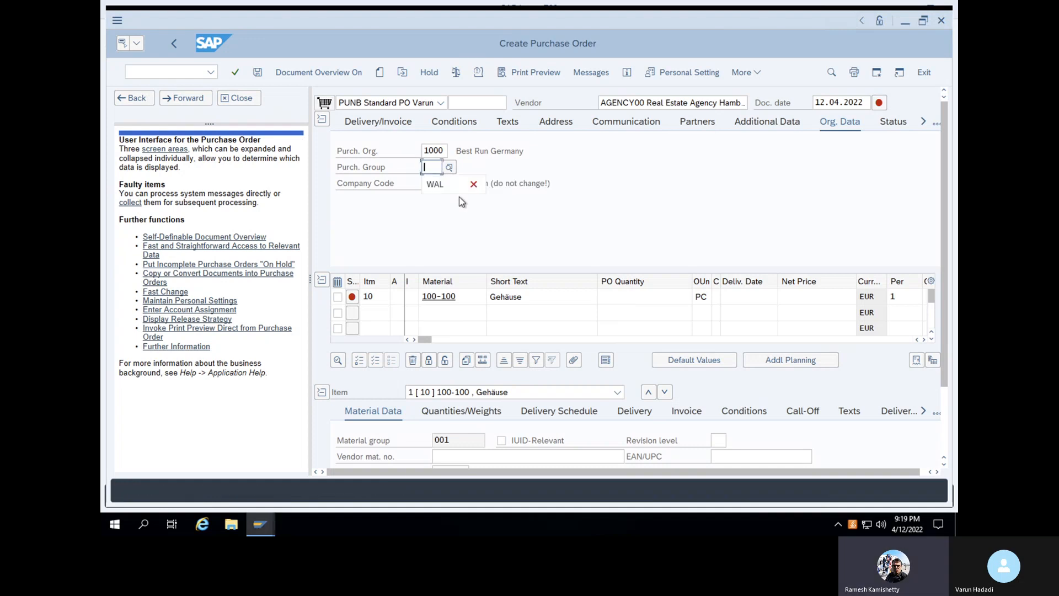
{"action": "type", "text": "000"}
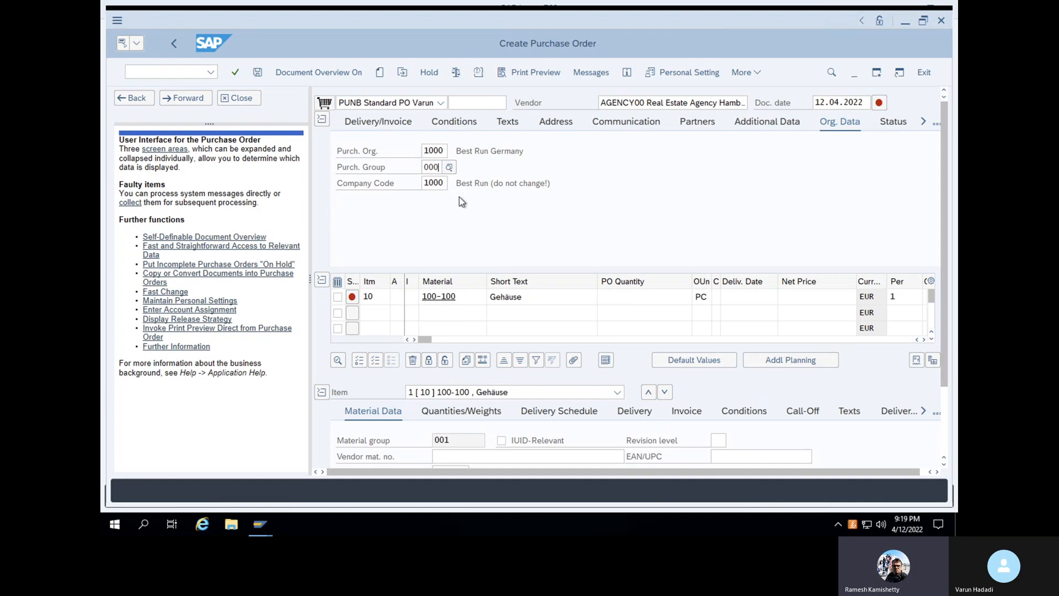
{"action": "key", "text": "Return"}
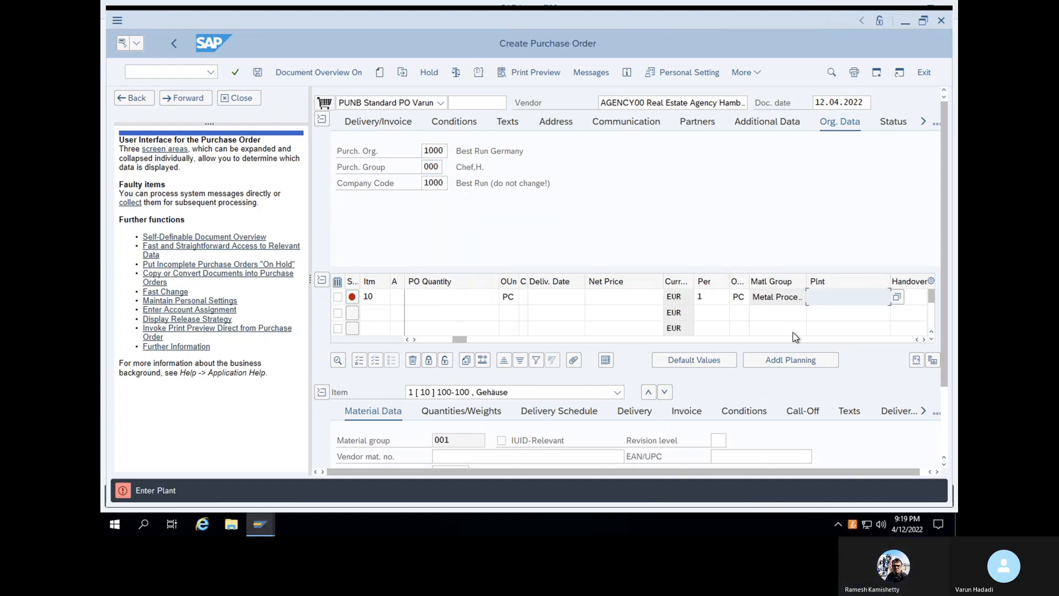
- Set the plant of item 10 to 1000 and its order quantity to 100
{"action": "left_click", "coordinate": [825, 303]}
{"action": "type", "text": "1000"}
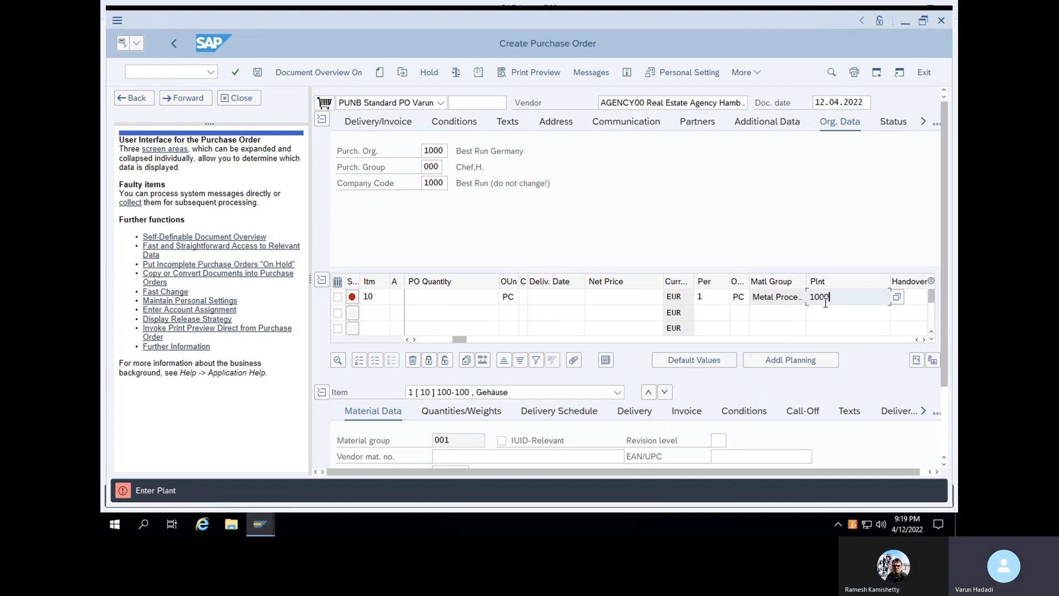
{"action": "key", "text": "Return"}
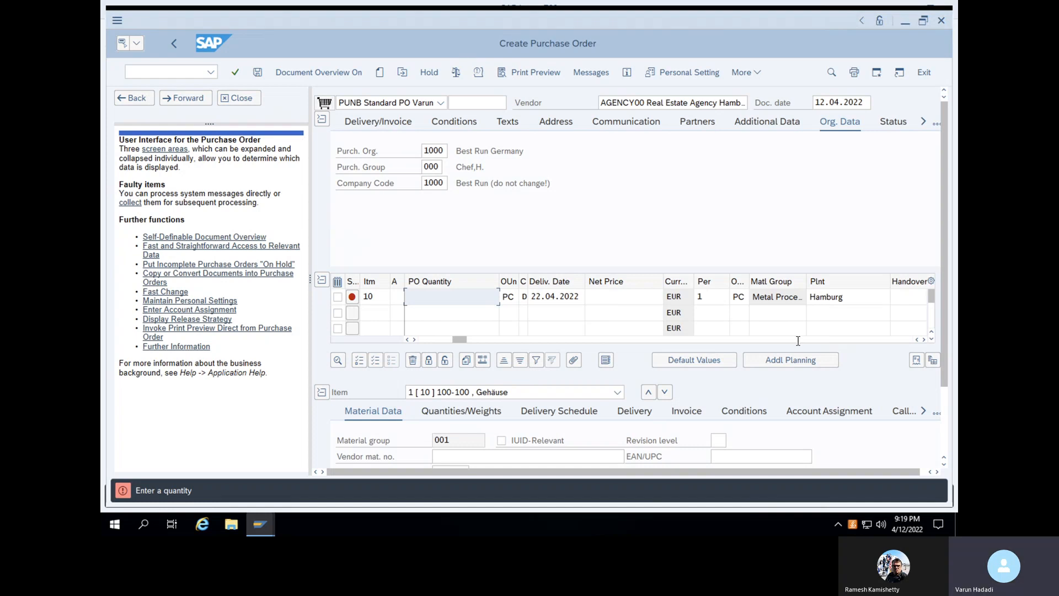
{"action": "left_click", "coordinate": [480, 297]}
{"action": "type", "text": "100"}
{"action": "key", "text": "Return"}
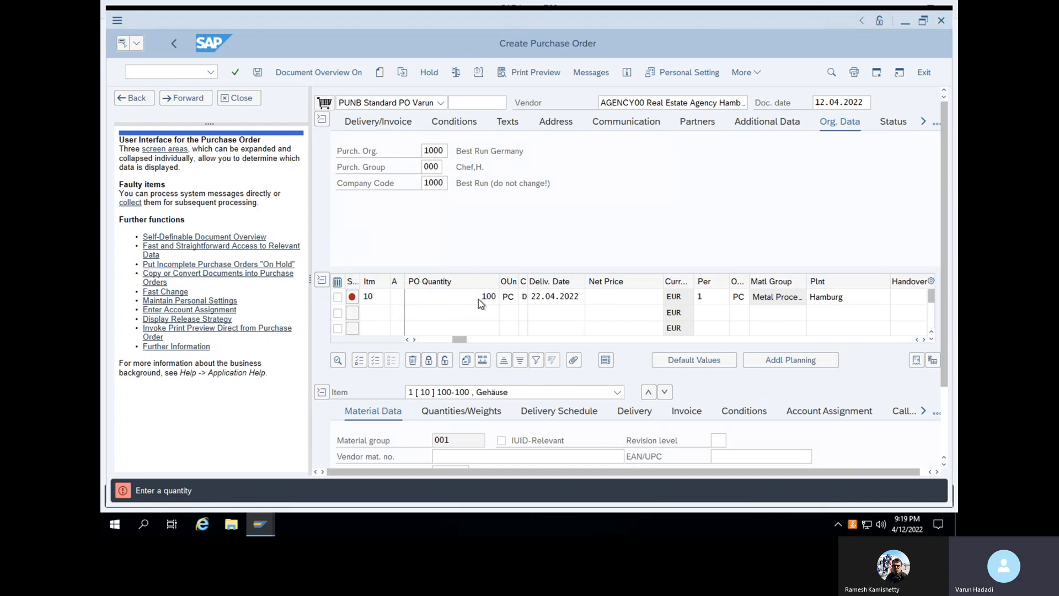
- Set the net price of item 10 to 200 EUR, check the entries and save the purchase order
{"action": "type", "text": "200"}
{"action": "key", "text": "Return"}
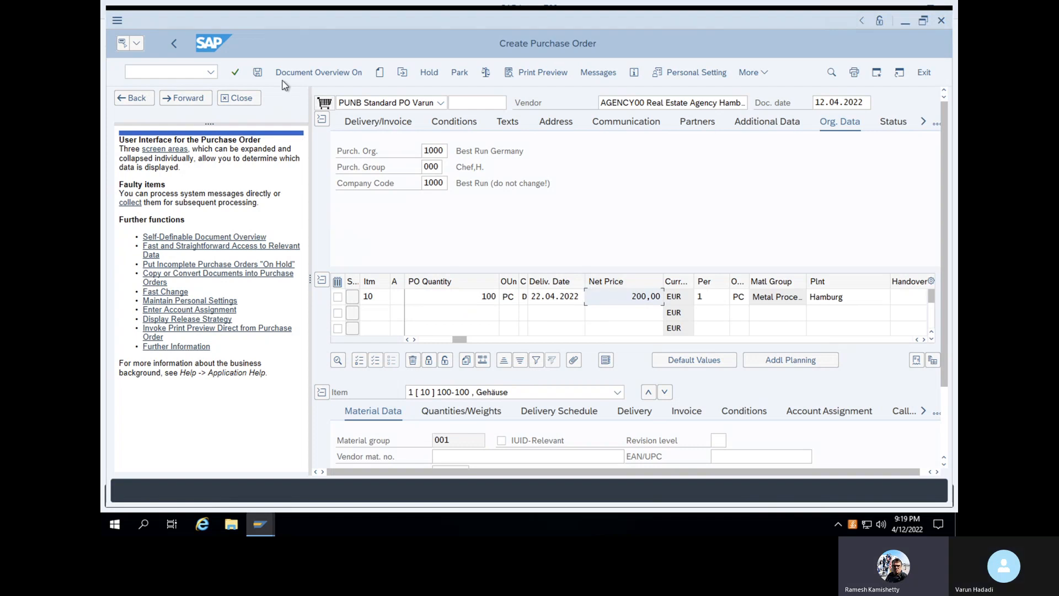
{"action": "left_click", "coordinate": [236, 73]}
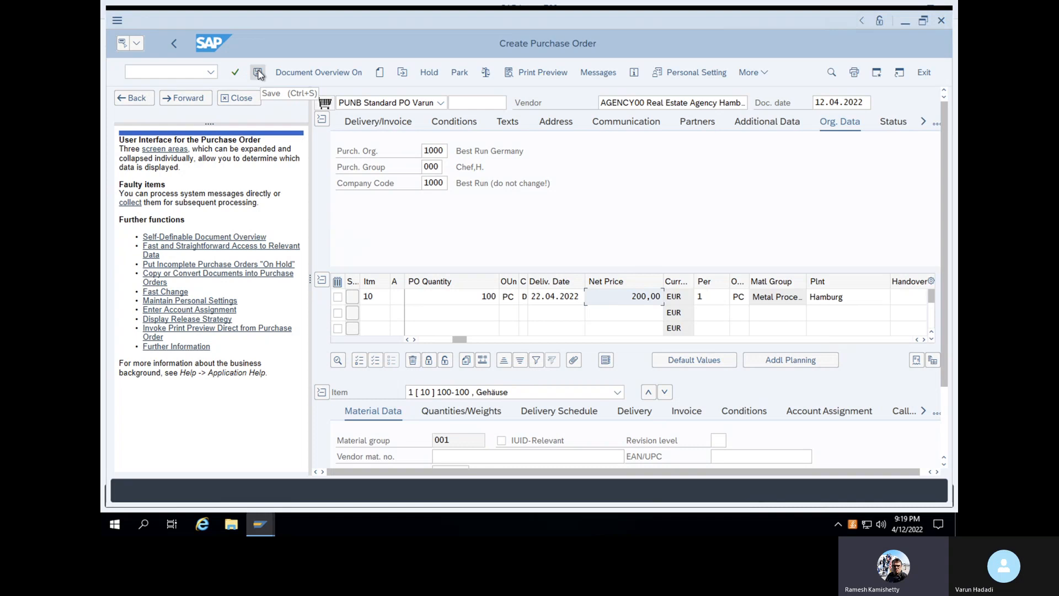
{"action": "left_click", "coordinate": [258, 74]}
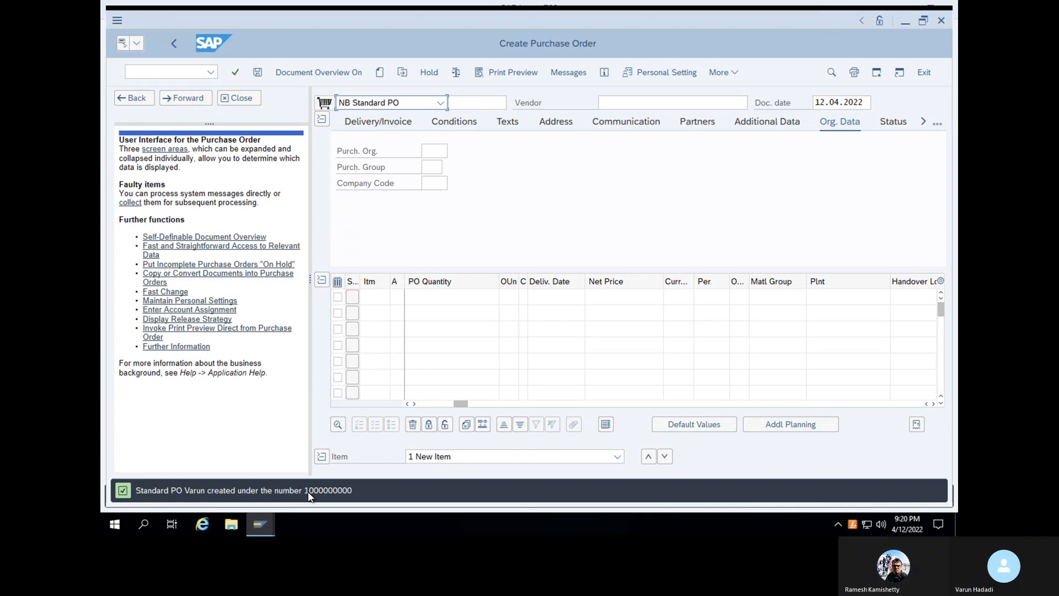
- Run transaction /NSPRO and open the SAP Reference IMG
{"action": "left_click", "coordinate": [184, 75]}
{"action": "type", "text": "/"}
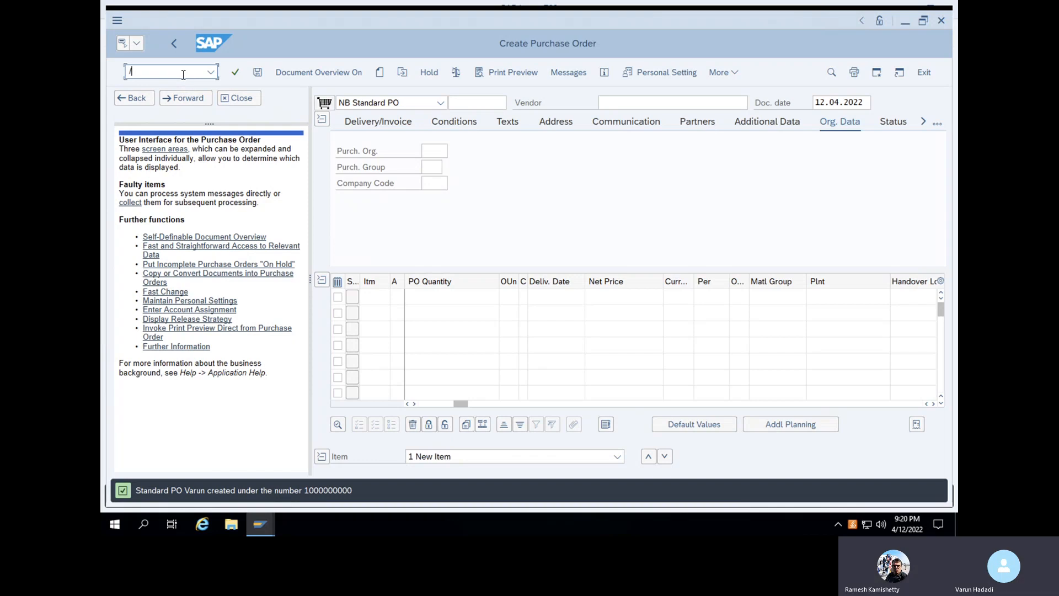
{"action": "type", "text": "NSPRO"}
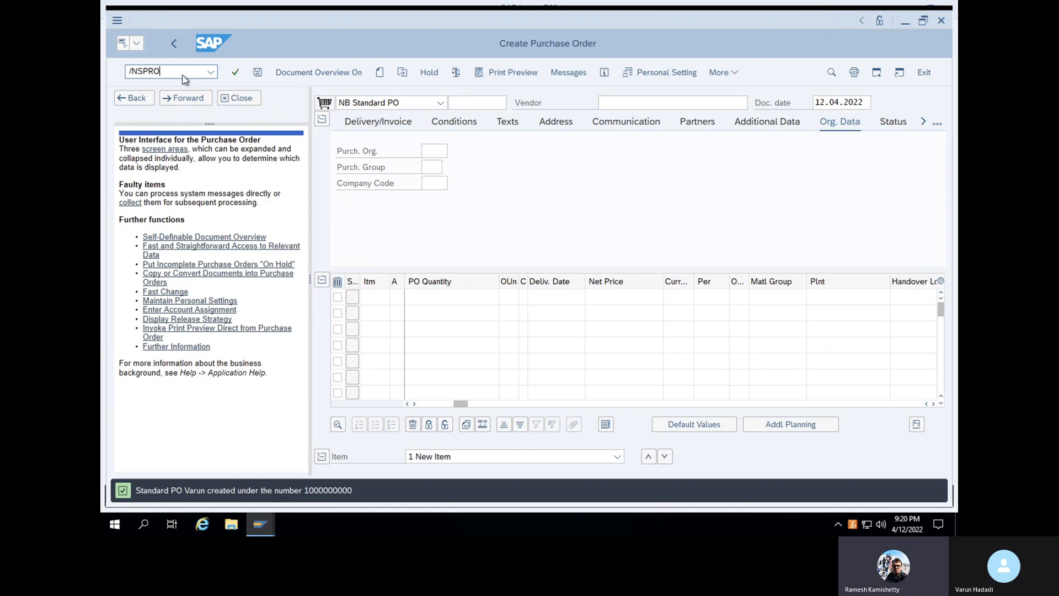
{"action": "key", "text": "Return"}
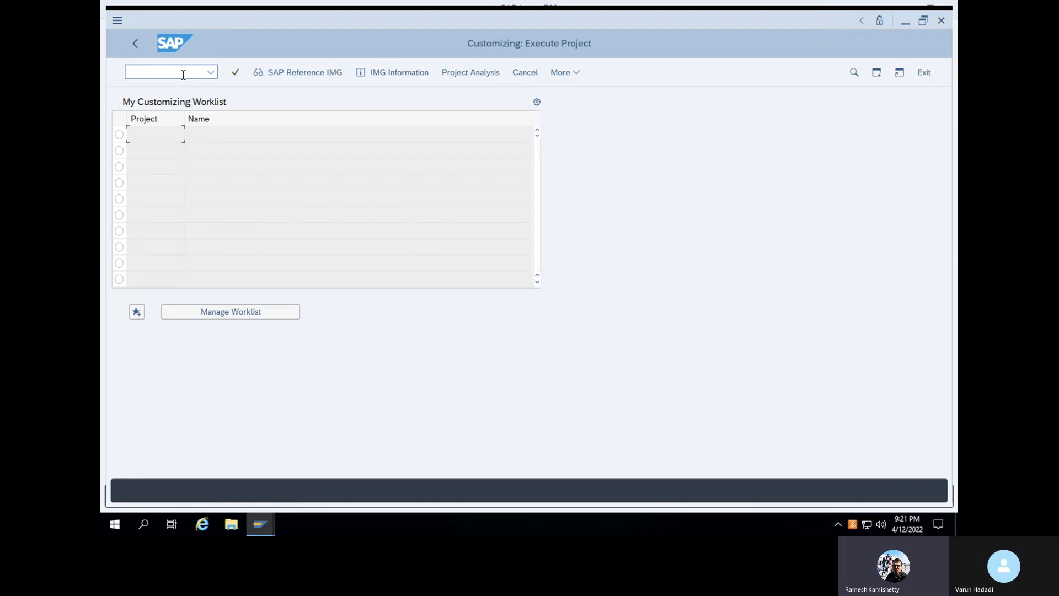
{"action": "left_click", "coordinate": [291, 73]}
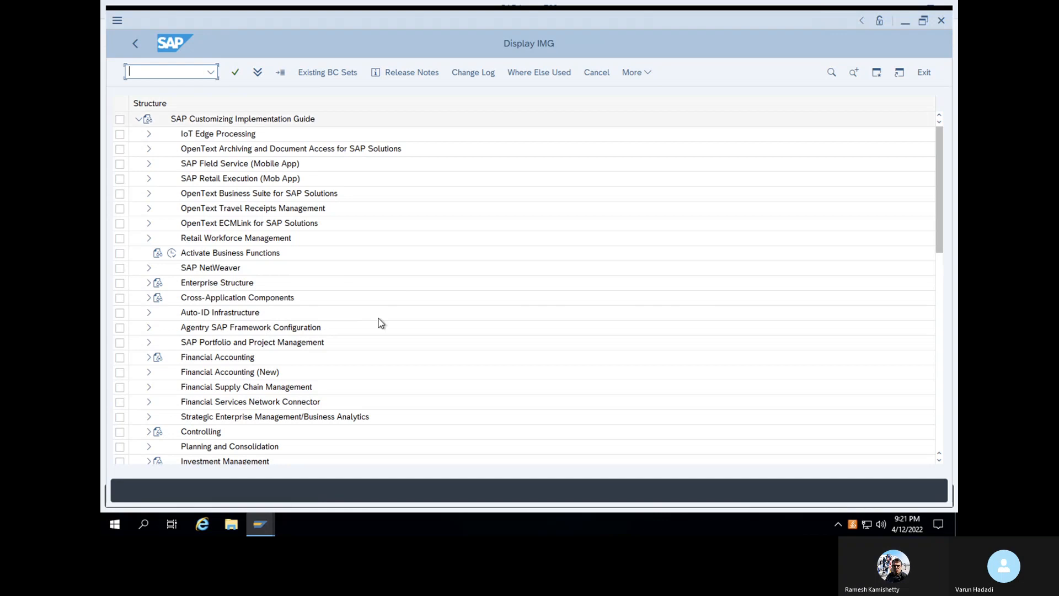
- Expand Materials Management, Purchasing and Purchase Order in the IMG down to the activities of Release Procedure for Purchase Orders
{"action": "scroll", "coordinate": [379, 323], "scroll_direction": "down", "scroll_amount": 2}
{"action": "scroll", "coordinate": [379, 322], "scroll_direction": "down", "scroll_amount": 5}
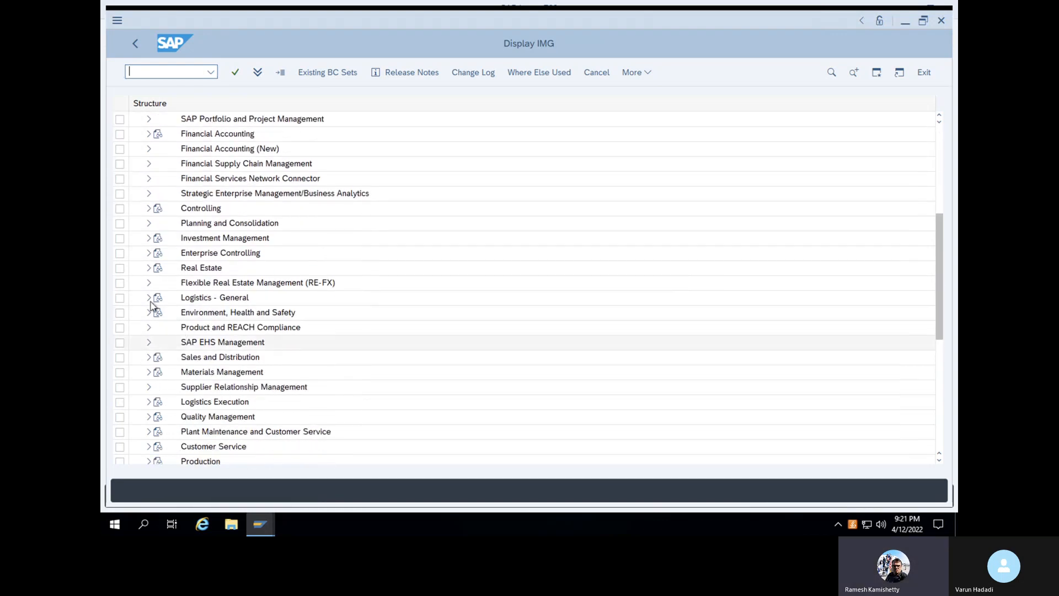
{"action": "left_click", "coordinate": [148, 372]}
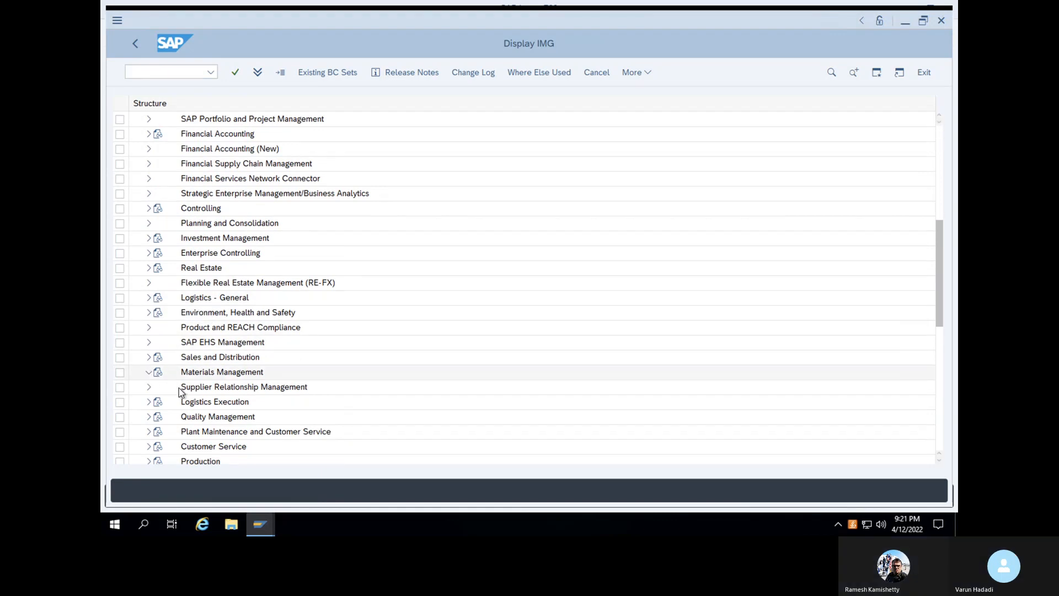
{"action": "left_click", "coordinate": [158, 358]}
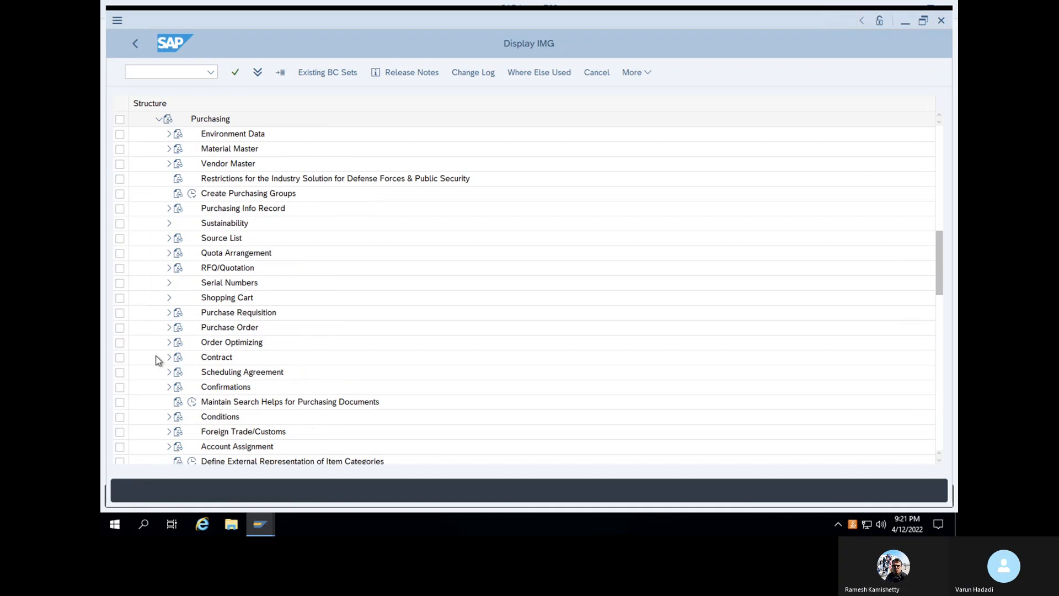
{"action": "left_click", "coordinate": [168, 329]}
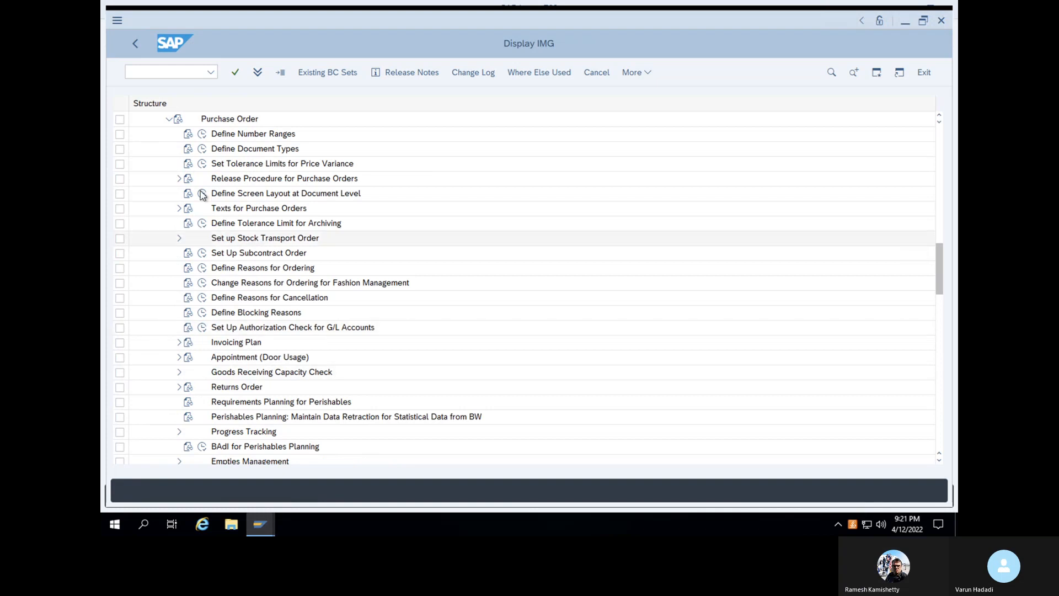
{"action": "left_click", "coordinate": [179, 181]}
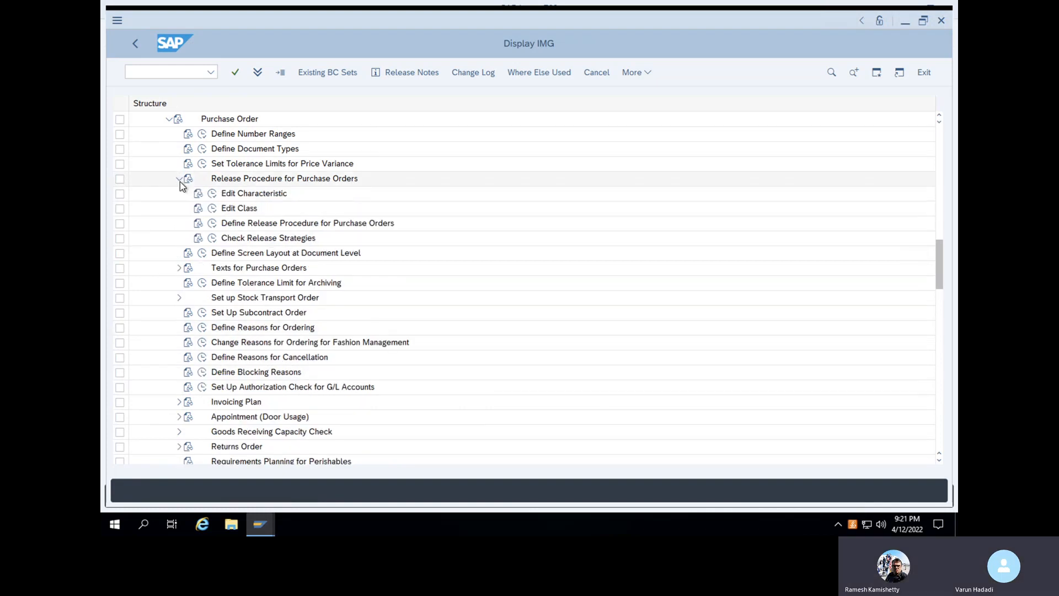
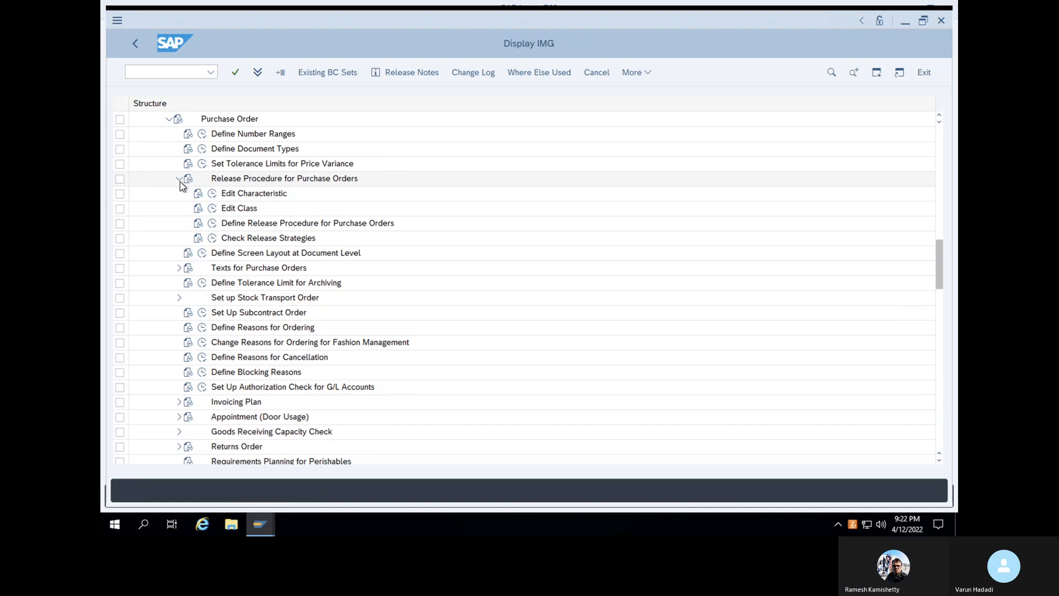
- Open the Edit Characteristic activity and enter VN_PO as the characteristic name
{"action": "left_click", "coordinate": [213, 194]}
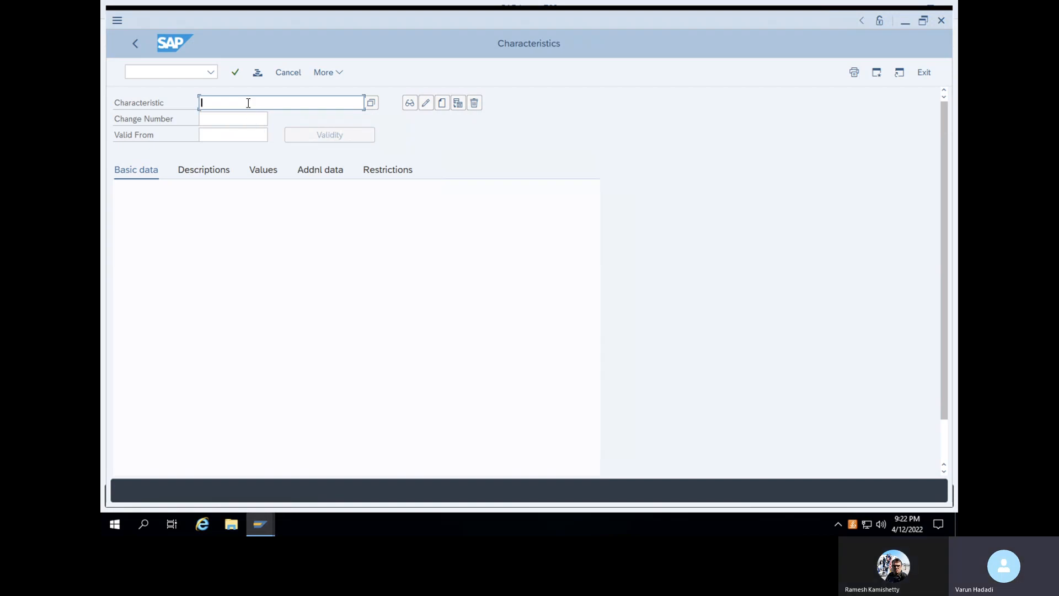
{"action": "type", "text": "VN"}
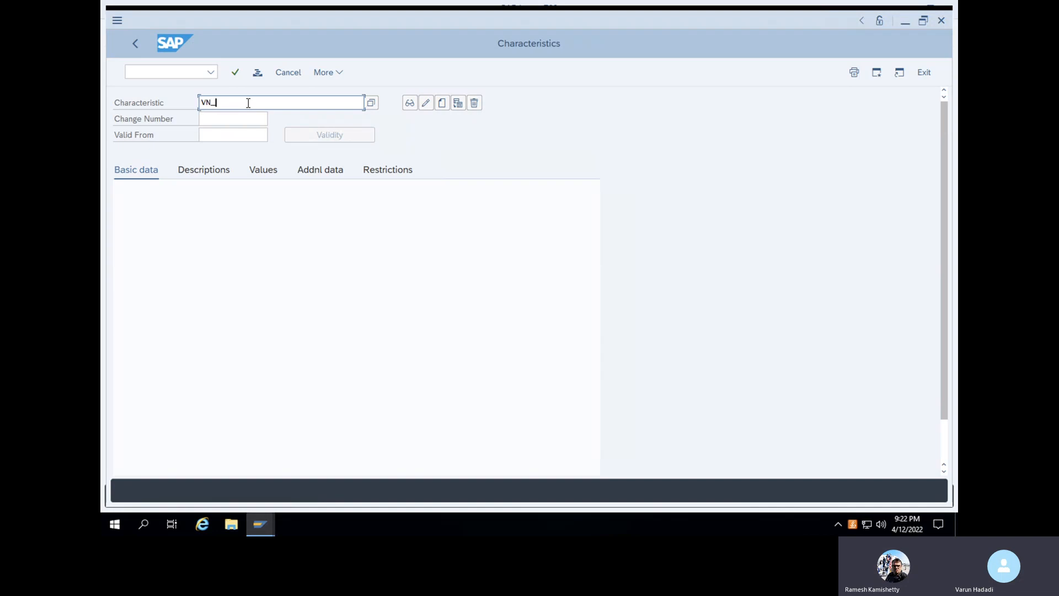
{"action": "type", "text": "_PO"}
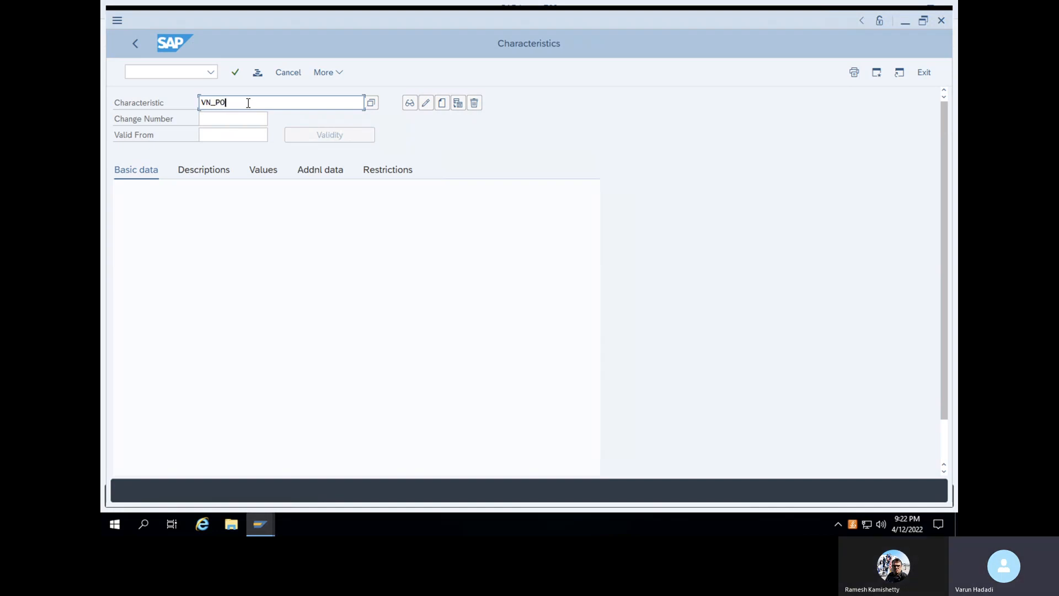
{"action": "left_click", "coordinate": [235, 74]}
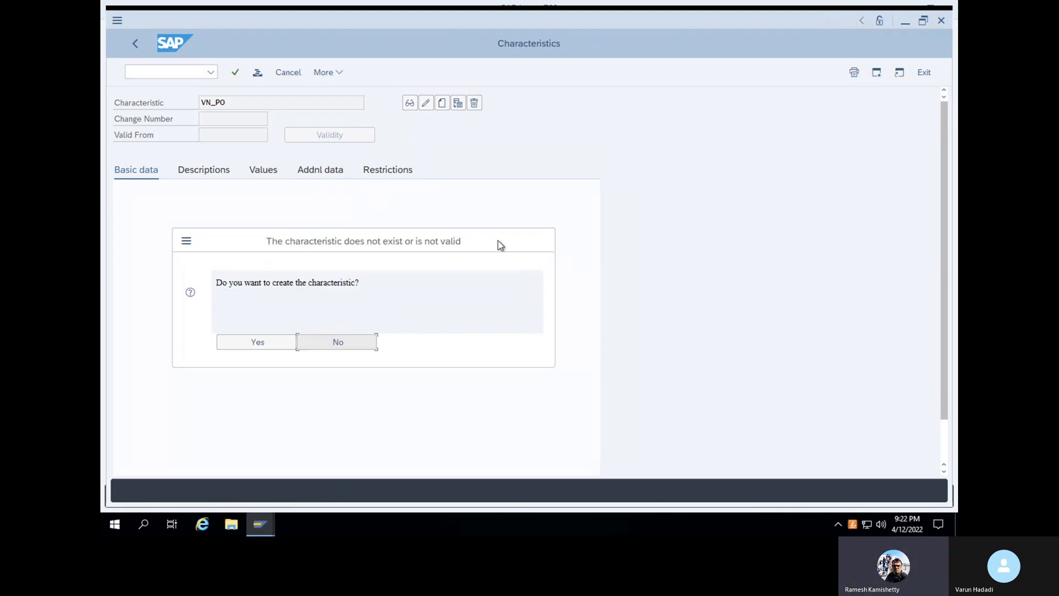
{"action": "left_click", "coordinate": [334, 342]}
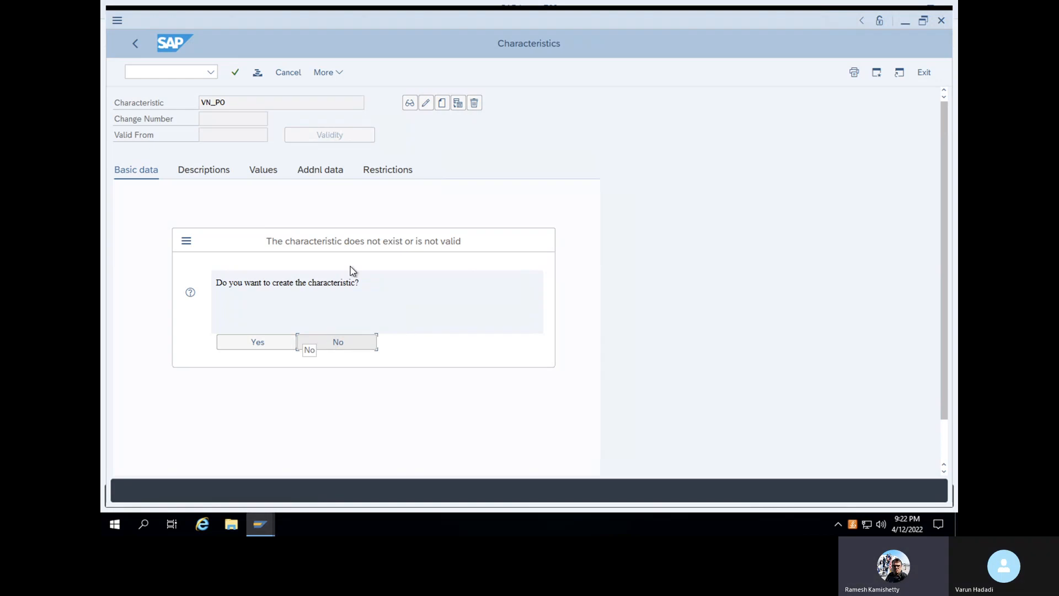
{"action": "left_click", "coordinate": [426, 104]}
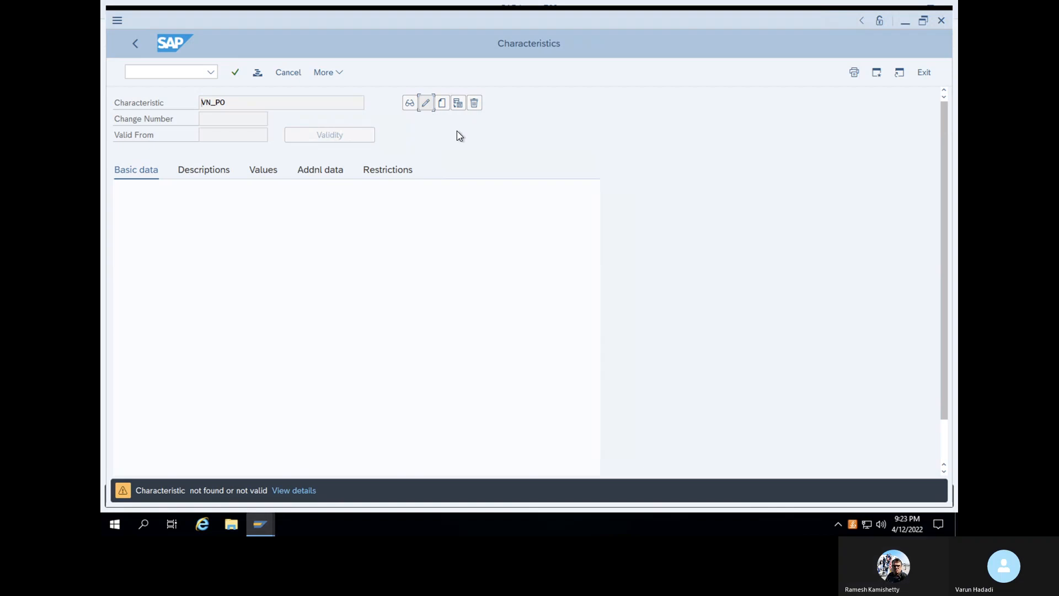
{"action": "left_click", "coordinate": [443, 104]}
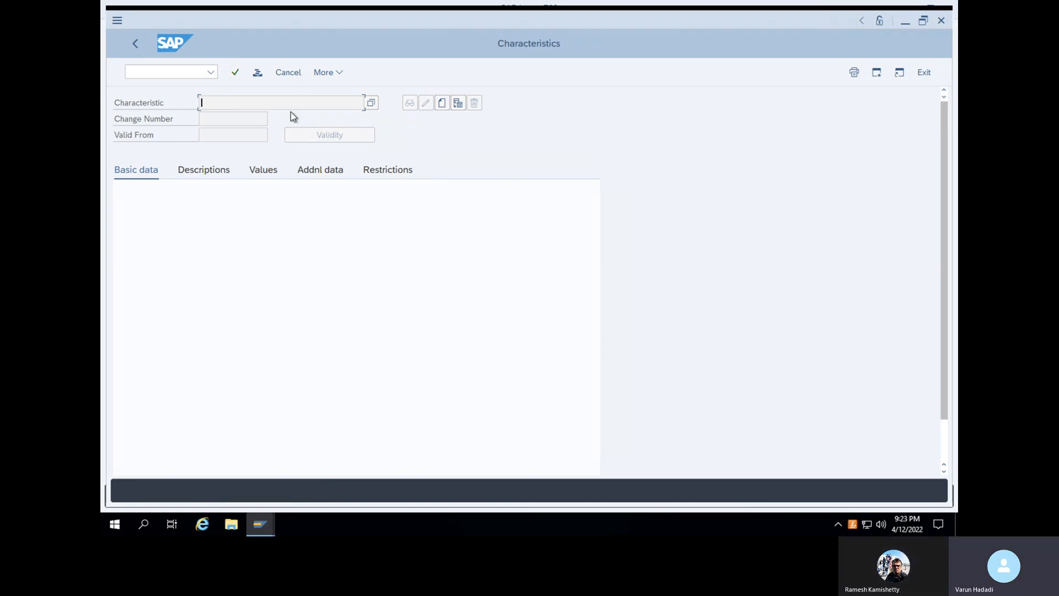
{"action": "left_click", "coordinate": [235, 74]}
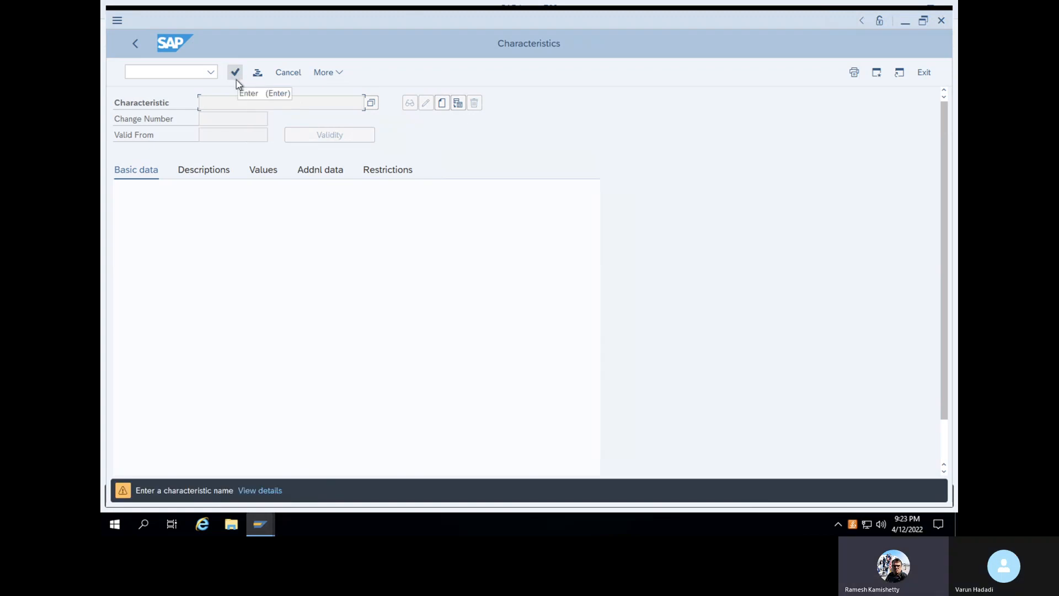
{"action": "left_click", "coordinate": [137, 48]}
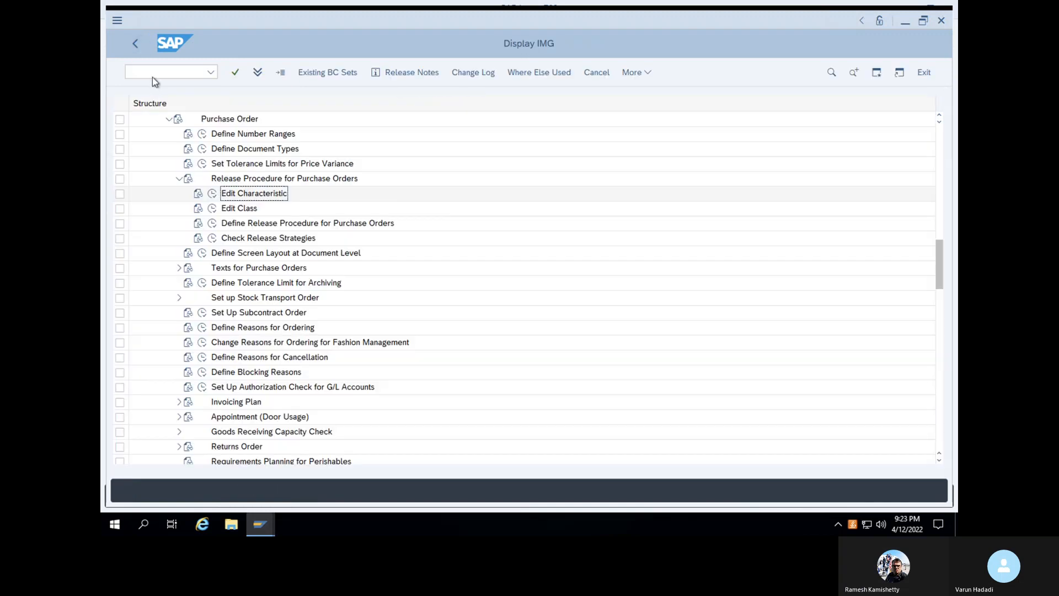
- Reopen Edit Characteristic, create the new characteristic VN_PO and enter a release description in its basic data
{"action": "double_click", "coordinate": [220, 194]}
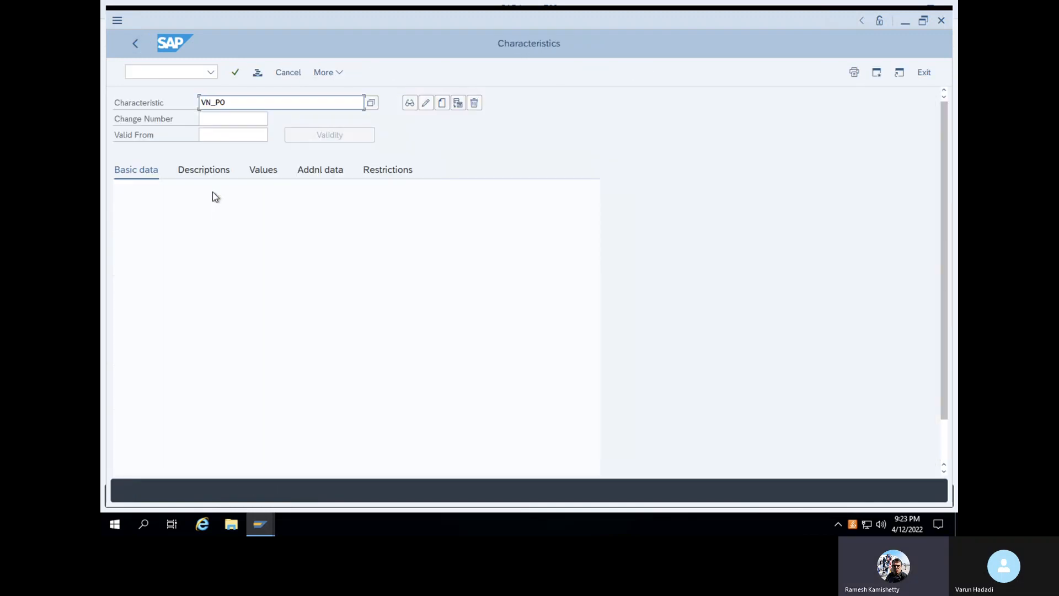
{"action": "left_click", "coordinate": [443, 104]}
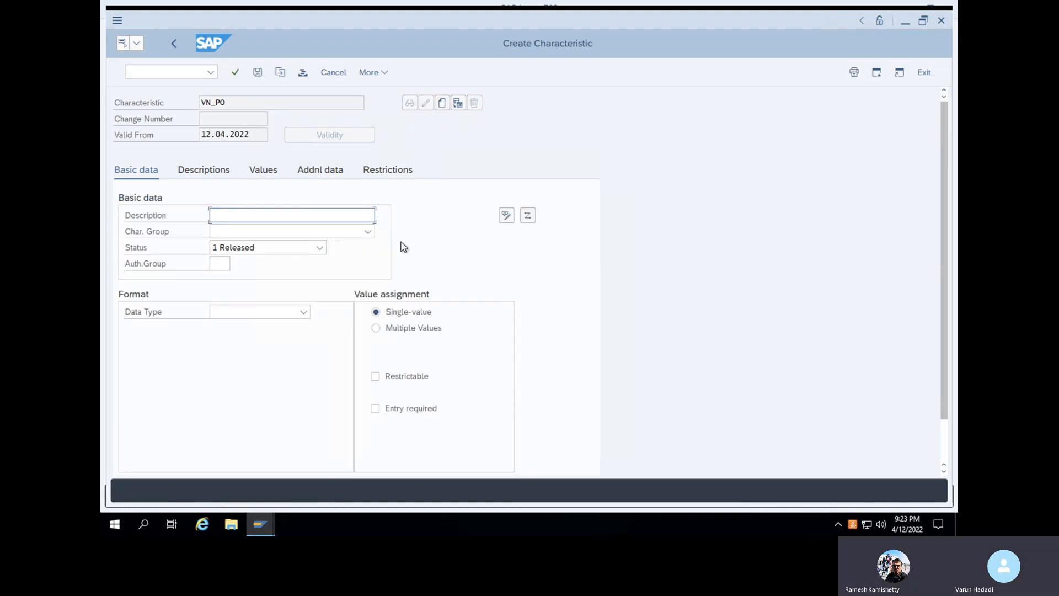
{"action": "left_click", "coordinate": [346, 217]}
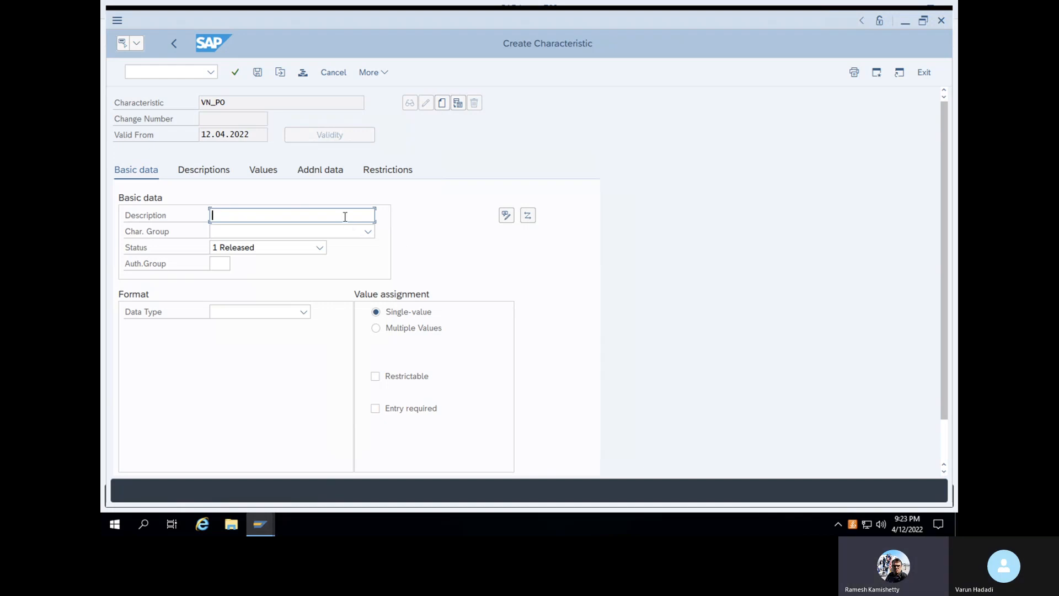
{"action": "type", "text": "Varun release"}
- Enter CEKKO as the reference table name in the additional data of characteristic VN_PO
{"action": "left_click", "coordinate": [310, 175]}
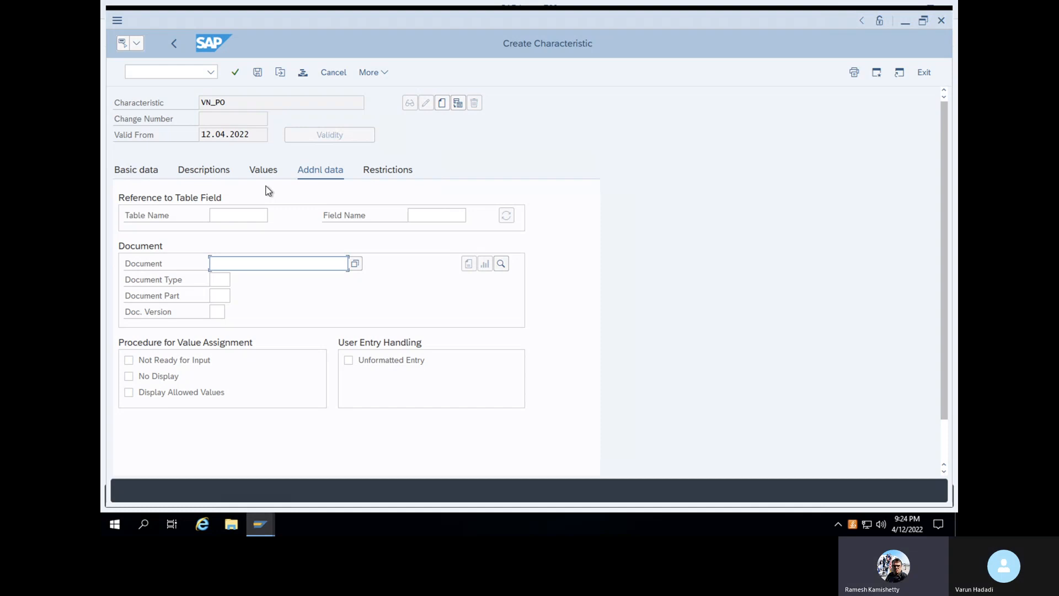
{"action": "left_click", "coordinate": [213, 216]}
{"action": "type", "text": "EKKO"}
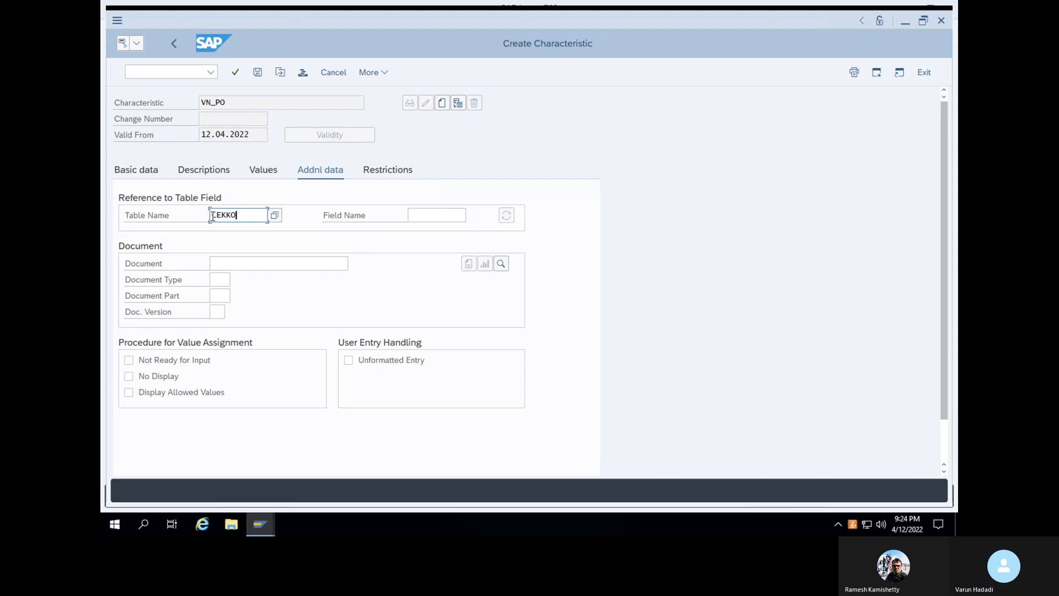
{"action": "key", "text": "Return"}
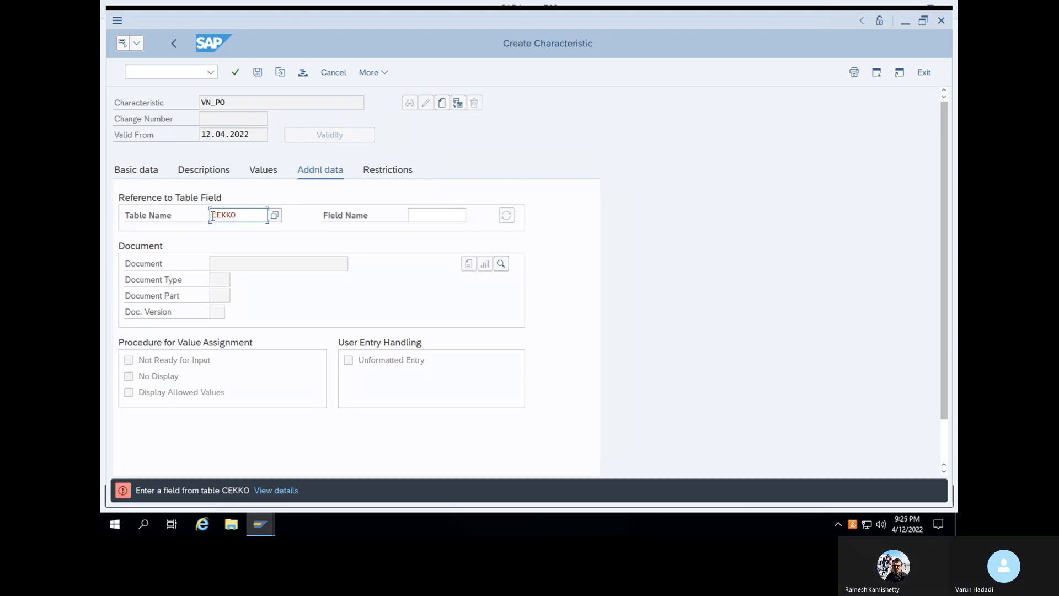
- Search the repository for the available fields of table CEKKO, then close the search
{"action": "left_click", "coordinate": [459, 210]}
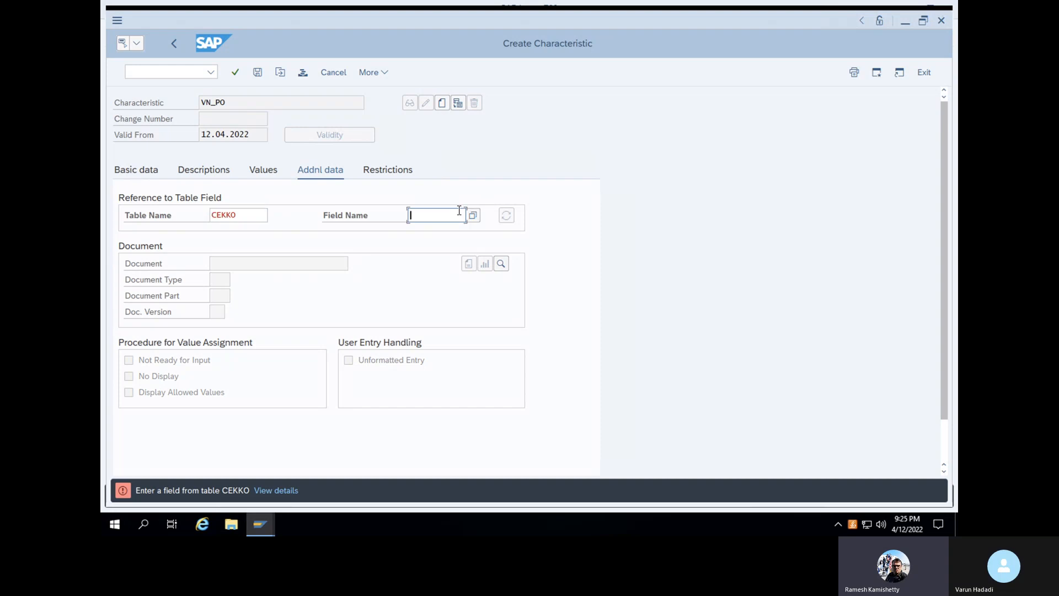
{"action": "left_click", "coordinate": [473, 216]}
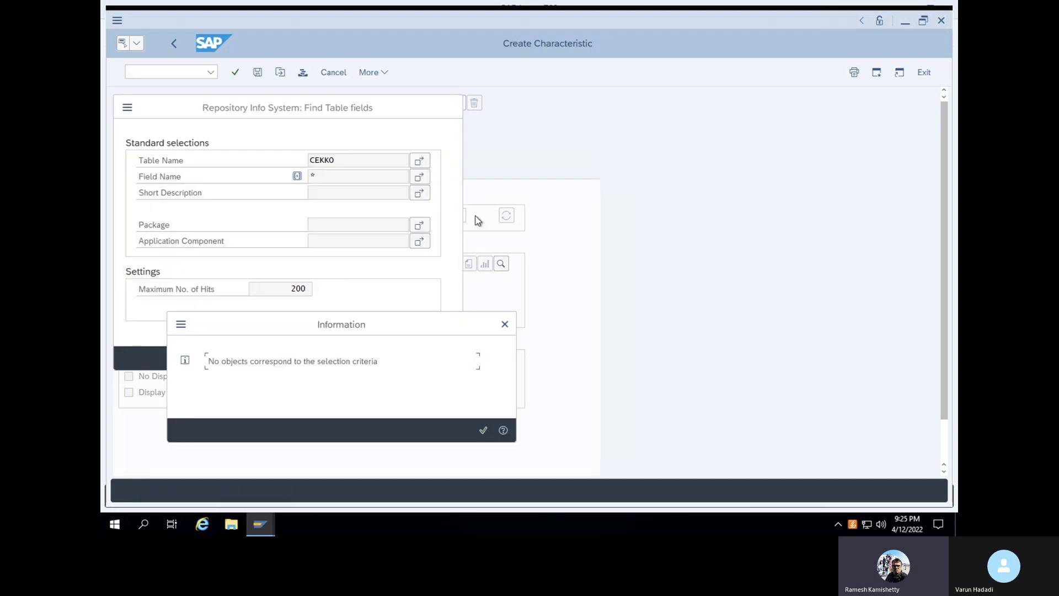
{"action": "left_click", "coordinate": [482, 430]}
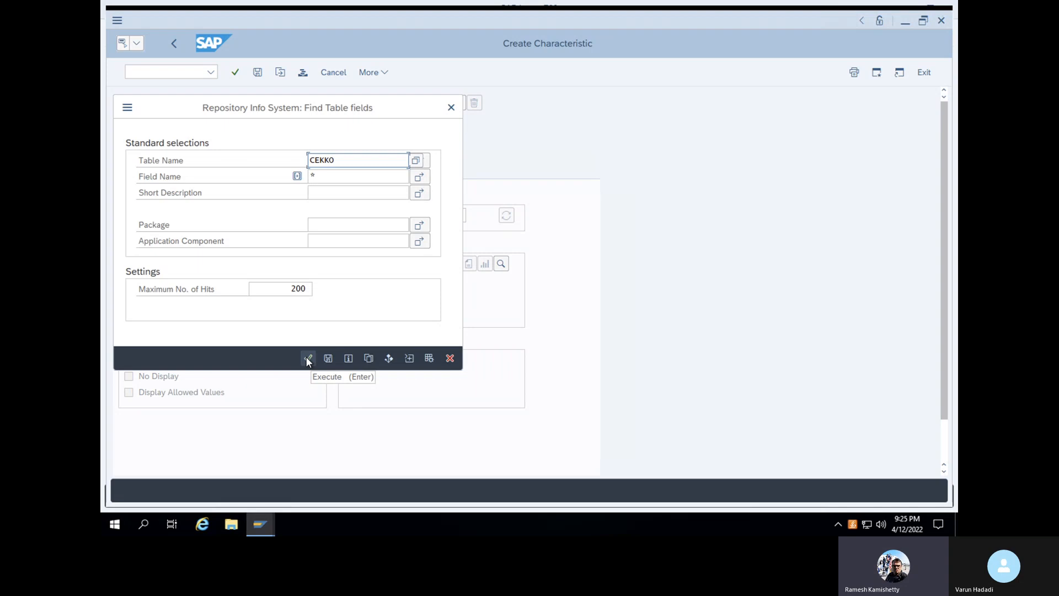
{"action": "left_click", "coordinate": [308, 360]}
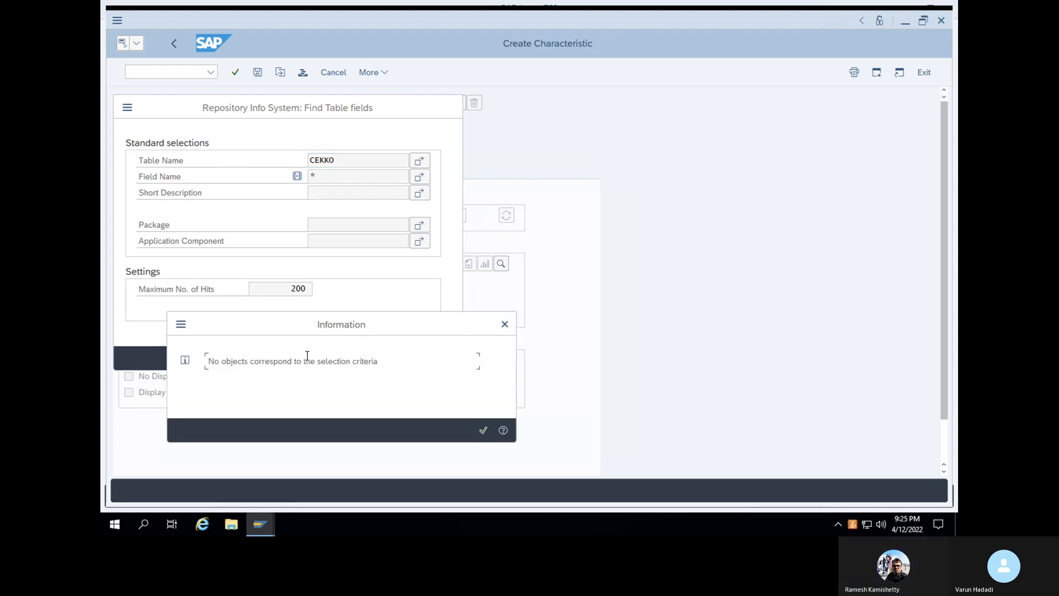
{"action": "left_click", "coordinate": [504, 324]}
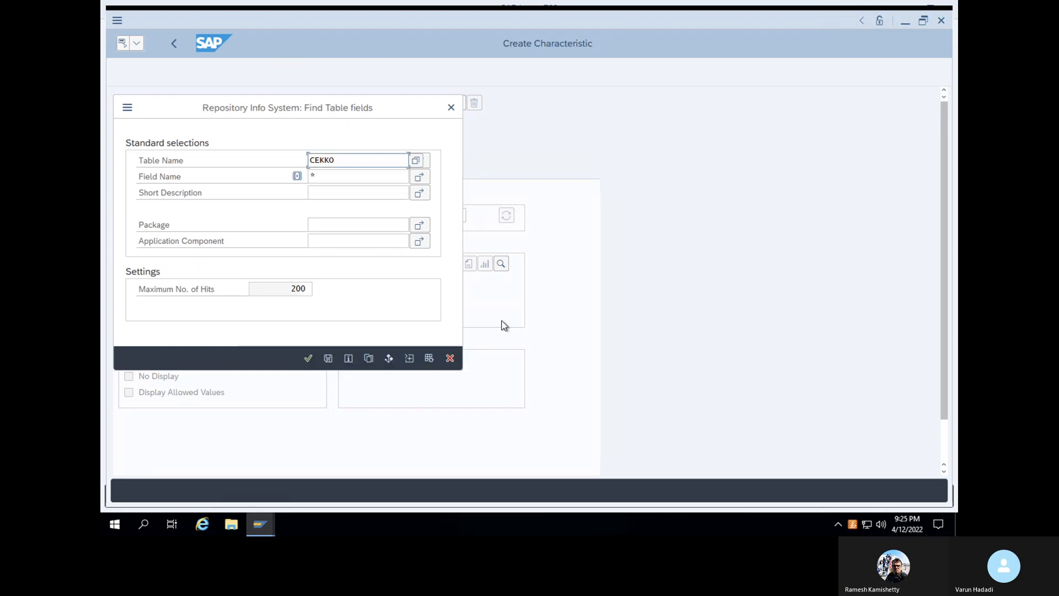
{"action": "left_click", "coordinate": [450, 359]}
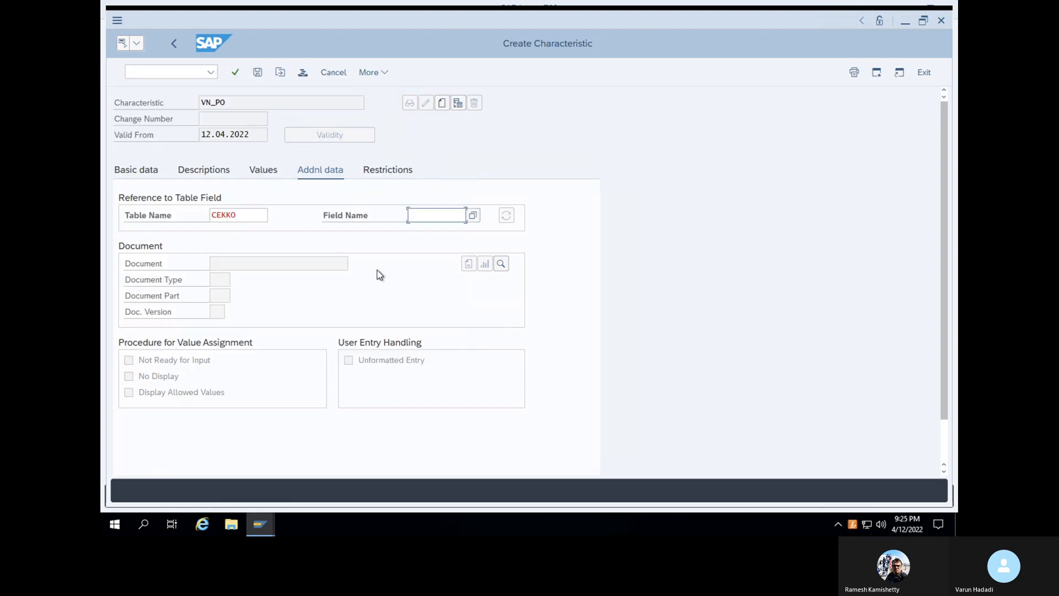
- Set the reference field name for table CEKKO to BSART and confirm the table reference
{"action": "left_click", "coordinate": [222, 279]}
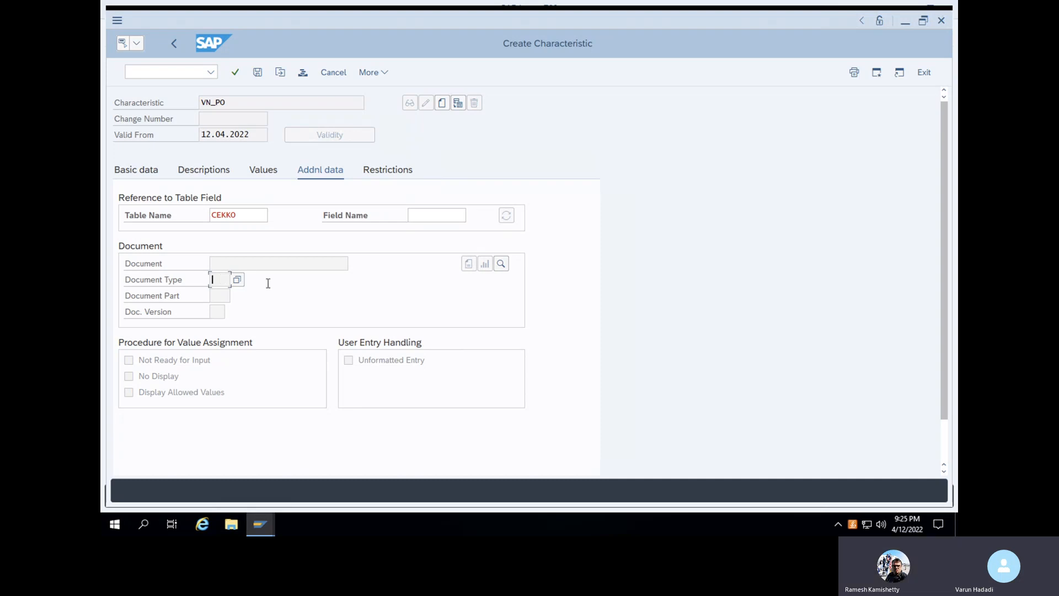
{"action": "left_click", "coordinate": [438, 214]}
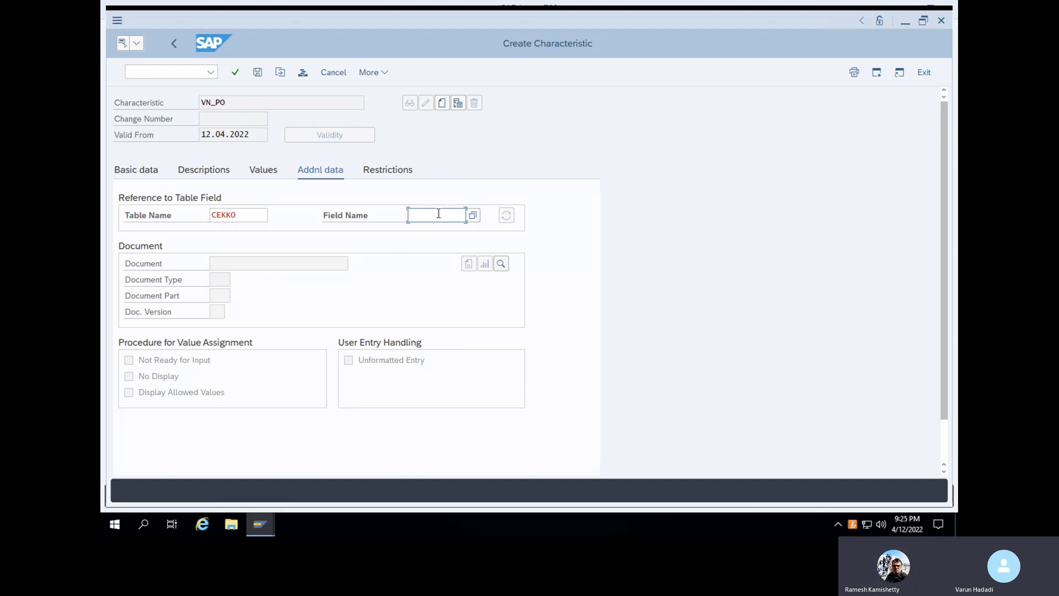
{"action": "type", "text": "B"}
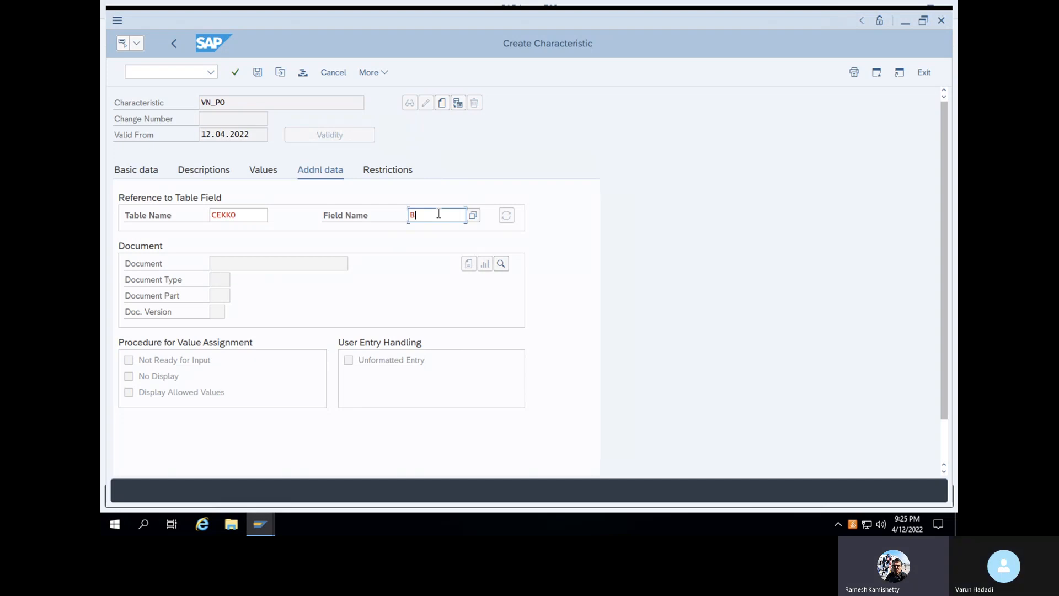
{"action": "type", "text": "SART"}
{"action": "key", "text": "Return"}
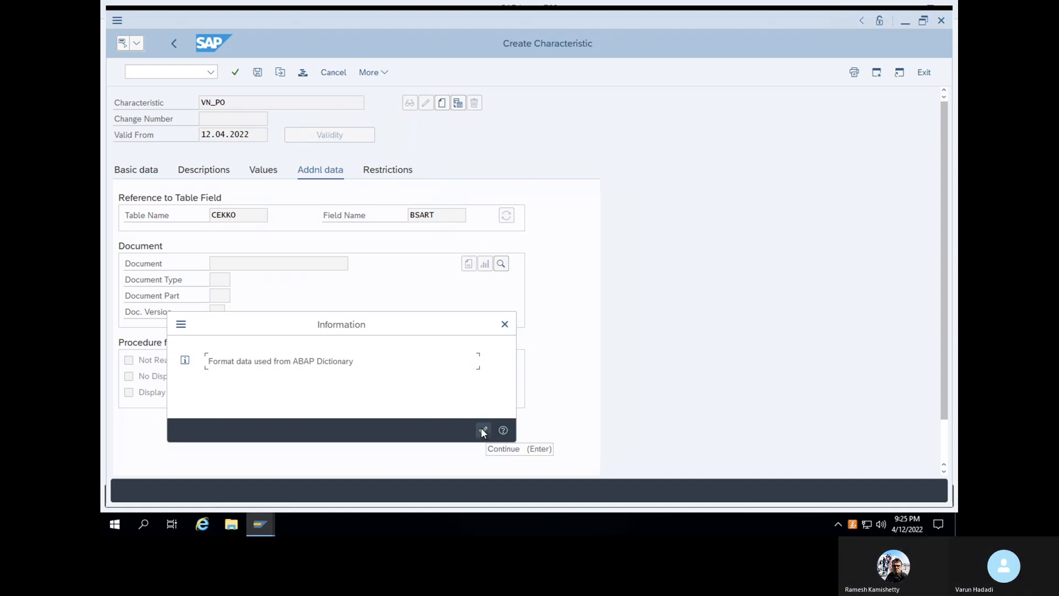
- Acknowledge the use of ABAP Dictionary format data and save characteristic VN_PO
{"action": "left_click", "coordinate": [482, 430]}
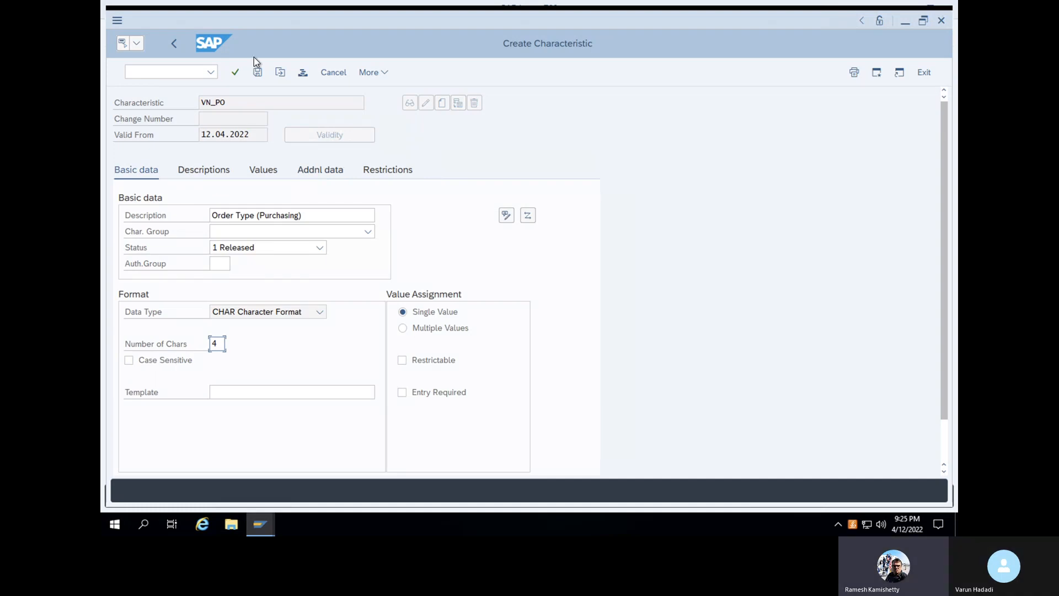
{"action": "left_click", "coordinate": [257, 73]}
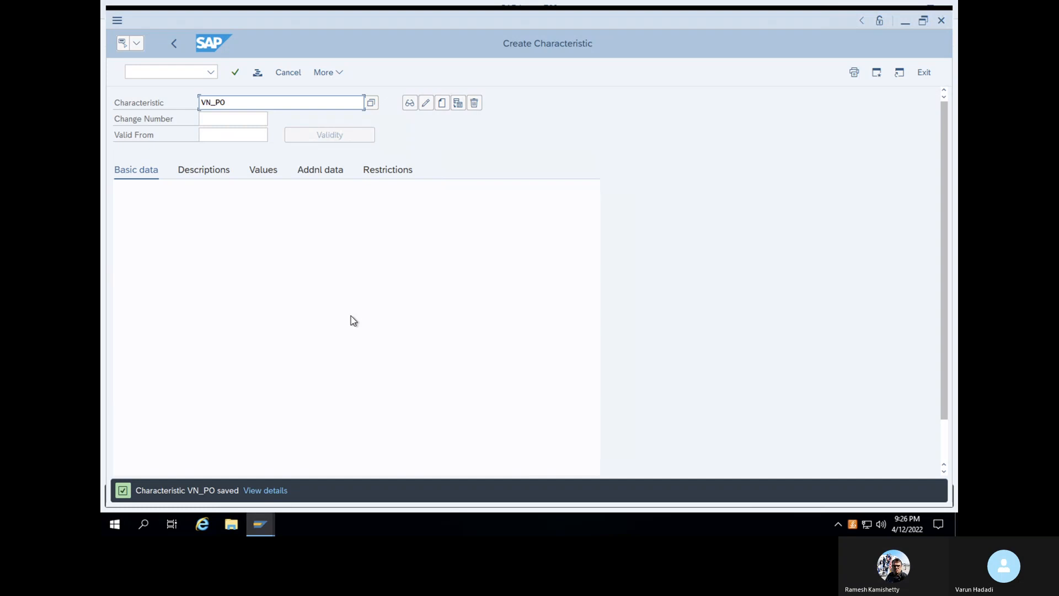
- Open a new session, start transaction SE11 and display the components of structure CEKKO in the ABAP Dictionary
{"action": "left_click", "coordinate": [150, 69]}
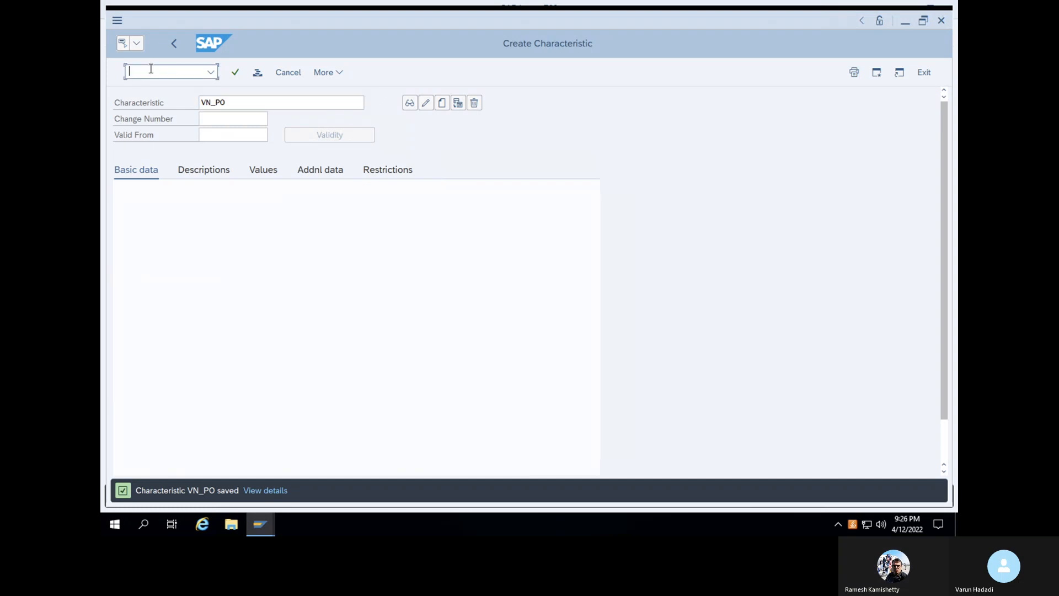
{"action": "type", "text": "/o"}
{"action": "key", "text": "Return"}
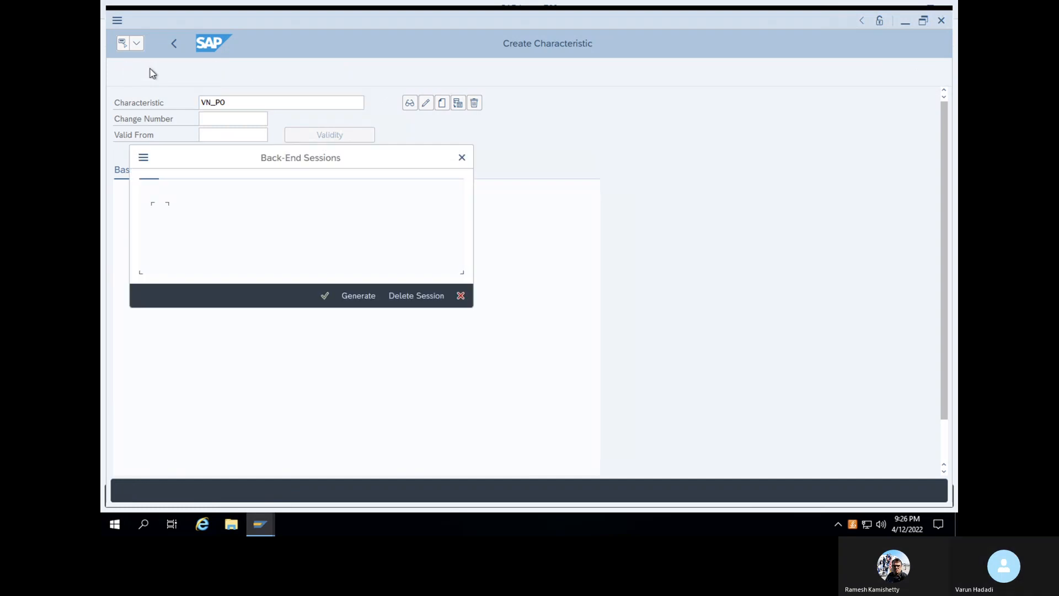
{"action": "left_click", "coordinate": [351, 298]}
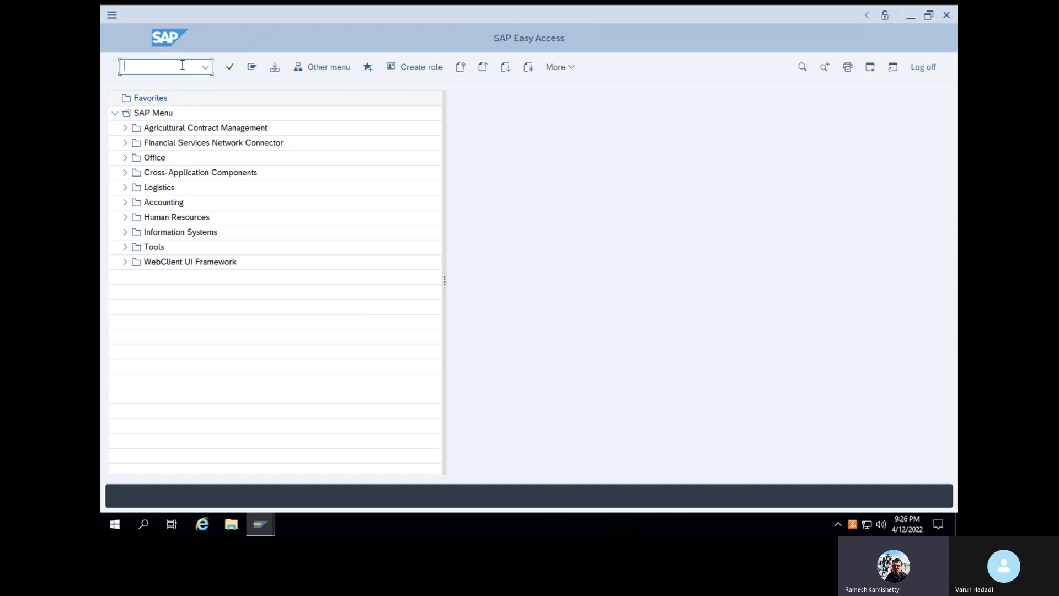
{"action": "type", "text": "SE11"}
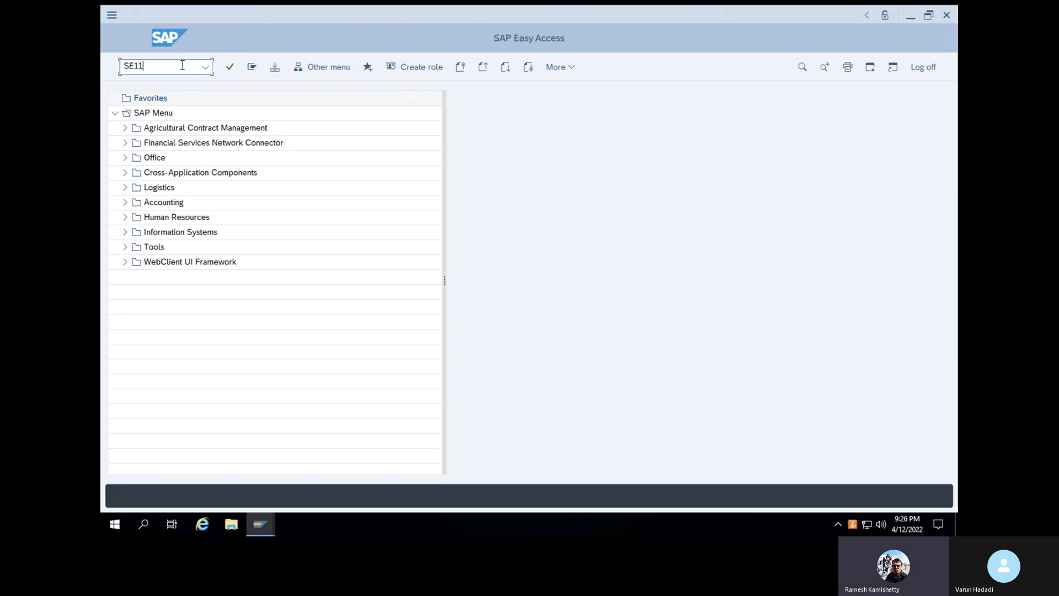
{"action": "key", "text": "Return"}
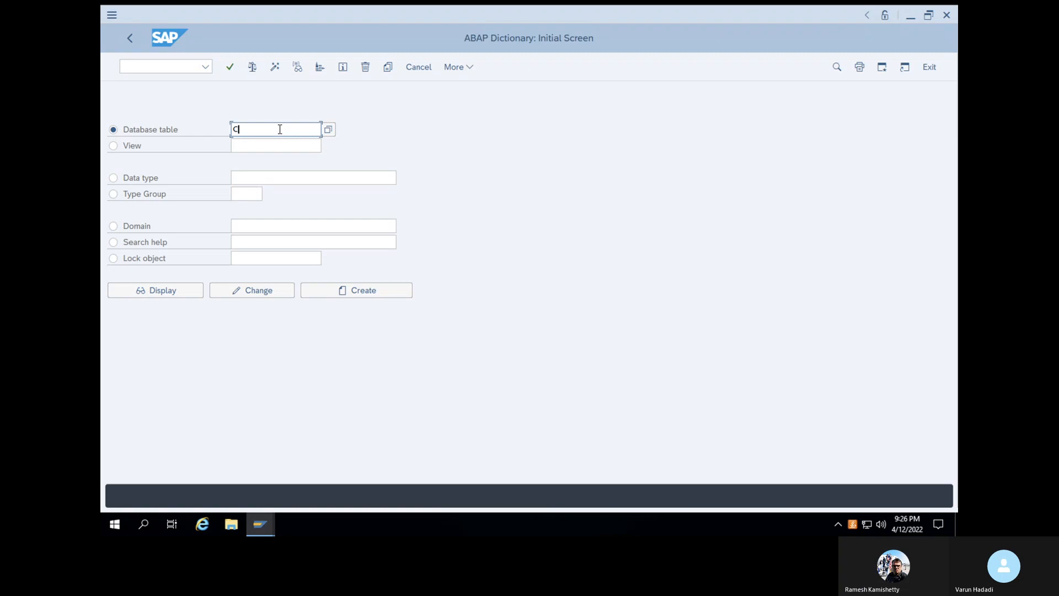
{"action": "type", "text": "CEKKO"}
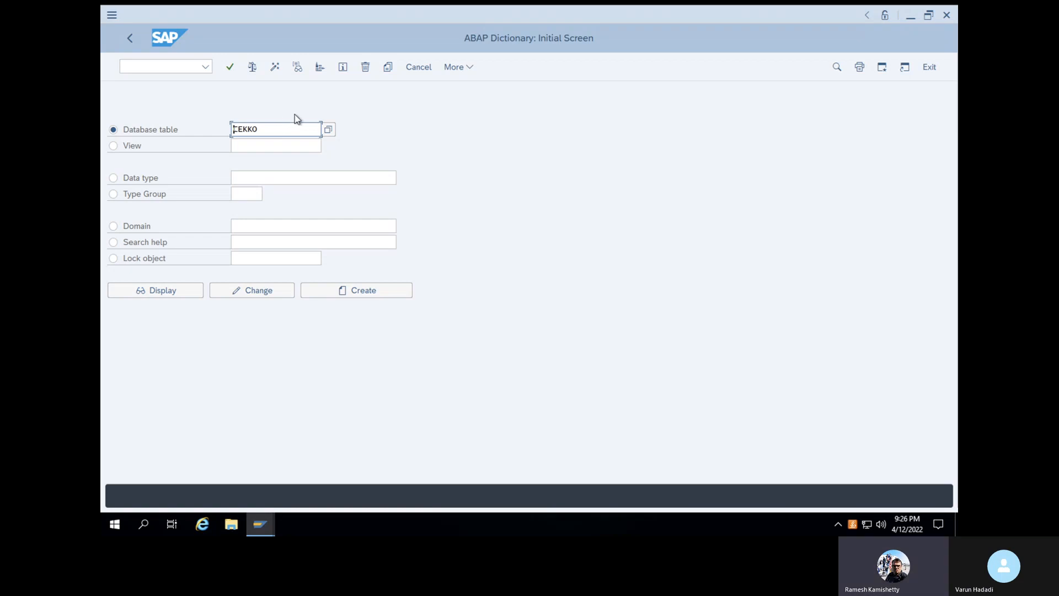
{"action": "left_click", "coordinate": [167, 290]}
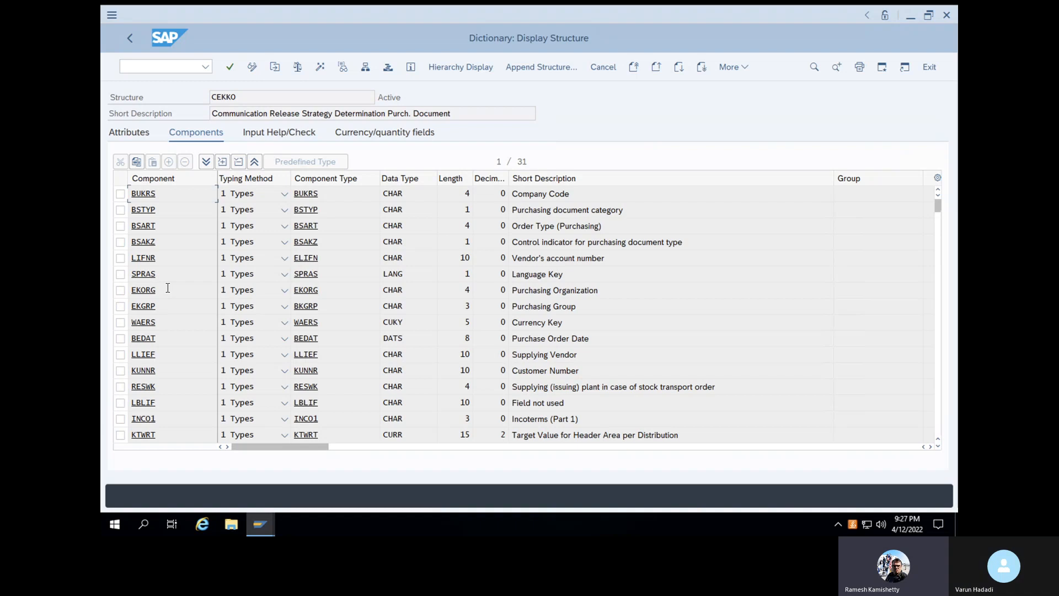
- Return to the characteristic session, exit to the IMG and open Edit Class under Release Procedure for Purchase Orders
{"action": "left_click", "coordinate": [260, 532]}
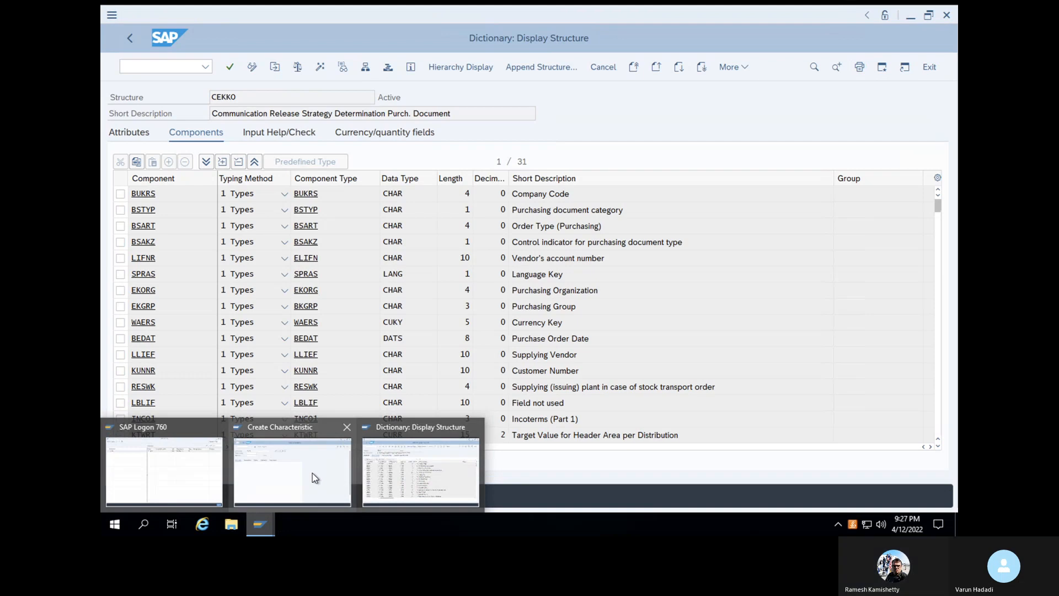
{"action": "left_click", "coordinate": [311, 496]}
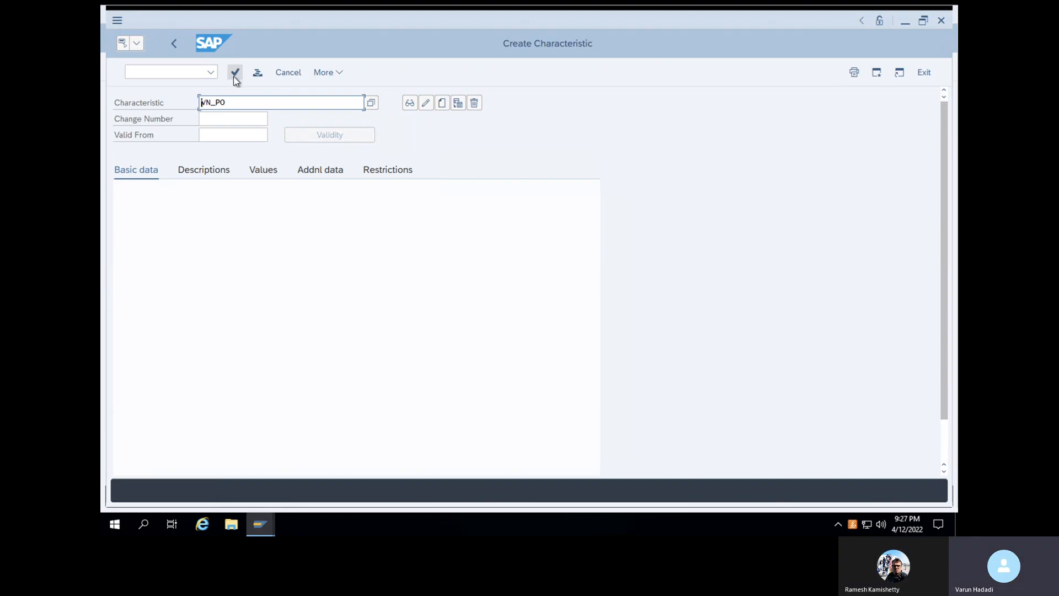
{"action": "left_click", "coordinate": [174, 72]}
{"action": "left_click", "coordinate": [174, 44]}
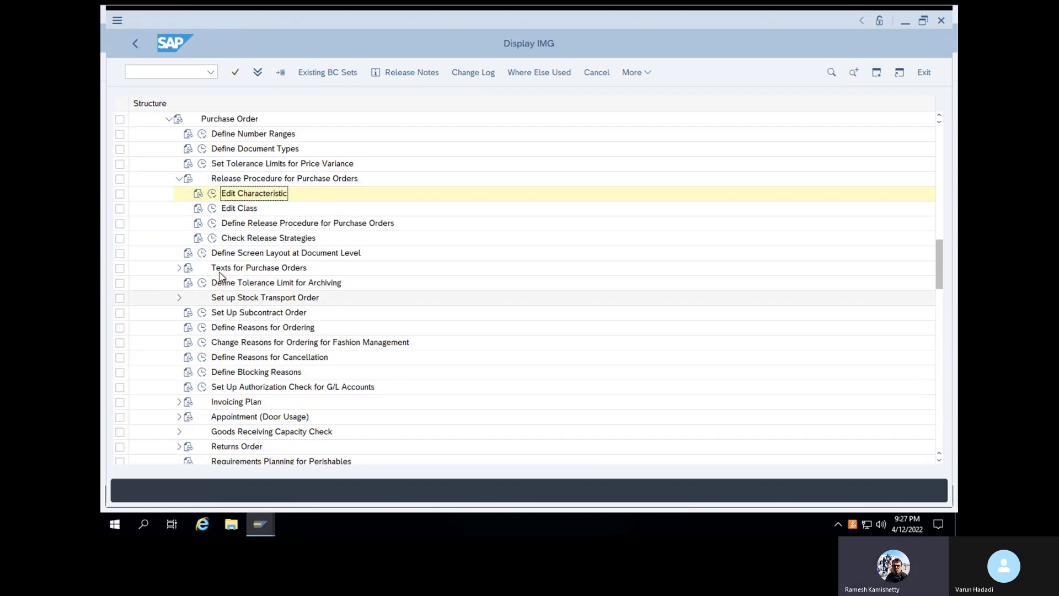
{"action": "left_click", "coordinate": [213, 212]}
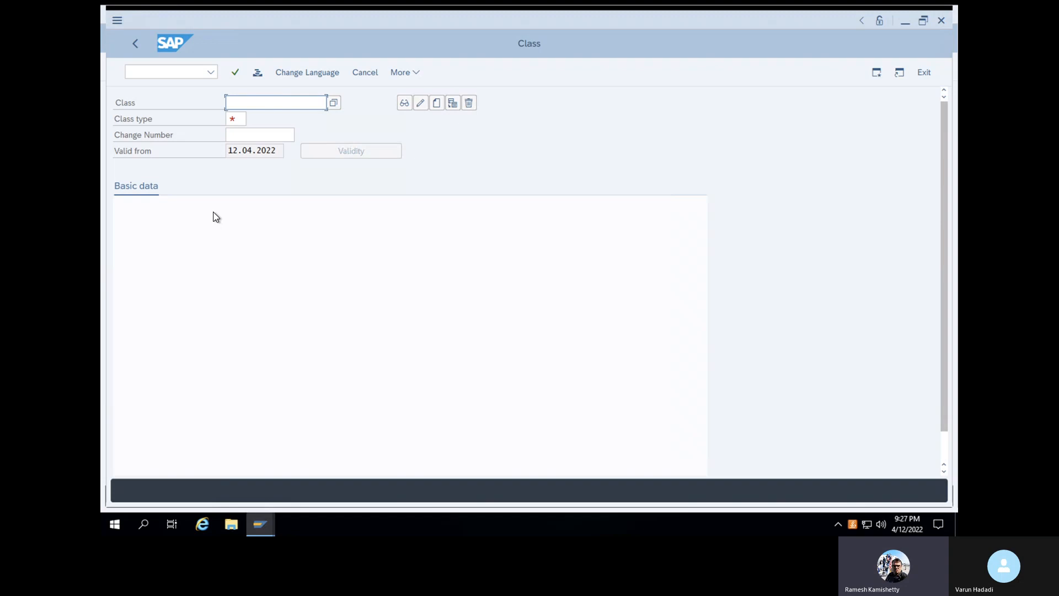
- Enter VN_PO as the class name and select class type 032 Release strategy from the available class types
{"action": "left_click", "coordinate": [267, 106]}
{"action": "type", "text": "VN"}
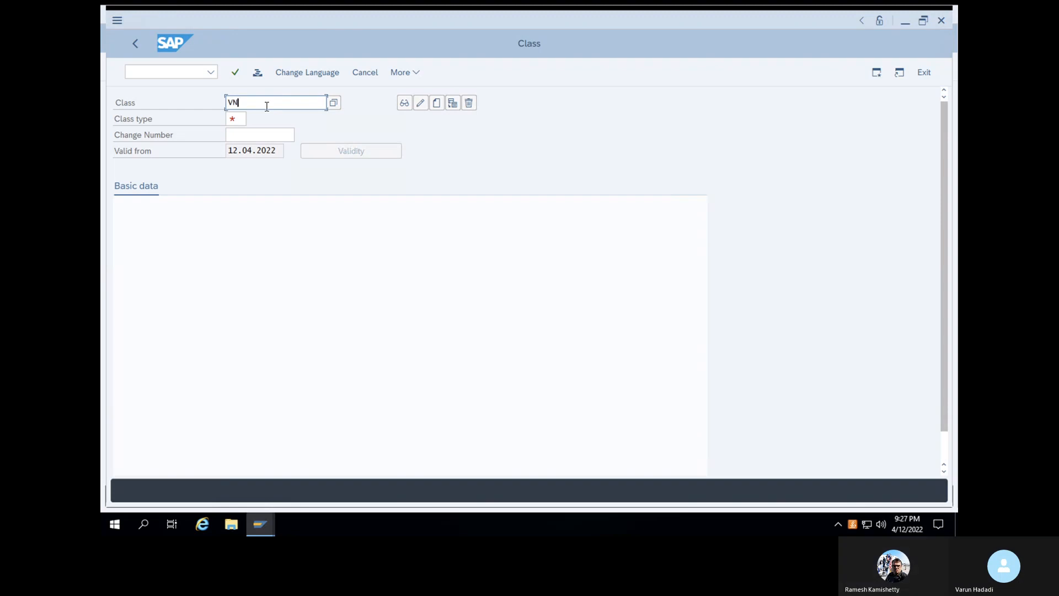
{"action": "type", "text": "_PO"}
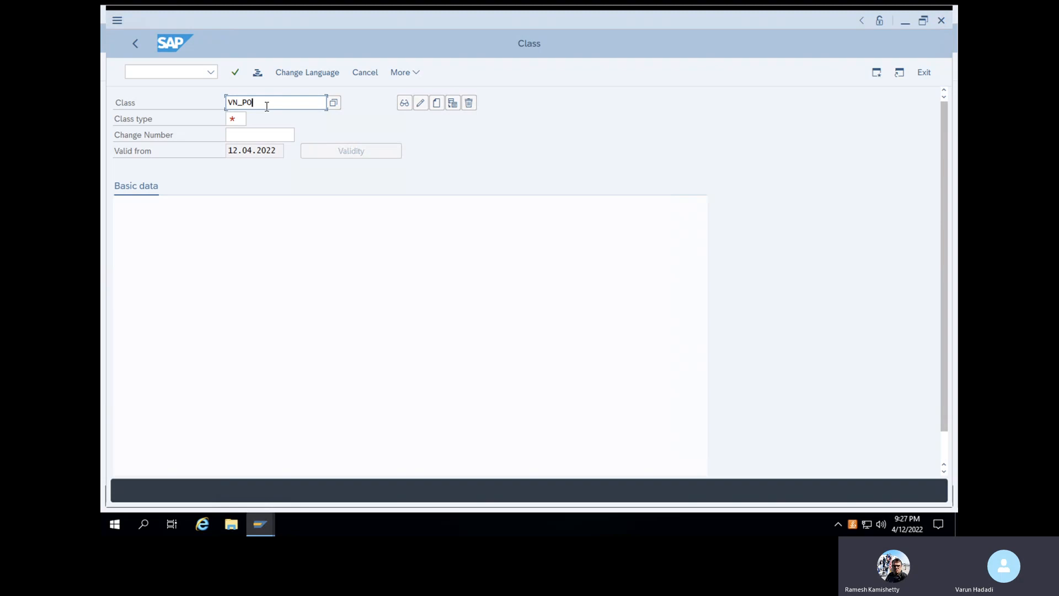
{"action": "left_click", "coordinate": [240, 120]}
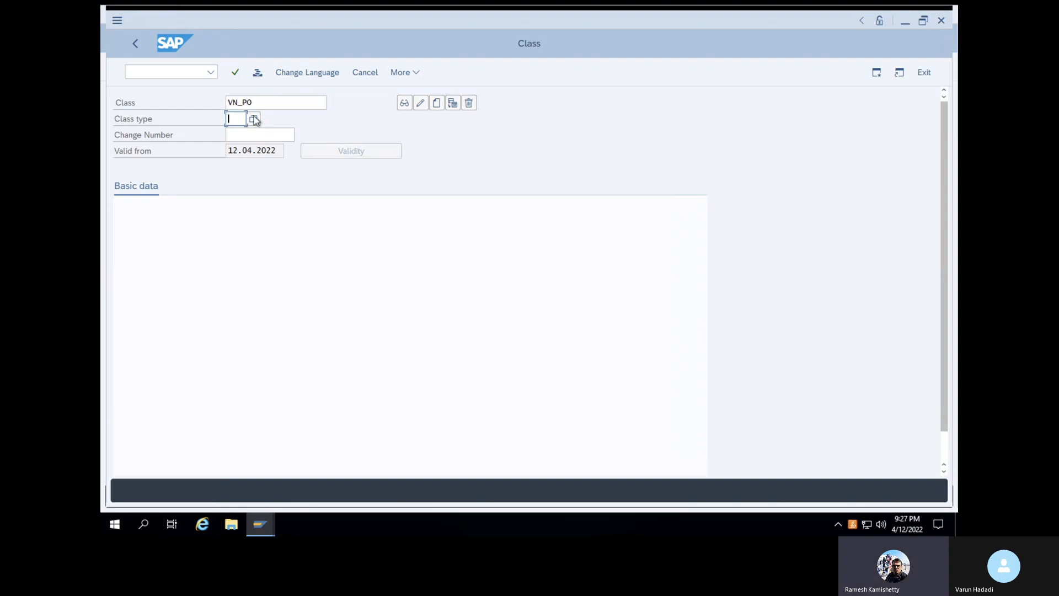
{"action": "left_click", "coordinate": [252, 119]}
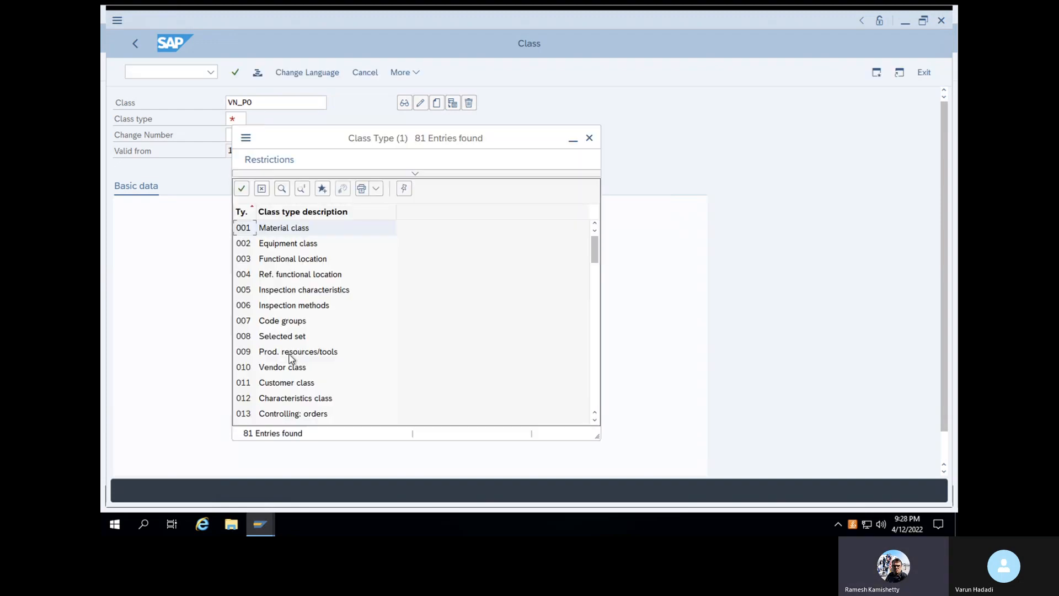
{"action": "left_click_drag", "start_coordinate": [597, 253], "coordinate": [595, 287]}
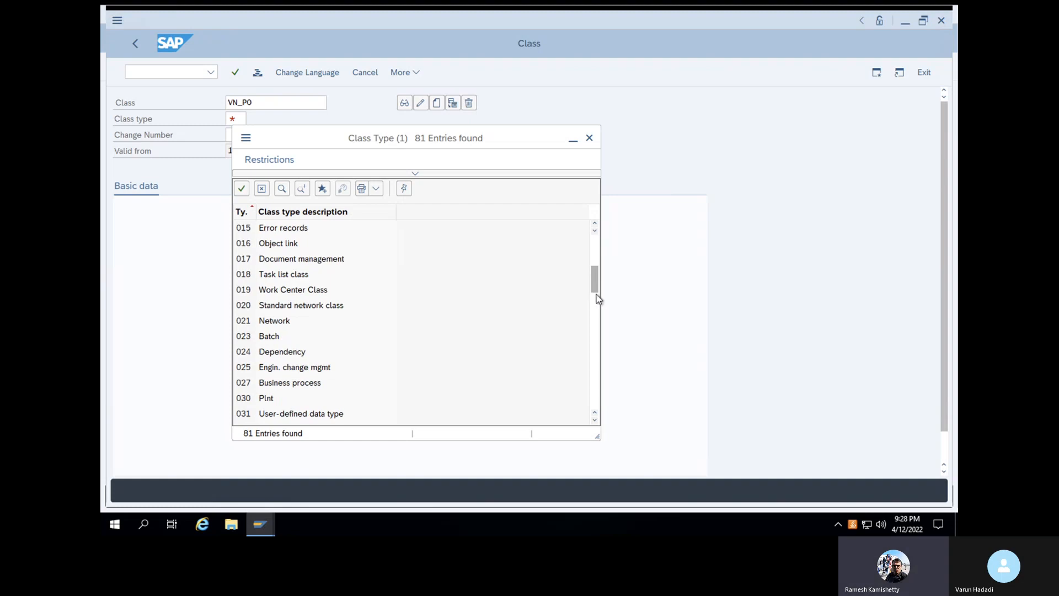
{"action": "left_click_drag", "start_coordinate": [595, 290], "coordinate": [593, 298]}
{"action": "scroll", "coordinate": [348, 302], "scroll_direction": "down", "scroll_amount": 2}
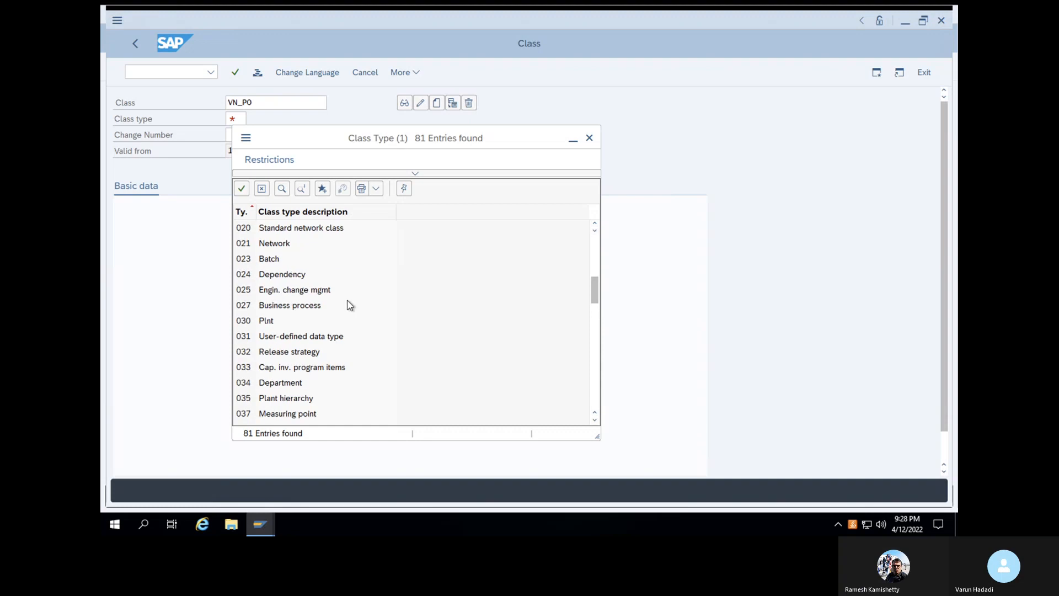
{"action": "left_click", "coordinate": [285, 353]}
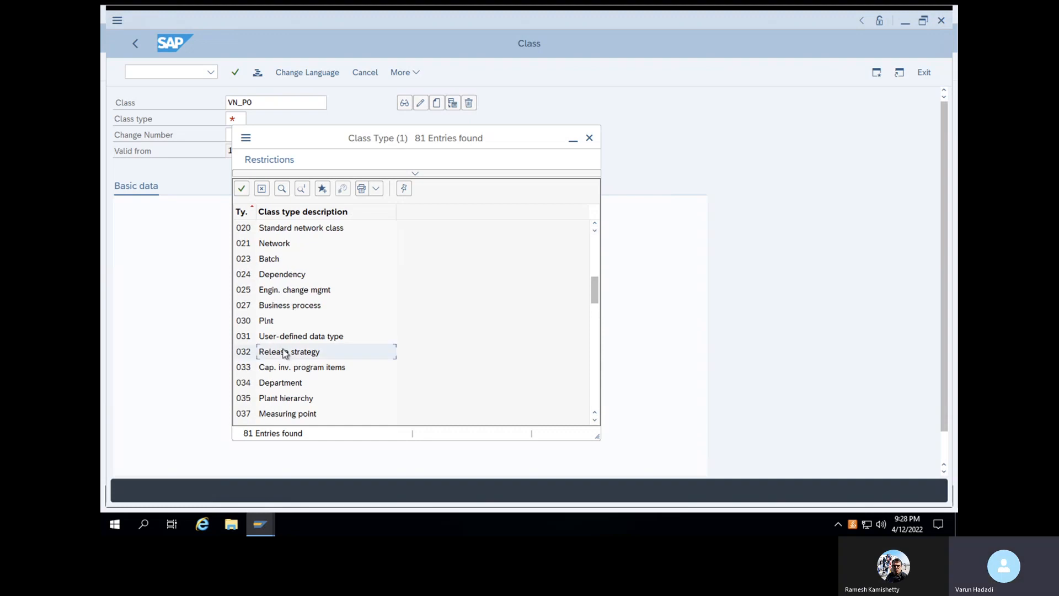
- Start creating class VN_PO with class type 032 (Release strategy) and enter a description identifying it as the person's release class
{"action": "left_click", "coordinate": [242, 189]}
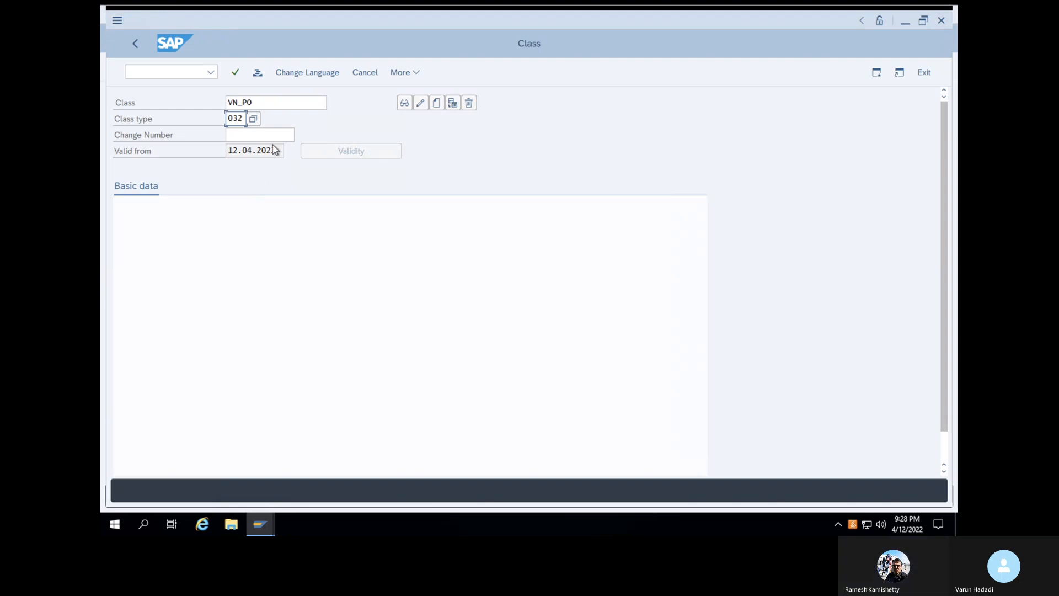
{"action": "left_click", "coordinate": [438, 110]}
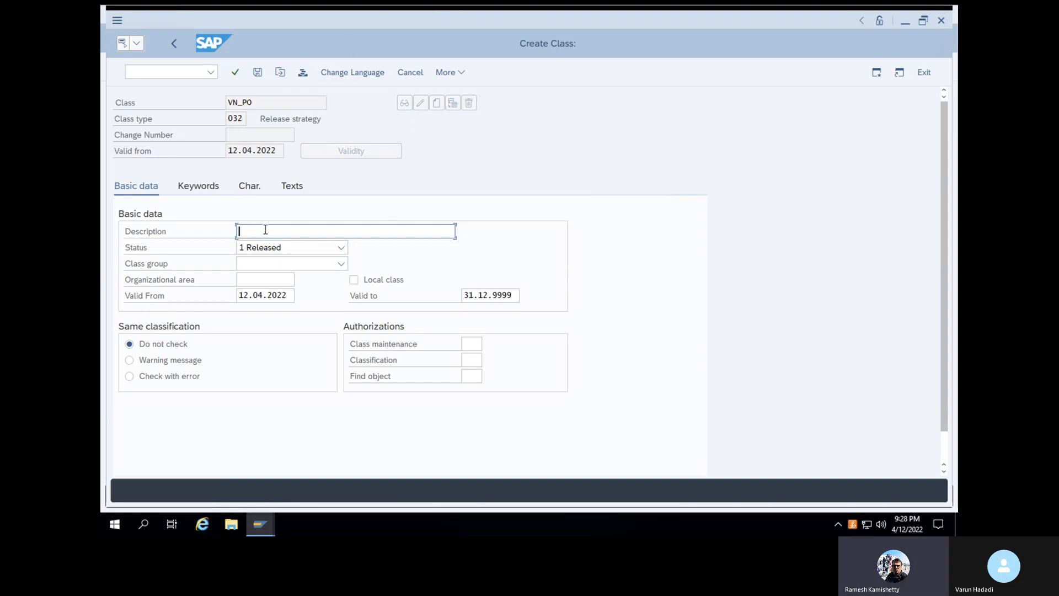
{"action": "type", "text": "Var"}
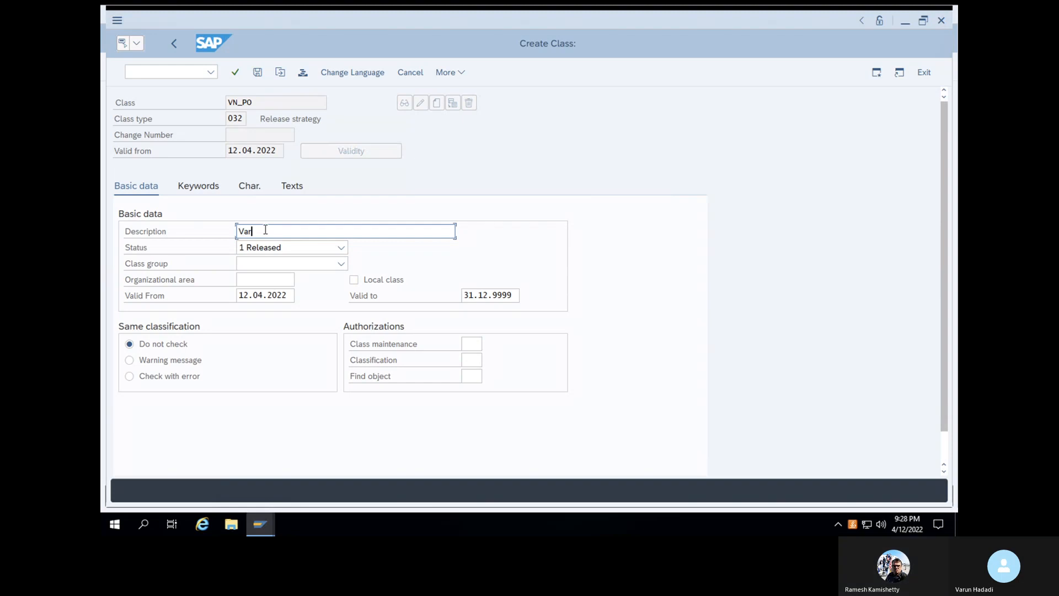
{"action": "type", "text": "un release class"}
- Assign characteristic VN_PO to the new class and save the class
{"action": "left_click", "coordinate": [258, 191]}
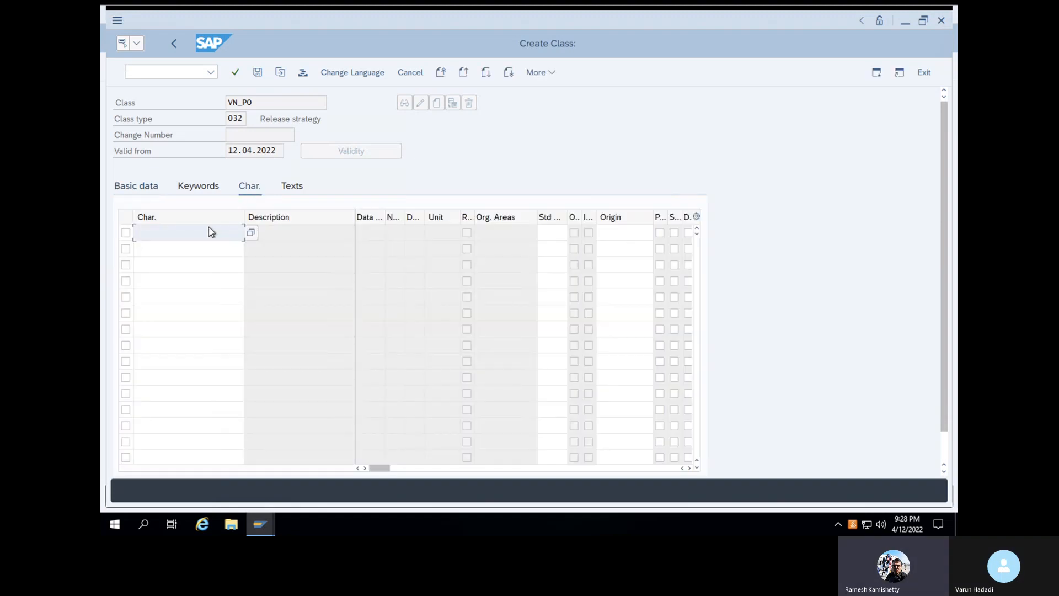
{"action": "type", "text": "VN_PO"}
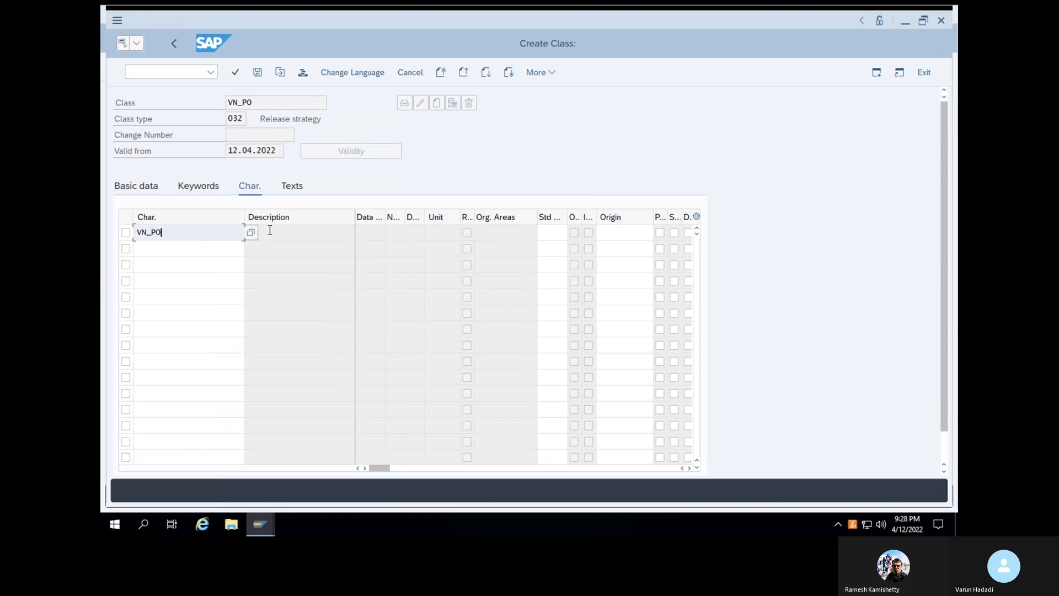
{"action": "key", "text": "Return"}
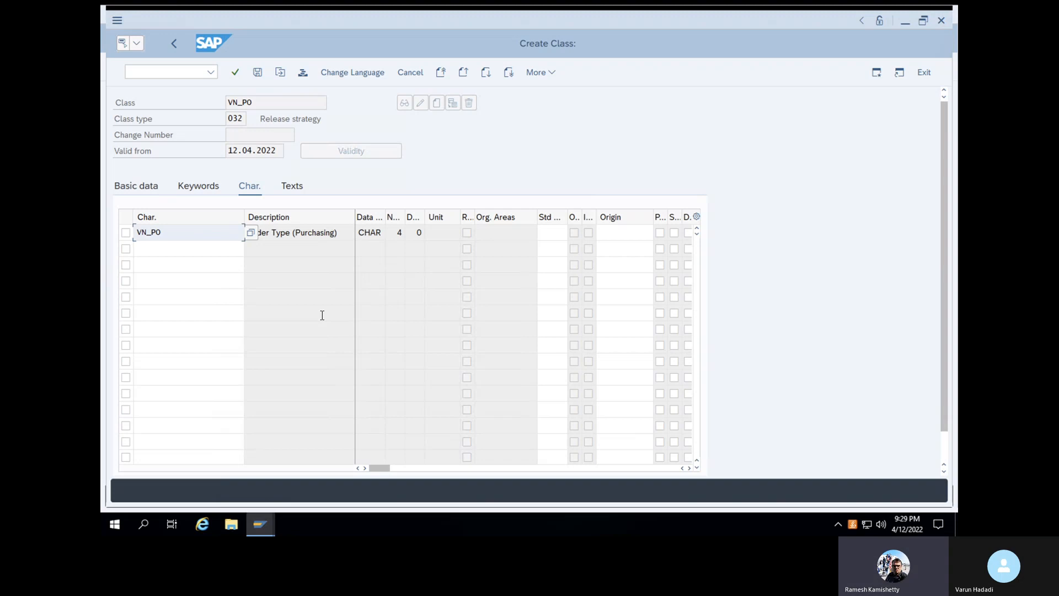
{"action": "left_click", "coordinate": [257, 74]}
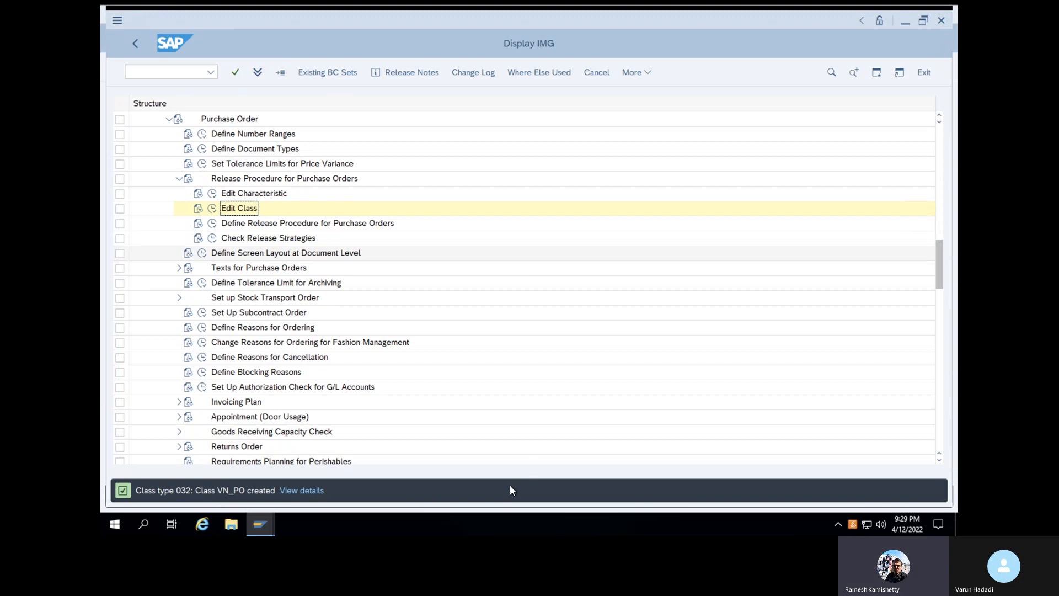
- Delete all existing release groups, 02 through ZG, from the purchase order release procedure and save under the SAP MM training customizing request
{"action": "left_click", "coordinate": [213, 223]}
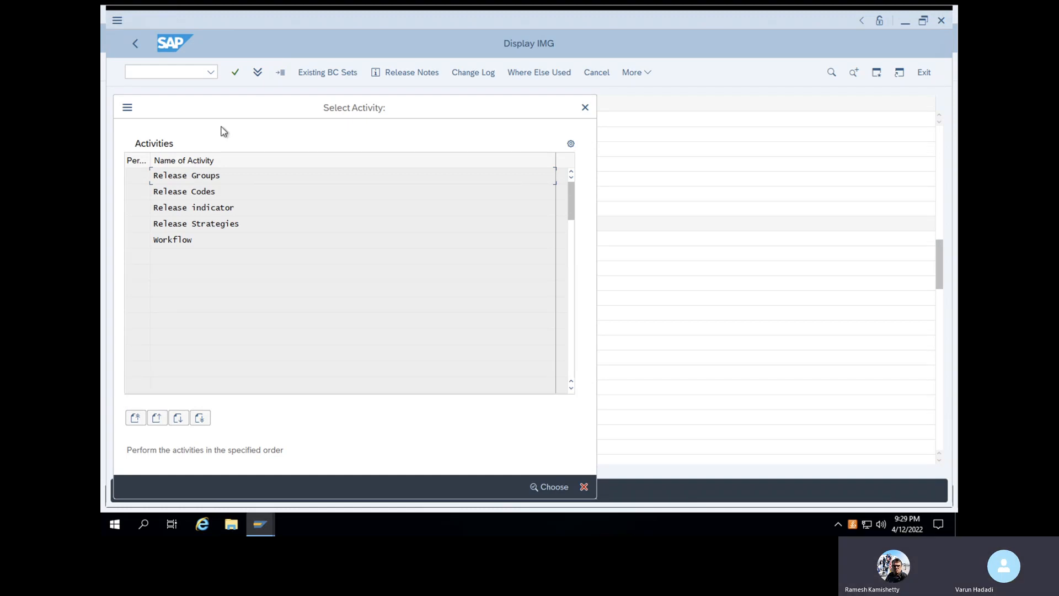
{"action": "double_click", "coordinate": [179, 175]}
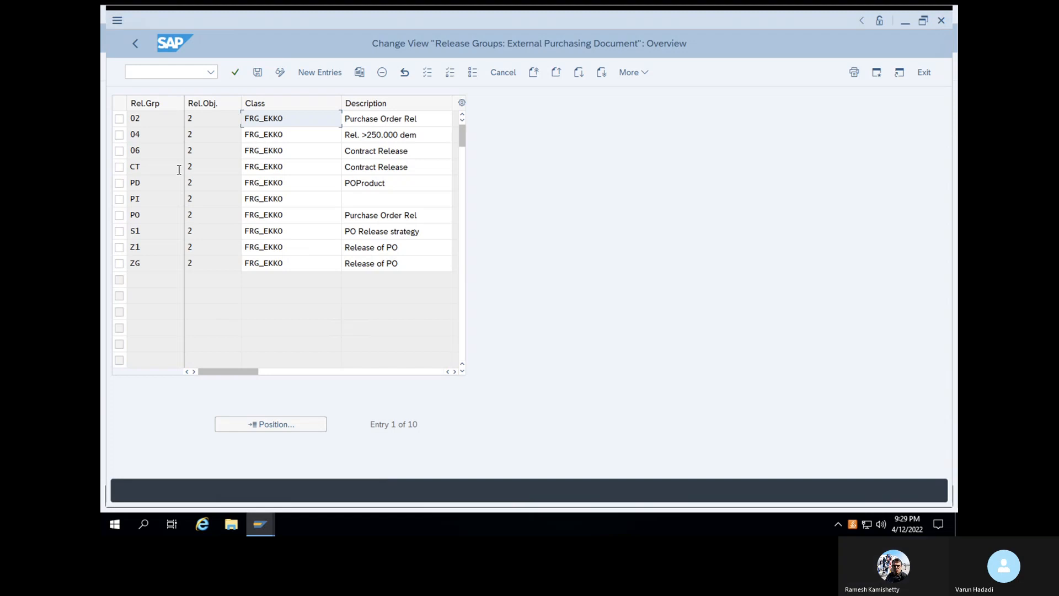
{"action": "left_click", "coordinate": [120, 119]}
{"action": "left_click", "coordinate": [120, 133]}
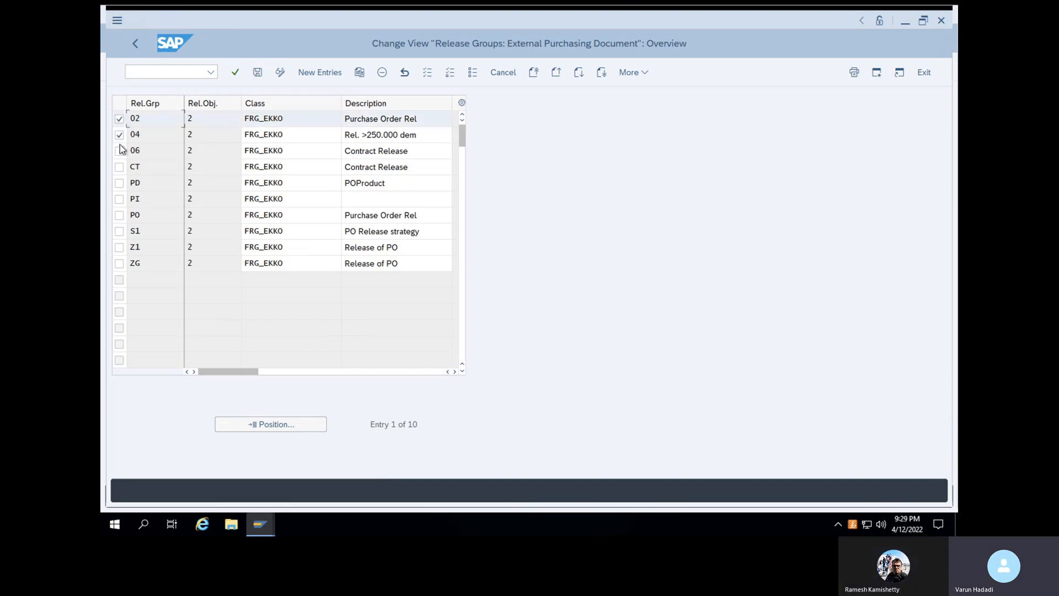
{"action": "left_click", "coordinate": [121, 153]}
{"action": "left_click", "coordinate": [121, 167]}
{"action": "left_click", "coordinate": [120, 182]}
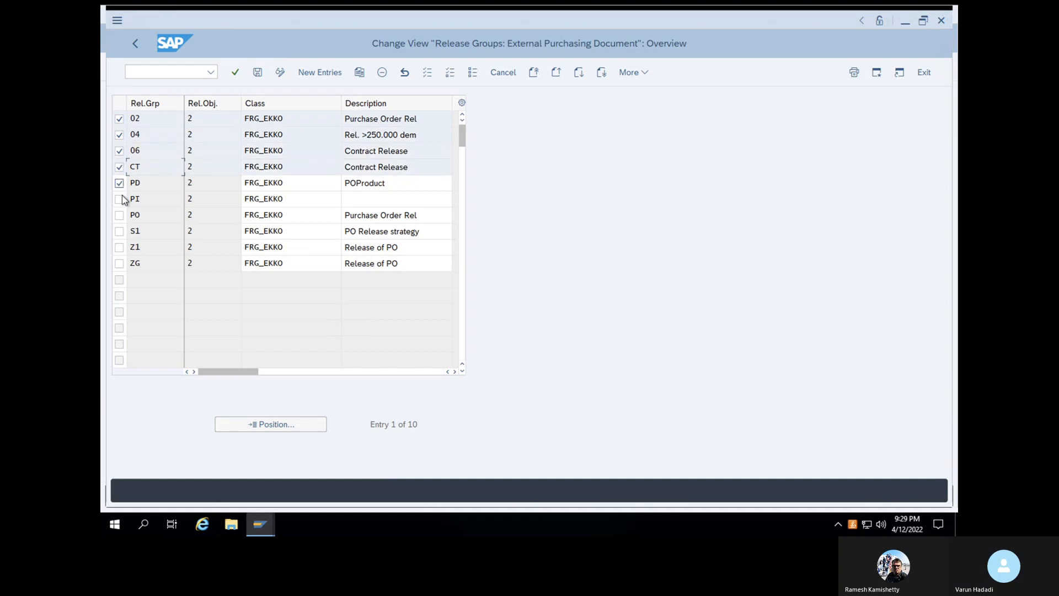
{"action": "left_click", "coordinate": [120, 199]}
{"action": "left_click", "coordinate": [120, 215]}
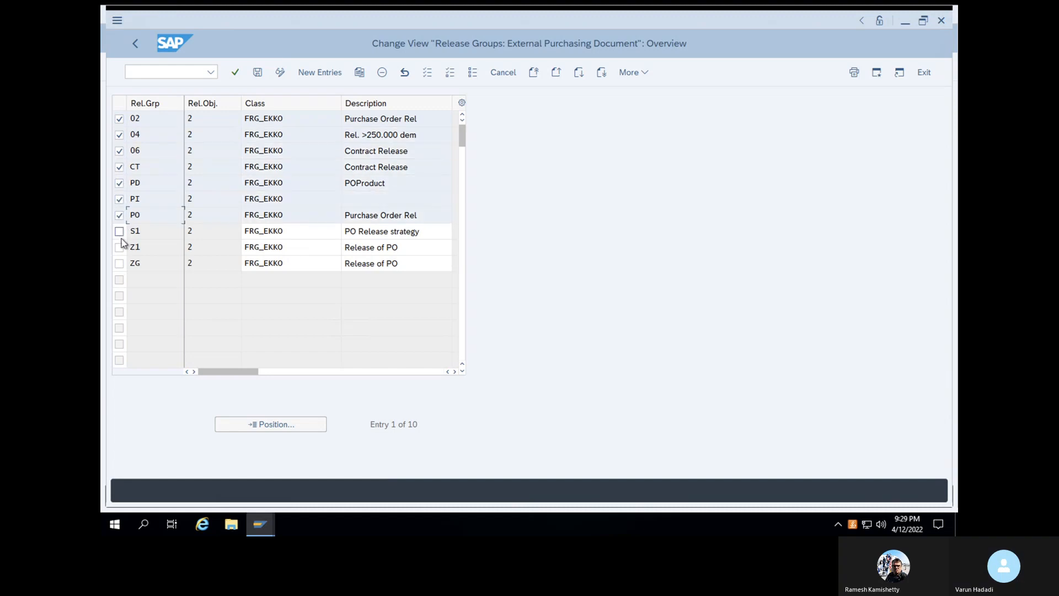
{"action": "left_click", "coordinate": [120, 231]}
{"action": "left_click", "coordinate": [119, 248]}
{"action": "left_click", "coordinate": [120, 264]}
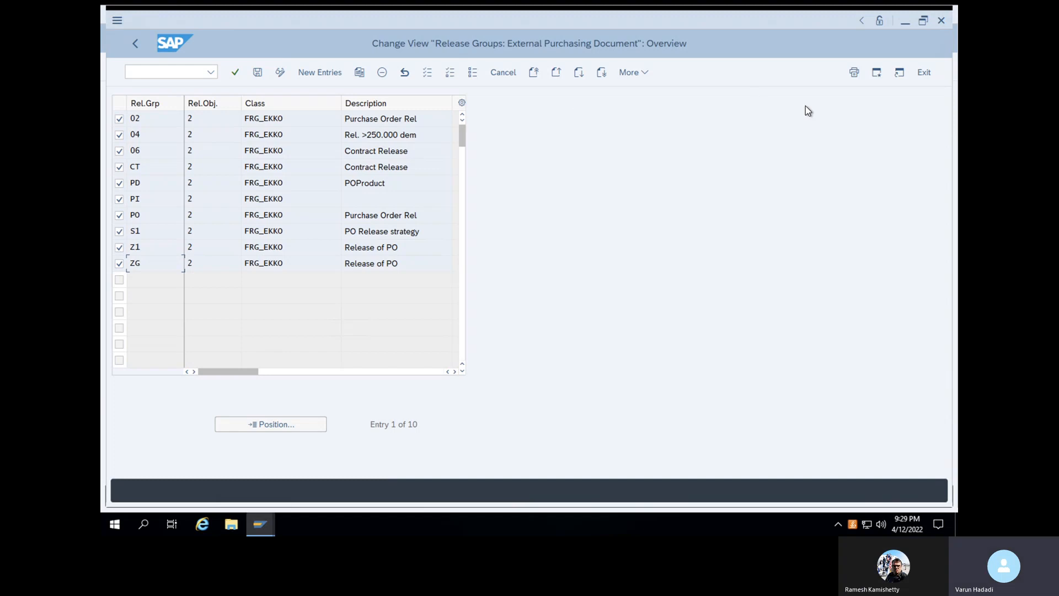
{"action": "left_click", "coordinate": [384, 74]}
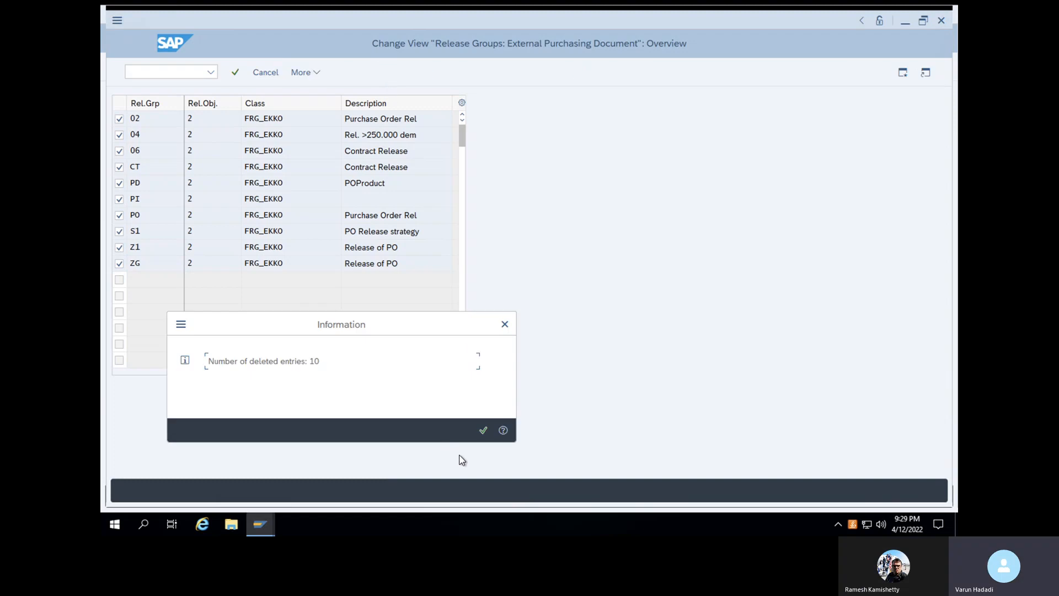
{"action": "left_click", "coordinate": [482, 437]}
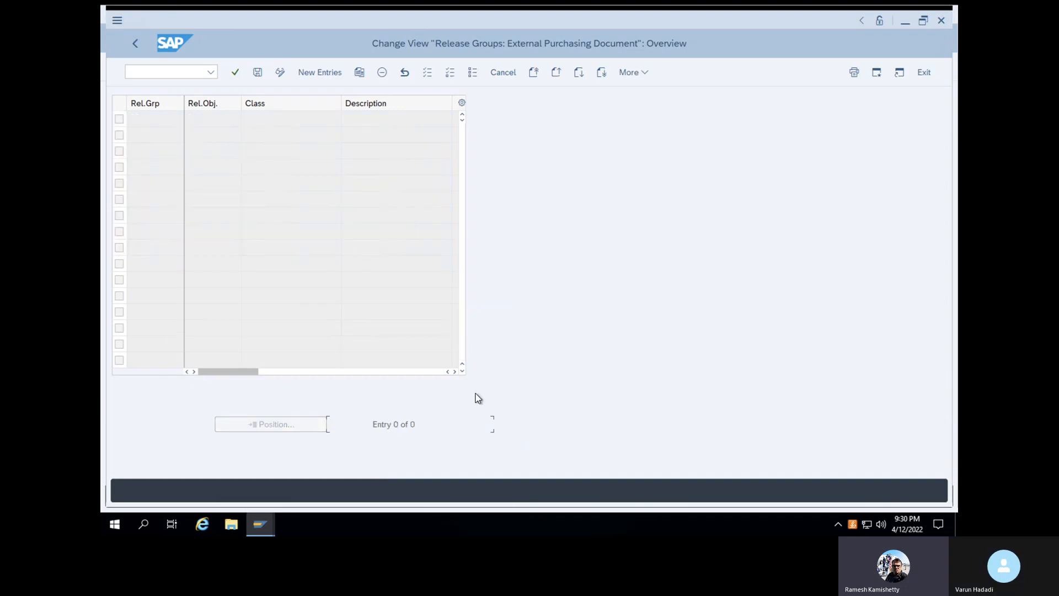
{"action": "left_click", "coordinate": [258, 73]}
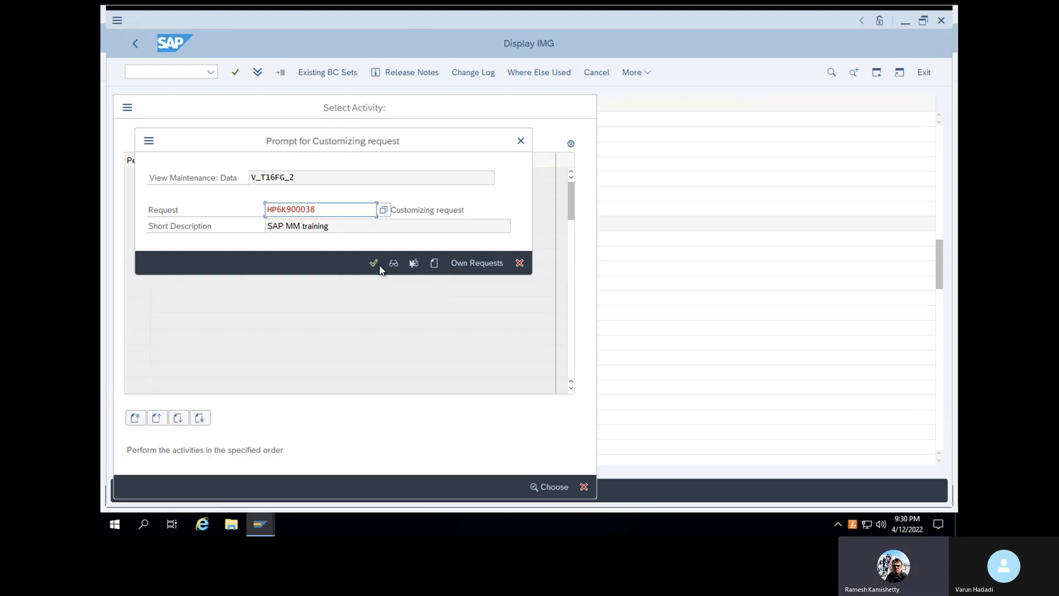
{"action": "left_click", "coordinate": [374, 263]}
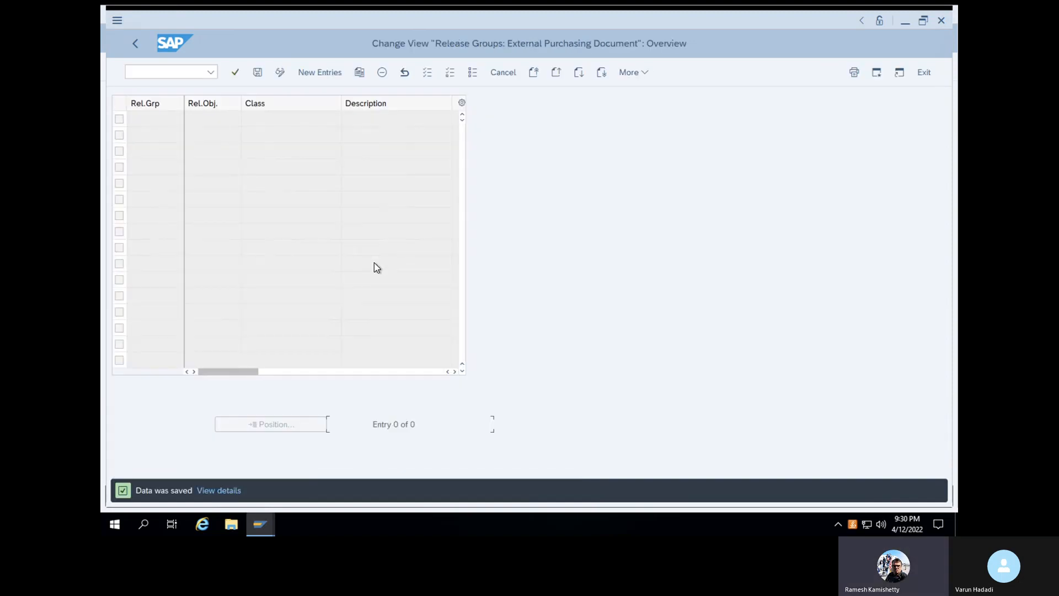
- Add a new release group VN assigned to class VN_PO
{"action": "left_click", "coordinate": [325, 72]}
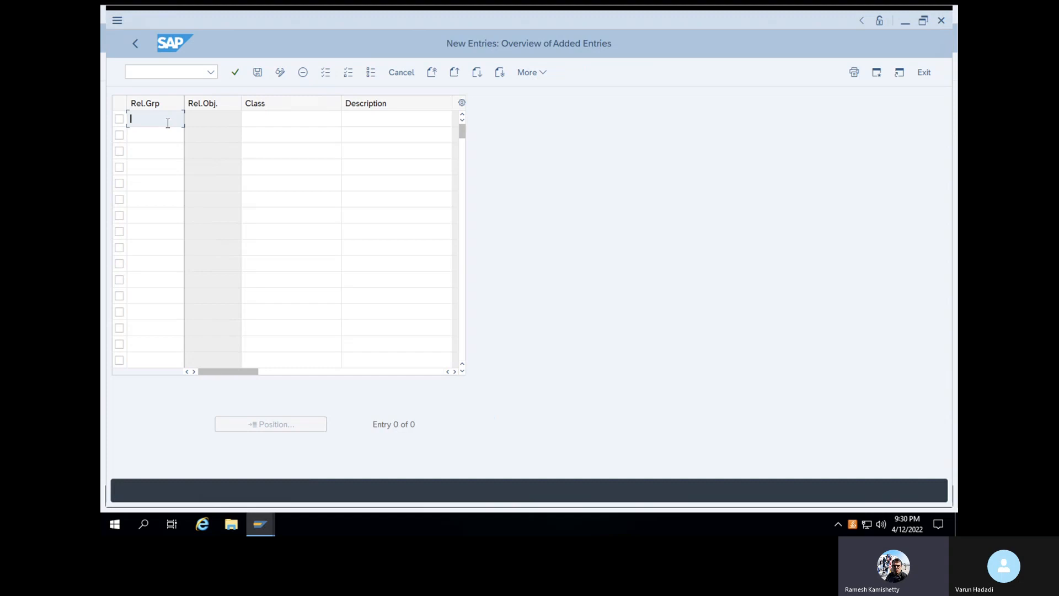
{"action": "type", "text": "0"}
{"action": "key", "text": "BackSpace"}
{"action": "type", "text": "VN"}
{"action": "left_click", "coordinate": [223, 123]}
{"action": "left_click", "coordinate": [267, 126]}
{"action": "type", "text": "VN-"}
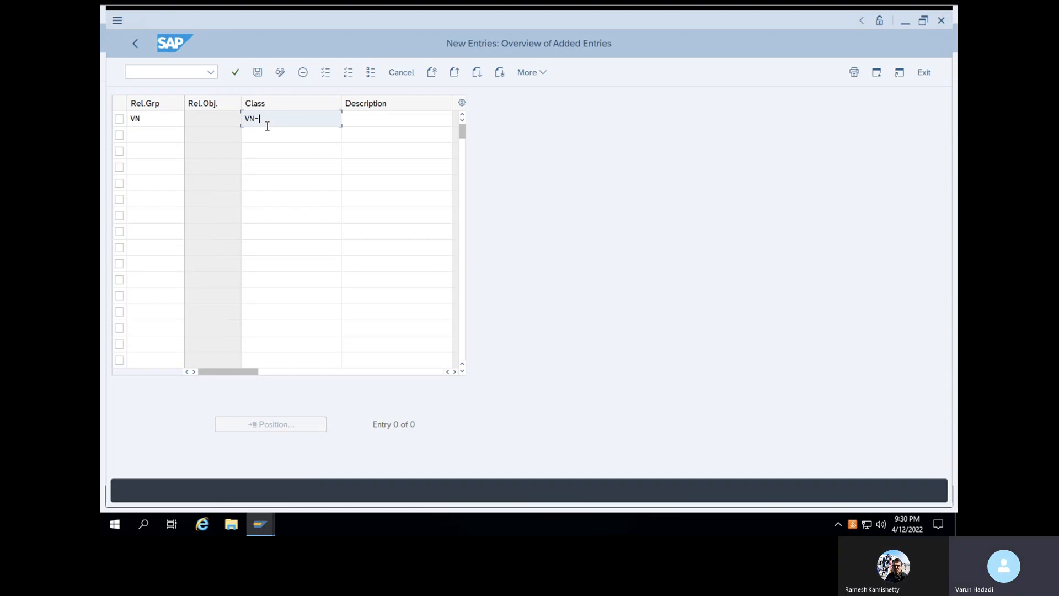
{"action": "key", "text": "BackSpace"}
{"action": "type", "text": "_PO"}
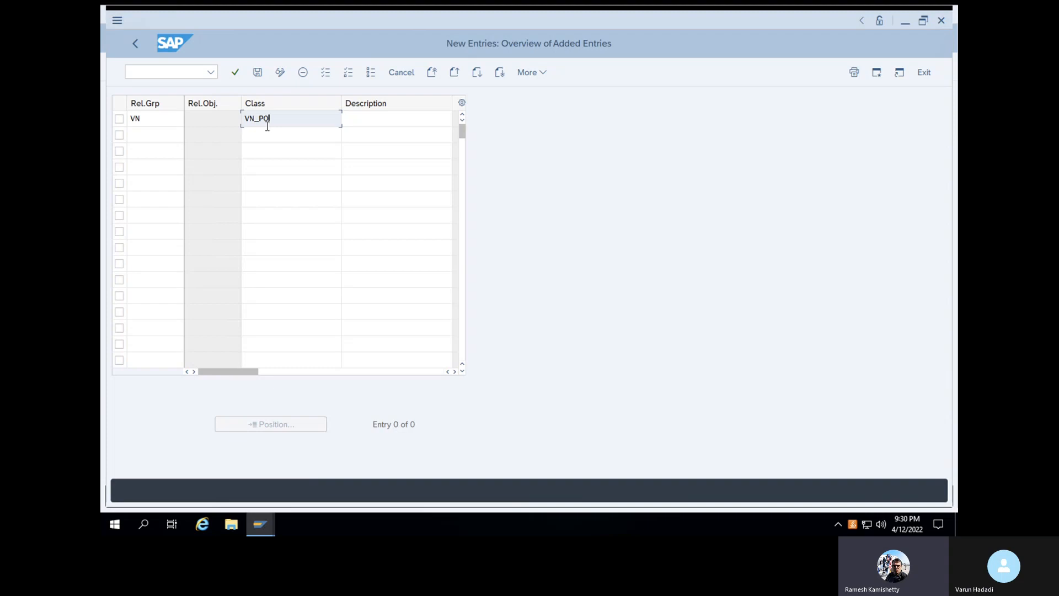
{"action": "key", "text": "Return"}
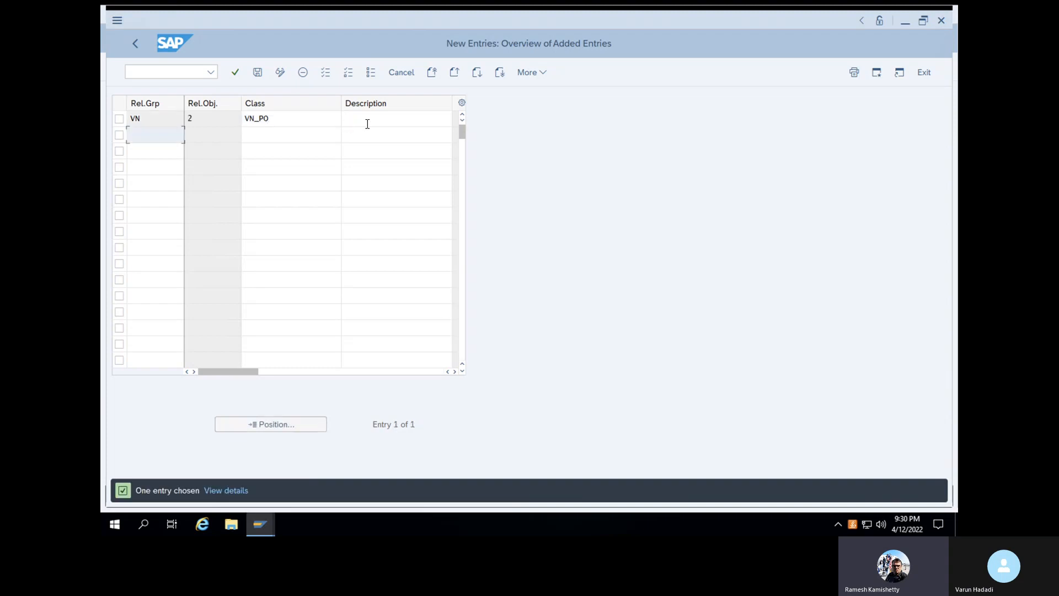
- Describe release group VN with the person's name followed by "release", save the entry and return to the activity selection
{"action": "left_click", "coordinate": [366, 122]}
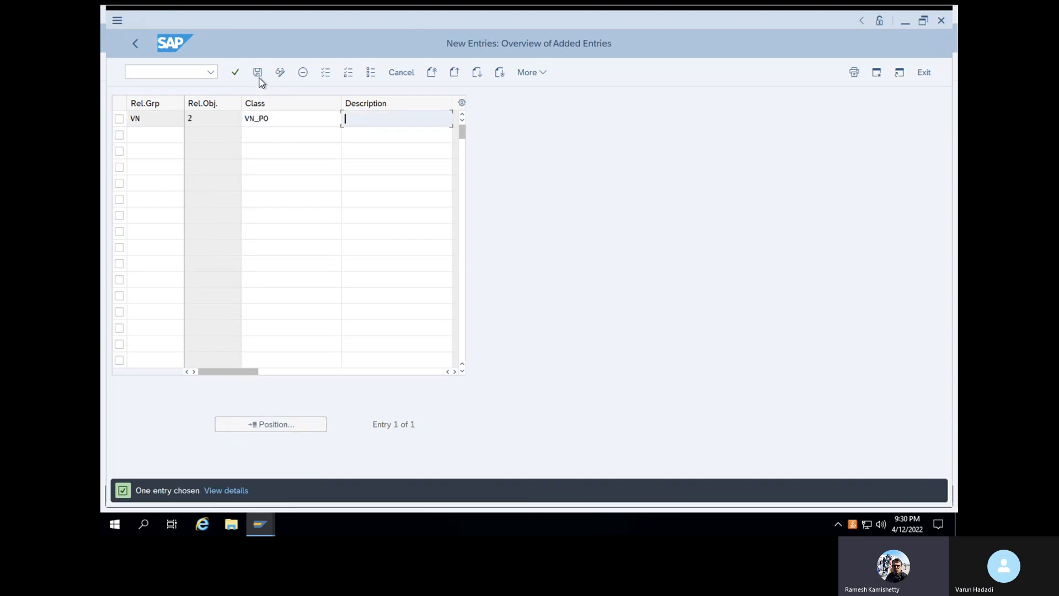
{"action": "key", "text": "Return"}
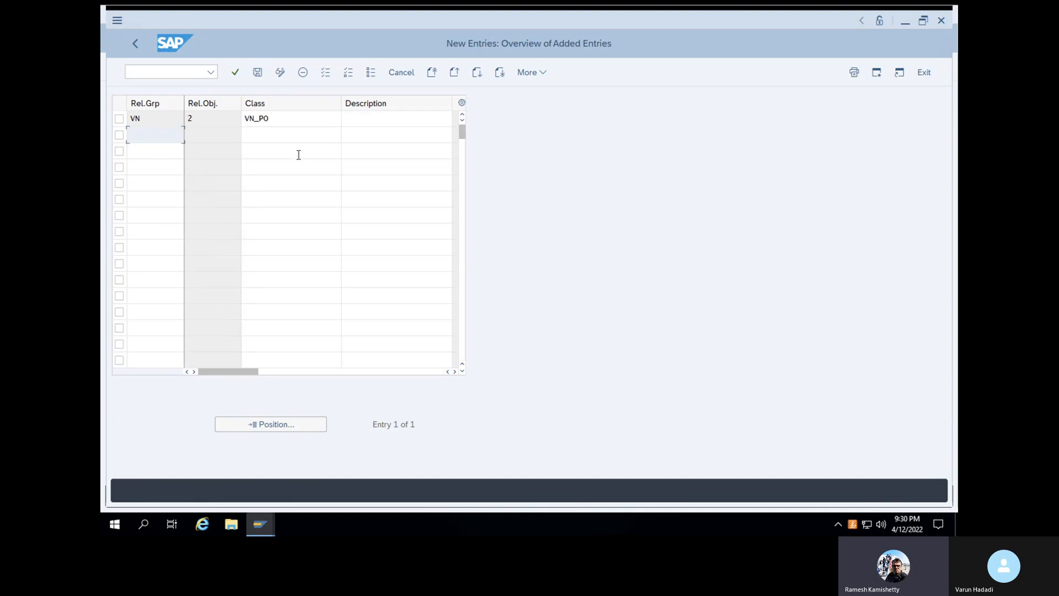
{"action": "left_click", "coordinate": [373, 116]}
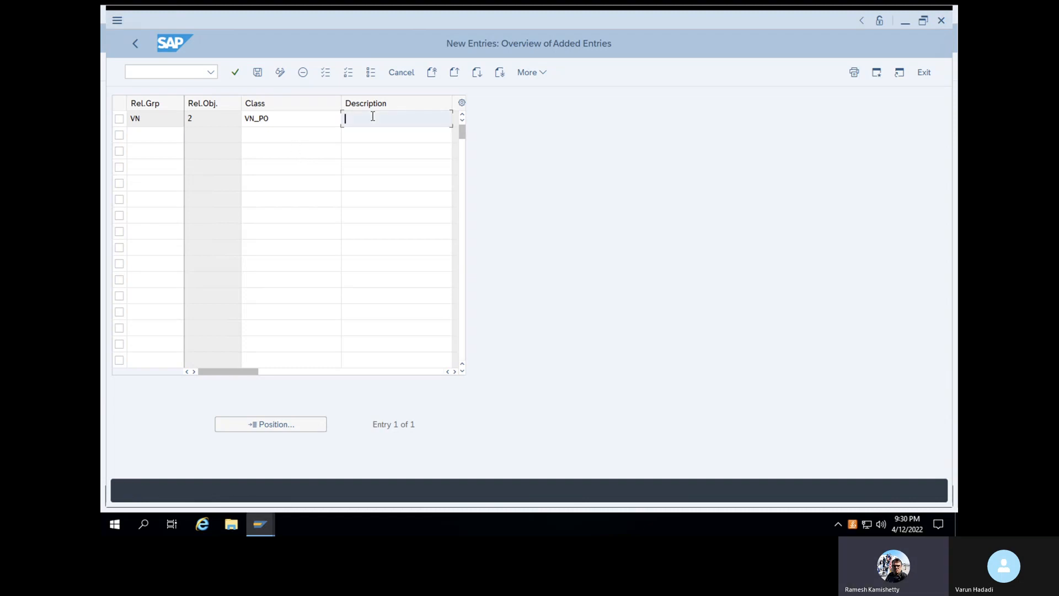
{"action": "type", "text": "Varu"}
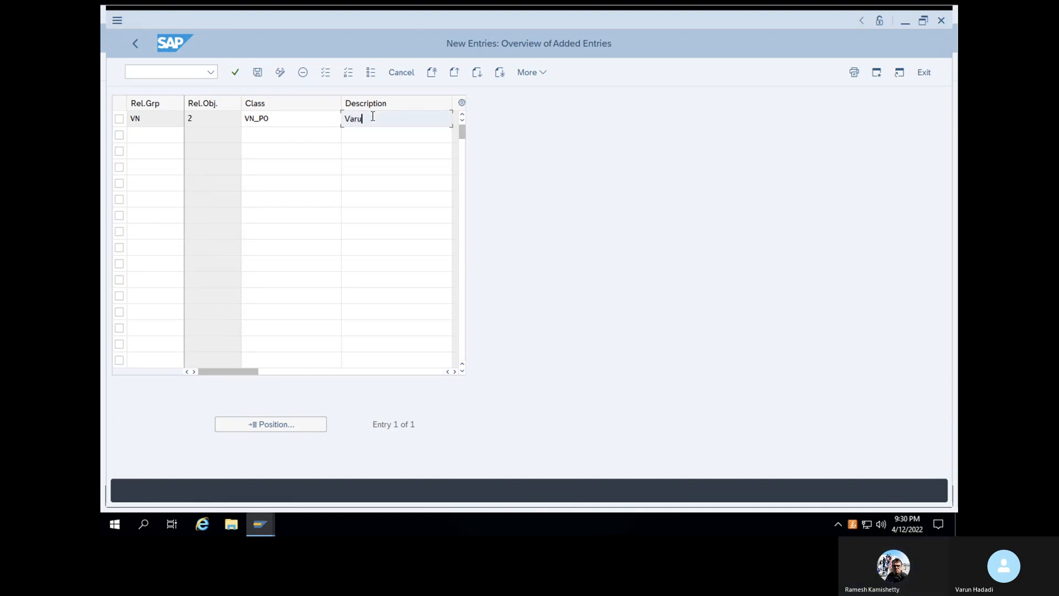
{"action": "type", "text": "n release"}
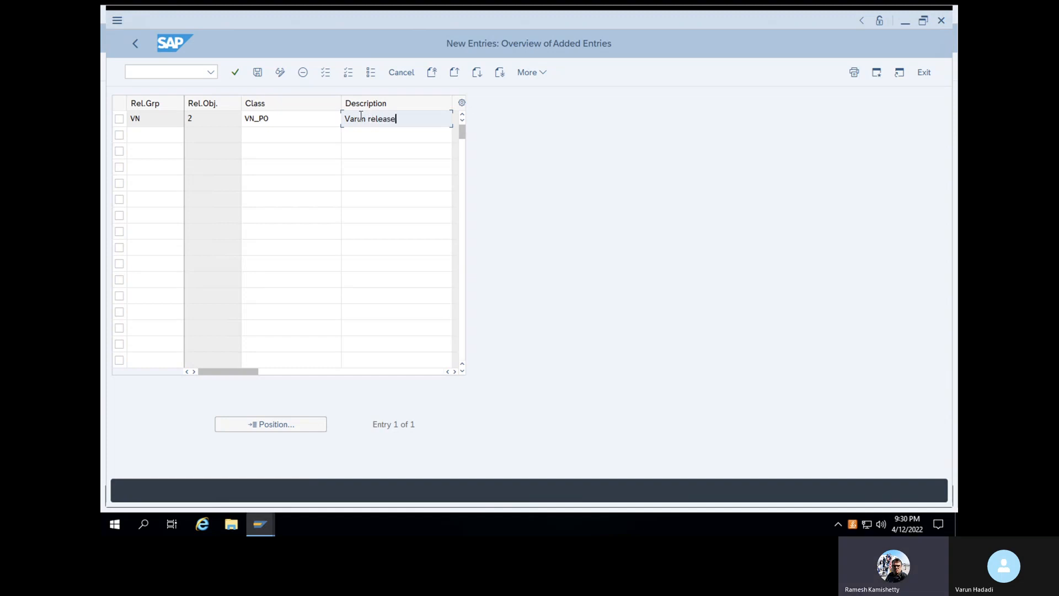
{"action": "key", "text": "Return"}
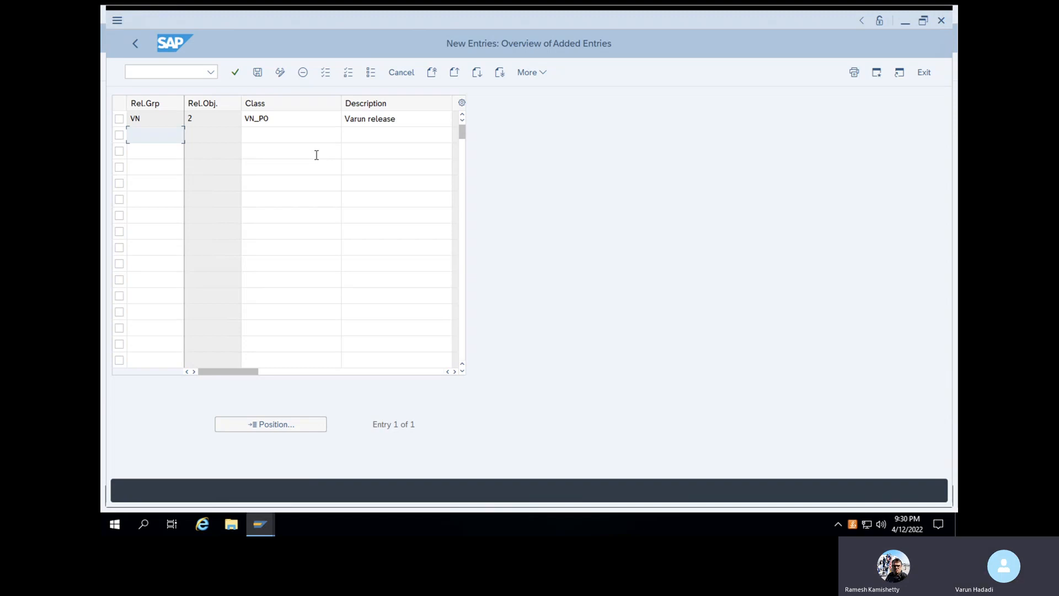
{"action": "left_click", "coordinate": [258, 73]}
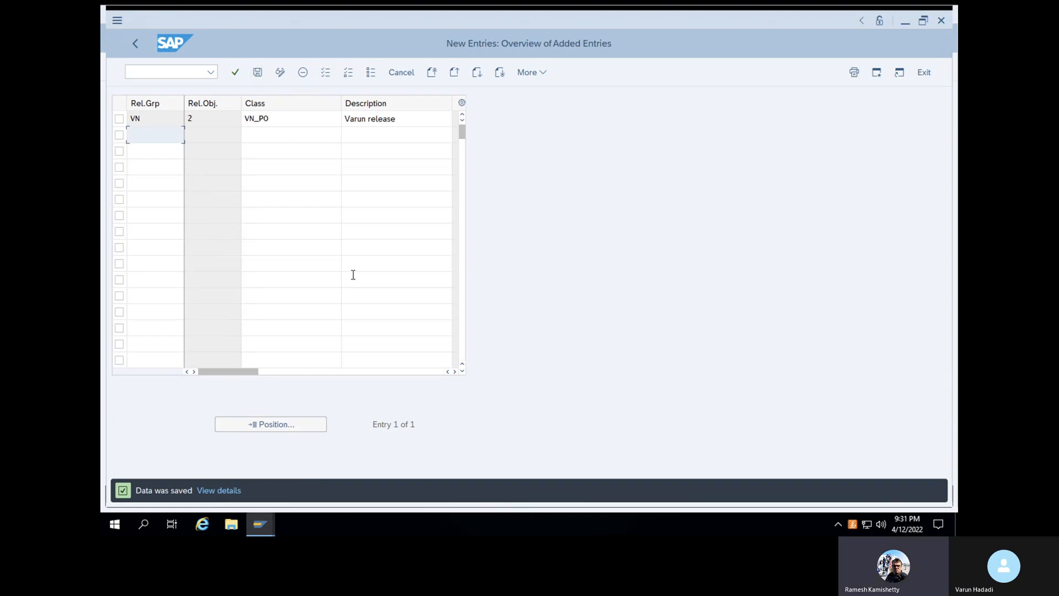
{"action": "left_click", "coordinate": [136, 43]}
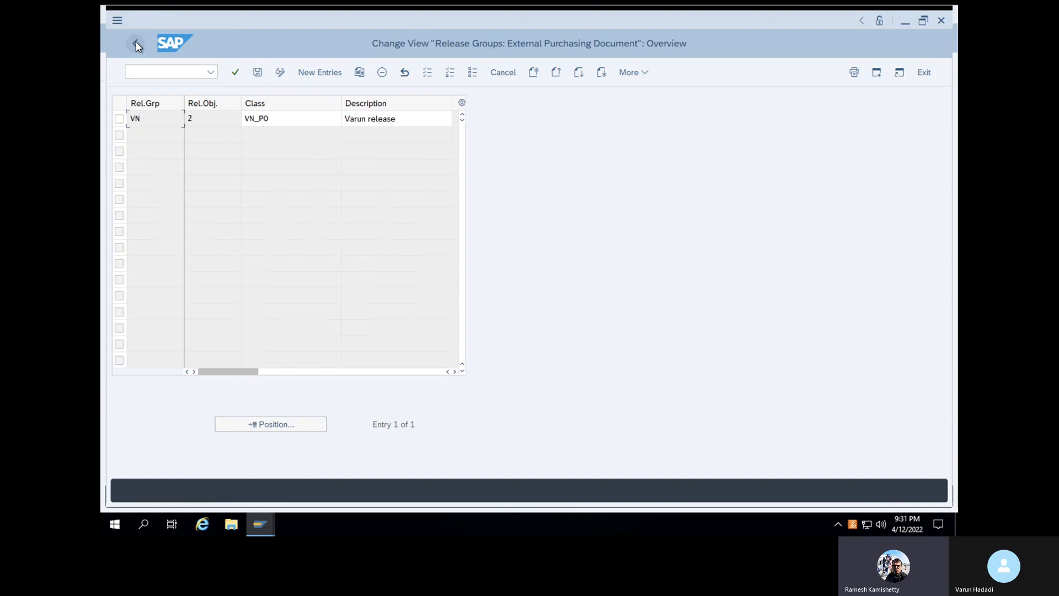
{"action": "left_click", "coordinate": [135, 43]}
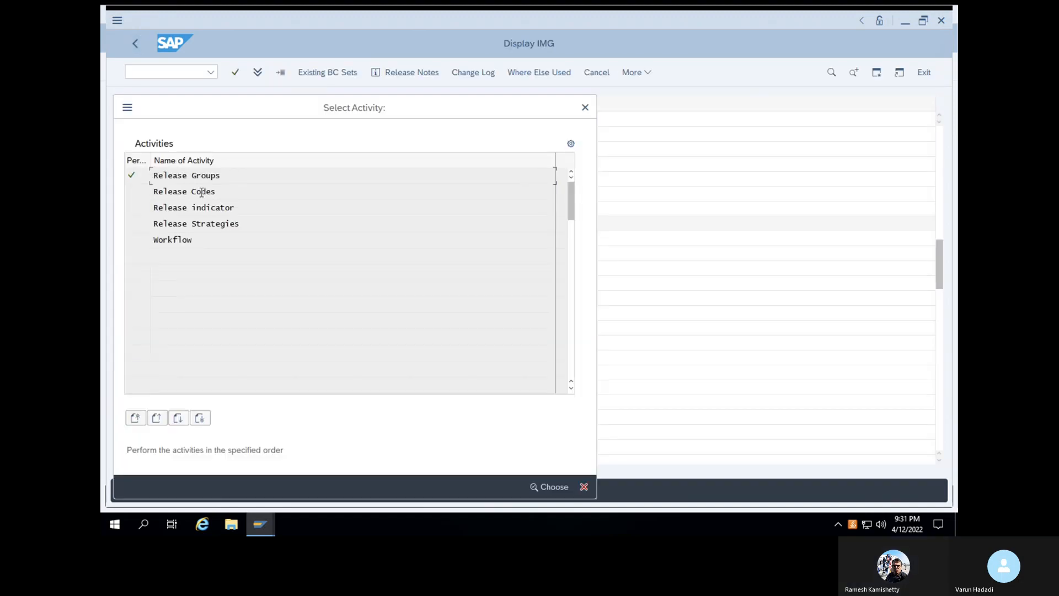
- Add a new release code 01 for release group VN in the Release Codes activity
{"action": "double_click", "coordinate": [202, 192]}
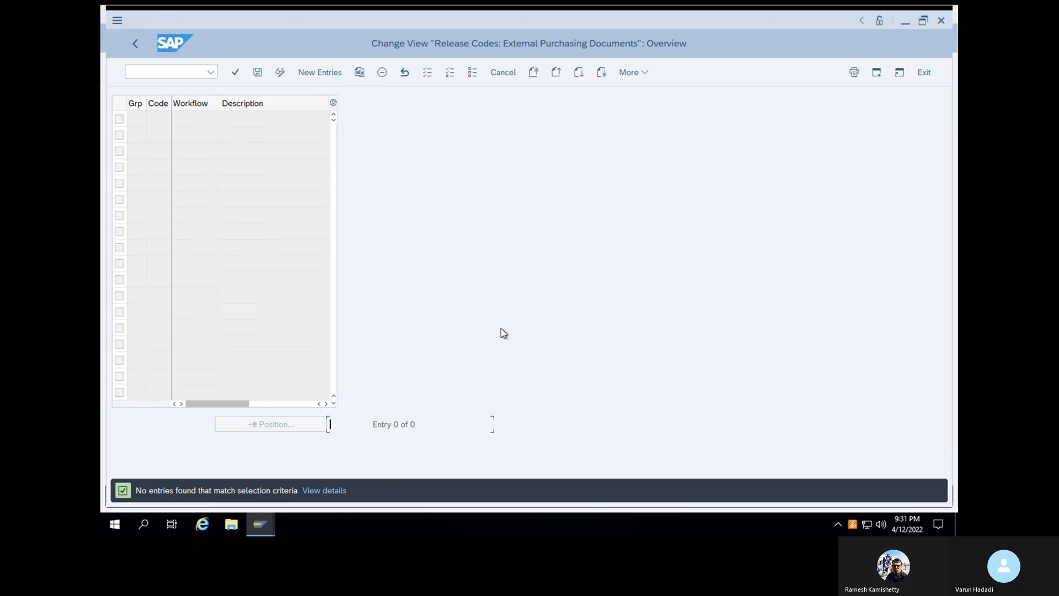
{"action": "left_click", "coordinate": [328, 74]}
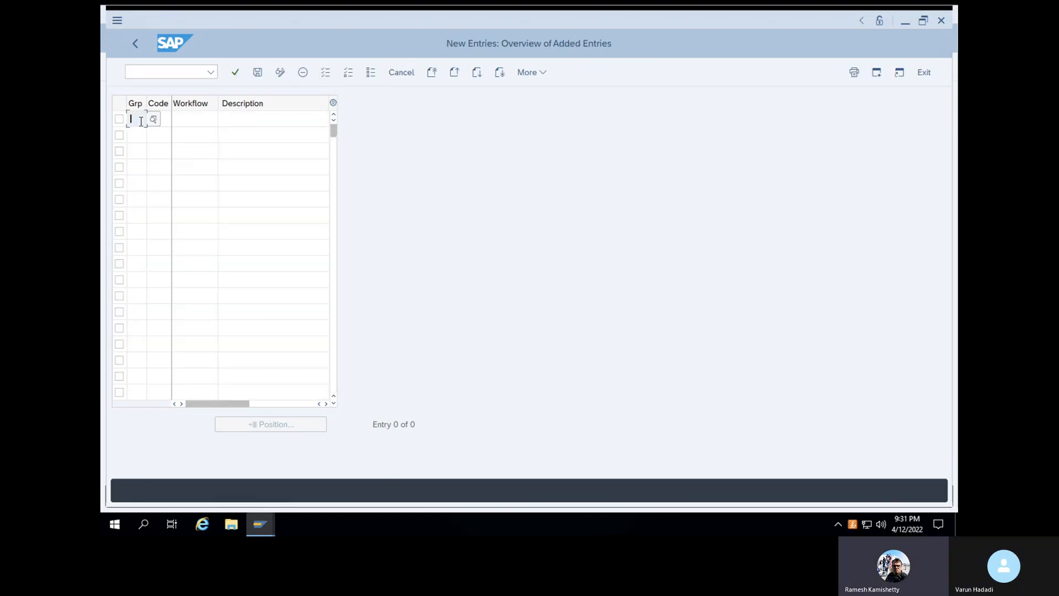
{"action": "type", "text": "vn"}
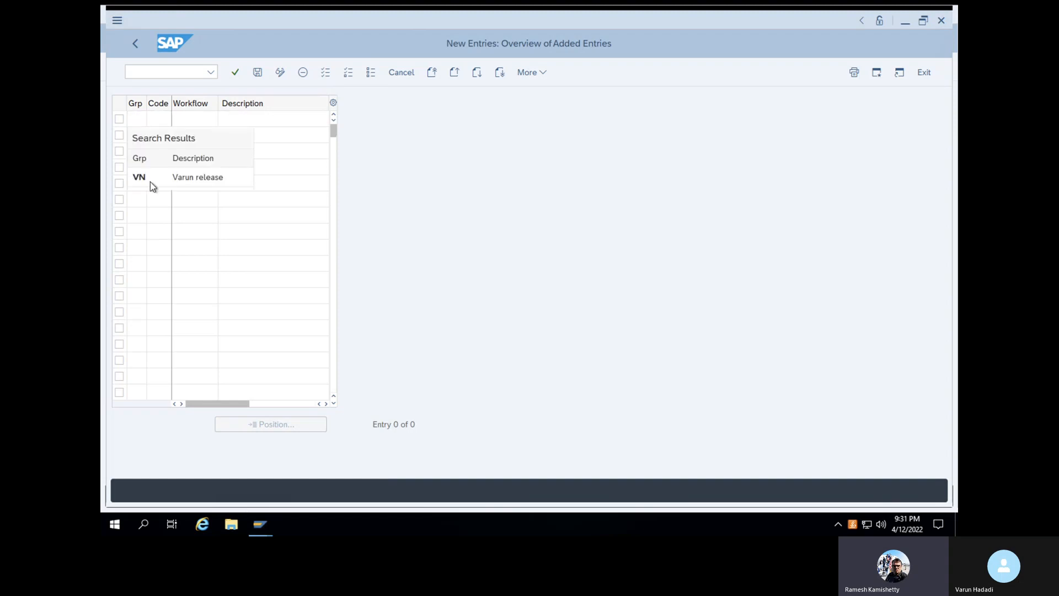
{"action": "left_click", "coordinate": [150, 180]}
{"action": "key", "text": "Tab"}
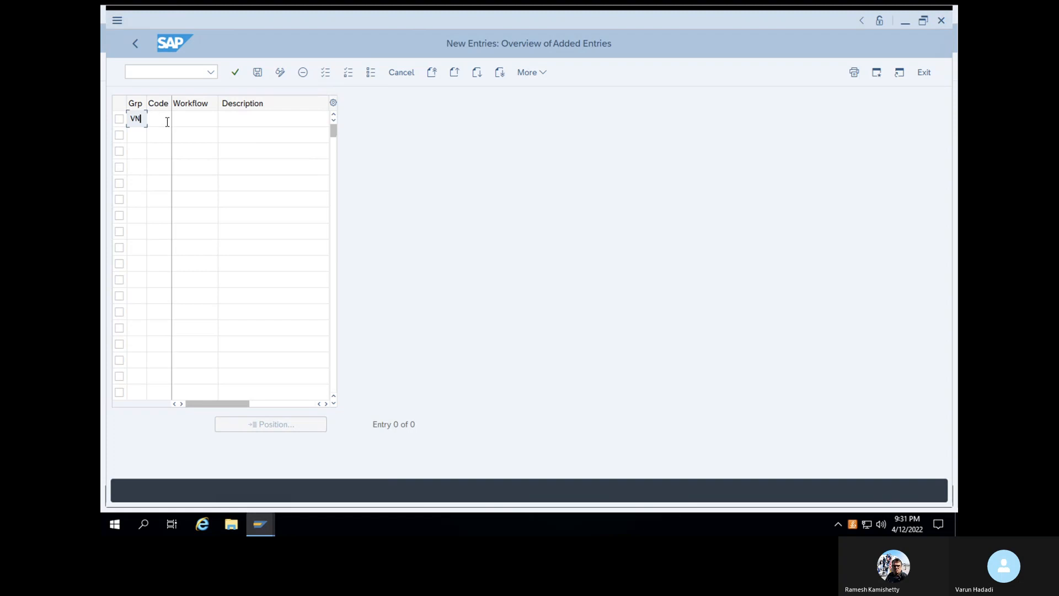
{"action": "type", "text": "01"}
{"action": "key", "text": "Return"}
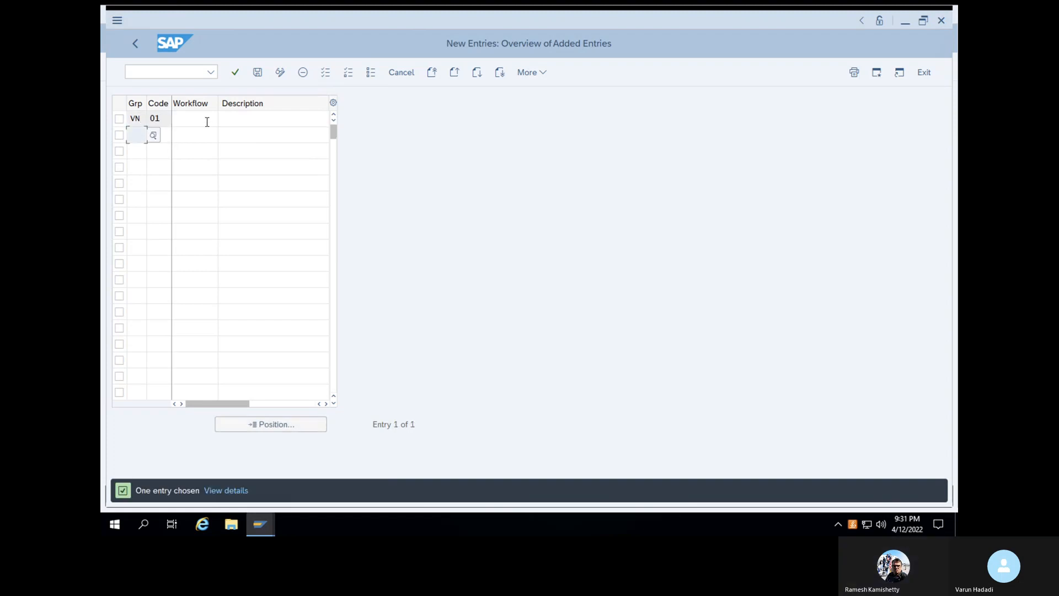
- Describe release code 01 of release group VN as "Manager"
{"action": "left_click", "coordinate": [206, 122]}
{"action": "left_click", "coordinate": [237, 123]}
{"action": "type", "text": "Manager"}
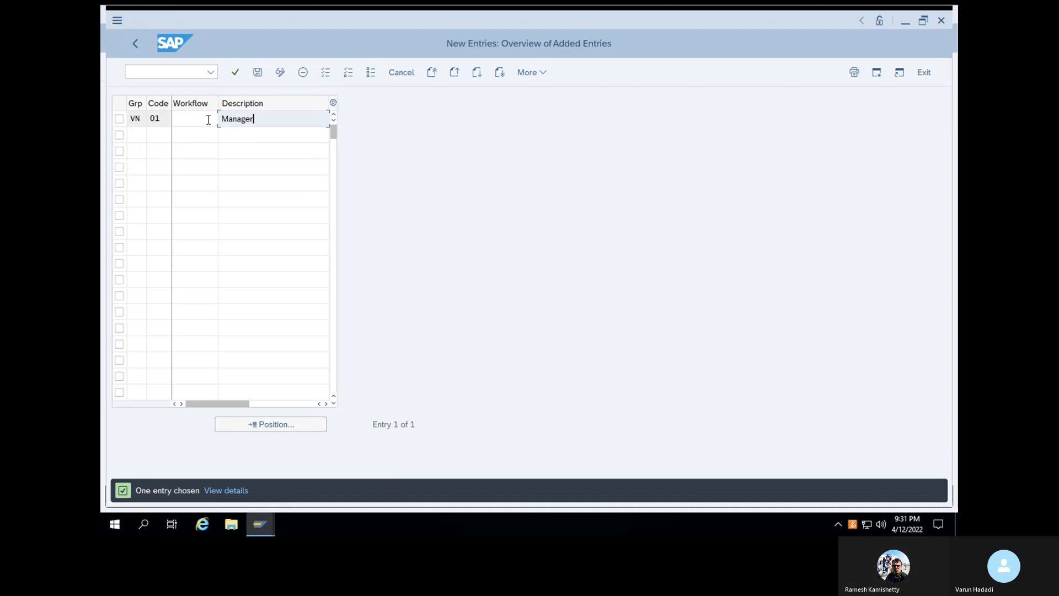
- Add release code 02 for release group VN with the description "Supervisor"
{"action": "left_click", "coordinate": [132, 133]}
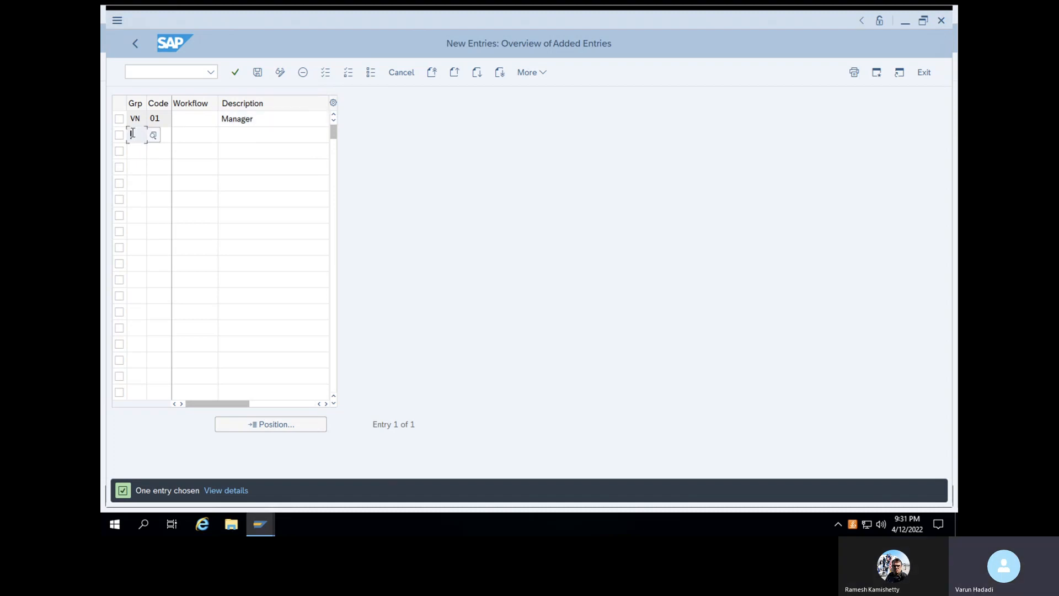
{"action": "type", "text": "VN"}
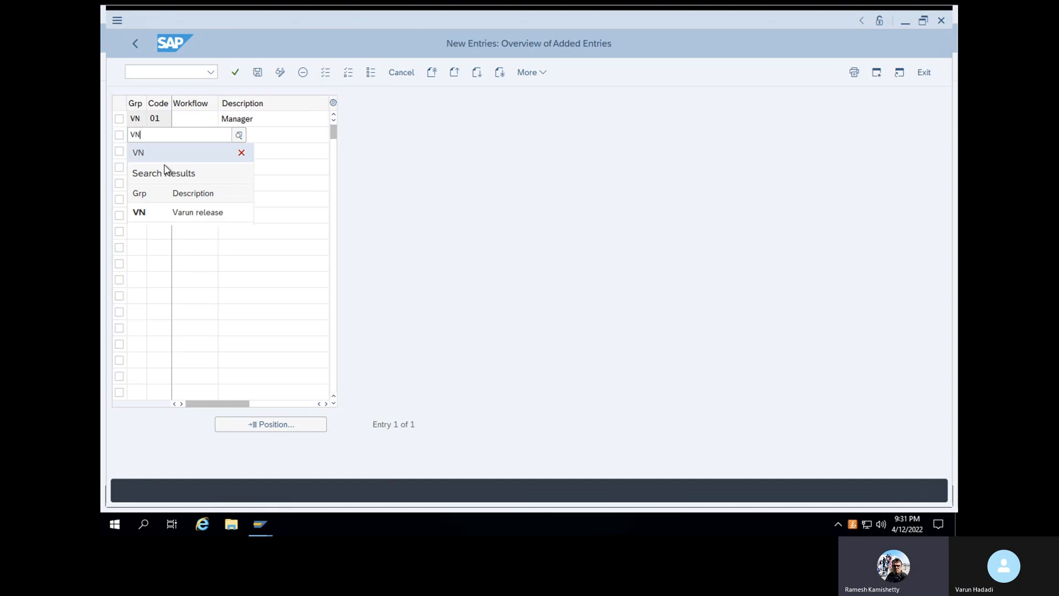
{"action": "left_click", "coordinate": [171, 210]}
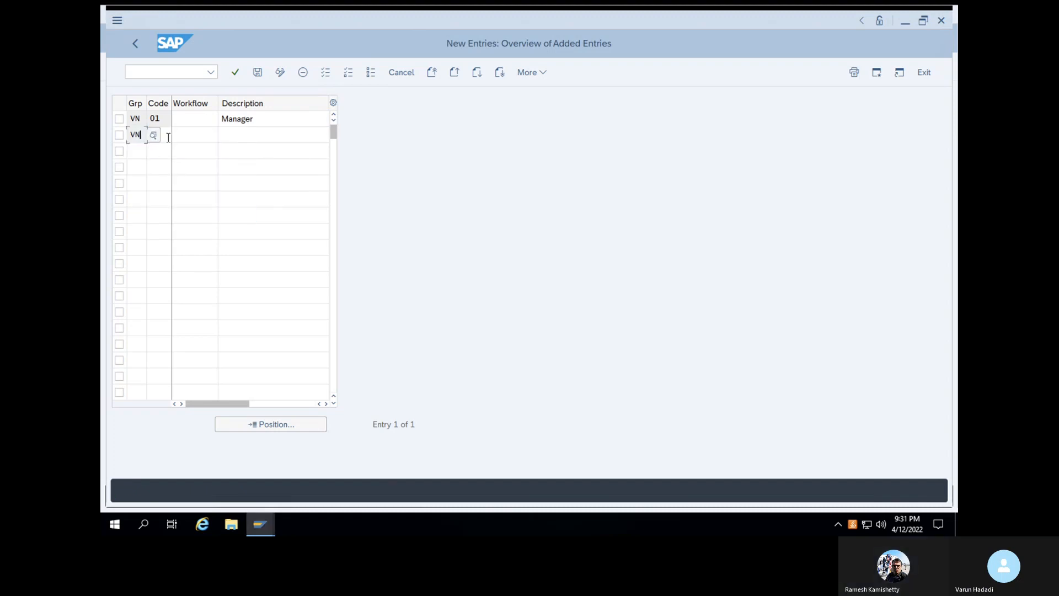
{"action": "left_click", "coordinate": [168, 137]}
{"action": "type", "text": "02"}
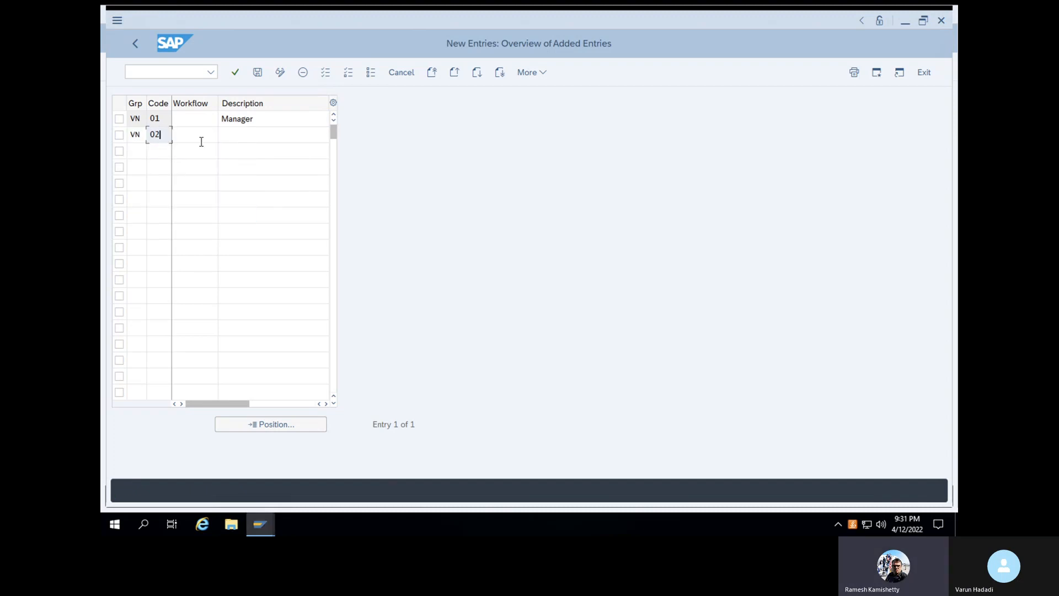
{"action": "left_click", "coordinate": [265, 138]}
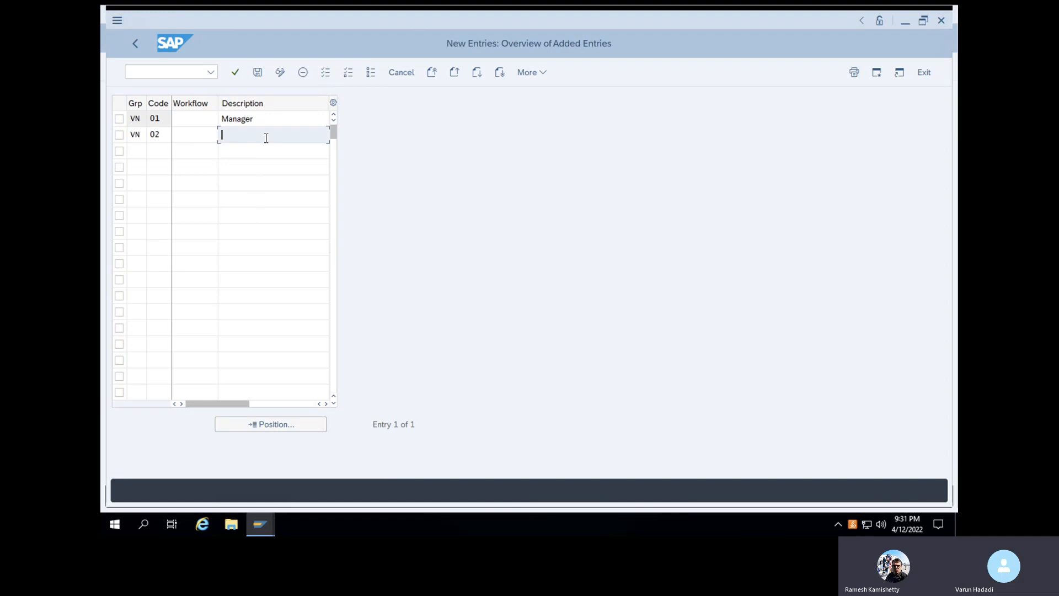
{"action": "type", "text": "S"}
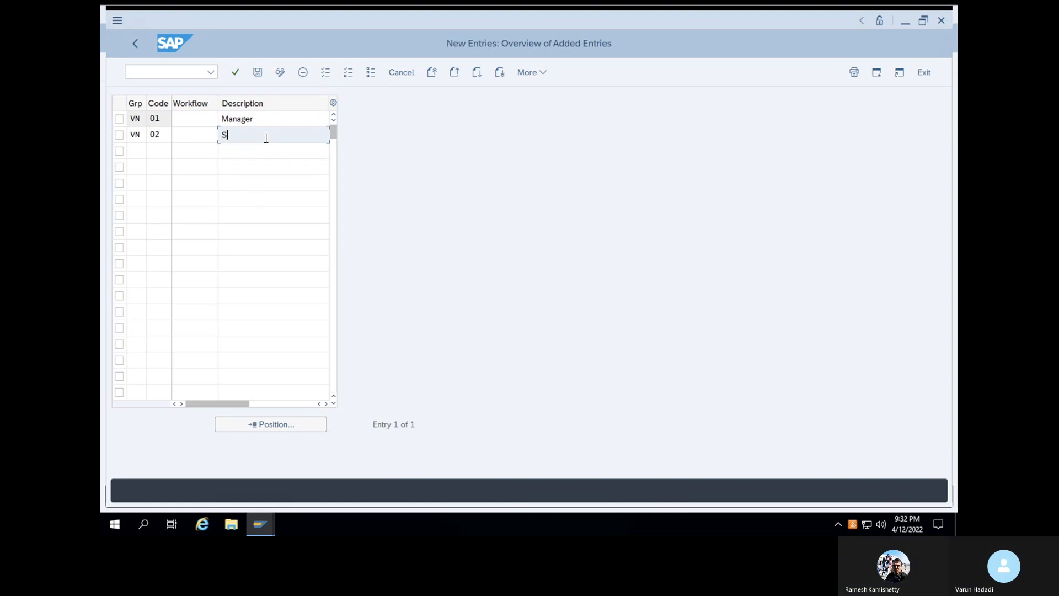
{"action": "type", "text": "upervisor"}
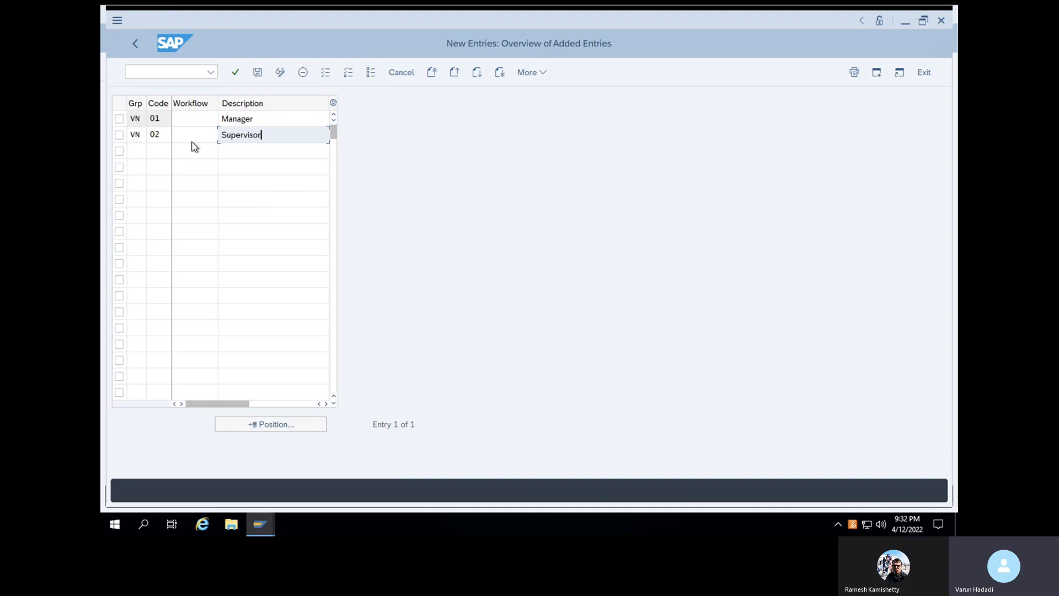
- Add release code 03 for release group VN with the description "PO creator" and confirm the entries
{"action": "left_click", "coordinate": [141, 150]}
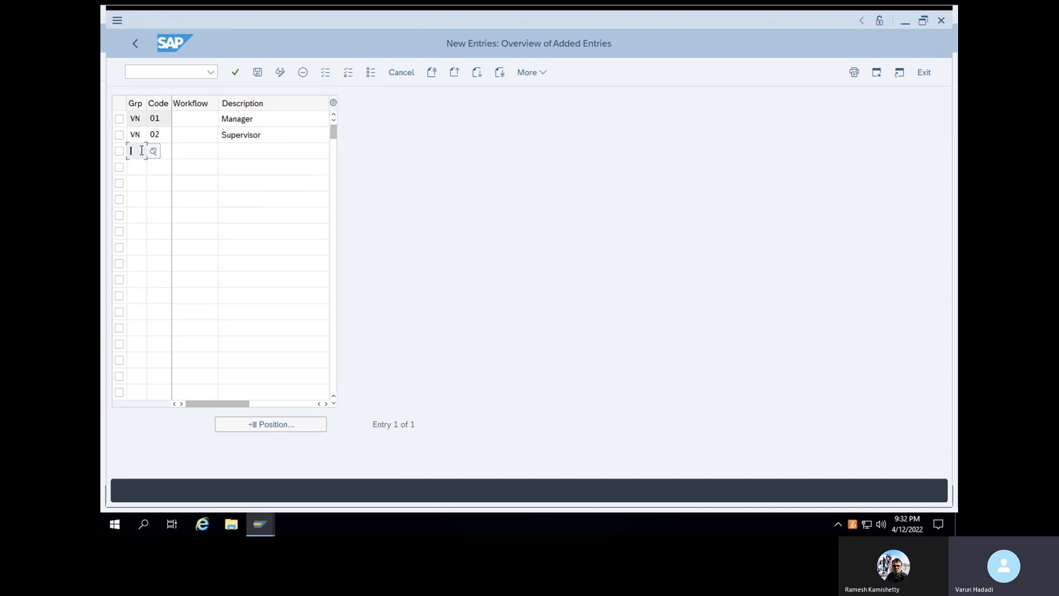
{"action": "type", "text": "VN"}
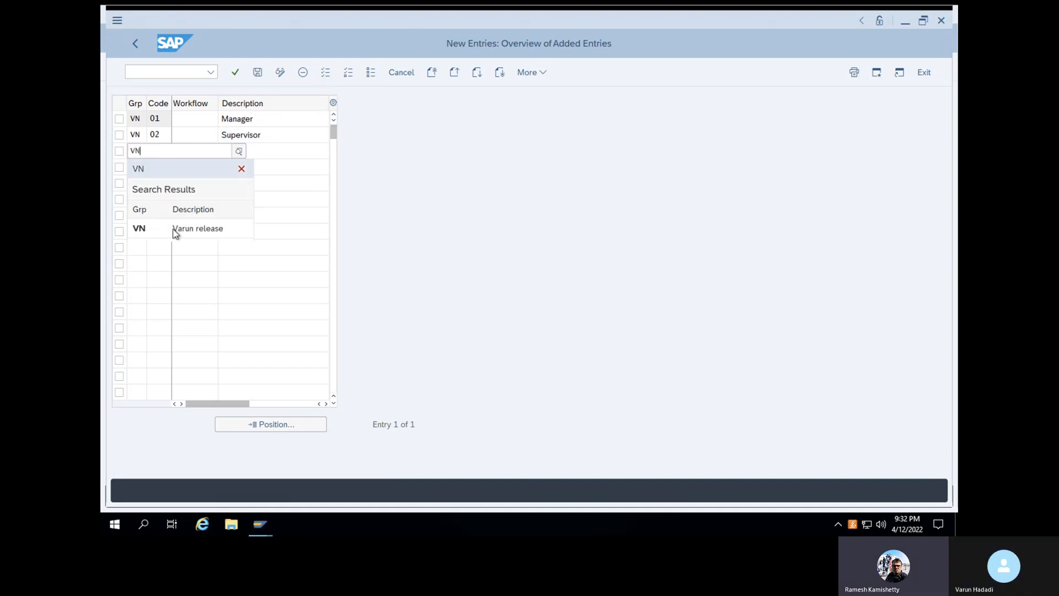
{"action": "left_click", "coordinate": [173, 229]}
{"action": "left_click", "coordinate": [153, 151]}
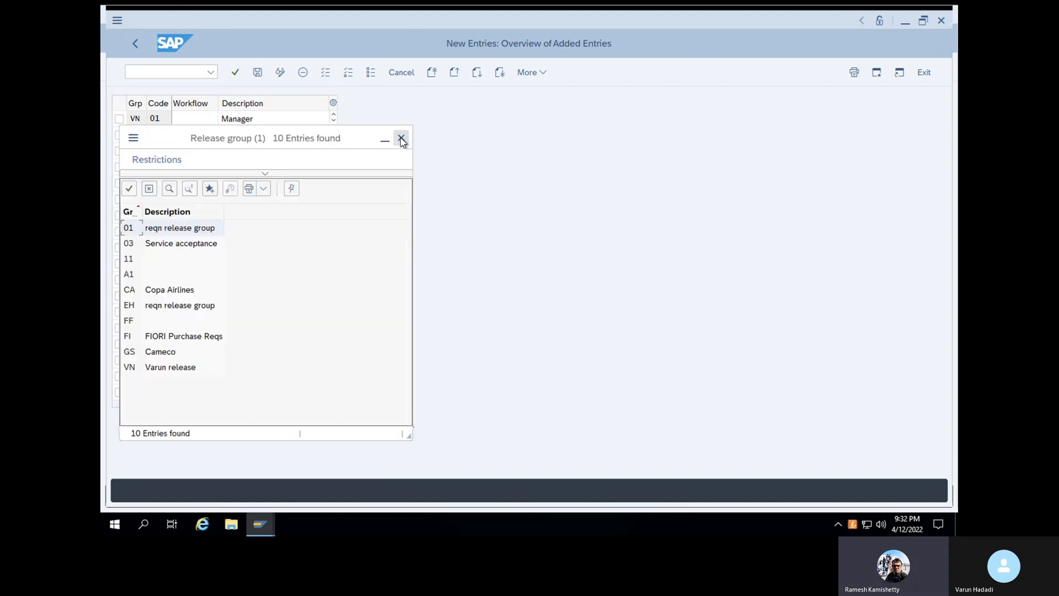
{"action": "left_click", "coordinate": [401, 137]}
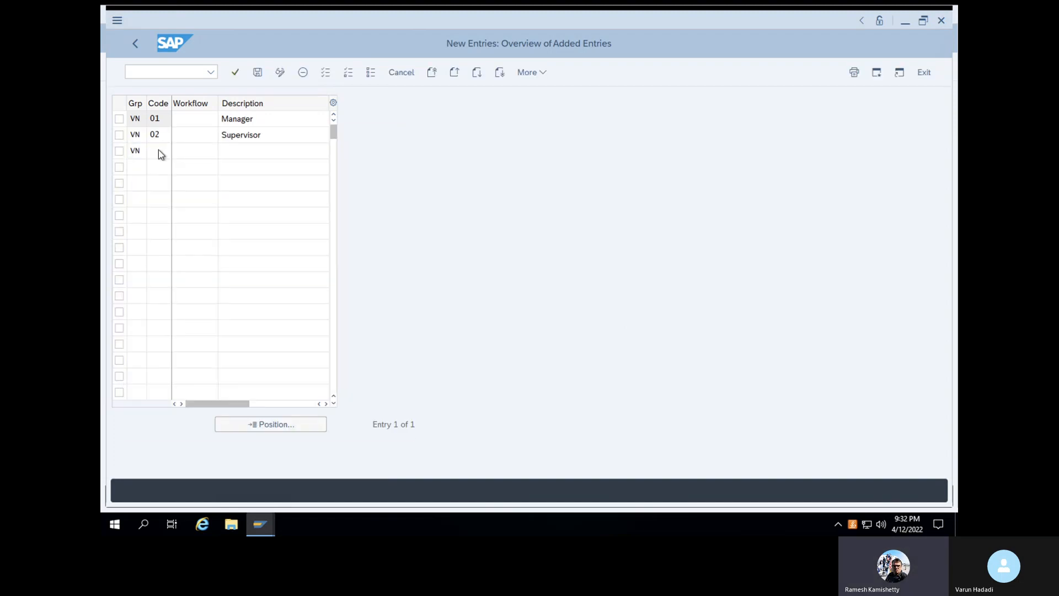
{"action": "left_click", "coordinate": [153, 151]}
{"action": "left_click", "coordinate": [401, 138]}
{"action": "left_click", "coordinate": [165, 155]}
{"action": "key", "text": "Tab"}
{"action": "left_click", "coordinate": [162, 155]}
{"action": "type", "text": "03"}
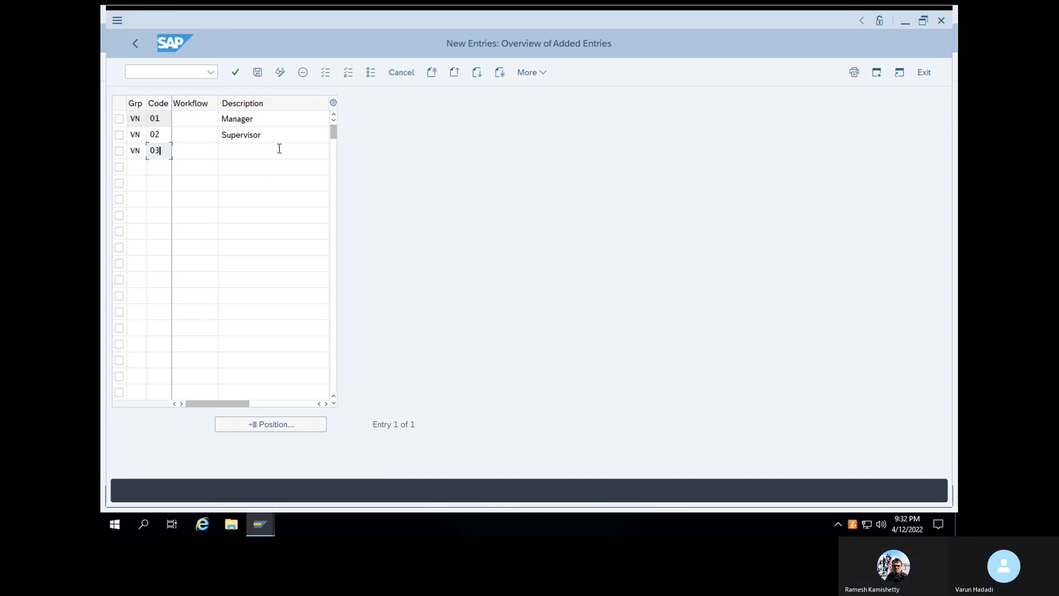
{"action": "left_click", "coordinate": [280, 148]}
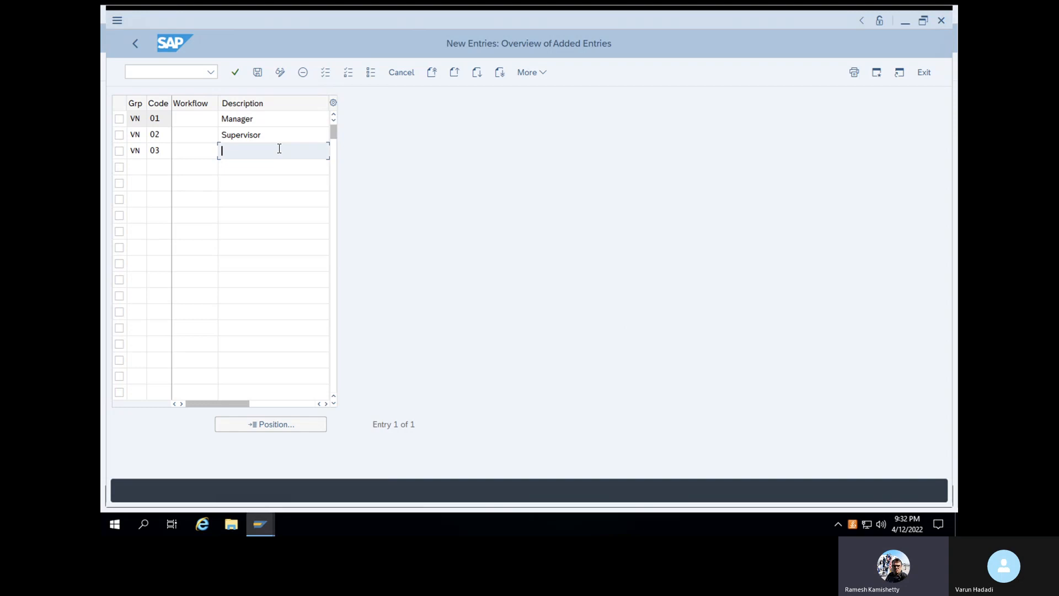
{"action": "type", "text": "PO creator"}
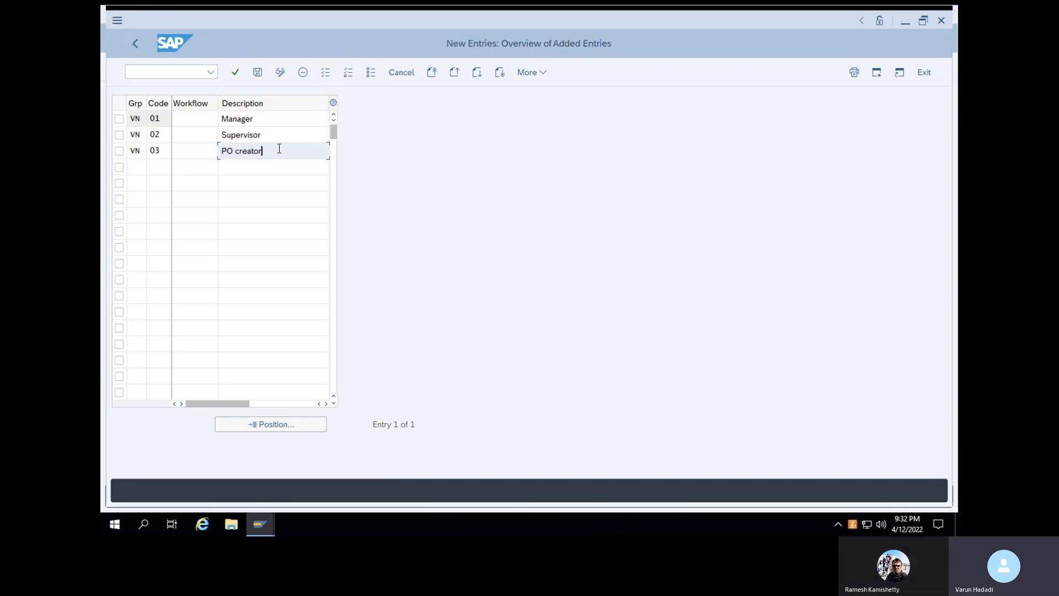
{"action": "key", "text": "Return"}
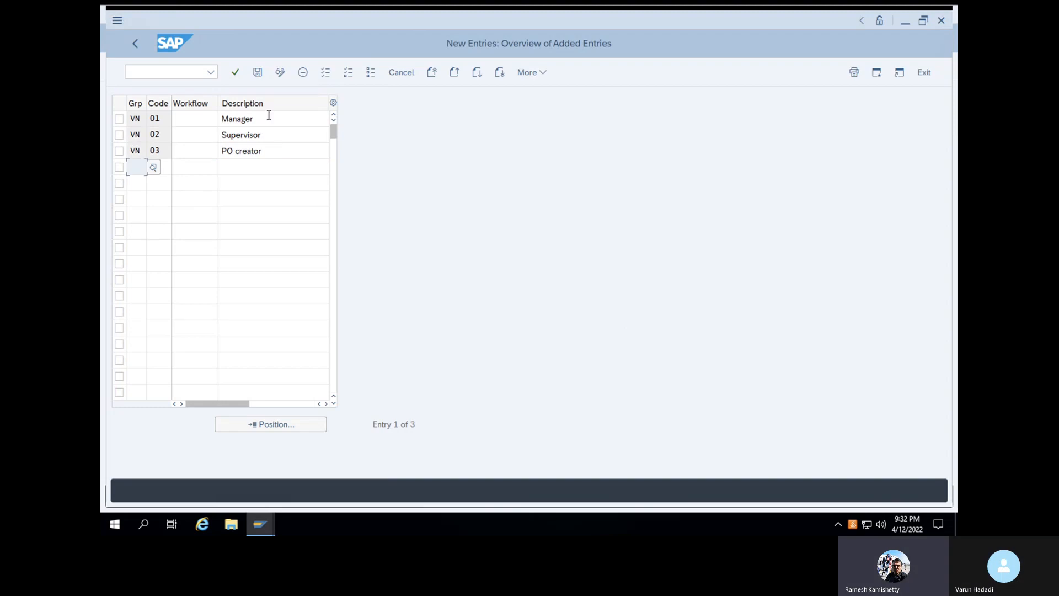
- Save the release codes under the SAP MM training customizing request and return to the activity selection
{"action": "left_click", "coordinate": [259, 75]}
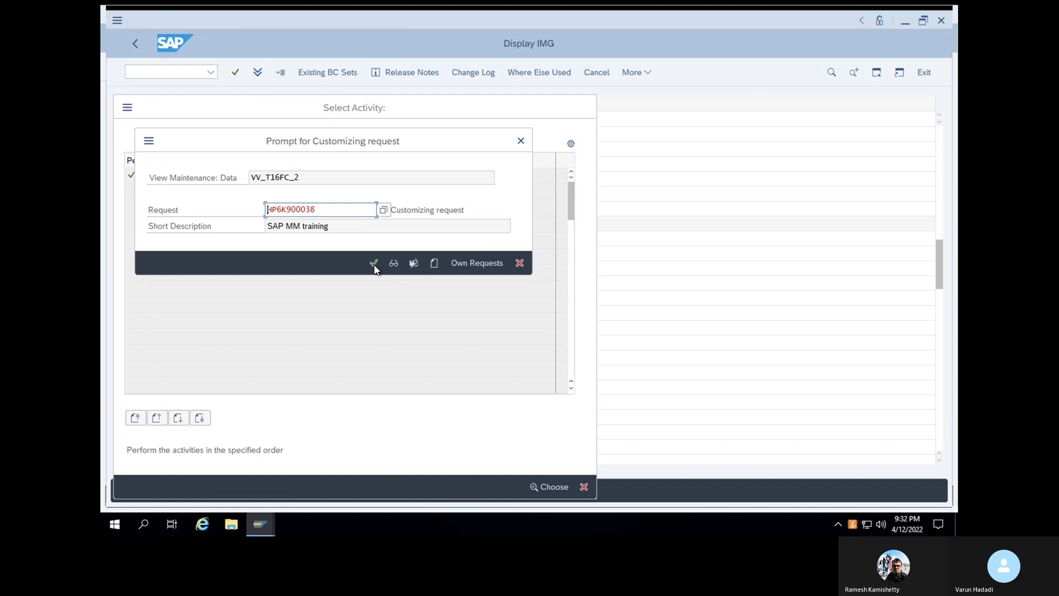
{"action": "left_click", "coordinate": [373, 263]}
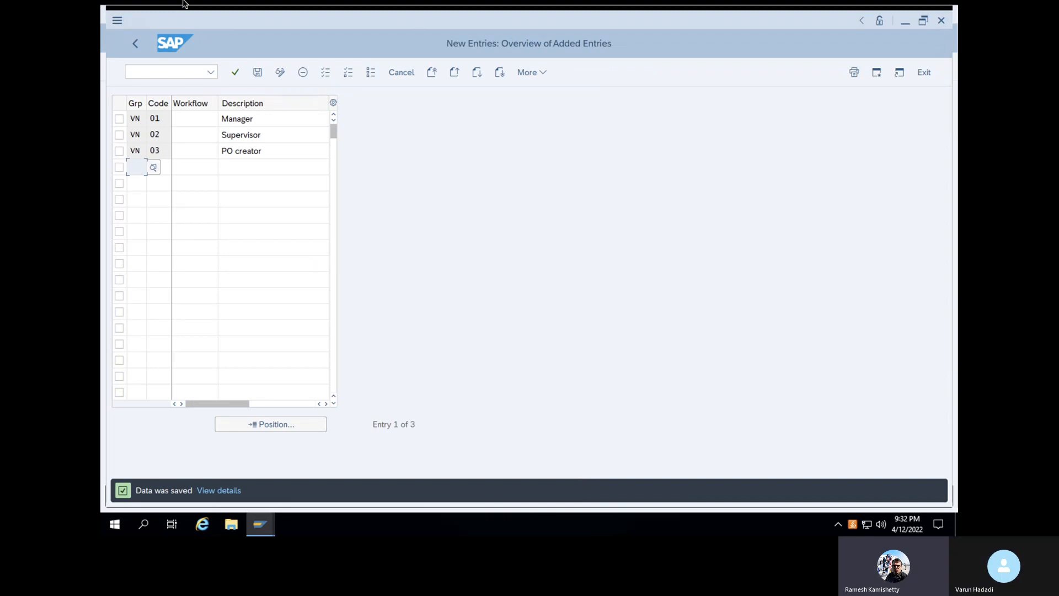
{"action": "left_click", "coordinate": [137, 43]}
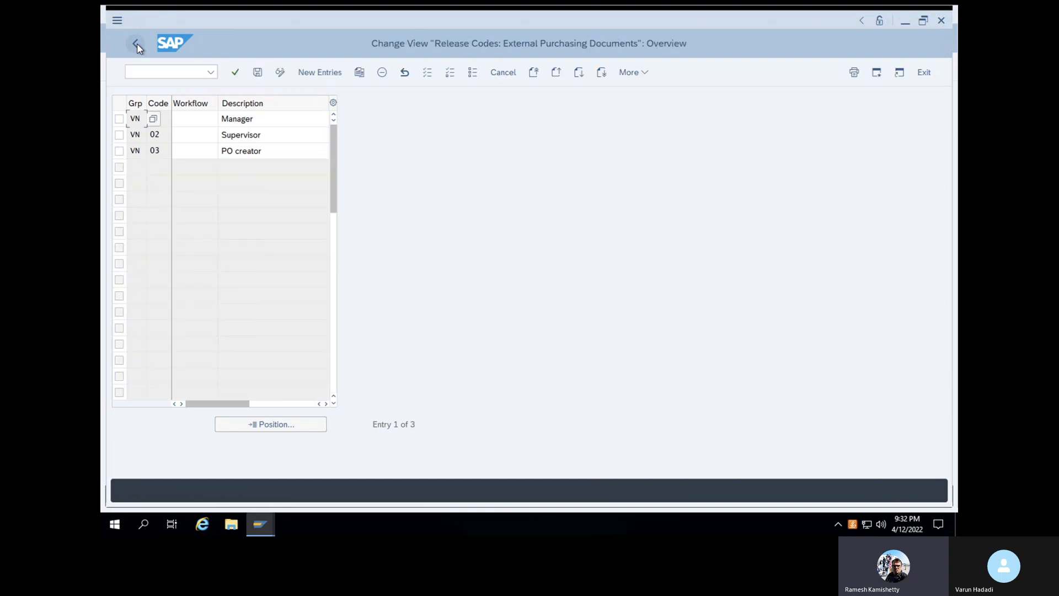
{"action": "left_click", "coordinate": [137, 43]}
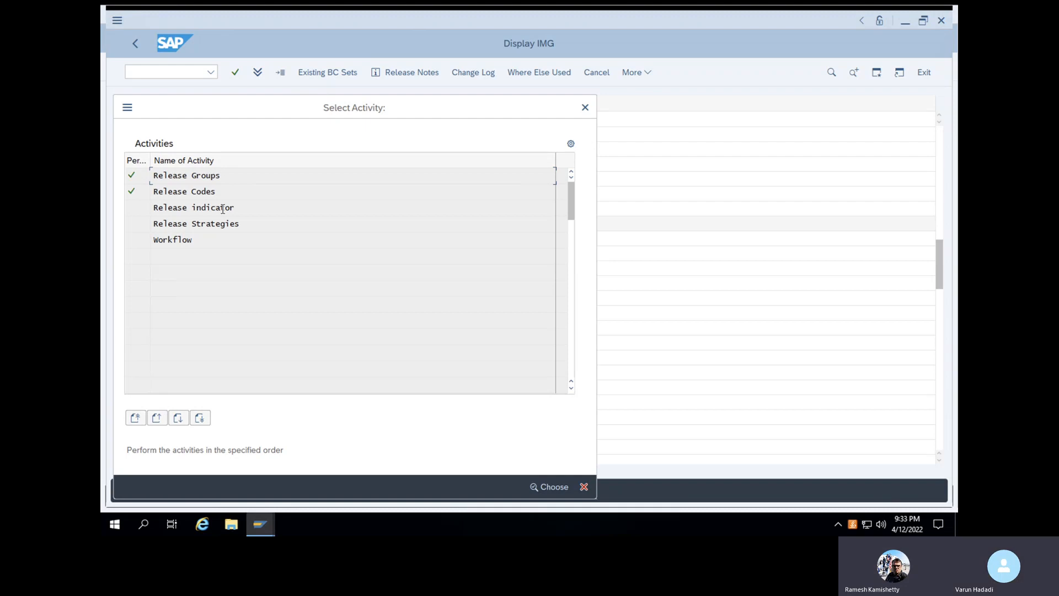
- Check the existing release indicators for purchasing documents and return to the activity selection
{"action": "double_click", "coordinate": [222, 209]}
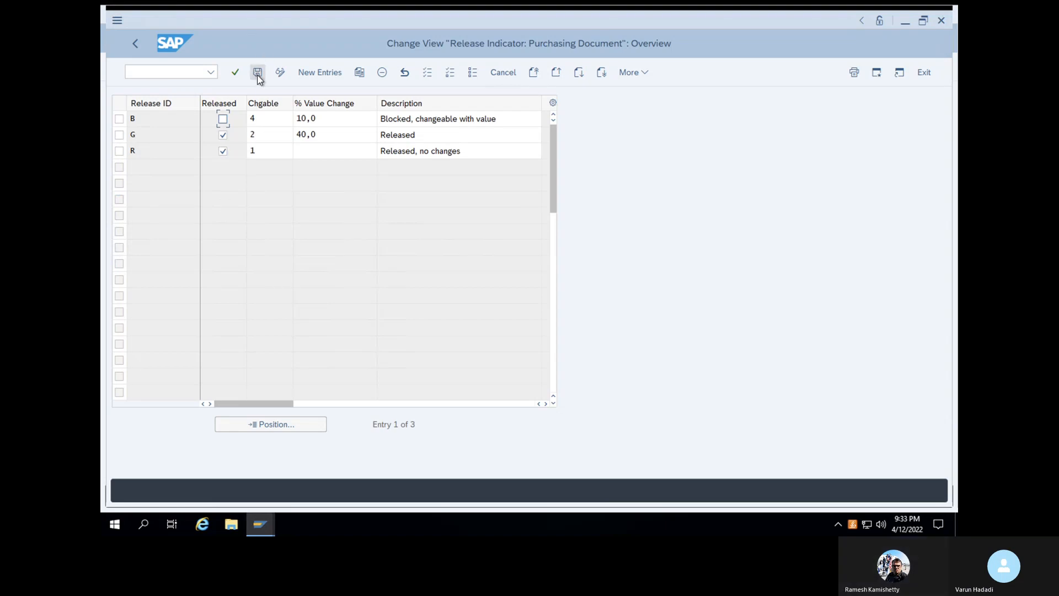
{"action": "left_click", "coordinate": [136, 44]}
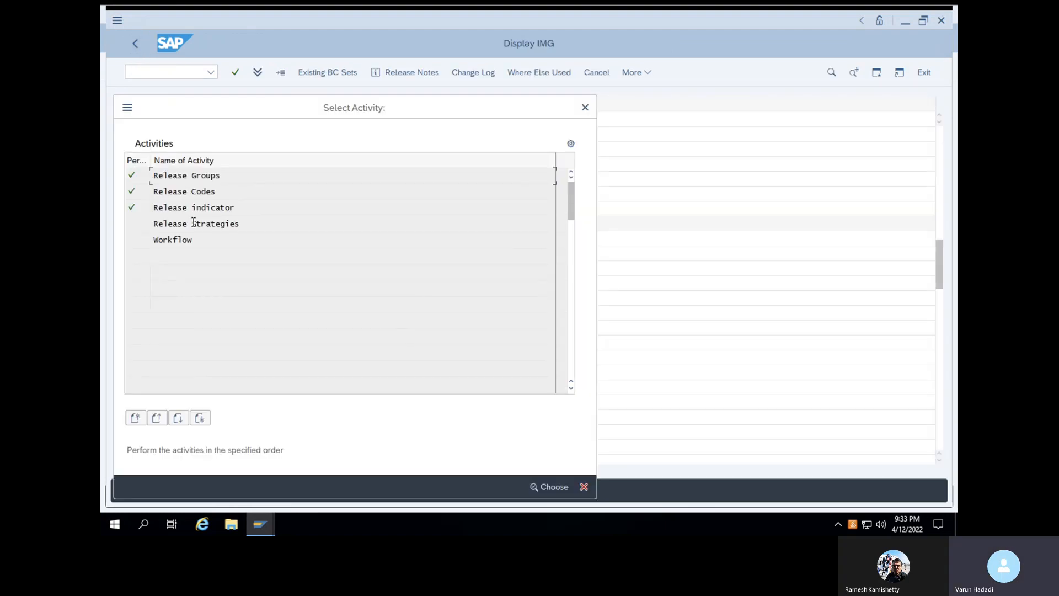
- Create release strategy VN for release group VN, described with the person's name followed by "release"
{"action": "double_click", "coordinate": [193, 224]}
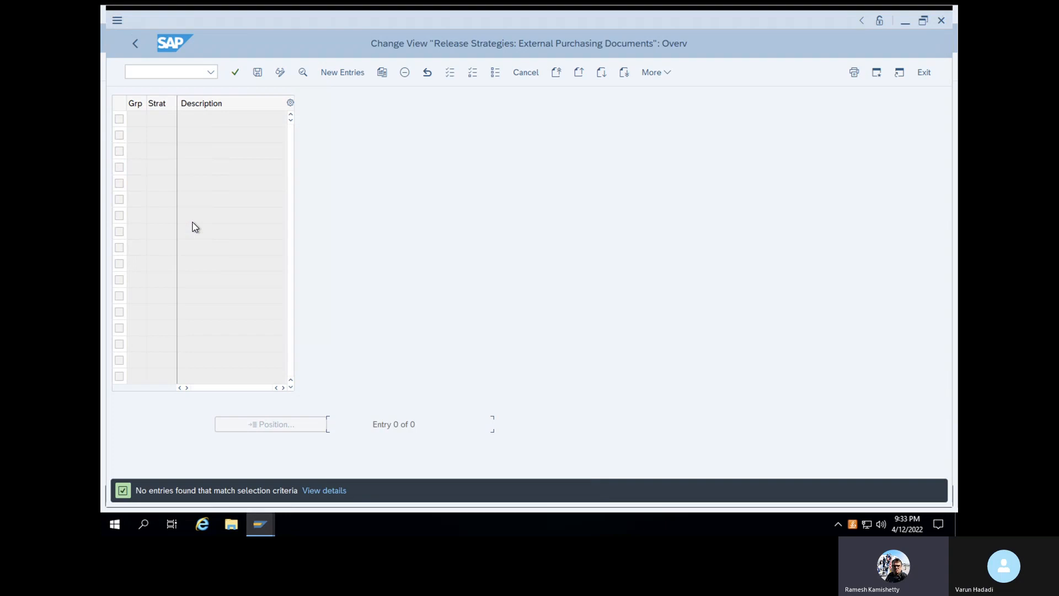
{"action": "left_click", "coordinate": [338, 76]}
{"action": "left_click", "coordinate": [231, 103]}
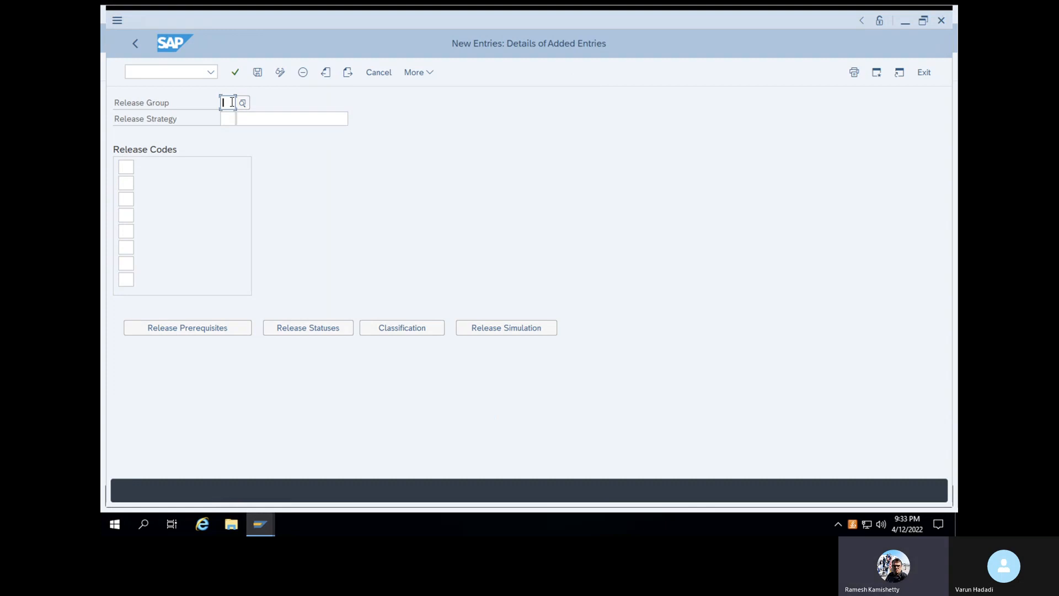
{"action": "type", "text": "VN"}
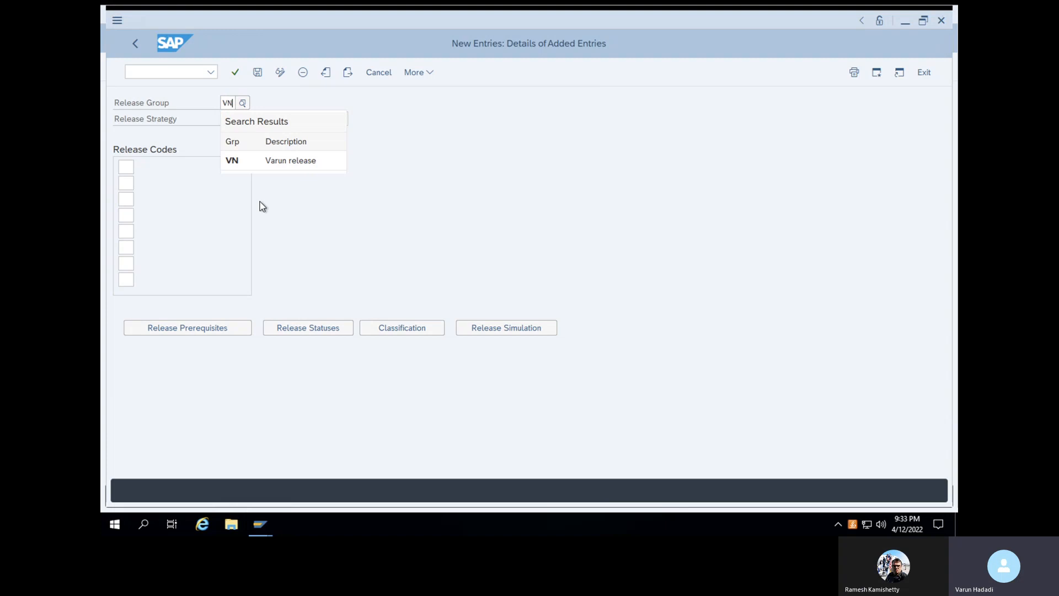
{"action": "left_click", "coordinate": [263, 167]}
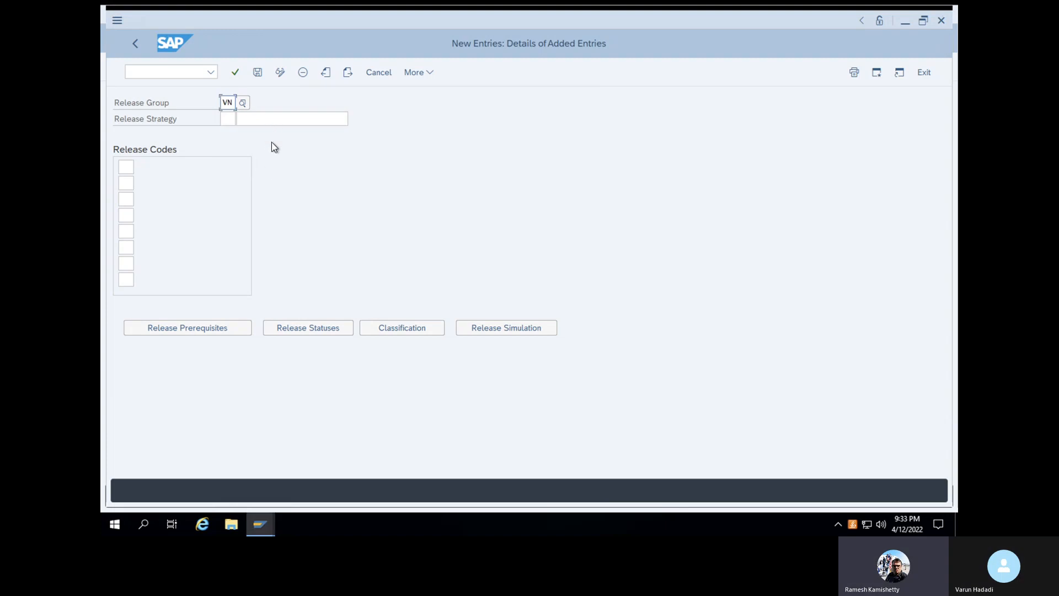
{"action": "left_click", "coordinate": [228, 118]}
{"action": "type", "text": "VN"}
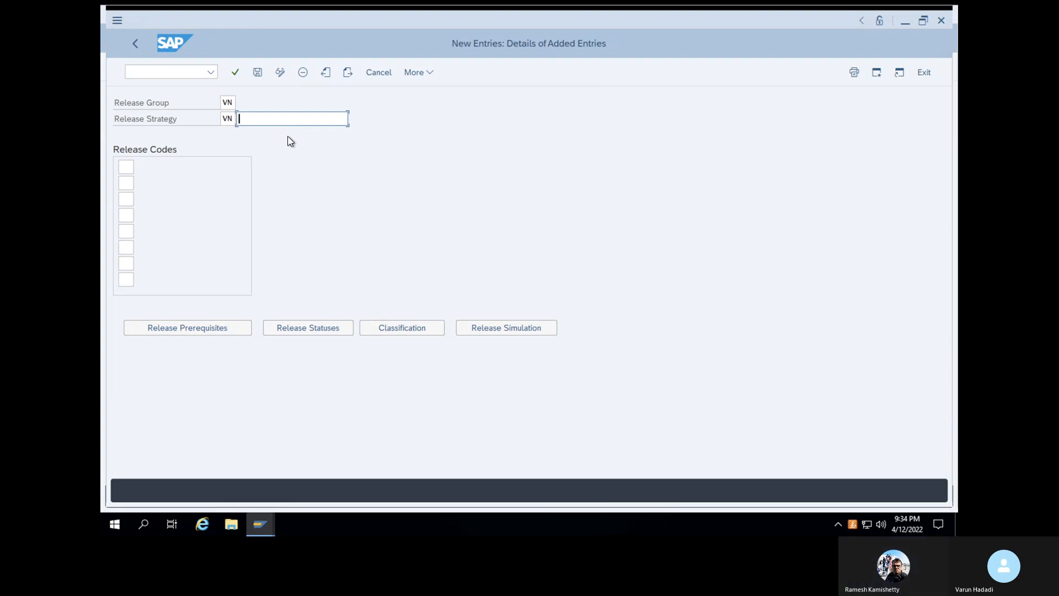
{"action": "type", "text": "Varun r"}
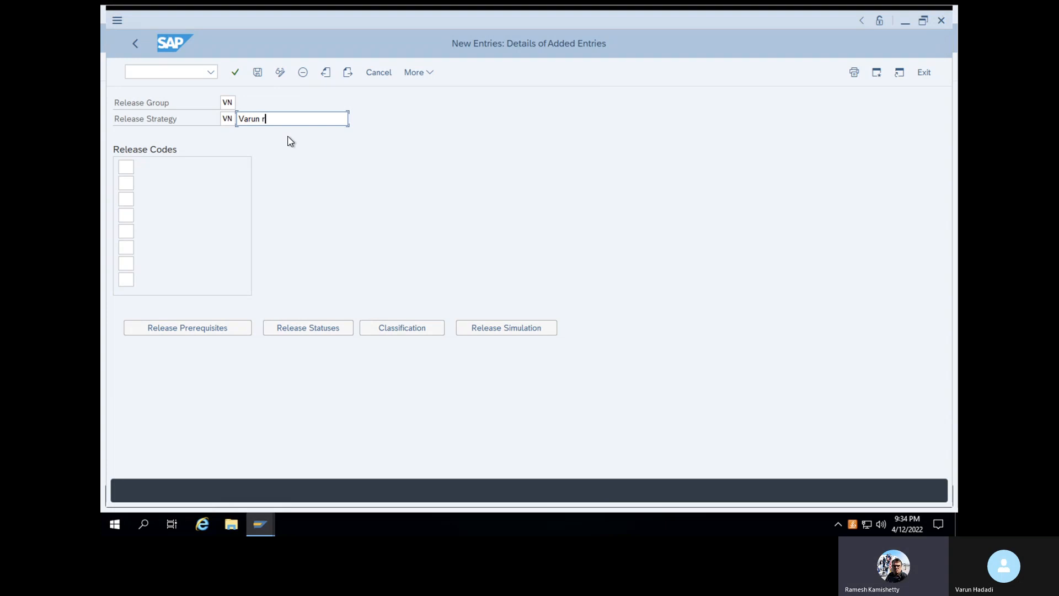
{"action": "type", "text": "elease"}
{"action": "key", "text": "Return"}
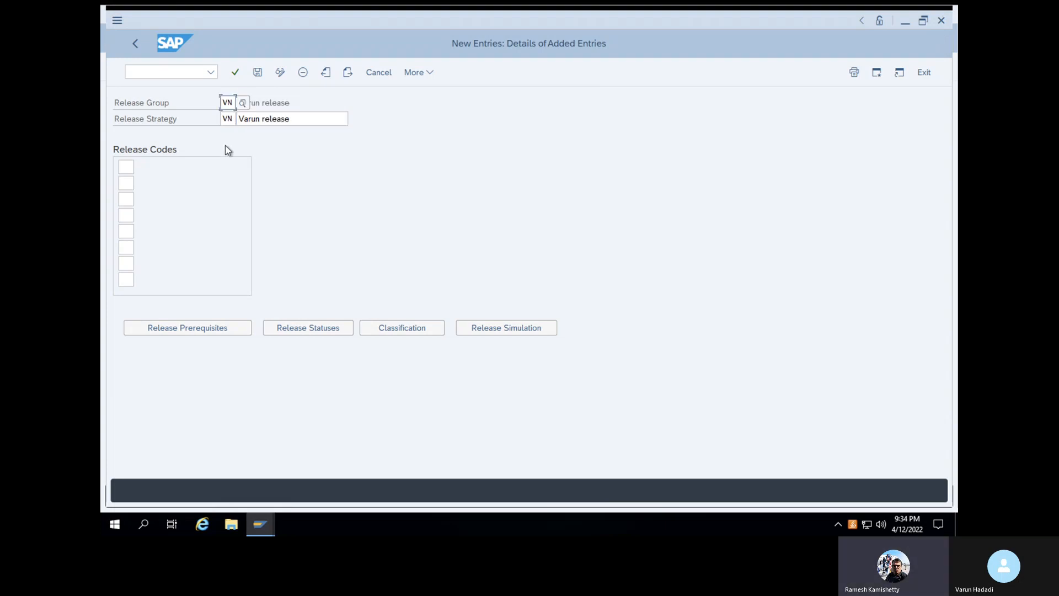
- Assign release codes 01, 02 and 03 to release strategy VN and confirm them
{"action": "left_click", "coordinate": [128, 169]}
{"action": "type", "text": "01"}
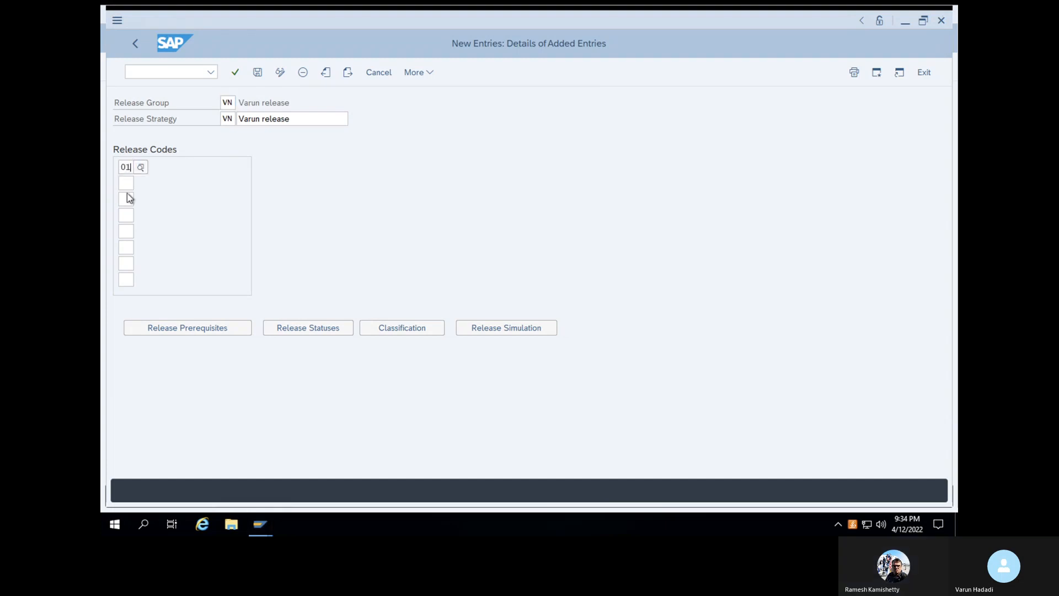
{"action": "key", "text": "Tab"}
{"action": "left_click", "coordinate": [127, 183]}
{"action": "type", "text": "02"}
{"action": "key", "text": "Tab"}
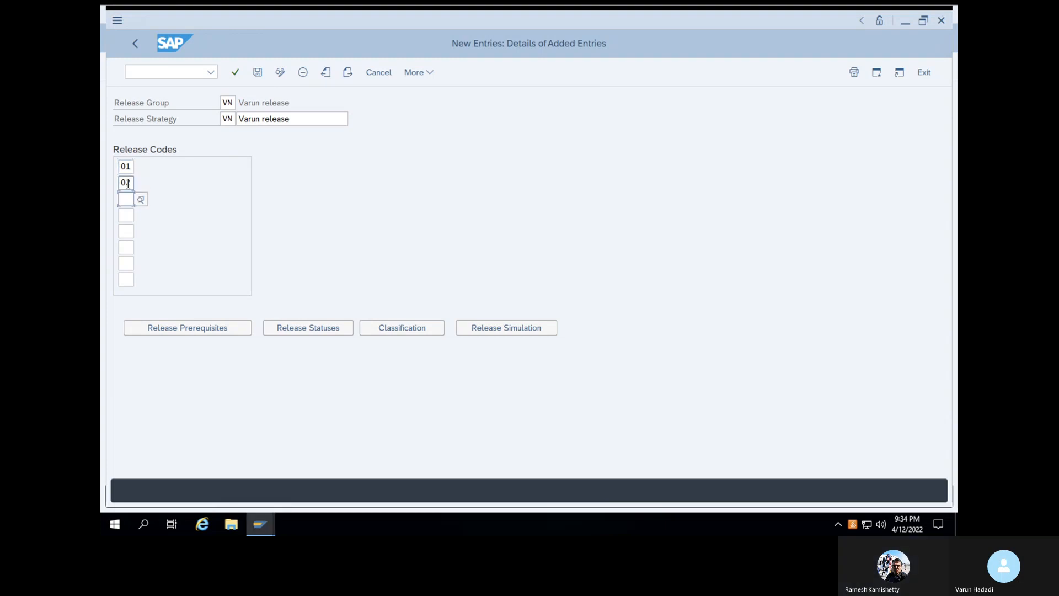
{"action": "type", "text": "03"}
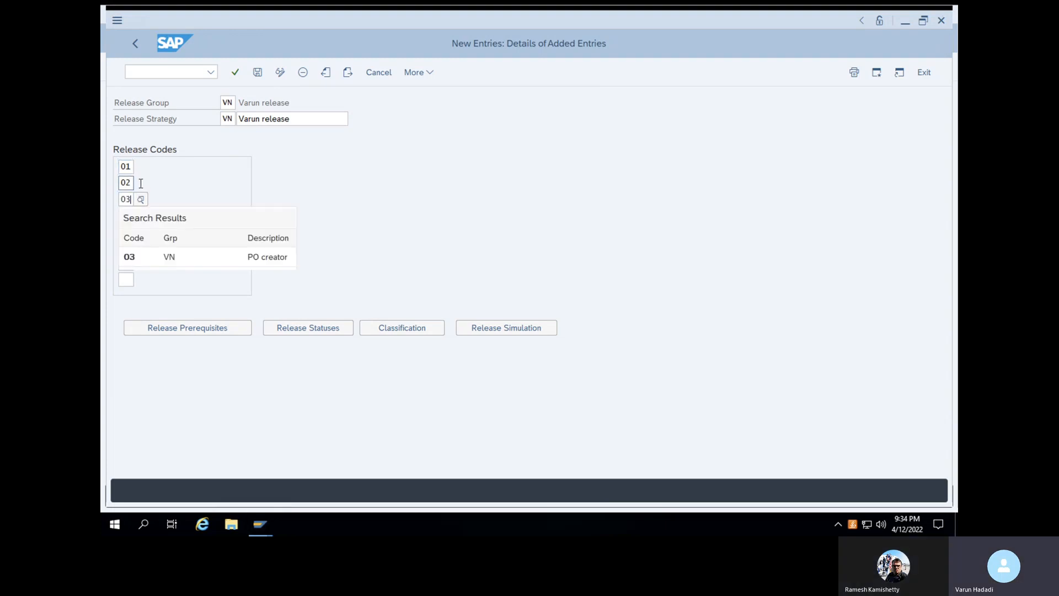
{"action": "left_click", "coordinate": [203, 257]}
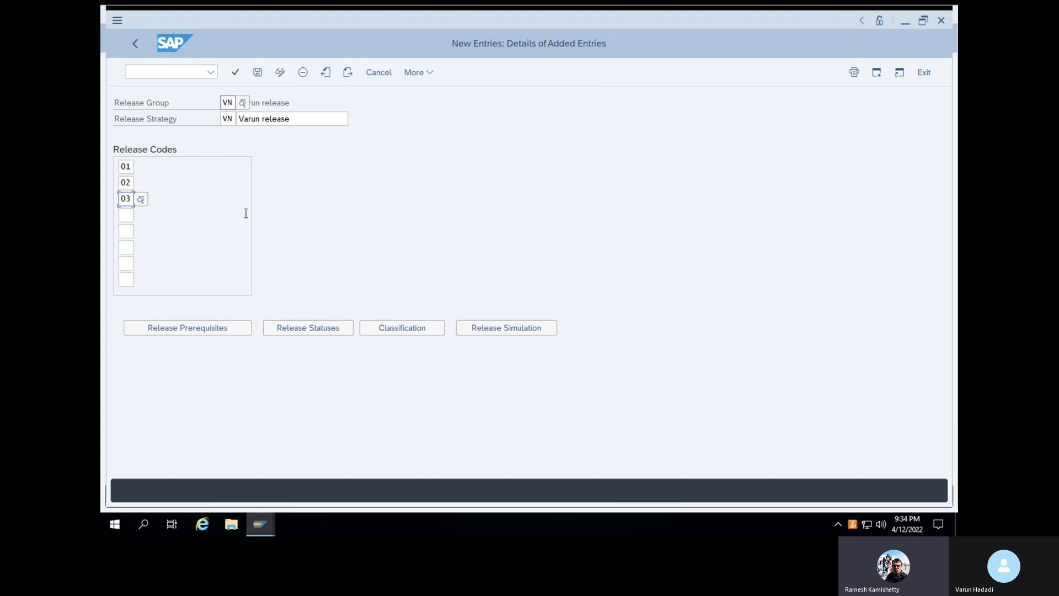
{"action": "key", "text": "Return"}
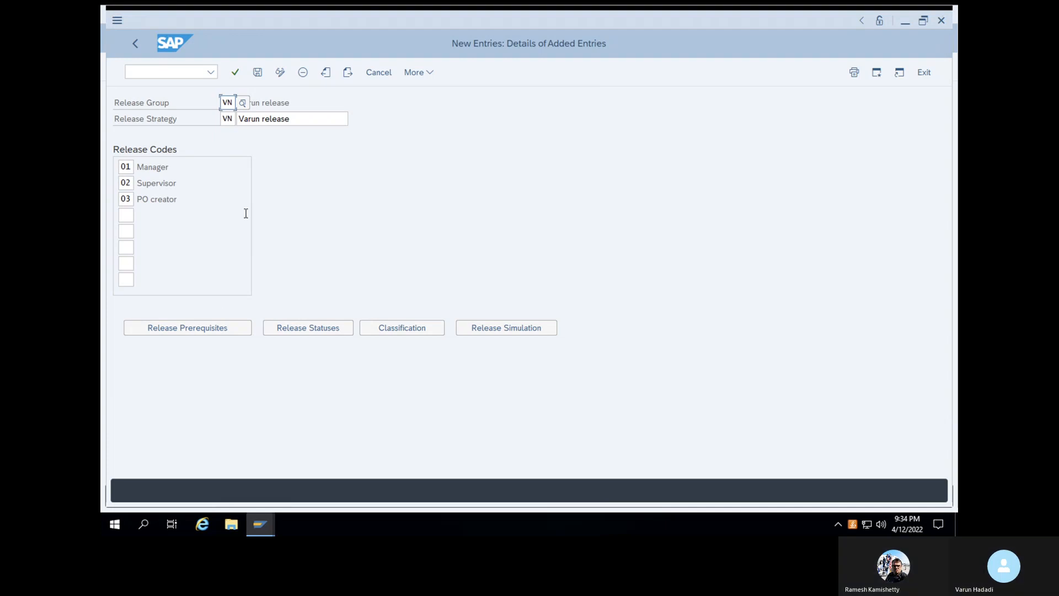
- Make code 01 a release prerequisite for code 02, and codes 01 and 02 prerequisites for code 03, and try to save the strategy
{"action": "left_click", "coordinate": [215, 328]}
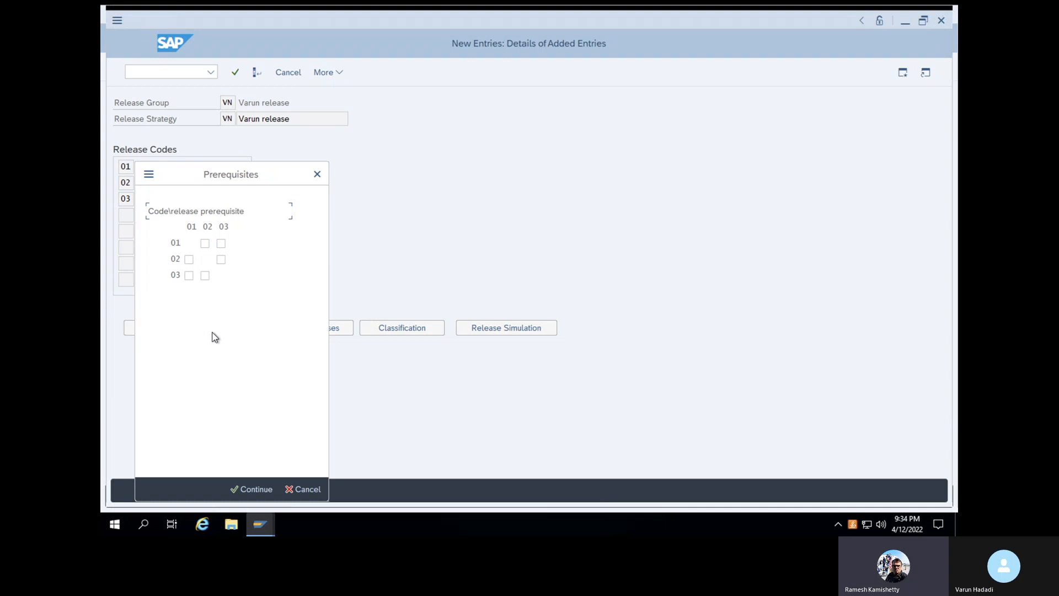
{"action": "left_click", "coordinate": [189, 261]}
{"action": "left_click", "coordinate": [190, 275]}
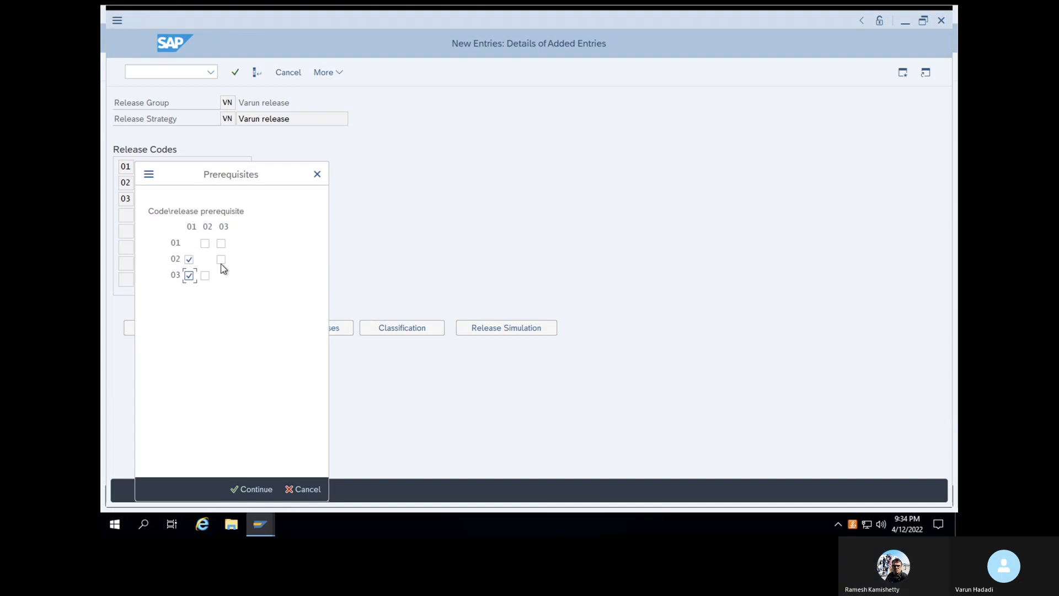
{"action": "left_click", "coordinate": [221, 259]}
{"action": "left_click", "coordinate": [206, 281]}
{"action": "left_click", "coordinate": [220, 261]}
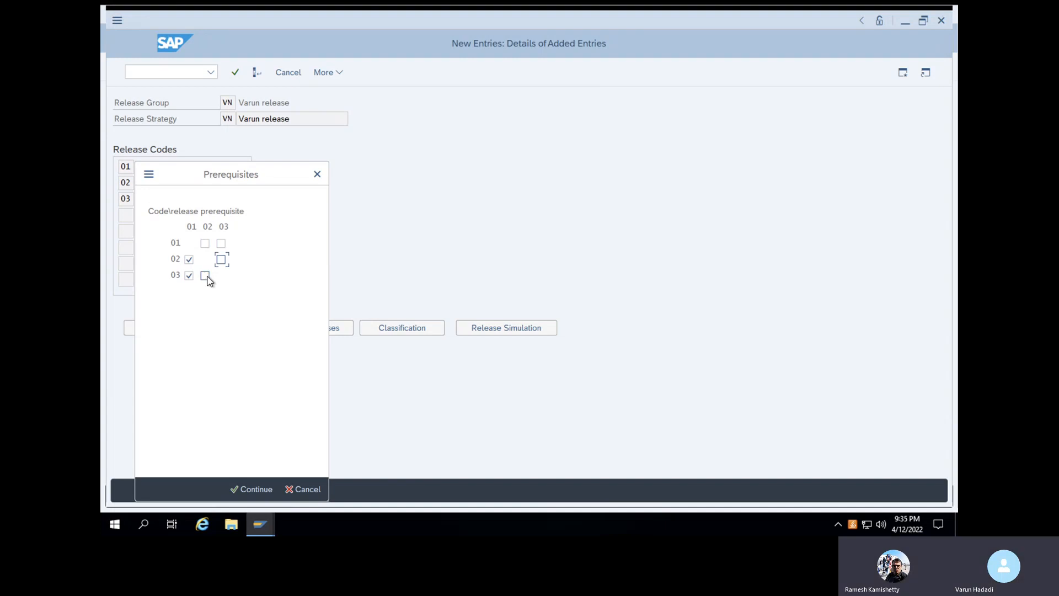
{"action": "left_click", "coordinate": [207, 278]}
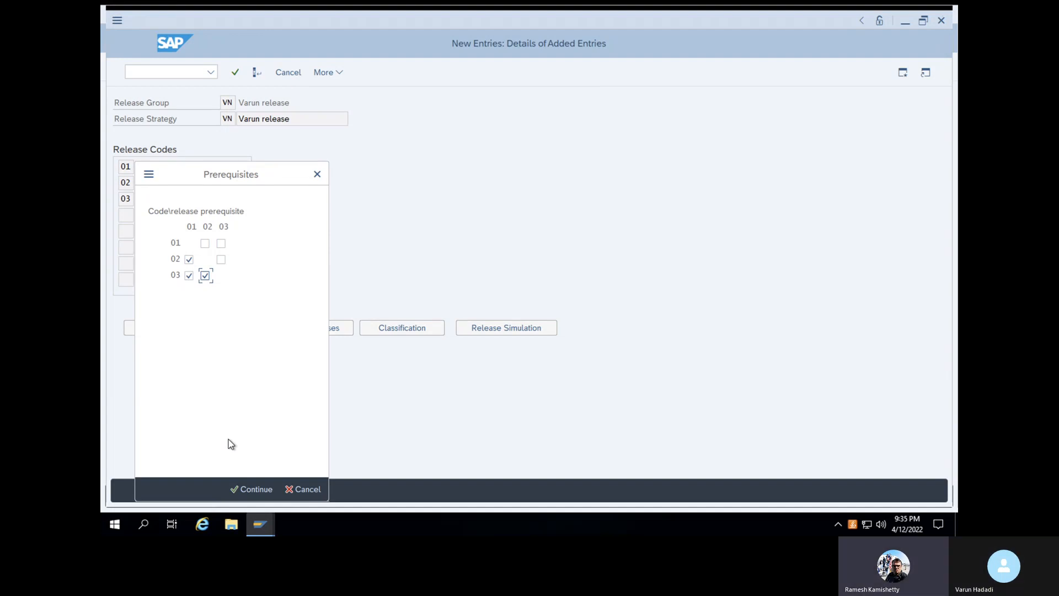
{"action": "left_click", "coordinate": [249, 483]}
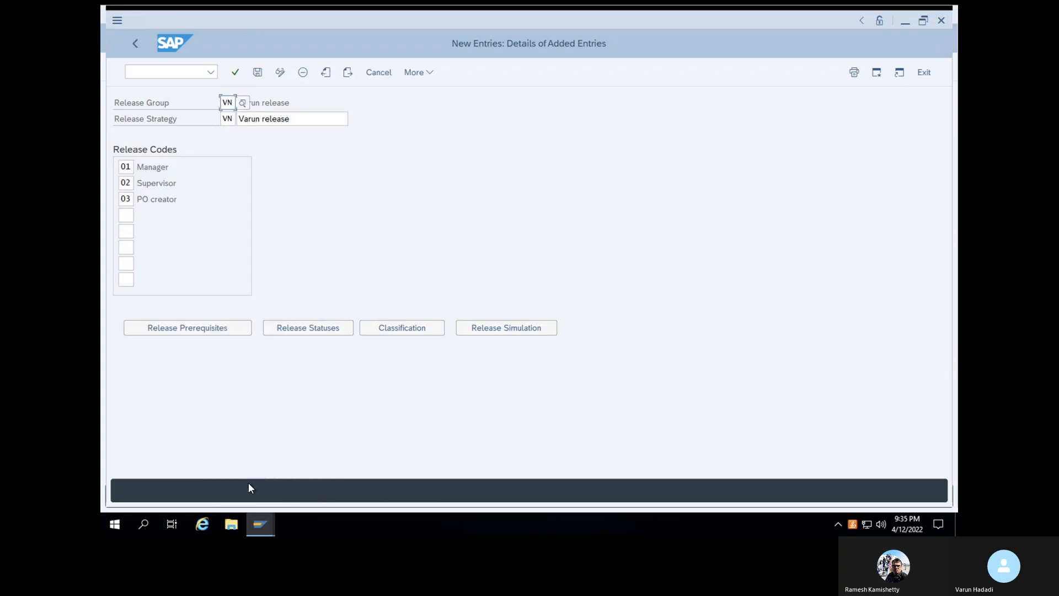
{"action": "left_click", "coordinate": [257, 72]}
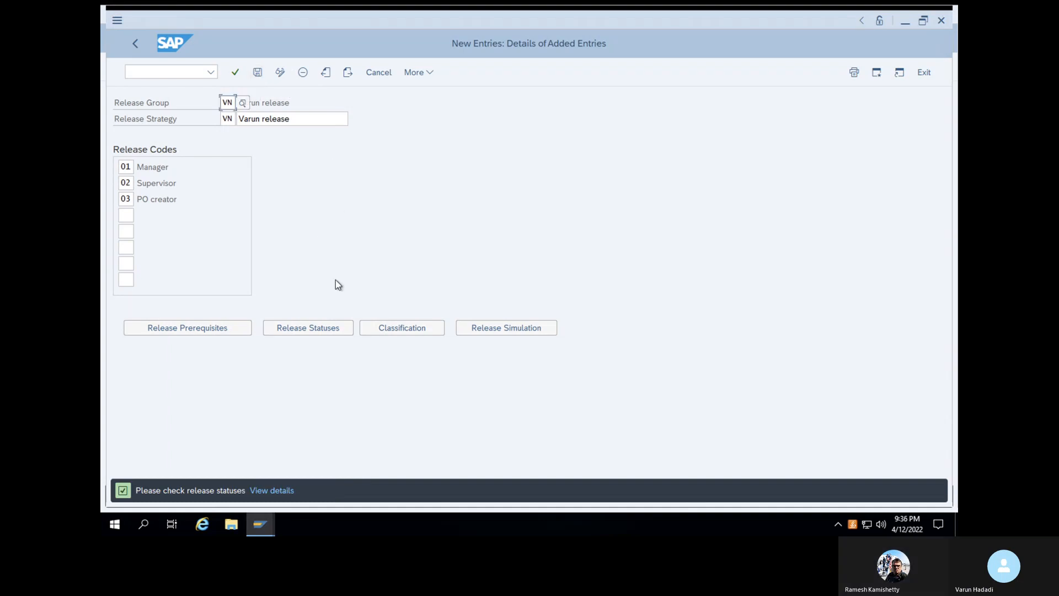
- Set release indicator B for the statuses with no code released, only 01 released, and 01 and 02 released, and confirm the statuses
{"action": "left_click", "coordinate": [326, 330]}
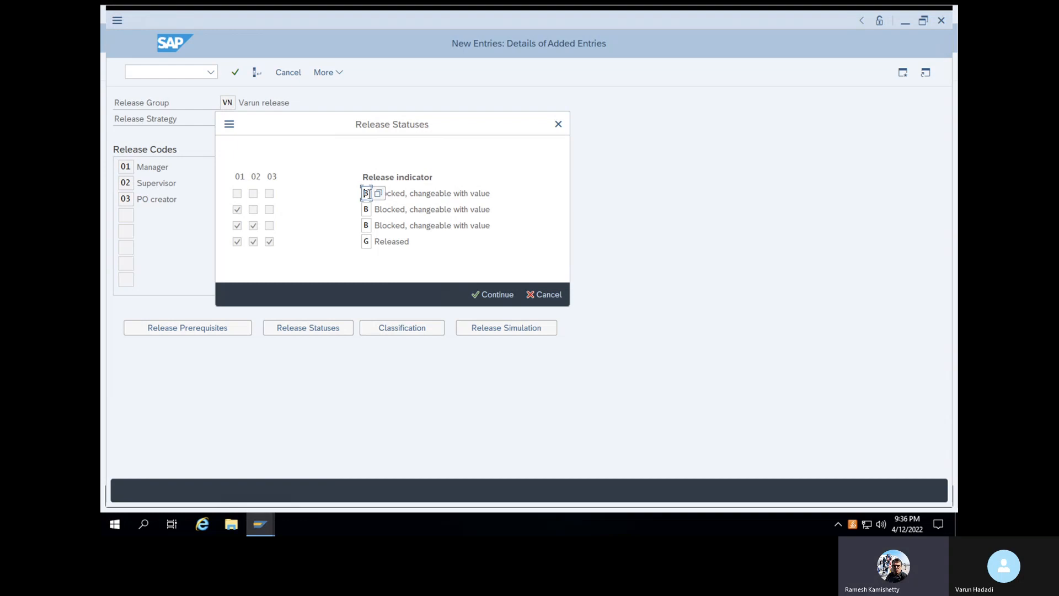
{"action": "key", "text": "BackSpace"}
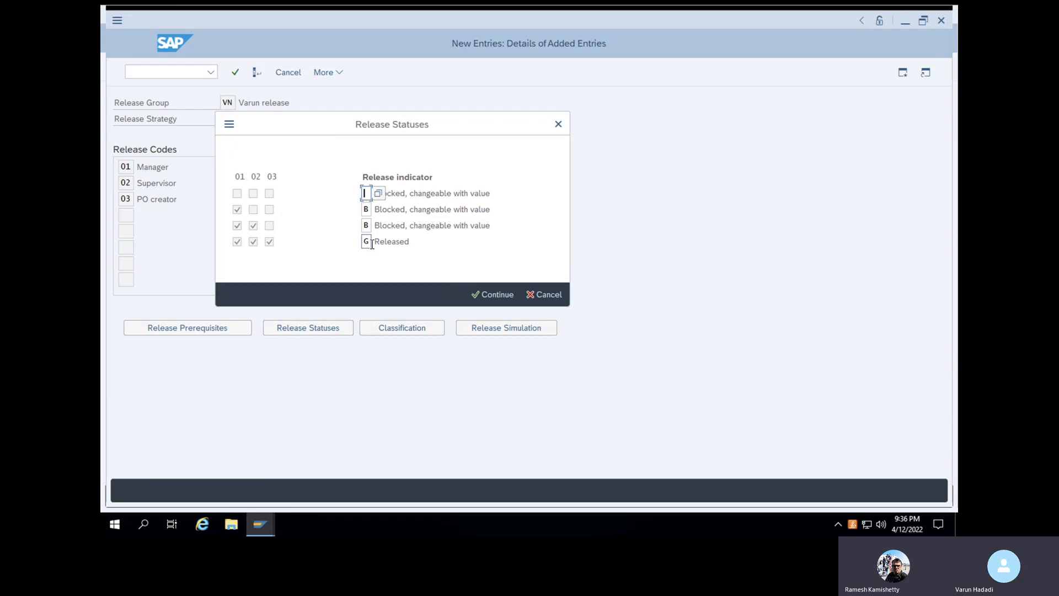
{"action": "left_click", "coordinate": [367, 210]}
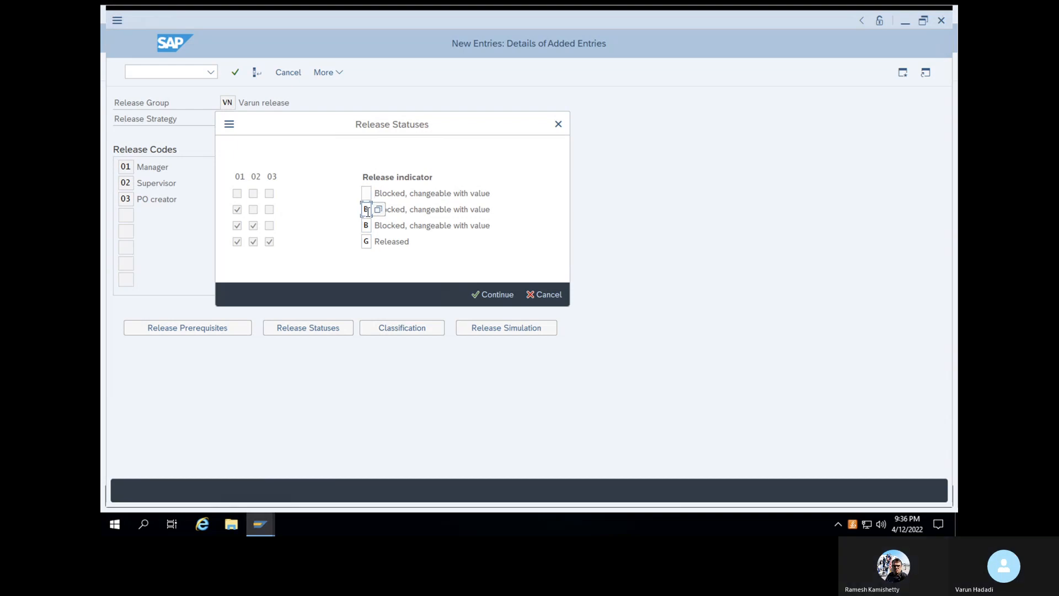
{"action": "left_click", "coordinate": [366, 193]}
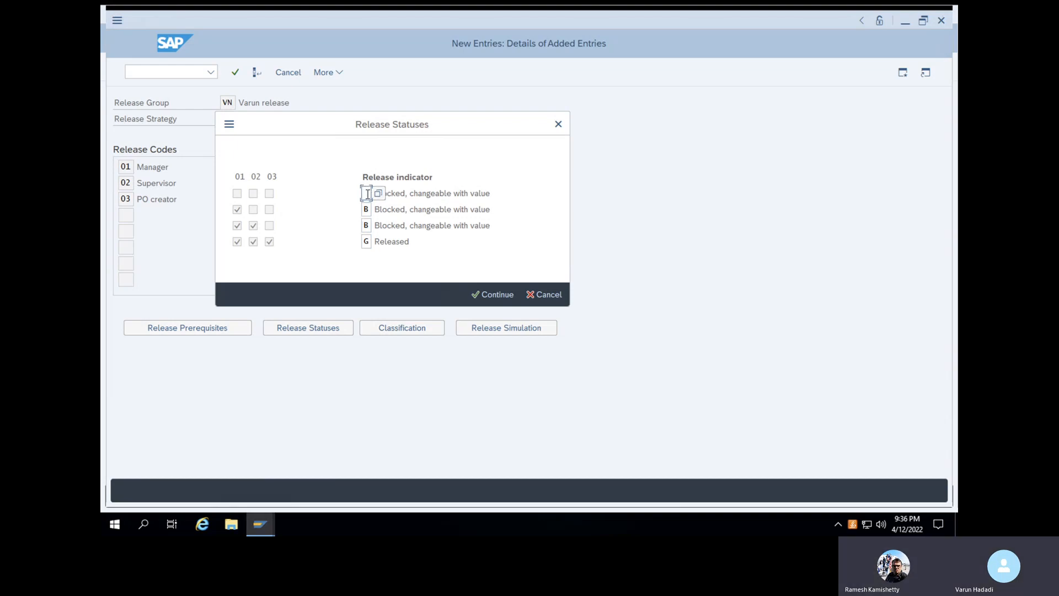
{"action": "type", "text": "B"}
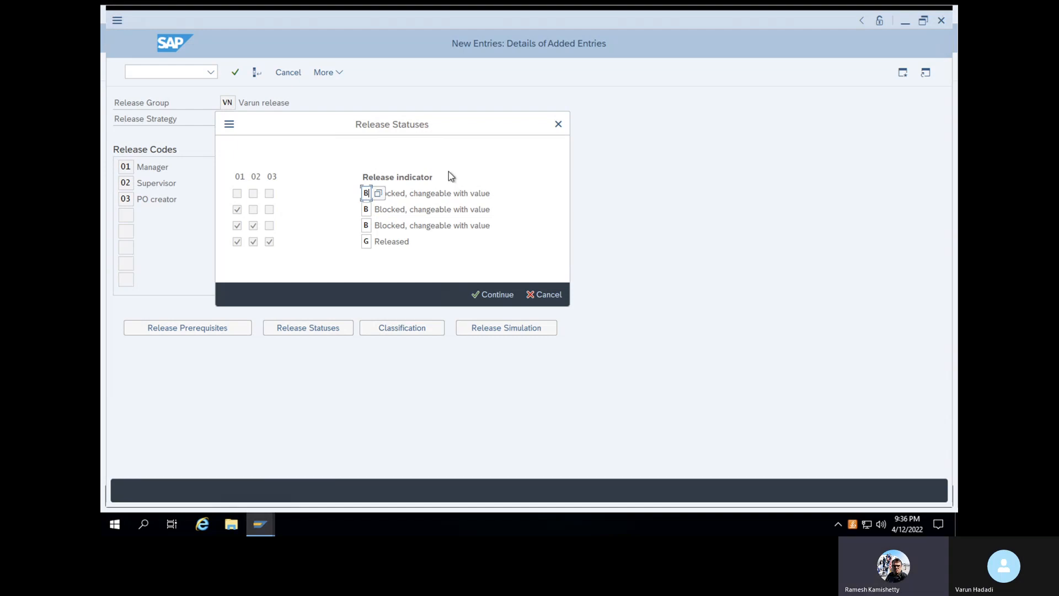
{"action": "left_click", "coordinate": [370, 209]}
{"action": "key", "text": "BackSpace"}
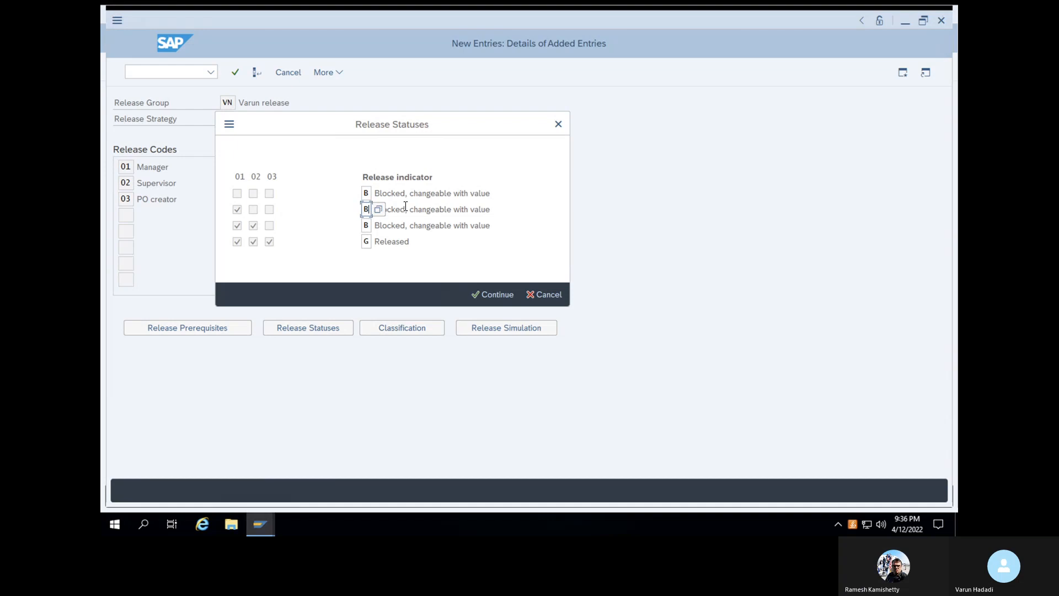
{"action": "type", "text": "B"}
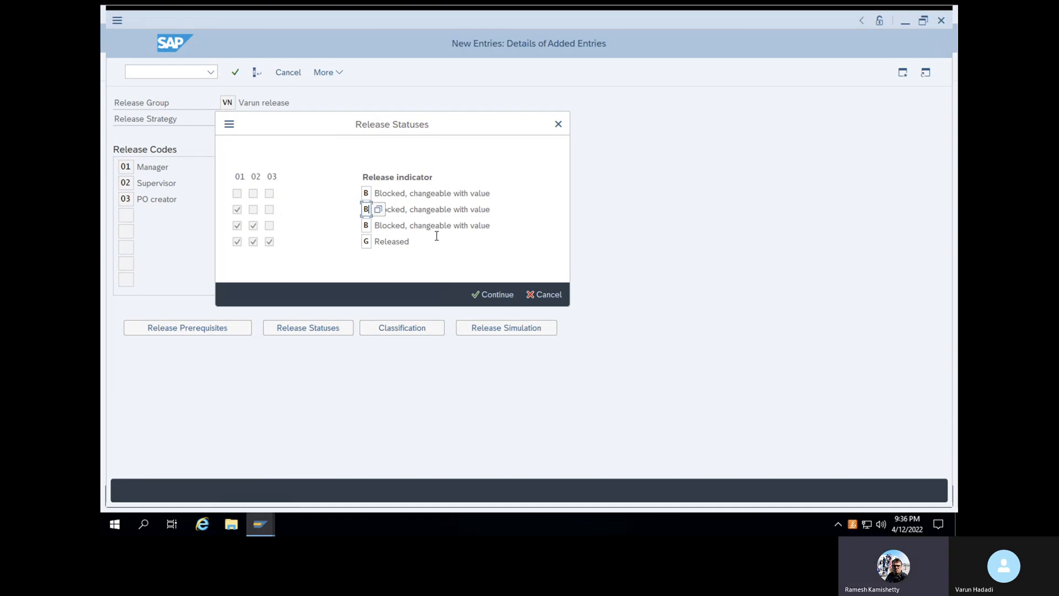
{"action": "left_click", "coordinate": [370, 225]}
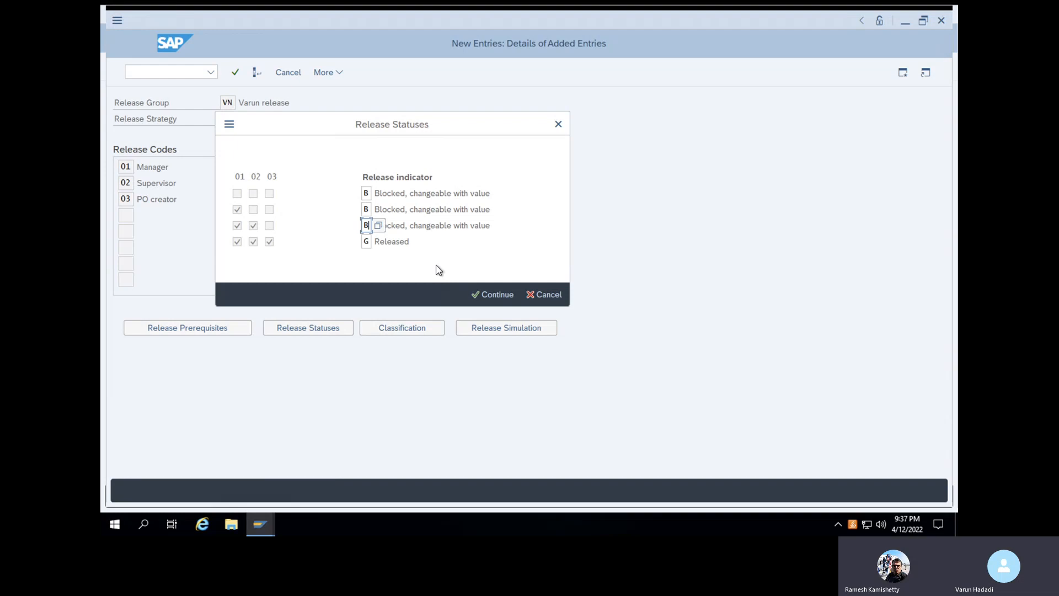
{"action": "left_click", "coordinate": [489, 297]}
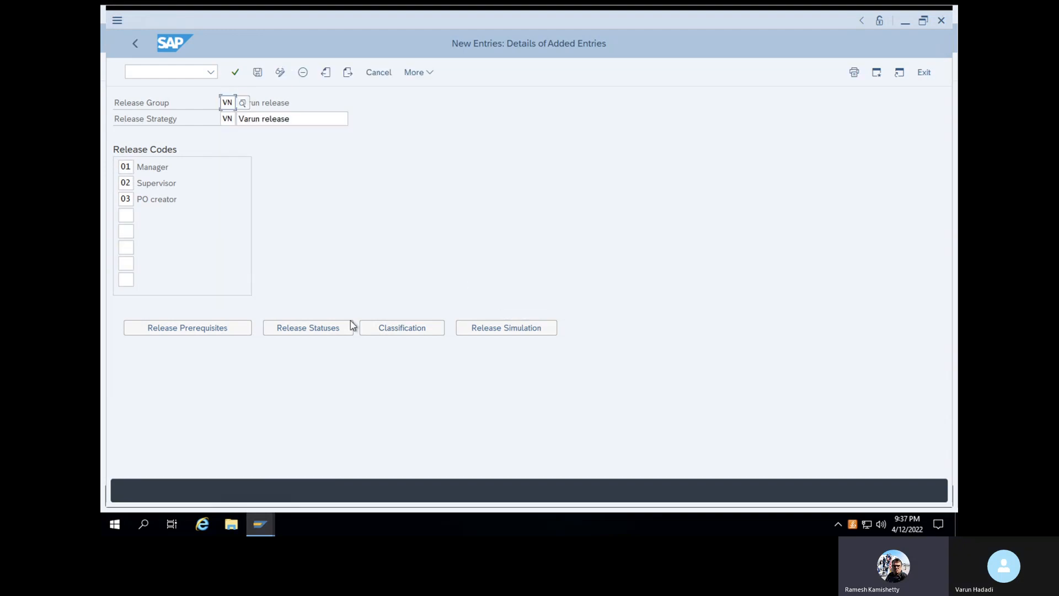
- Set release indicator G for the status with all three codes released and save the strategy under the SAP MM training customizing request
{"action": "left_click", "coordinate": [324, 329]}
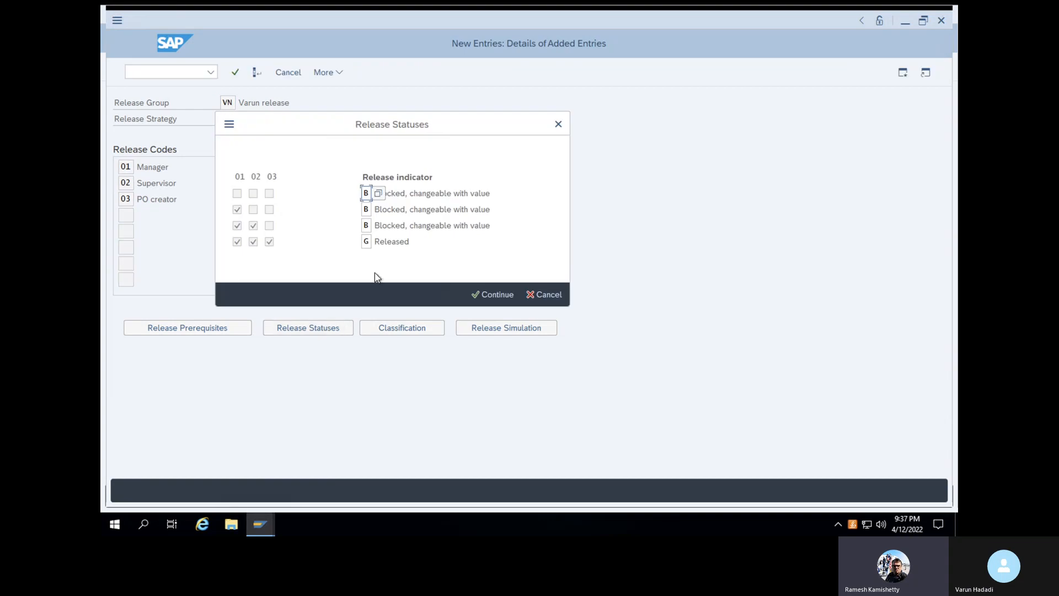
{"action": "left_click", "coordinate": [366, 241]}
{"action": "key", "text": "BackSpace"}
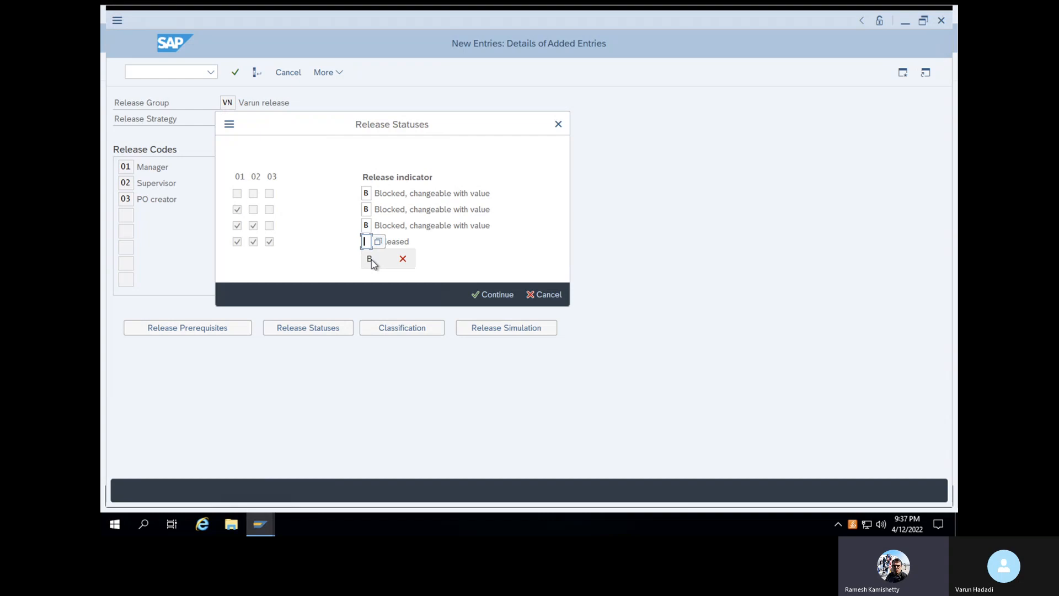
{"action": "type", "text": "G"}
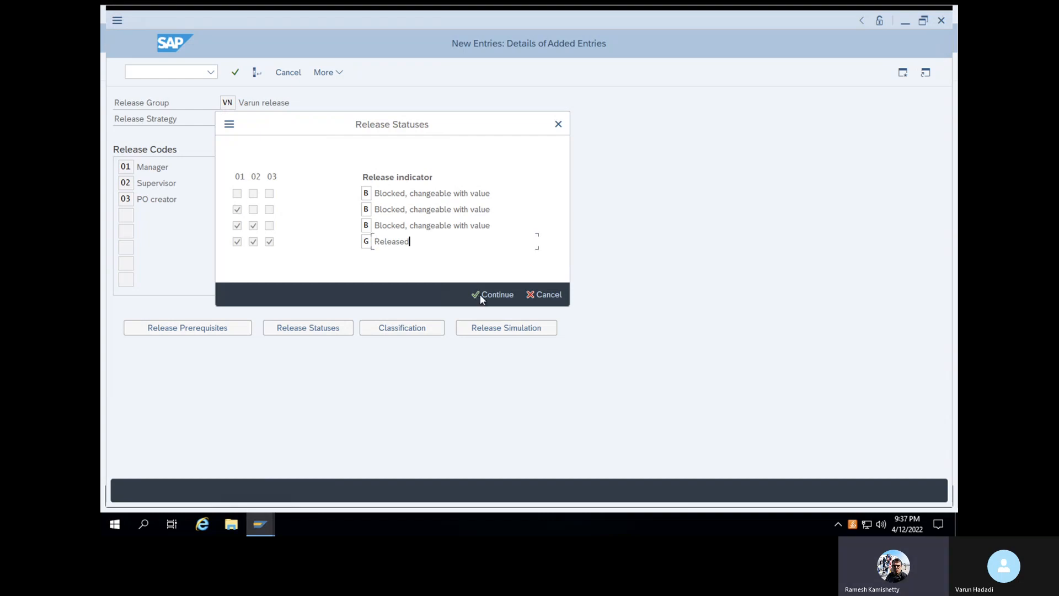
{"action": "left_click", "coordinate": [480, 296]}
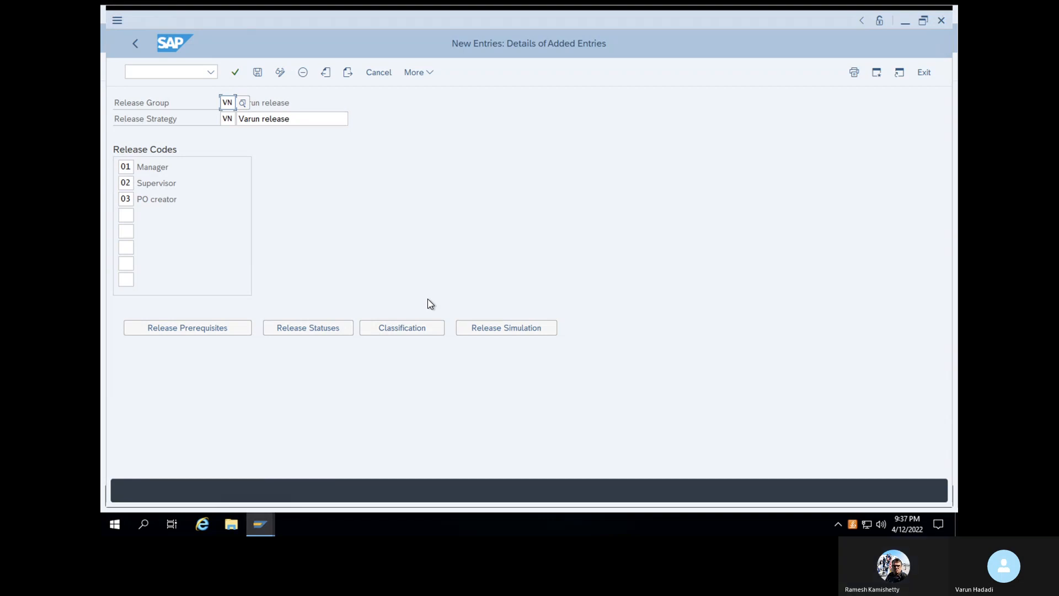
{"action": "left_click", "coordinate": [258, 73]}
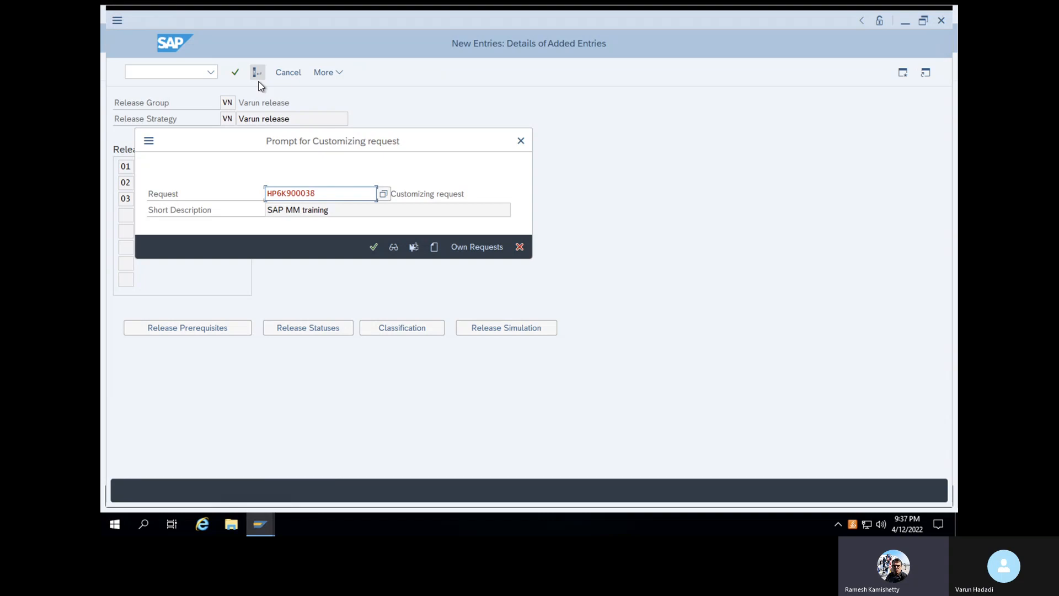
{"action": "left_click", "coordinate": [374, 247]}
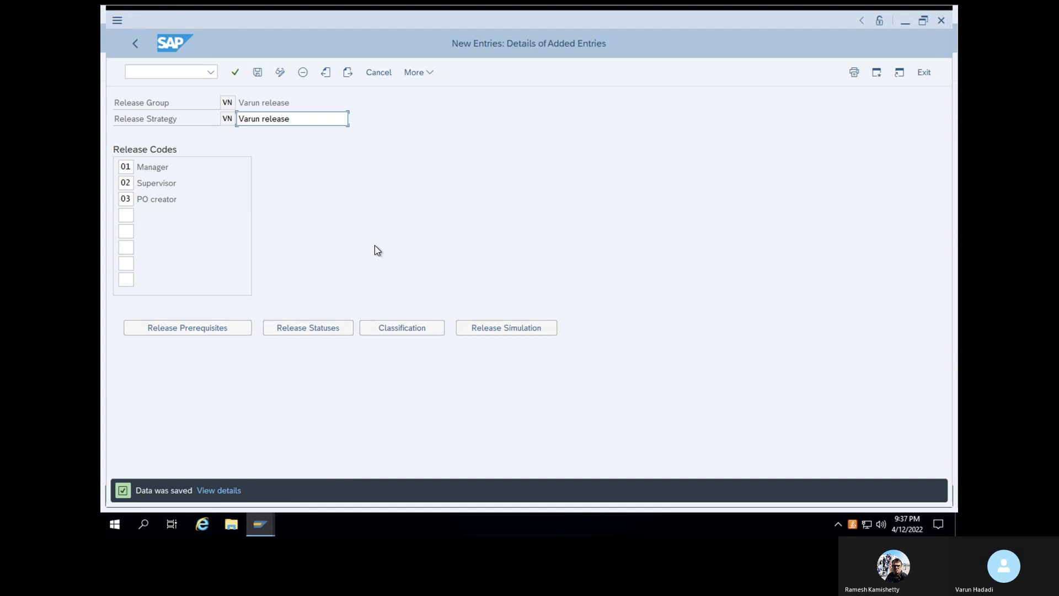
- Classify the release strategy with order type NB and return to the strategy details
{"action": "left_click", "coordinate": [388, 326]}
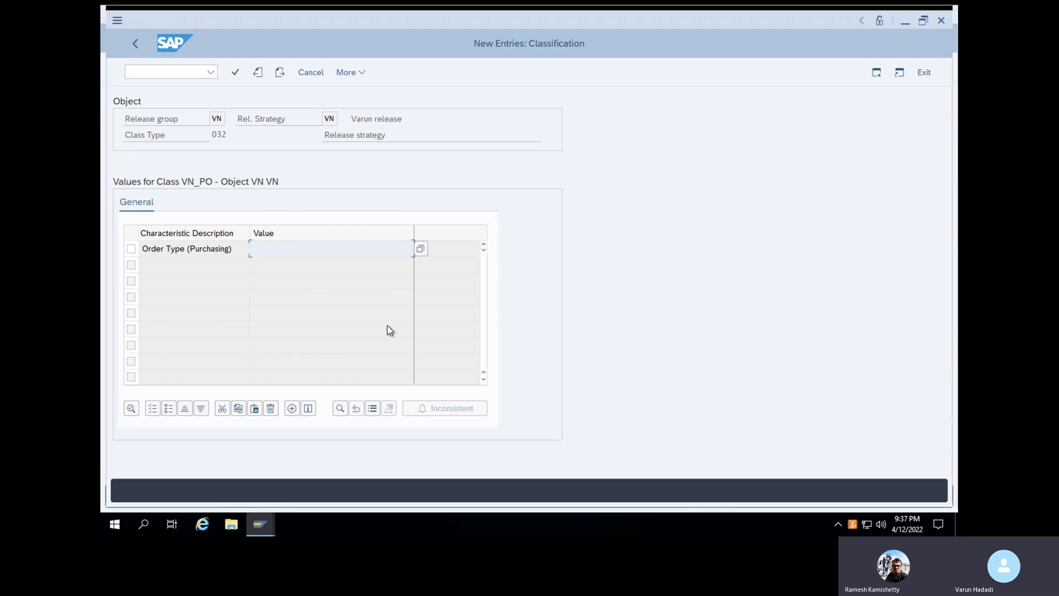
{"action": "left_click", "coordinate": [320, 247]}
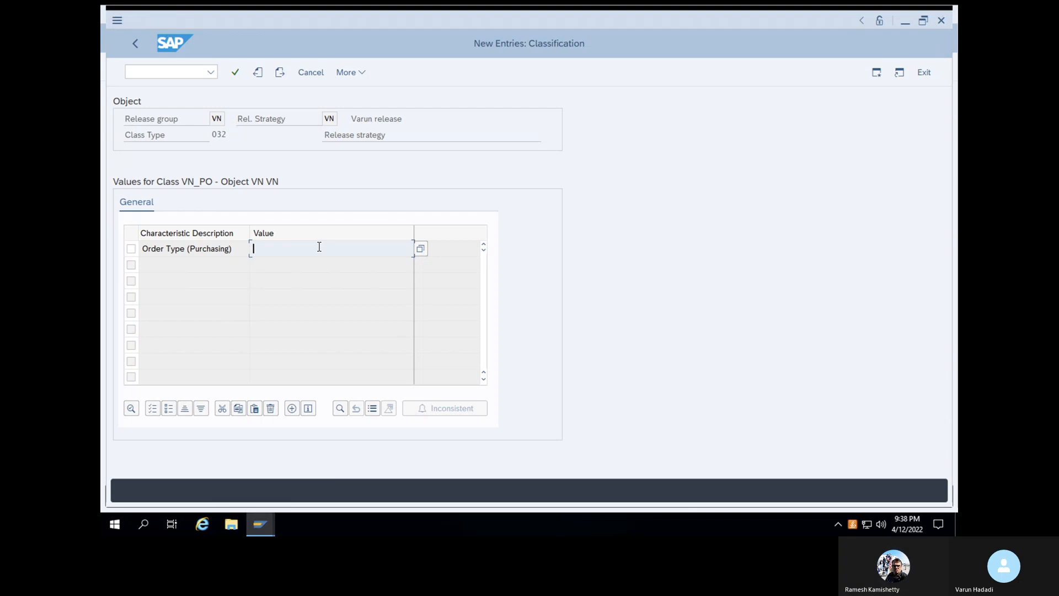
{"action": "type", "text": "NB"}
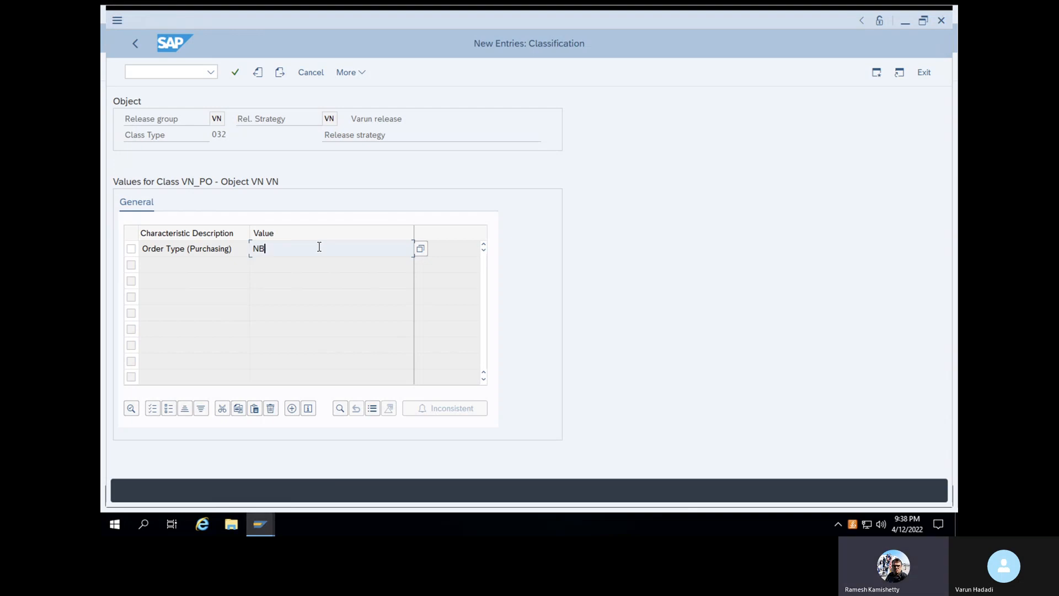
{"action": "key", "text": "Return"}
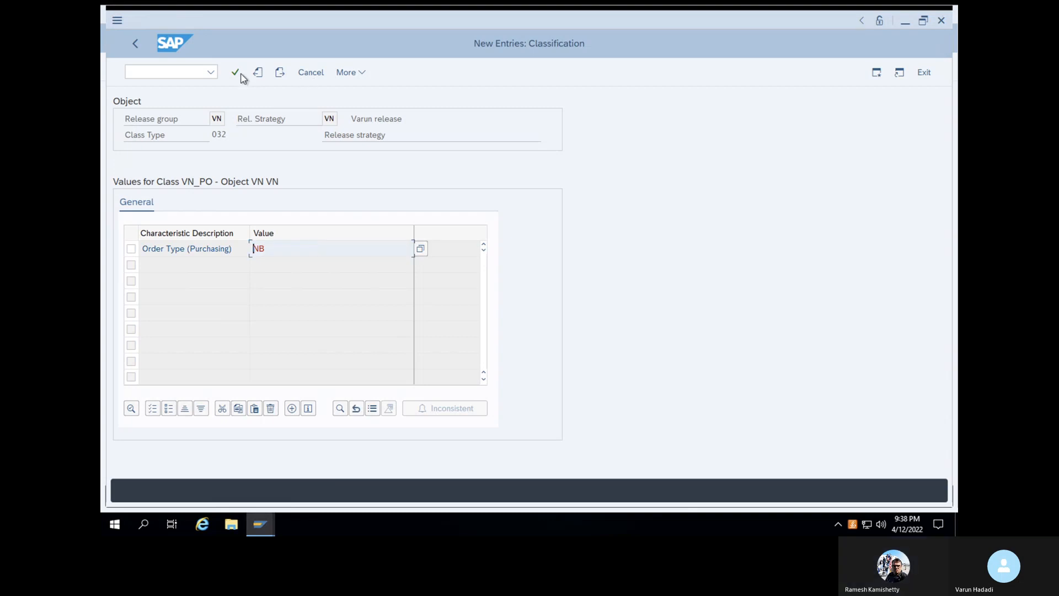
{"action": "left_click", "coordinate": [238, 73]}
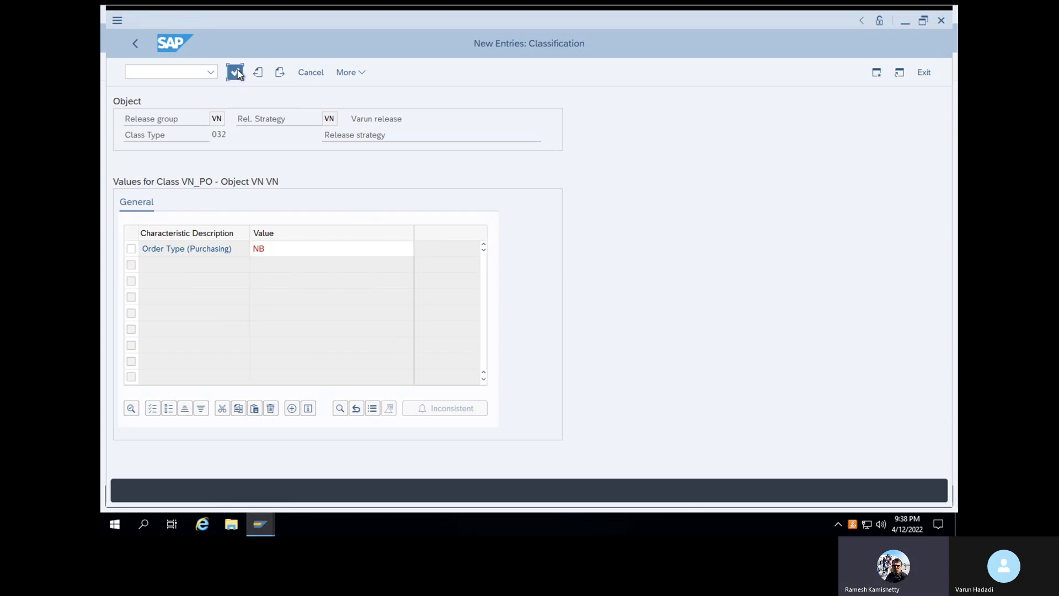
{"action": "left_click", "coordinate": [137, 44]}
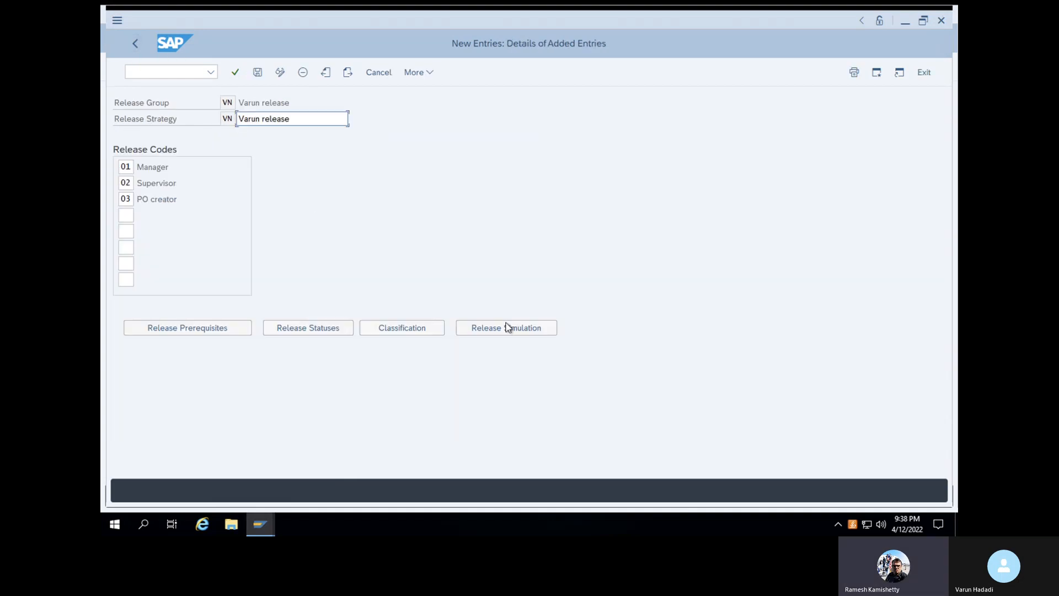
- Simulate the release of strategy VN with codes 01, 02 and 03 in sequence and close the simulation
{"action": "left_click", "coordinate": [518, 331]}
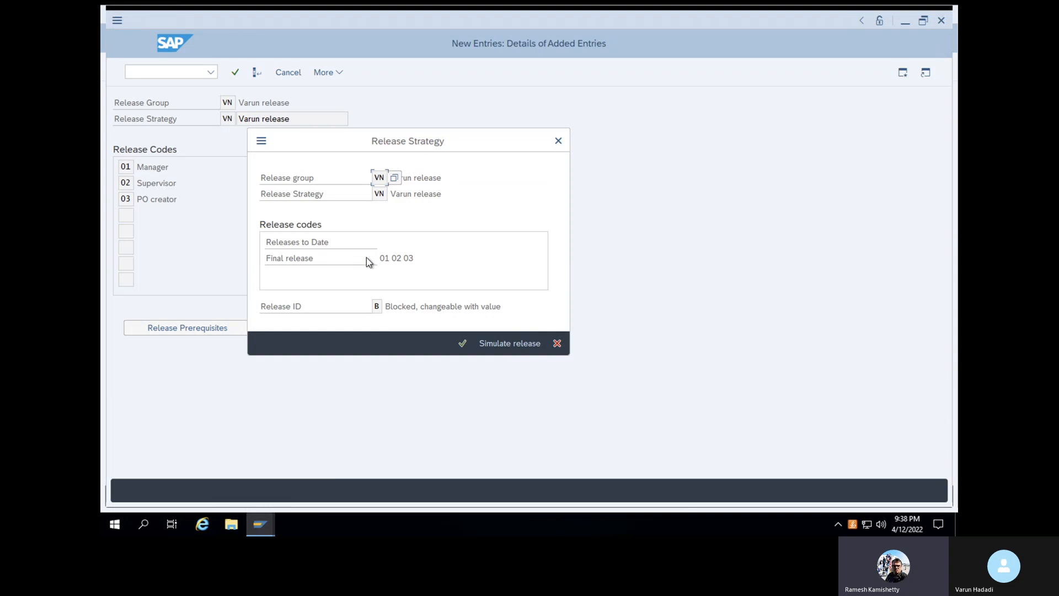
{"action": "left_click", "coordinate": [392, 257]}
{"action": "left_click", "coordinate": [392, 241]}
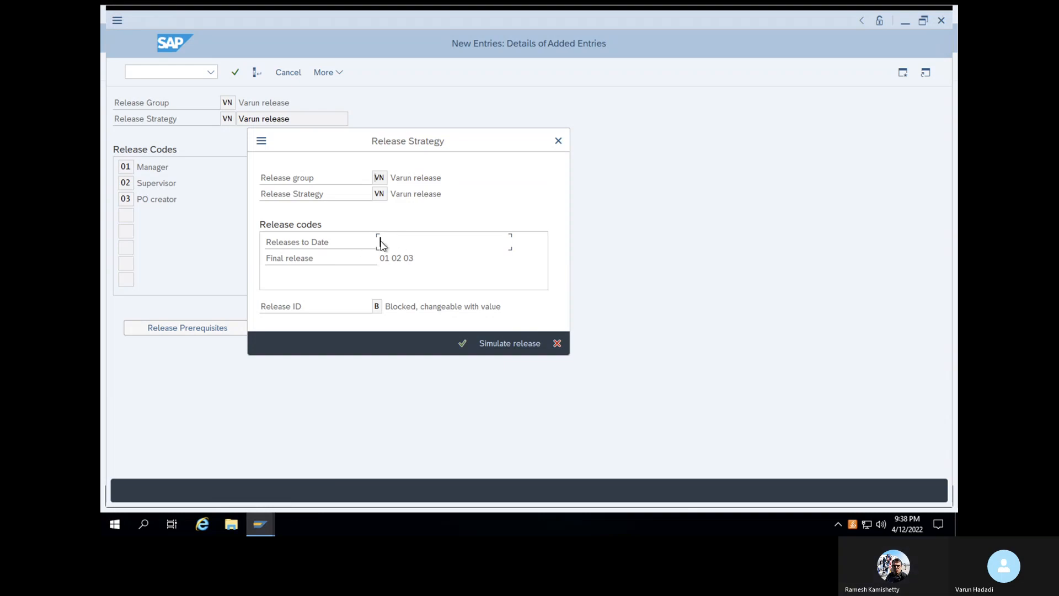
{"action": "left_click", "coordinate": [359, 244]}
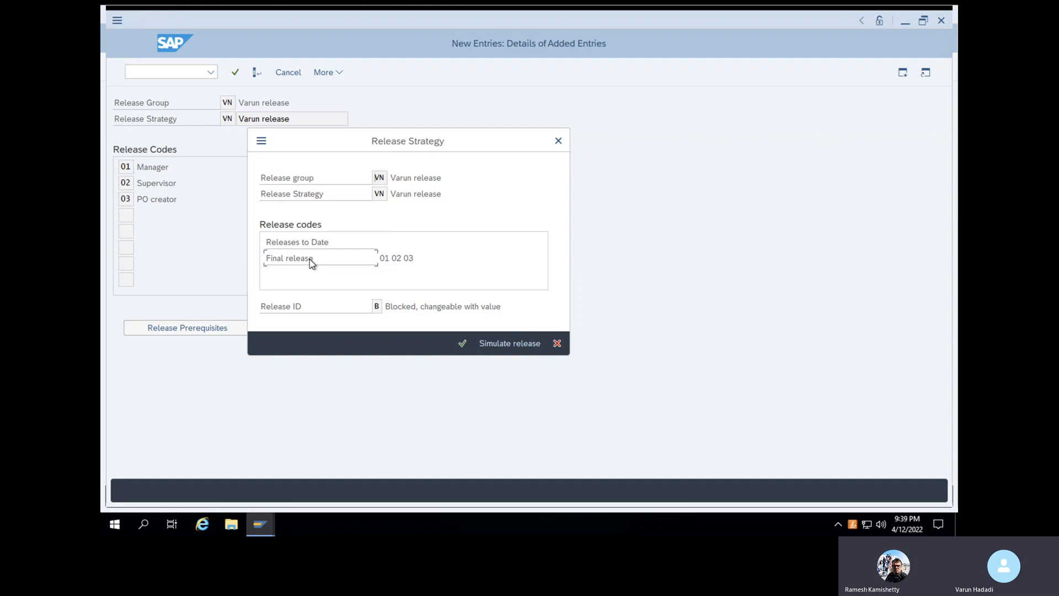
{"action": "left_click", "coordinate": [520, 349]}
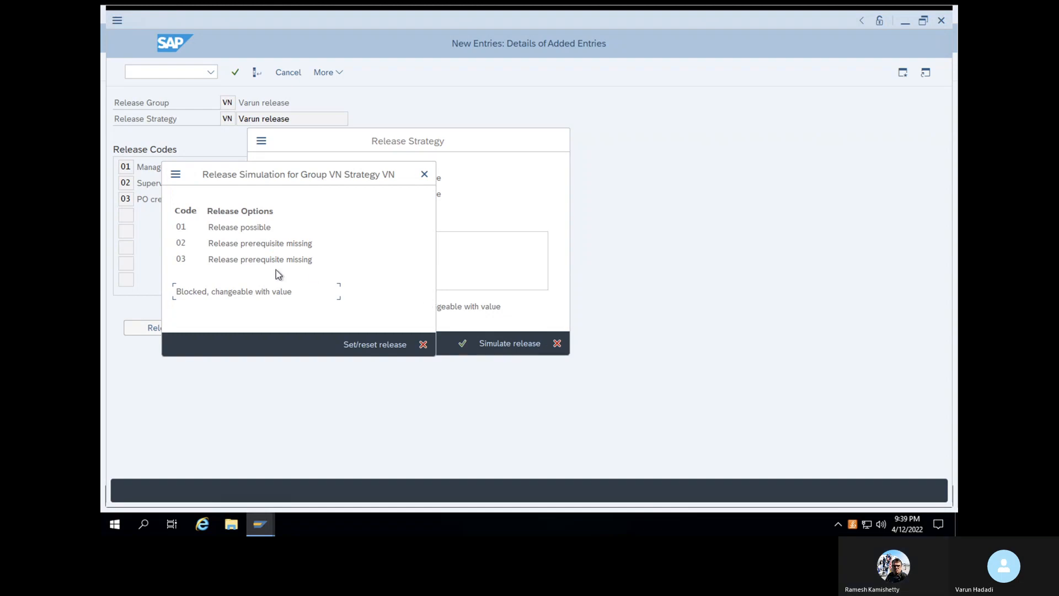
{"action": "double_click", "coordinate": [184, 225]}
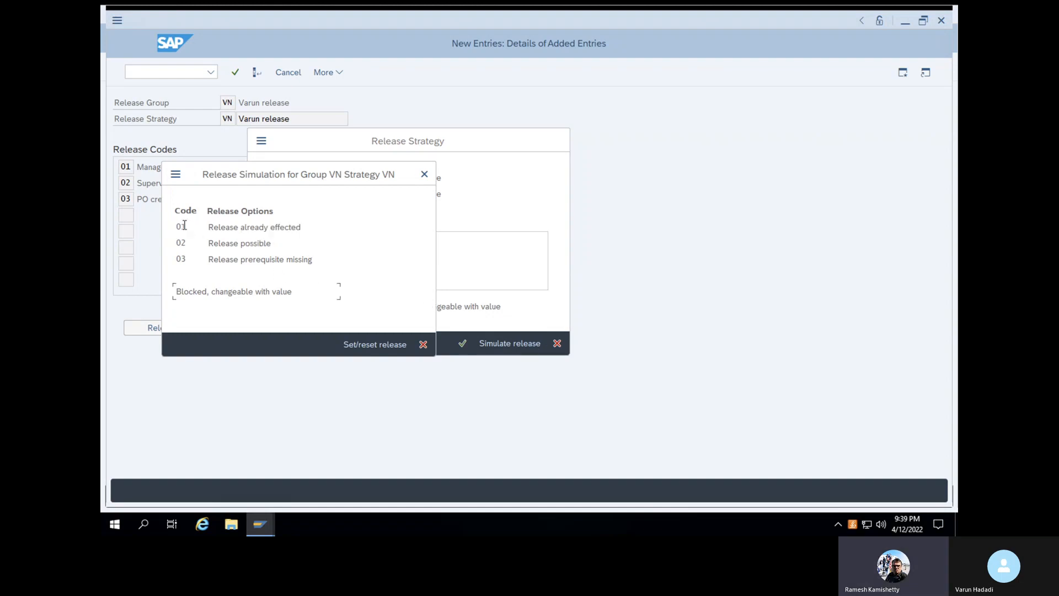
{"action": "double_click", "coordinate": [184, 243]}
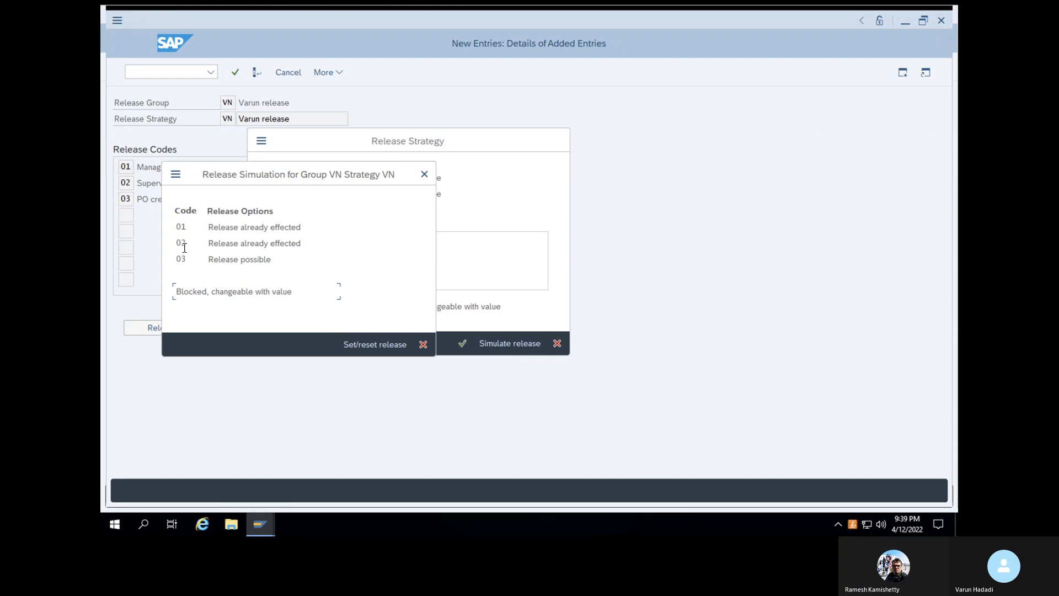
{"action": "double_click", "coordinate": [183, 258]}
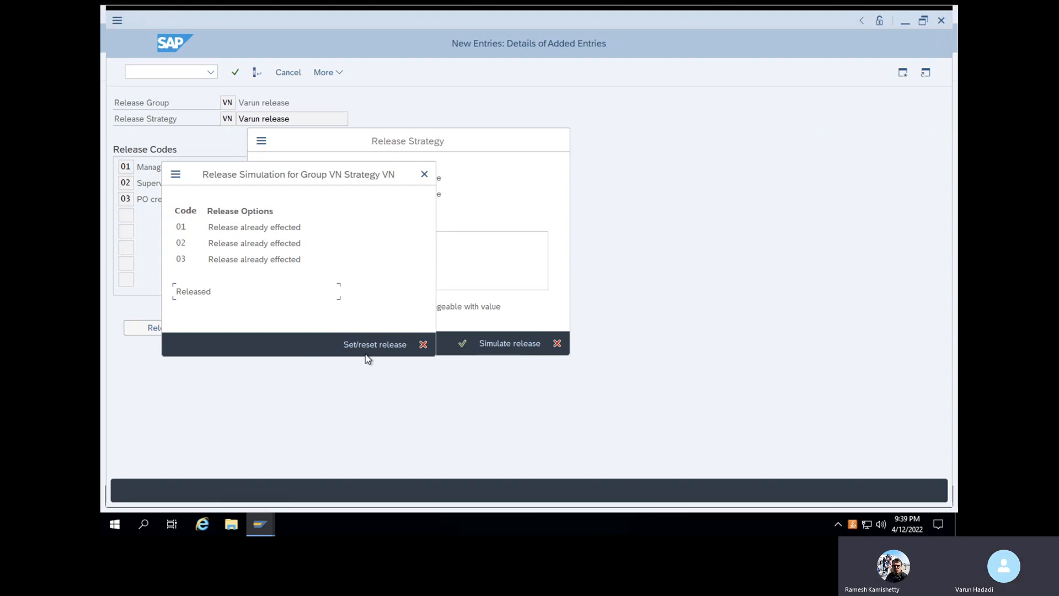
{"action": "left_click", "coordinate": [423, 344]}
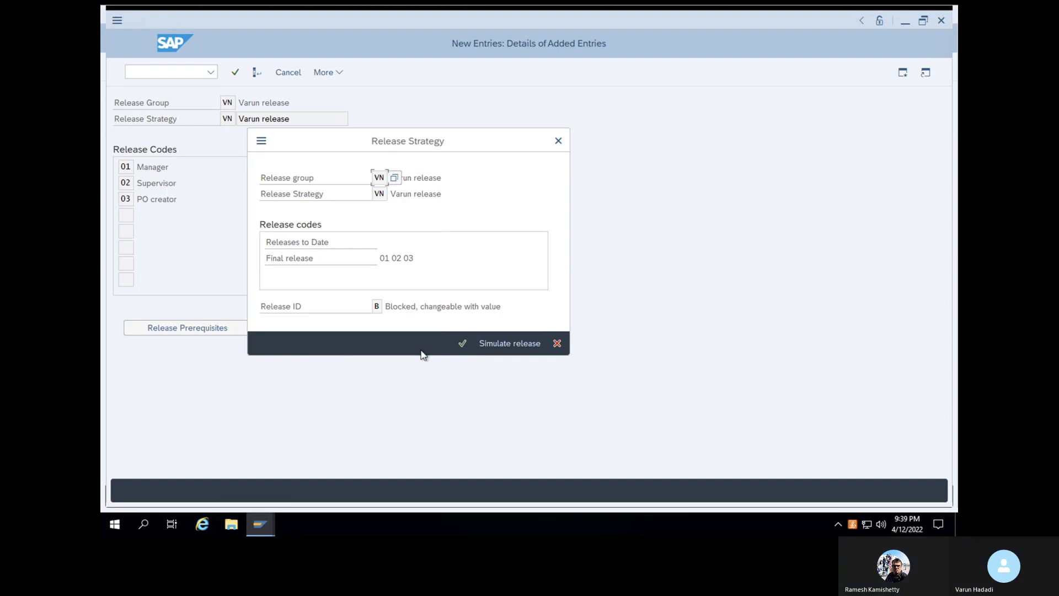
- Close the release simulation and save release strategy VN
{"action": "left_click", "coordinate": [463, 343]}
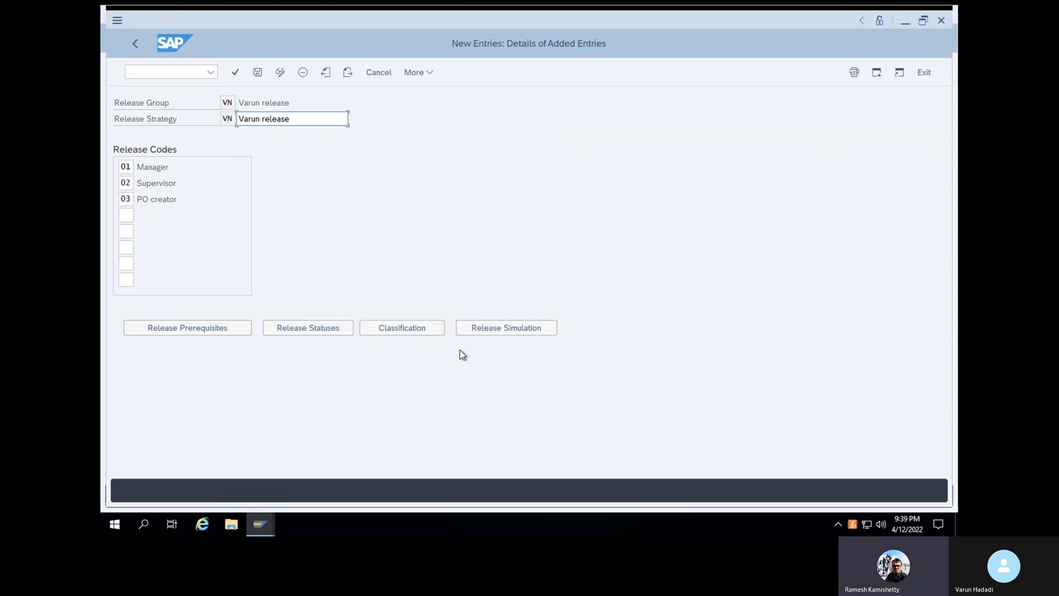
{"action": "left_click", "coordinate": [258, 74]}
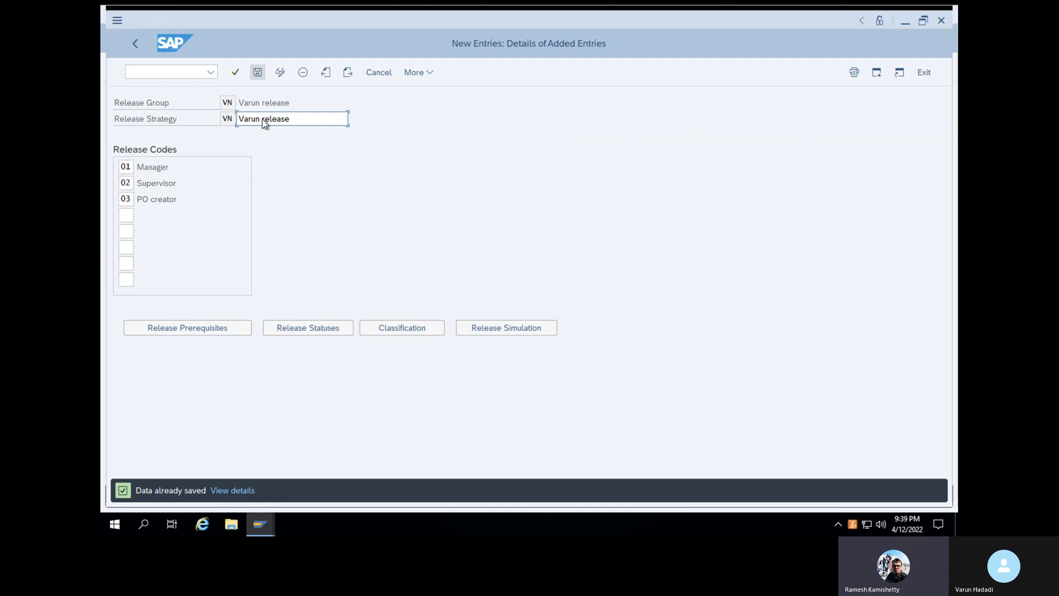
{"action": "left_click", "coordinate": [259, 77]}
- Leave the release strategy configuration with /n and start purchase order creation with transaction ME21N
{"action": "left_click", "coordinate": [186, 73]}
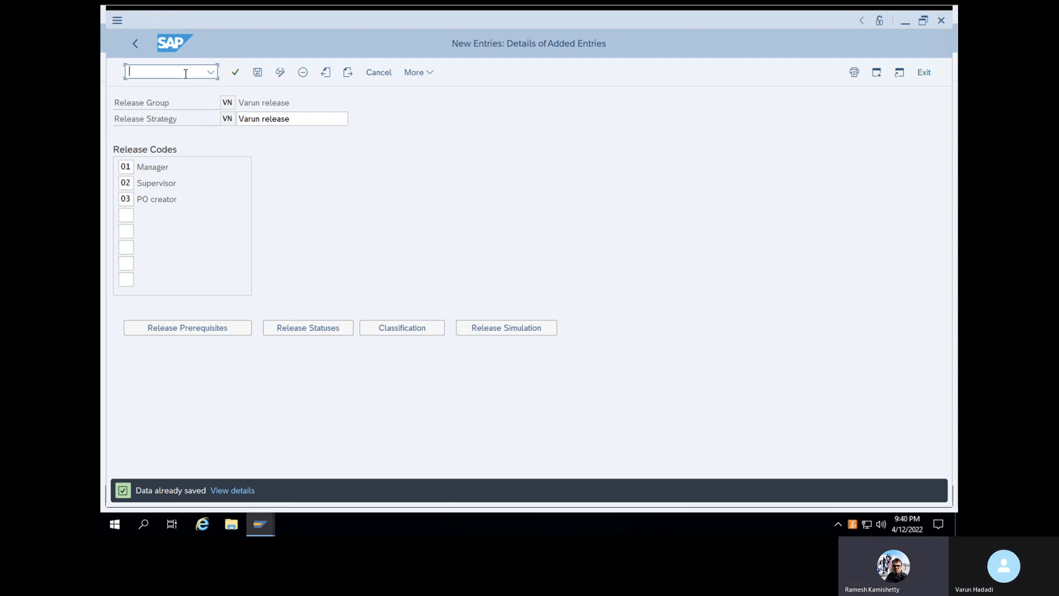
{"action": "type", "text": "/"}
{"action": "key", "text": "BackSpace"}
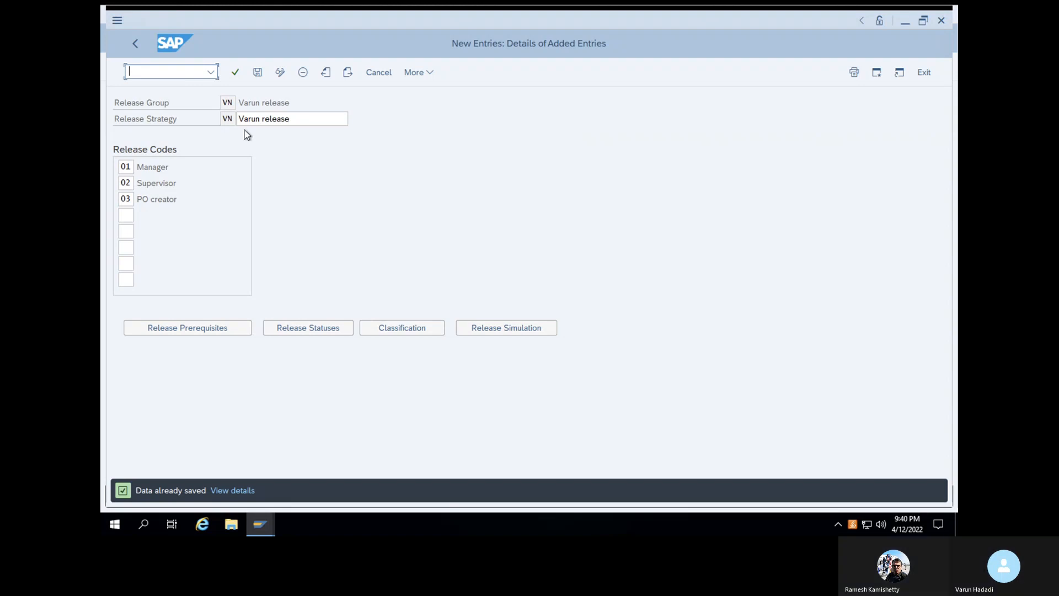
{"action": "type", "text": "/n"}
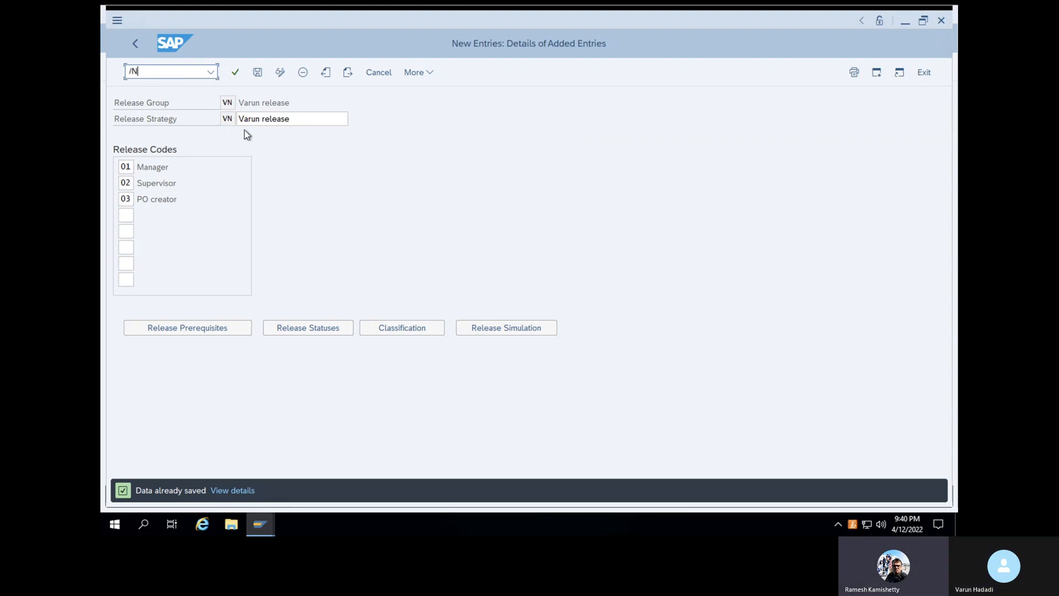
{"action": "key", "text": "Return"}
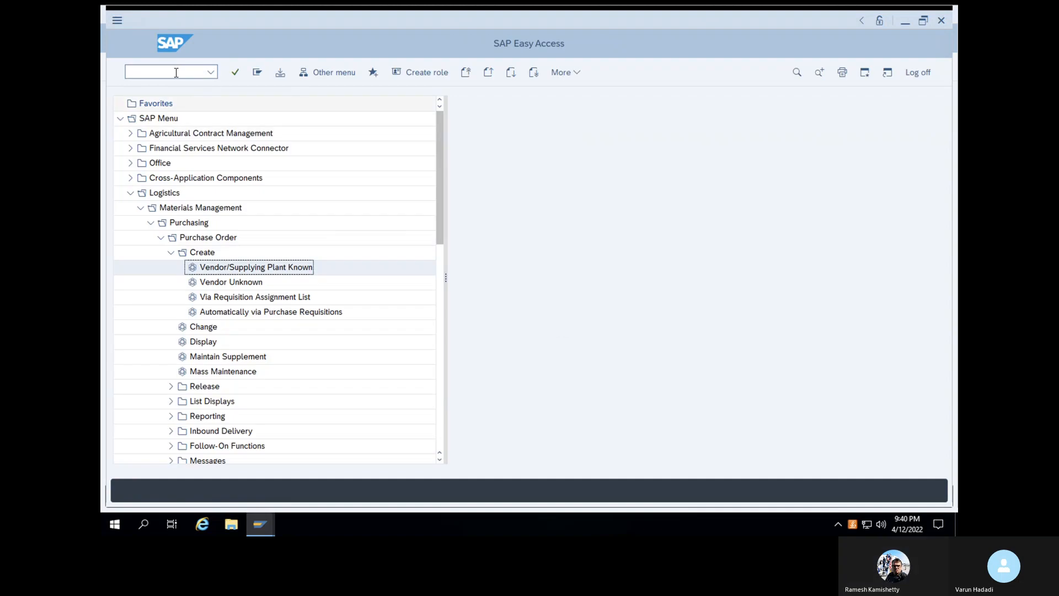
{"action": "left_click", "coordinate": [176, 72]}
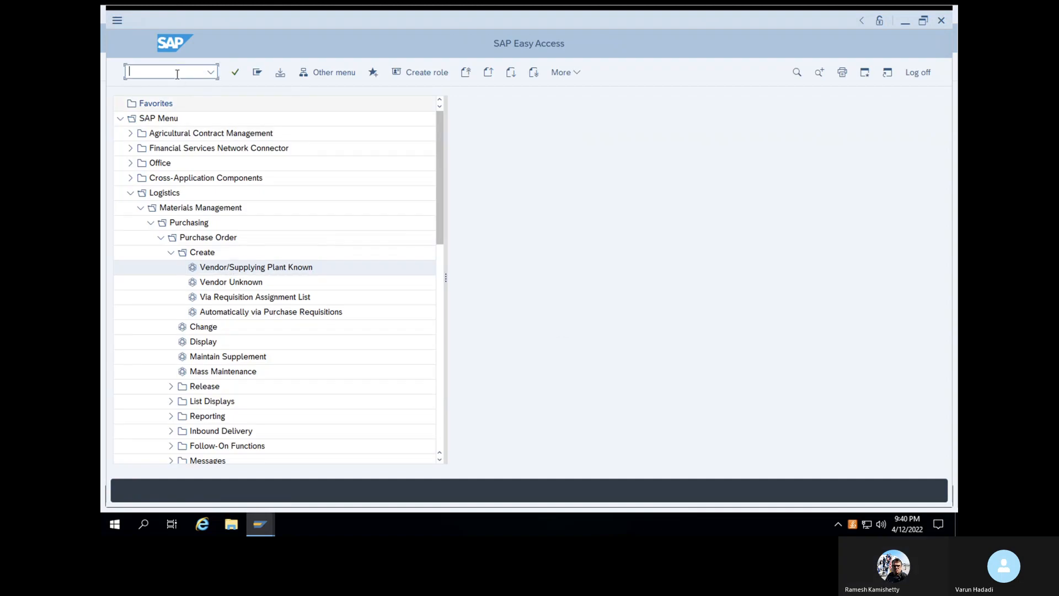
{"action": "type", "text": "ME21N"}
{"action": "key", "text": "Return"}
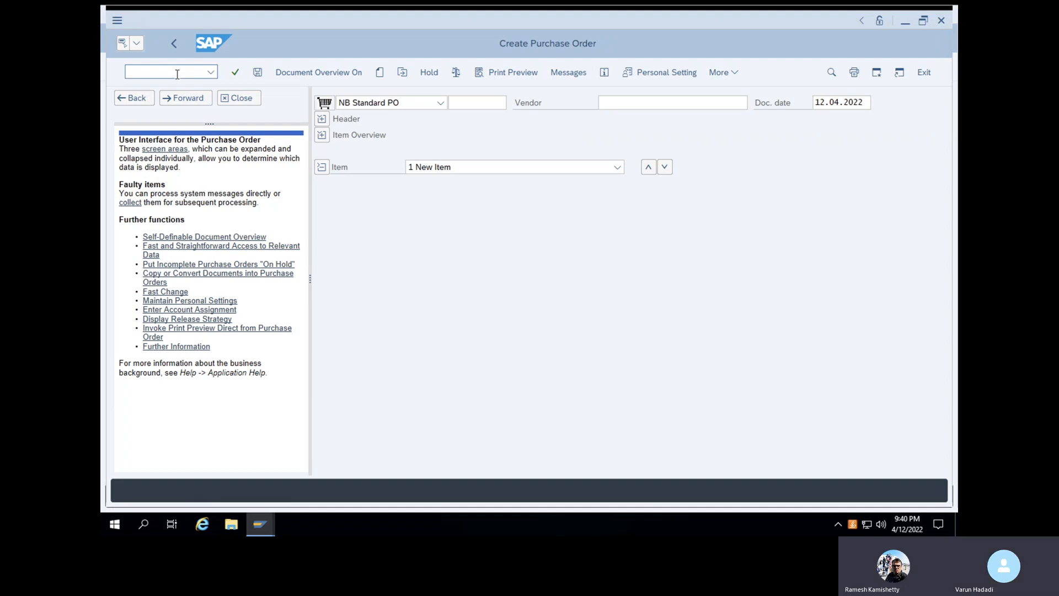
- Keep order type NB Standard PO, search the vendors of company code 1000 and choose AGENCY00 as the vendor
{"action": "left_click", "coordinate": [428, 108]}
{"action": "left_click", "coordinate": [482, 136]}
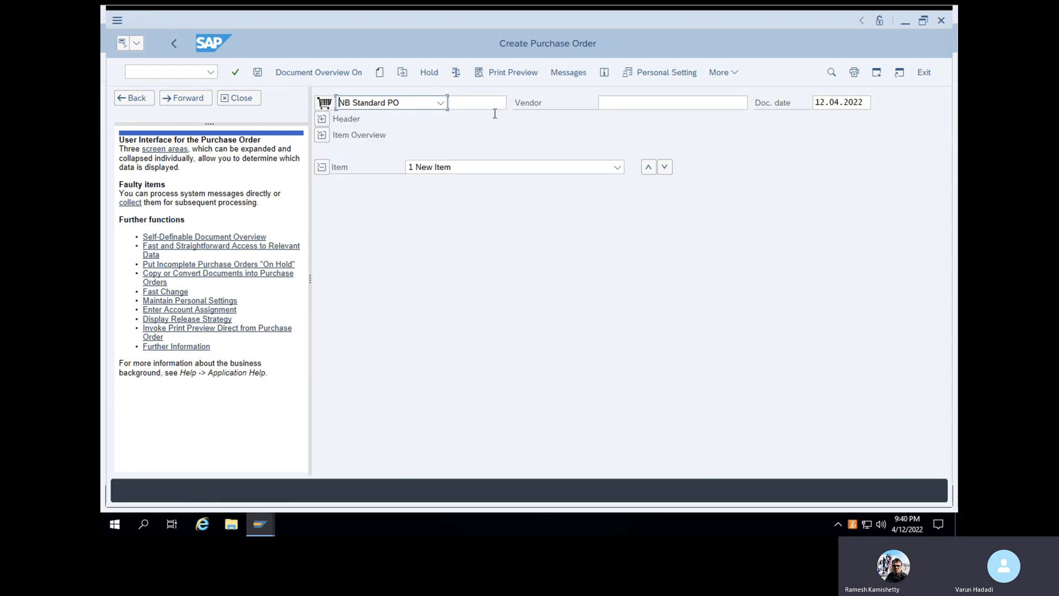
{"action": "left_click", "coordinate": [633, 107]}
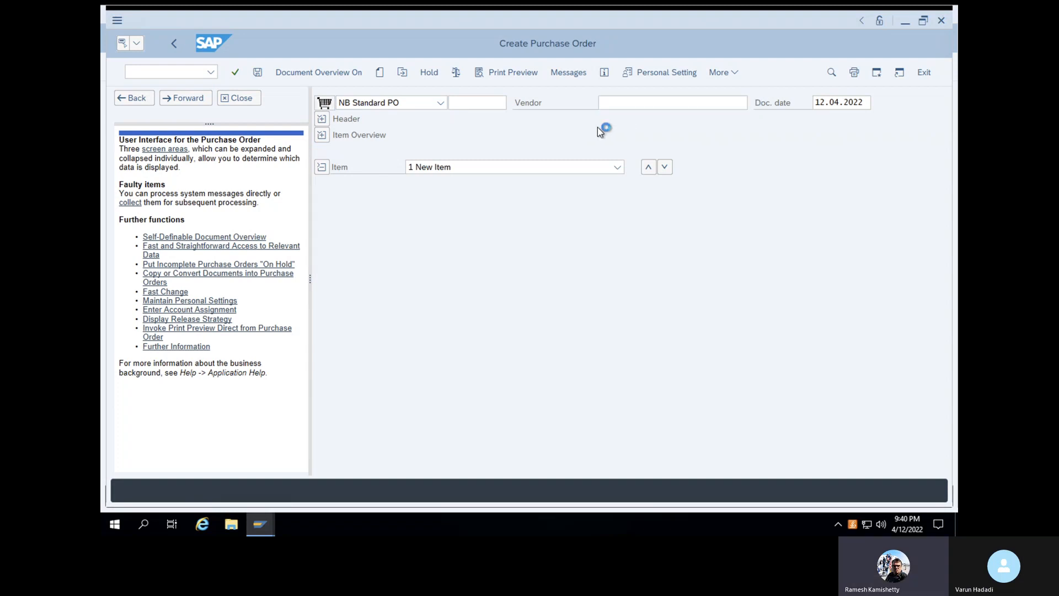
{"action": "left_click", "coordinate": [446, 168]}
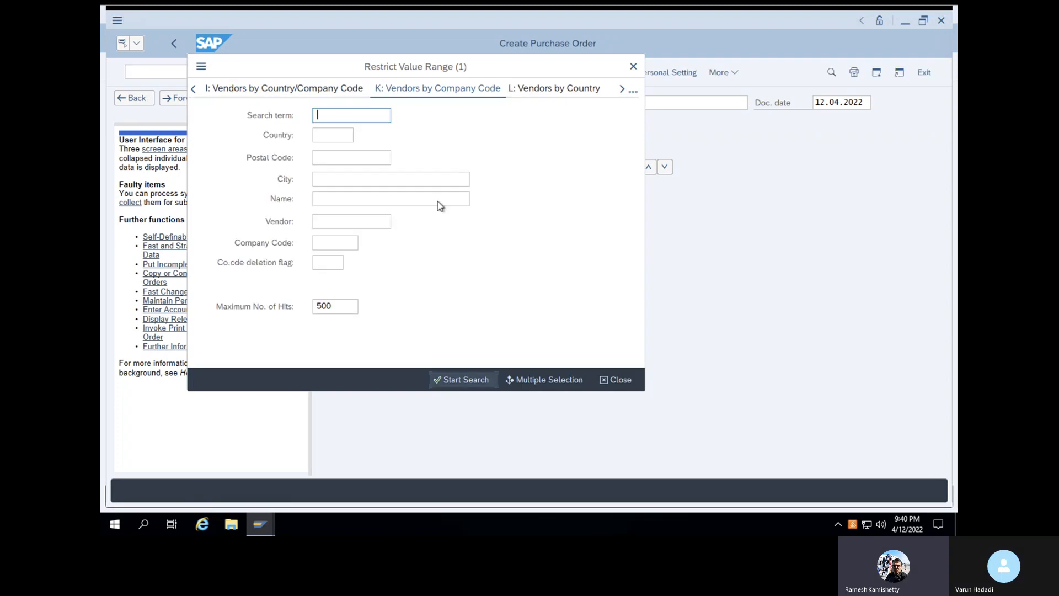
{"action": "left_click", "coordinate": [350, 246]}
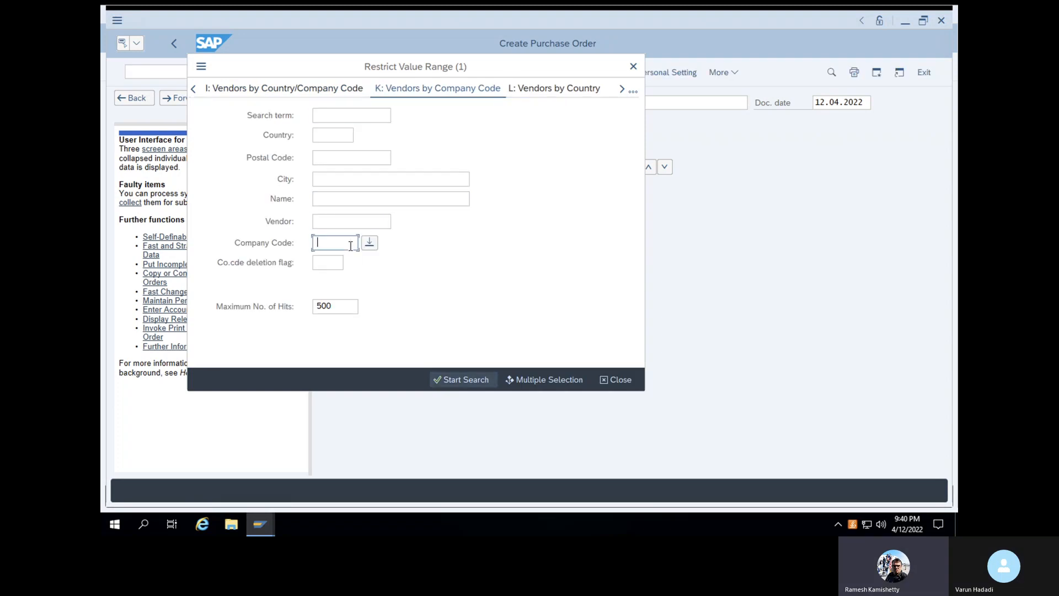
{"action": "type", "text": "1000"}
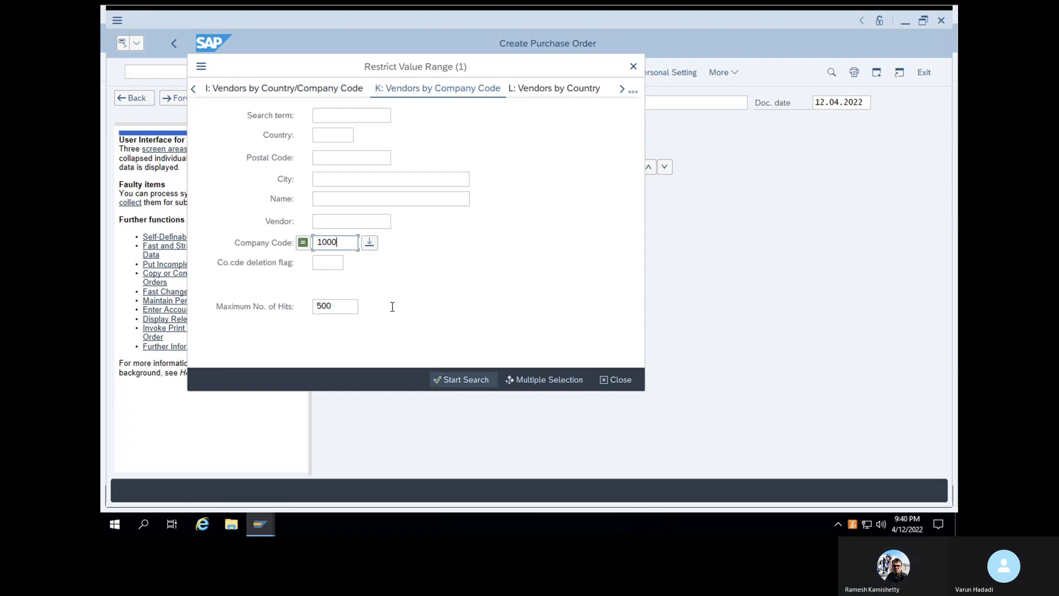
{"action": "left_click", "coordinate": [461, 384]}
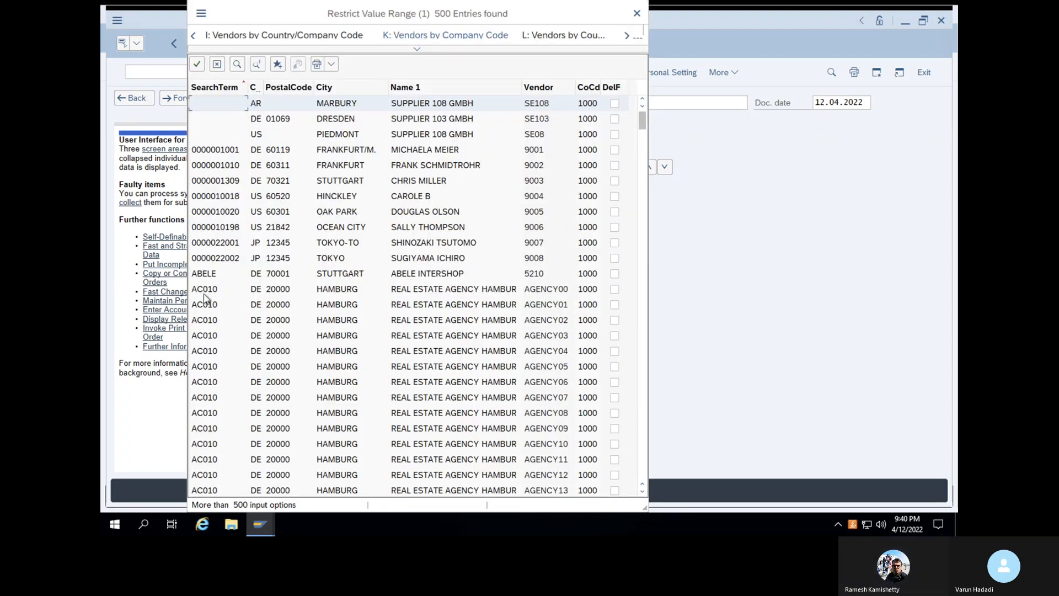
{"action": "left_click", "coordinate": [203, 293]}
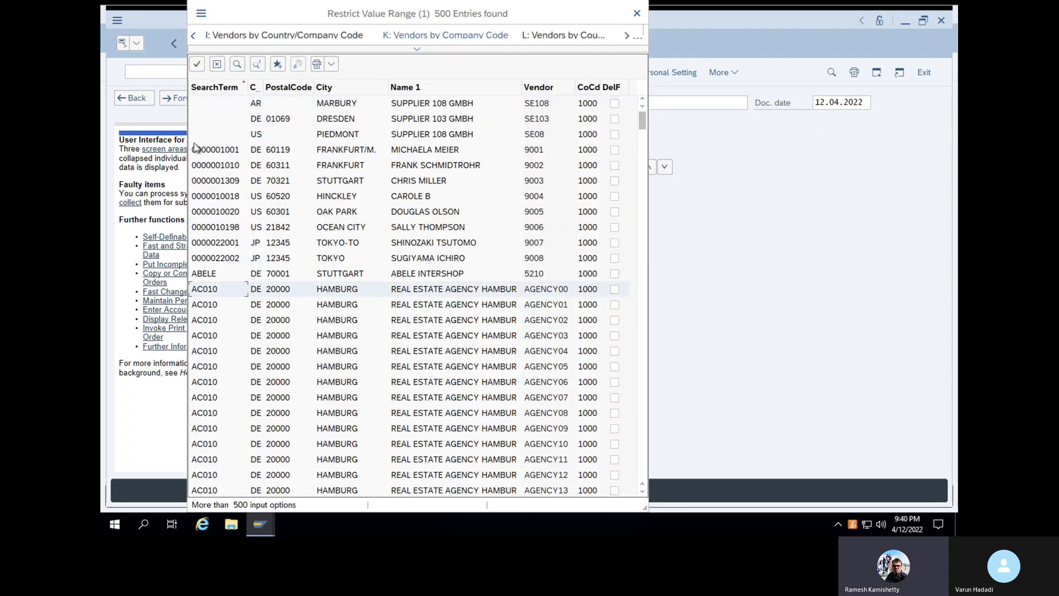
{"action": "left_click", "coordinate": [198, 65]}
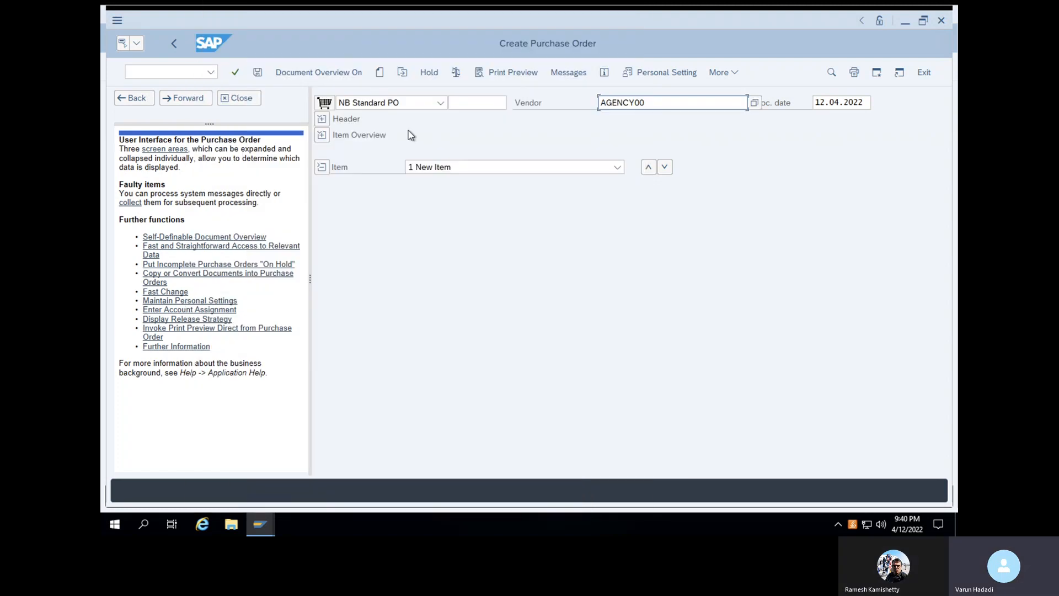
- Expand the item overview and header, and enter purchasing organization 1000 and purchasing group 000 in the organizational data
{"action": "left_click", "coordinate": [320, 136]}
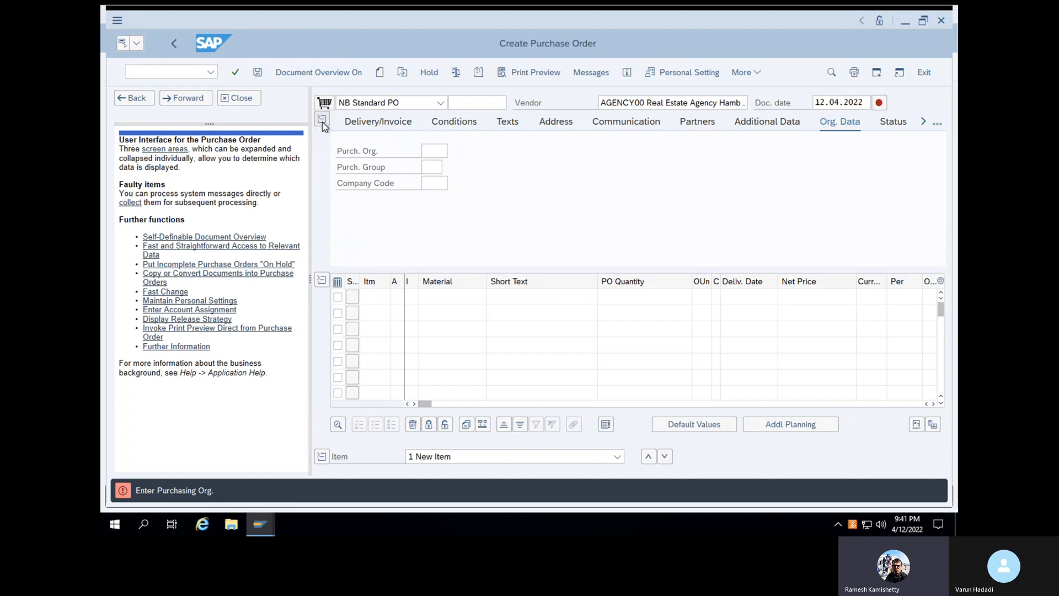
{"action": "left_click", "coordinate": [323, 121]}
{"action": "left_click", "coordinate": [322, 119]}
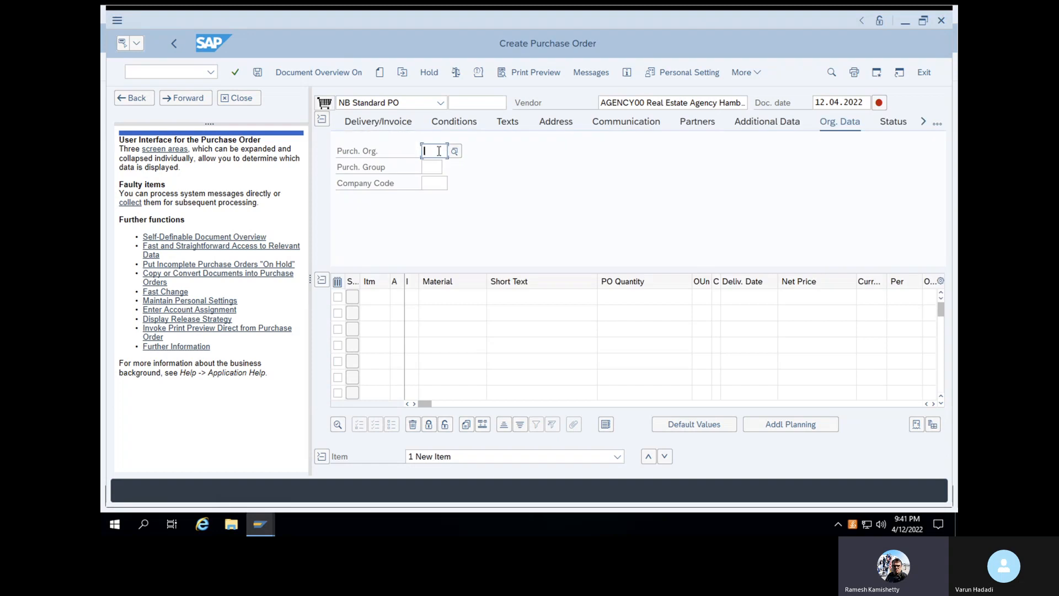
{"action": "type", "text": "1000"}
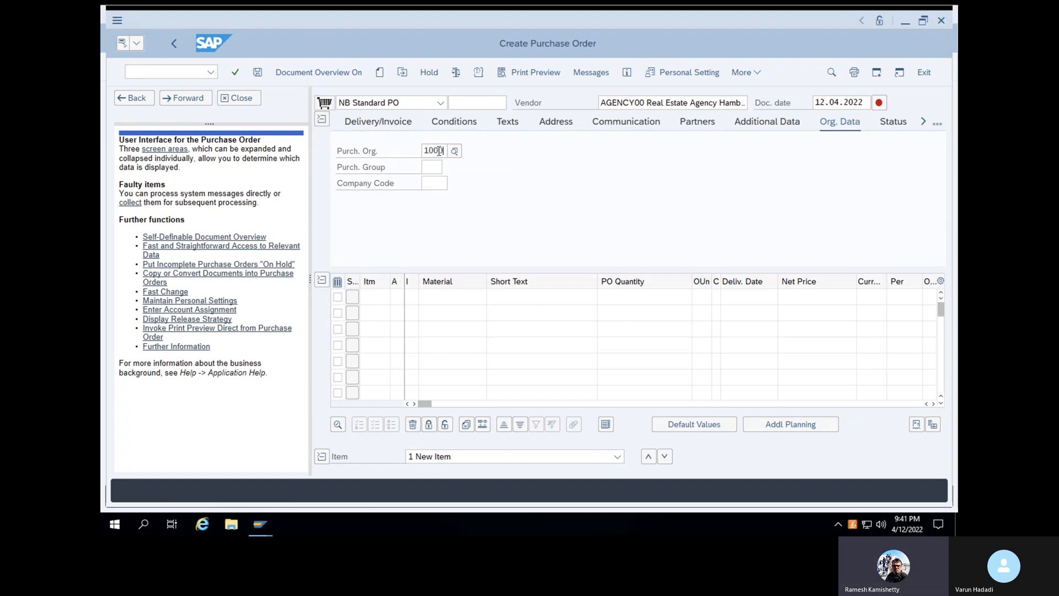
{"action": "key", "text": "Return"}
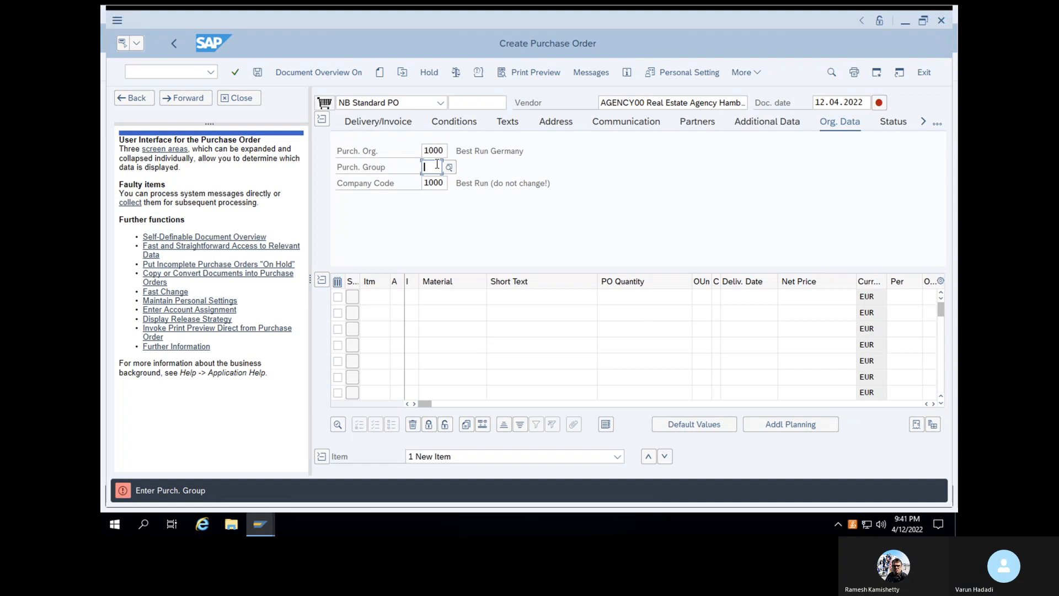
{"action": "type", "text": "000"}
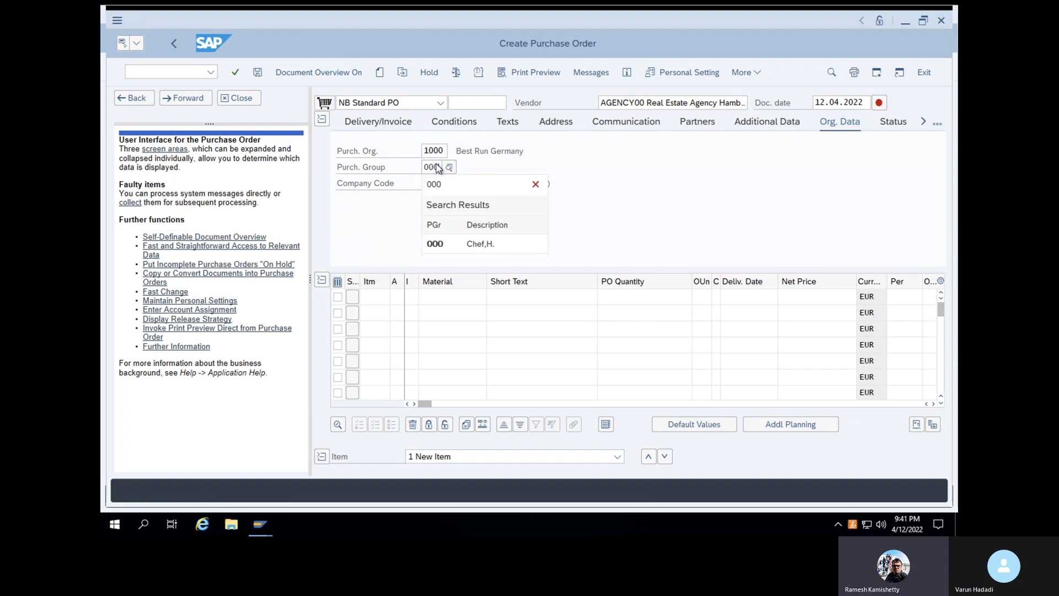
{"action": "left_click", "coordinate": [449, 243]}
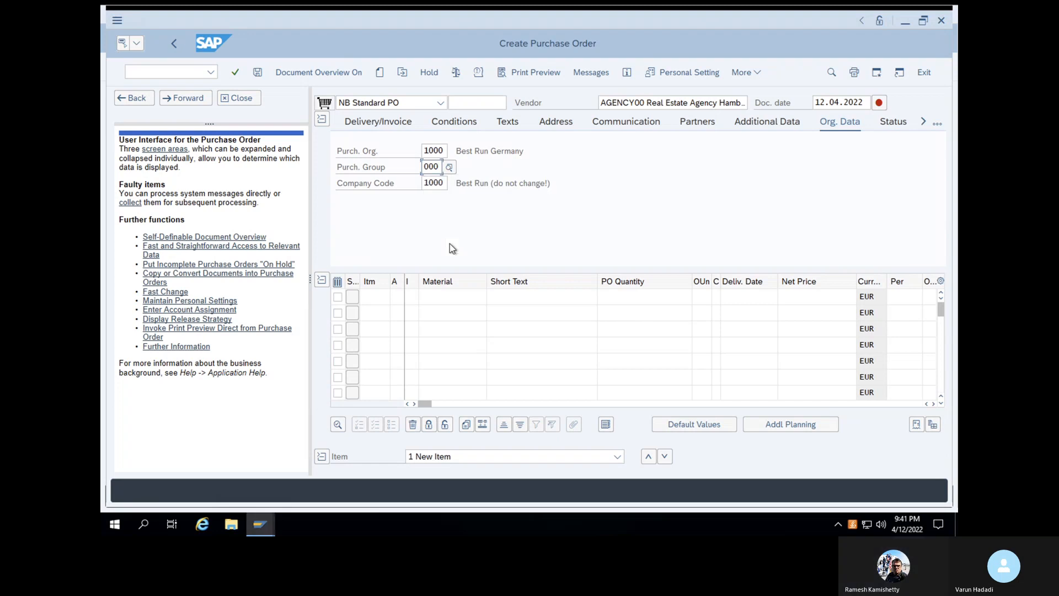
- Add an order item for material 100-100 with plant 1000 and a quantity of 15
{"action": "left_click", "coordinate": [449, 297]}
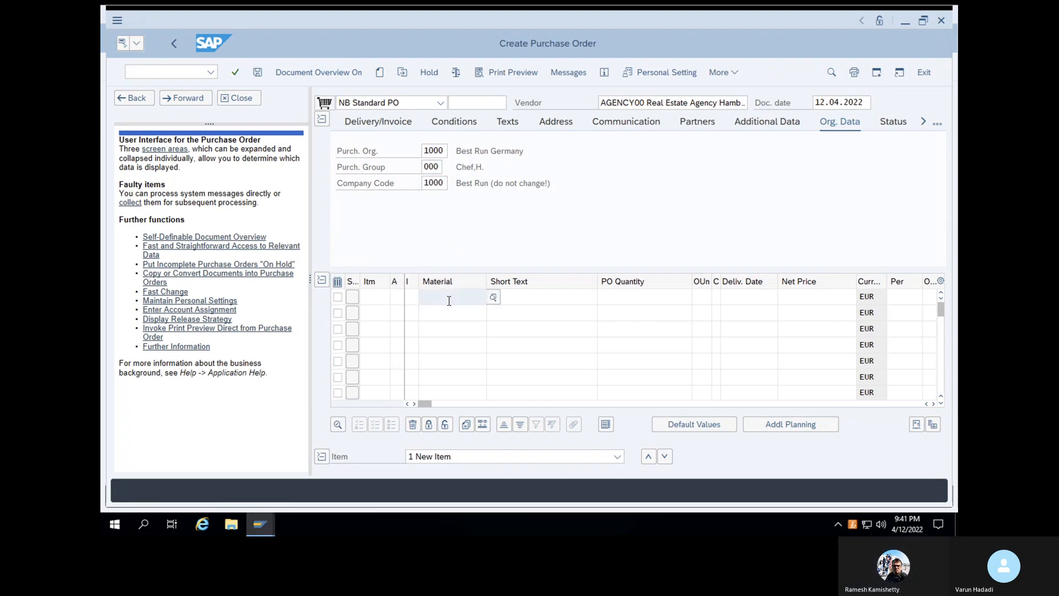
{"action": "type", "text": "100-100"}
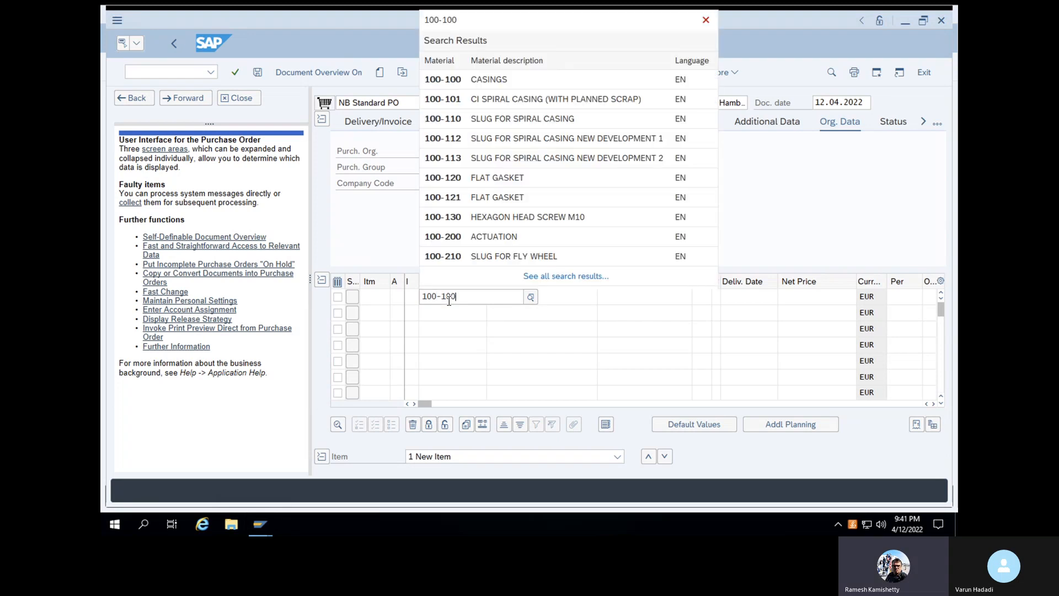
{"action": "key", "text": "Return"}
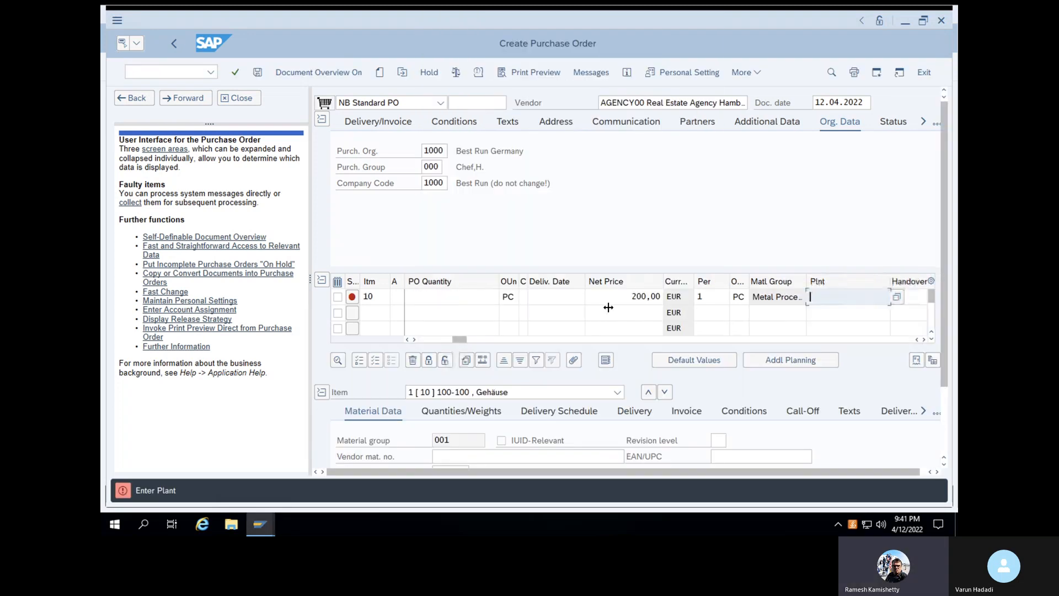
{"action": "type", "text": "1000"}
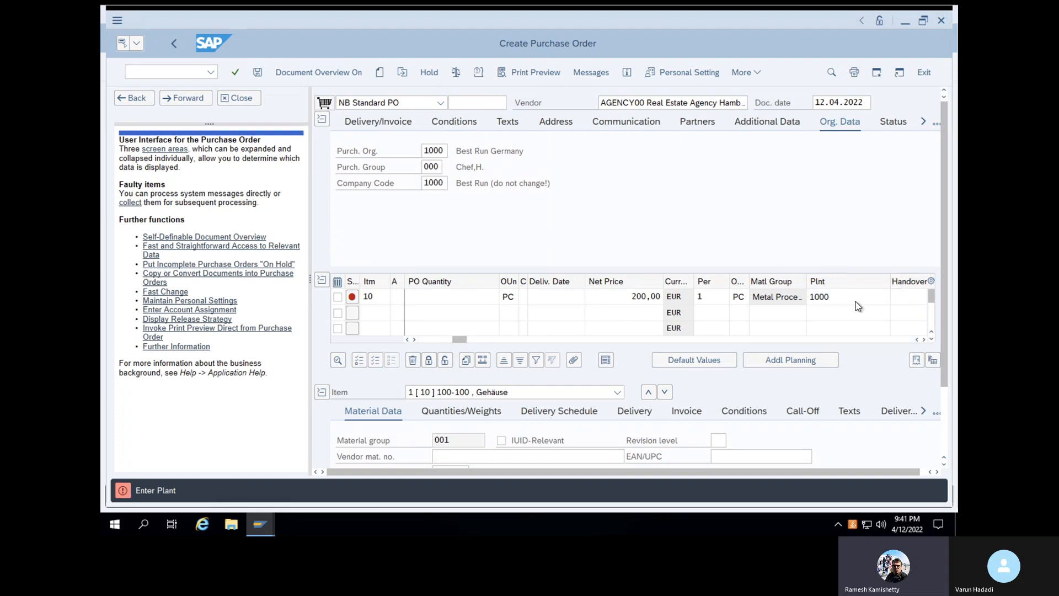
{"action": "key", "text": "Return"}
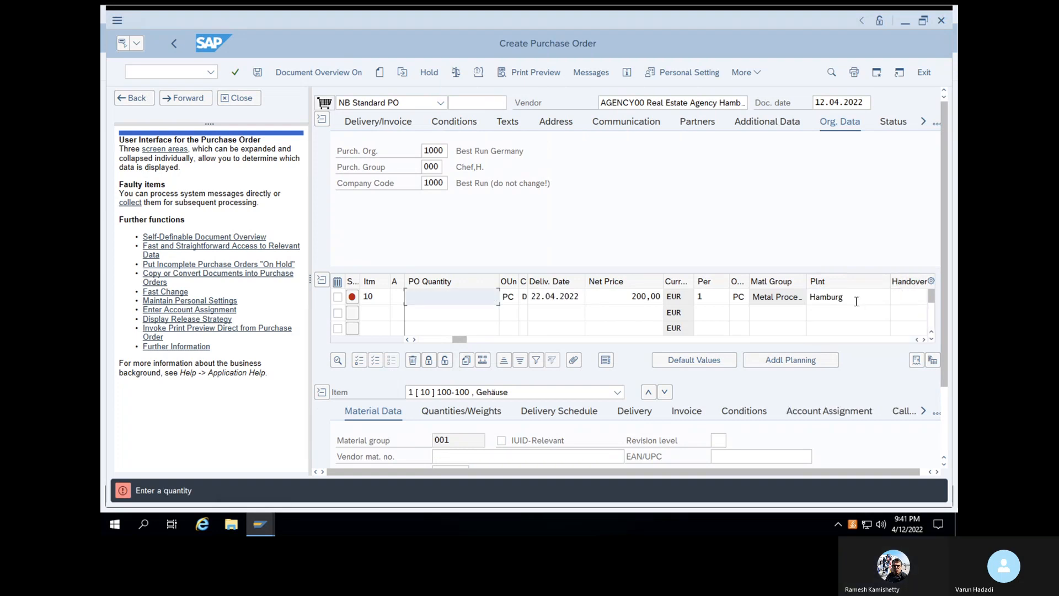
{"action": "type", "text": "15"}
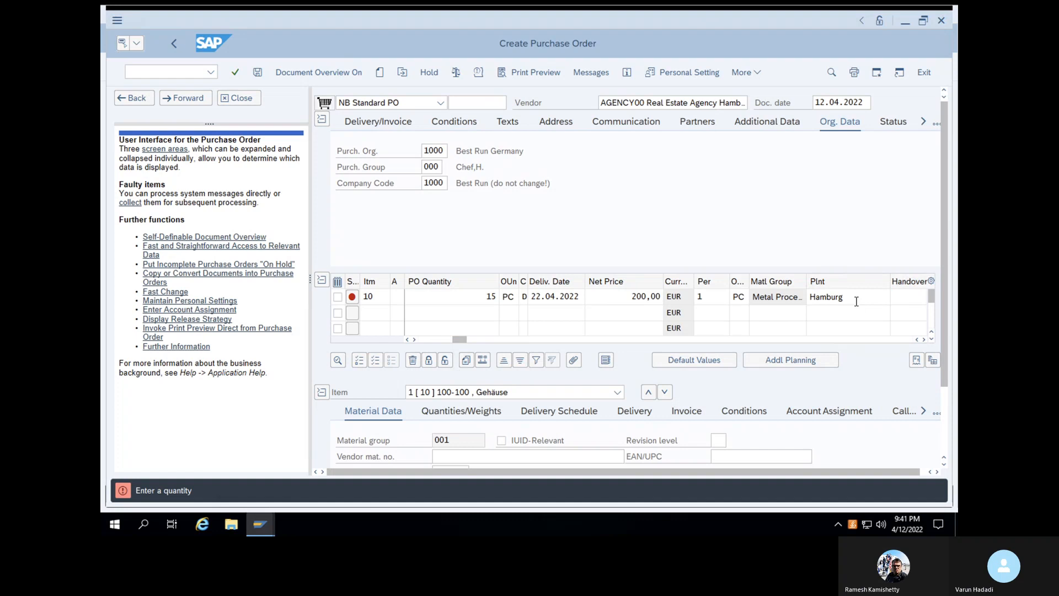
{"action": "key", "text": "Return"}
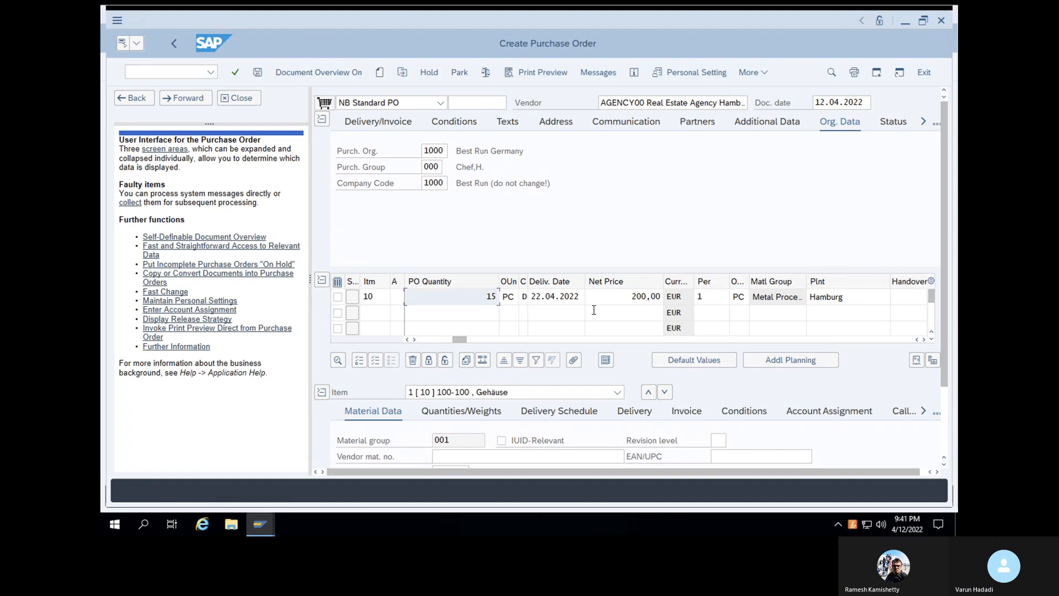
- Save the purchase order and copy its new document number
{"action": "left_click", "coordinate": [260, 77]}
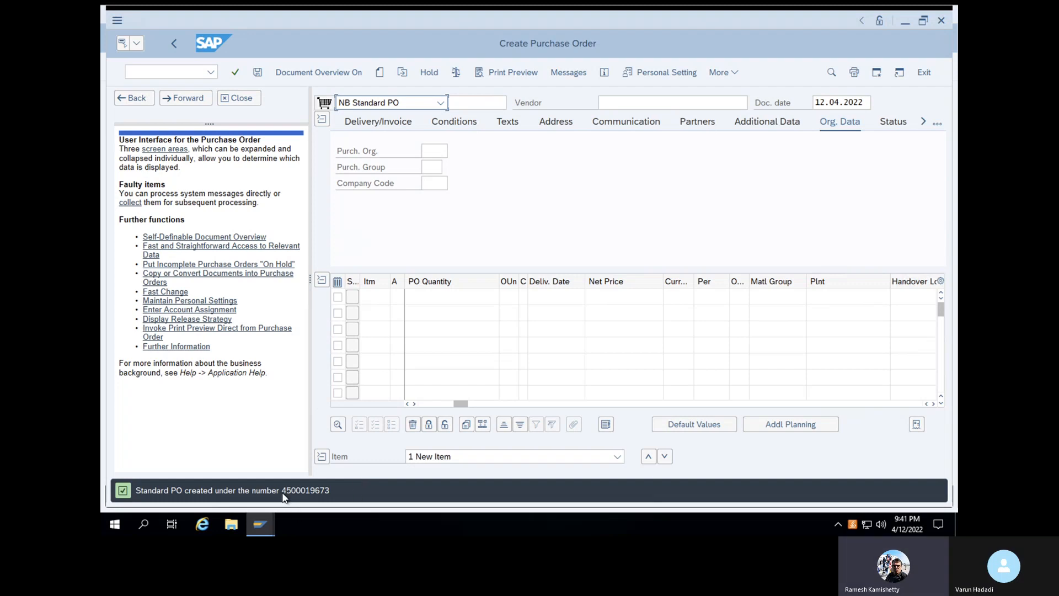
{"action": "left_click_drag", "start_coordinate": [283, 492], "coordinate": [332, 492]}
{"action": "key", "text": "ctrl+c"}
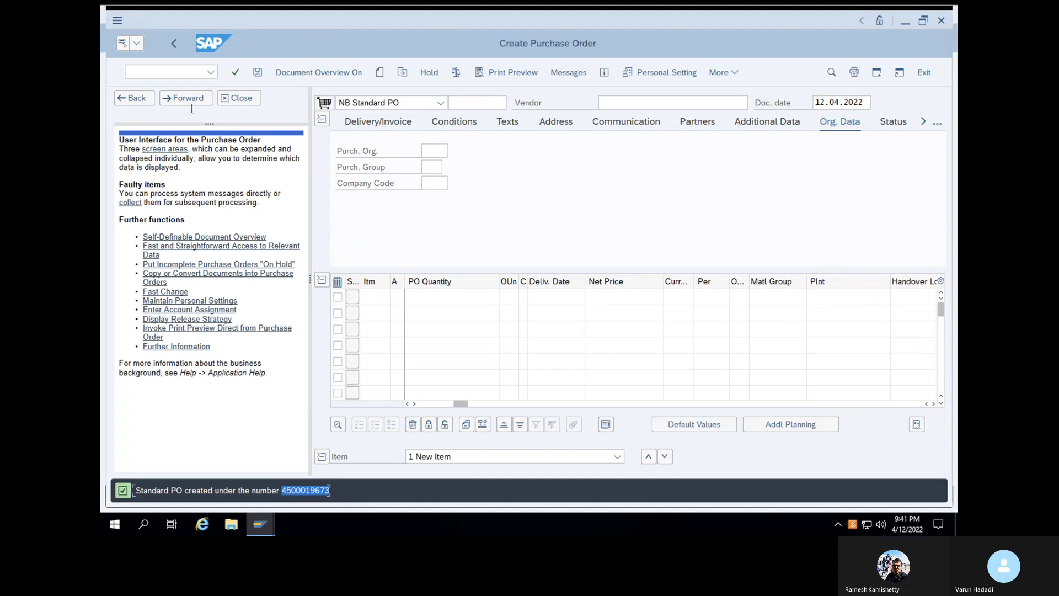
- Try to open the goods receipt transaction by entering /migo from purchase order creation
{"action": "left_click", "coordinate": [181, 72]}
{"action": "type", "text": "/migo"}
{"action": "key", "text": "Return"}
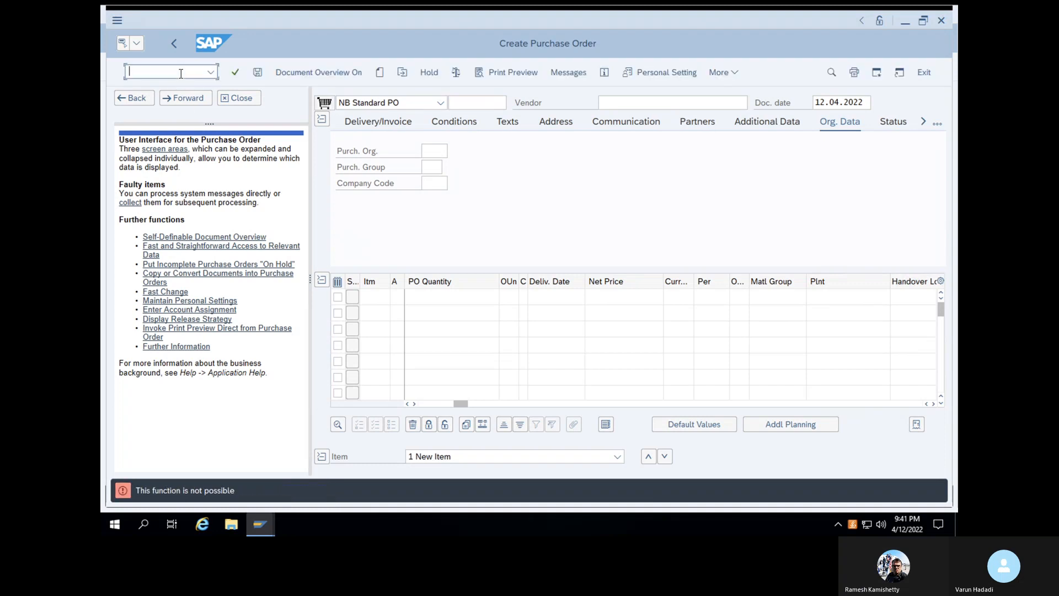
- Leave purchase order creation with /n and display the saved purchase order with transaction ME23N
{"action": "type", "text": "/n"}
{"action": "key", "text": "Return"}
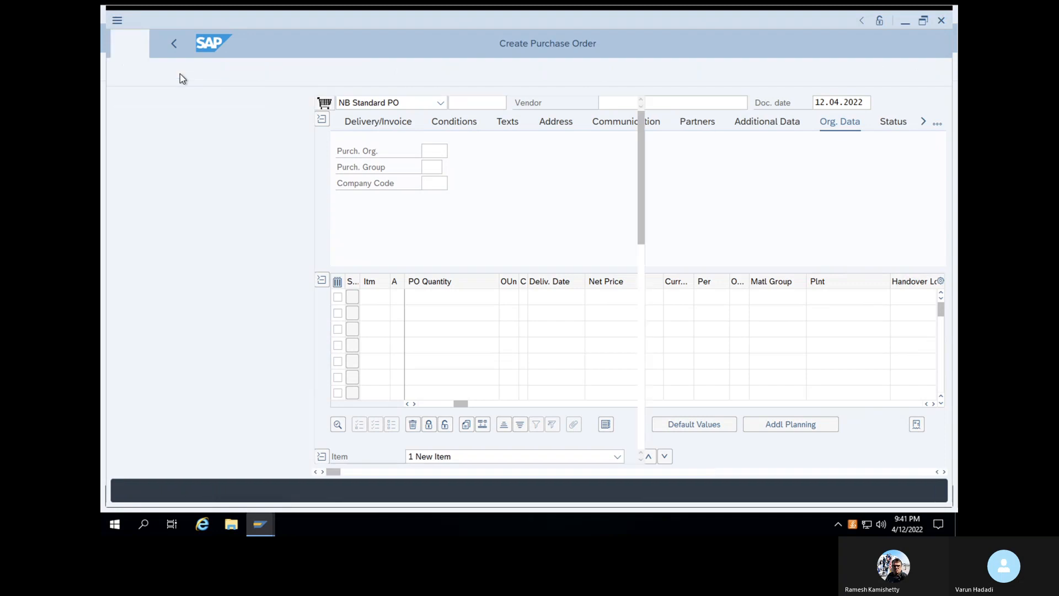
{"action": "left_click", "coordinate": [180, 72]}
{"action": "type", "text": "ME23N"}
{"action": "key", "text": "Return"}
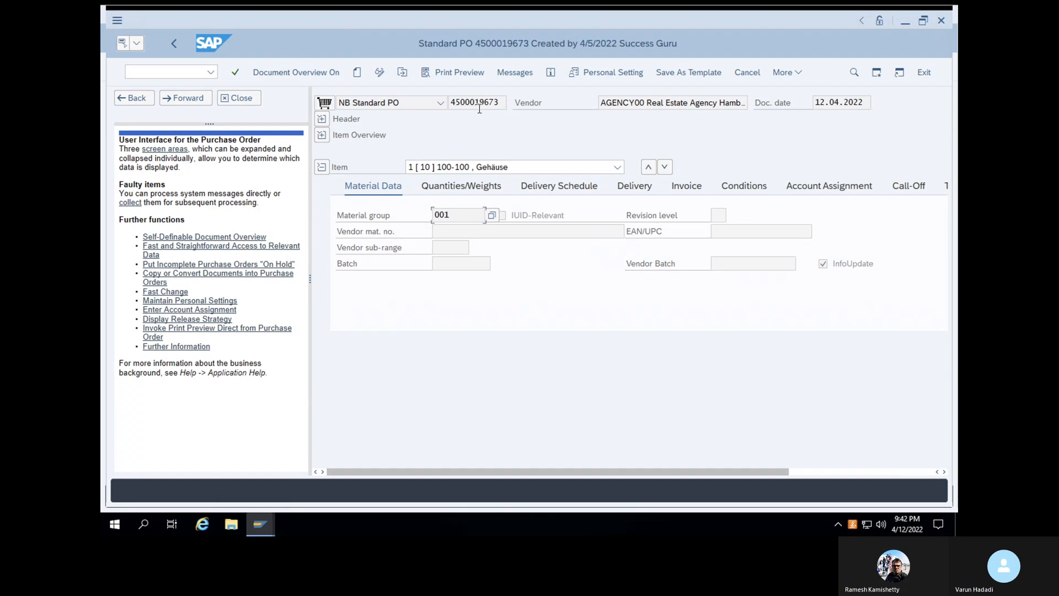
{"action": "left_click", "coordinate": [452, 103]}
{"action": "left_click", "coordinate": [449, 142]}
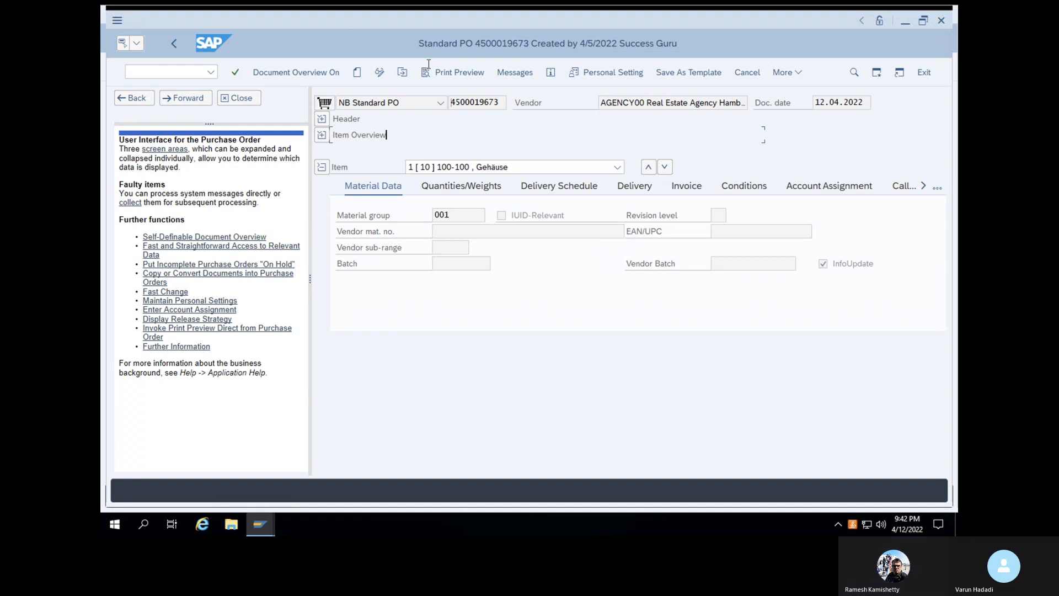
- Load the newly saved purchase order in the display transaction using its copied document number
{"action": "left_click", "coordinate": [402, 74]}
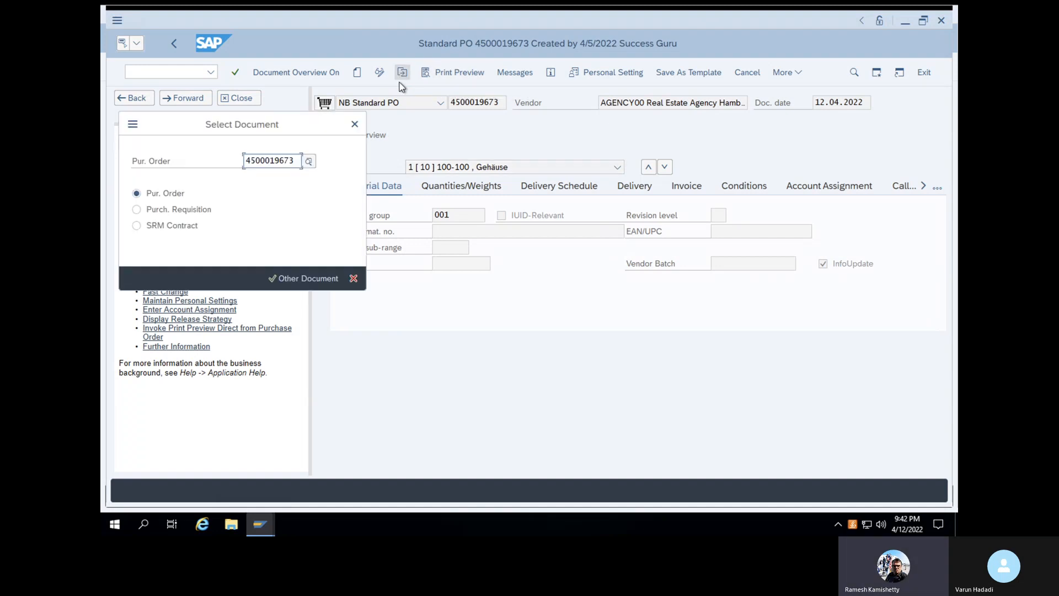
{"action": "left_click_drag", "start_coordinate": [296, 161], "coordinate": [233, 161]}
{"action": "key", "text": "ctrl+v"}
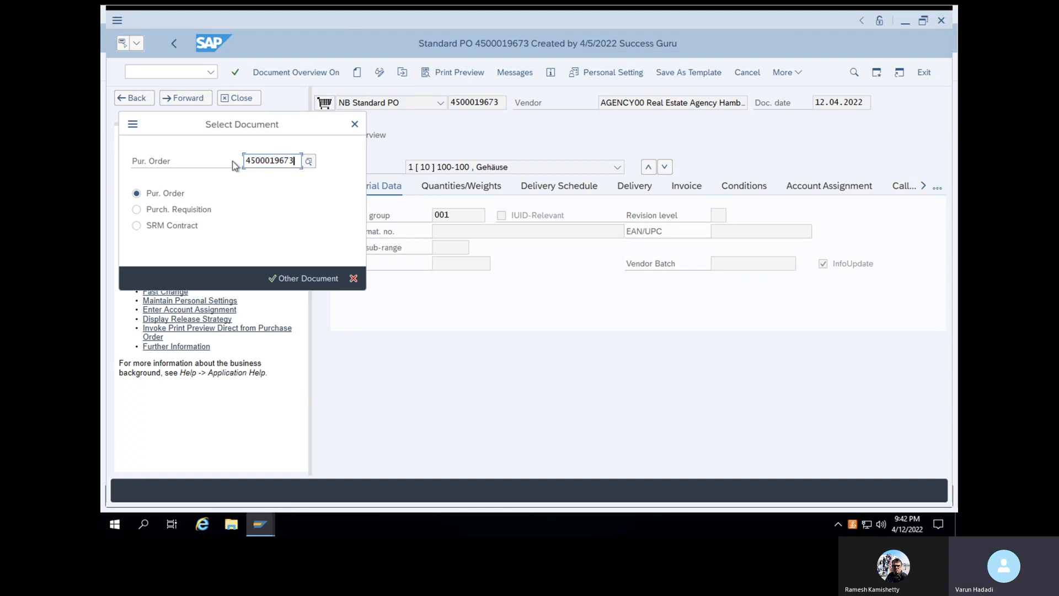
{"action": "left_click", "coordinate": [280, 278]}
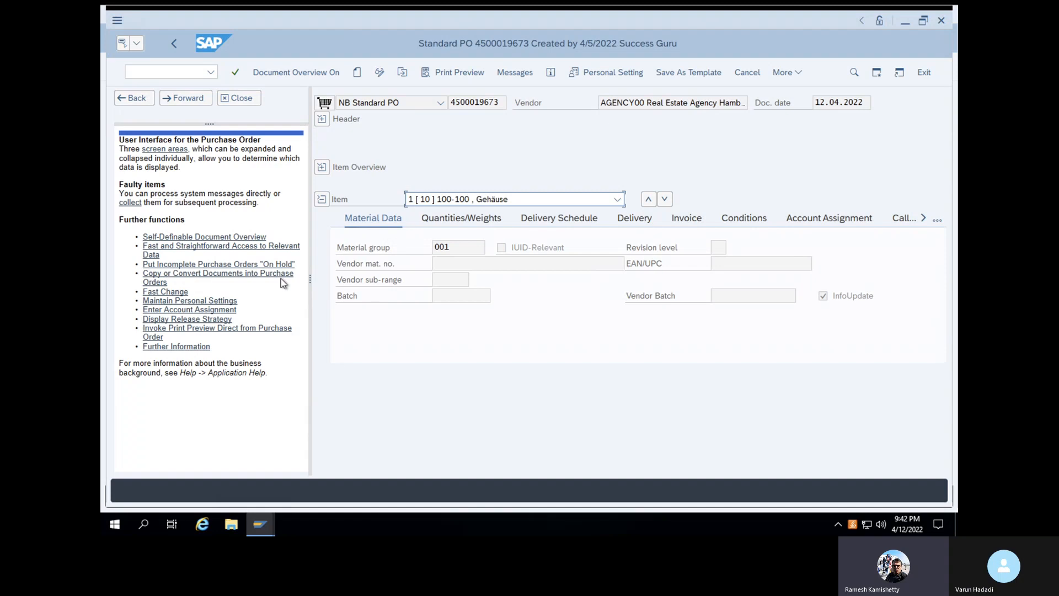
- Expand the order header, close the help text and show the order's release strategy details
{"action": "left_click", "coordinate": [321, 121]}
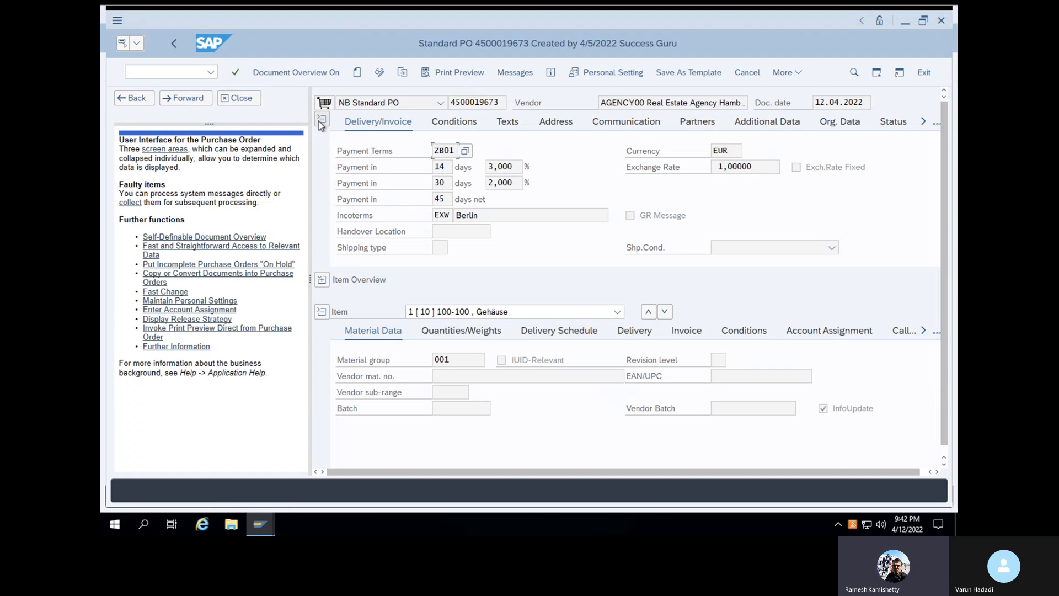
{"action": "left_click", "coordinate": [235, 99]}
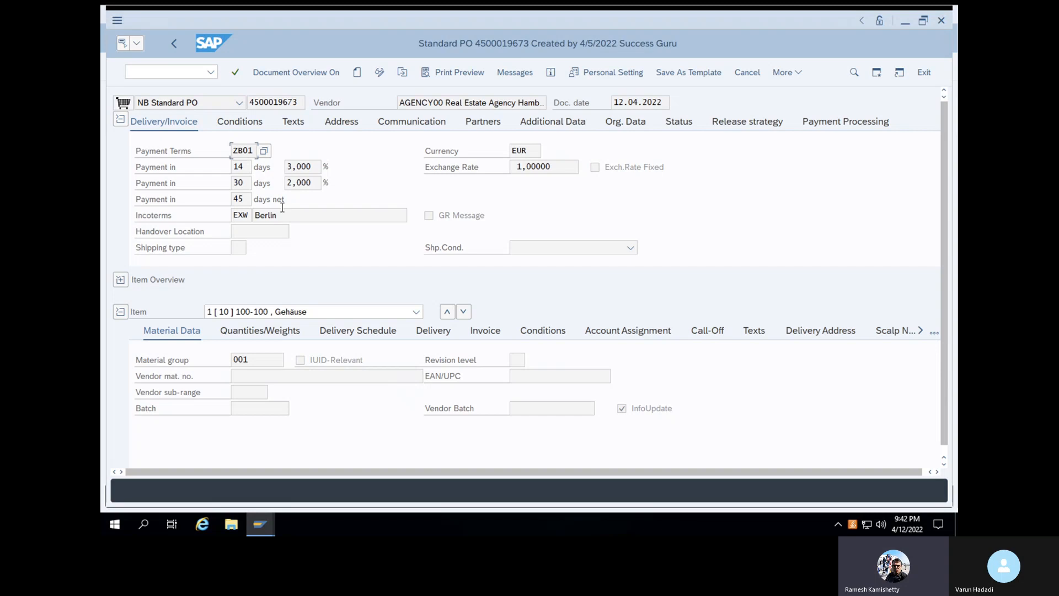
{"action": "left_click", "coordinate": [760, 123]}
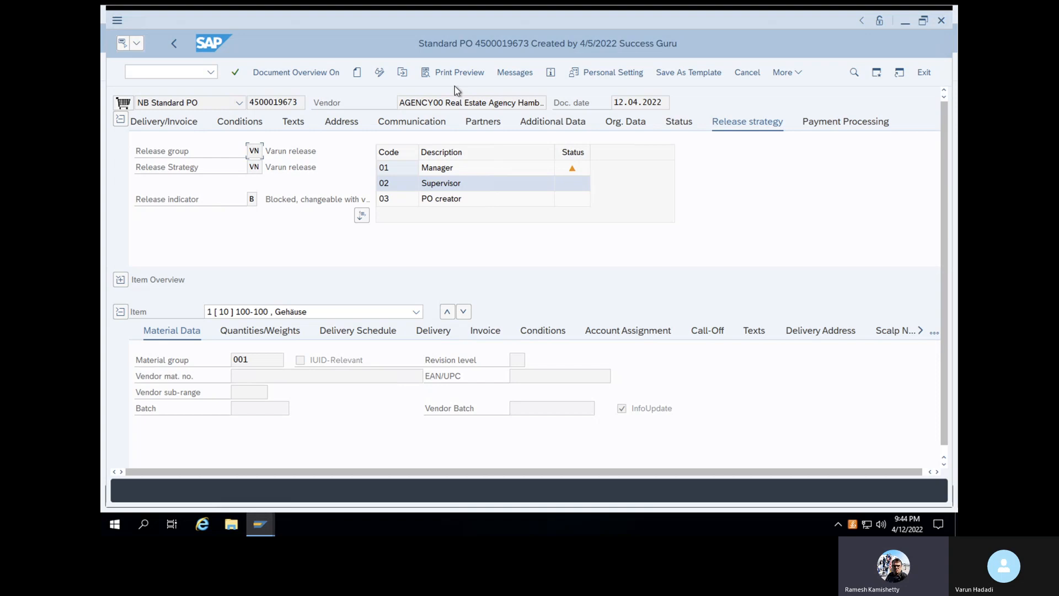
- Leave the purchase order display with /n and start the release transaction ME29N
{"action": "left_click", "coordinate": [142, 77]}
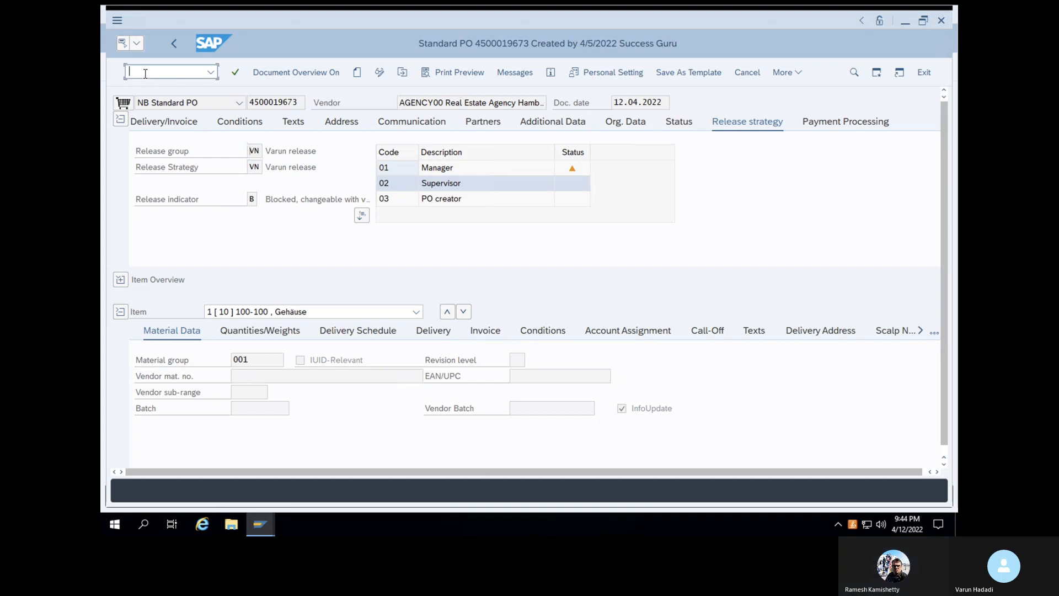
{"action": "type", "text": "/n"}
{"action": "key", "text": "Return"}
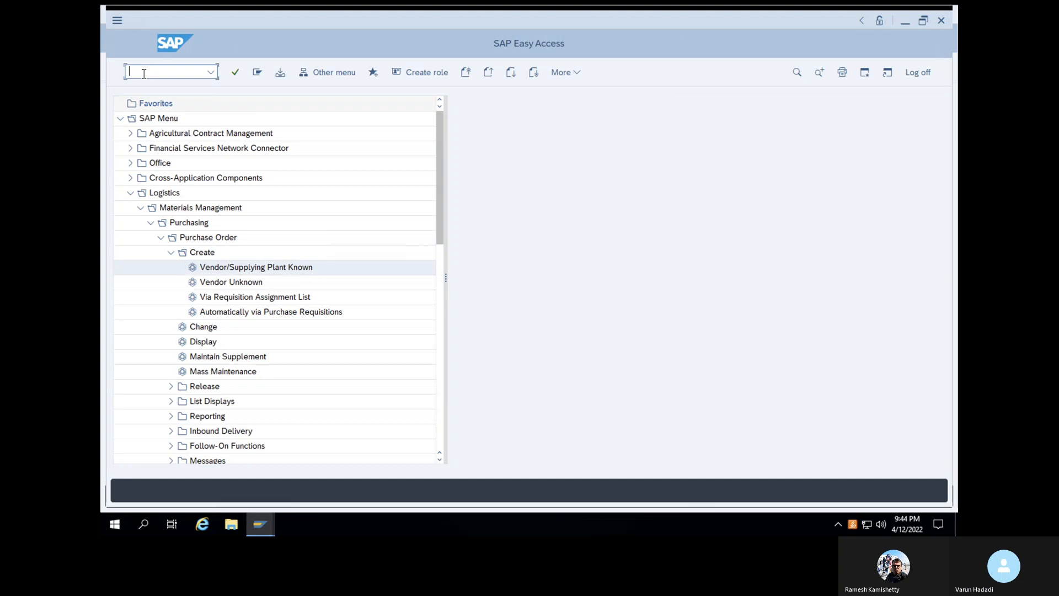
{"action": "type", "text": "ME29N"}
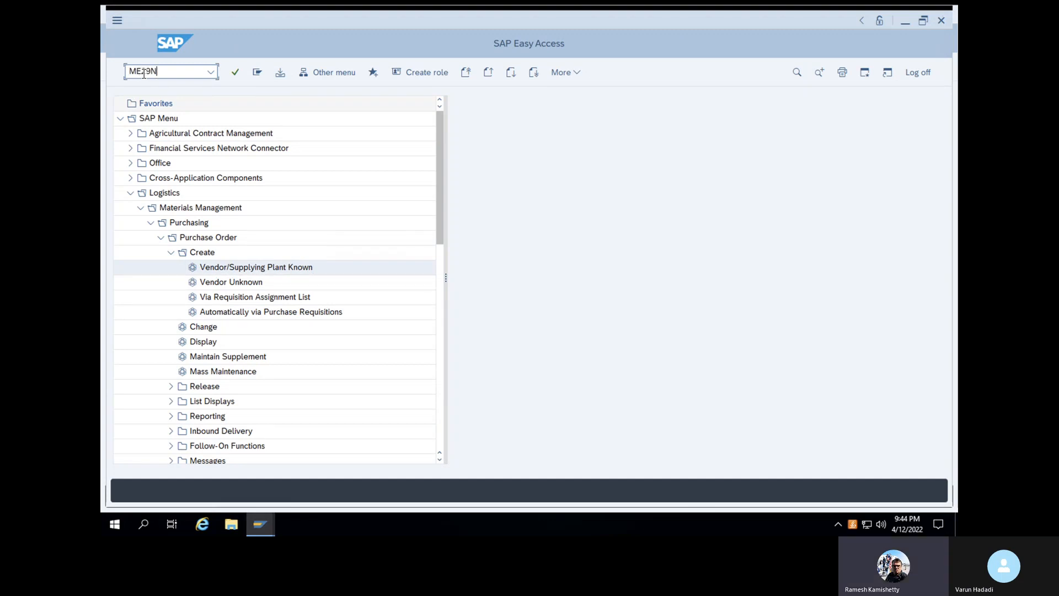
{"action": "key", "text": "Return"}
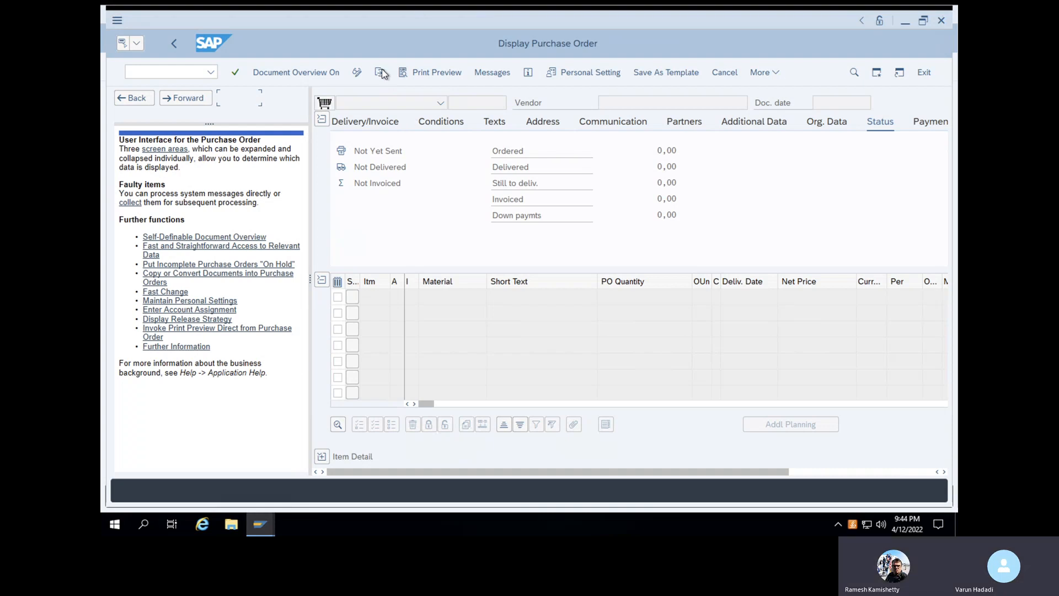
- Load the saved purchase order in the release transaction, choosing its number from the previously entered values
{"action": "left_click", "coordinate": [382, 72]}
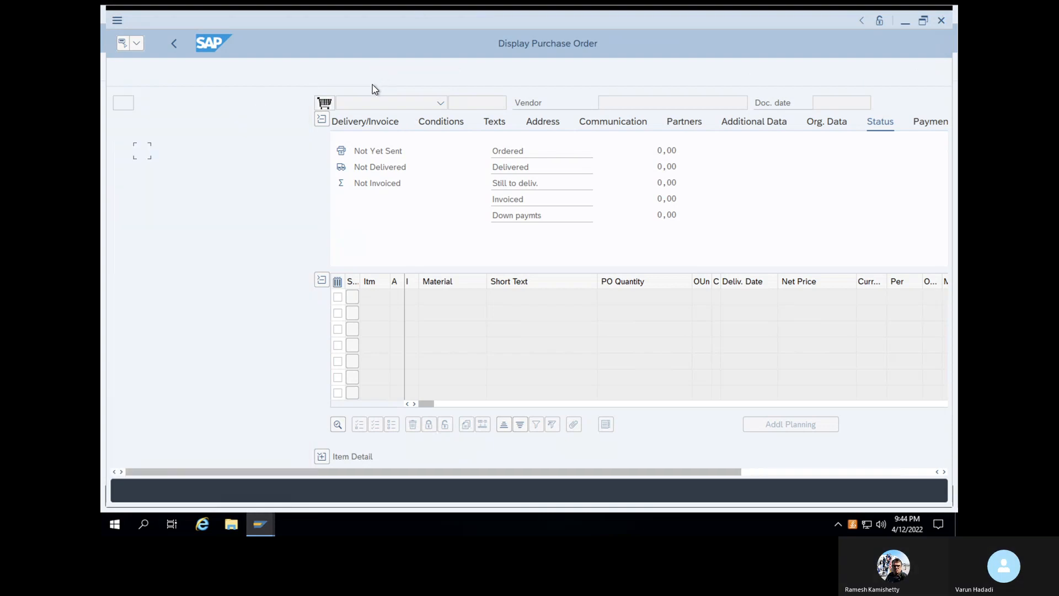
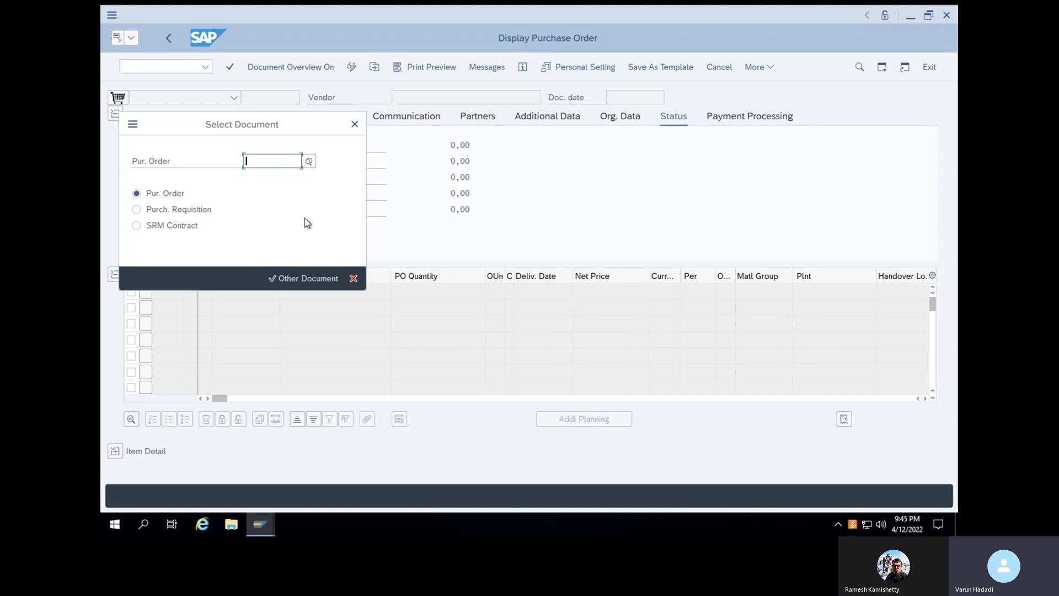
{"action": "left_click", "coordinate": [353, 279]}
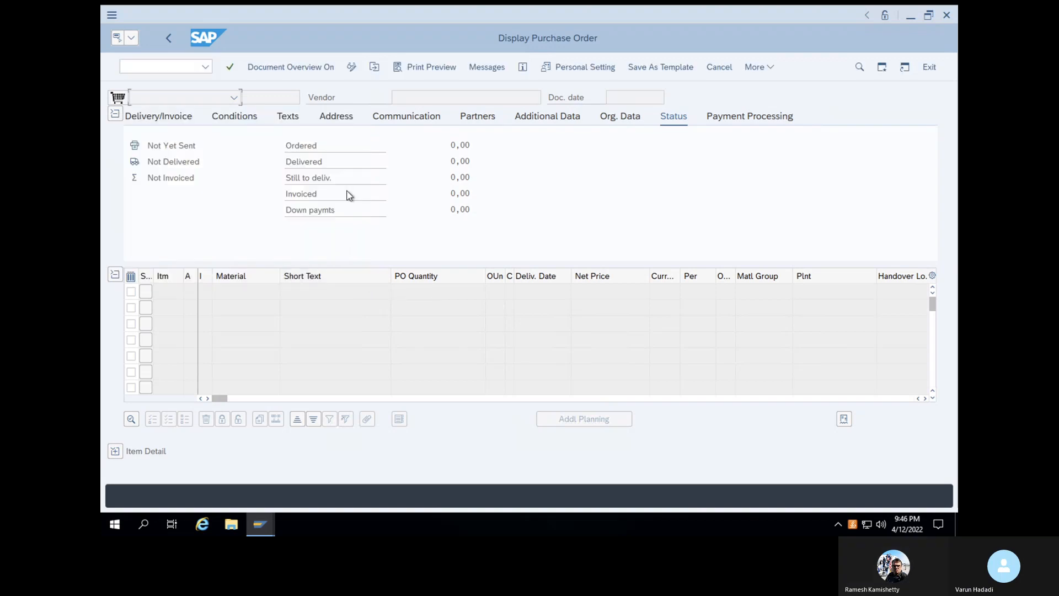
{"action": "left_click", "coordinate": [374, 67]}
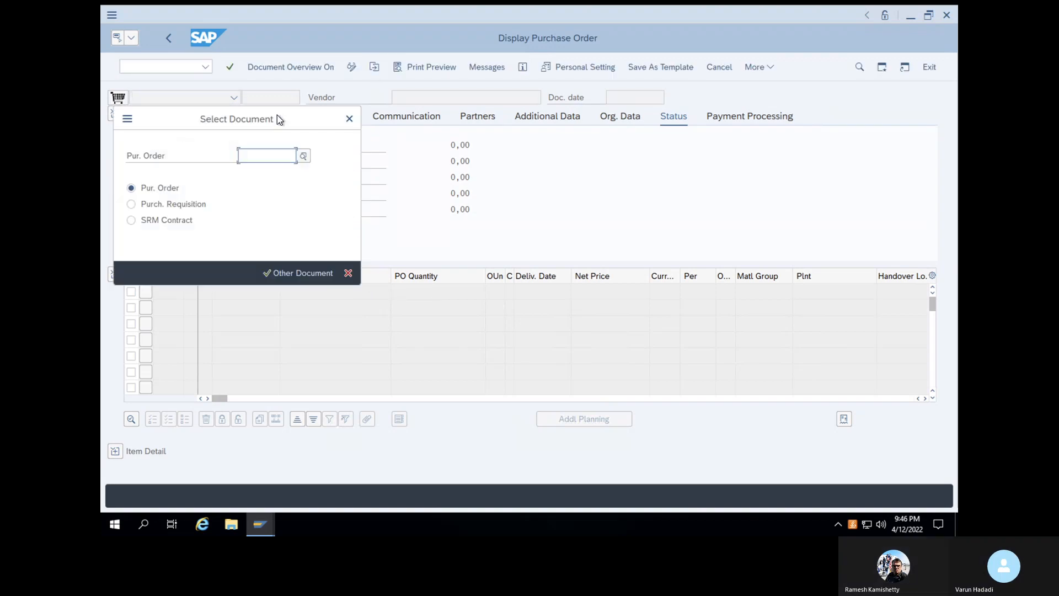
{"action": "left_click", "coordinate": [251, 154]}
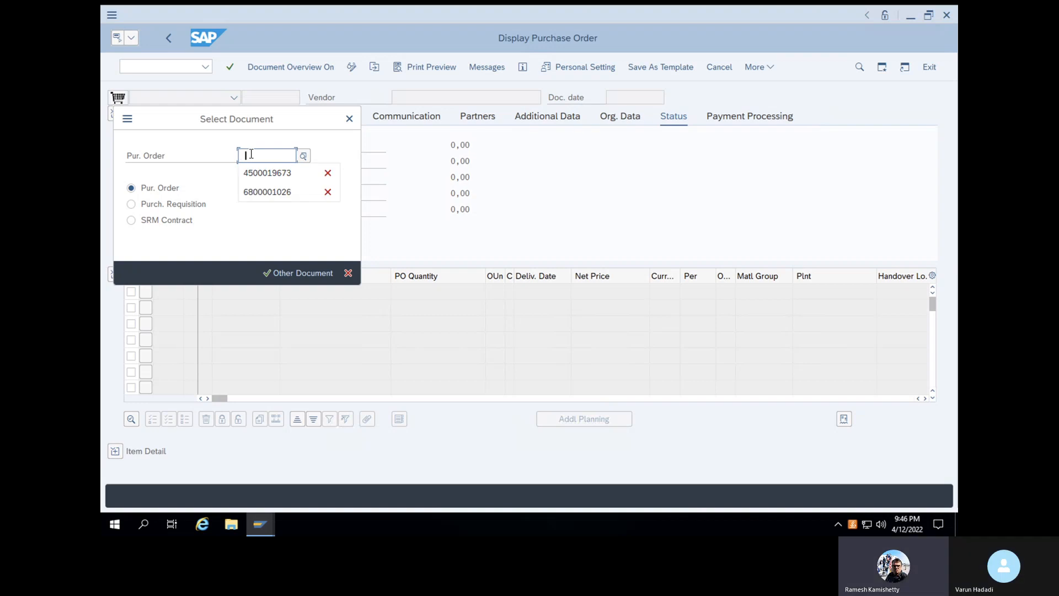
{"action": "left_click", "coordinate": [257, 172]}
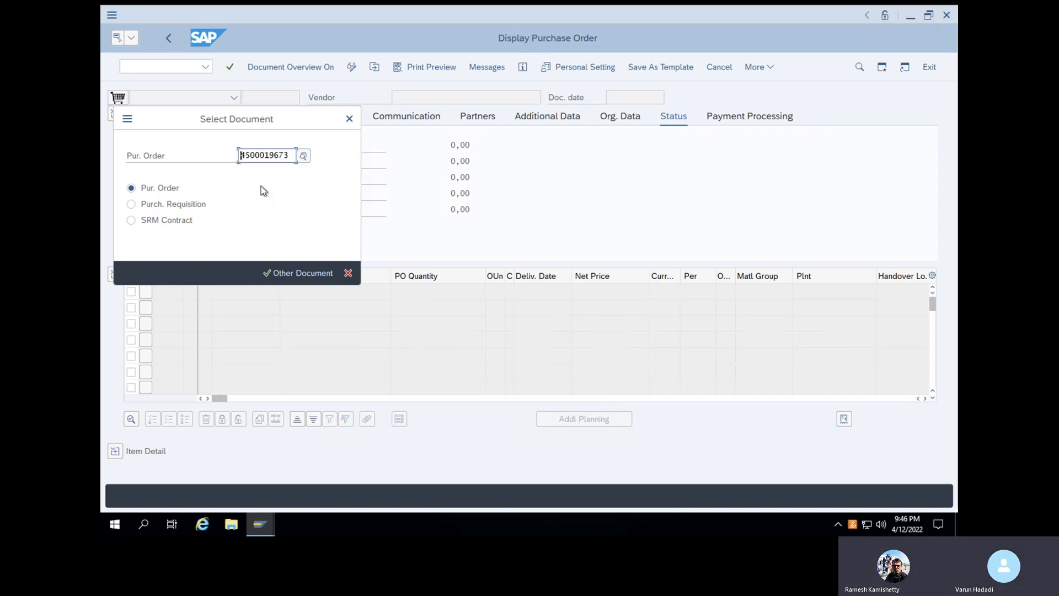
{"action": "left_click", "coordinate": [270, 273]}
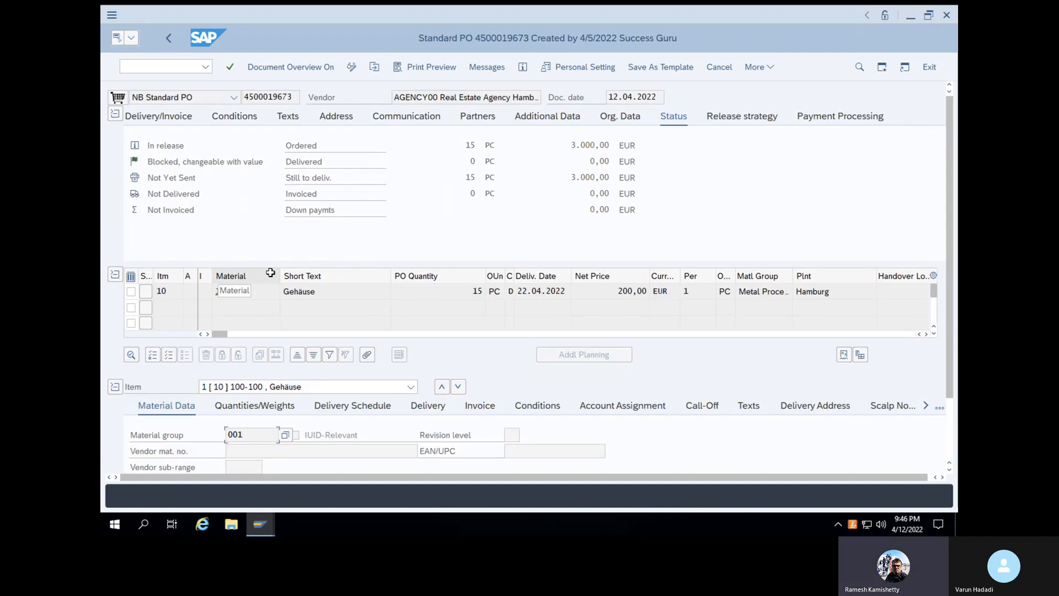
- Switch the order to release mode and set release codes 01 Manager, 02 Supervisor and 03 PO creator in its release strategy
{"action": "left_click", "coordinate": [724, 126]}
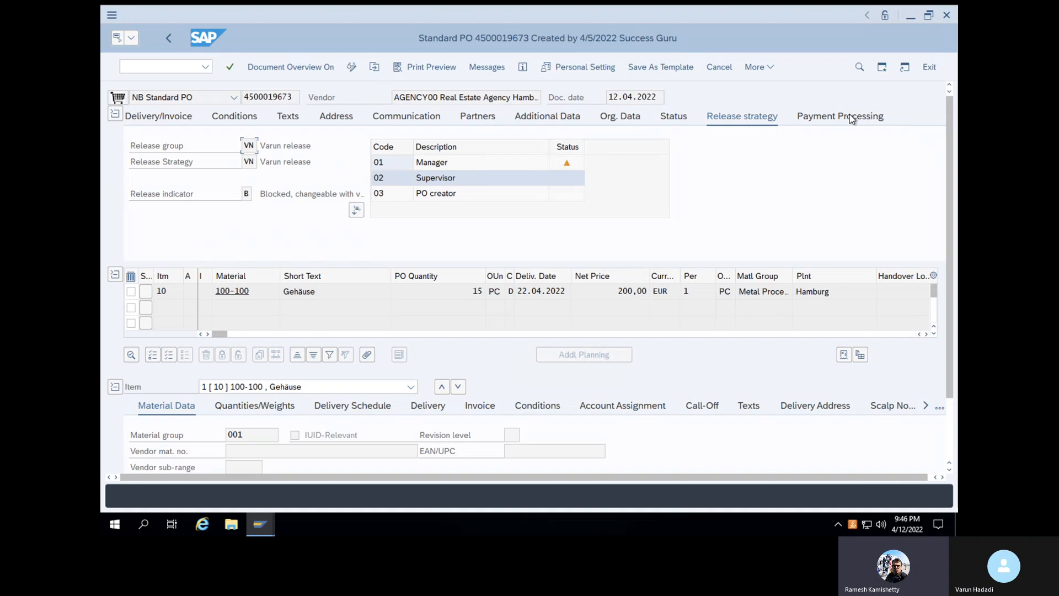
{"action": "left_click", "coordinate": [353, 67]}
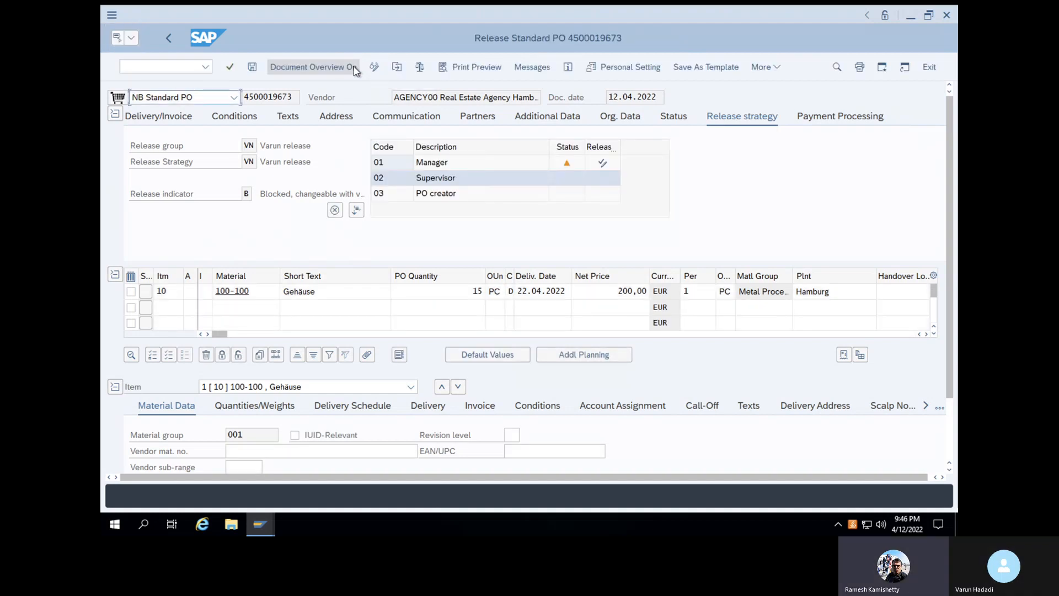
{"action": "left_click", "coordinate": [601, 164]}
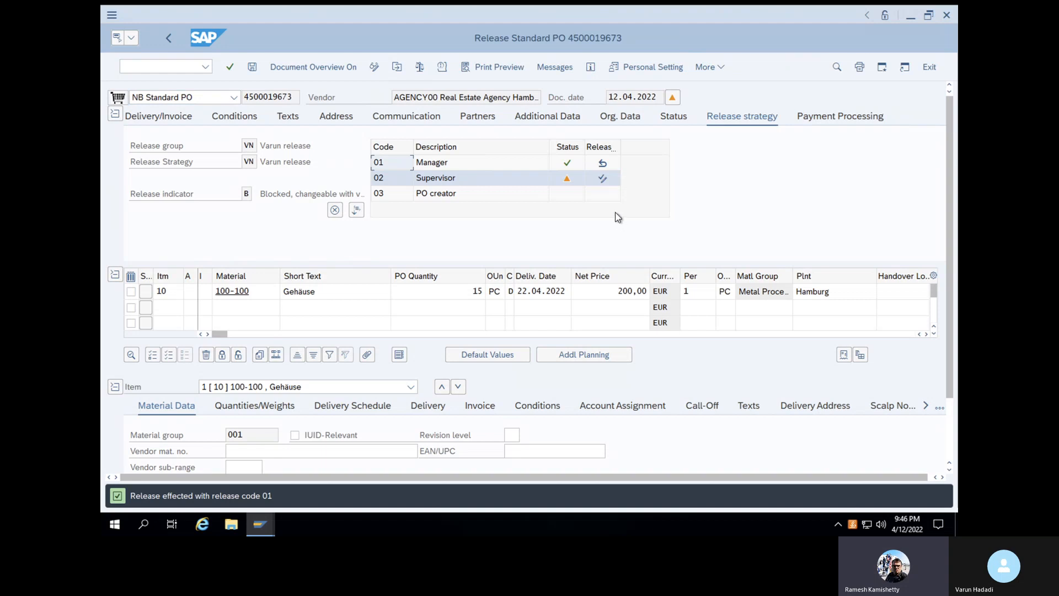
{"action": "left_click", "coordinate": [603, 179]}
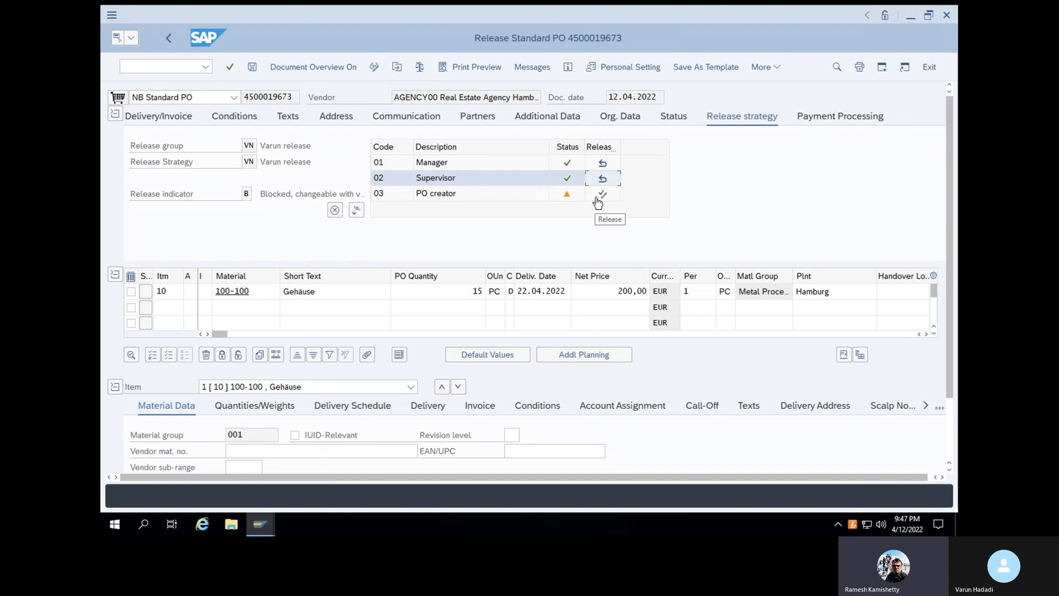
{"action": "left_click", "coordinate": [602, 194]}
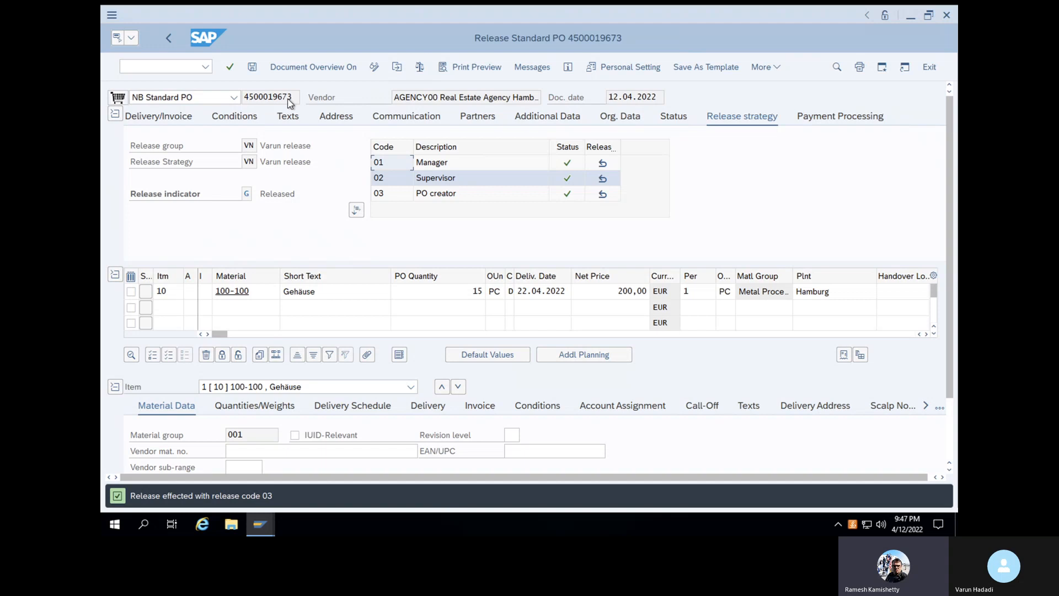
- Copy the purchase order number and leave the release transaction with /N without saving
{"action": "double_click", "coordinate": [242, 95]}
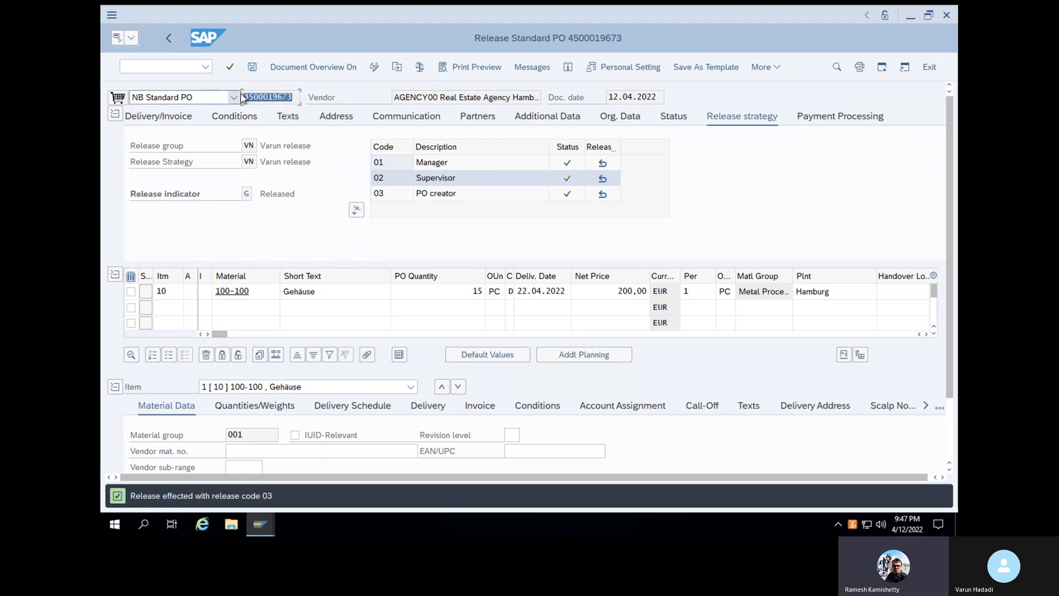
{"action": "key", "text": "ctrl+c"}
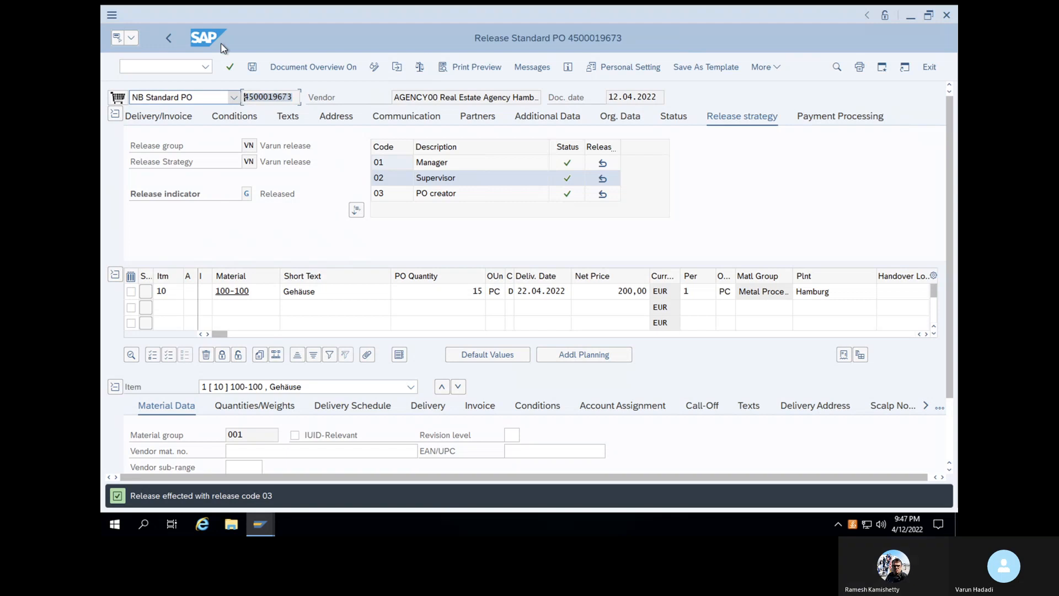
{"action": "left_click", "coordinate": [145, 69]}
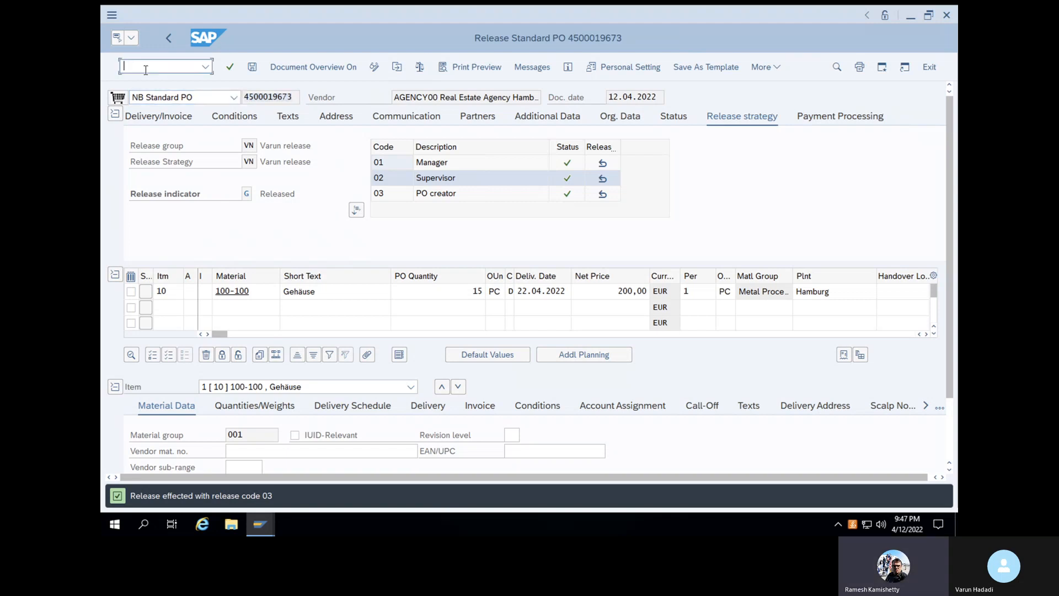
{"action": "type", "text": "/N"}
{"action": "key", "text": "Return"}
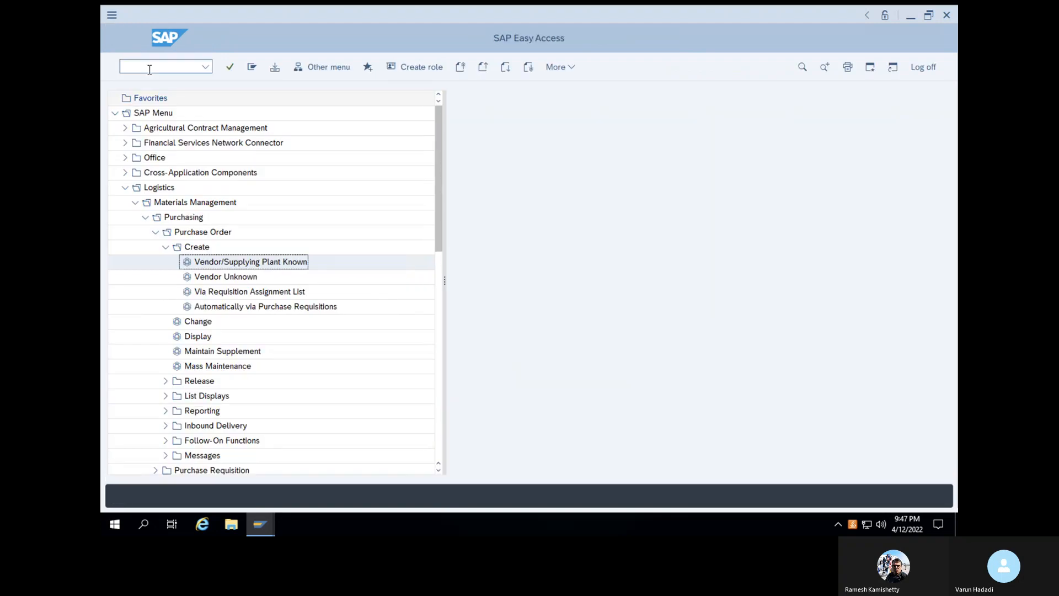
- Try to load the copied purchase order for goods receipt in transaction MIGO
{"action": "left_click", "coordinate": [149, 70]}
{"action": "type", "text": "MIGO"}
{"action": "key", "text": "Return"}
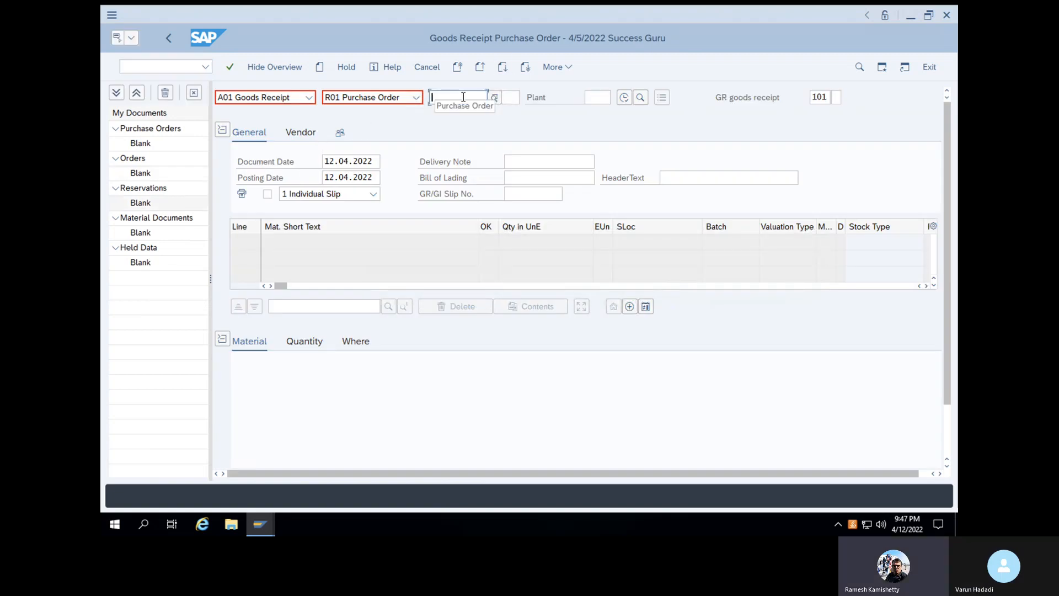
{"action": "key", "text": "ctrl+v"}
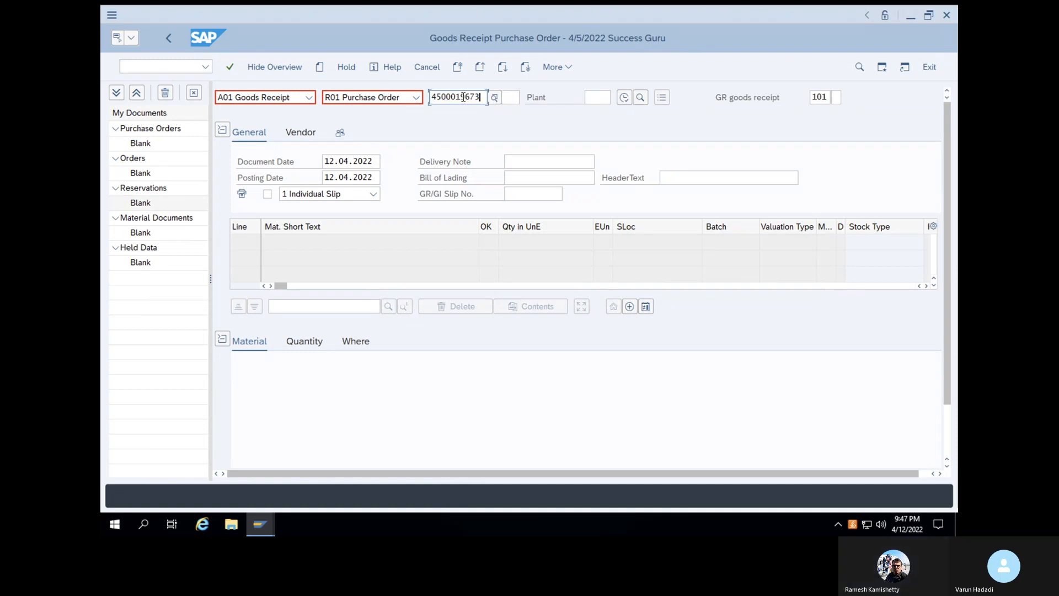
{"action": "key", "text": "Return"}
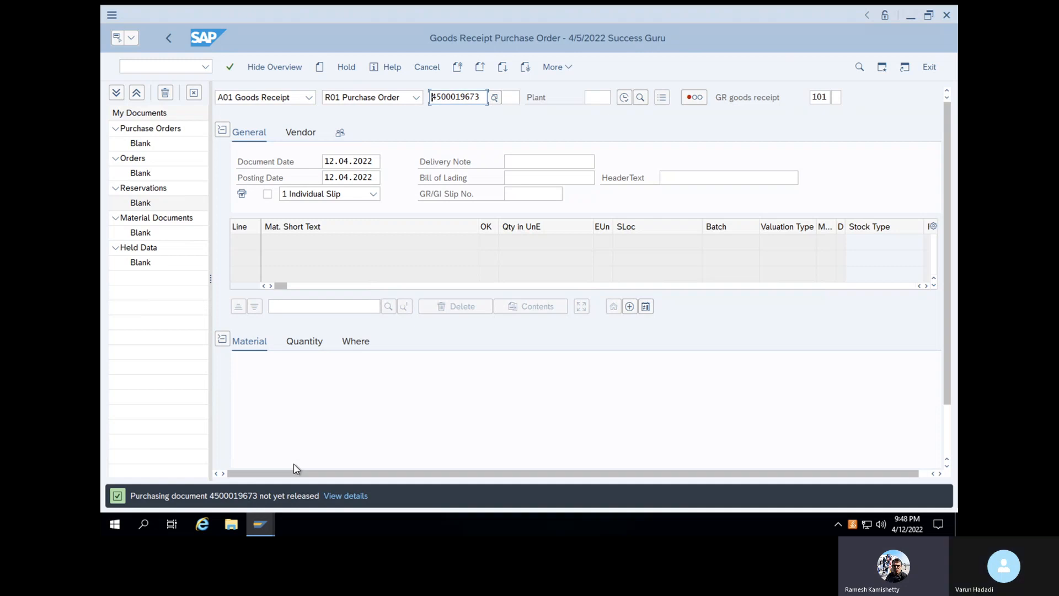
- Leave the goods receipt with /n and restart the purchase order release transaction ME29N
{"action": "left_click", "coordinate": [176, 66]}
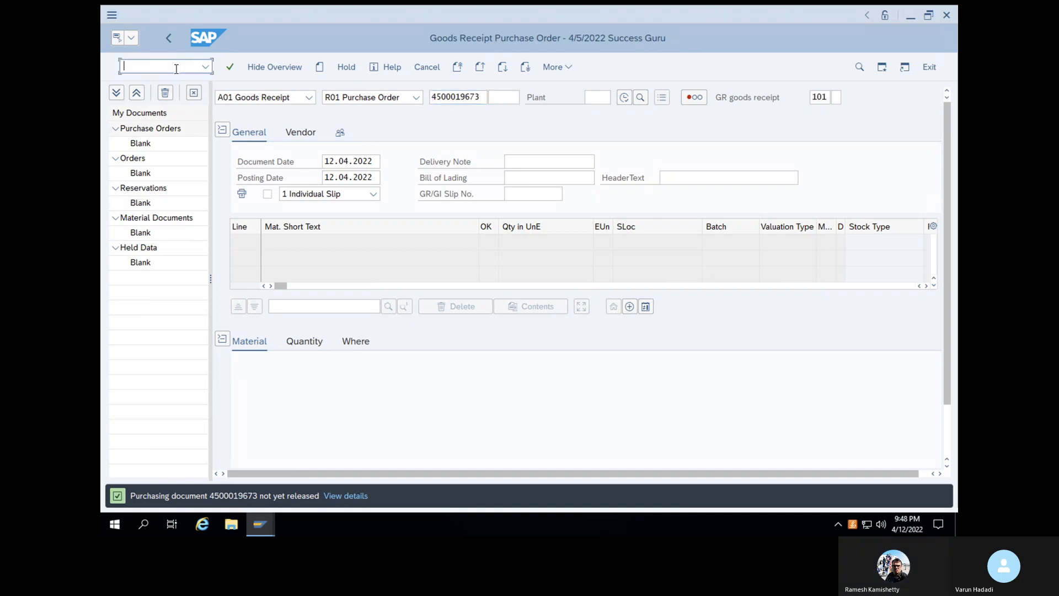
{"action": "type", "text": "/n"}
{"action": "key", "text": "Return"}
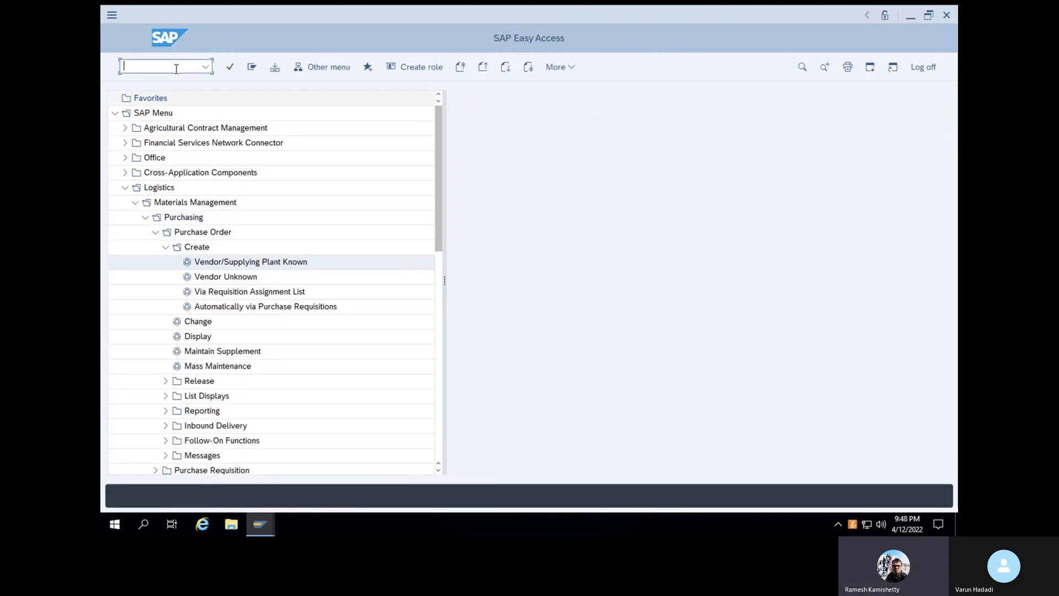
{"action": "type", "text": "ME29M"}
{"action": "key", "text": "Return"}
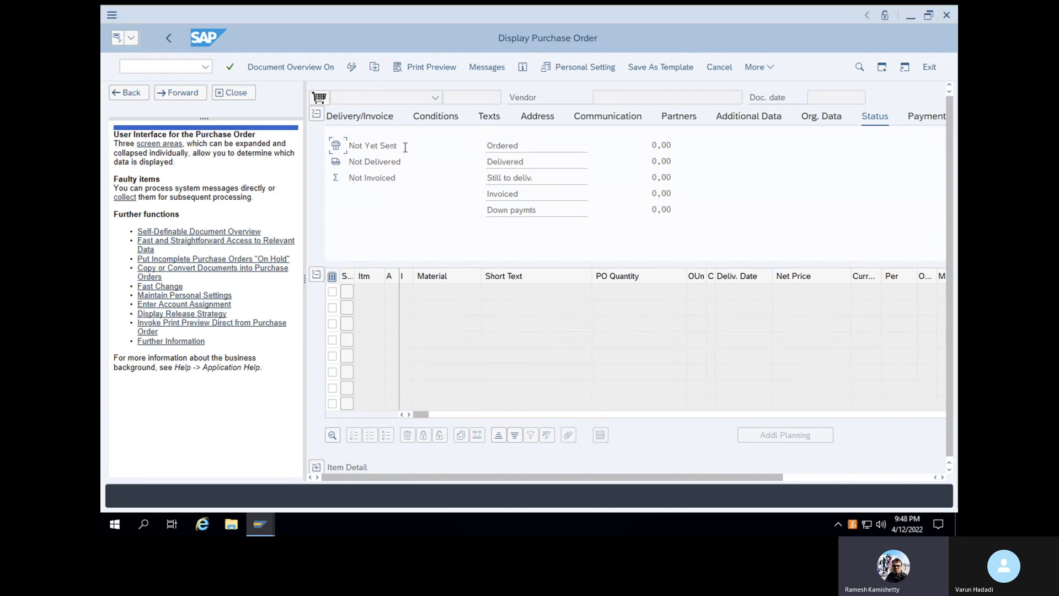
- Reload the purchase order in the release transaction using its copied document number
{"action": "left_click", "coordinate": [375, 68]}
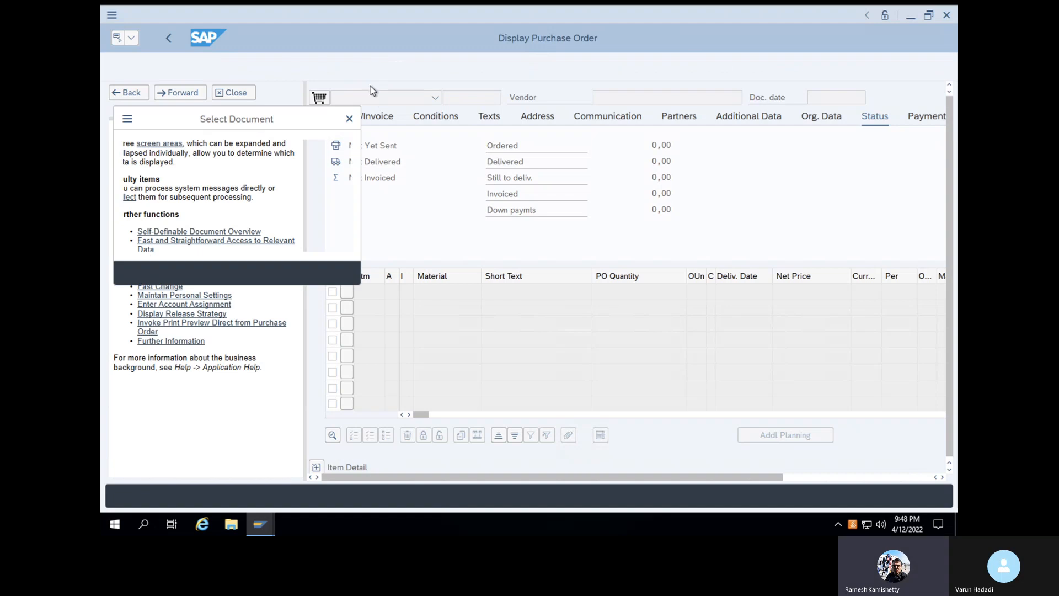
{"action": "key", "text": "ctrl+v"}
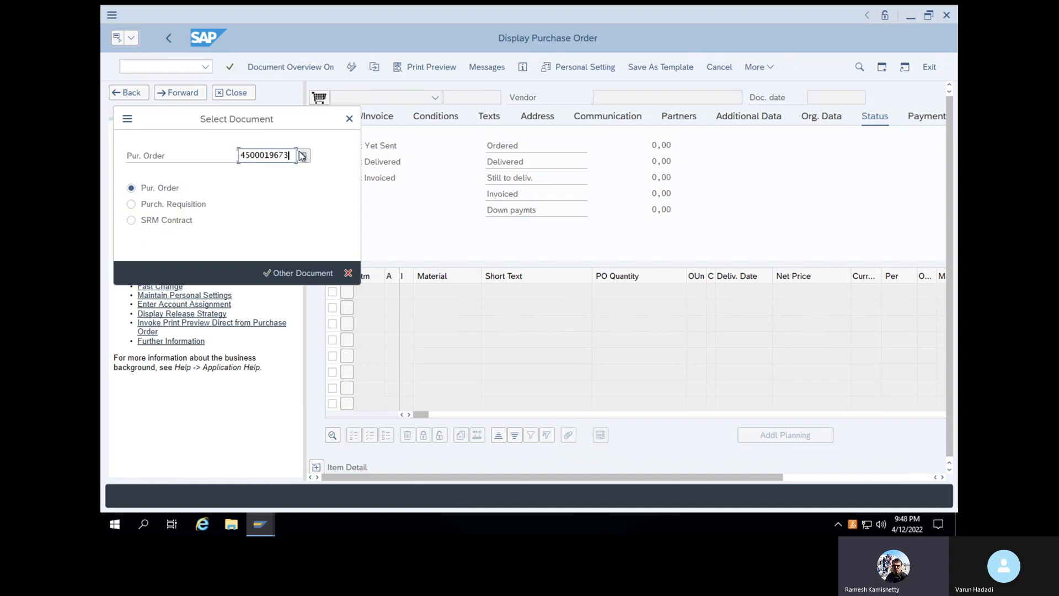
{"action": "left_click", "coordinate": [280, 272]}
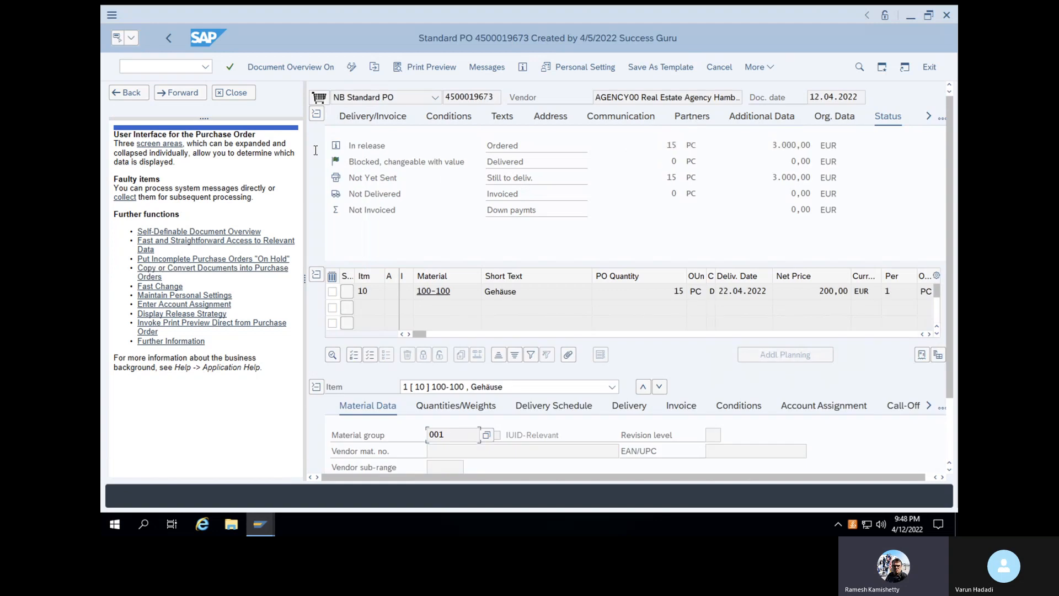
- Close the help text and display the release strategy details in the purchase order header
{"action": "left_click", "coordinate": [236, 94]}
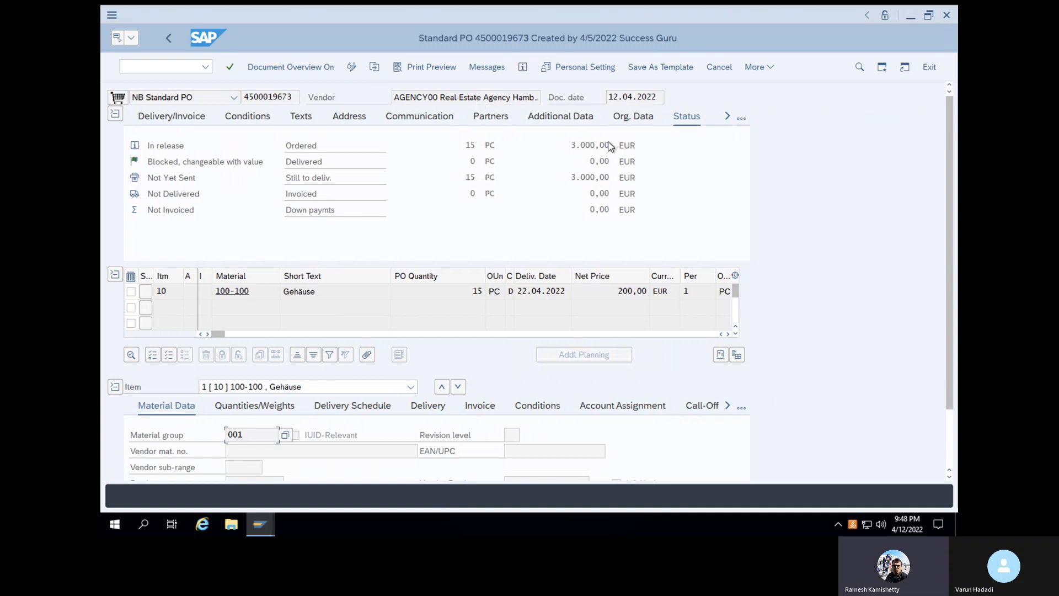
{"action": "left_click", "coordinate": [728, 117]}
{"action": "left_click", "coordinate": [680, 121]}
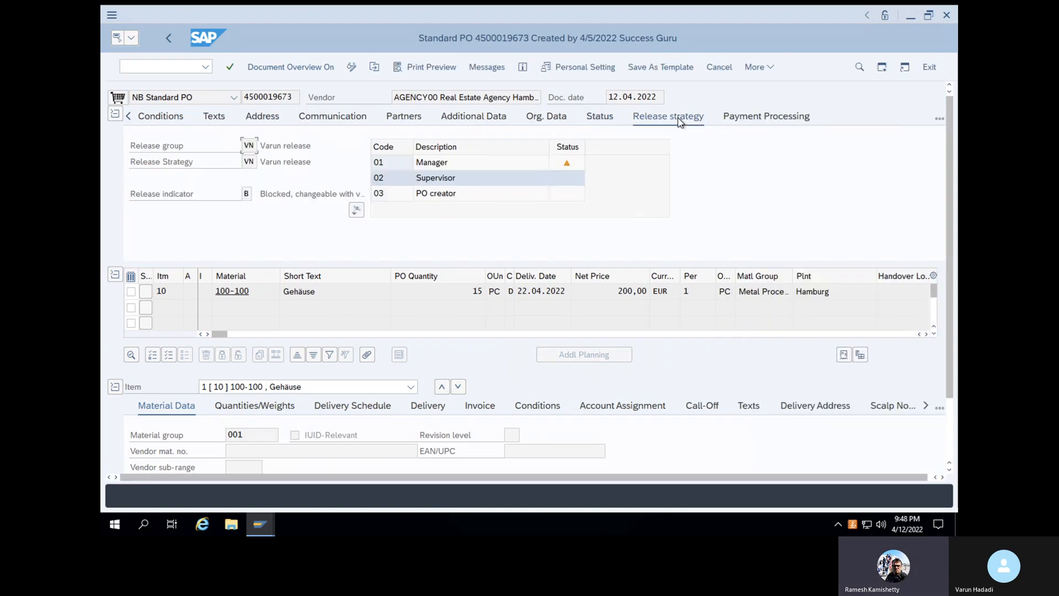
{"action": "left_click", "coordinate": [567, 165]}
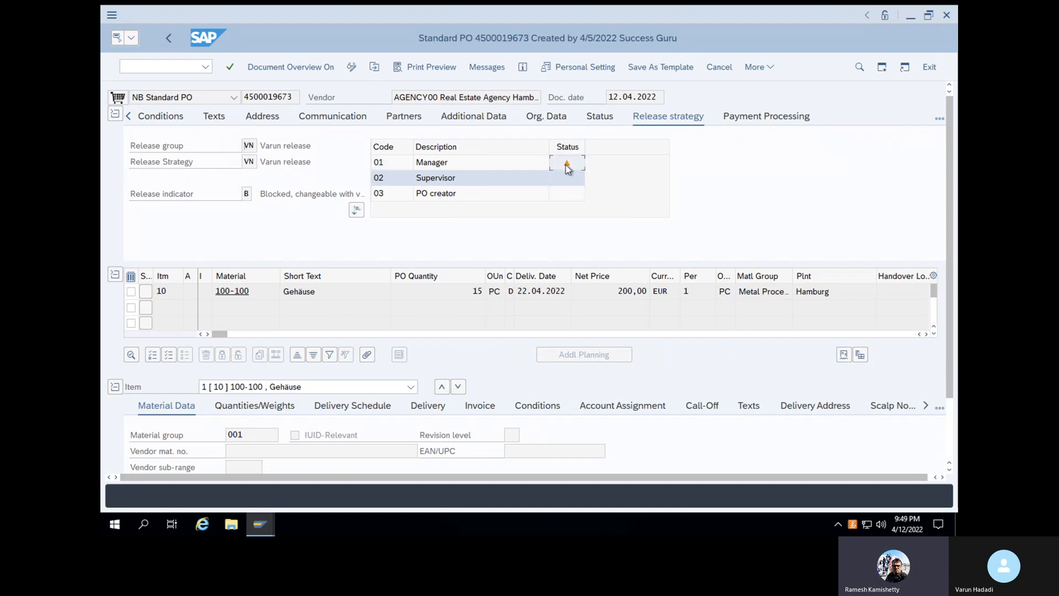
- Switch the order to release mode, release it with codes 01 Manager, 02 Supervisor and 03 PO creator, and save it
{"action": "left_click", "coordinate": [351, 68]}
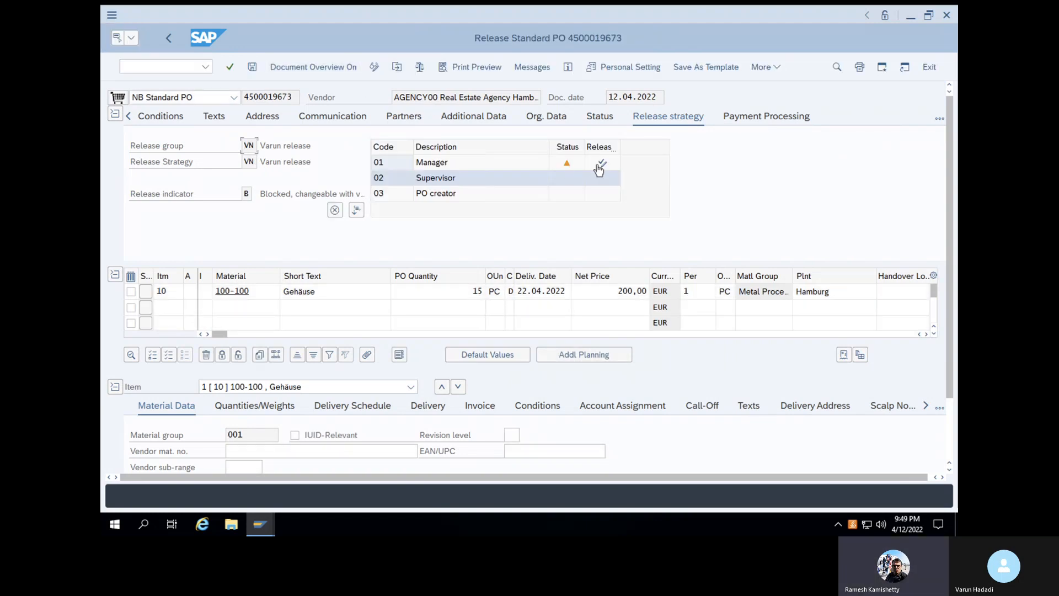
{"action": "left_click", "coordinate": [603, 164]}
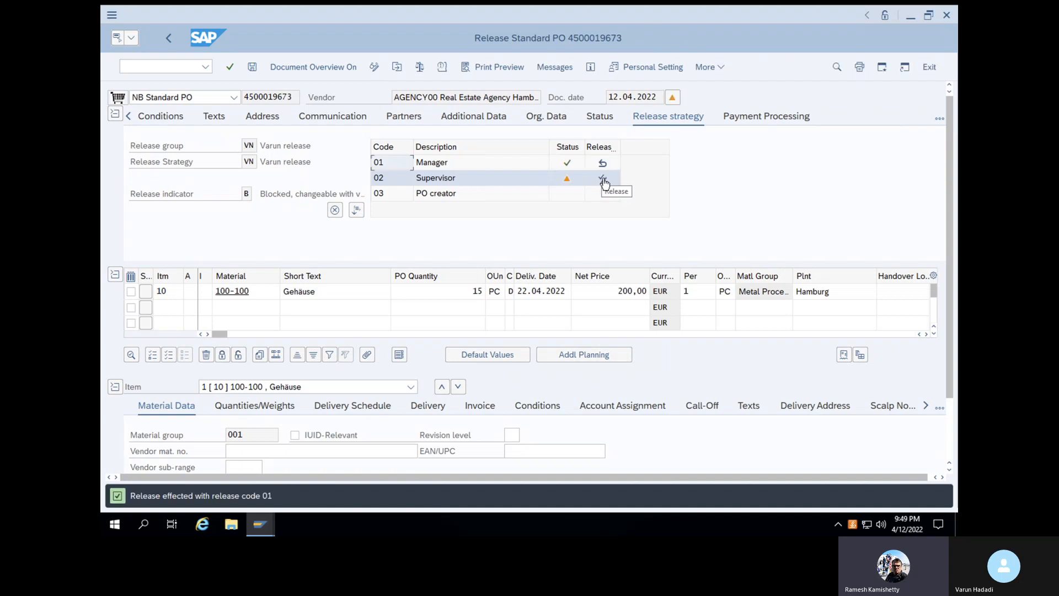
{"action": "left_click", "coordinate": [603, 178]}
{"action": "left_click", "coordinate": [603, 194]}
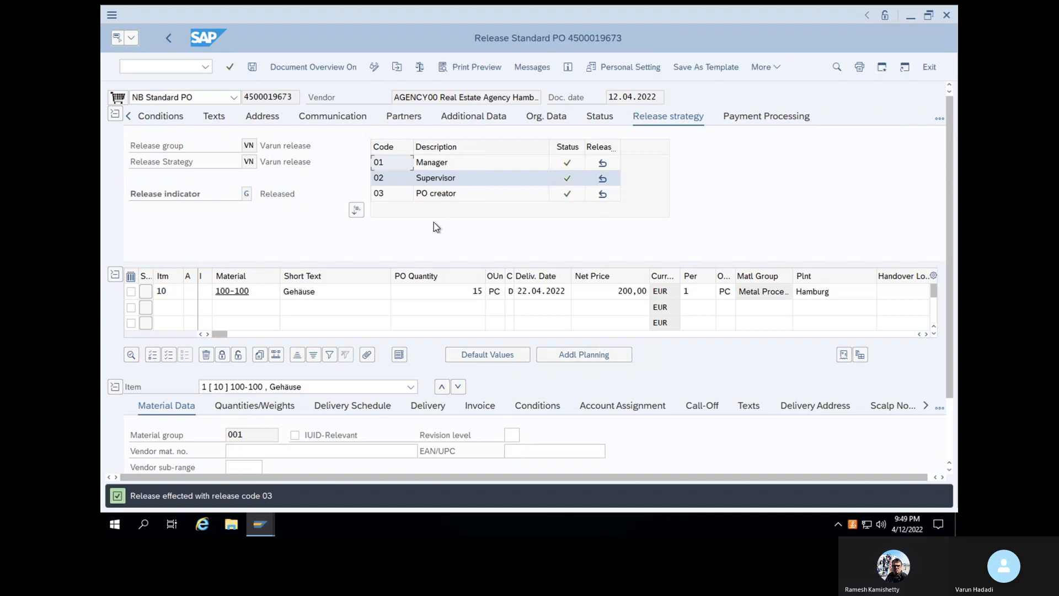
{"action": "left_click", "coordinate": [252, 72]}
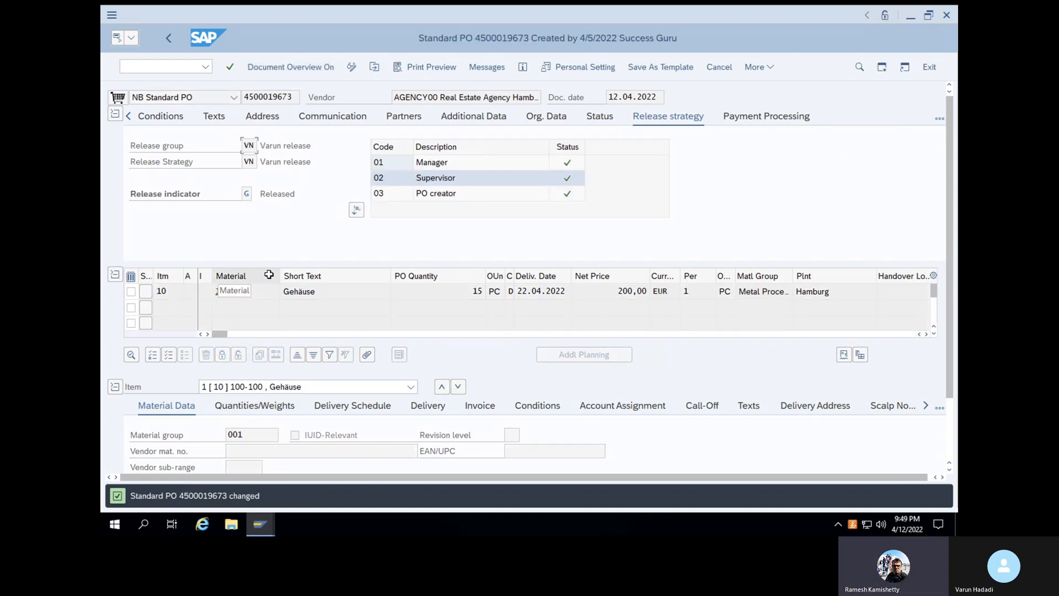
- Leave the release transaction with /N and load the copied purchase order for goods receipt in MIGO
{"action": "left_click", "coordinate": [166, 64]}
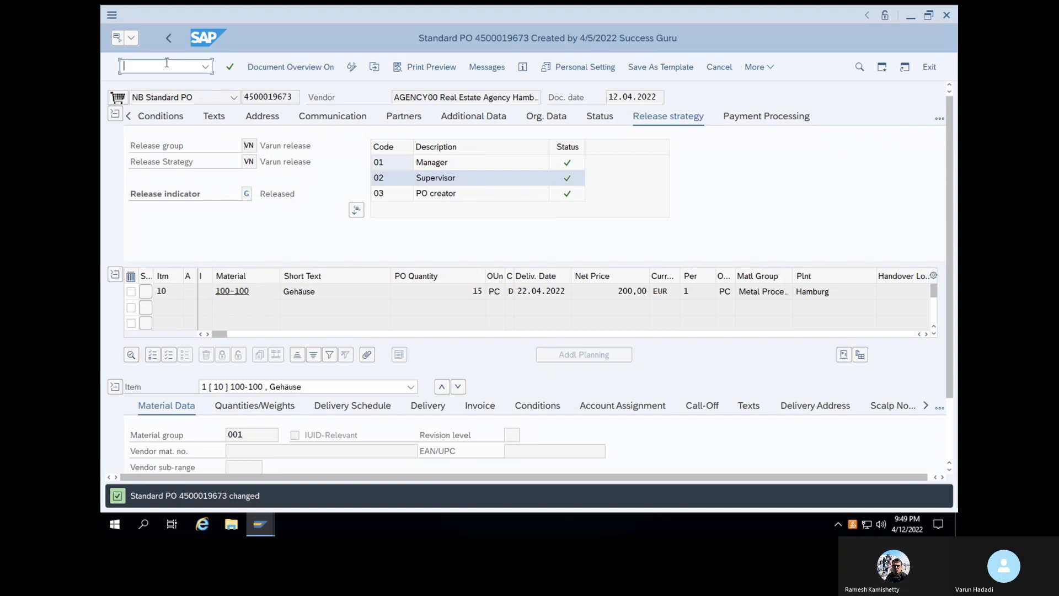
{"action": "type", "text": "/N"}
{"action": "key", "text": "Return"}
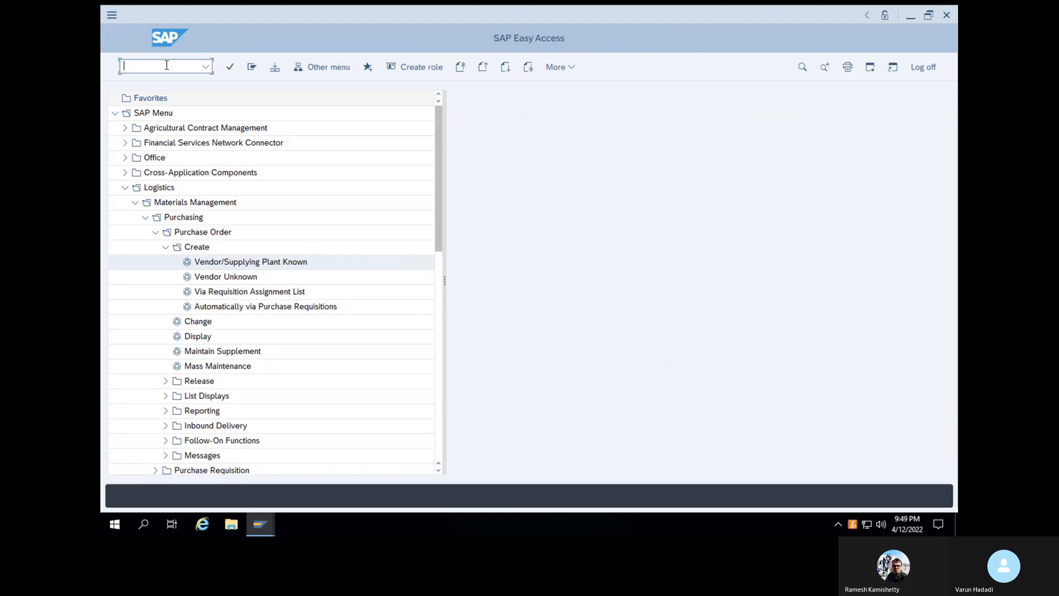
{"action": "type", "text": "MIGO"}
{"action": "key", "text": "Return"}
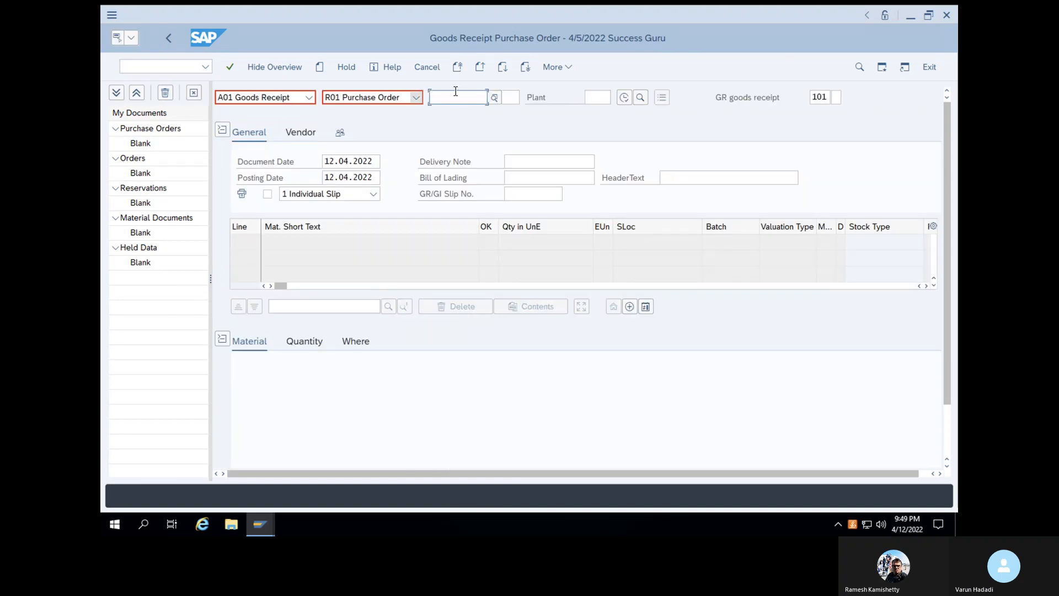
{"action": "key", "text": "ctrl+v"}
{"action": "key", "text": "Return"}
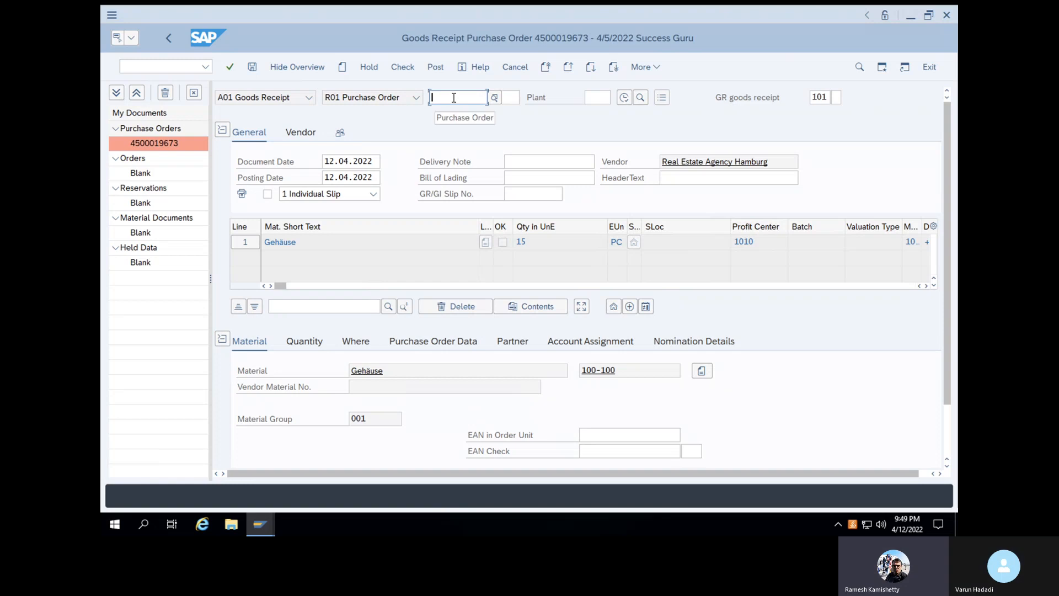
- Check the goods receipt and enter the copied purchase order number again in the same document
{"action": "left_click", "coordinate": [403, 66]}
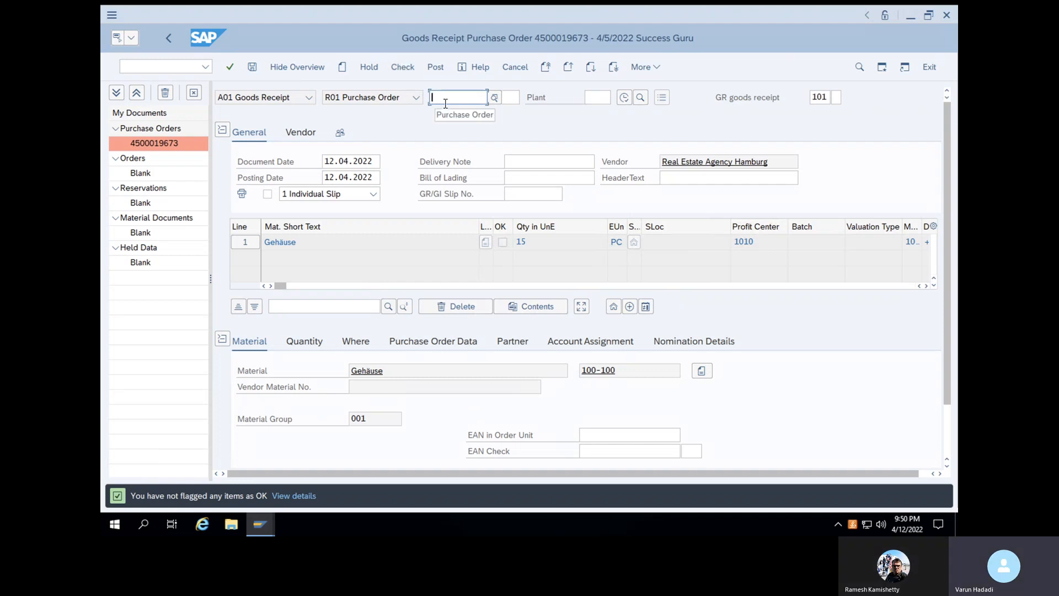
{"action": "key", "text": "ctrl+v"}
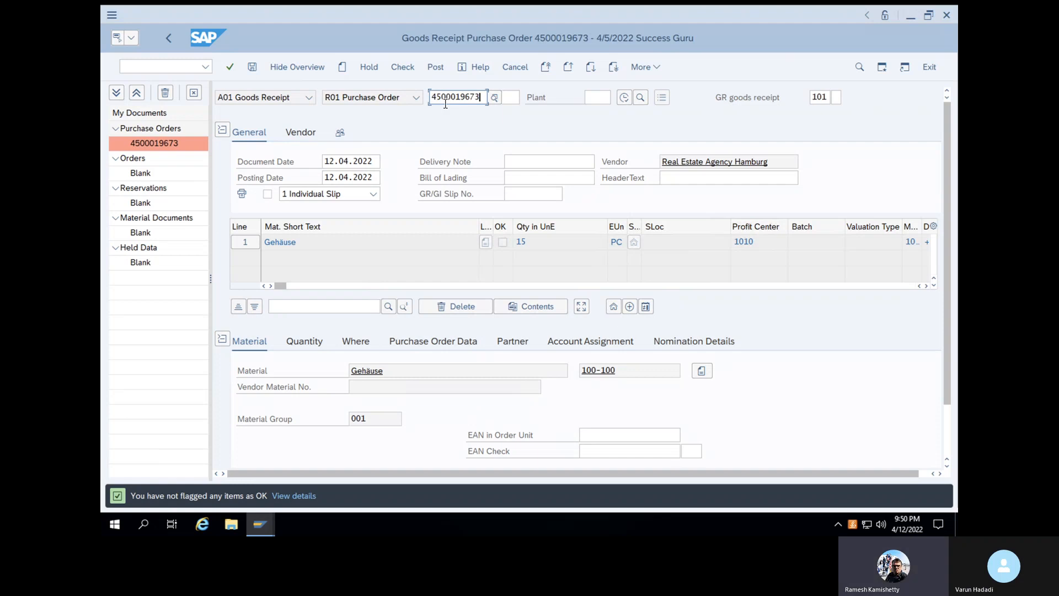
{"action": "key", "text": "Return"}
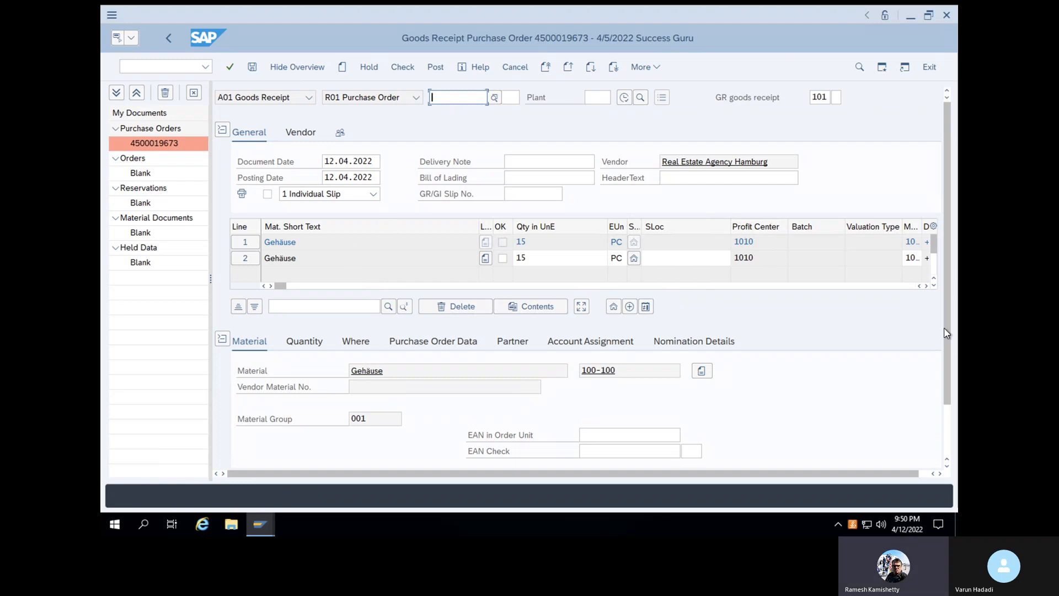
{"action": "scroll", "coordinate": [957, 395], "scroll_direction": "down", "scroll_amount": 3}
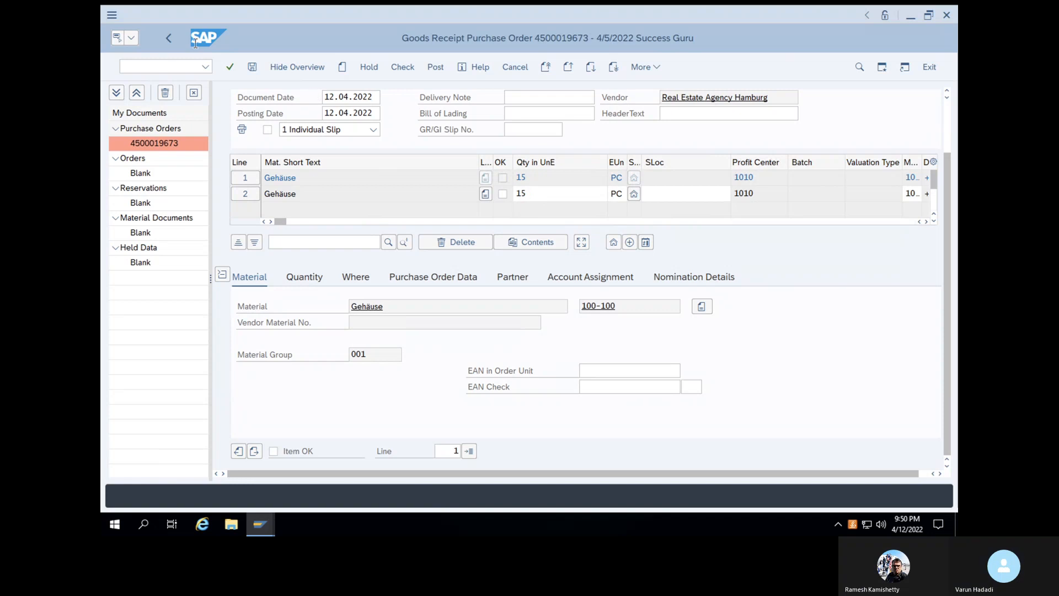
- Exit the goods receipt with /n, restart transaction MIGO and load the copied purchase order afresh
{"action": "left_click", "coordinate": [160, 64]}
{"action": "type", "text": "/n"}
{"action": "key", "text": "Return"}
{"action": "left_click", "coordinate": [172, 65]}
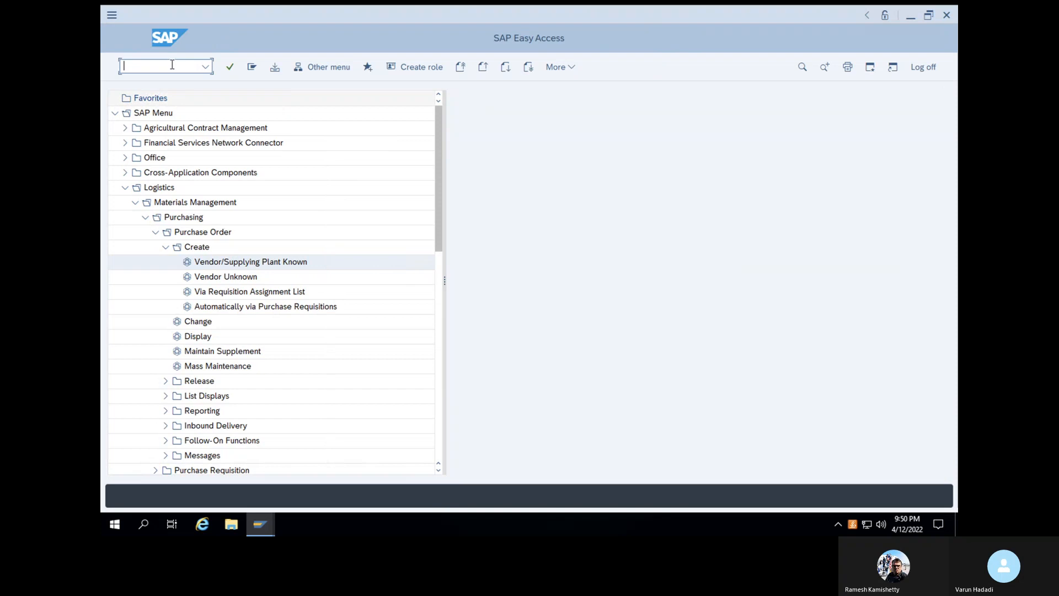
{"action": "type", "text": "O"}
{"action": "key", "text": "Return"}
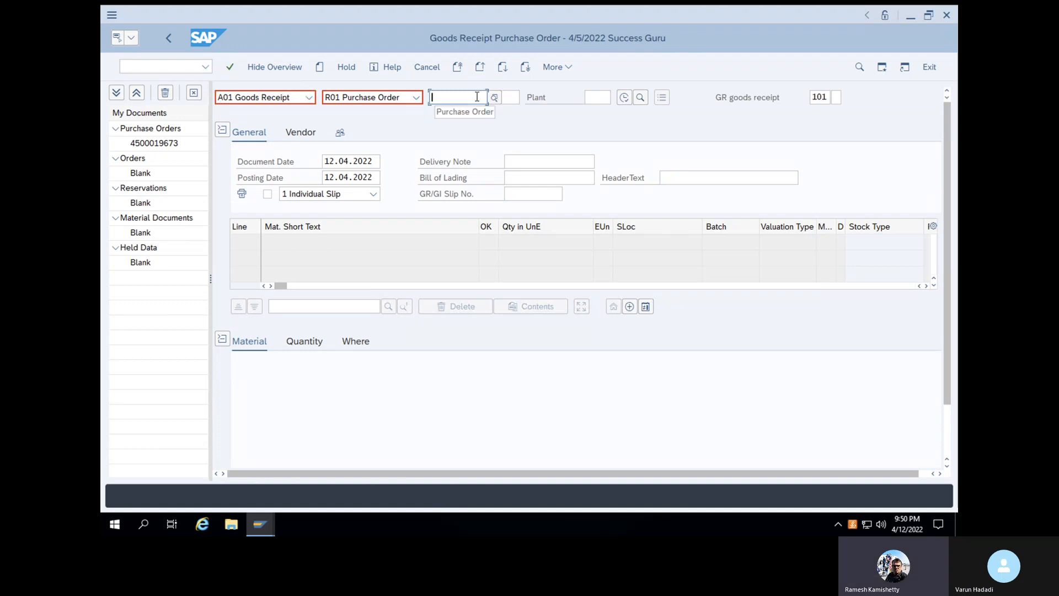
{"action": "key", "text": "ctrl+v"}
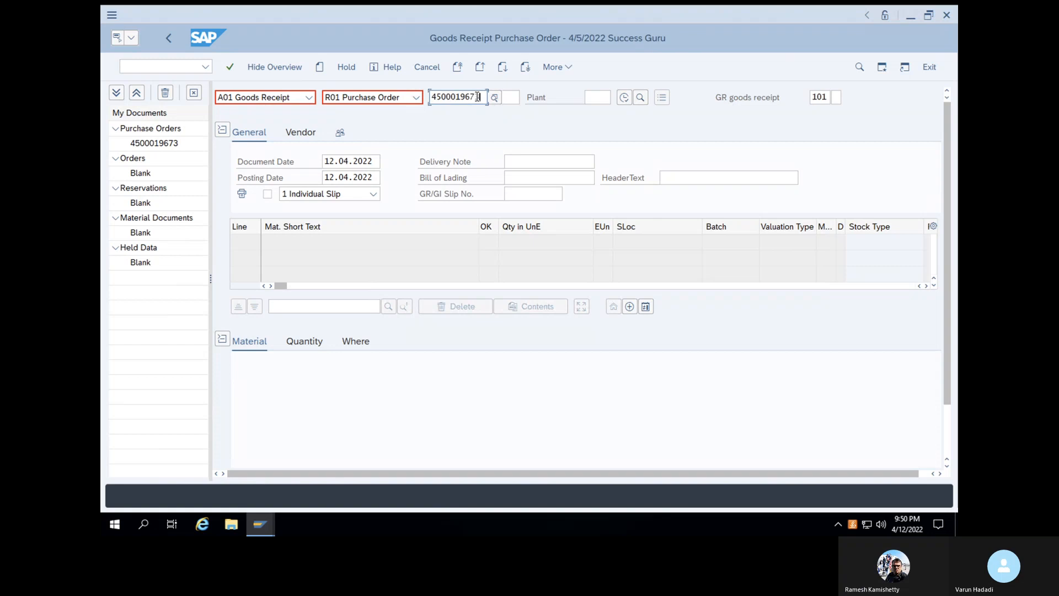
{"action": "key", "text": "Return"}
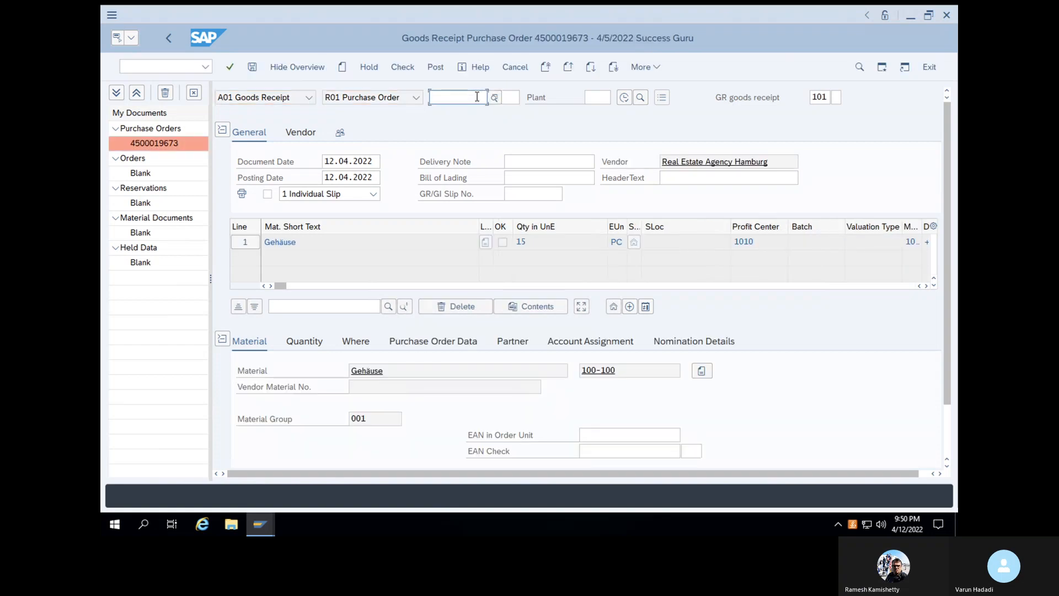
- Flag the Gehäuse line as Item OK and check the goods receipt, closing the message log each time
{"action": "left_click_drag", "start_coordinate": [950, 298], "coordinate": [950, 414]}
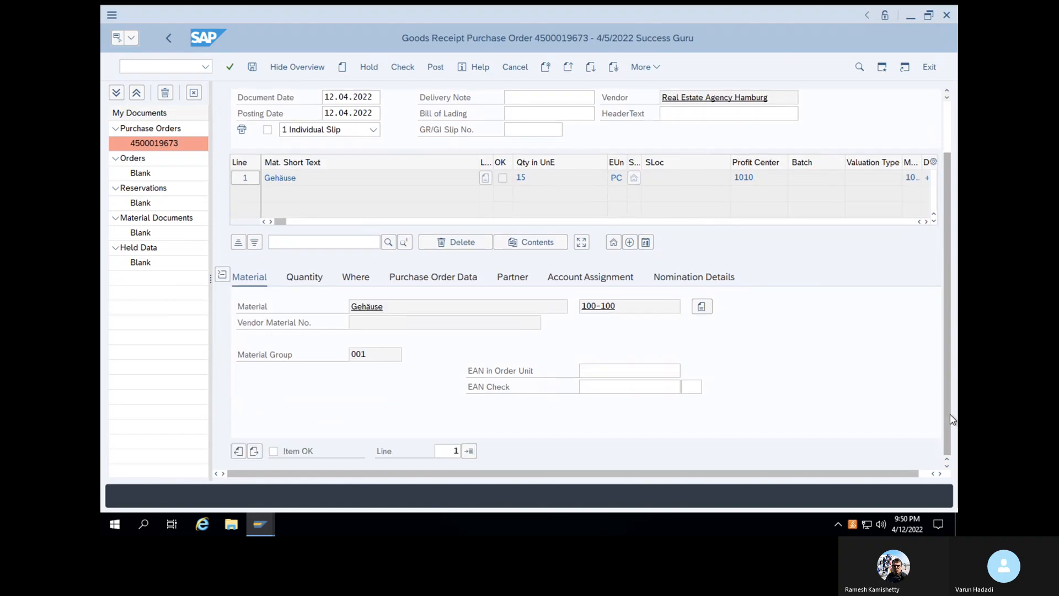
{"action": "left_click", "coordinate": [274, 451]}
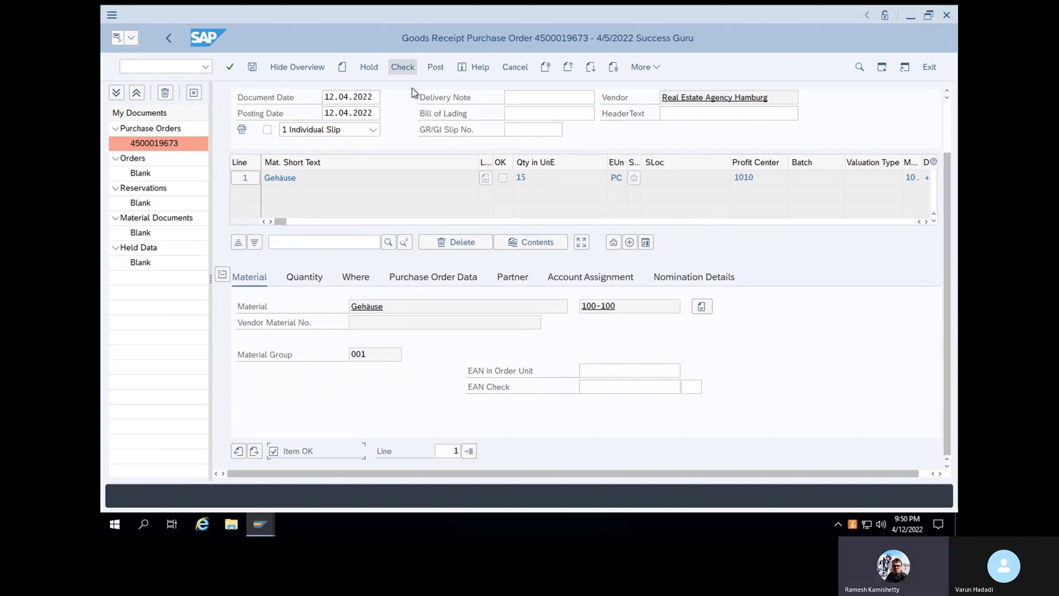
{"action": "left_click", "coordinate": [411, 68]}
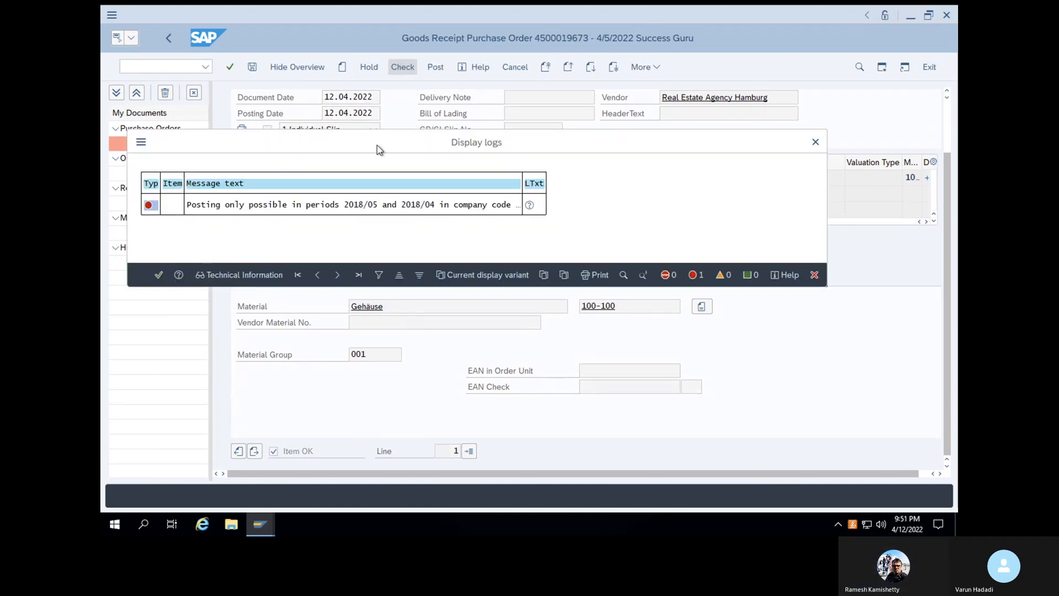
{"action": "left_click", "coordinate": [158, 276]}
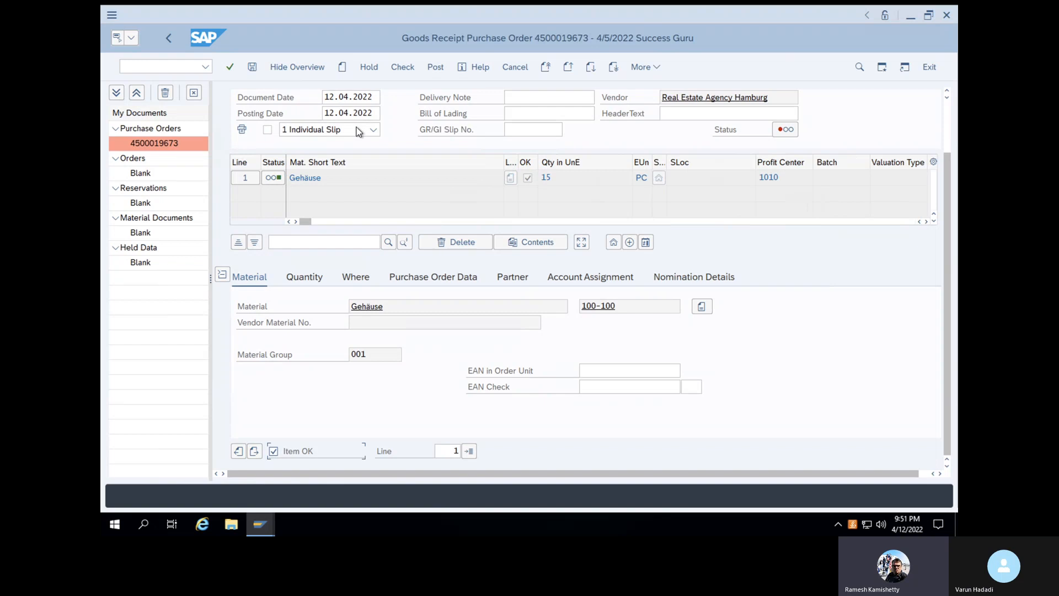
{"action": "left_click", "coordinate": [403, 74]}
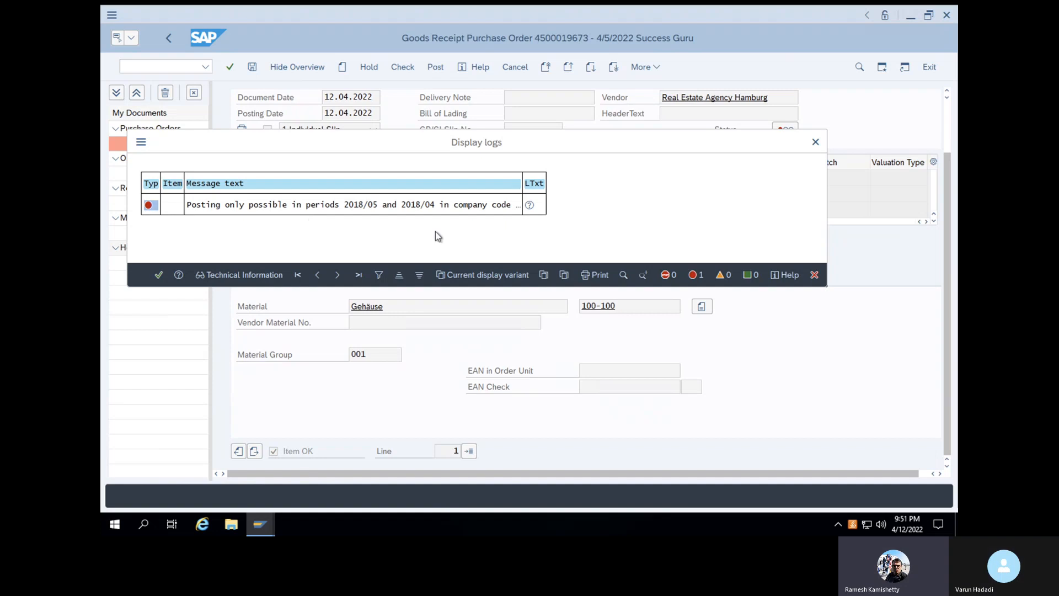
{"action": "left_click", "coordinate": [158, 275]}
- Leave the goods receipt with /N and open transaction OMSY for the company codes' posting periods
{"action": "left_click", "coordinate": [179, 66]}
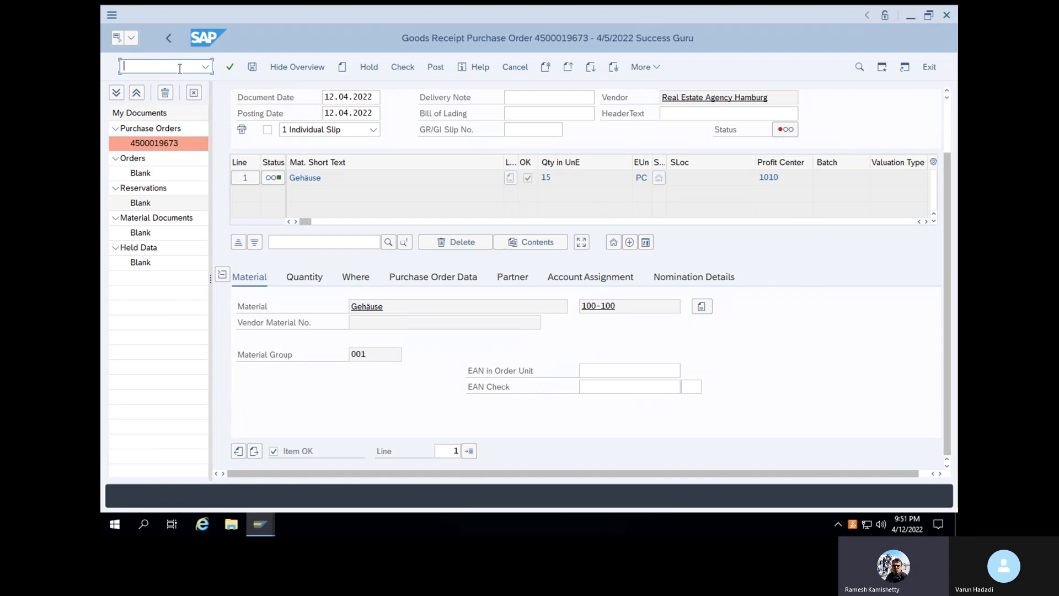
{"action": "type", "text": "OMS"}
{"action": "key", "text": "BackSpace"}
{"action": "key", "text": "BackSpace"}
{"action": "key", "text": "BackSpace"}
{"action": "type", "text": "/N"}
{"action": "key", "text": "Return"}
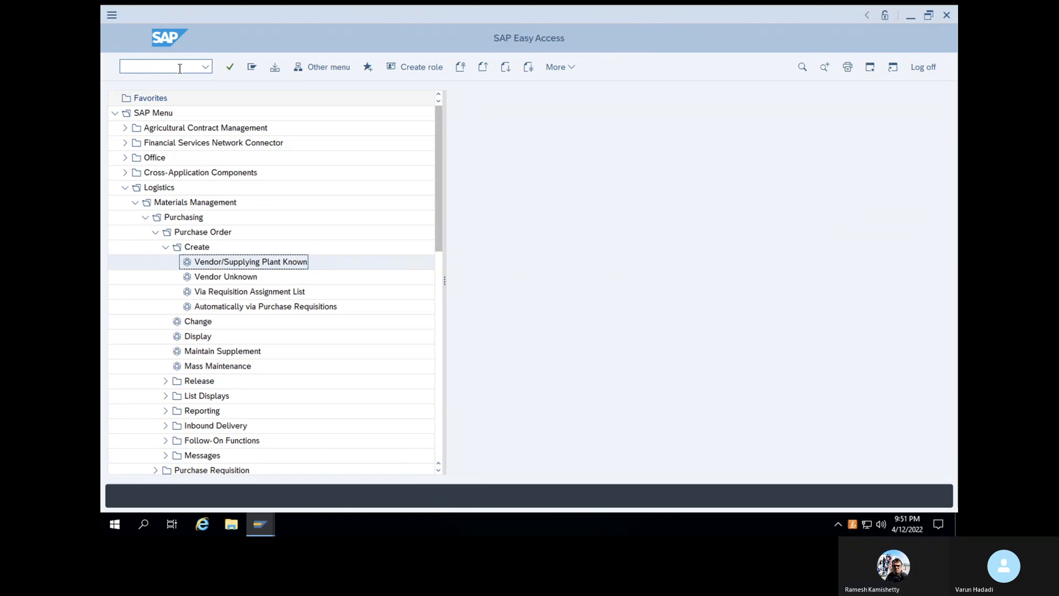
{"action": "left_click", "coordinate": [179, 68]}
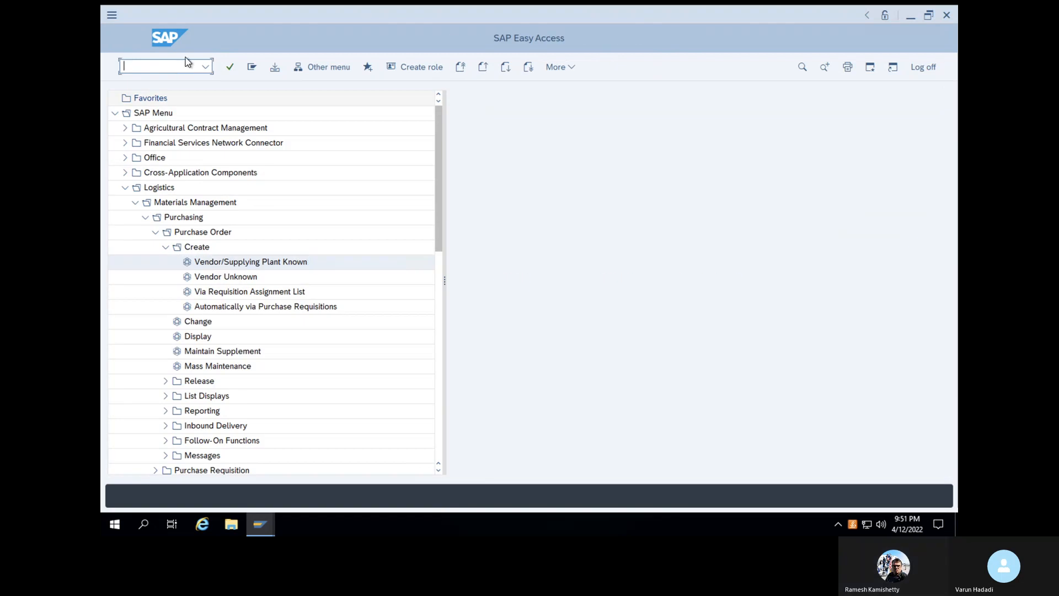
{"action": "type", "text": "OMSY"}
{"action": "key", "text": "Return"}
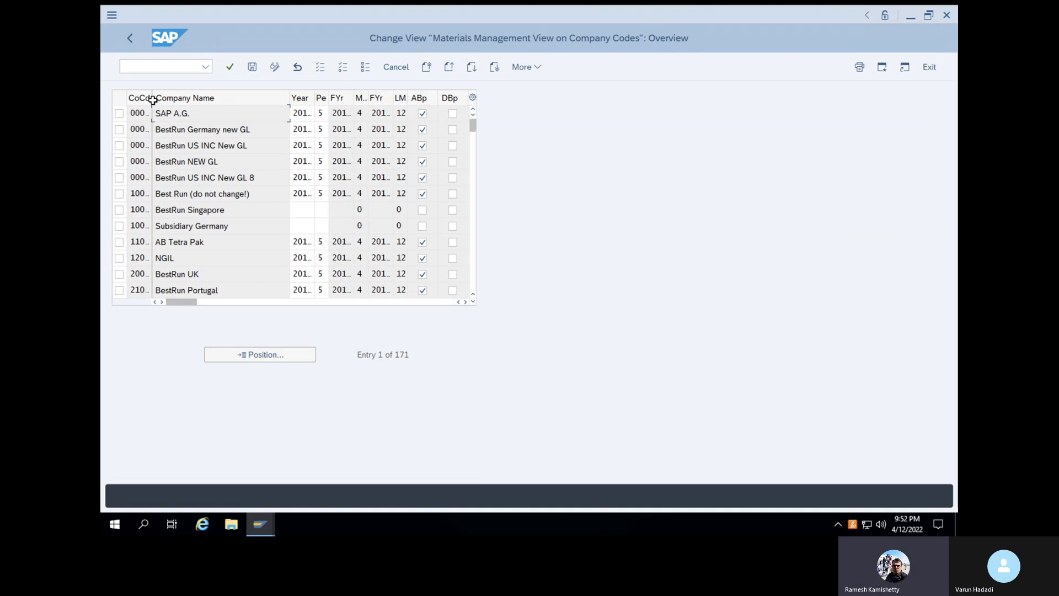
- Widen the company code column and try to set the year of company code 1000 to 2022
{"action": "left_click", "coordinate": [140, 193]}
{"action": "left_click_drag", "start_coordinate": [153, 113], "coordinate": [162, 113]}
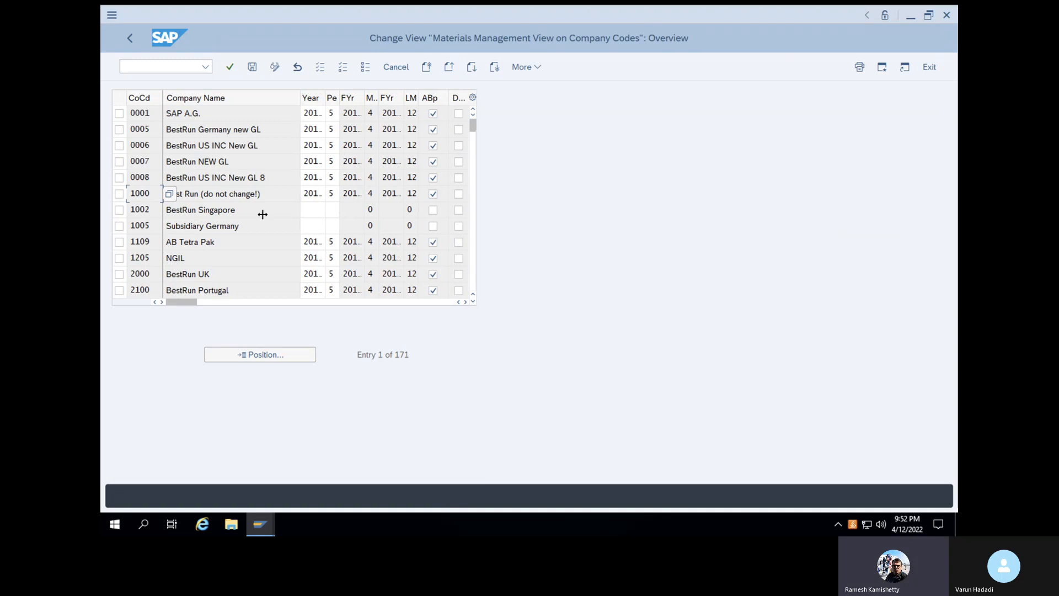
{"action": "left_click", "coordinate": [318, 194]}
{"action": "left_click", "coordinate": [322, 196]}
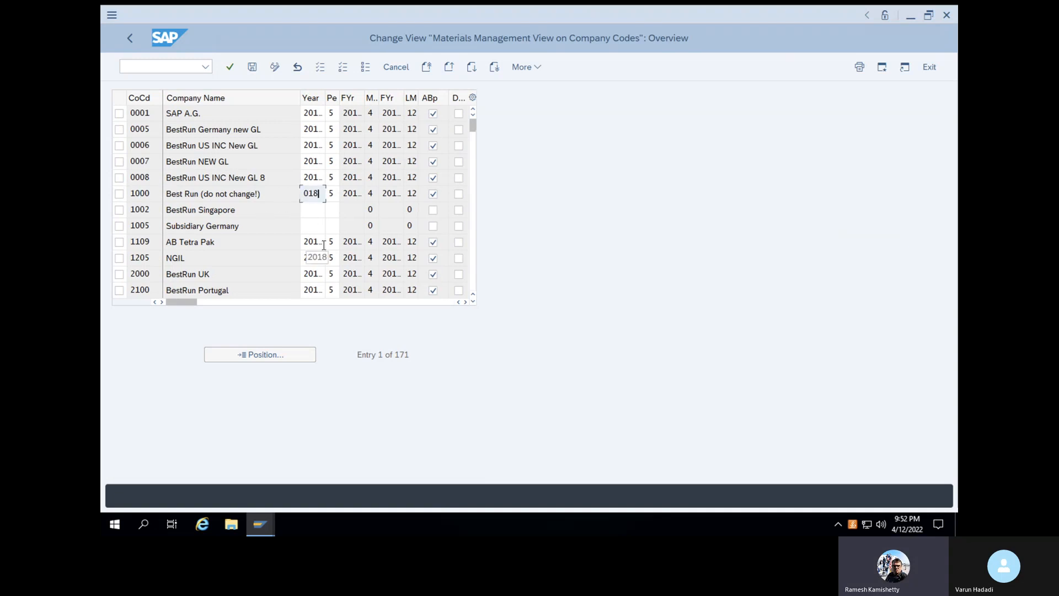
{"action": "key", "text": "BackSpace"}
{"action": "key", "text": "BackSpace"}
{"action": "type", "text": "22"}
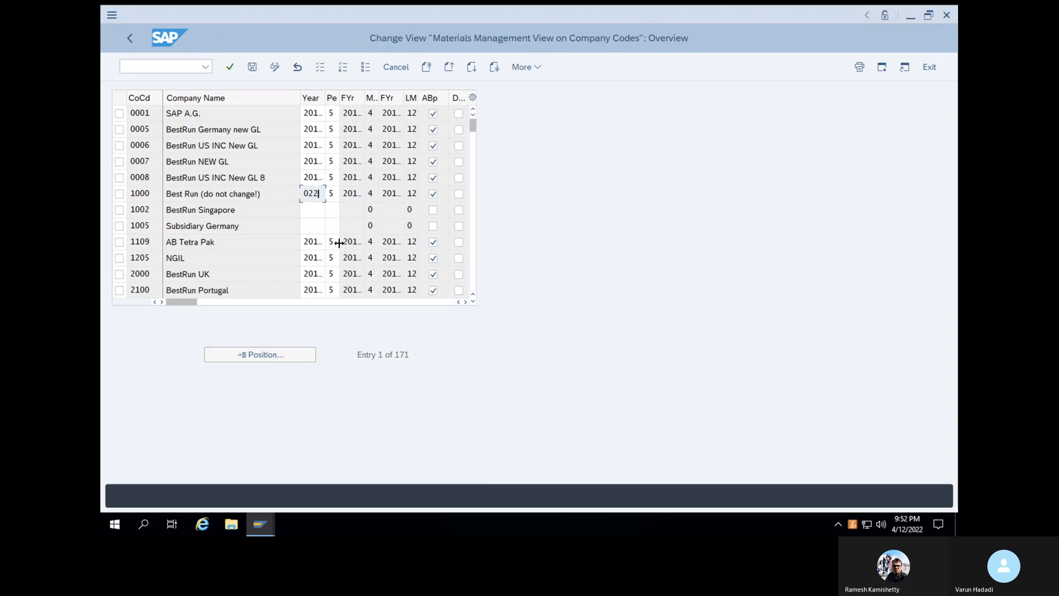
{"action": "key", "text": "Return"}
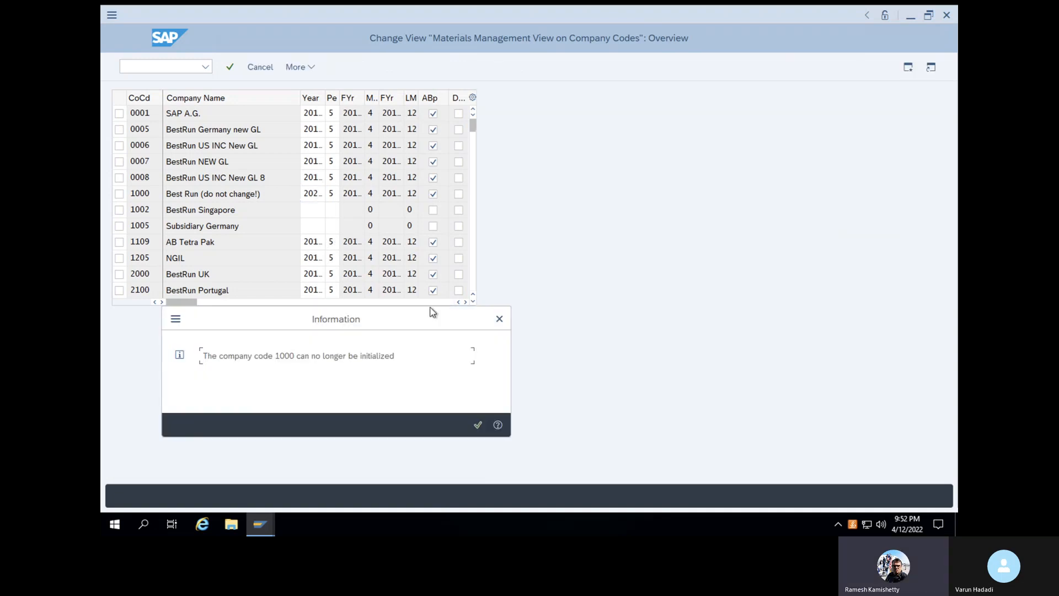
{"action": "left_click", "coordinate": [499, 320]}
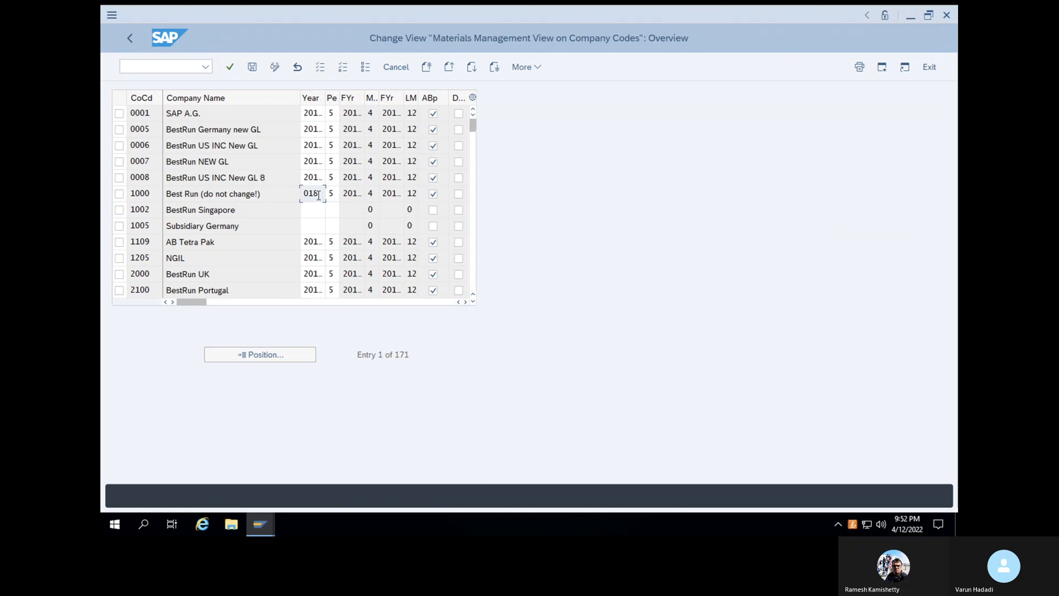
- Enter year 2022 and period 4 for company code 1000
{"action": "key", "text": "BackSpace"}
{"action": "key", "text": "BackSpace"}
{"action": "key", "text": "BackSpace"}
{"action": "key", "text": "BackSpace"}
{"action": "type", "text": "2022"}
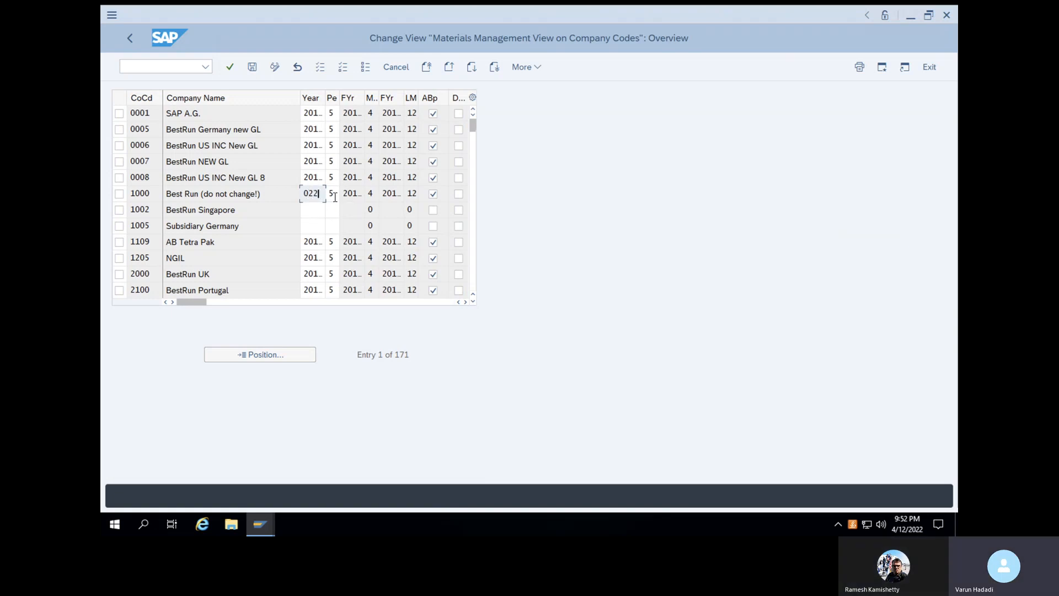
{"action": "left_click", "coordinate": [334, 196]}
{"action": "key", "text": "BackSpace"}
{"action": "type", "text": "4"}
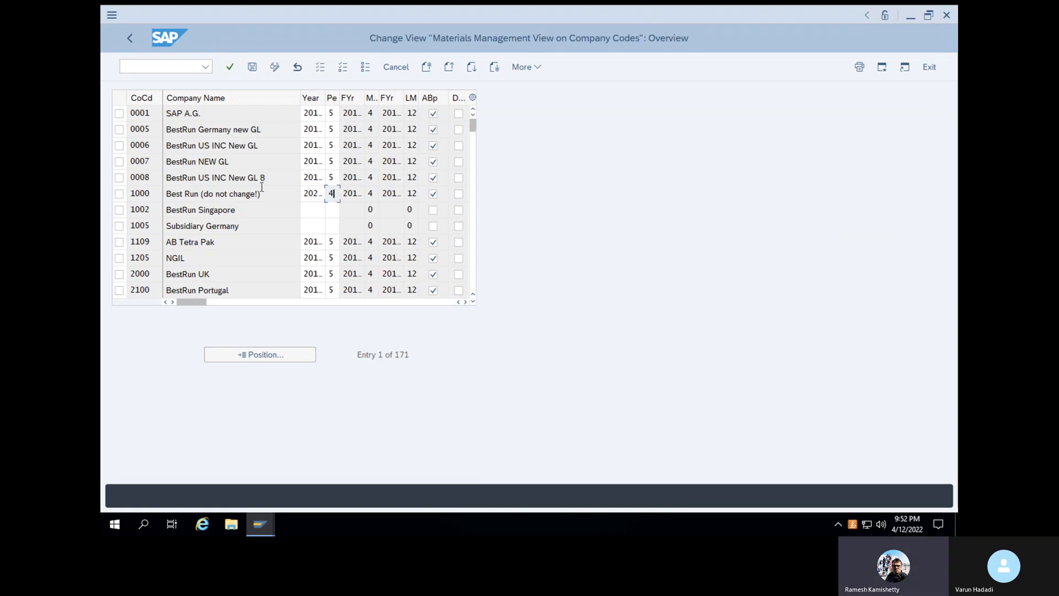
- Try to apply the year and period entered for company code 1000, and leave the company code overview with /N
{"action": "key", "text": "Return"}
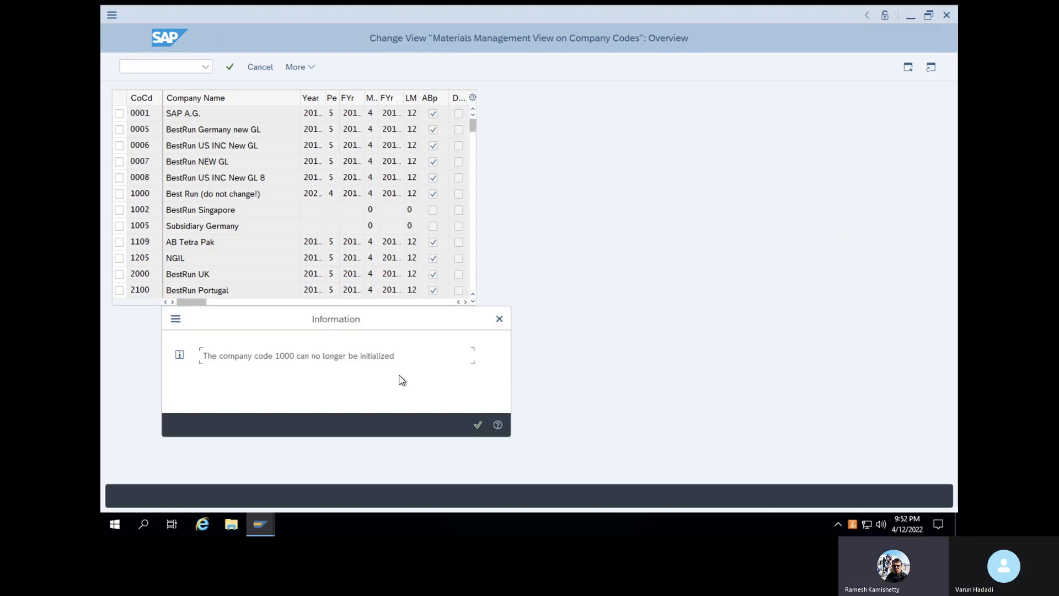
{"action": "left_click", "coordinate": [478, 424]}
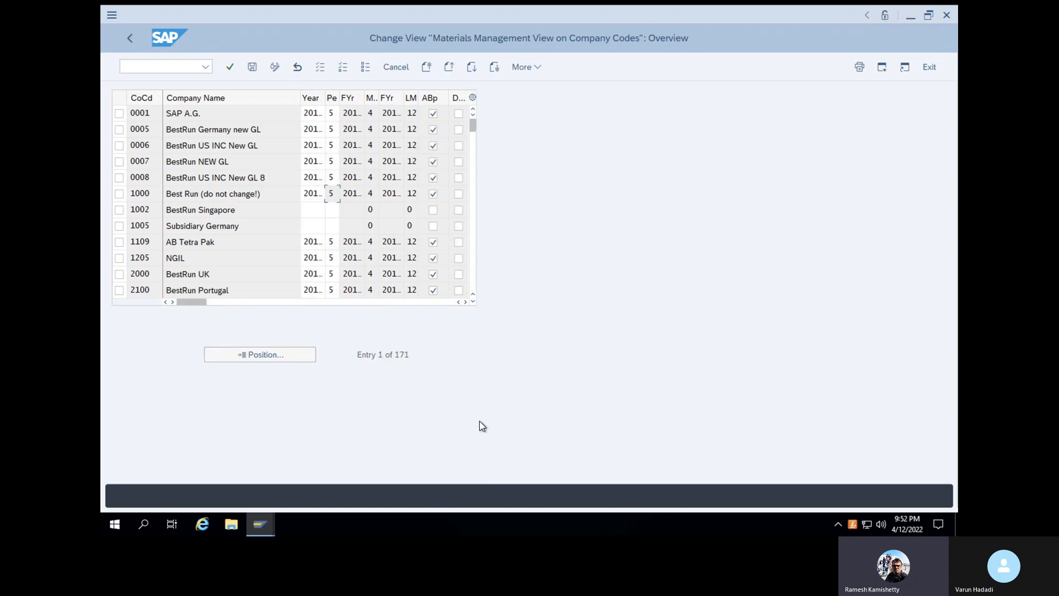
{"action": "left_click", "coordinate": [158, 64]}
{"action": "type", "text": "/n"}
{"action": "key", "text": "Return"}
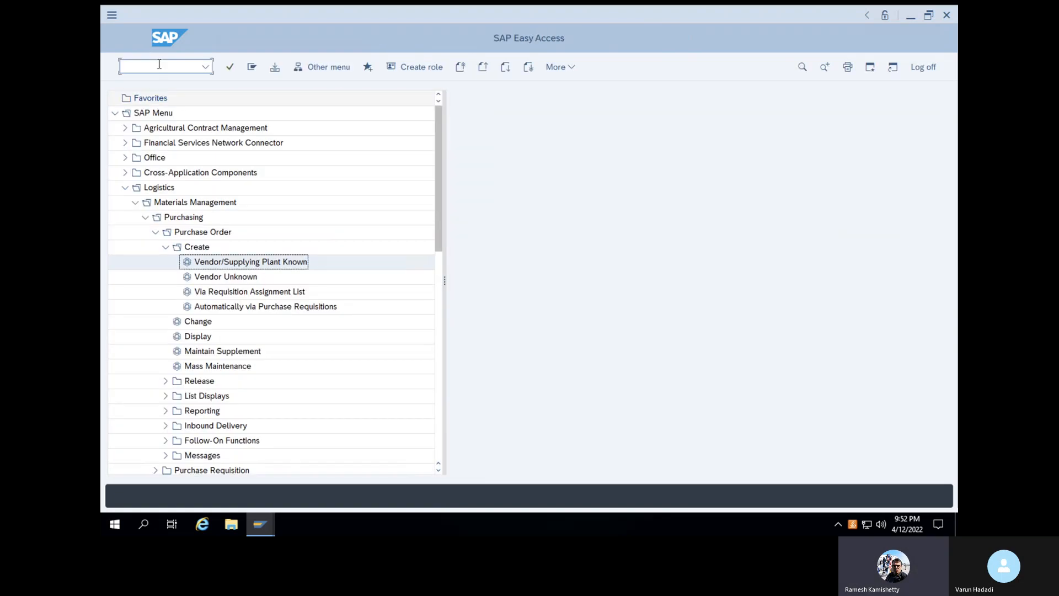
- Open transaction MMRV and display the posting periods of company code 1000
{"action": "left_click", "coordinate": [159, 64]}
{"action": "type", "text": "MMRV"}
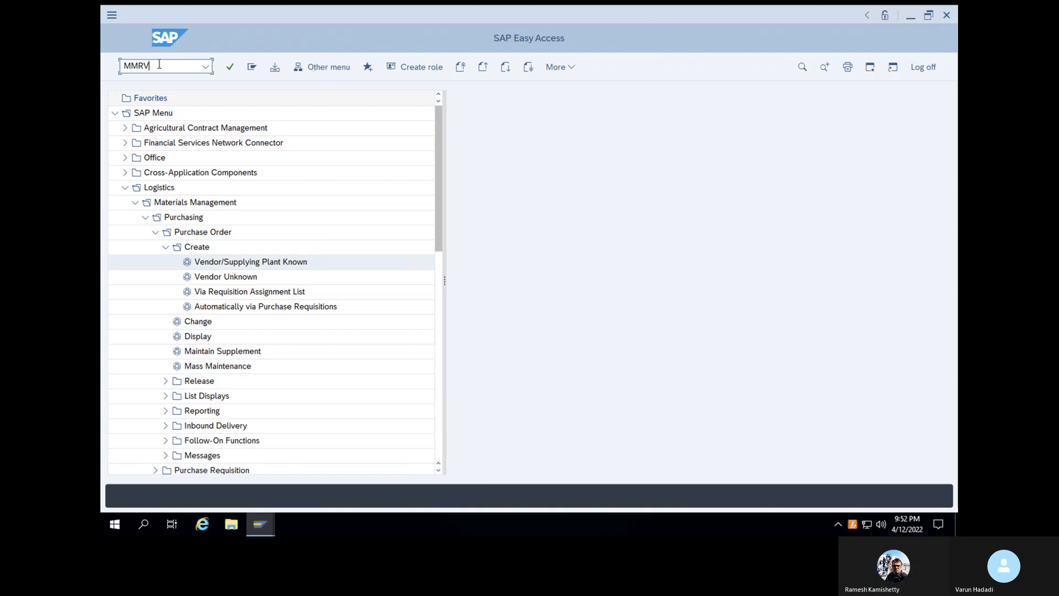
{"action": "key", "text": "Return"}
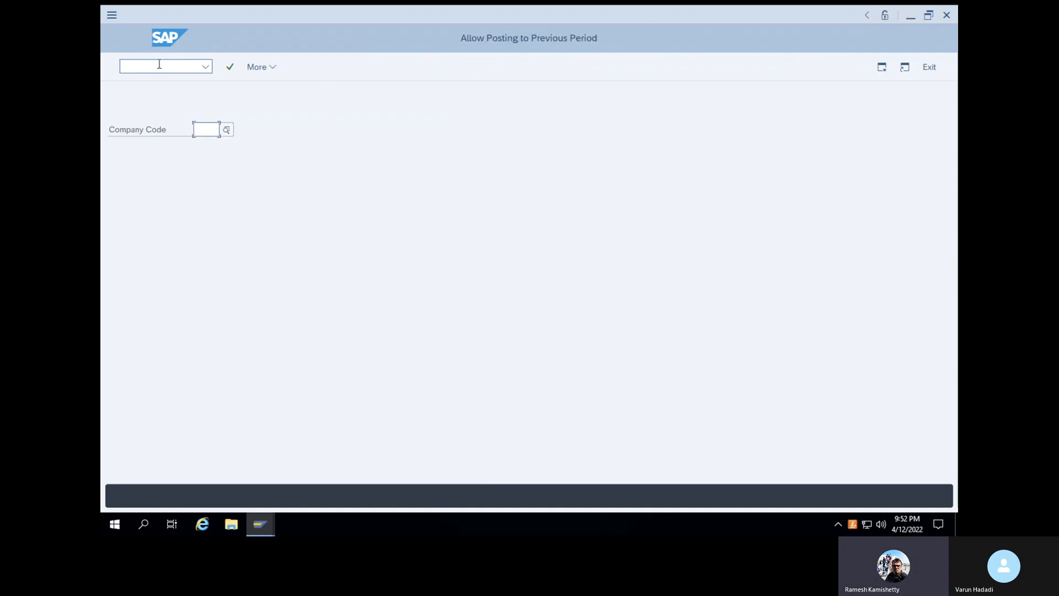
{"action": "left_click", "coordinate": [207, 128]}
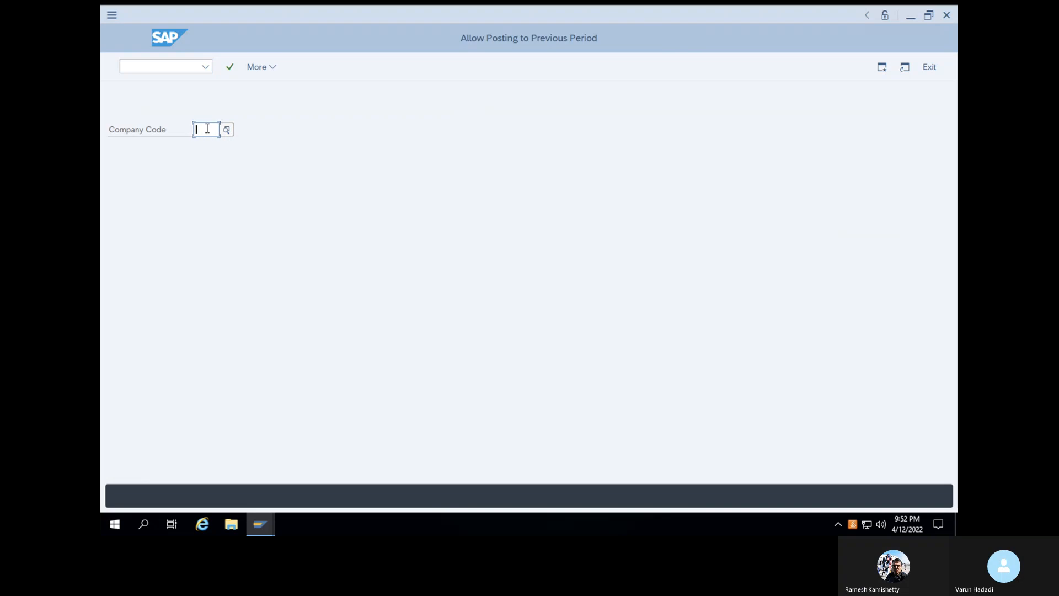
{"action": "type", "text": "1000"}
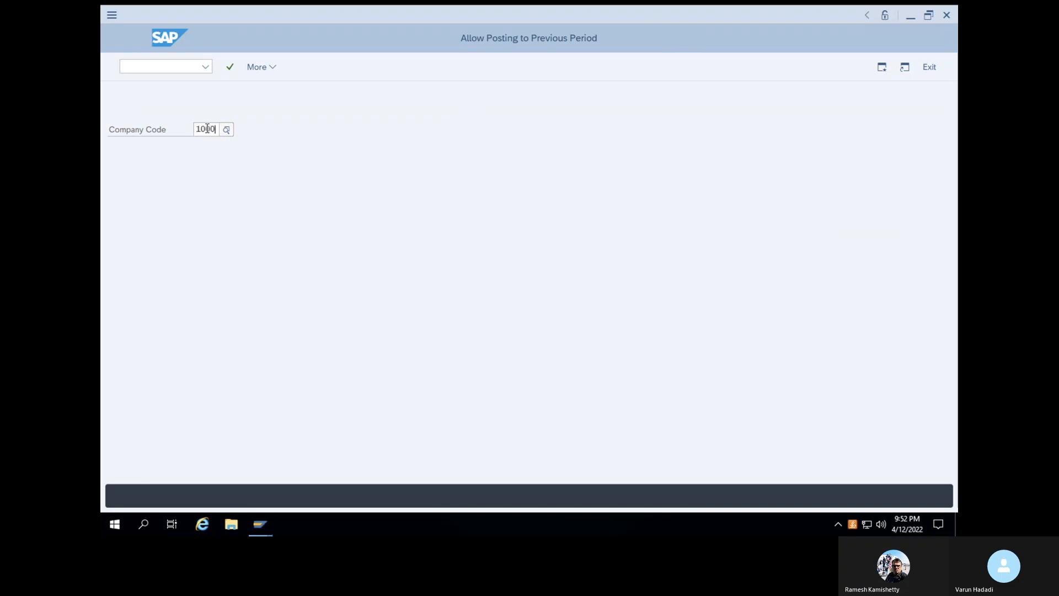
{"action": "key", "text": "Return"}
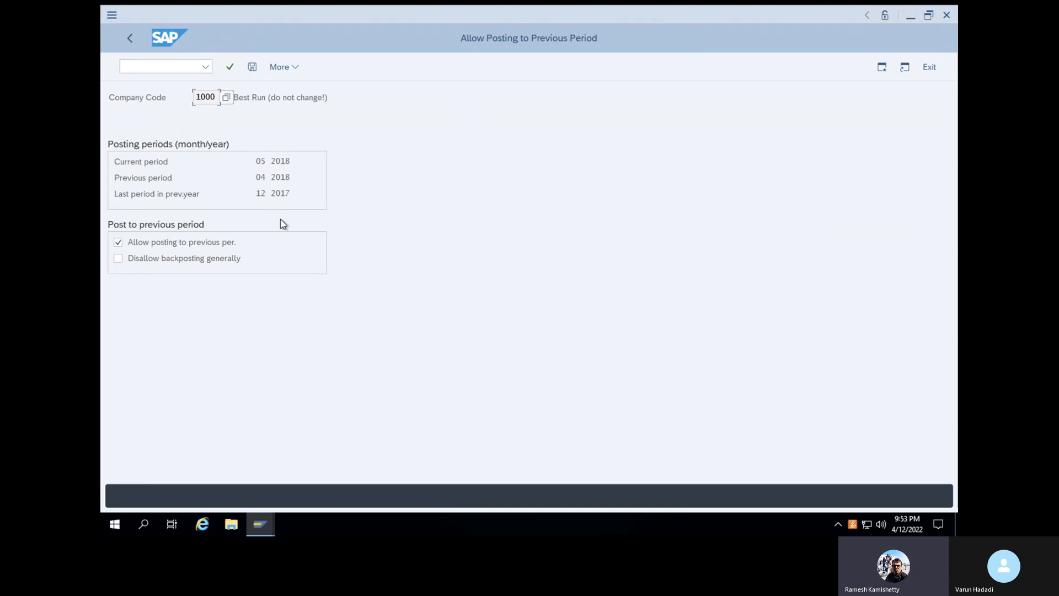
- Leave the posting period display with /N and open transaction MMPV for closing periods
{"action": "left_click", "coordinate": [181, 64]}
{"action": "type", "text": "/n"}
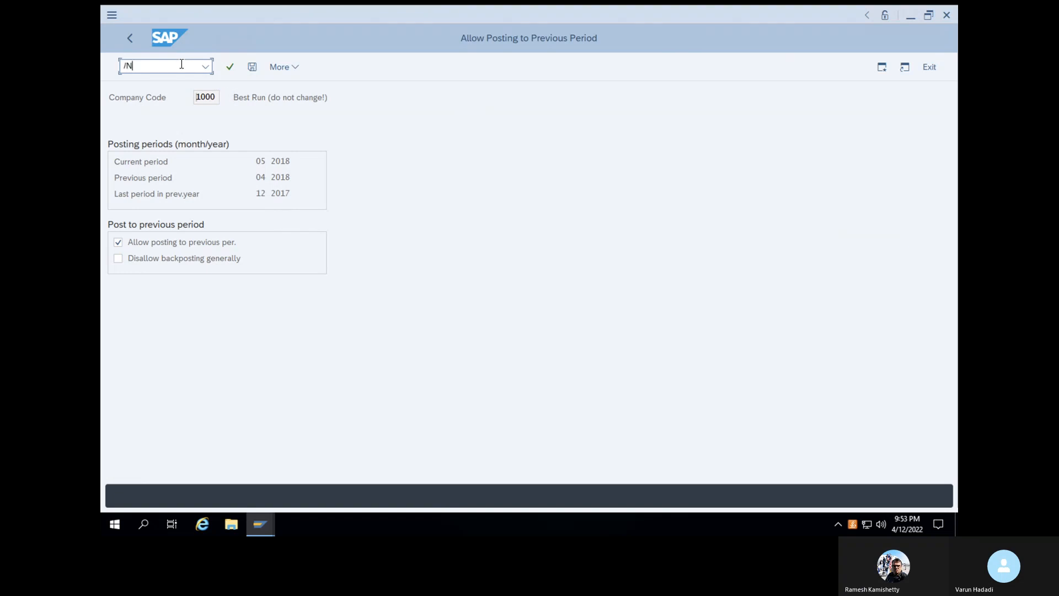
{"action": "key", "text": "Return"}
{"action": "type", "text": "MMPV"}
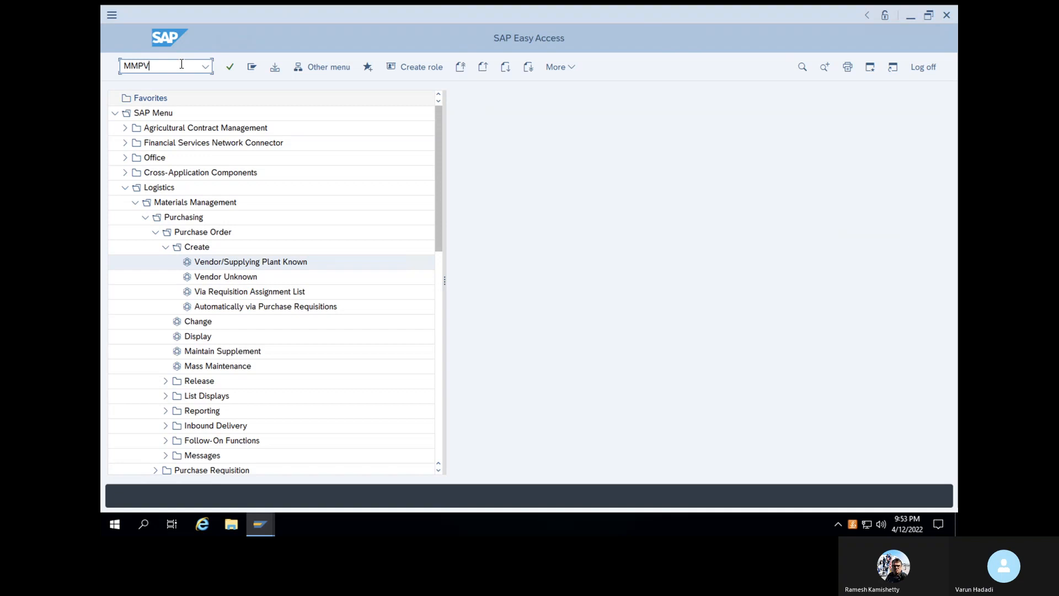
{"action": "key", "text": "Return"}
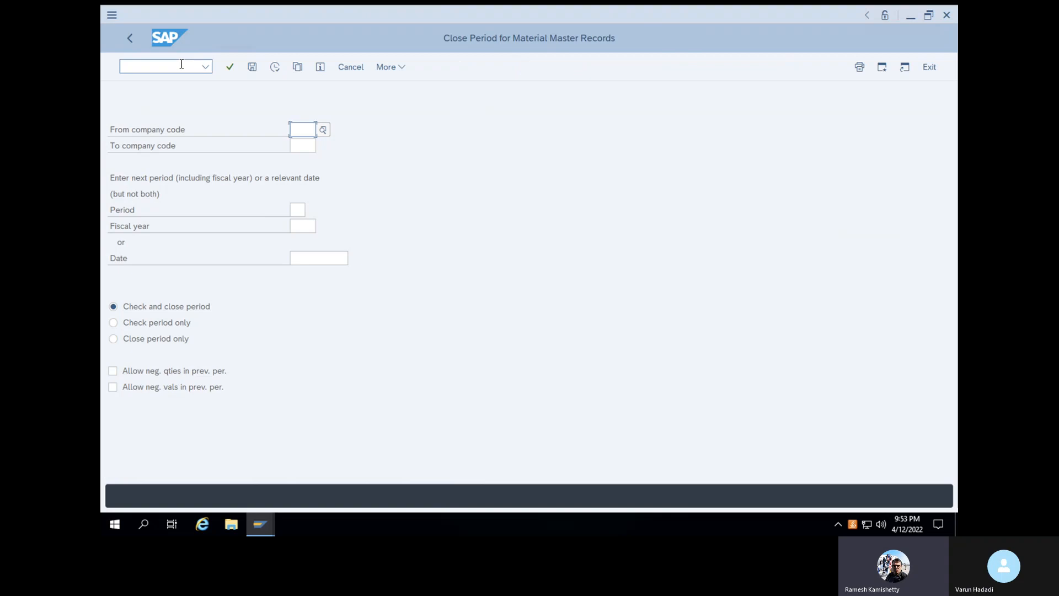
- Set the company code range for the period closing from 1000 to 1000
{"action": "type", "text": "1"}
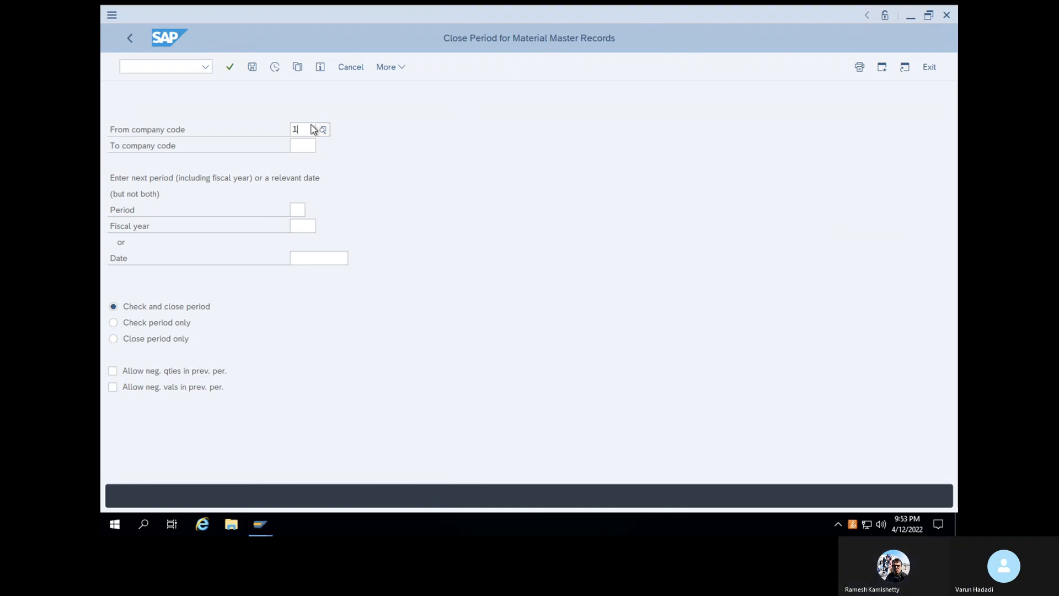
{"action": "type", "text": "000"}
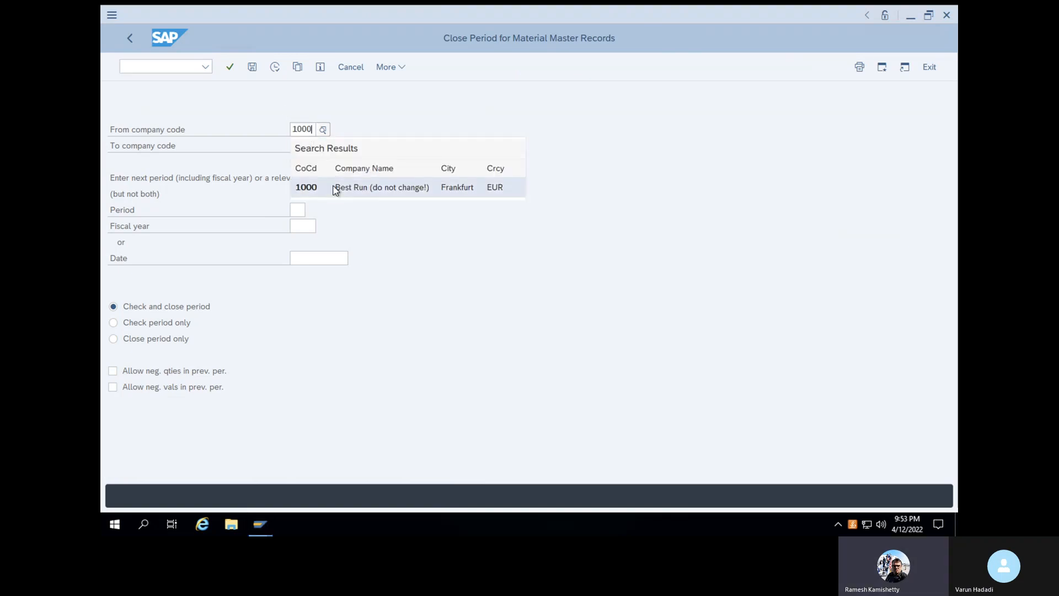
{"action": "left_click", "coordinate": [336, 187]}
{"action": "left_click", "coordinate": [308, 147]}
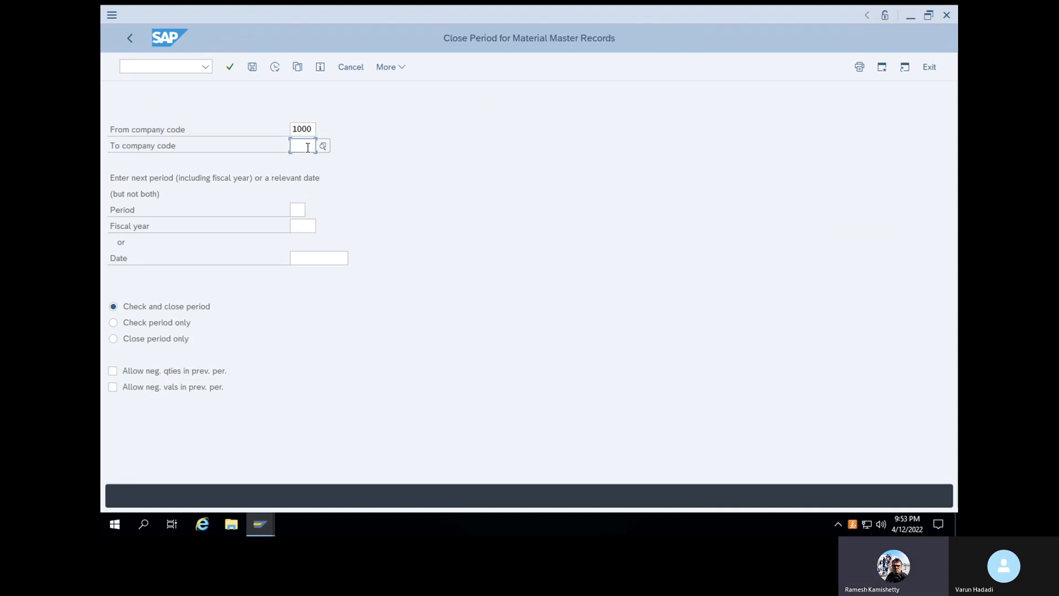
{"action": "type", "text": "1000"}
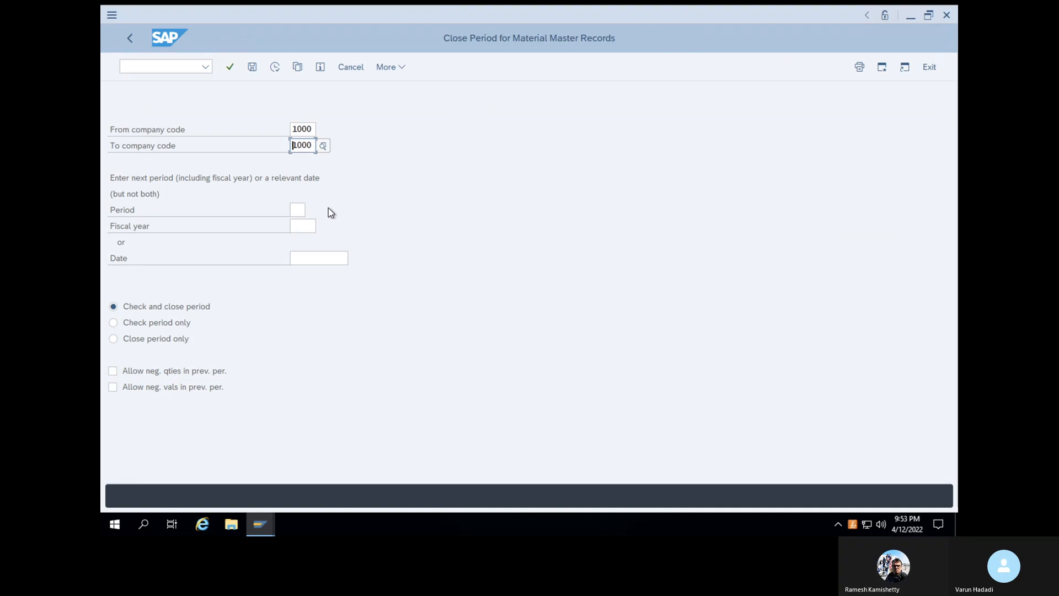
- Enter period 06 and fiscal year 2018, and execute the check and close run past the year warning
{"action": "left_click", "coordinate": [297, 209]}
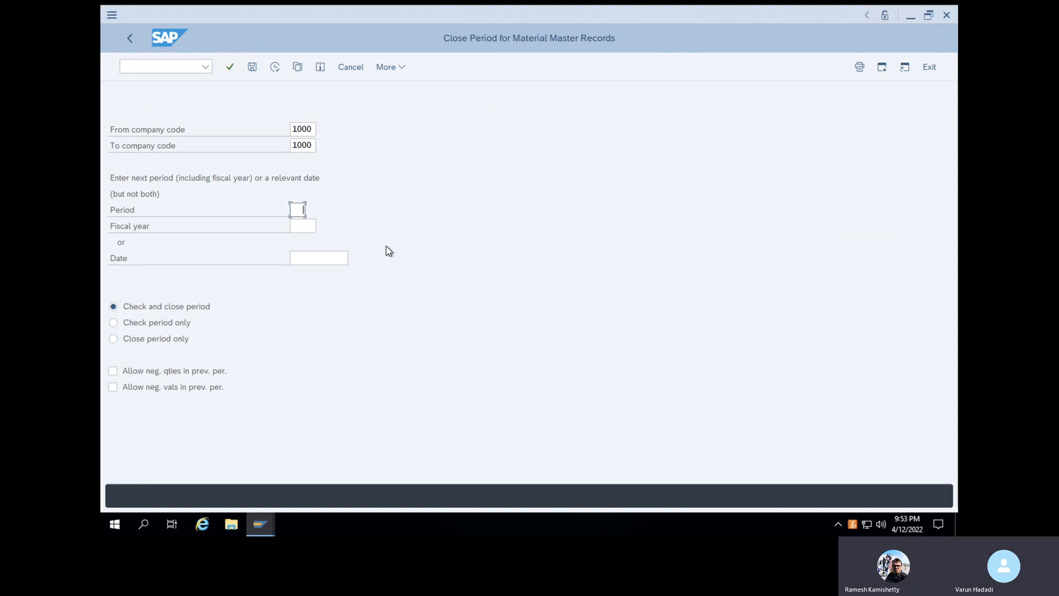
{"action": "type", "text": "06"}
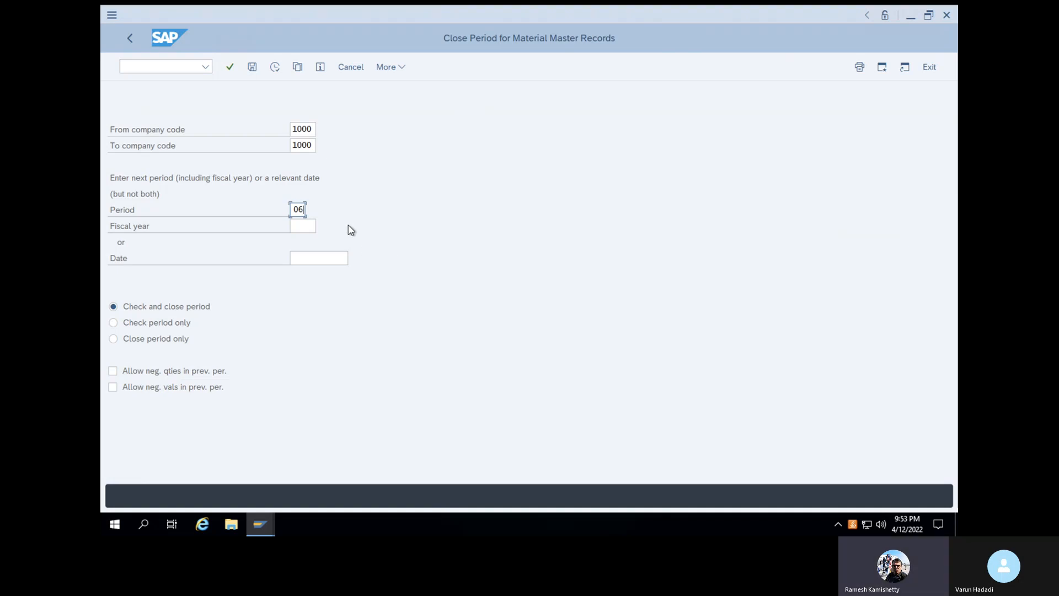
{"action": "left_click", "coordinate": [300, 226]}
{"action": "type", "text": "2018"}
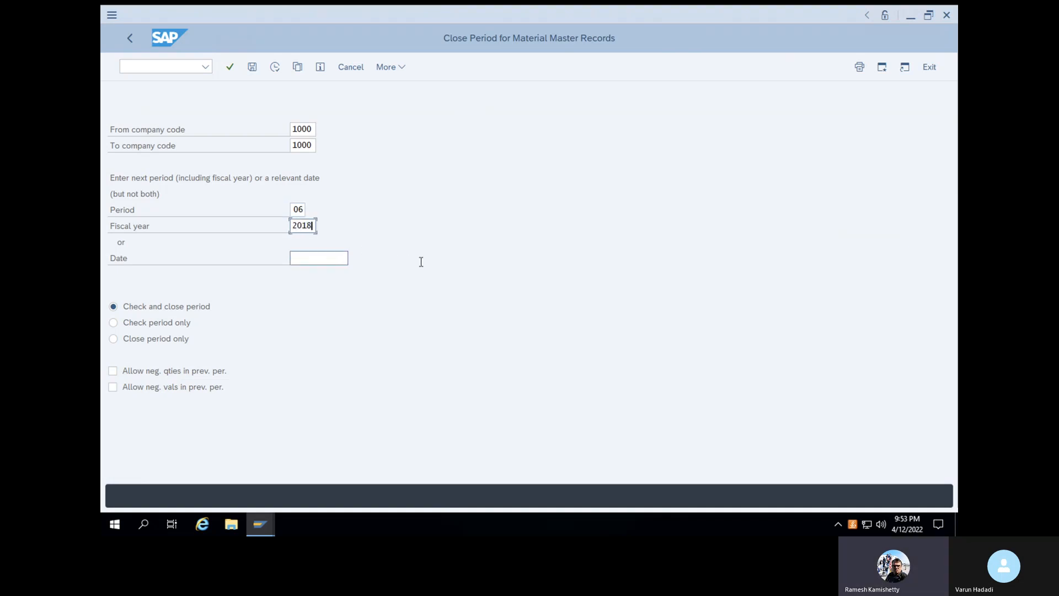
{"action": "left_click", "coordinate": [324, 259]}
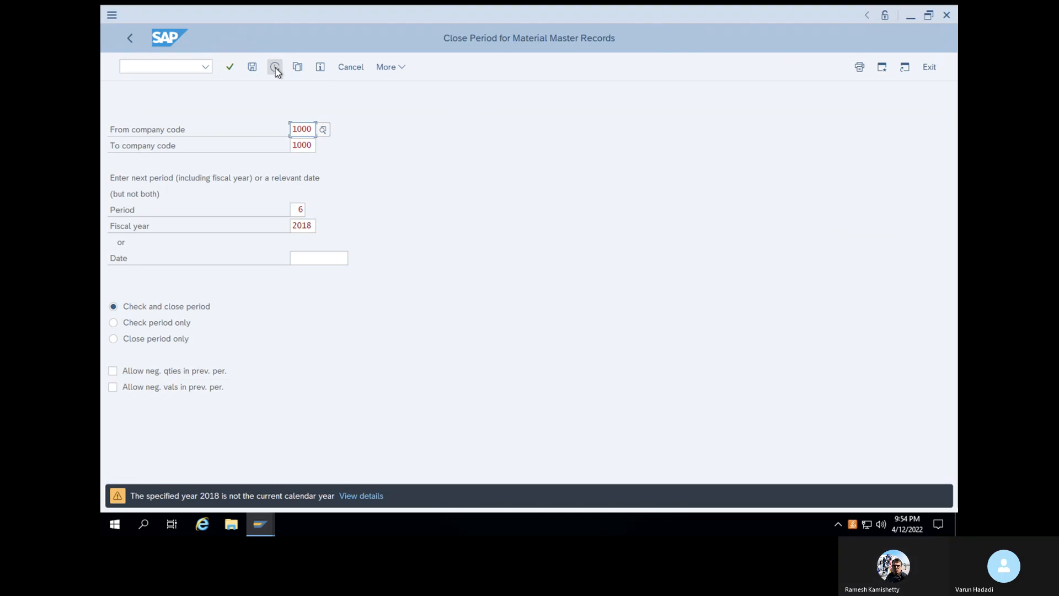
{"action": "left_click", "coordinate": [231, 67]}
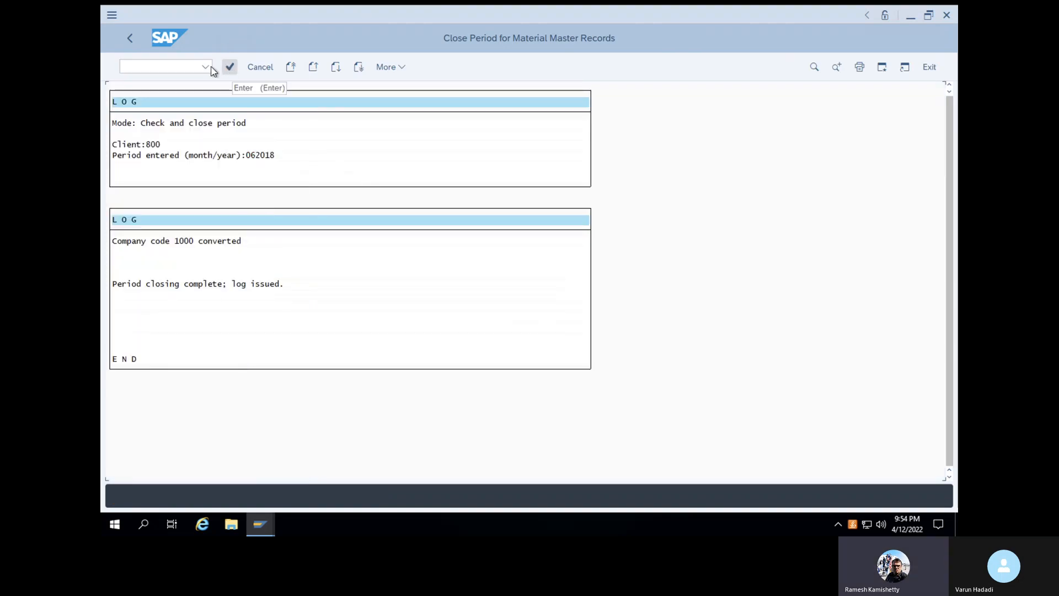
- Try to call MMRV from the period closing log, and return to the SAP Easy Access menu with /N
{"action": "left_click", "coordinate": [164, 67]}
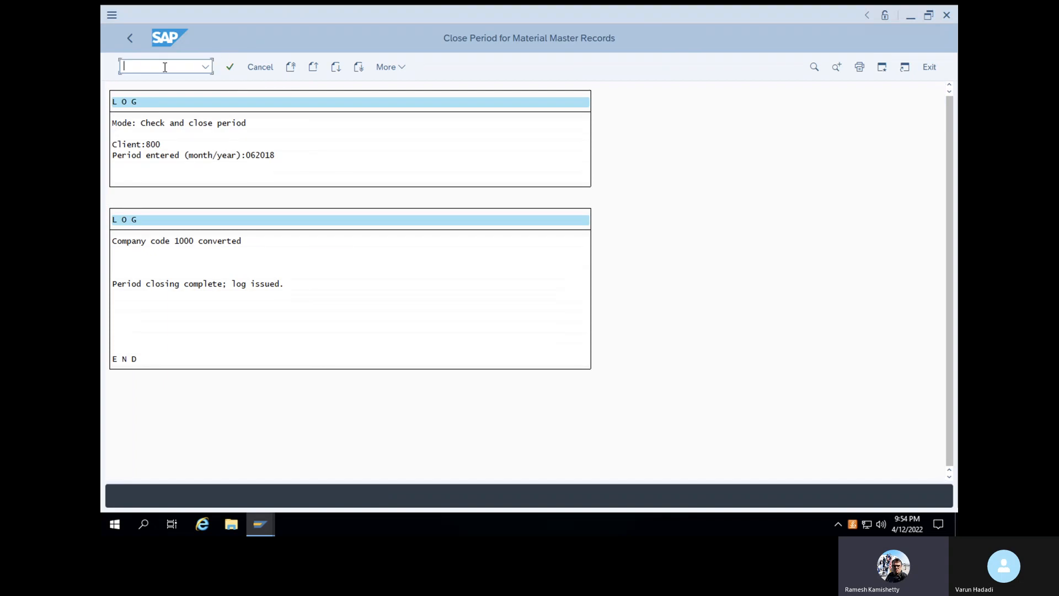
{"action": "type", "text": "MMRV"}
{"action": "key", "text": "Return"}
{"action": "left_click", "coordinate": [164, 67]}
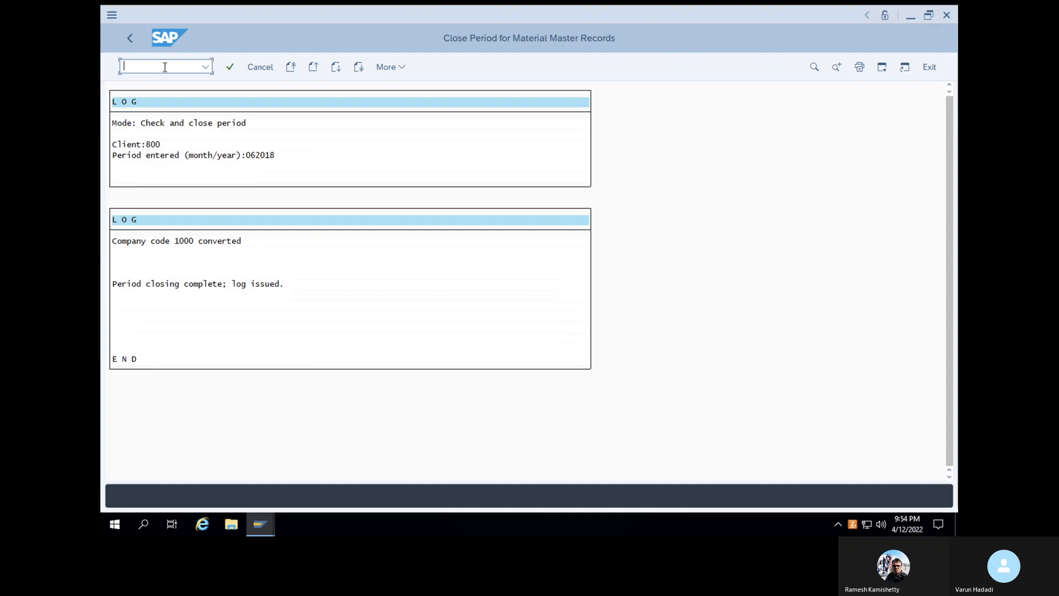
{"action": "type", "text": "/n"}
{"action": "key", "text": "Return"}
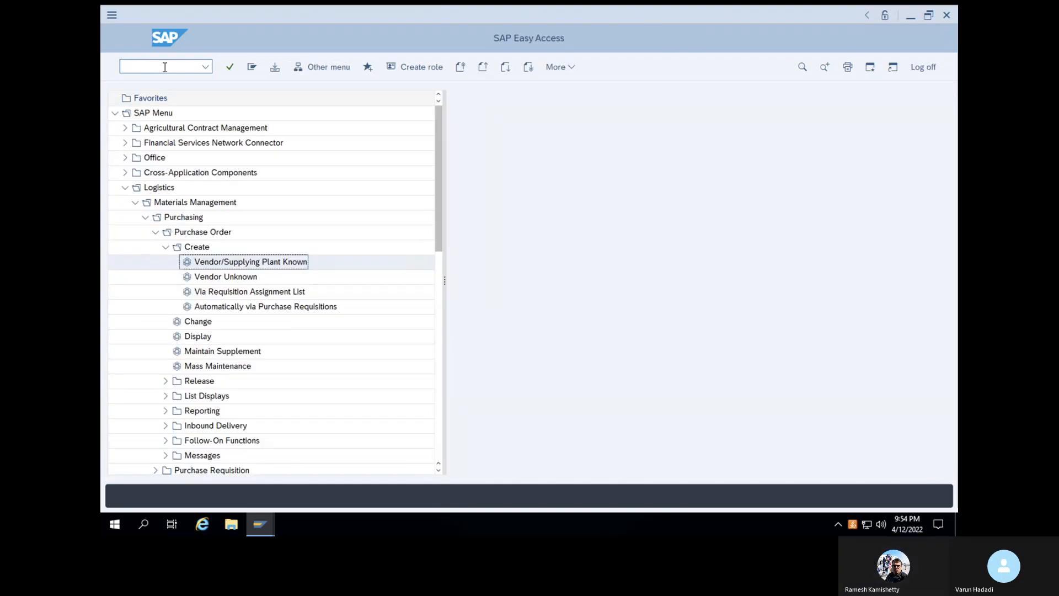
{"action": "key", "text": "Return"}
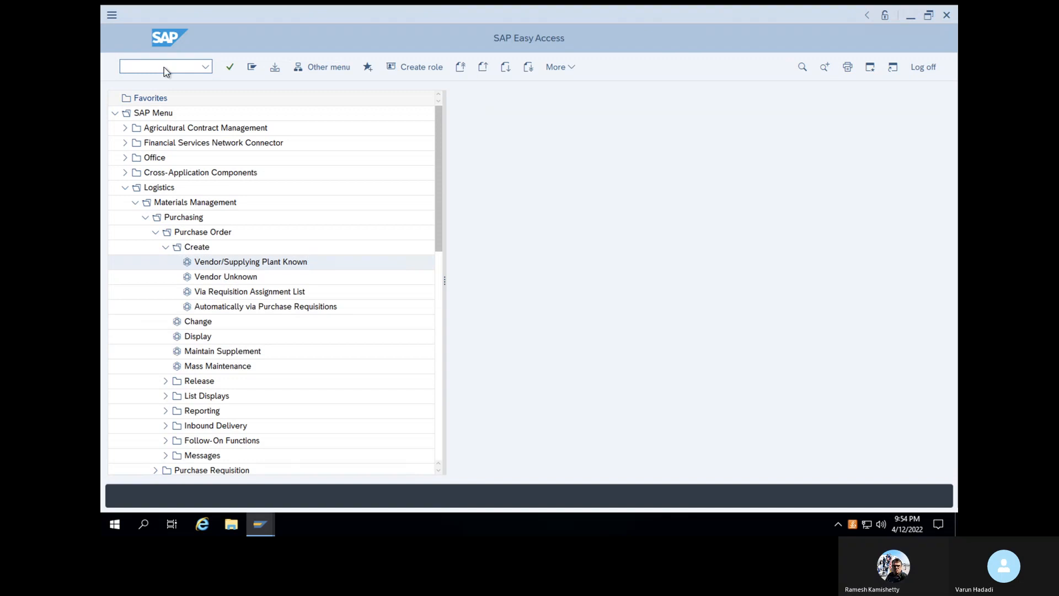
{"action": "left_click", "coordinate": [165, 67]}
{"action": "type", "text": "MMRV"}
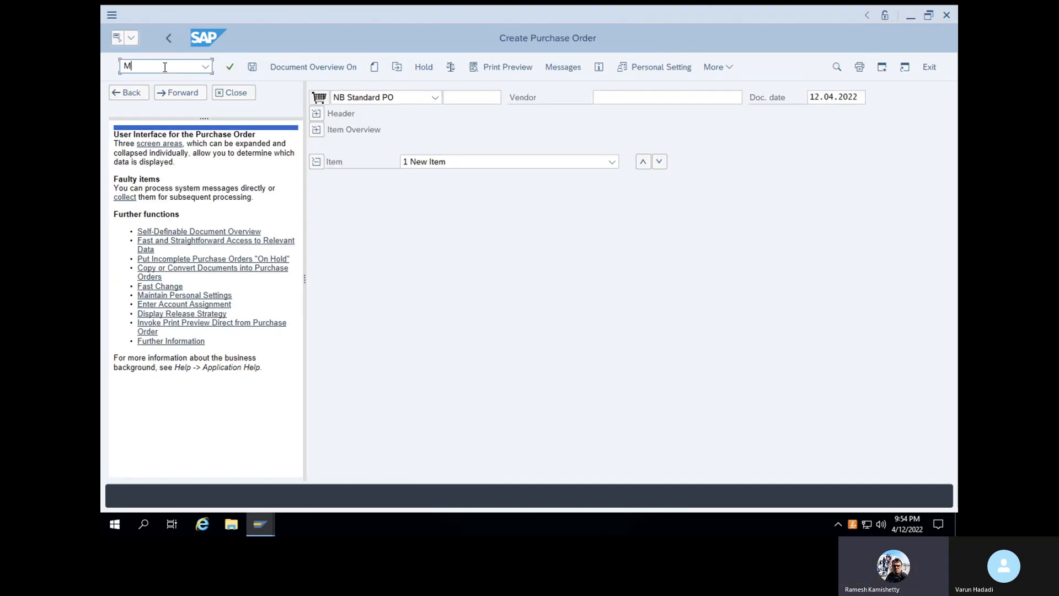
{"action": "key", "text": "BackSpace"}
{"action": "key", "text": "BackSpace"}
{"action": "key", "text": "BackSpace"}
{"action": "key", "text": "BackSpace"}
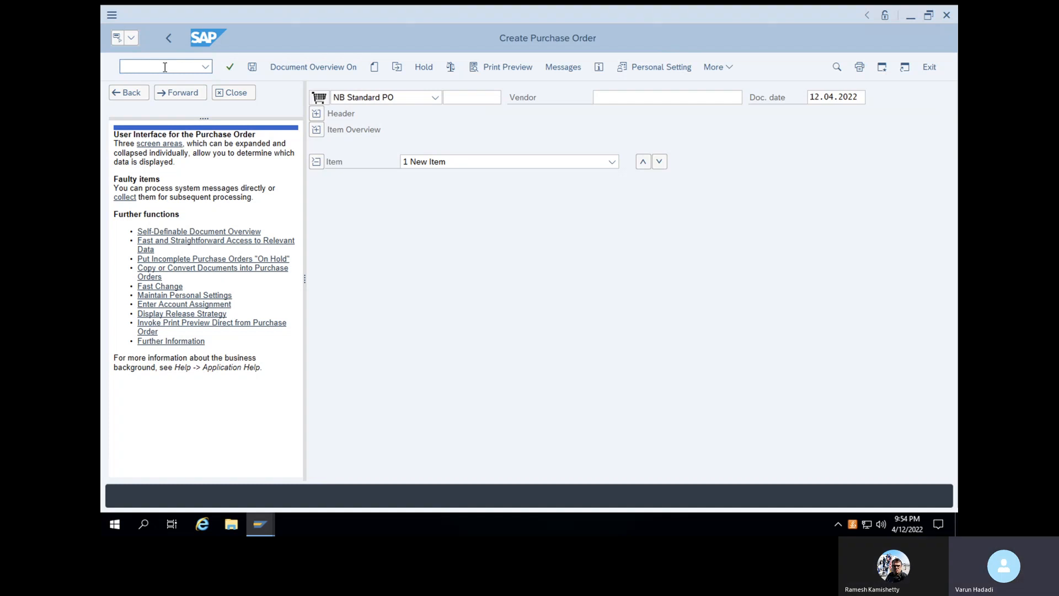
- Call transaction MMRV with /NMMRV to check the posting periods of company code 1000, and leave it with /N
{"action": "type", "text": "/NMMRV"}
{"action": "key", "text": "Return"}
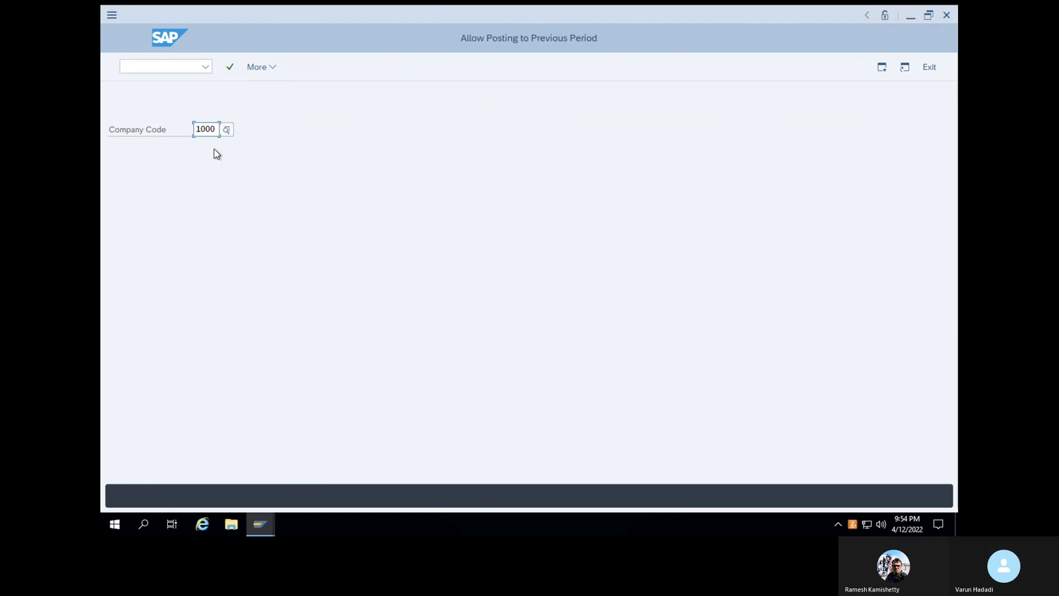
{"action": "key", "text": "Return"}
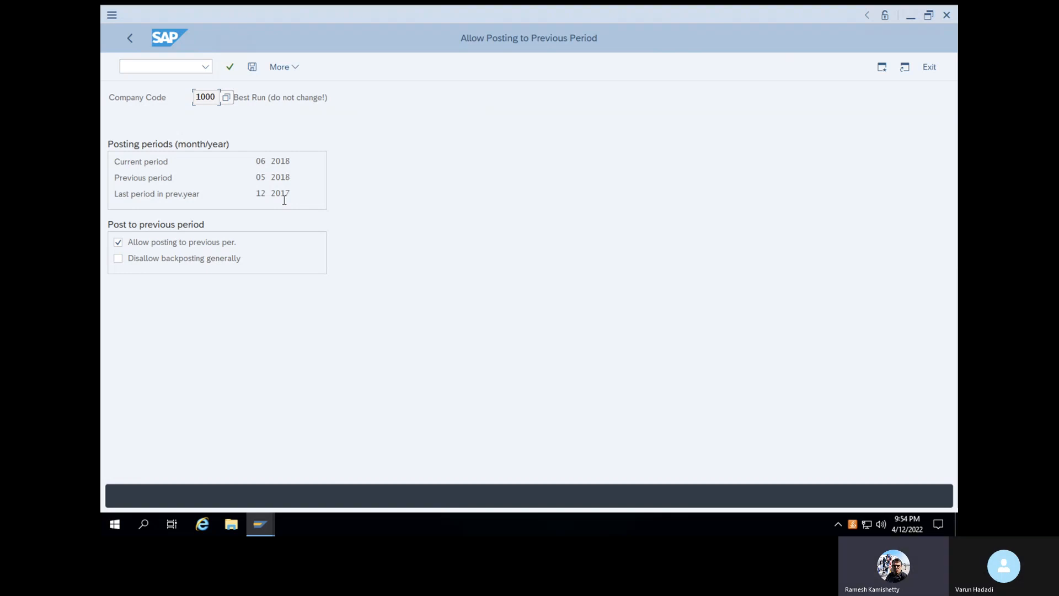
{"action": "left_click", "coordinate": [179, 63]}
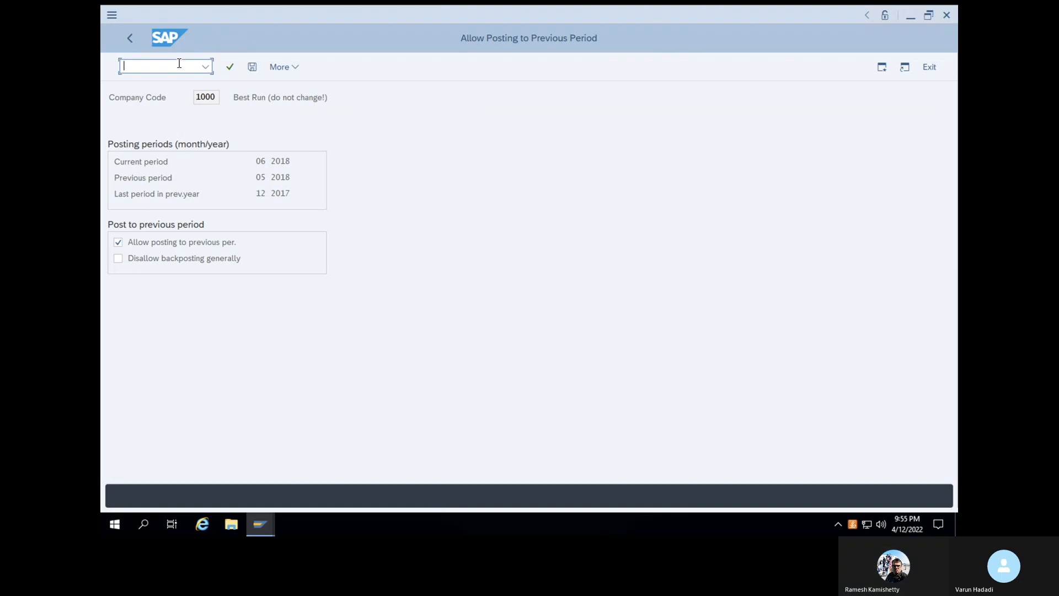
{"action": "type", "text": "/N"}
{"action": "key", "text": "Return"}
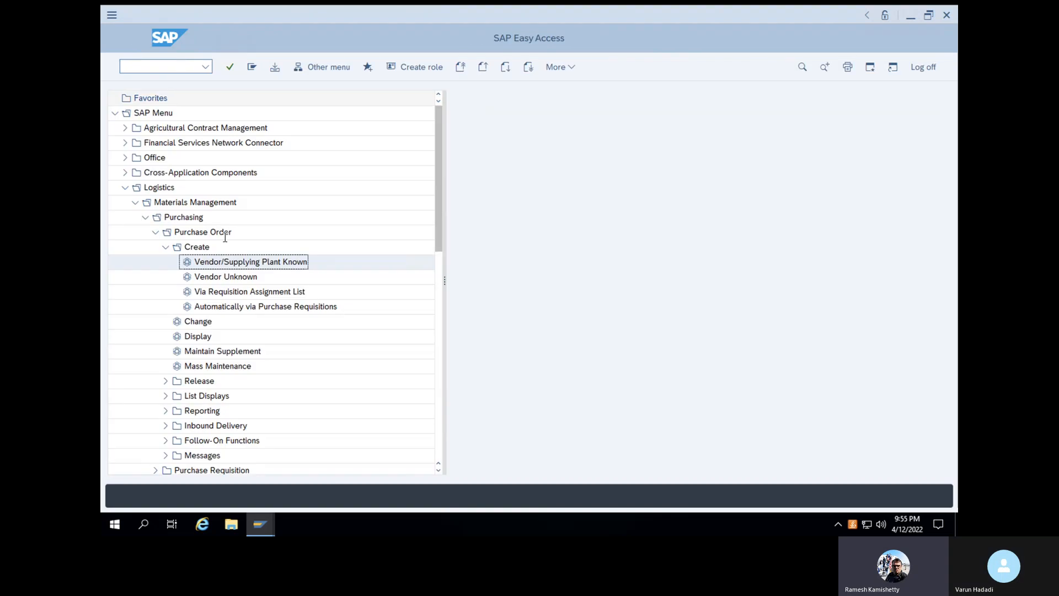
- Expand the Purchase Requisition folder under Purchasing in the SAP menu, and open transaction SPRO
{"action": "left_click", "coordinate": [146, 218]}
{"action": "left_click", "coordinate": [146, 218]}
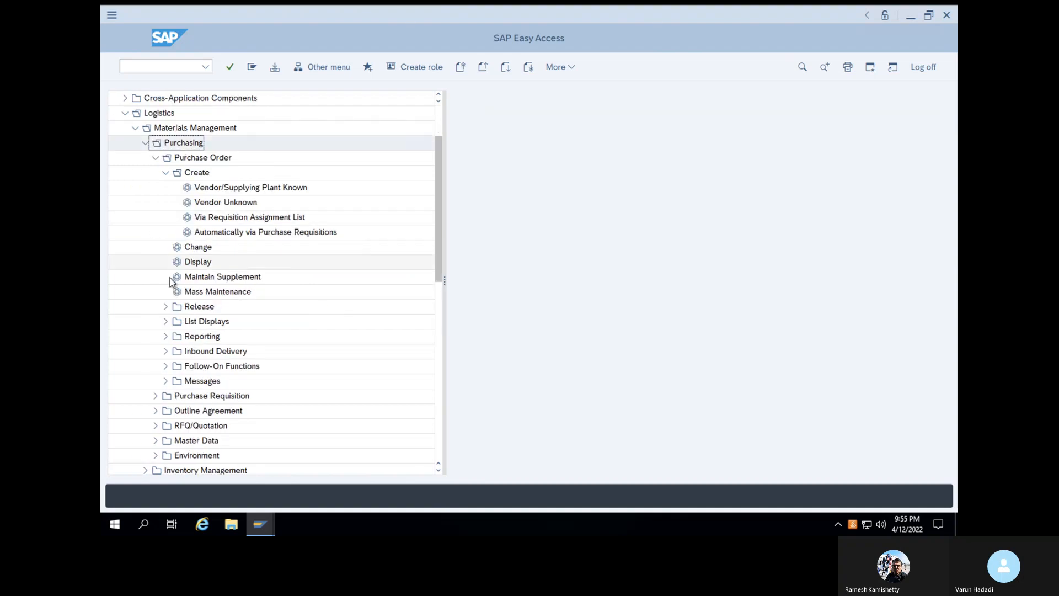
{"action": "left_click", "coordinate": [156, 396]}
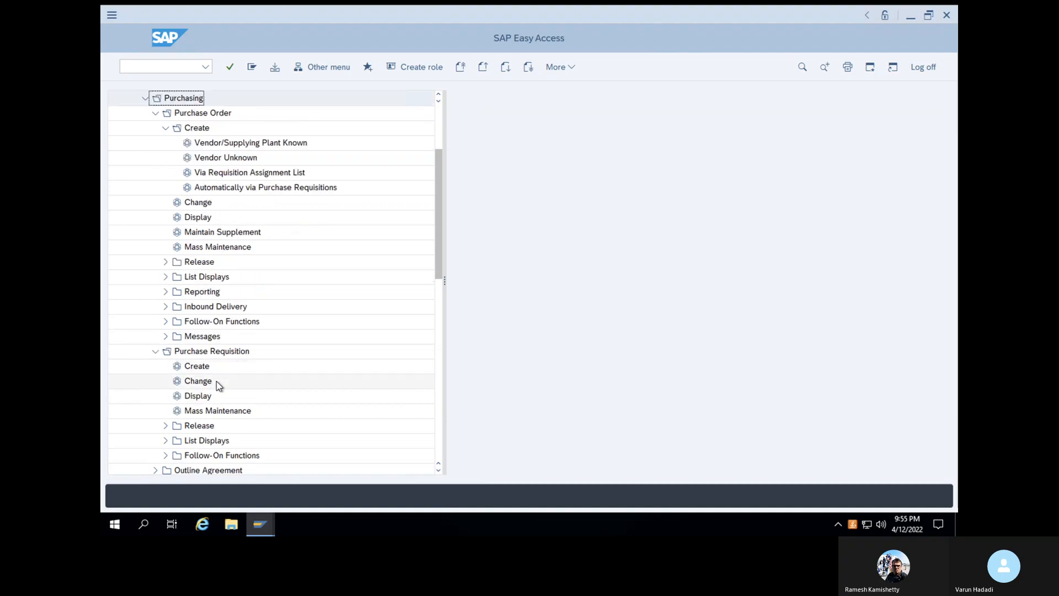
{"action": "left_click", "coordinate": [156, 66]}
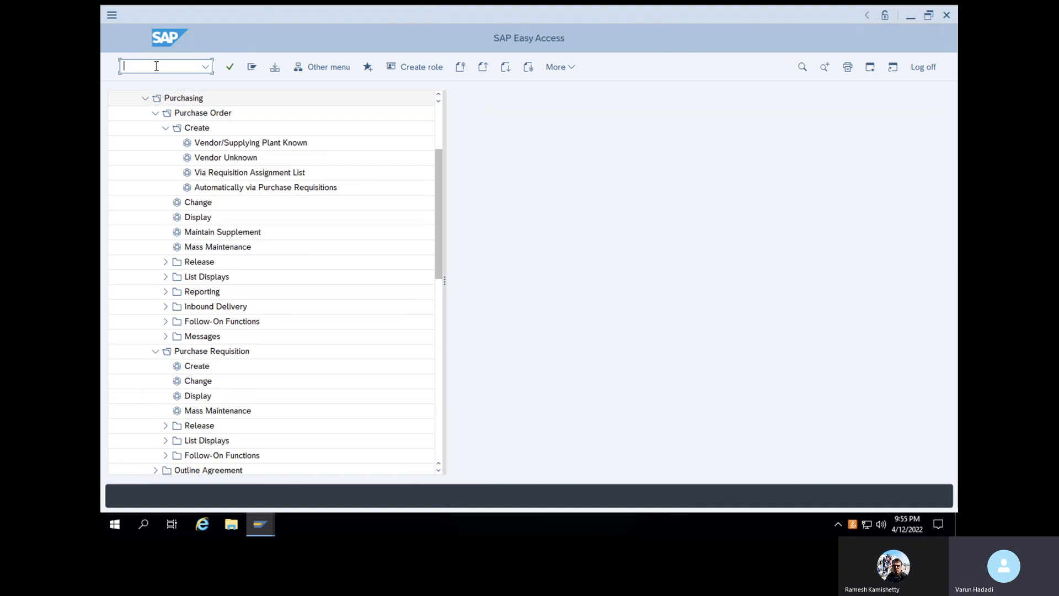
{"action": "type", "text": "SPRO"}
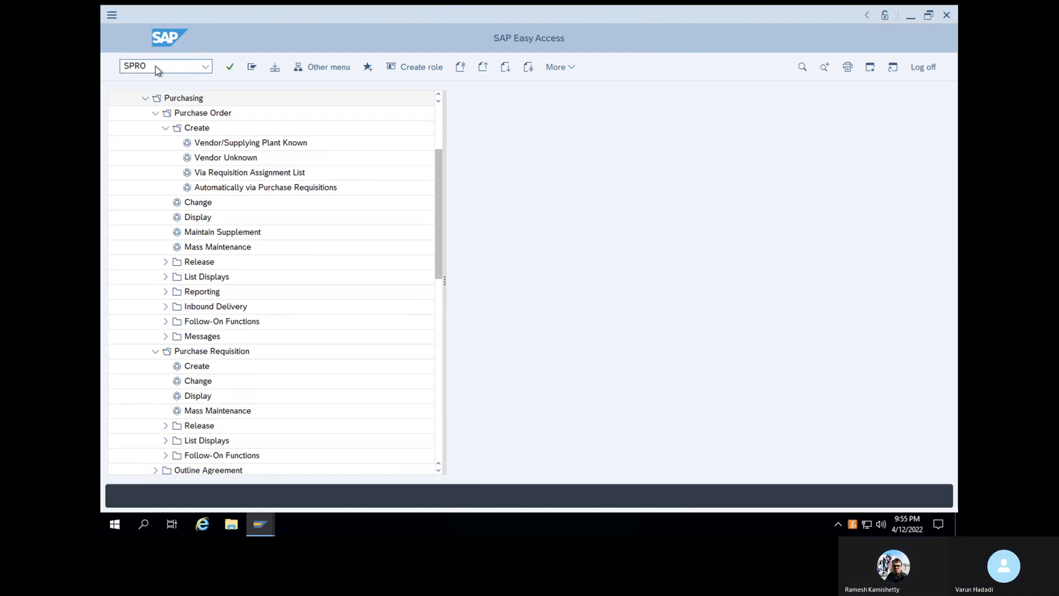
{"action": "key", "text": "Return"}
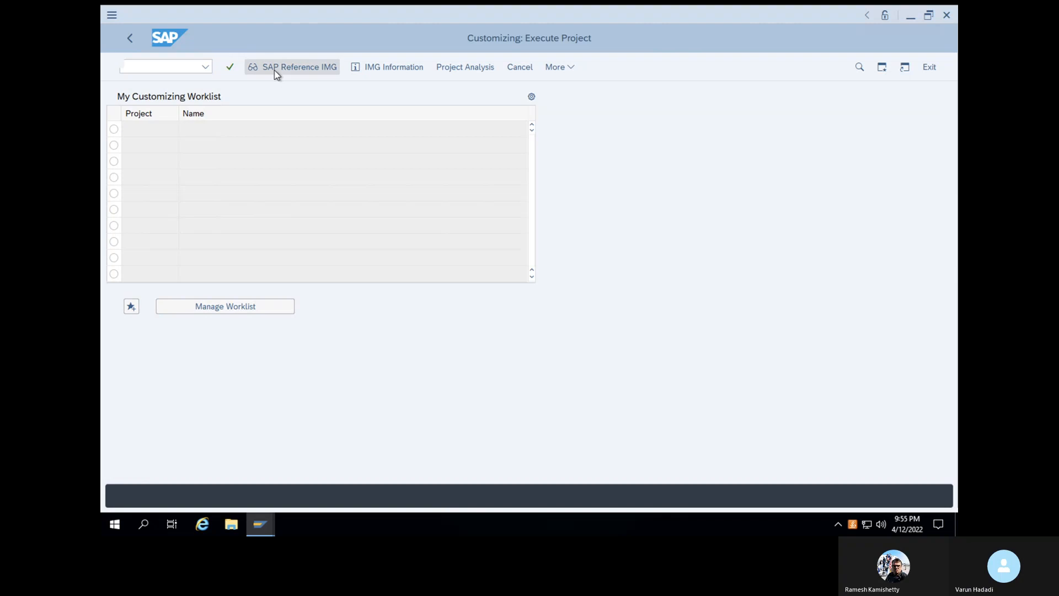
- Open the SAP Reference IMG and go to Edit Characteristics under Materials Management > Purchasing > Purchase Requisition > Release Procedure > Procedure with Classification
{"action": "left_click", "coordinate": [277, 72]}
{"action": "scroll", "coordinate": [194, 368], "scroll_direction": "down", "scroll_amount": 2}
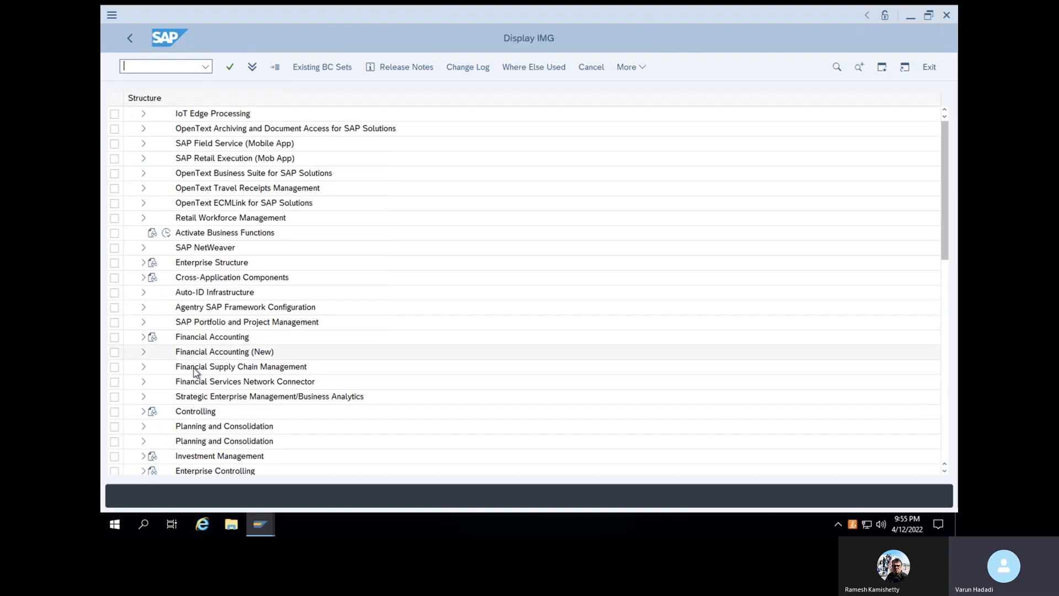
{"action": "scroll", "coordinate": [194, 369], "scroll_direction": "down", "scroll_amount": 5}
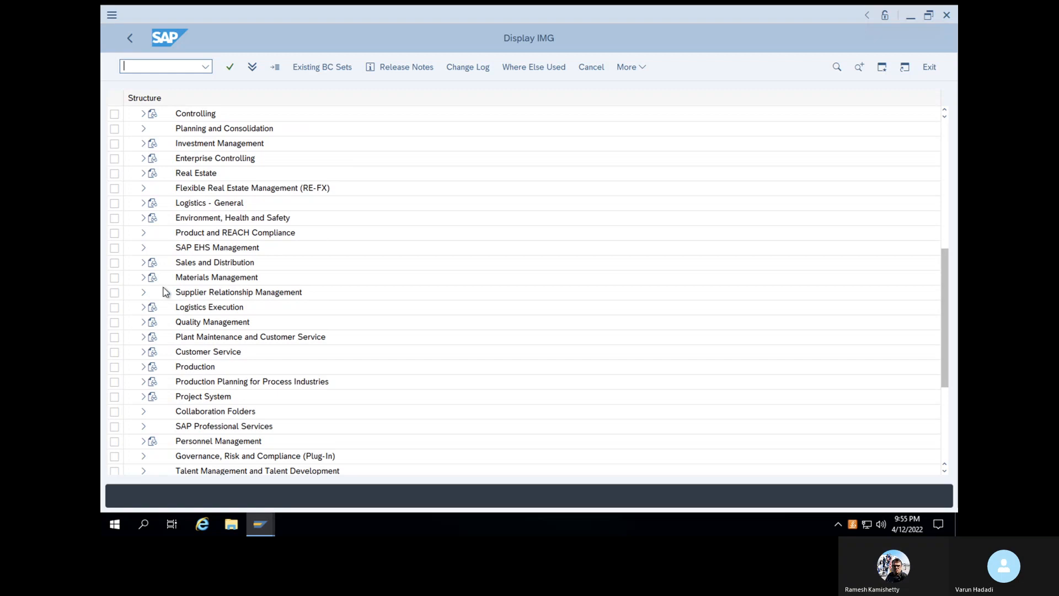
{"action": "left_click", "coordinate": [142, 279]}
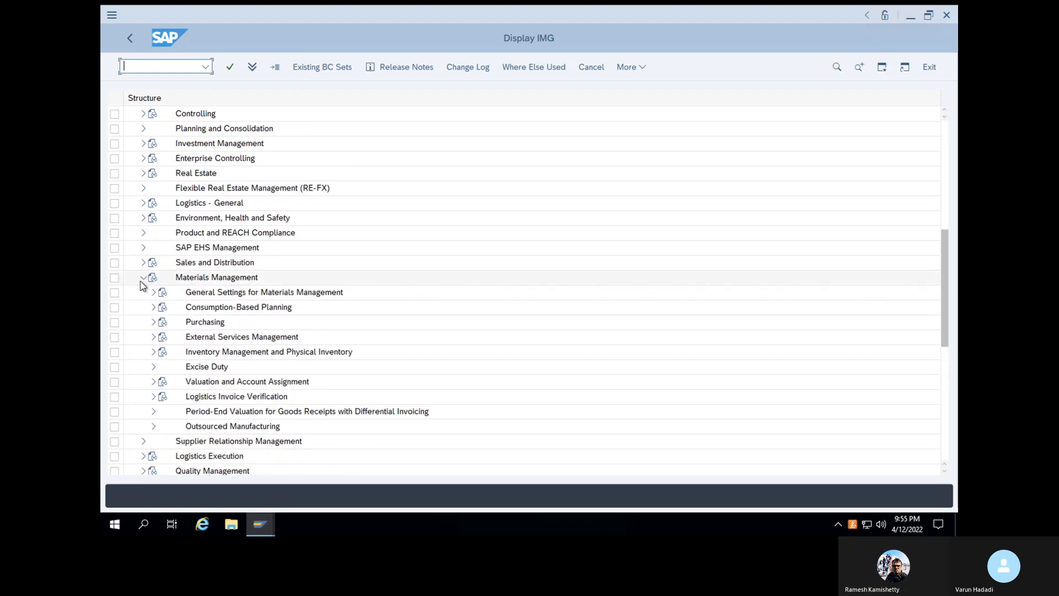
{"action": "left_click", "coordinate": [153, 323]}
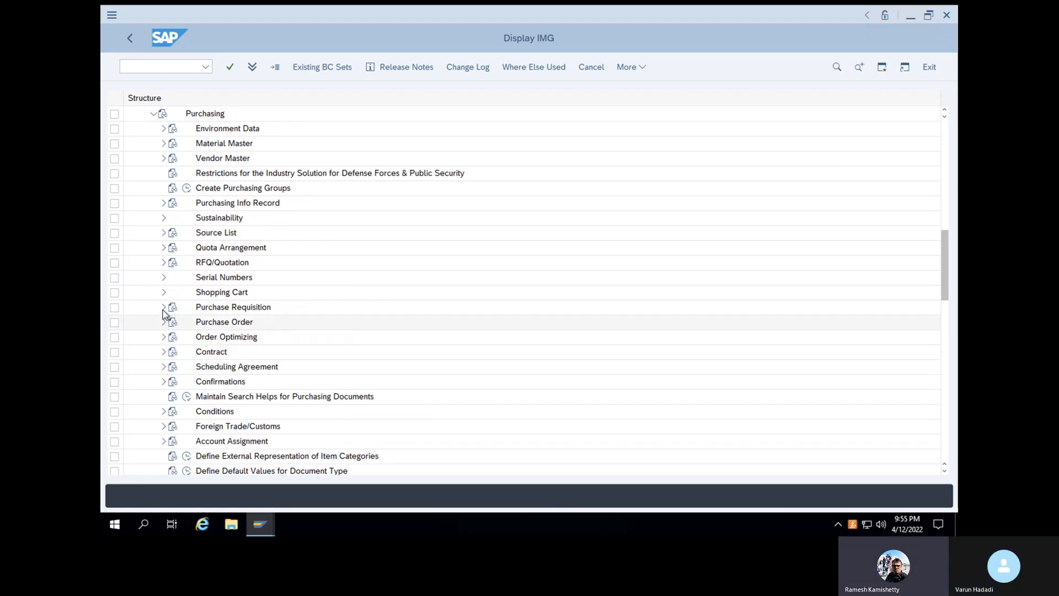
{"action": "left_click", "coordinate": [163, 308]}
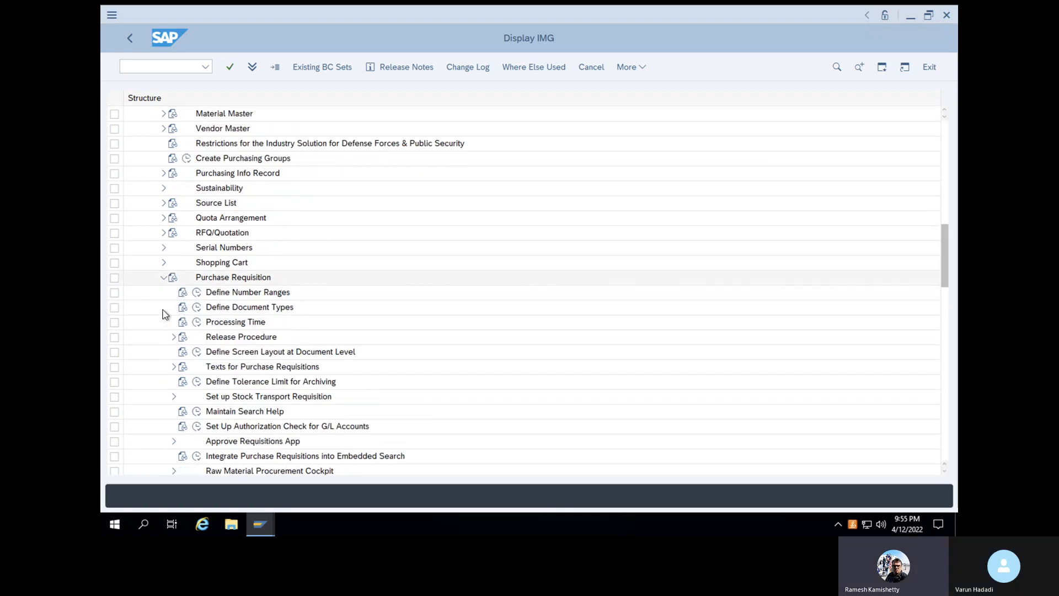
{"action": "left_click", "coordinate": [174, 337]}
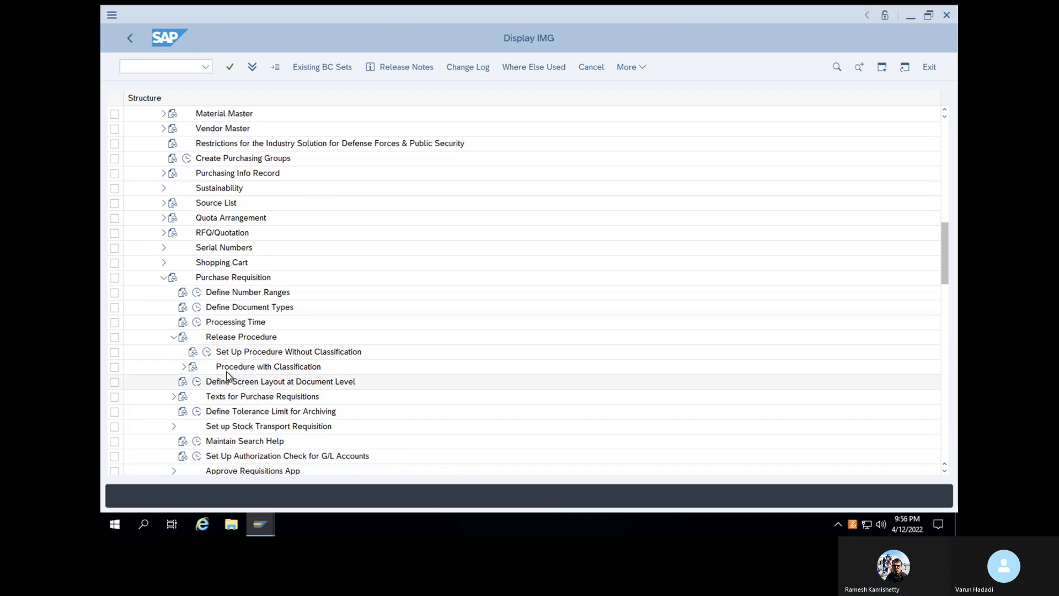
{"action": "left_click", "coordinate": [184, 366]}
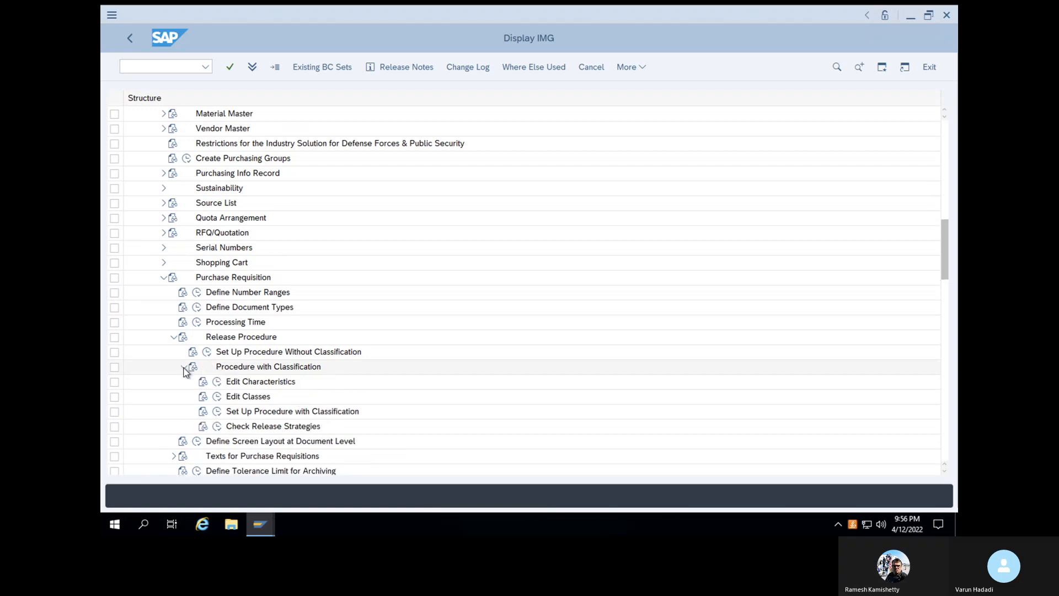
{"action": "left_click", "coordinate": [217, 381]}
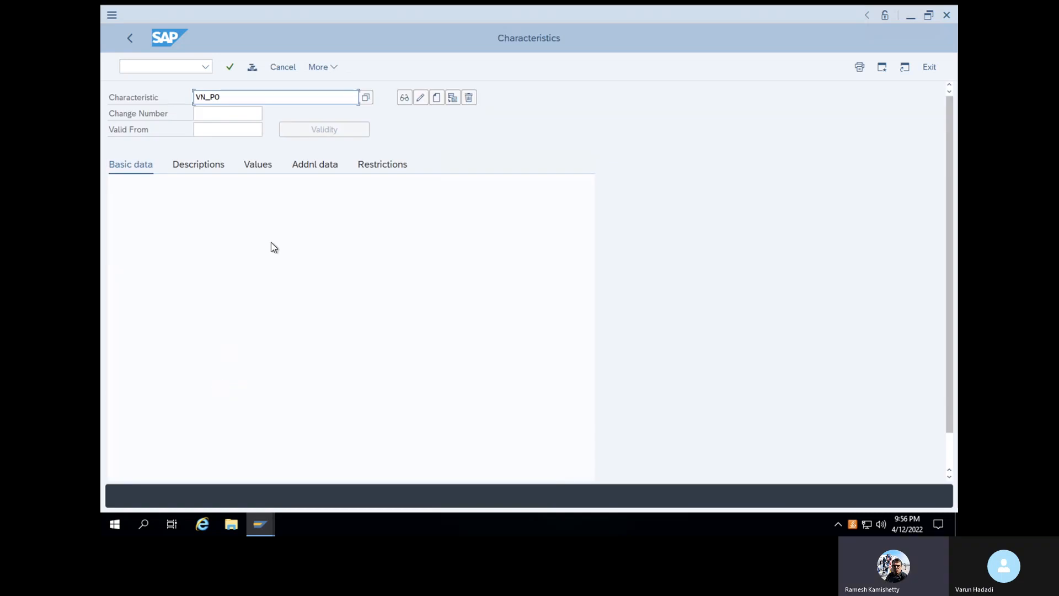
- Change the characteristic name to VN_PR, look it up, and decline creating it from the prompt
{"action": "left_click", "coordinate": [295, 99]}
{"action": "key", "text": "BackSpace"}
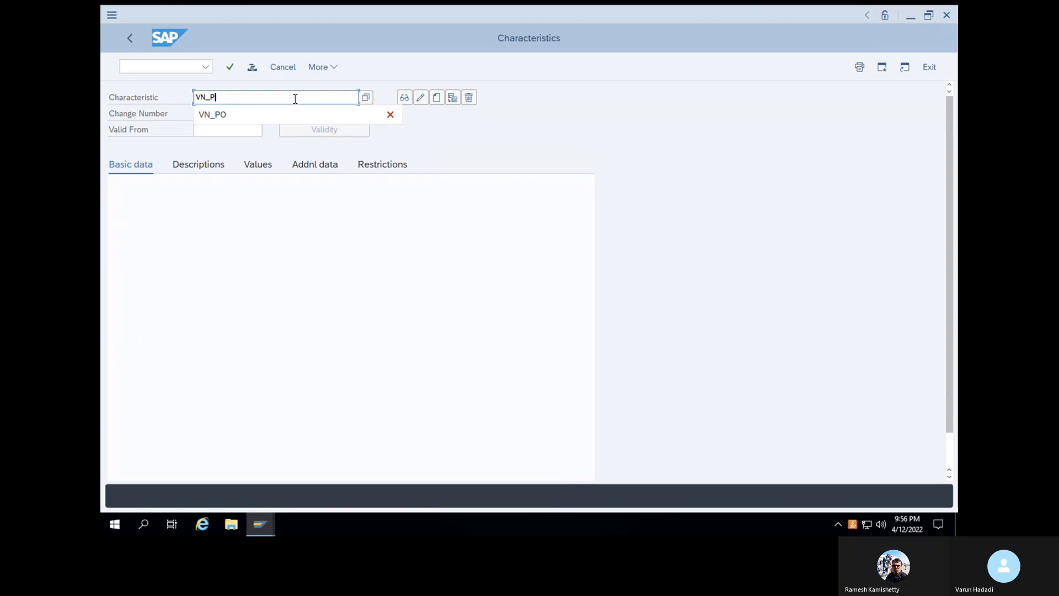
{"action": "type", "text": "R"}
{"action": "key", "text": "Return"}
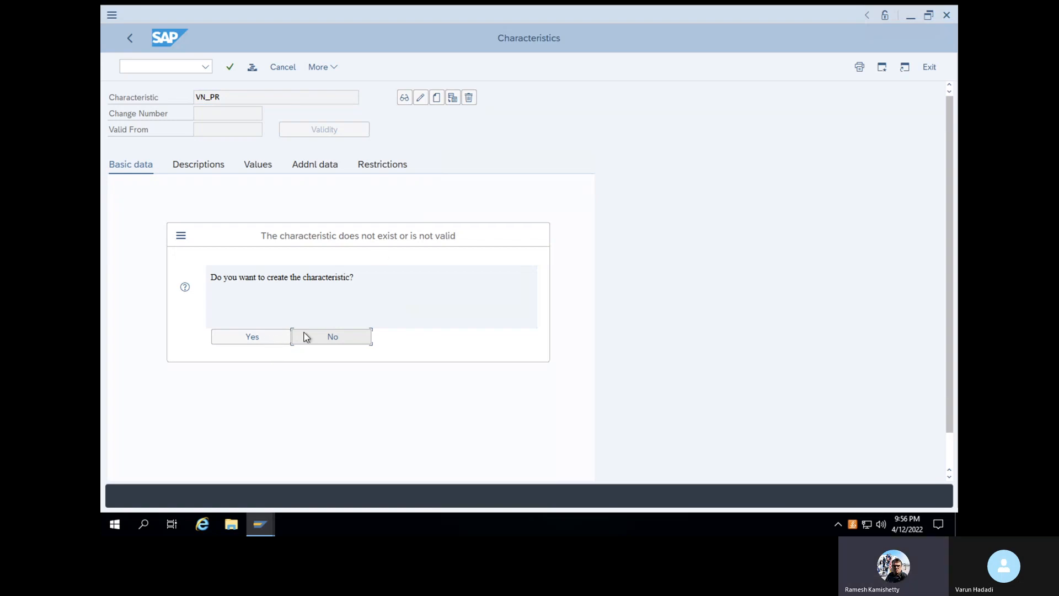
{"action": "left_click", "coordinate": [322, 332]}
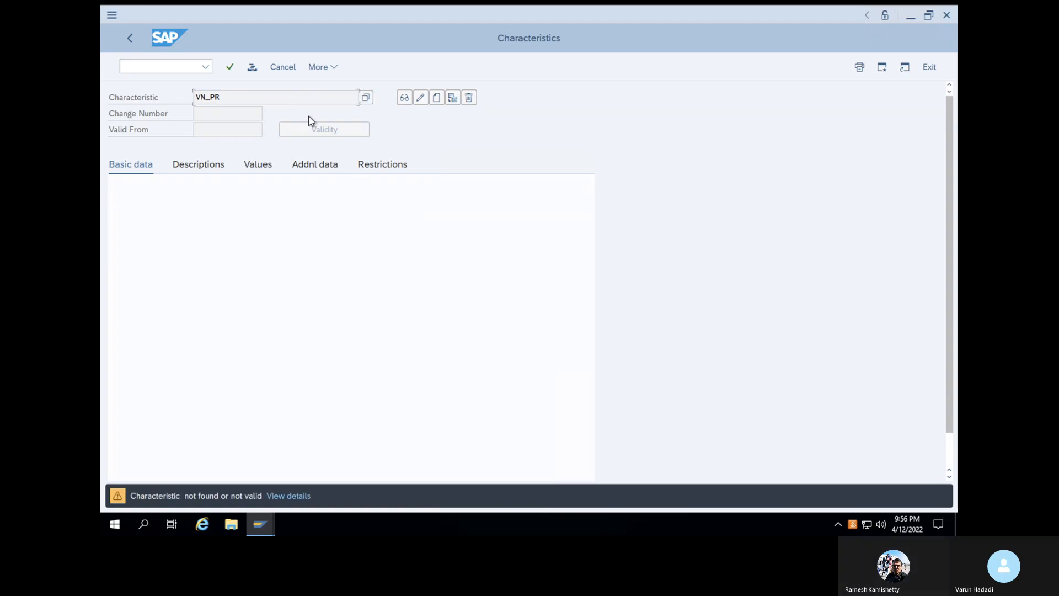
{"action": "left_click", "coordinate": [232, 70]}
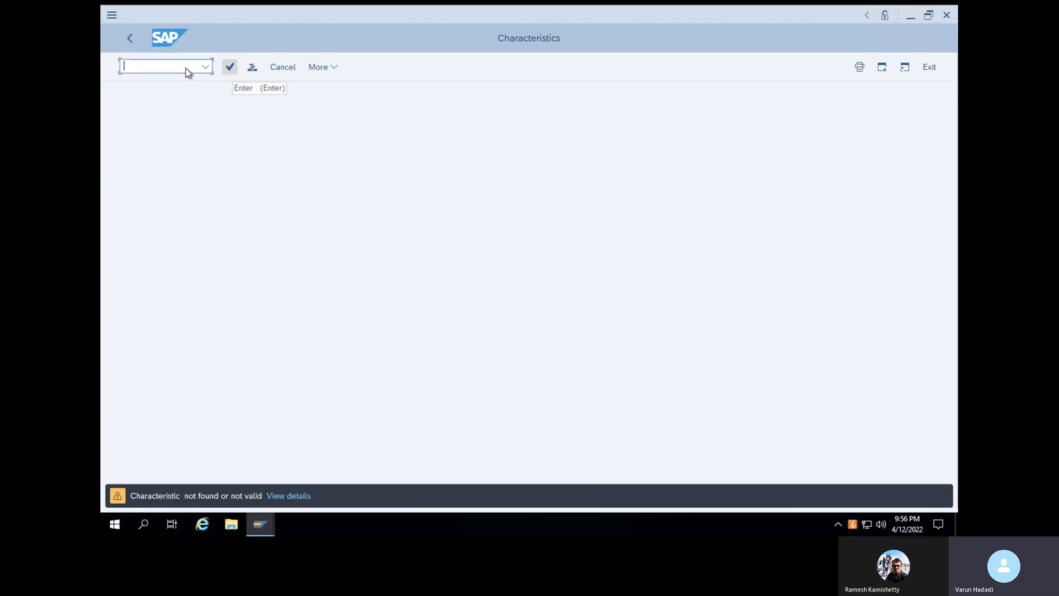
- Leave the empty Characteristics screen and restart customizing with /NSPRO
{"action": "left_click", "coordinate": [131, 43]}
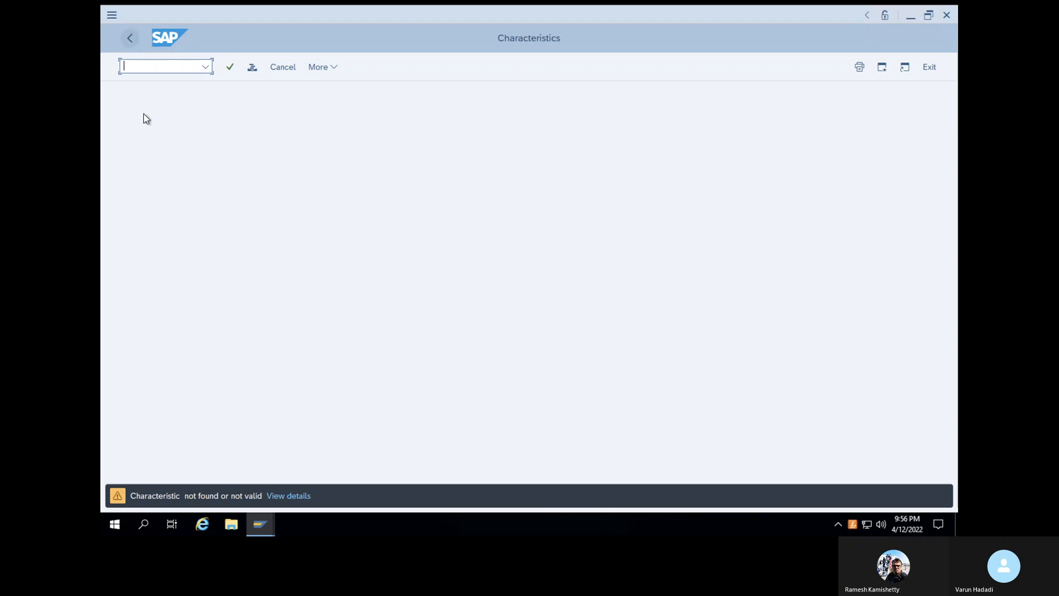
{"action": "left_click", "coordinate": [129, 43]}
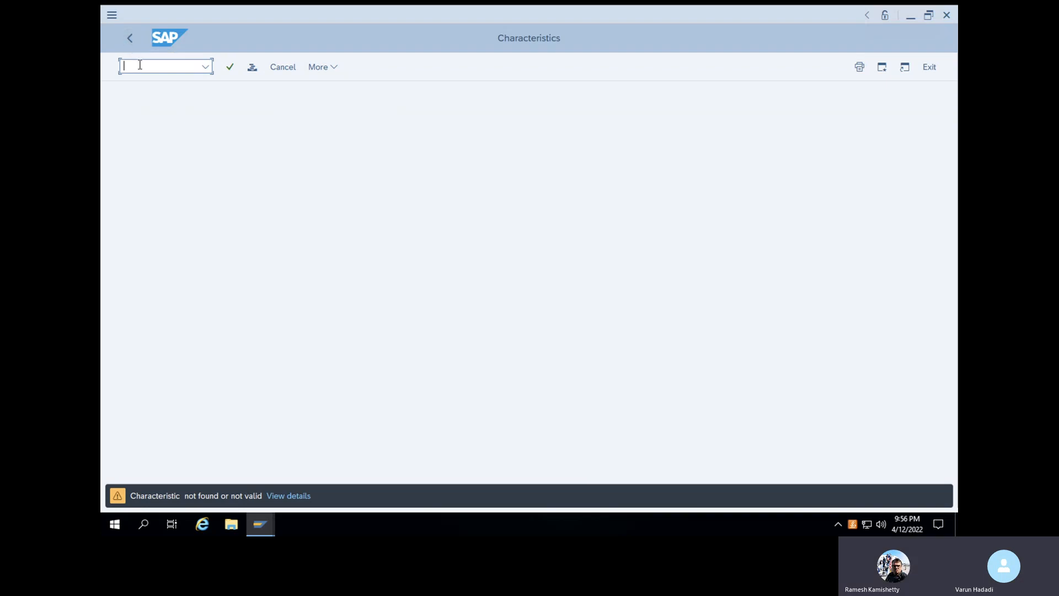
{"action": "type", "text": "/NSPRO"}
{"action": "key", "text": "Return"}
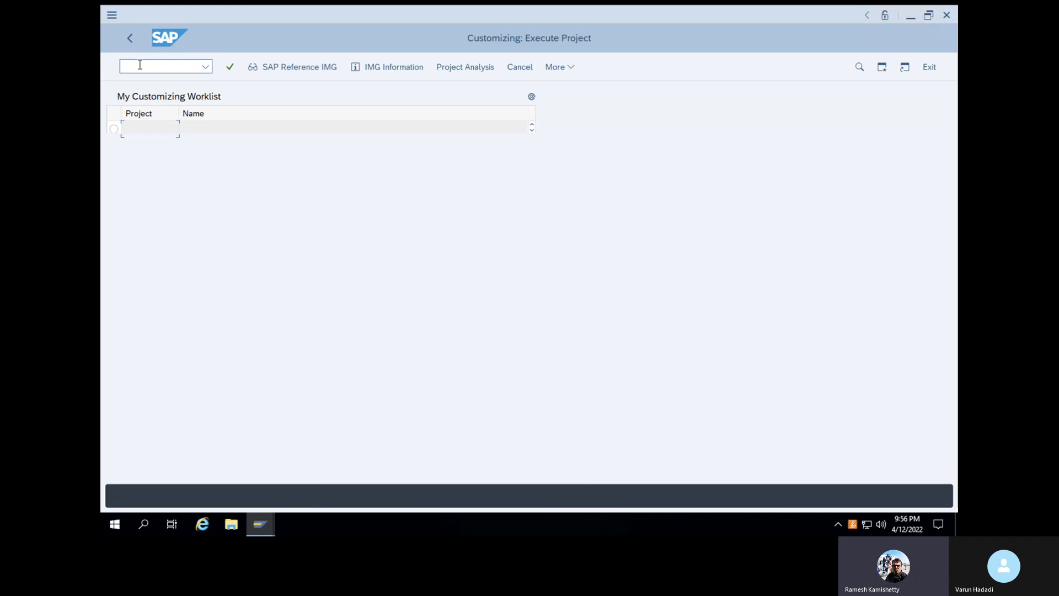
- Reopen Edit Characteristics in the SAP Reference IMG, under the purchase requisition release procedure with classification
{"action": "left_click", "coordinate": [290, 71]}
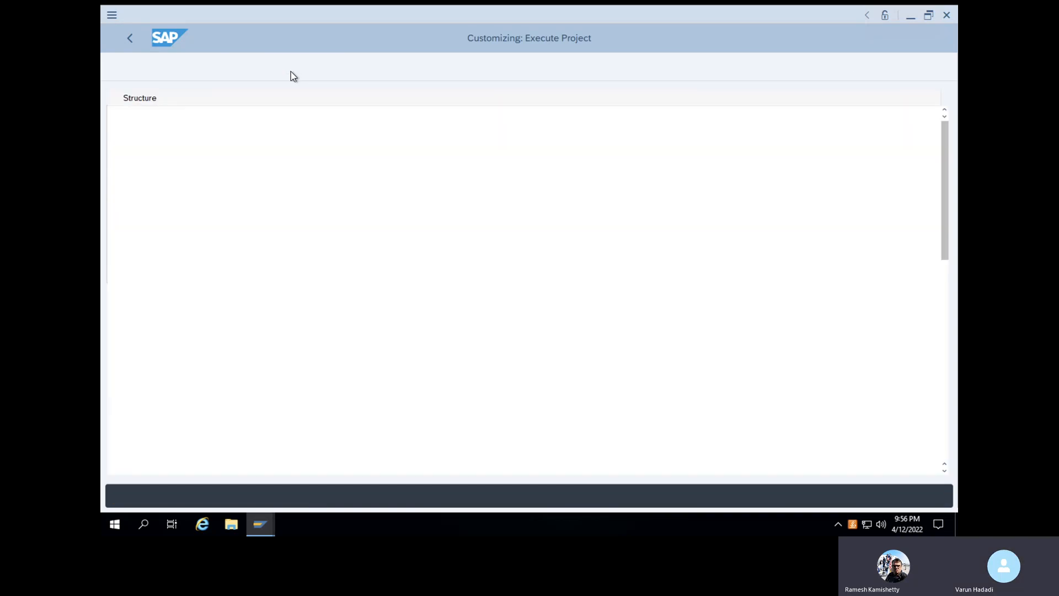
{"action": "scroll", "coordinate": [255, 244], "scroll_direction": "down", "scroll_amount": 2}
{"action": "scroll", "coordinate": [256, 245], "scroll_direction": "down", "scroll_amount": 5}
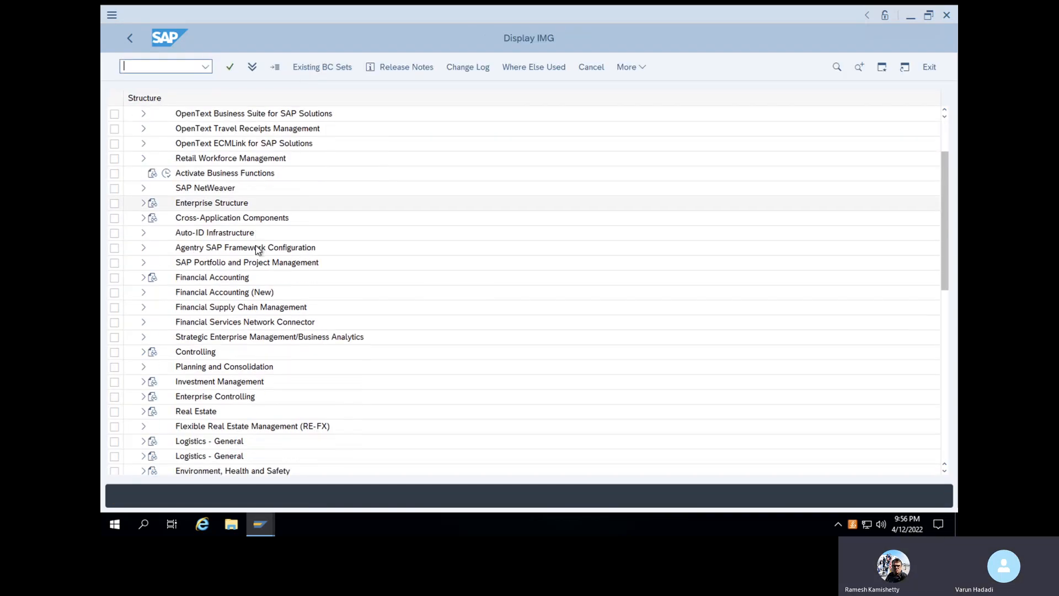
{"action": "scroll", "coordinate": [174, 247], "scroll_direction": "down", "scroll_amount": 3}
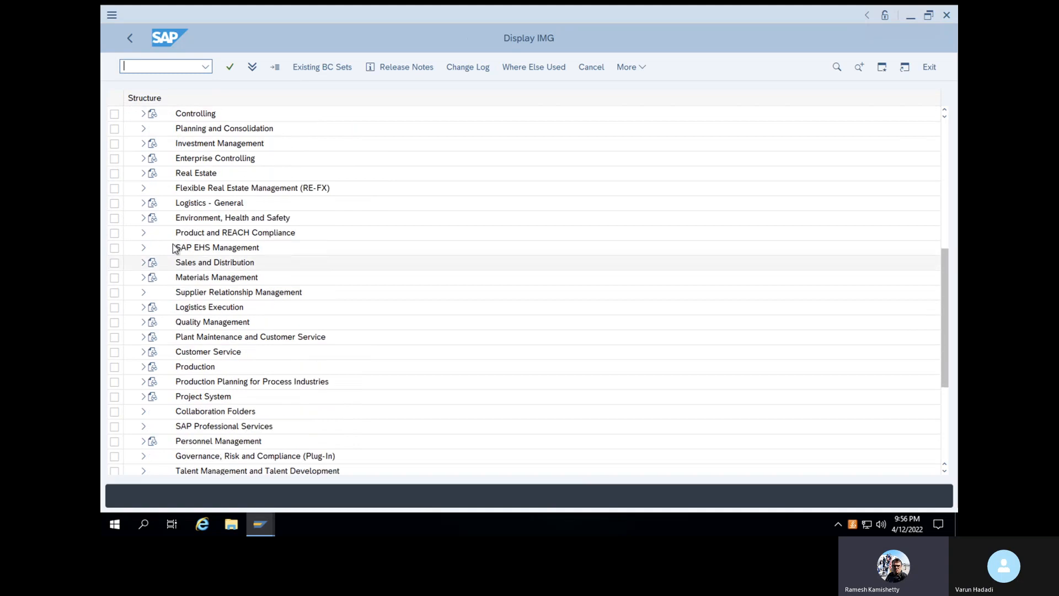
{"action": "left_click", "coordinate": [143, 277]}
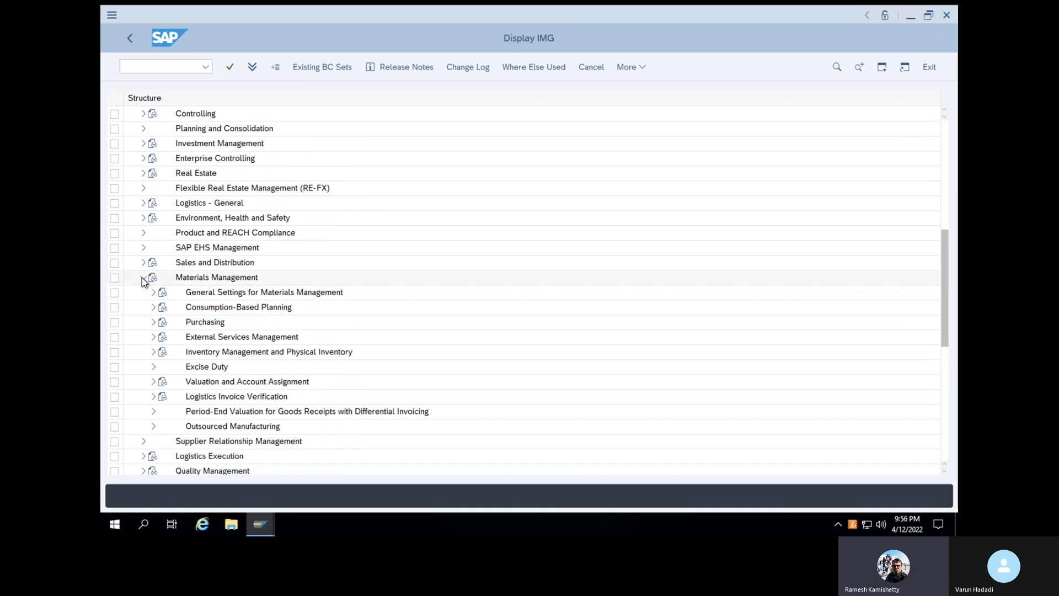
{"action": "left_click", "coordinate": [154, 323]}
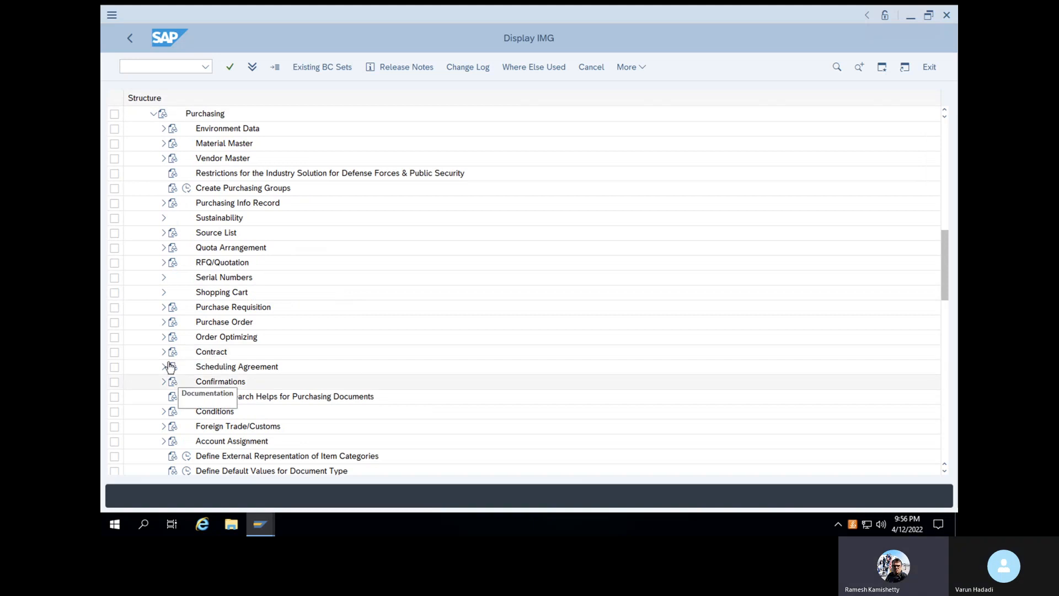
{"action": "left_click", "coordinate": [164, 307]}
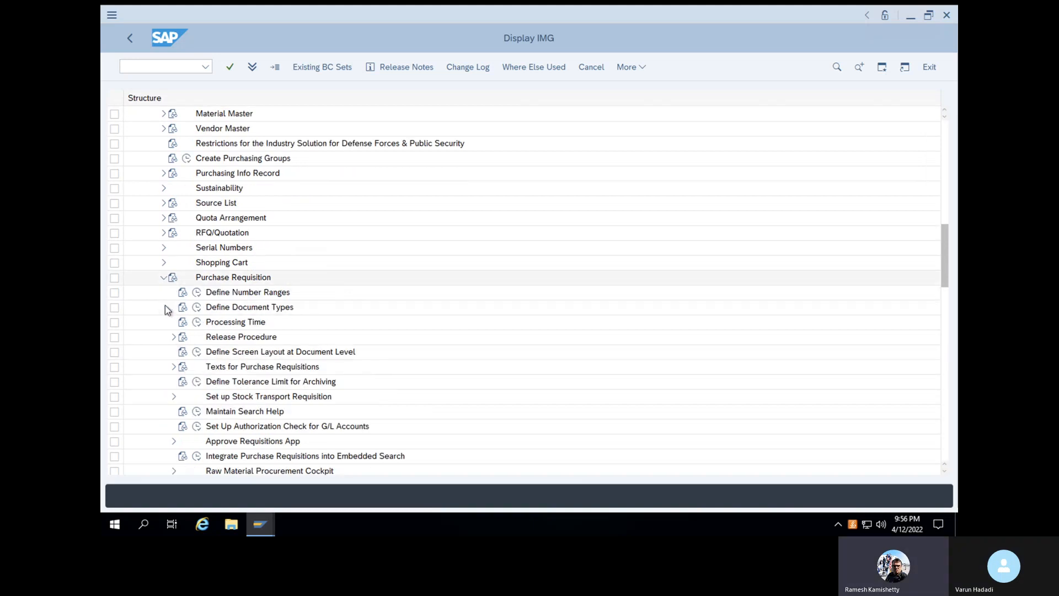
{"action": "left_click", "coordinate": [174, 338]}
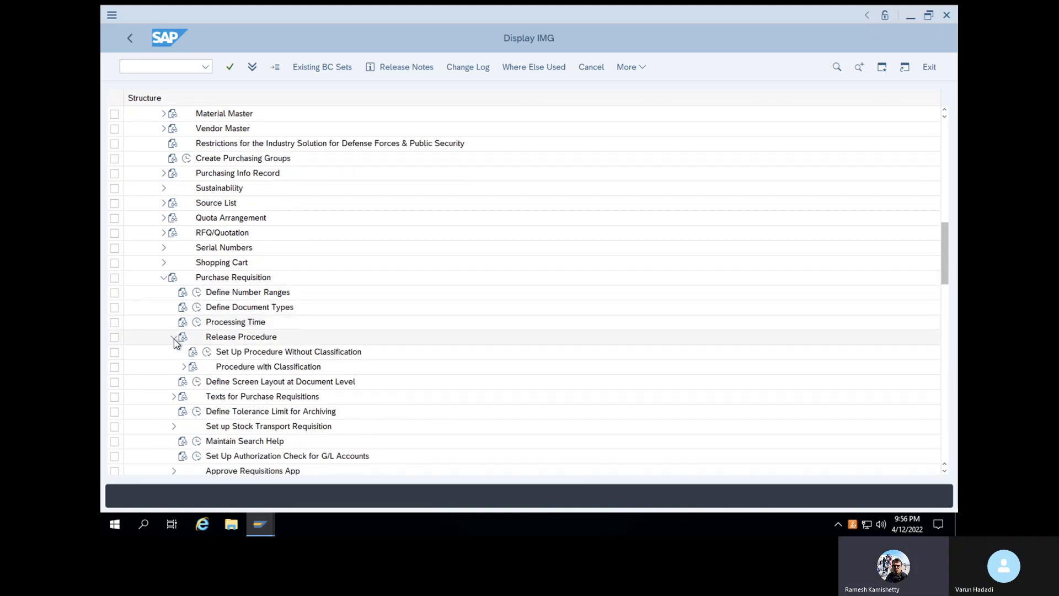
{"action": "left_click", "coordinate": [184, 368]}
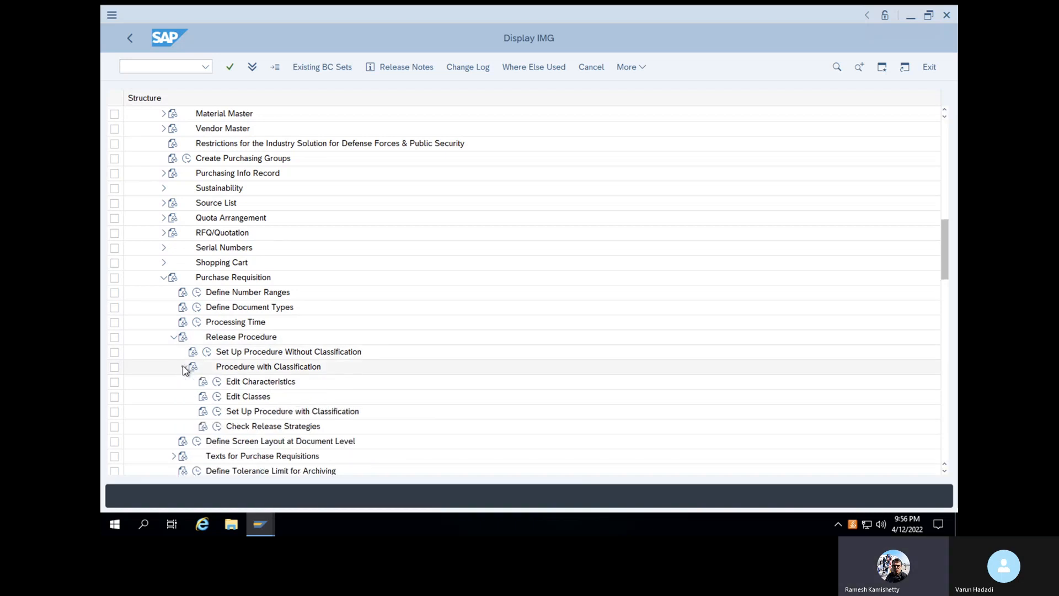
{"action": "left_click", "coordinate": [217, 384]}
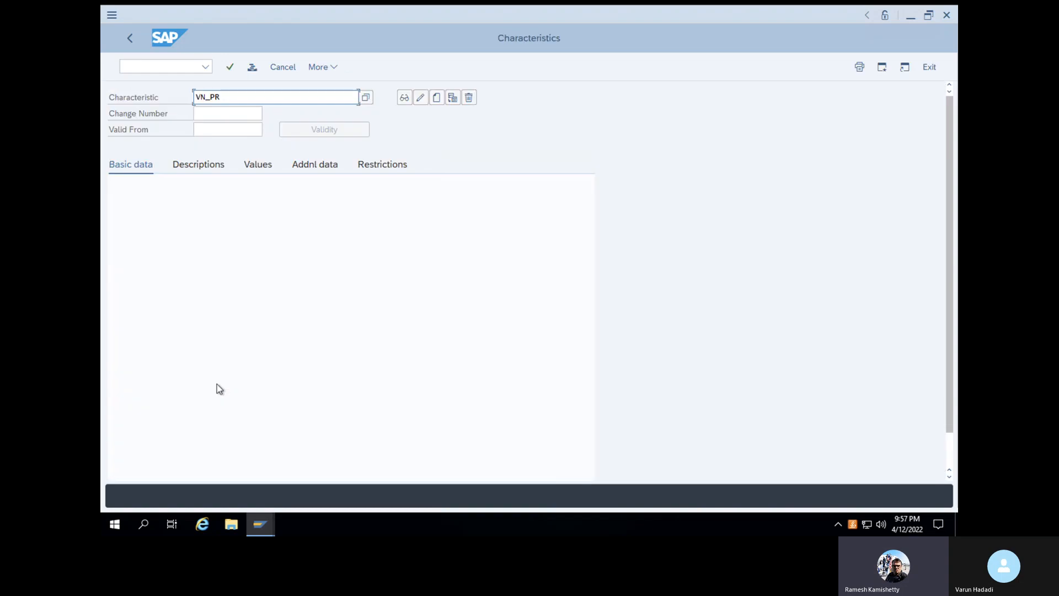
- Create characteristic VN_PR with a description combining the person's first name and "release", leaving the characteristic group blank
{"action": "left_click", "coordinate": [436, 99]}
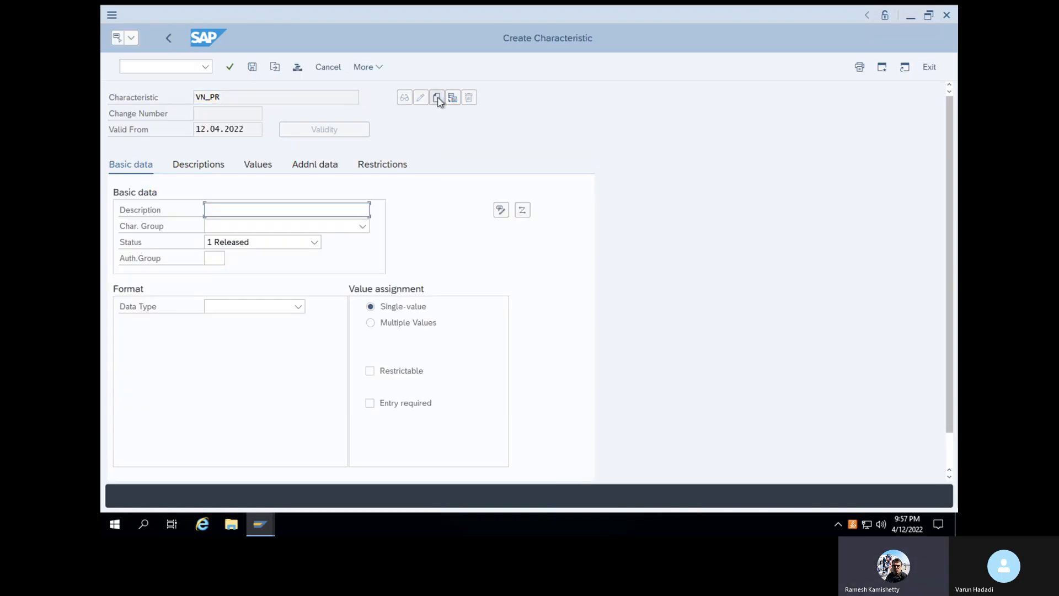
{"action": "left_click", "coordinate": [291, 211]}
{"action": "type", "text": "Varu"}
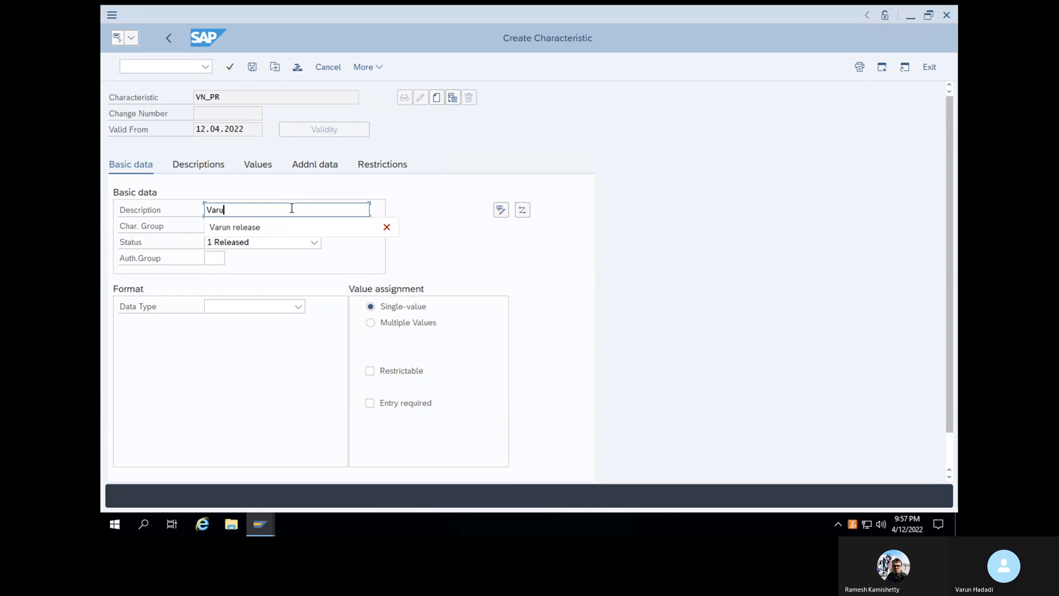
{"action": "type", "text": "n releas"}
{"action": "left_click", "coordinate": [282, 228]}
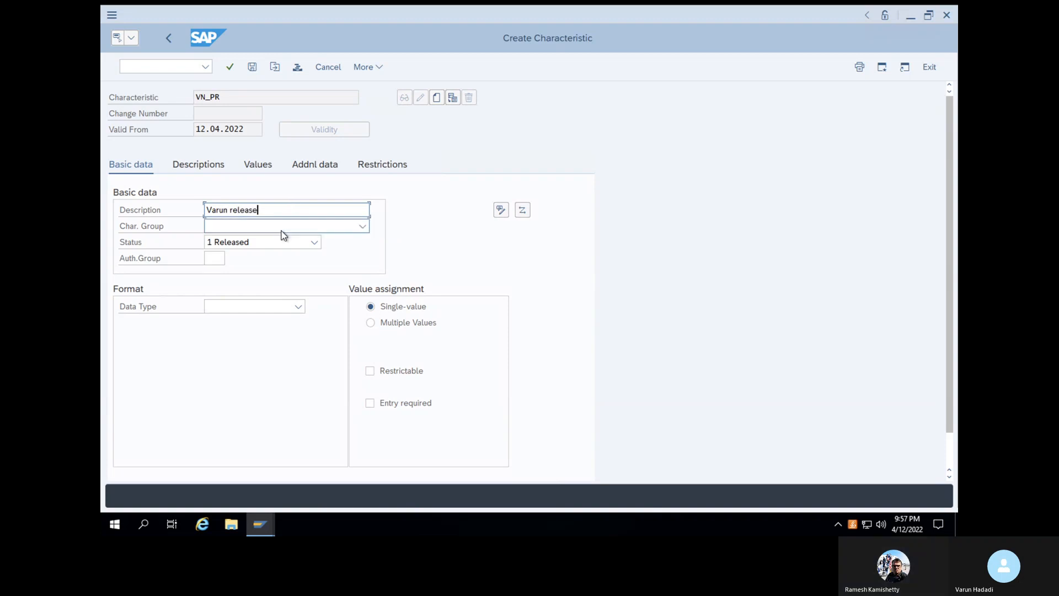
{"action": "left_click", "coordinate": [280, 230]}
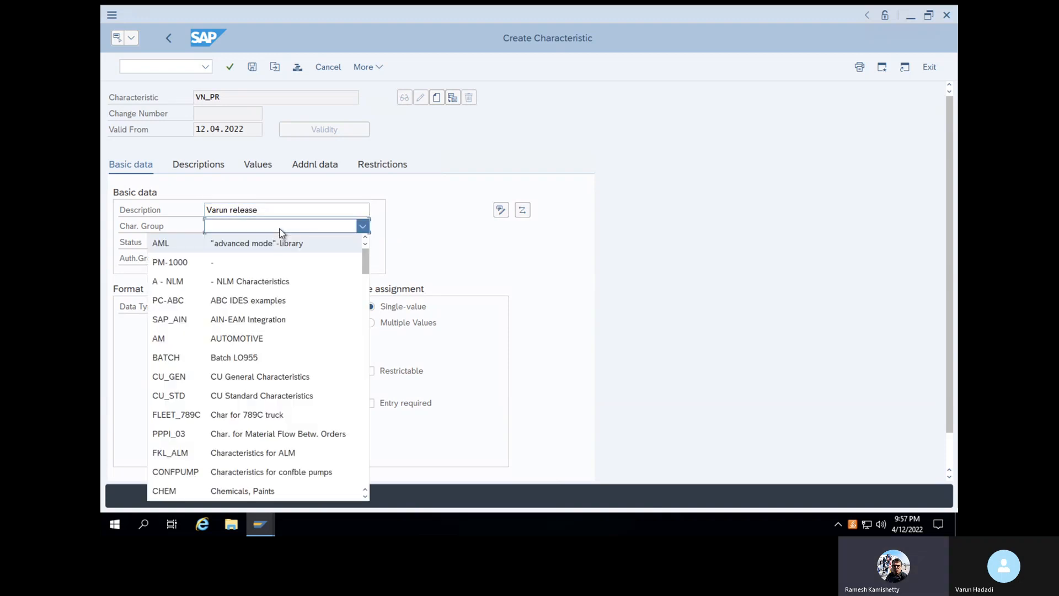
{"action": "left_click", "coordinate": [362, 227]}
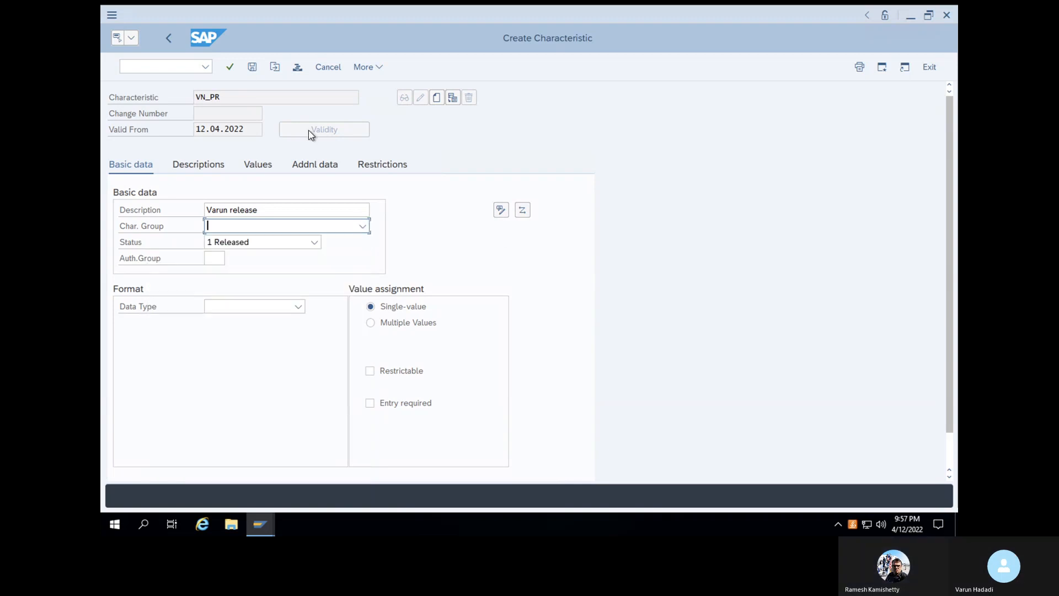
- In the additional data of VN_PR, reference table CEBAN and field BSART, and confirm the entries
{"action": "left_click", "coordinate": [315, 164]}
{"action": "left_click", "coordinate": [247, 209]}
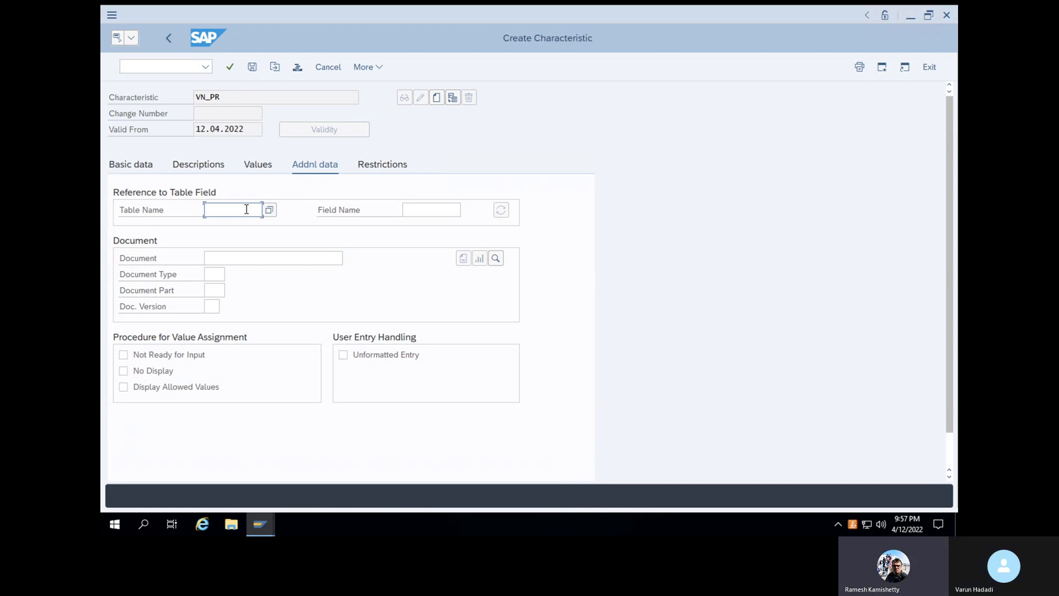
{"action": "type", "text": "CEBAN"}
{"action": "key", "text": "Return"}
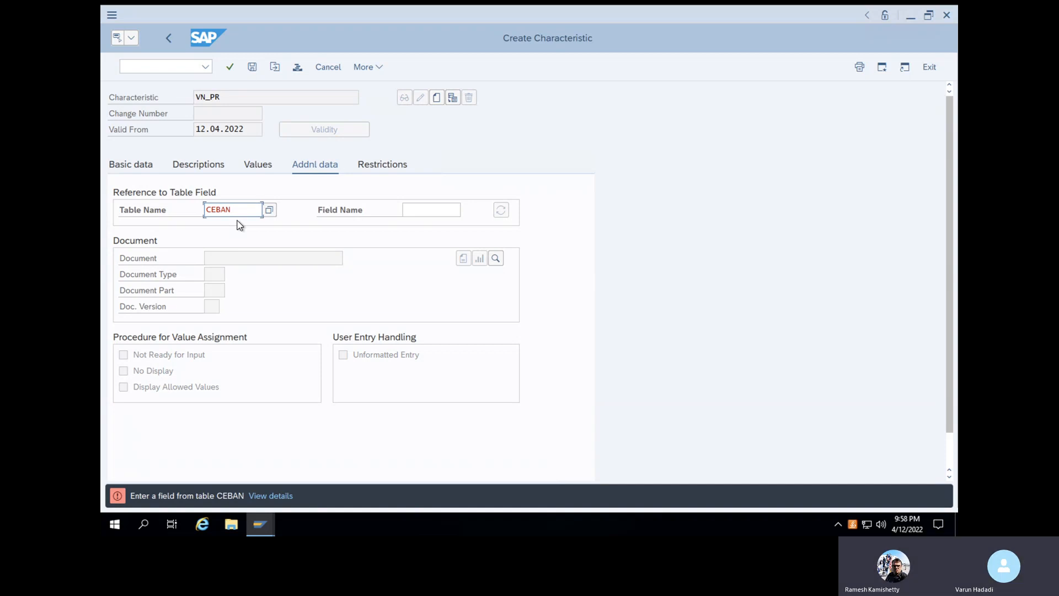
{"action": "left_click", "coordinate": [441, 210]}
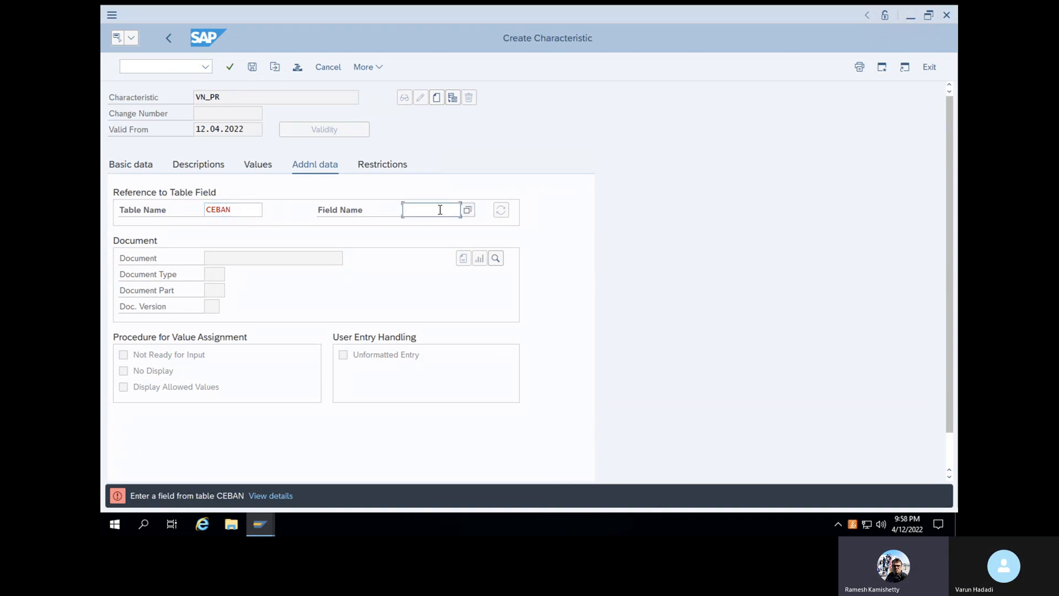
{"action": "type", "text": "B"}
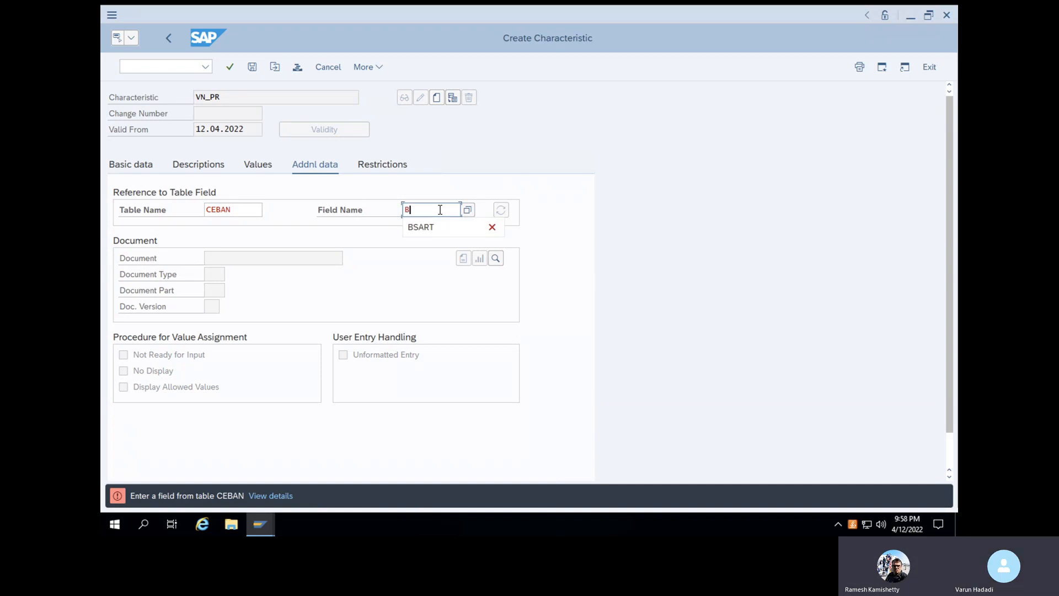
{"action": "type", "text": "SART"}
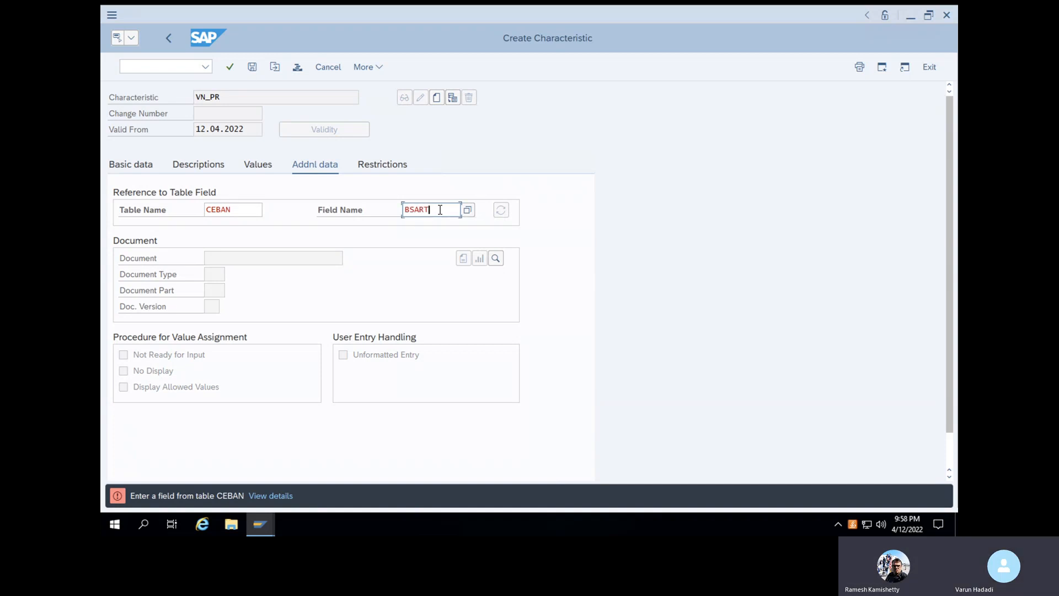
{"action": "left_click", "coordinate": [230, 68]}
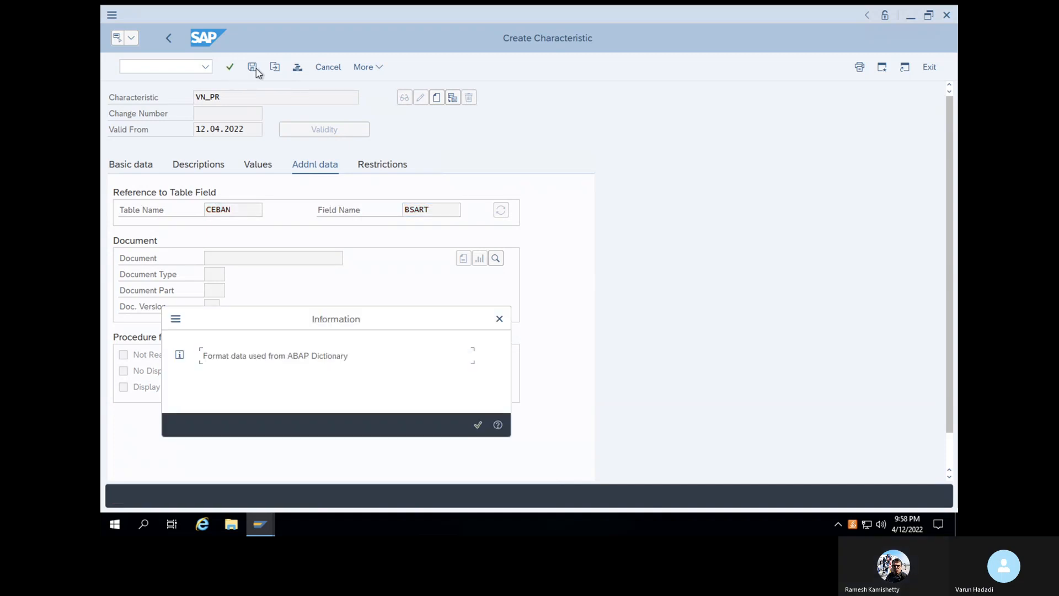
- Acknowledge the format data information, save characteristic VN_PR, and return to the IMG structure
{"action": "left_click", "coordinate": [477, 424]}
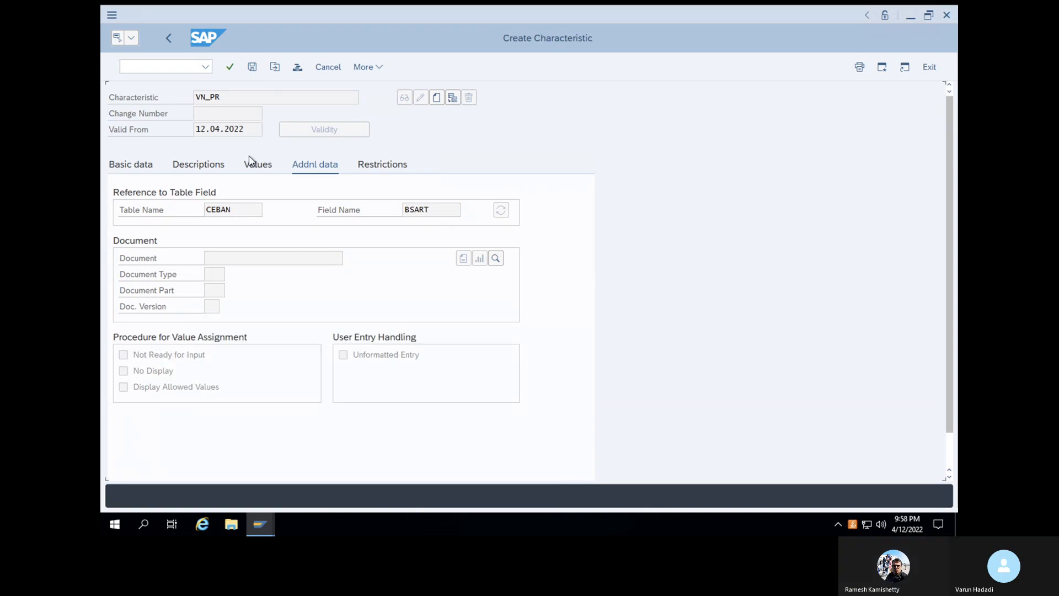
{"action": "left_click", "coordinate": [252, 67]}
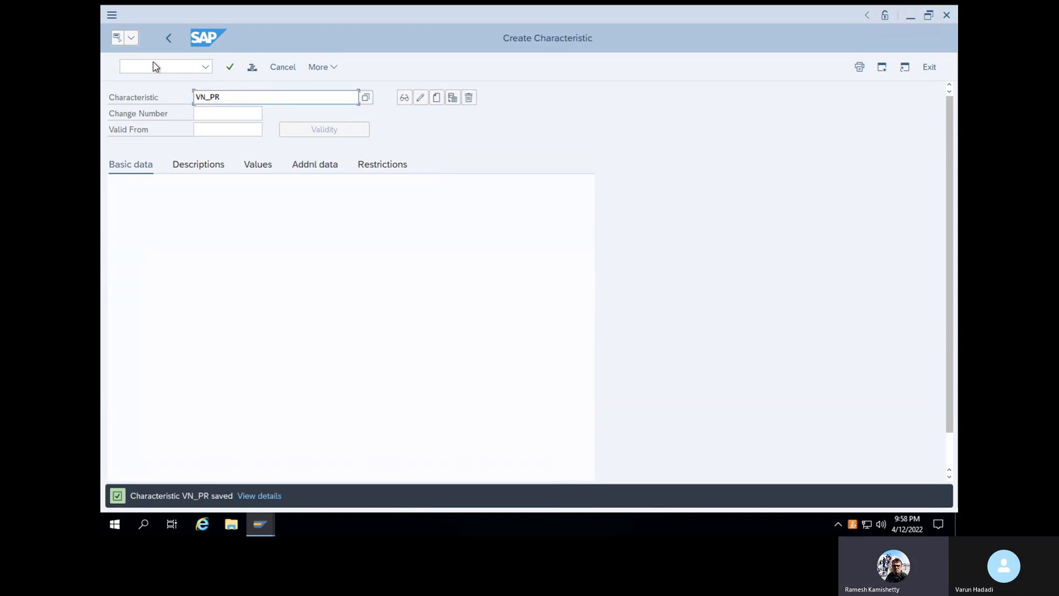
{"action": "left_click", "coordinate": [170, 37]}
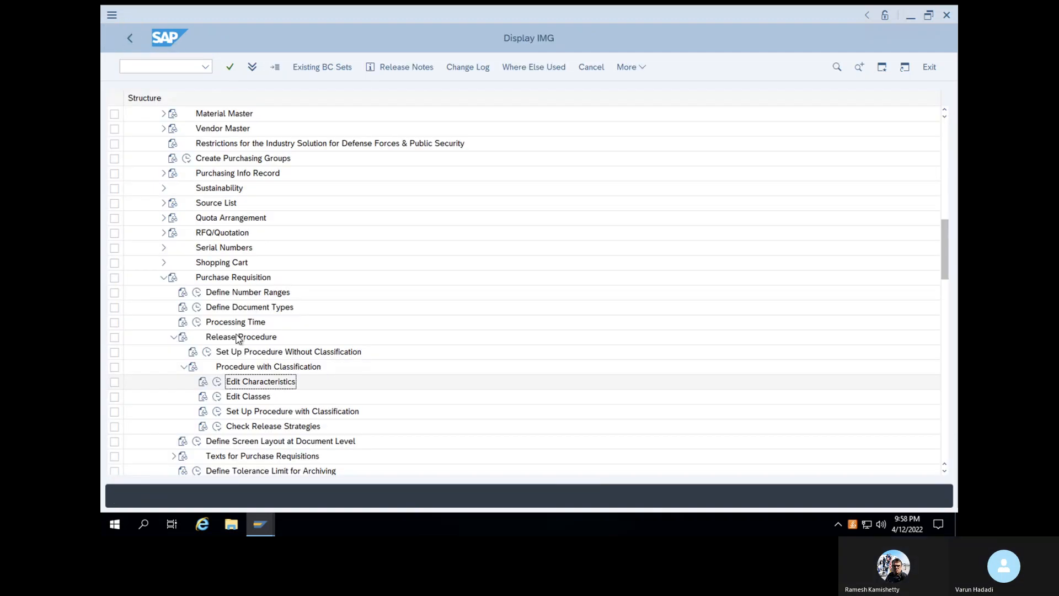
- Open Edit Classes under the purchase requisition release procedure with classification and enter VN_PR as the class name for class type 032
{"action": "left_click", "coordinate": [216, 397]}
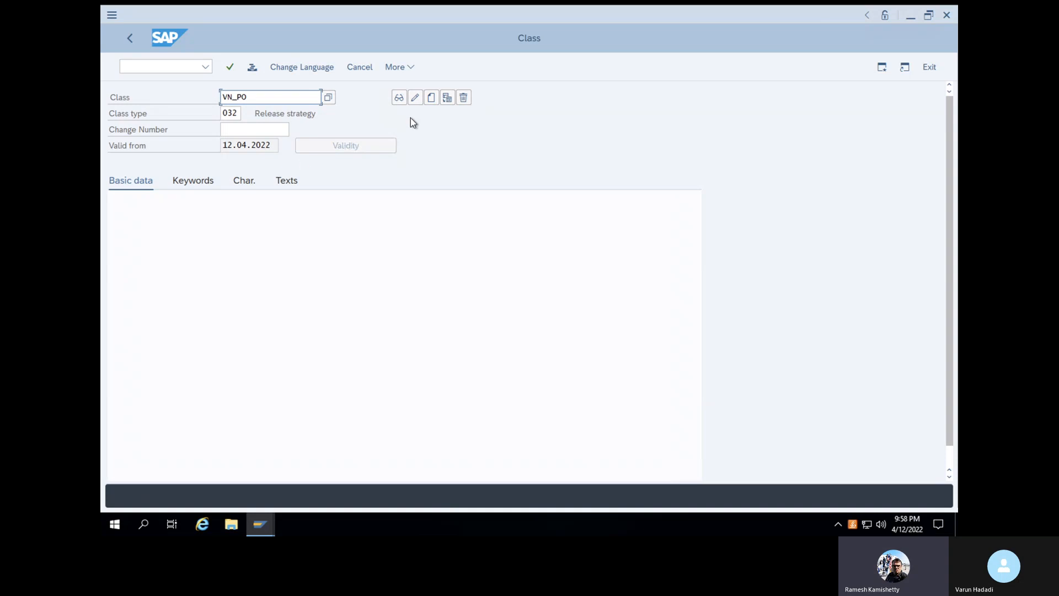
{"action": "left_click", "coordinate": [431, 99]}
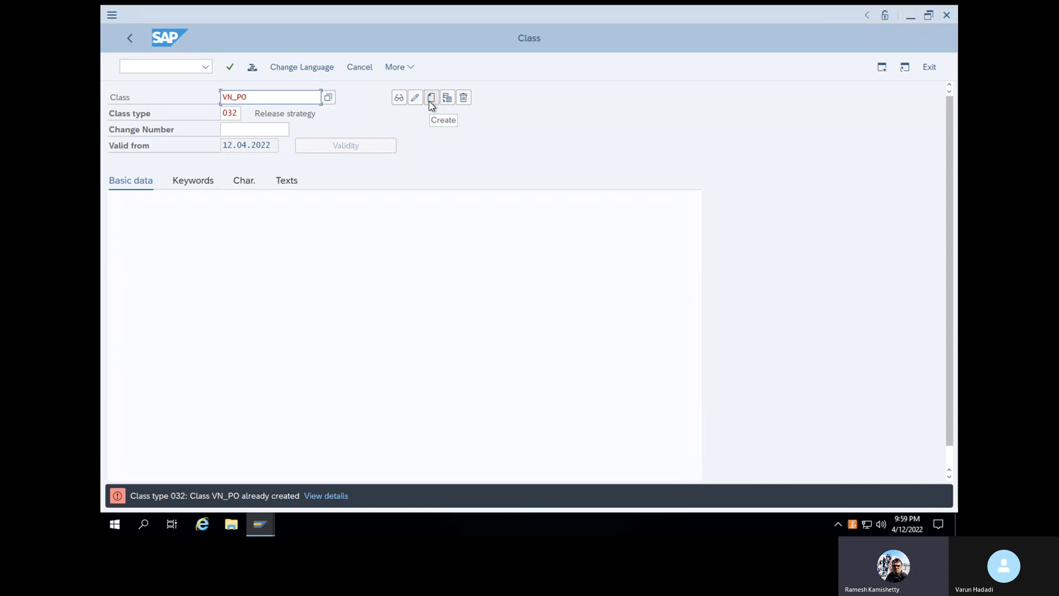
{"action": "left_click", "coordinate": [274, 92]}
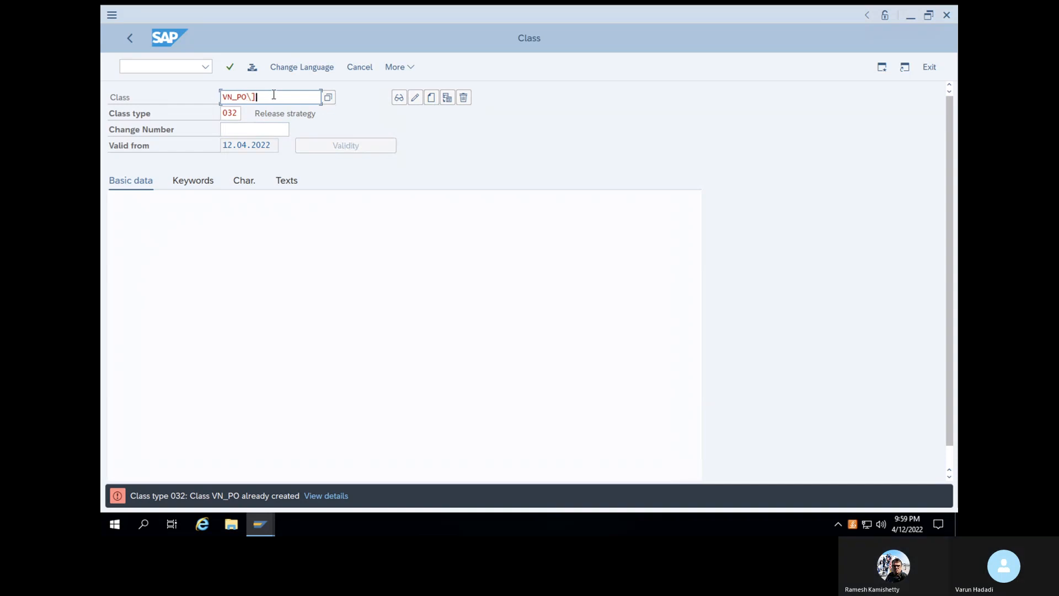
{"action": "key", "text": "BackSpace"}
{"action": "type", "text": "R"}
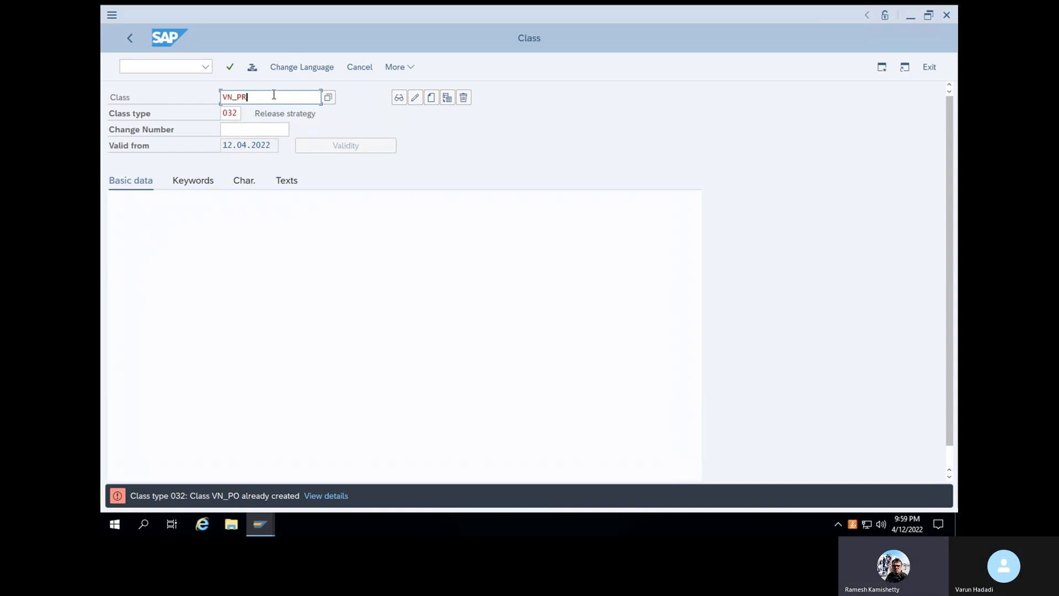
- Start creating class VN_PR of type 032 and describe it with the owner's first name followed by "release class"
{"action": "left_click", "coordinate": [432, 101]}
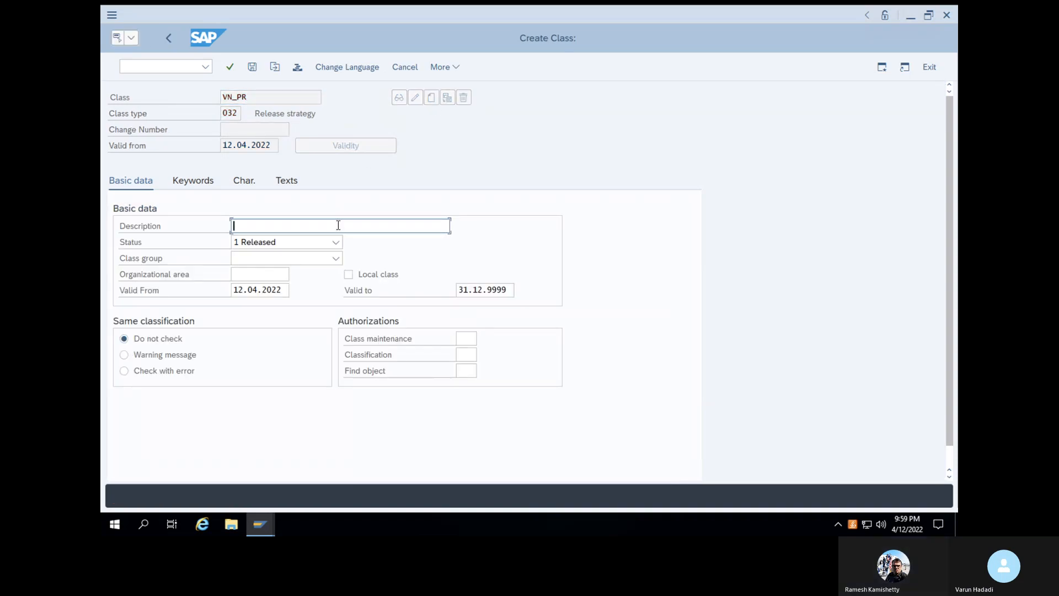
{"action": "type", "text": "Varun"}
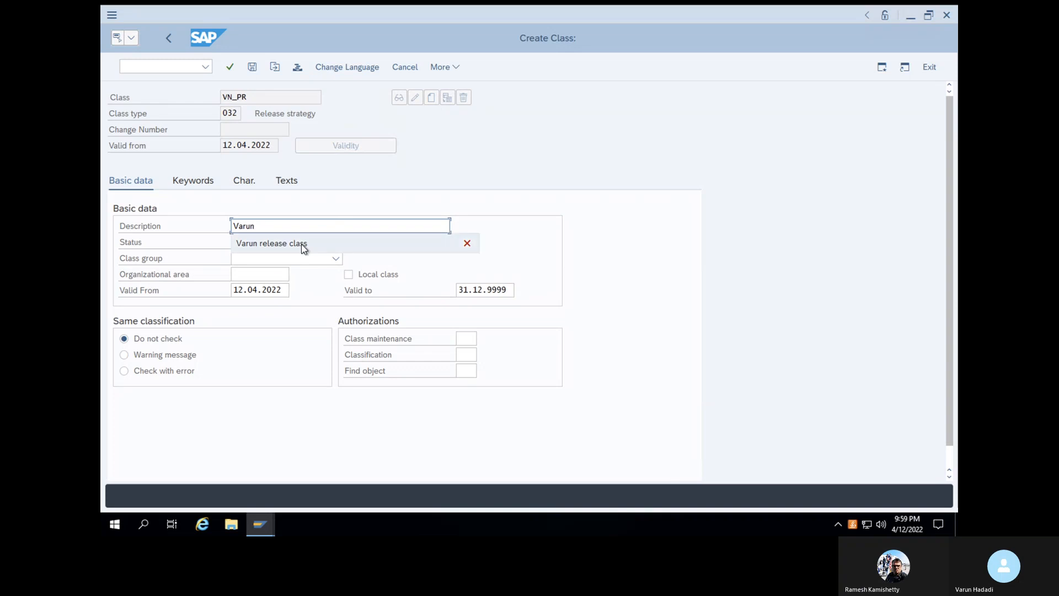
{"action": "left_click", "coordinate": [322, 243]}
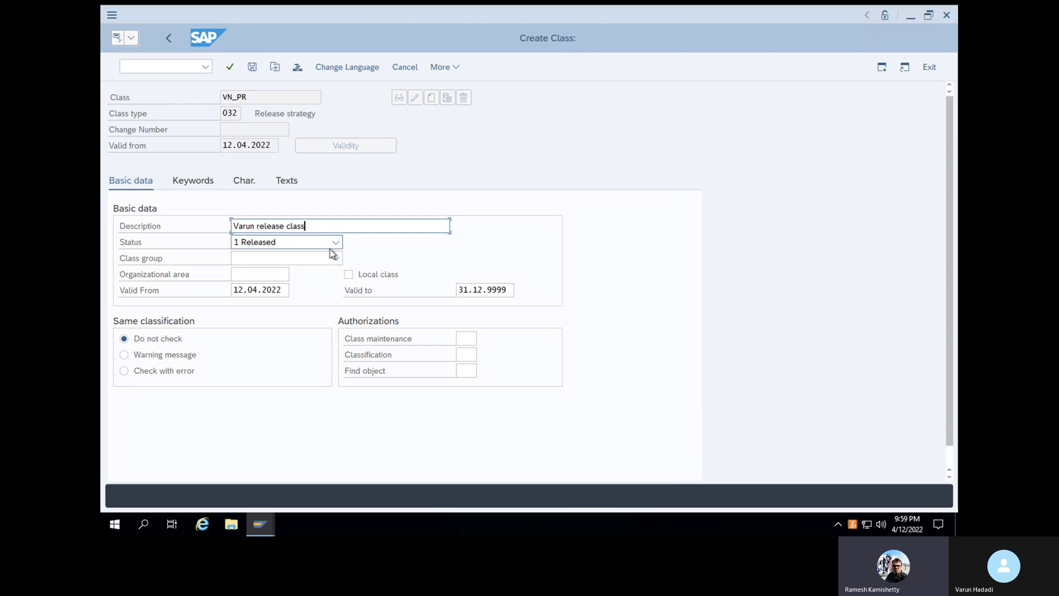
- Assign the characteristic VN_PR to the new class and save the class
{"action": "left_click", "coordinate": [238, 184]}
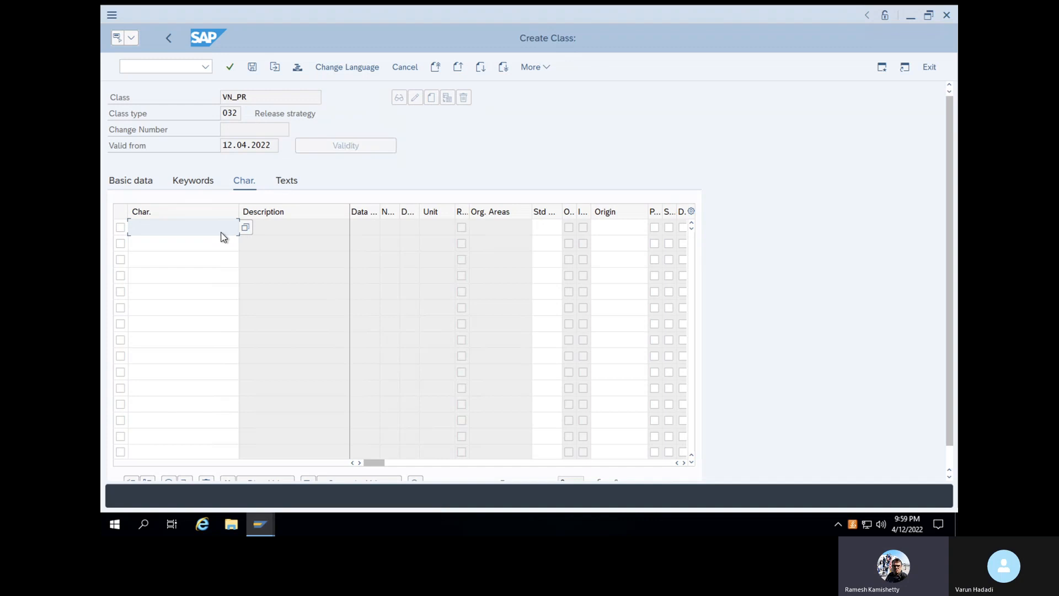
{"action": "left_click", "coordinate": [217, 230]}
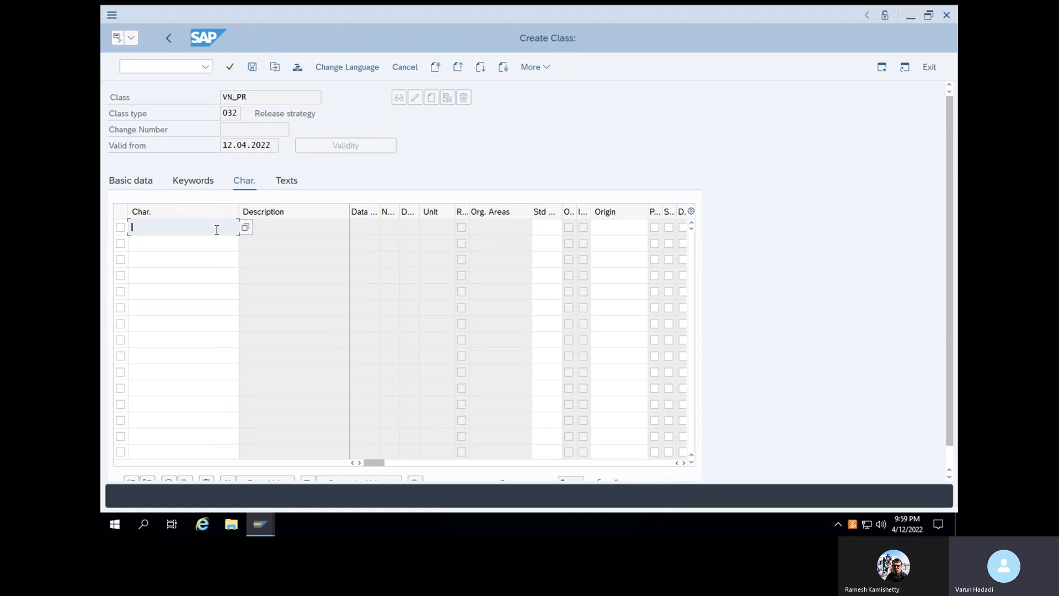
{"action": "type", "text": "V"}
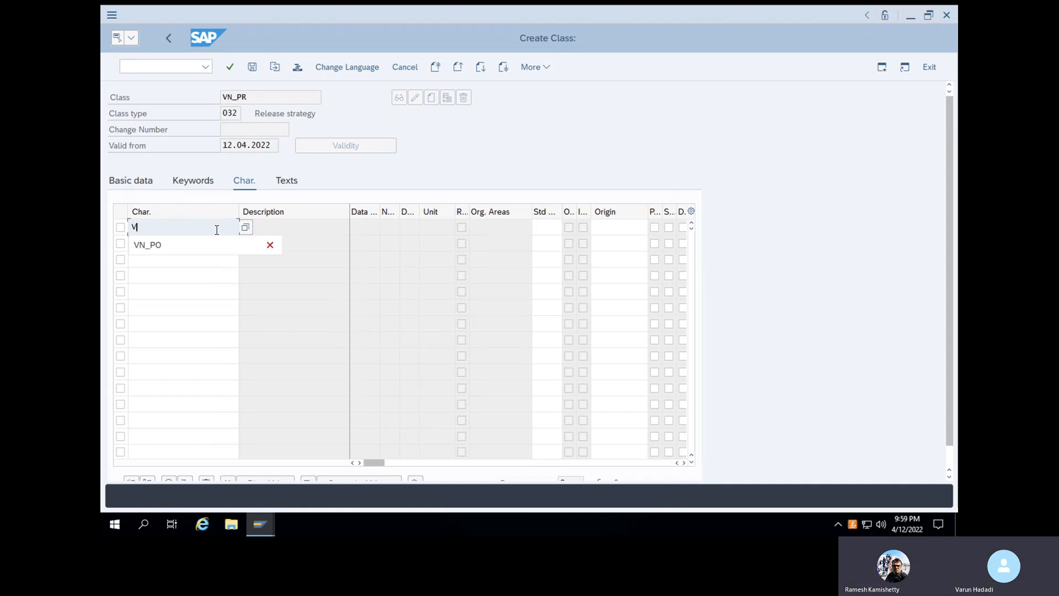
{"action": "type", "text": "N"}
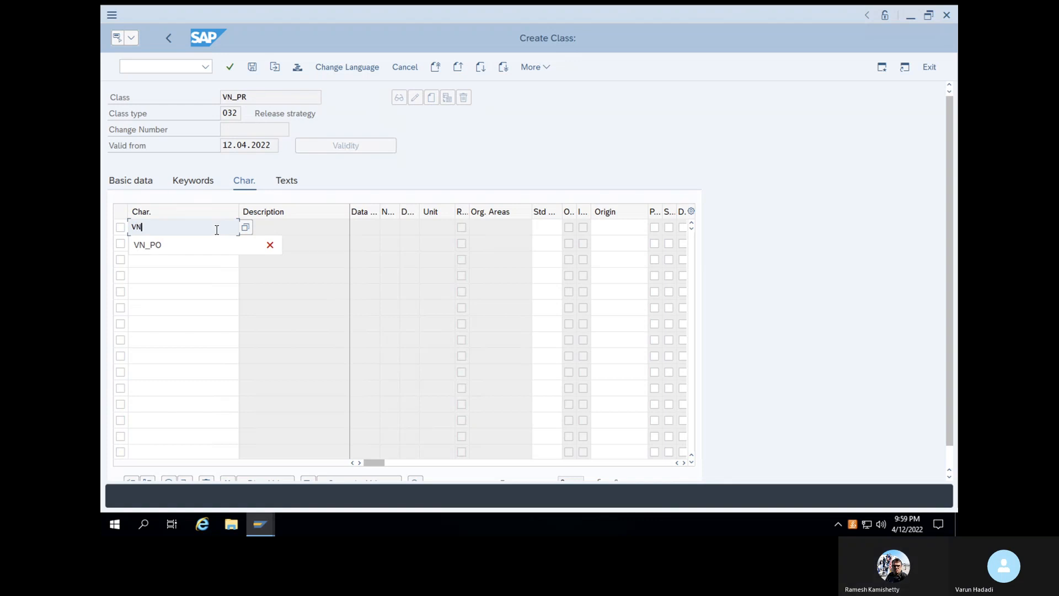
{"action": "type", "text": "_PR"}
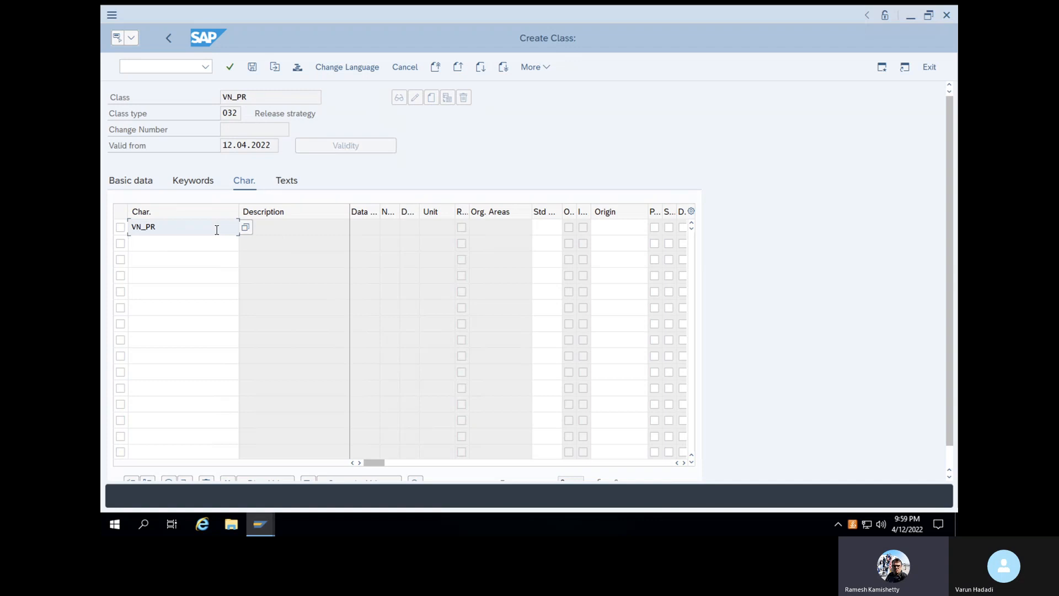
{"action": "key", "text": "Return"}
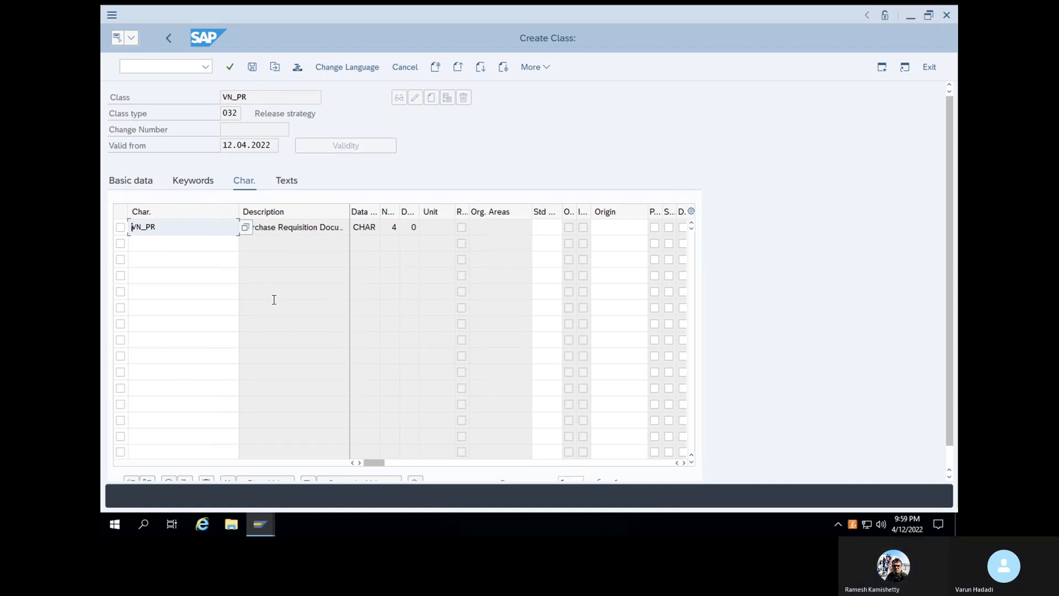
{"action": "left_click", "coordinate": [252, 68]}
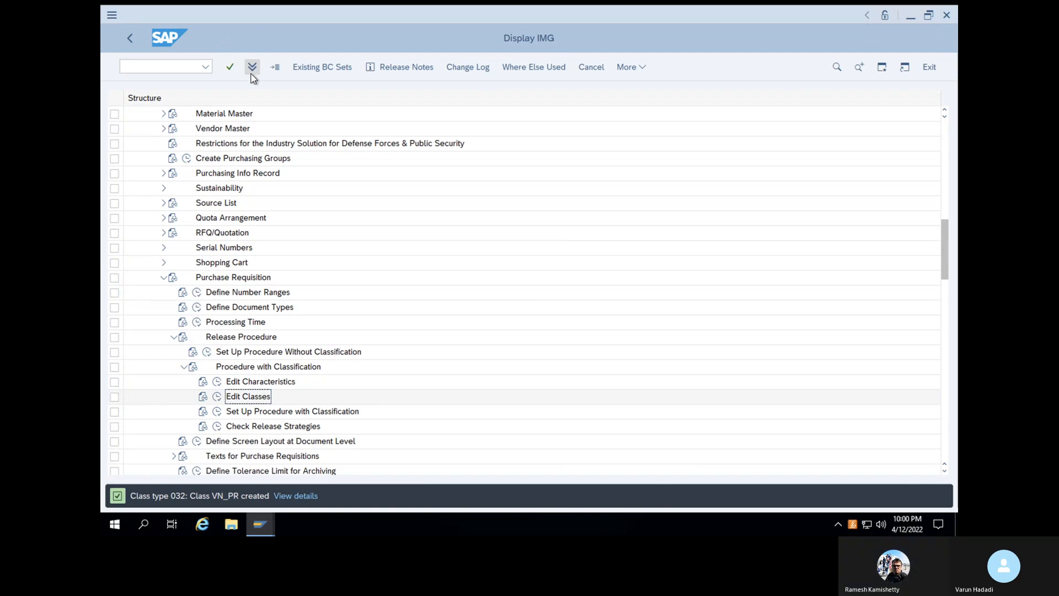
- Open Release Groups from Set Up Procedure with Classification and delete all listed groups, from 01 to GS
{"action": "left_click", "coordinate": [216, 413]}
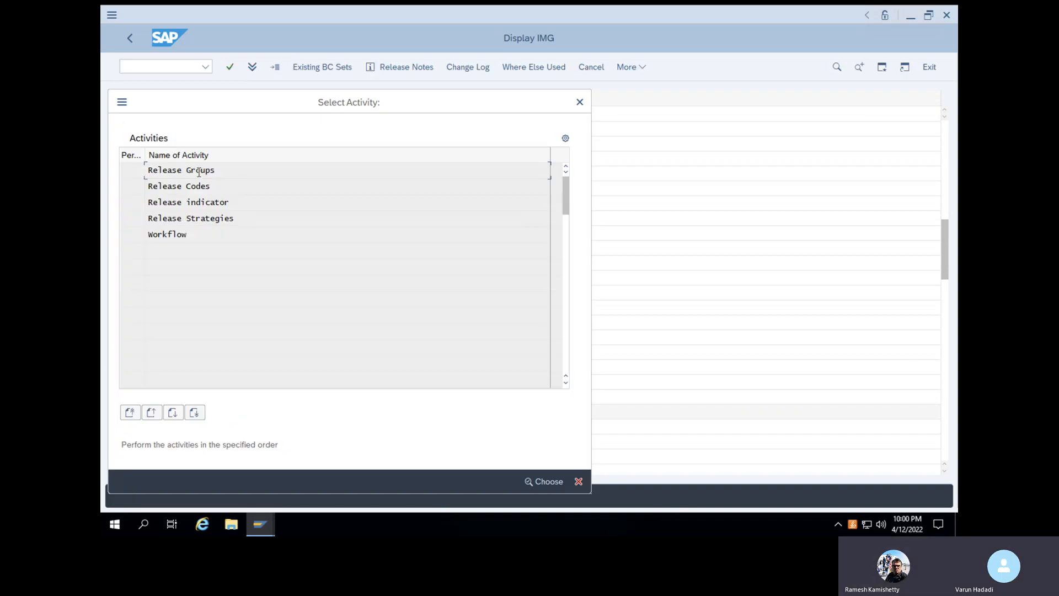
{"action": "double_click", "coordinate": [199, 172]}
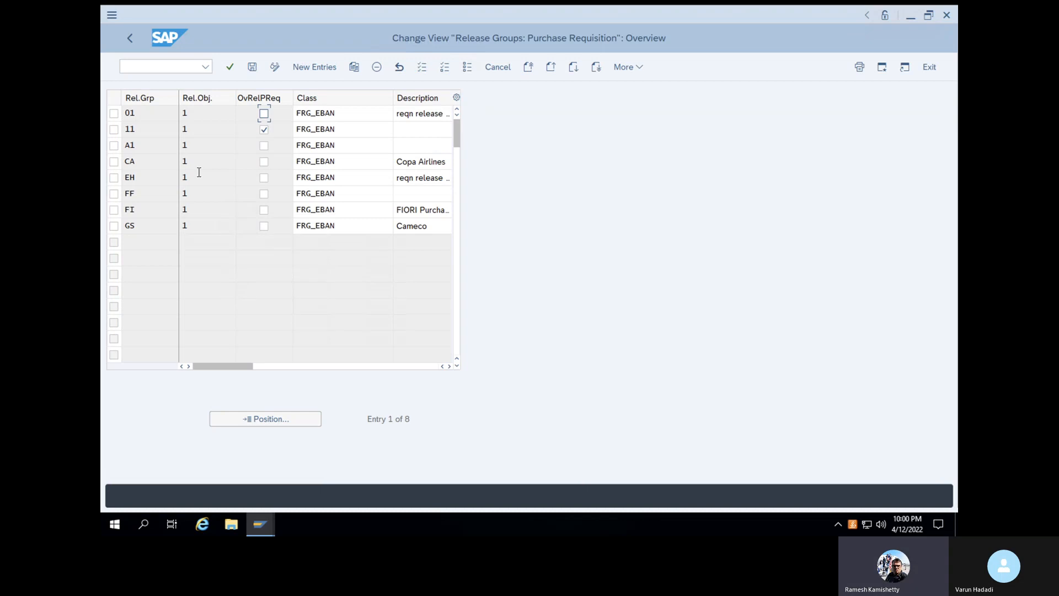
{"action": "left_click", "coordinate": [114, 113]}
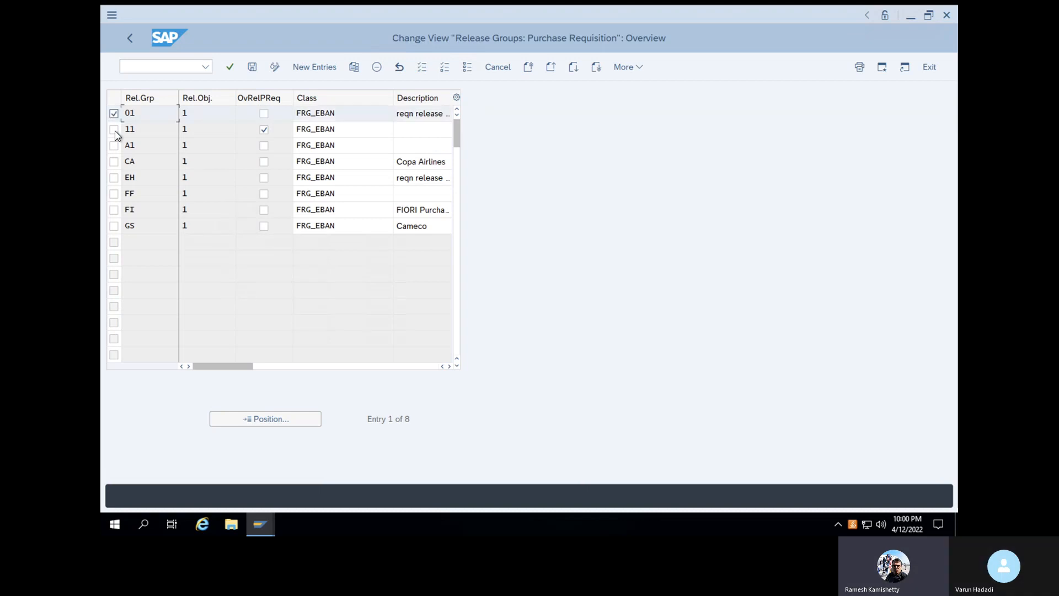
{"action": "left_click", "coordinate": [114, 129]}
{"action": "left_click", "coordinate": [114, 145]}
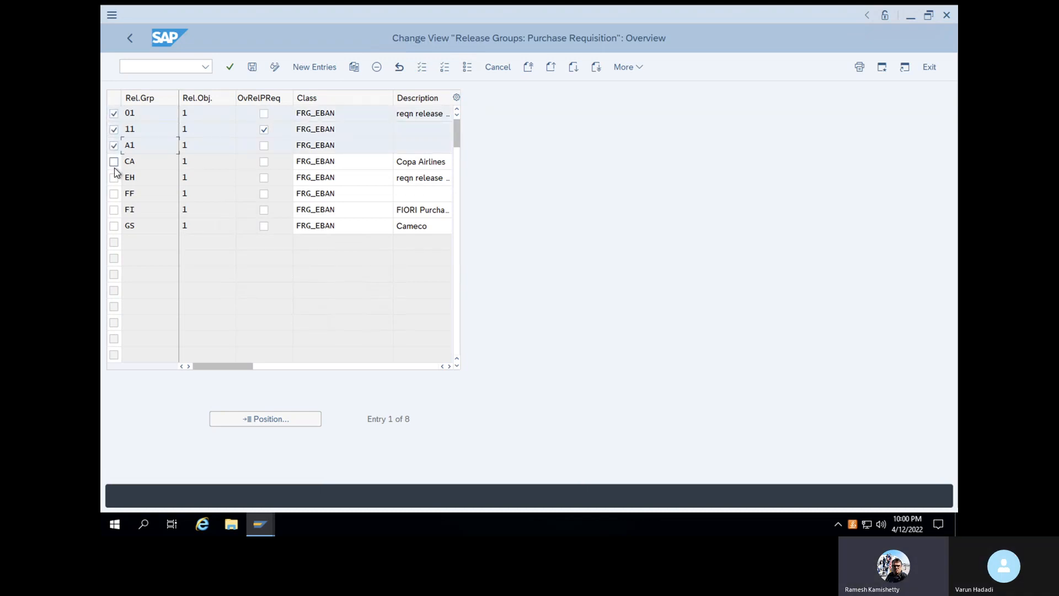
{"action": "left_click", "coordinate": [114, 161]}
{"action": "left_click", "coordinate": [113, 194]}
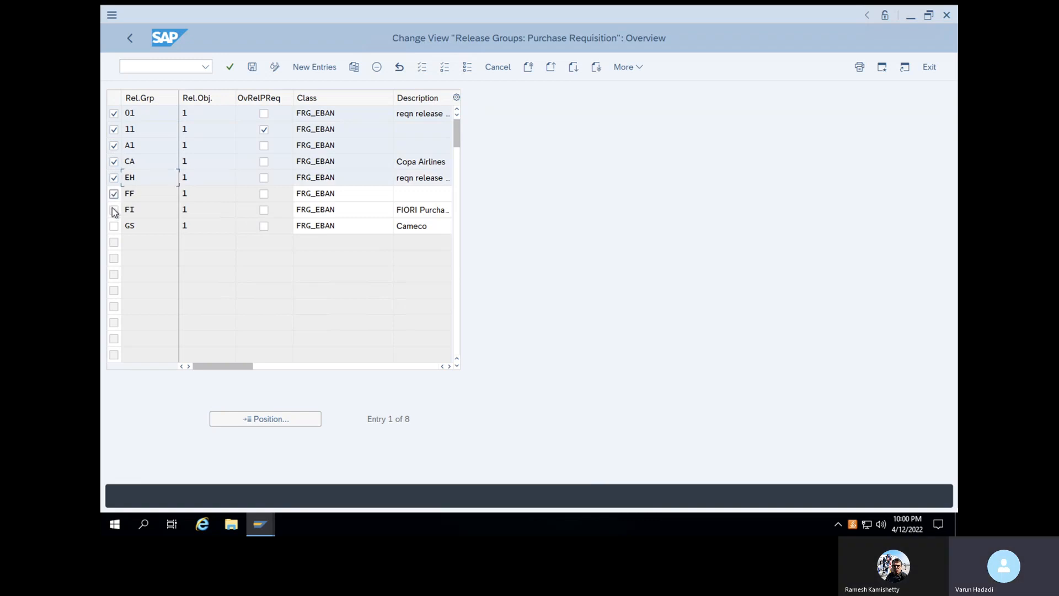
{"action": "left_click", "coordinate": [113, 210]}
{"action": "left_click", "coordinate": [113, 226]}
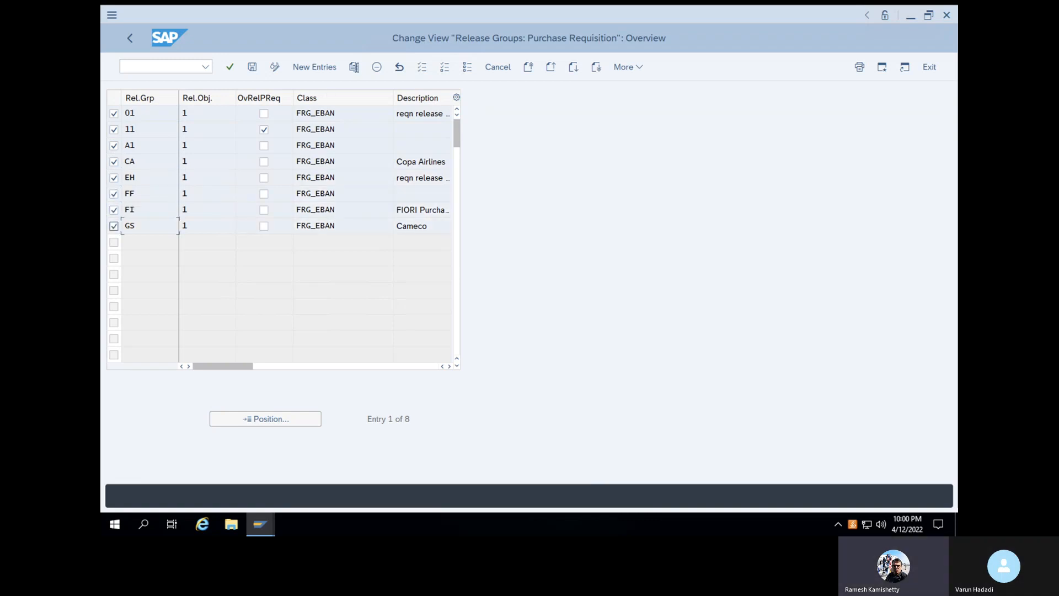
{"action": "left_click", "coordinate": [375, 68]}
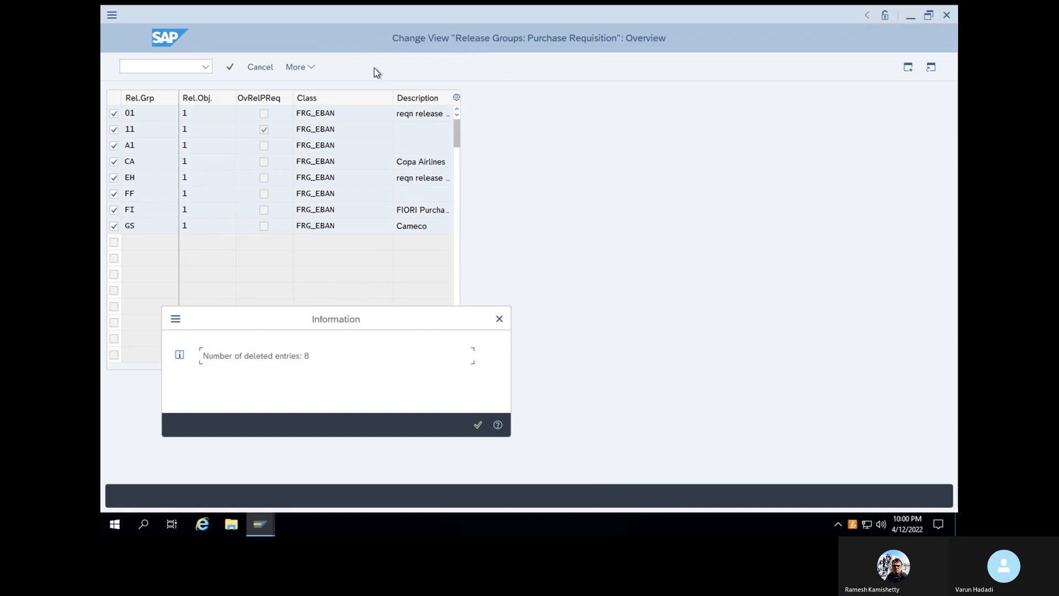
{"action": "left_click", "coordinate": [477, 423]}
- Open a new entries list for release groups and save the deletion with the customizing request
{"action": "left_click", "coordinate": [317, 69]}
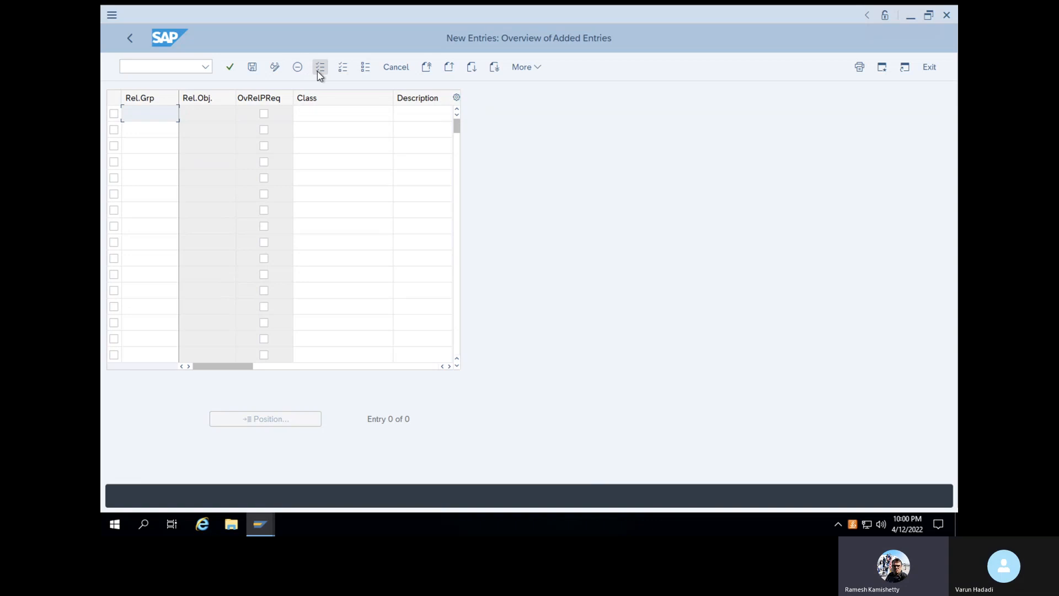
{"action": "left_click", "coordinate": [252, 67]}
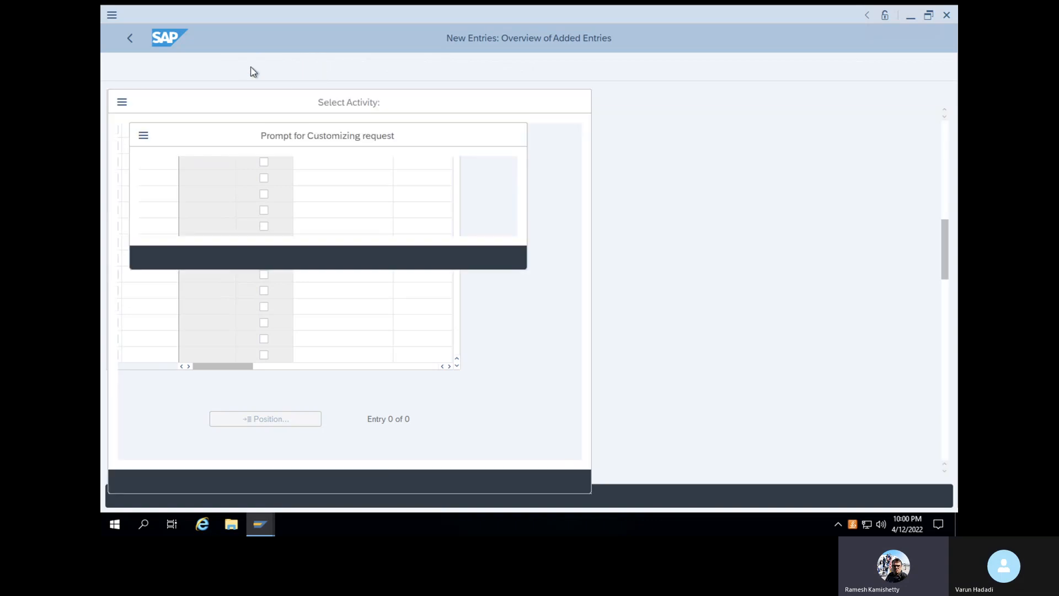
{"action": "left_click", "coordinate": [368, 257]}
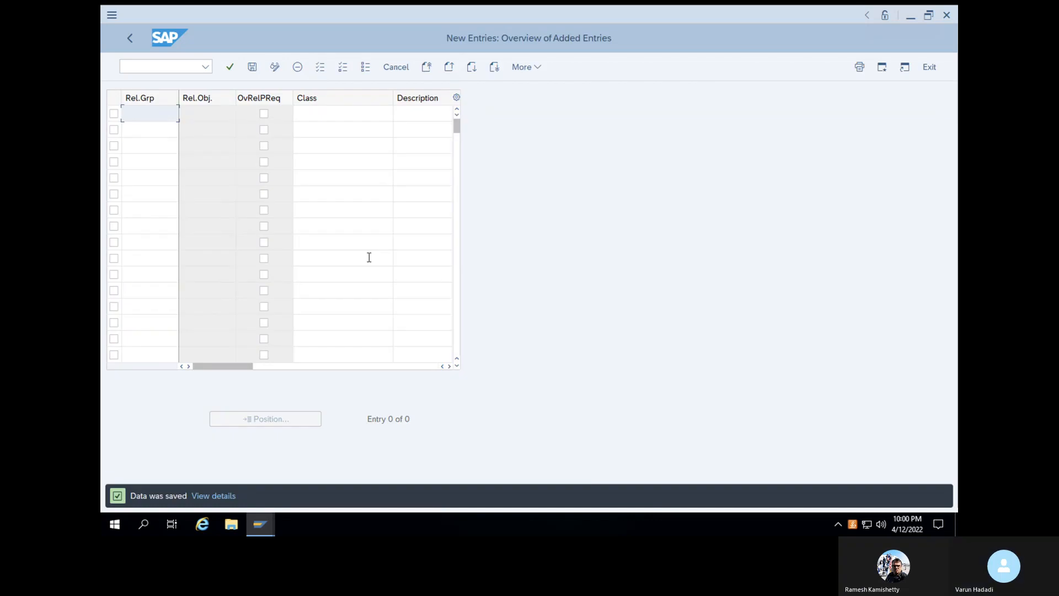
- Try to add release group VN with class VN_PR and a description of the owner's first name followed by "release"
{"action": "left_click", "coordinate": [165, 114]}
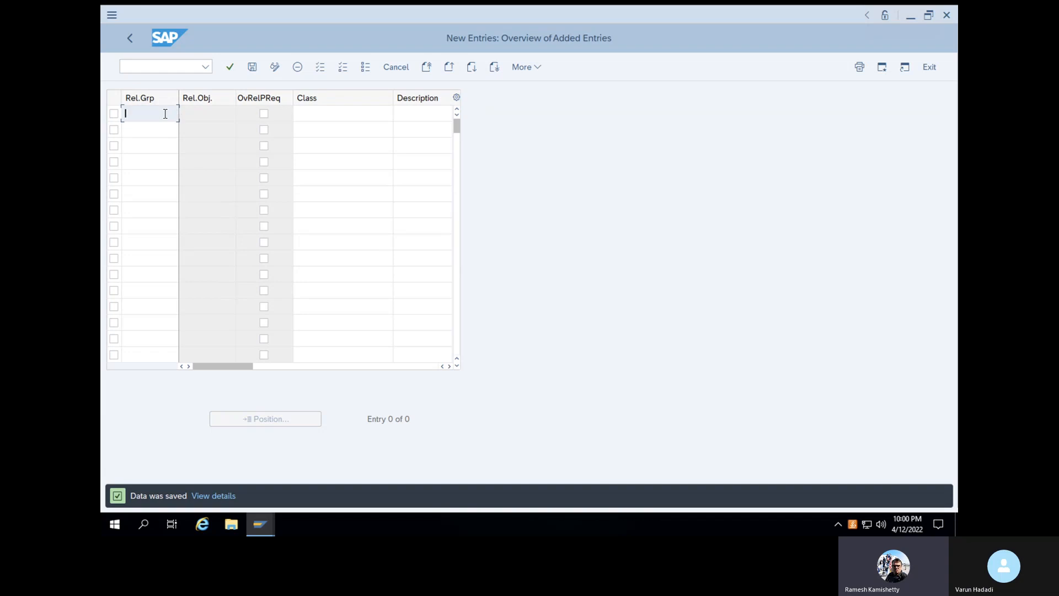
{"action": "type", "text": "VN"}
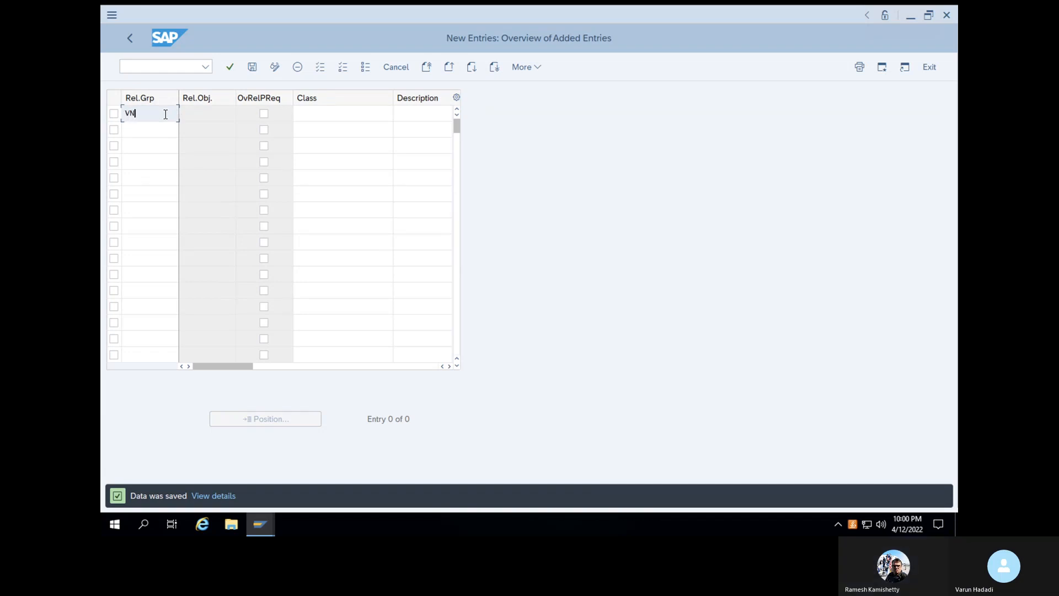
{"action": "left_click", "coordinate": [327, 114]}
{"action": "type", "text": "VN_PR"}
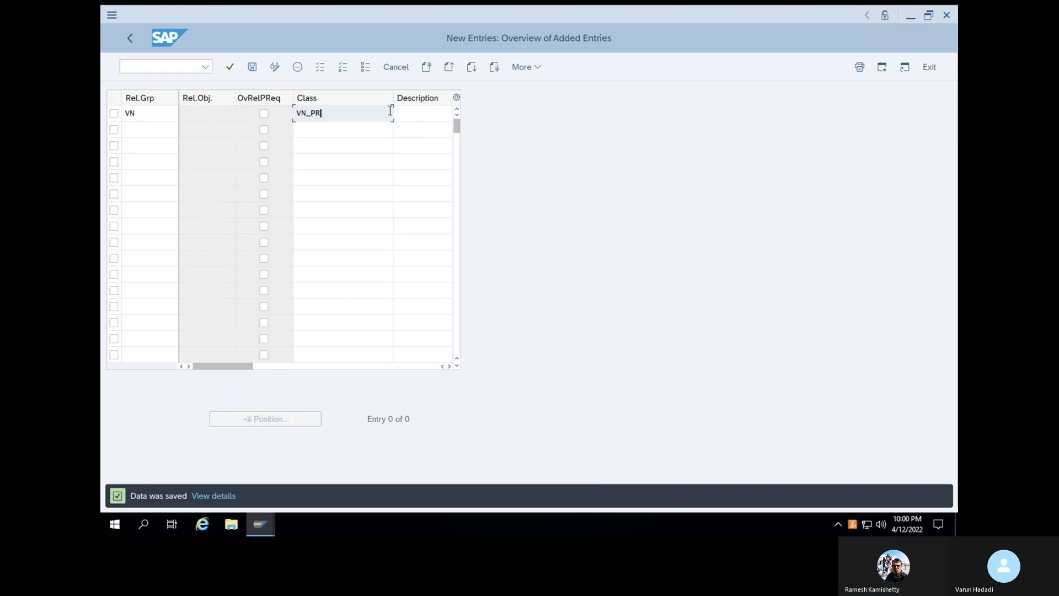
{"action": "left_click", "coordinate": [413, 112]}
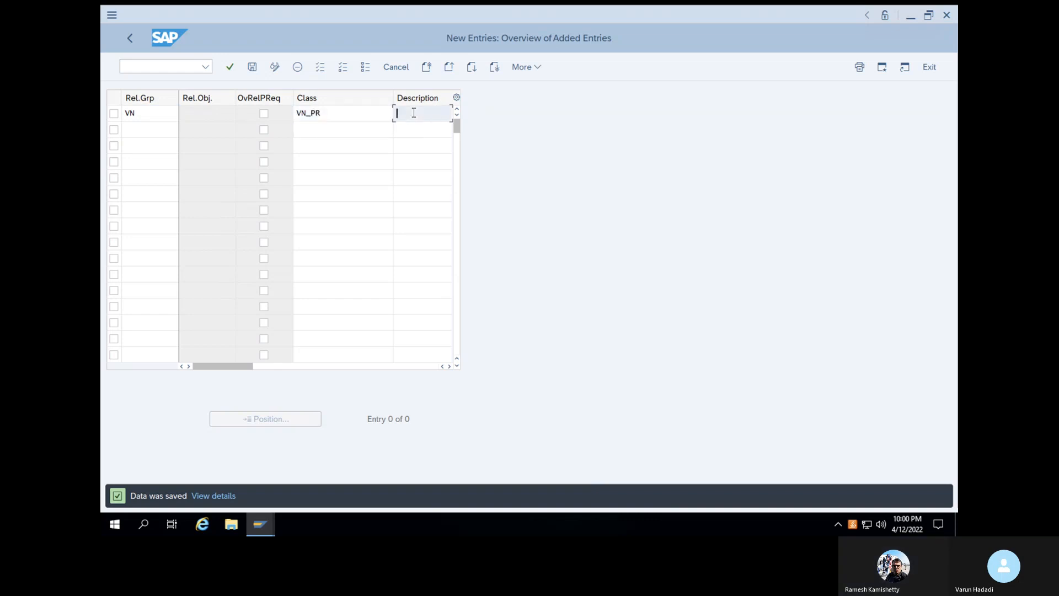
{"action": "type", "text": "Varun"}
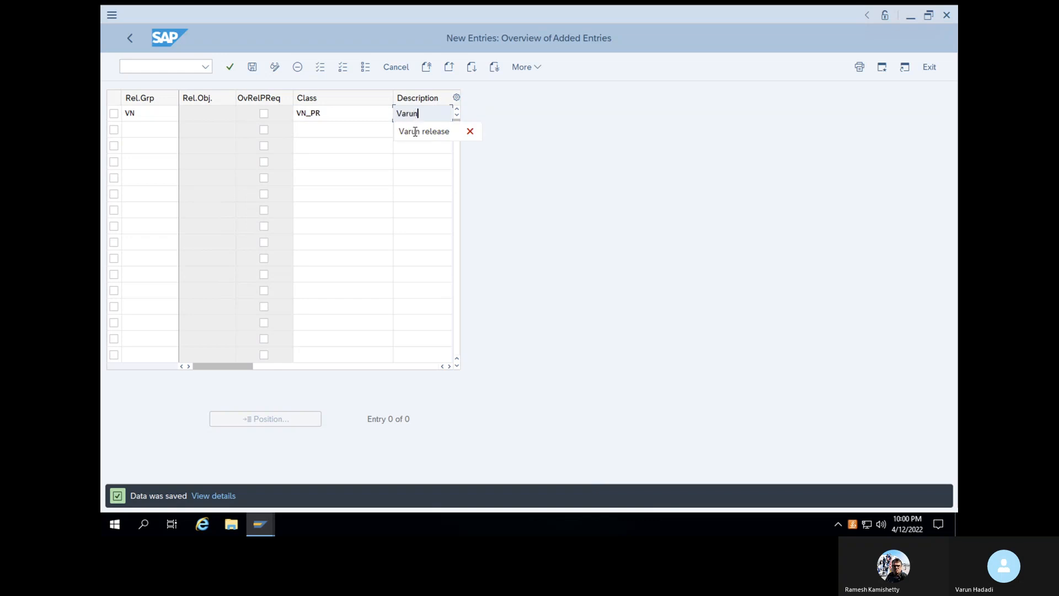
{"action": "left_click", "coordinate": [416, 131]}
{"action": "key", "text": "Return"}
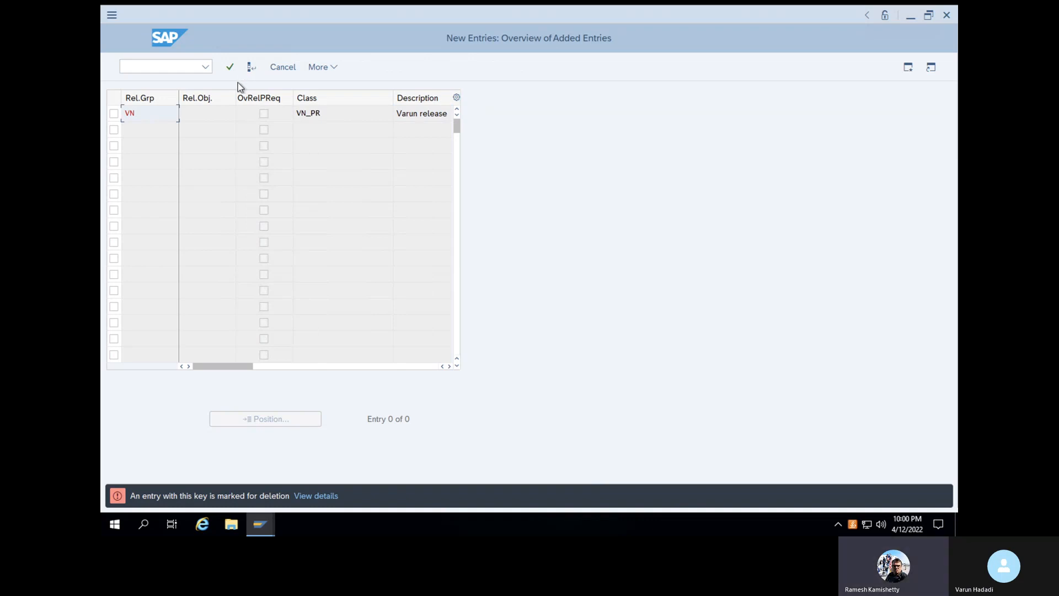
{"action": "left_click", "coordinate": [159, 115]}
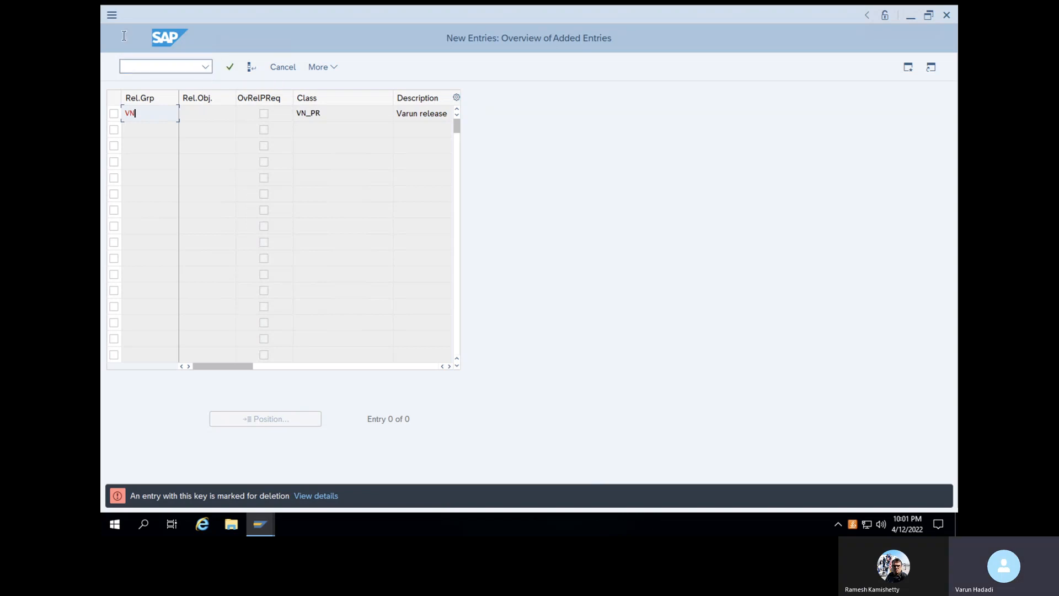
- Abandon the new entries with /n and reopen the SAP Reference IMG through transaction spro
{"action": "left_click", "coordinate": [147, 65]}
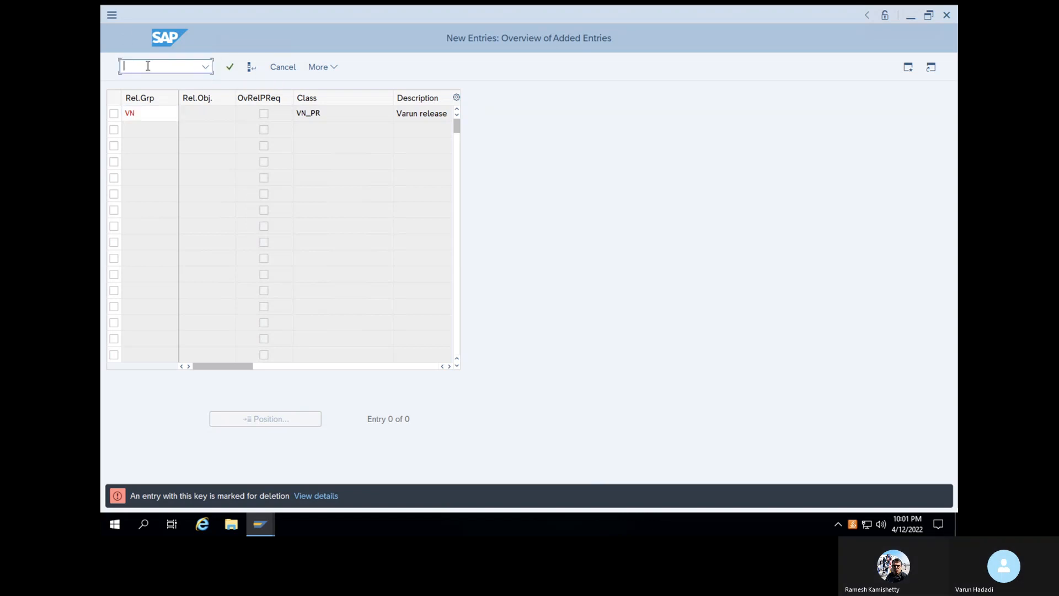
{"action": "type", "text": "/n"}
{"action": "key", "text": "Return"}
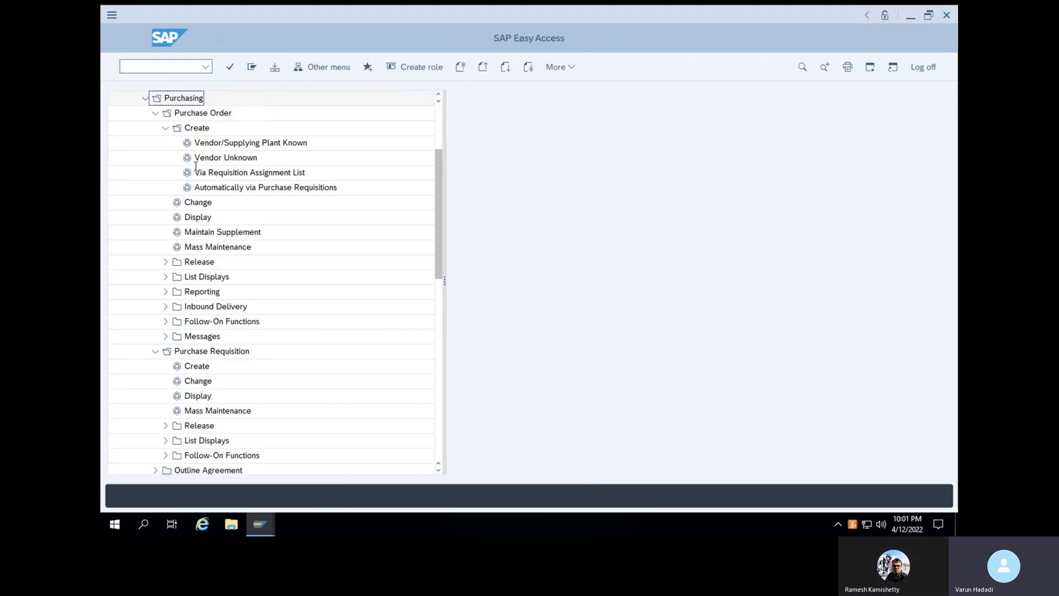
{"action": "left_click", "coordinate": [167, 66]}
{"action": "type", "text": "spro"}
{"action": "key", "text": "Return"}
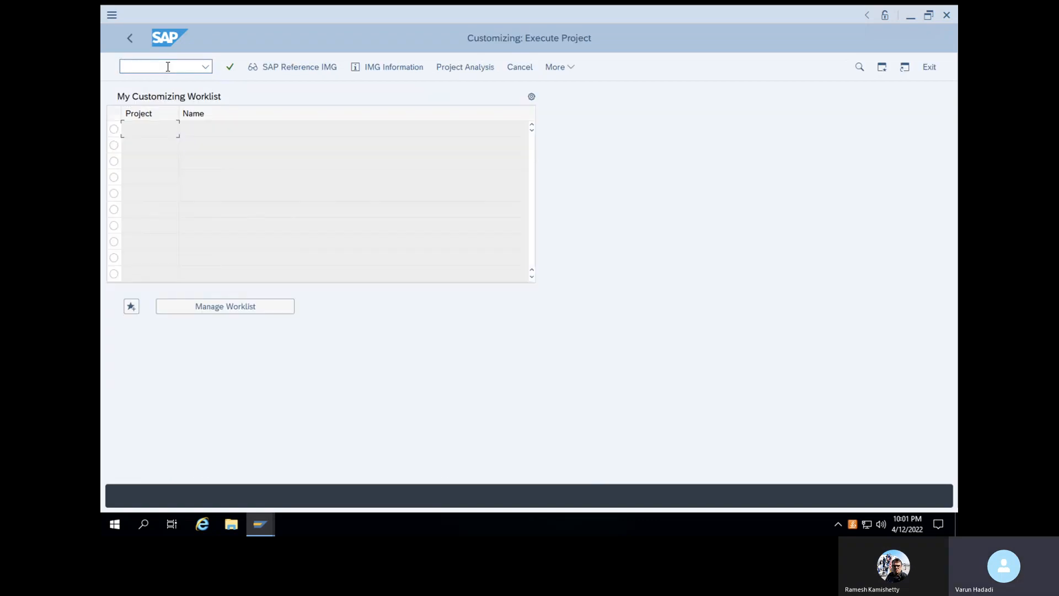
{"action": "left_click", "coordinate": [262, 66]}
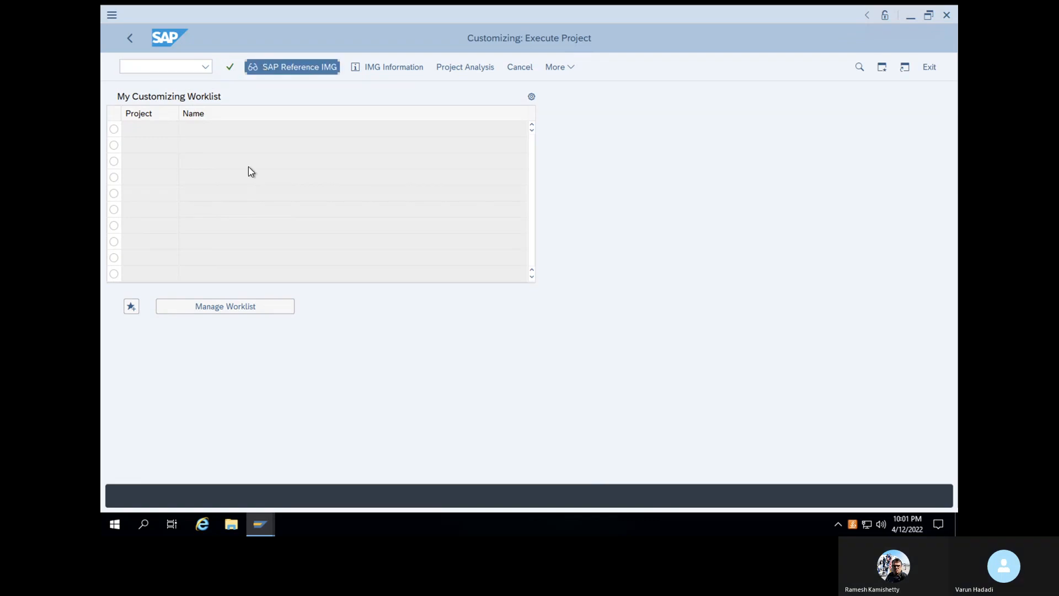
- Expand the IMG through Materials Management, Purchasing, Purchase Requisition and Release Procedure down to Procedure with Classification
{"action": "scroll", "coordinate": [207, 332], "scroll_direction": "down", "scroll_amount": 1}
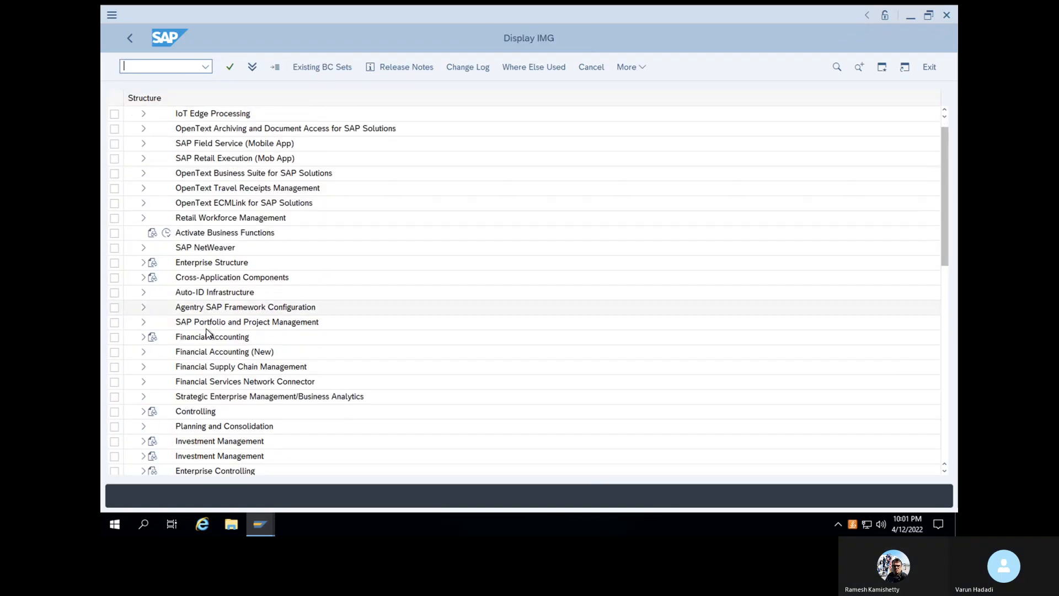
{"action": "scroll", "coordinate": [207, 332], "scroll_direction": "down", "scroll_amount": 2}
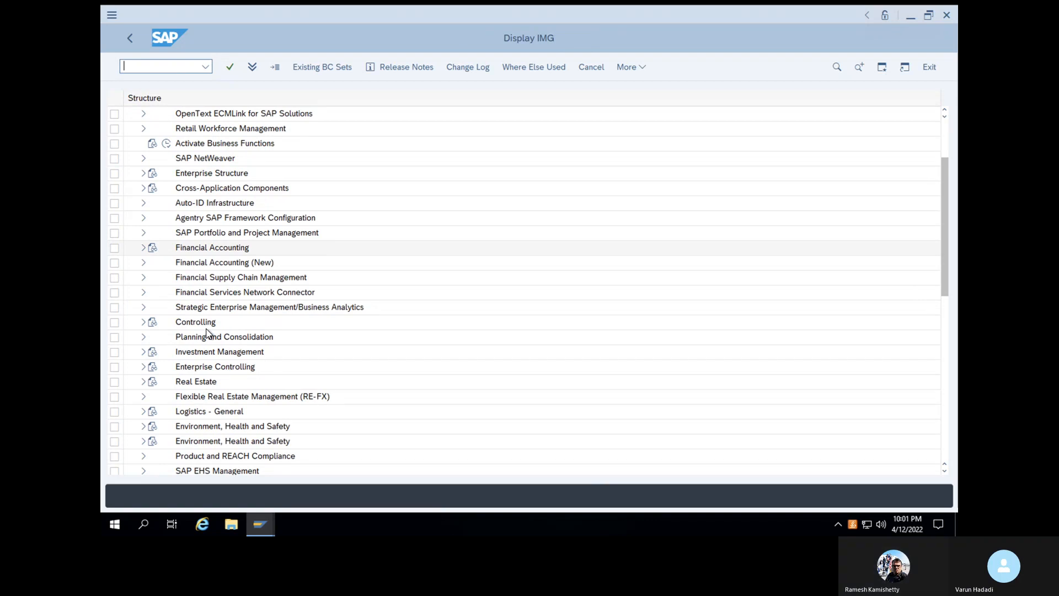
{"action": "scroll", "coordinate": [207, 332], "scroll_direction": "down", "scroll_amount": 4}
{"action": "scroll", "coordinate": [207, 332], "scroll_direction": "down", "scroll_amount": 5}
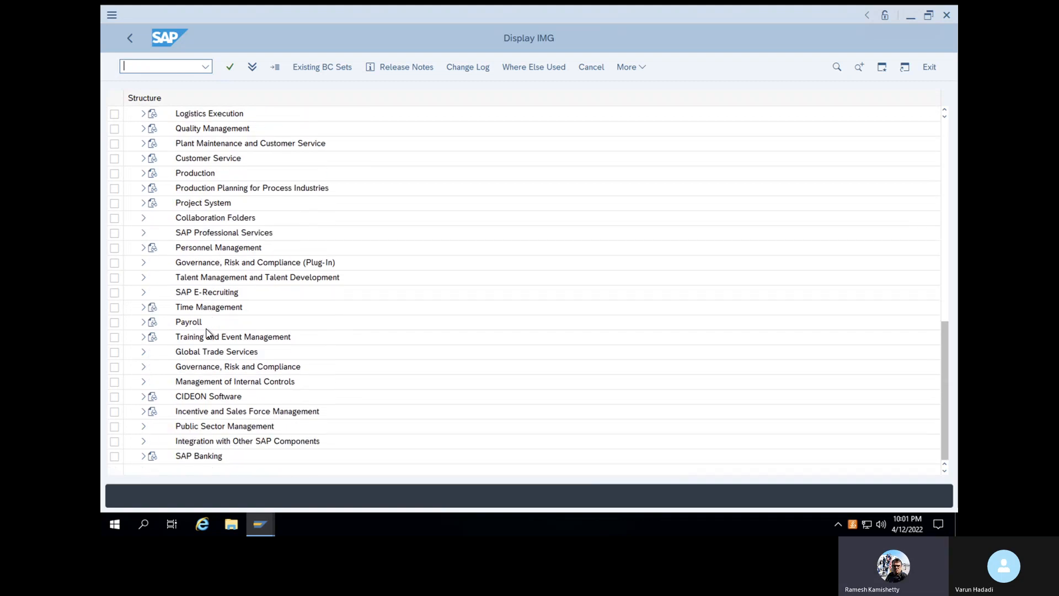
{"action": "scroll", "coordinate": [207, 332], "scroll_direction": "up", "scroll_amount": 2}
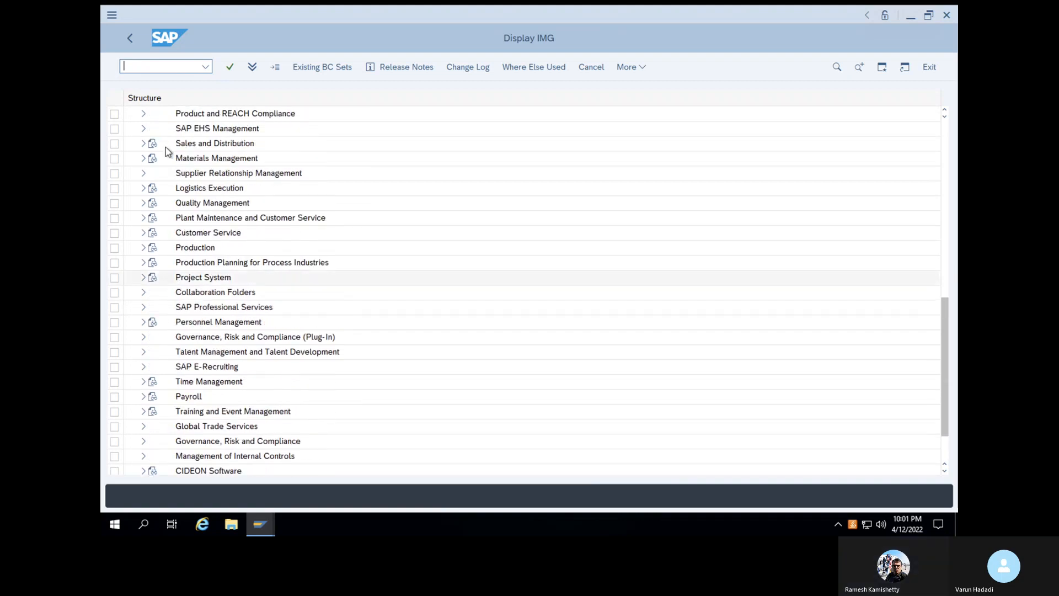
{"action": "left_click", "coordinate": [144, 159]}
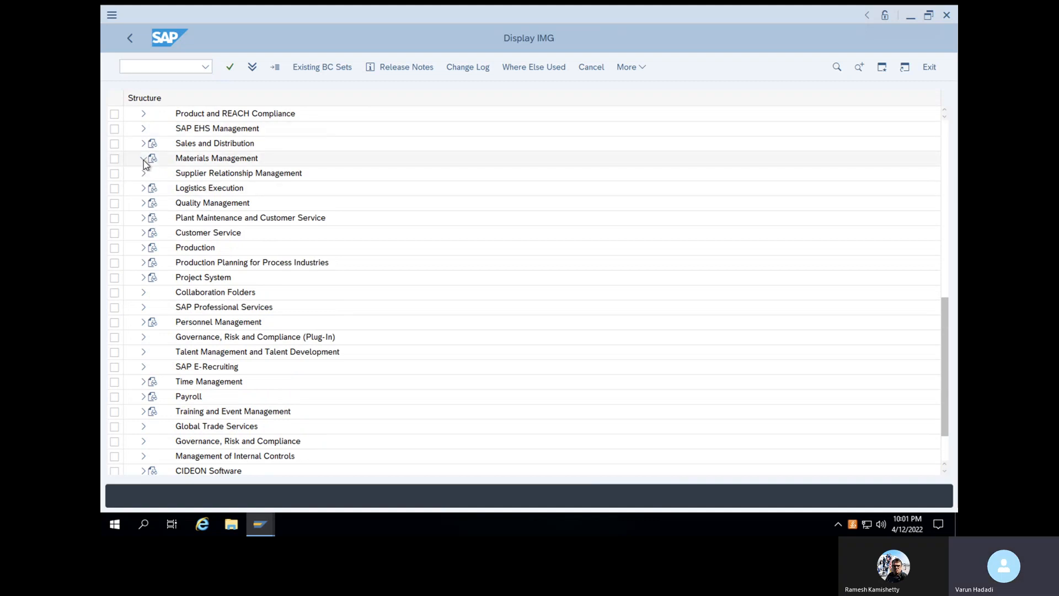
{"action": "left_click", "coordinate": [155, 204]}
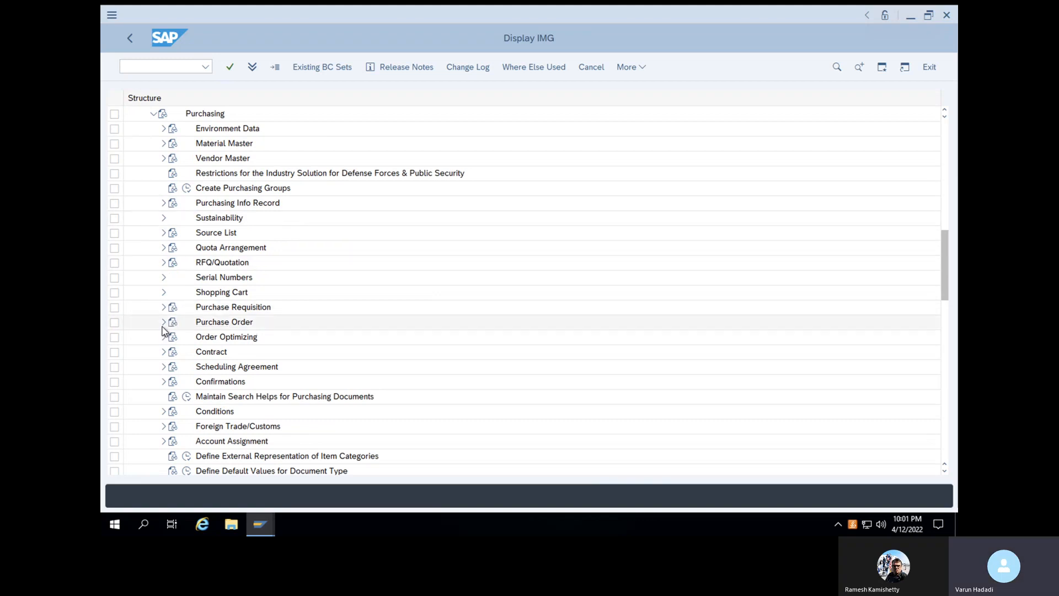
{"action": "left_click", "coordinate": [164, 308]}
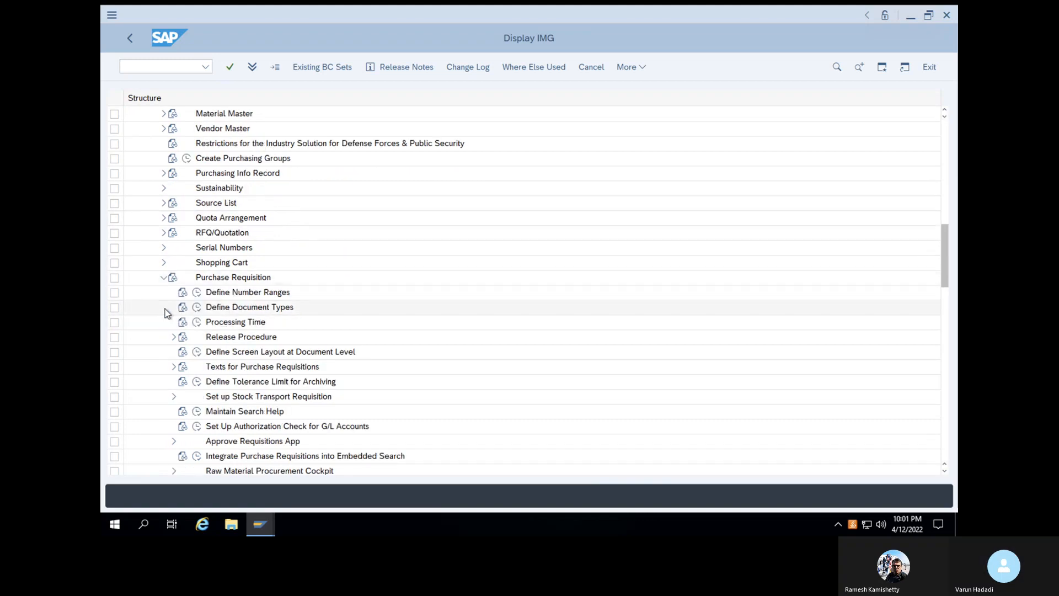
{"action": "left_click", "coordinate": [173, 338]}
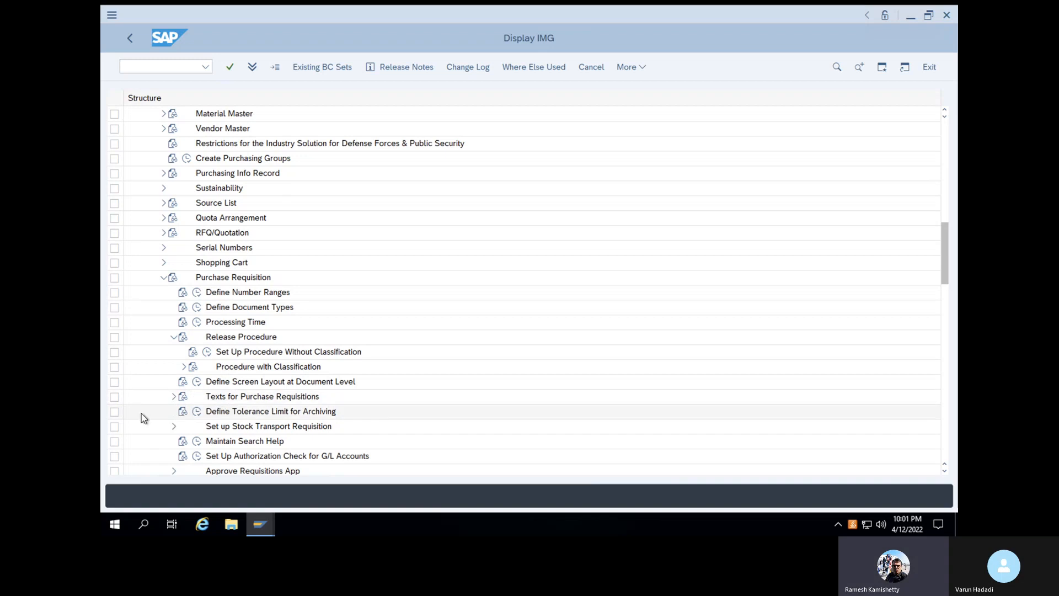
{"action": "left_click", "coordinate": [180, 367]}
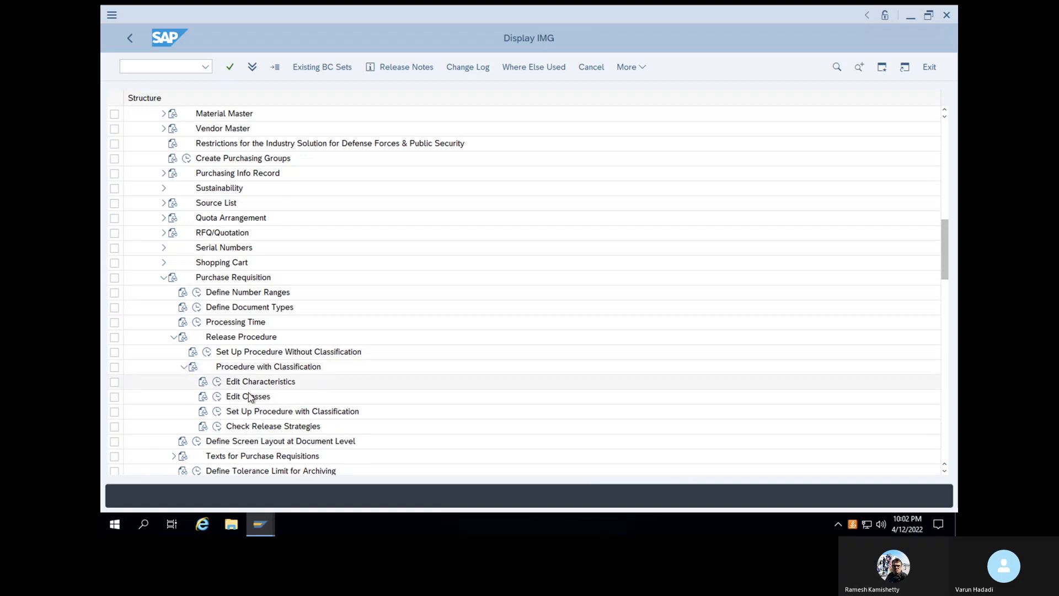
- Open class VN_PR of type 032 through Edit Classes, check its assigned characteristics and return to the IMG
{"action": "left_click", "coordinate": [217, 397]}
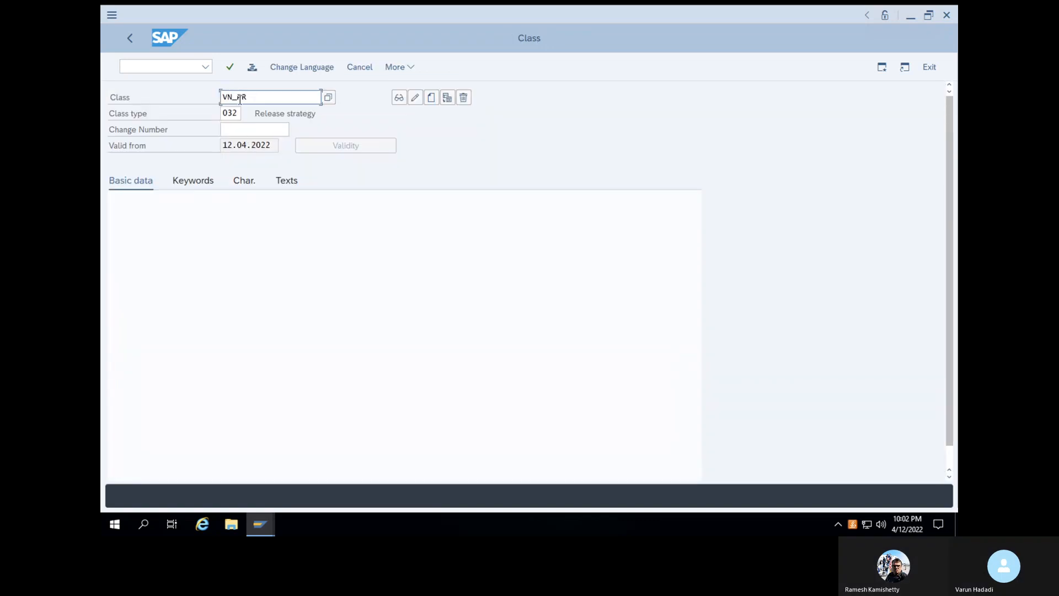
{"action": "left_click", "coordinate": [230, 66]}
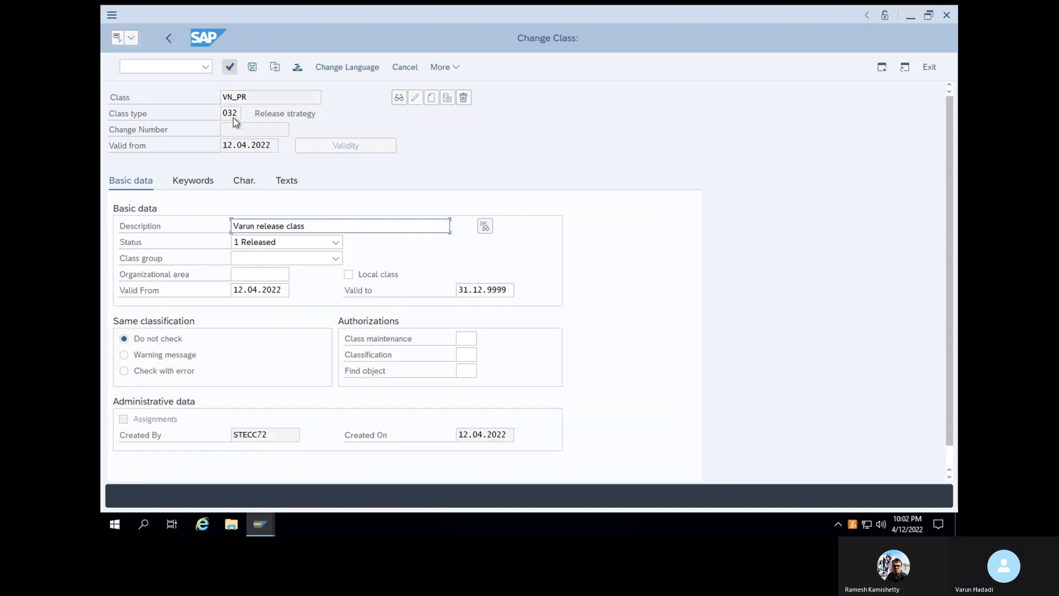
{"action": "left_click", "coordinate": [242, 183]}
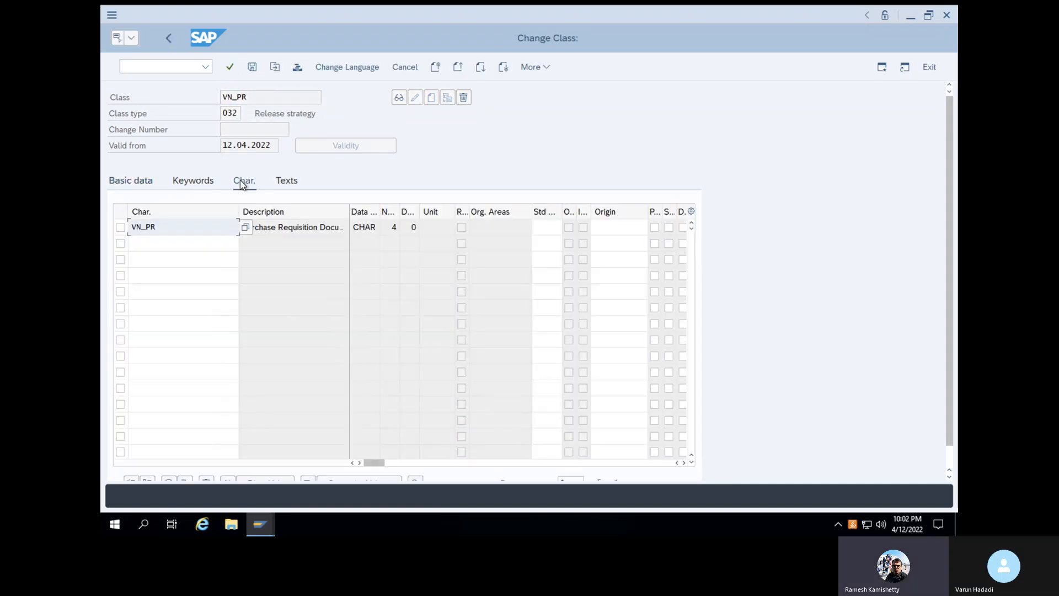
{"action": "left_click", "coordinate": [170, 40]}
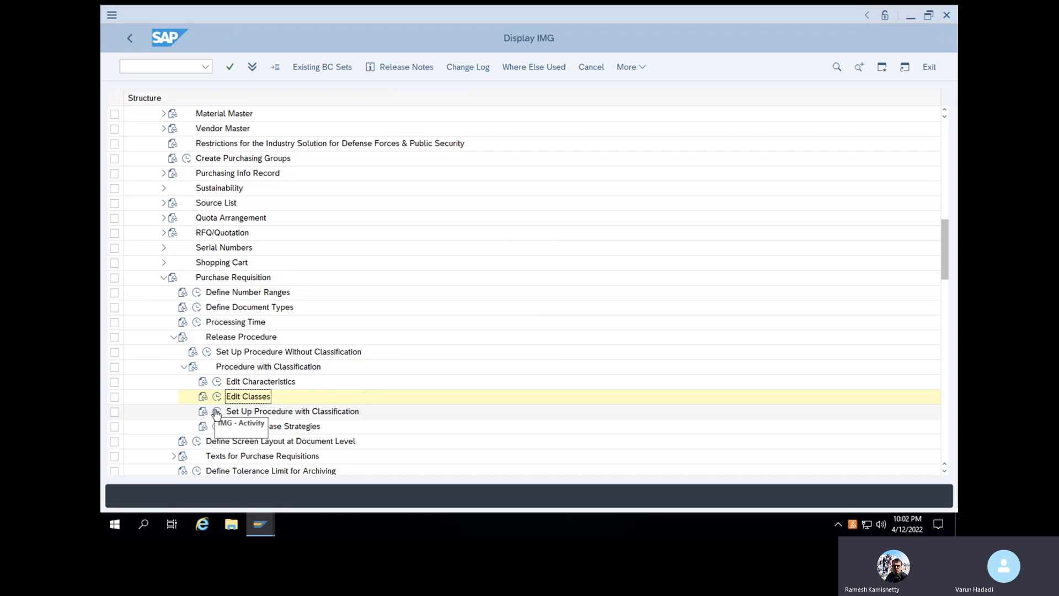
- Open Release Groups from Set Up Procedure with Classification and start a new entry with release group KP
{"action": "left_click", "coordinate": [217, 412]}
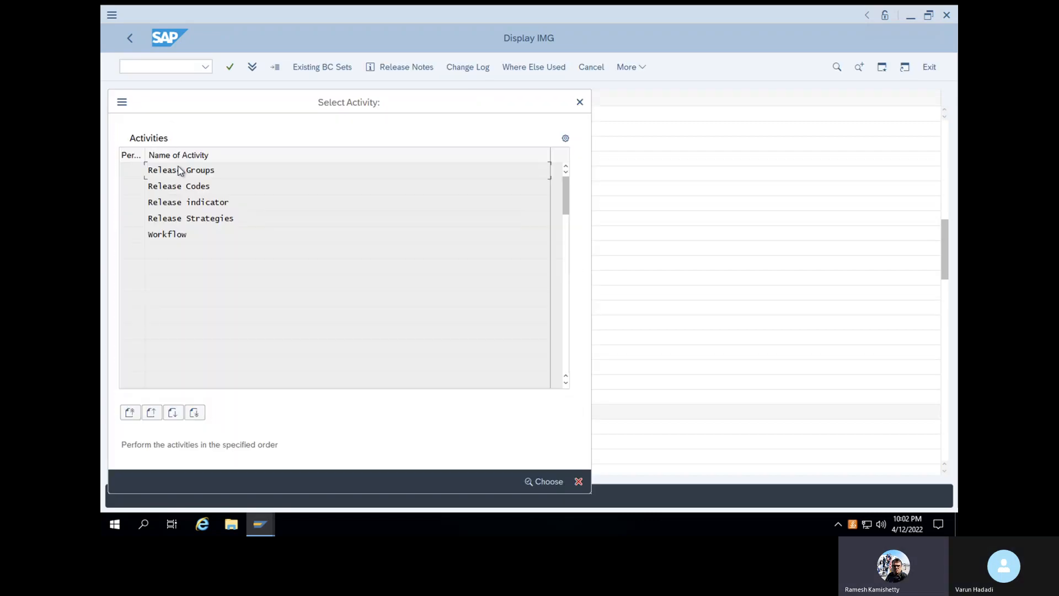
{"action": "double_click", "coordinate": [179, 170]}
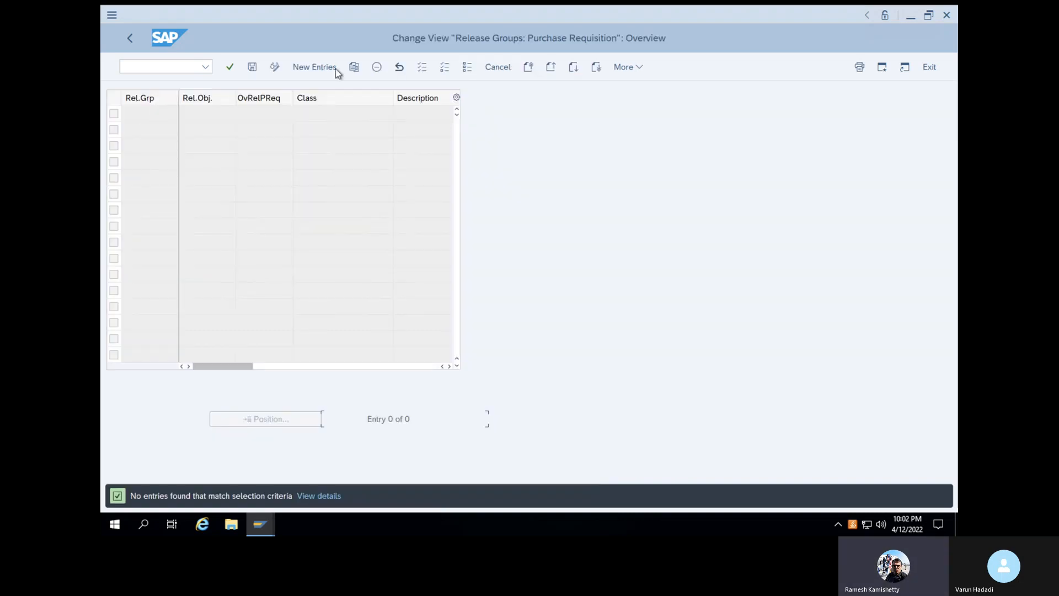
{"action": "left_click", "coordinate": [309, 68]}
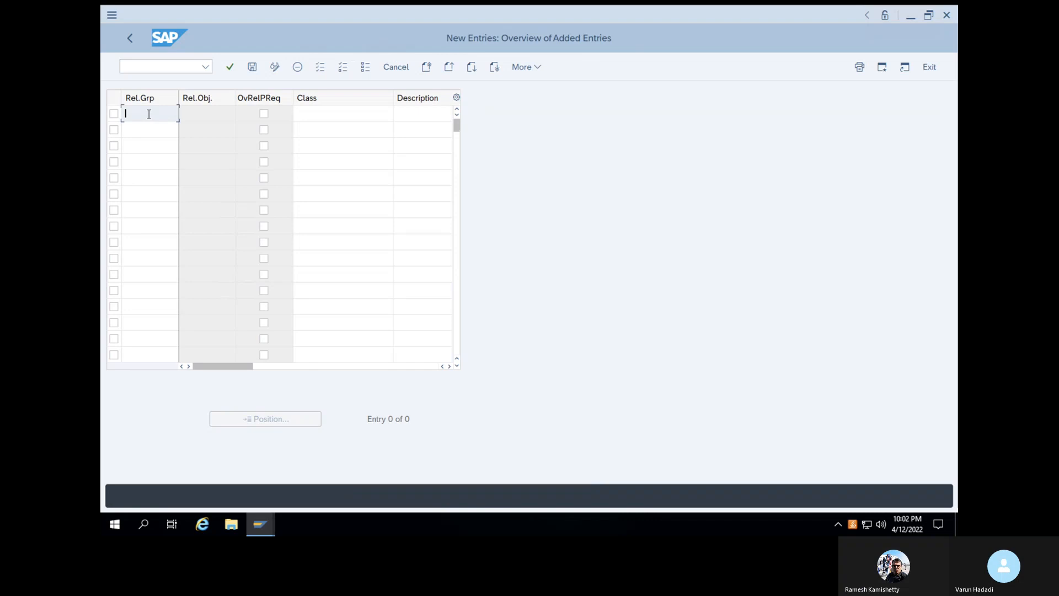
{"action": "type", "text": "V"}
{"action": "key", "text": "BackSpace"}
{"action": "type", "text": "KP"}
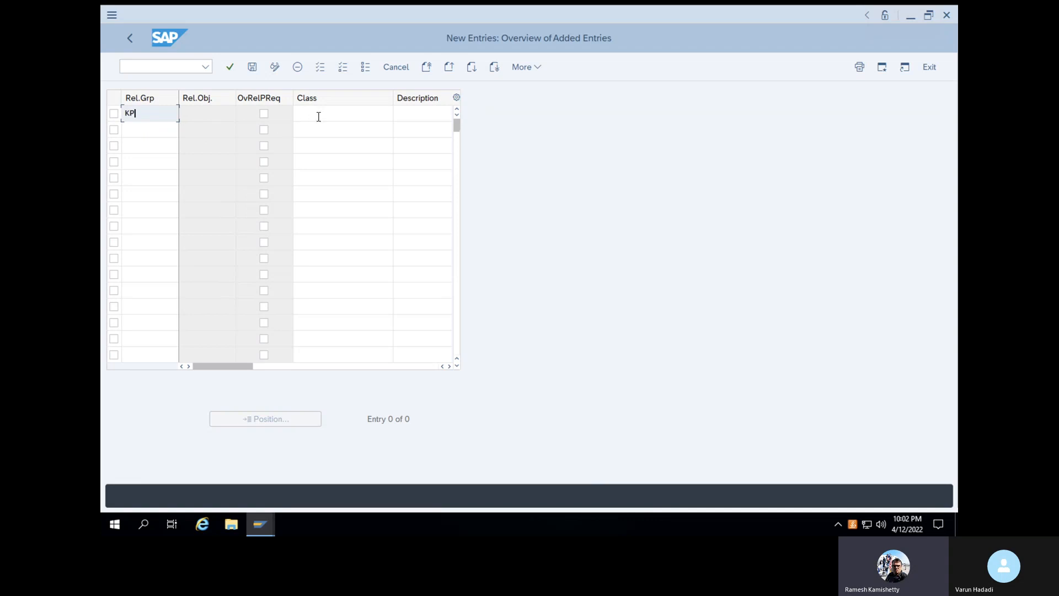
- Assign class VN_PR to release group KP and enter the owner's first name followed by "release" as its description
{"action": "left_click", "coordinate": [318, 116]}
{"action": "type", "text": "VN_P"}
{"action": "left_click", "coordinate": [376, 128]}
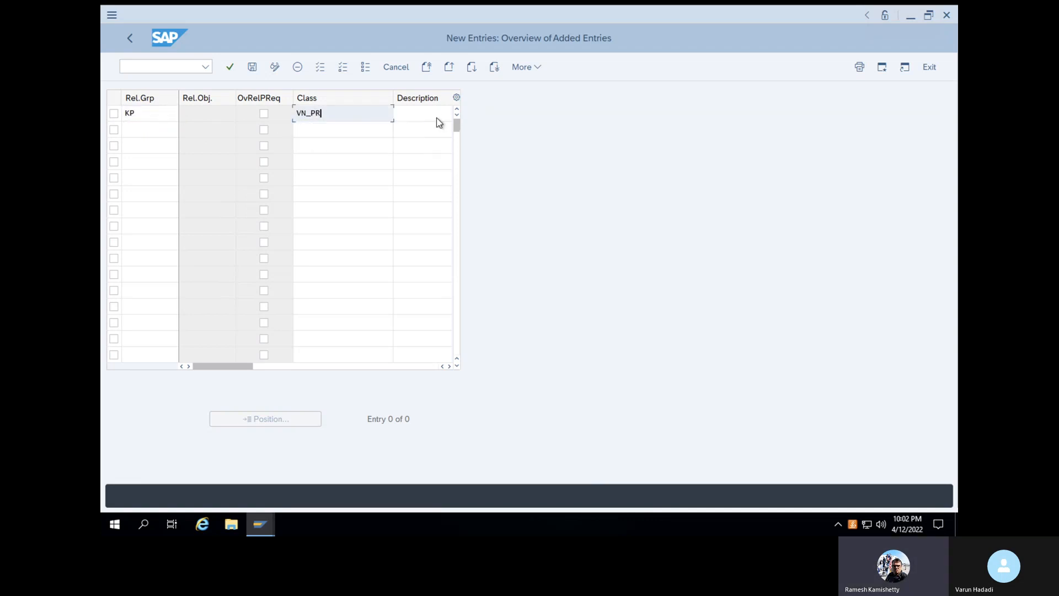
{"action": "left_click", "coordinate": [436, 118]}
{"action": "type", "text": "V"}
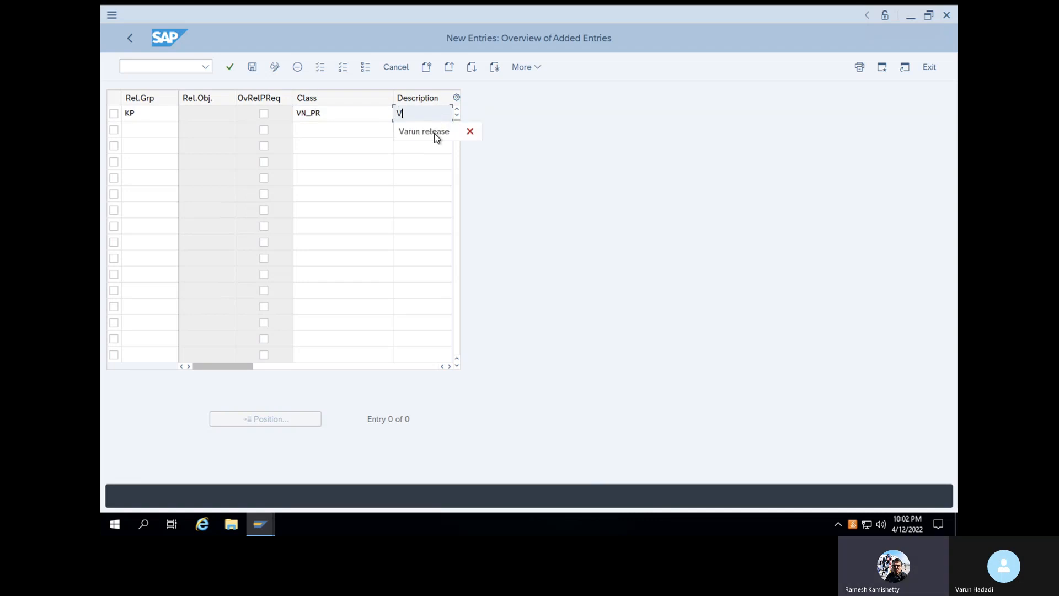
{"action": "left_click", "coordinate": [435, 133]}
{"action": "left_click", "coordinate": [421, 118]}
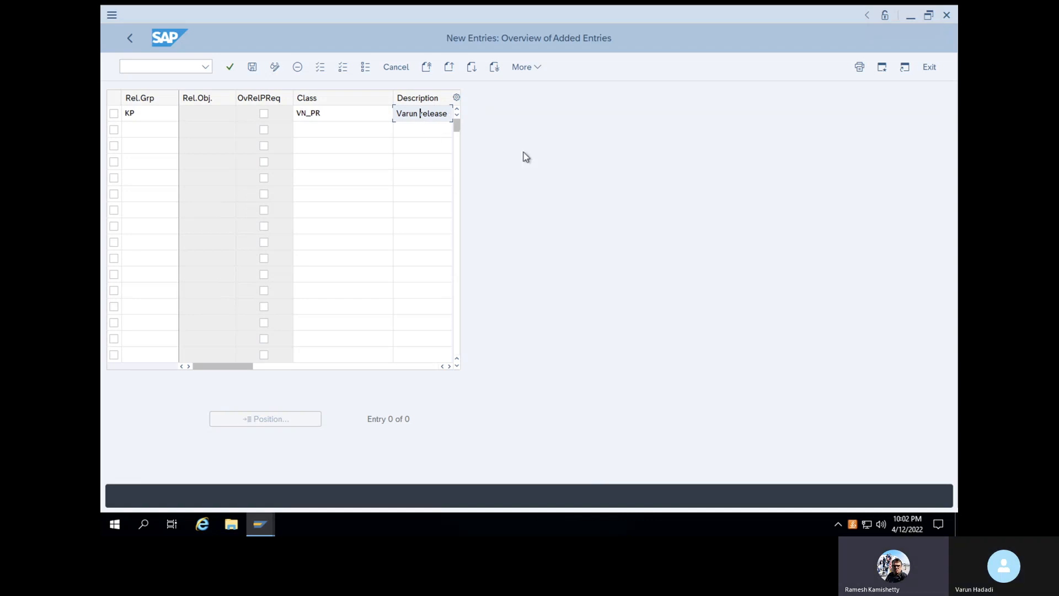
- Save the new release group with the customizing request and return to the activity selection
{"action": "left_click", "coordinate": [232, 67]}
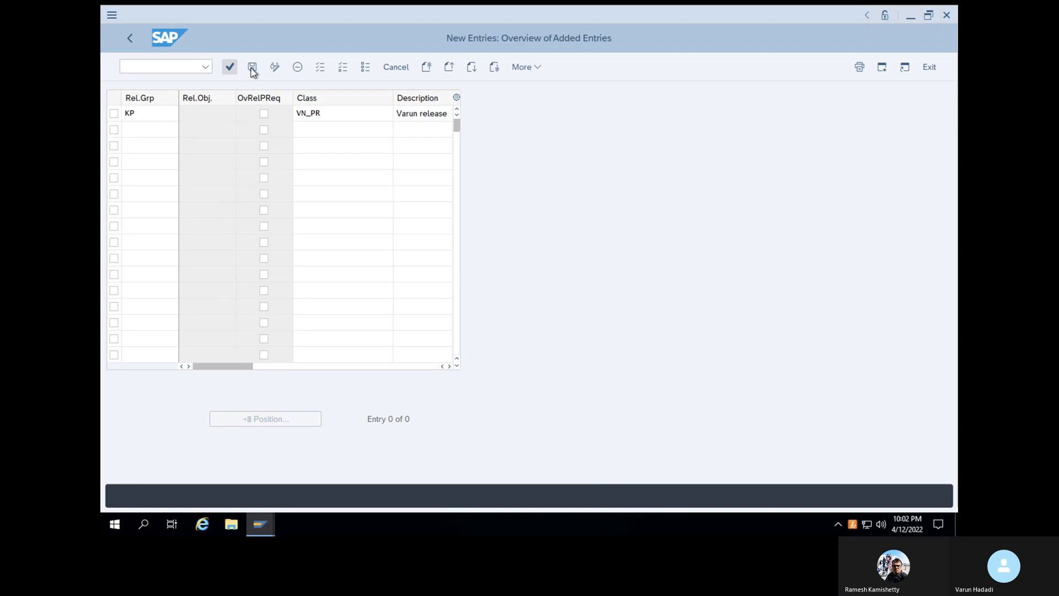
{"action": "left_click", "coordinate": [252, 68]}
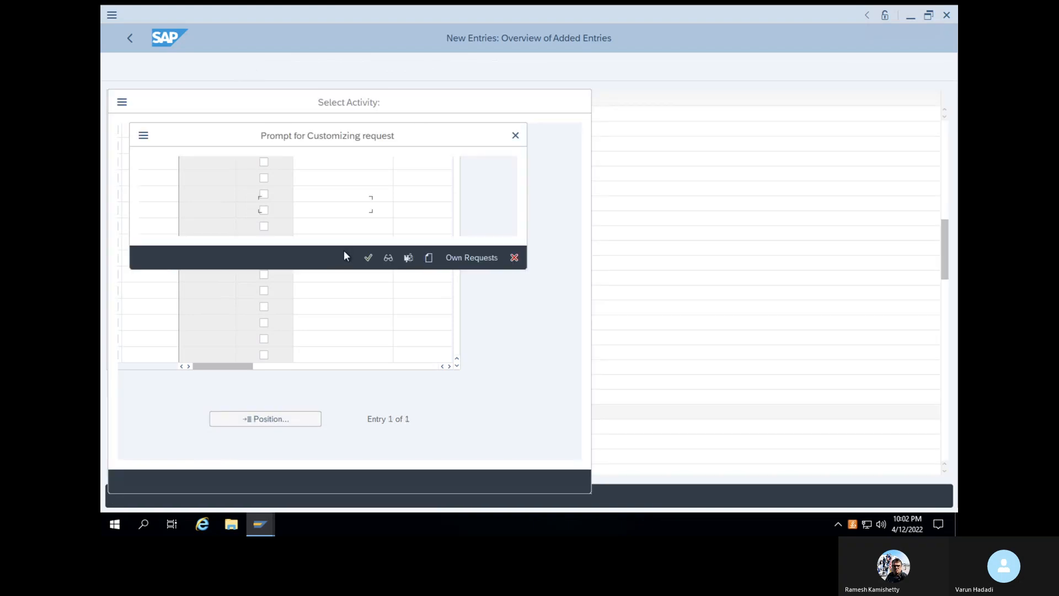
{"action": "left_click", "coordinate": [368, 258]}
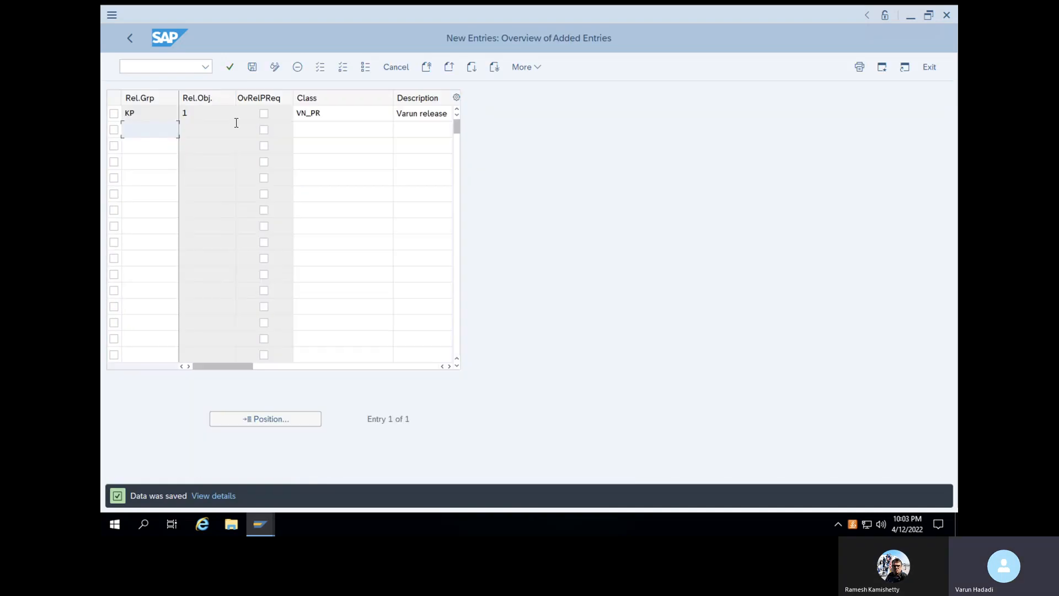
{"action": "left_click", "coordinate": [132, 44]}
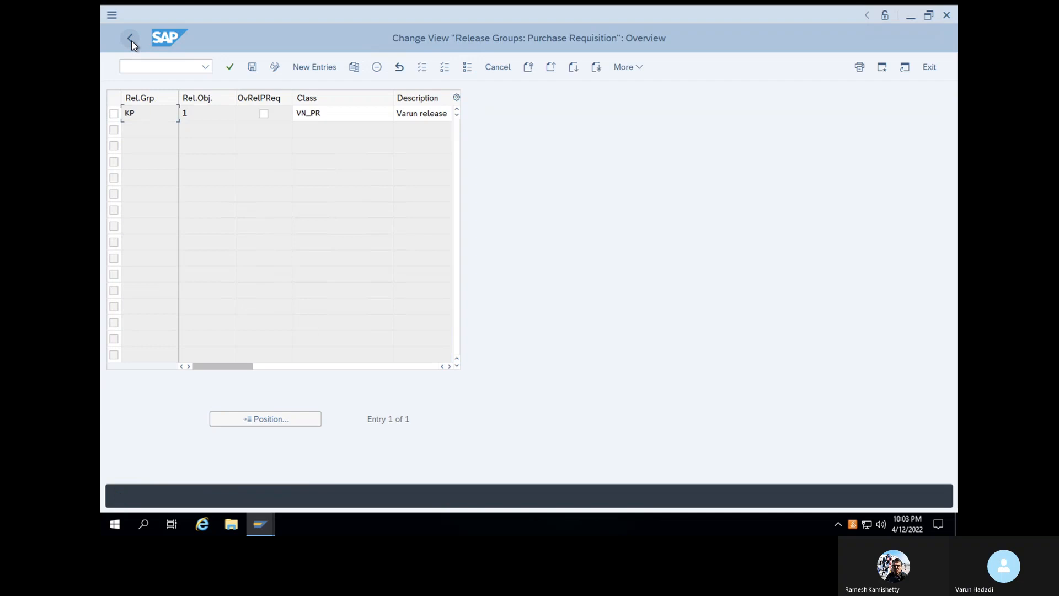
{"action": "left_click", "coordinate": [133, 44]}
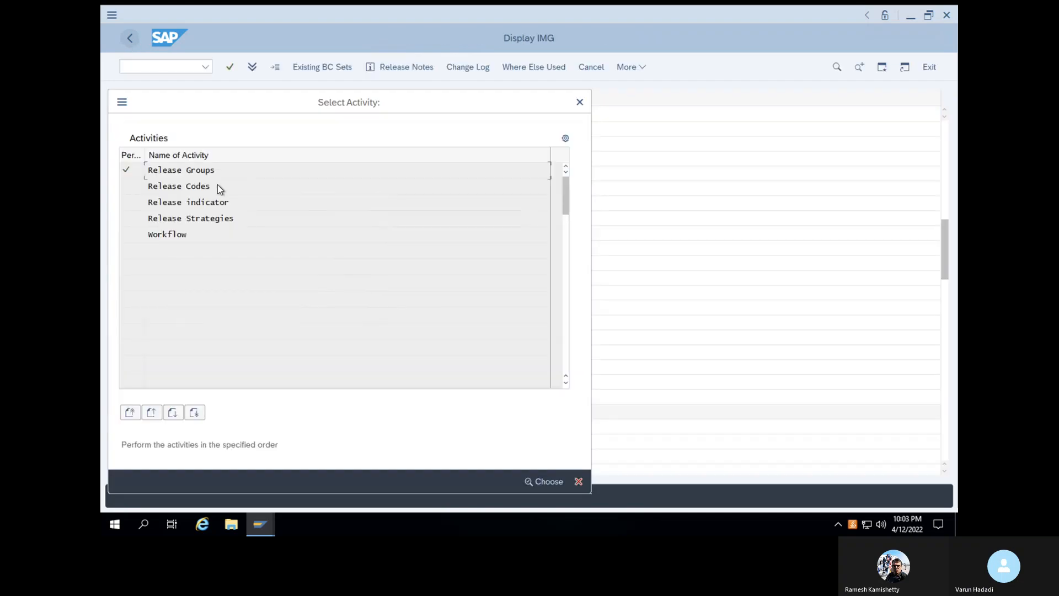
- Open Release Codes and add a new entry for group KP with code 01 and description M1
{"action": "double_click", "coordinate": [203, 188]}
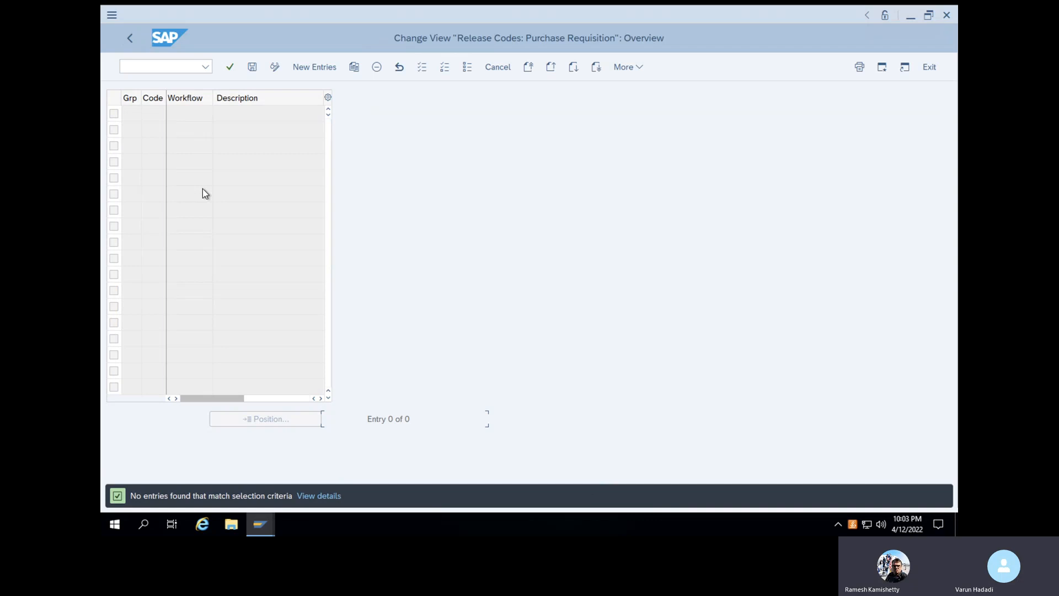
{"action": "left_click", "coordinate": [320, 69]}
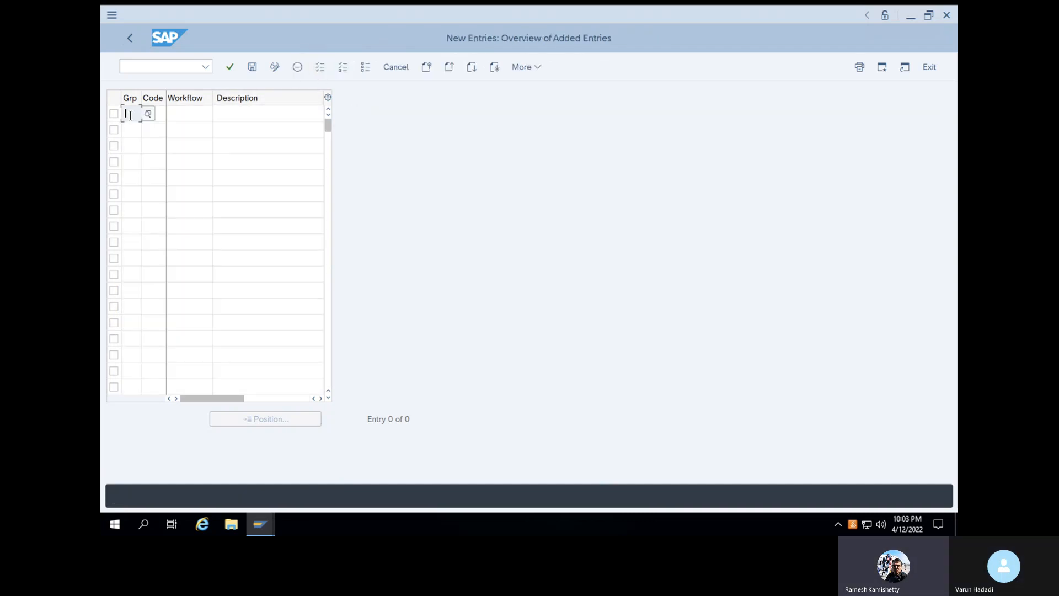
{"action": "type", "text": "KP"}
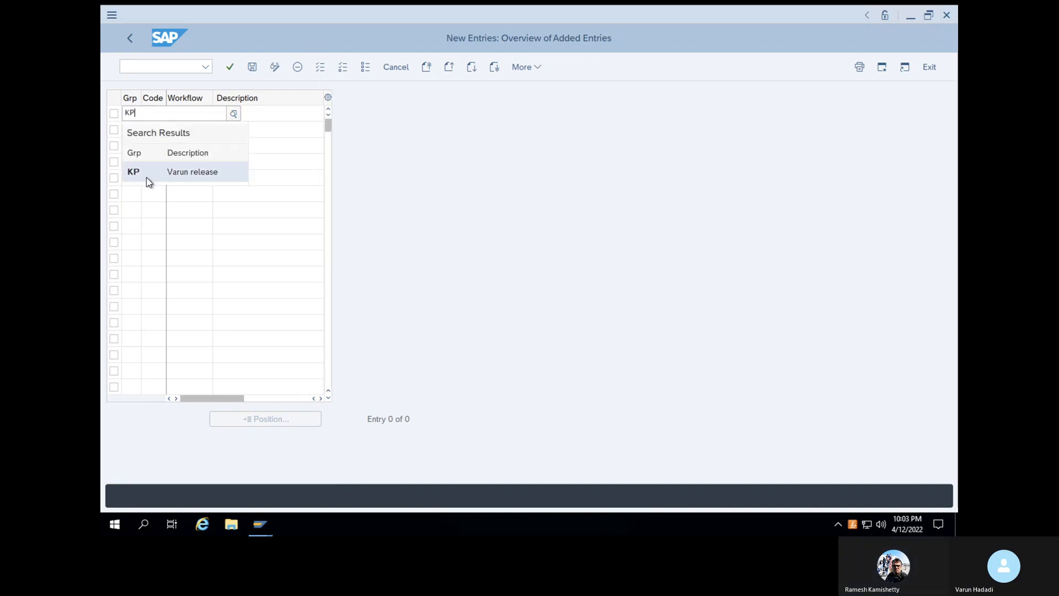
{"action": "left_click", "coordinate": [148, 172]}
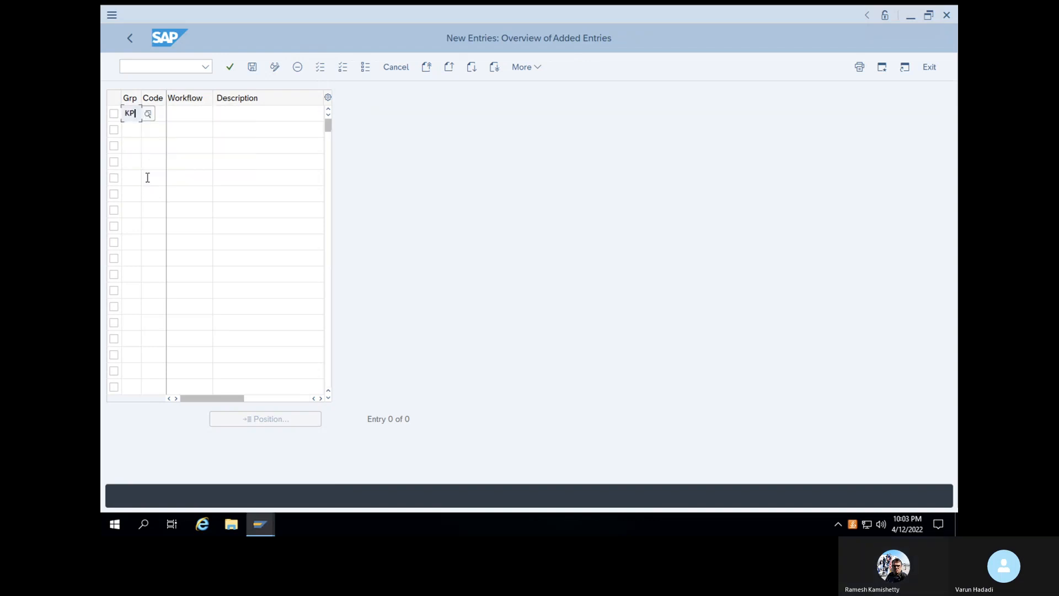
{"action": "left_click", "coordinate": [158, 116]}
{"action": "type", "text": "01"}
{"action": "left_click", "coordinate": [197, 114]}
{"action": "left_click", "coordinate": [259, 113]}
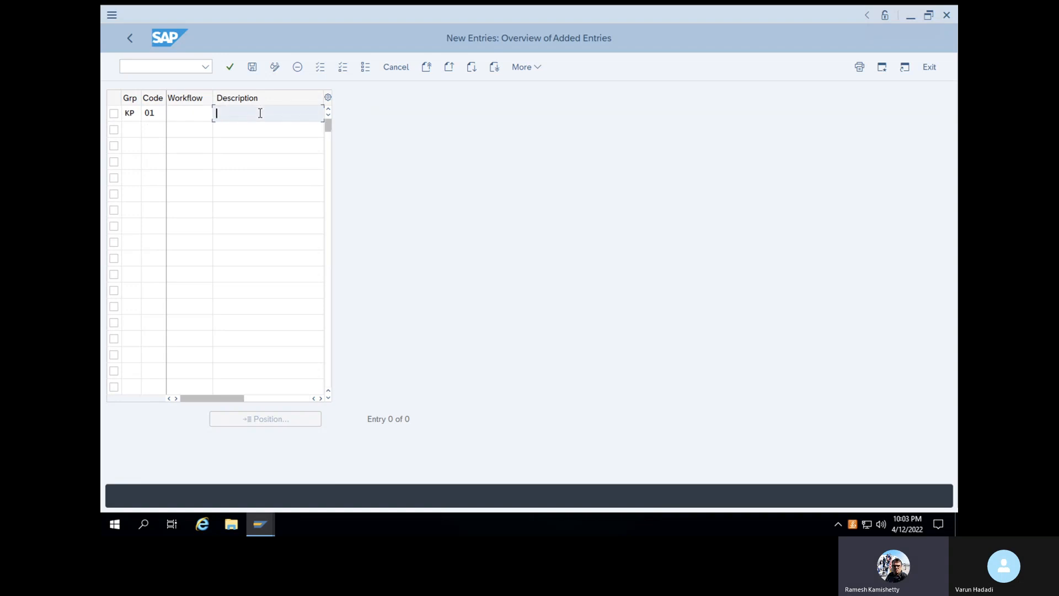
{"action": "type", "text": "M"}
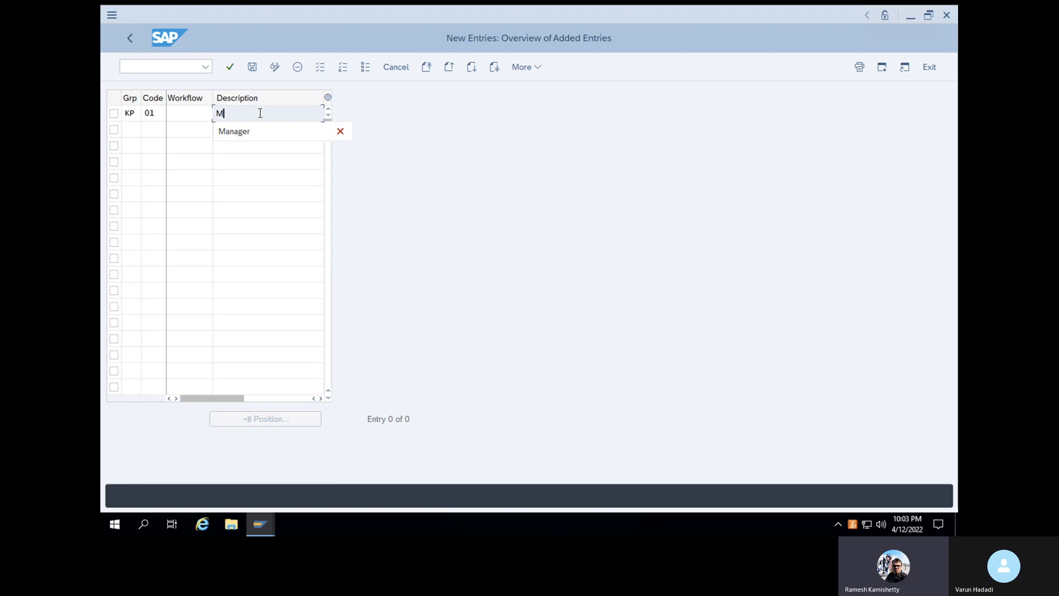
{"action": "type", "text": "1"}
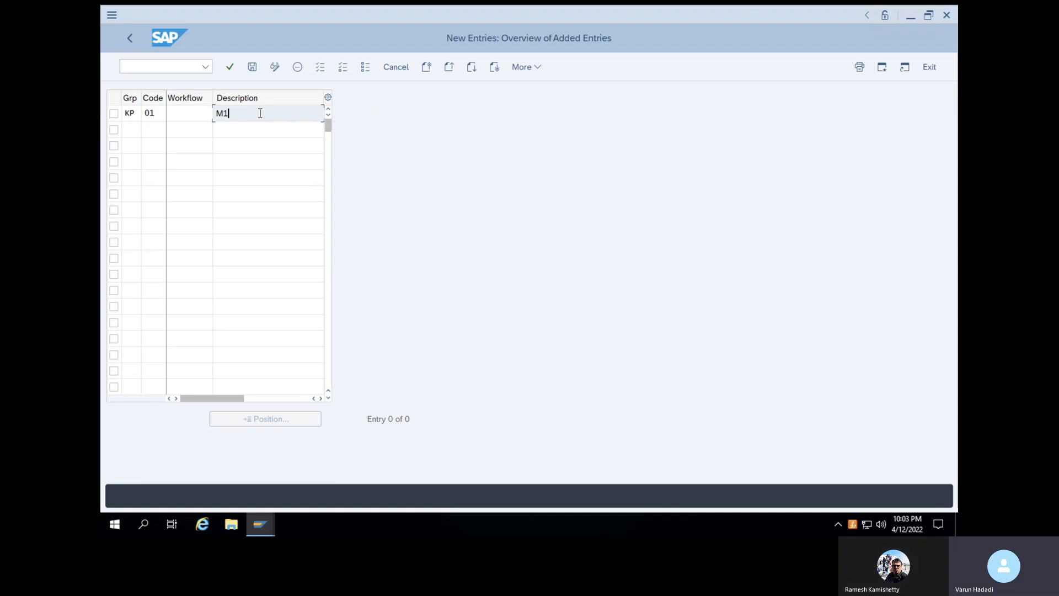
- Add a release code entry for group KP with code 02 and description M2
{"action": "left_click", "coordinate": [129, 129]}
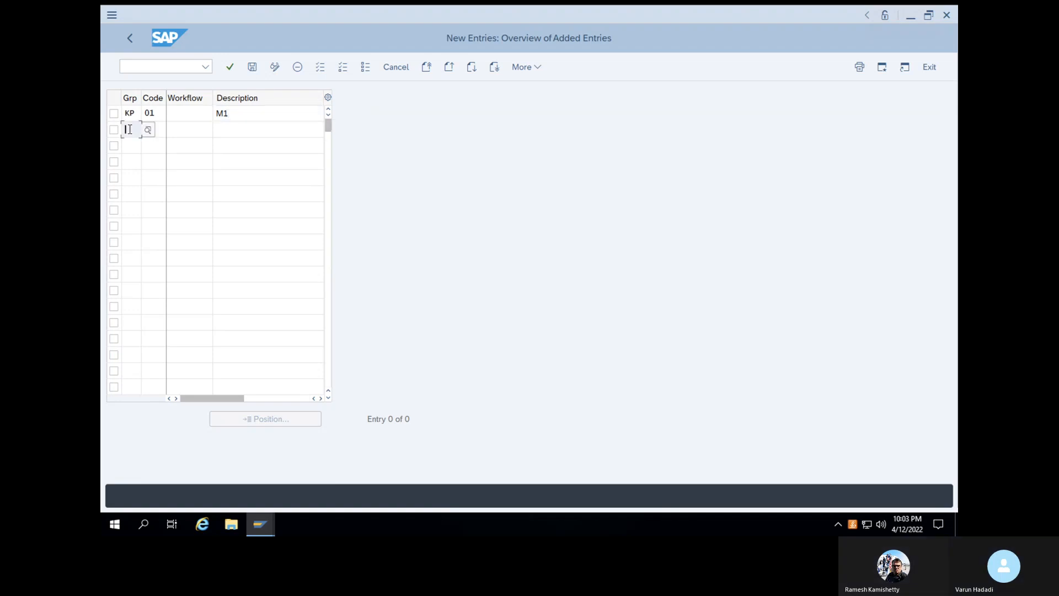
{"action": "type", "text": "KP"}
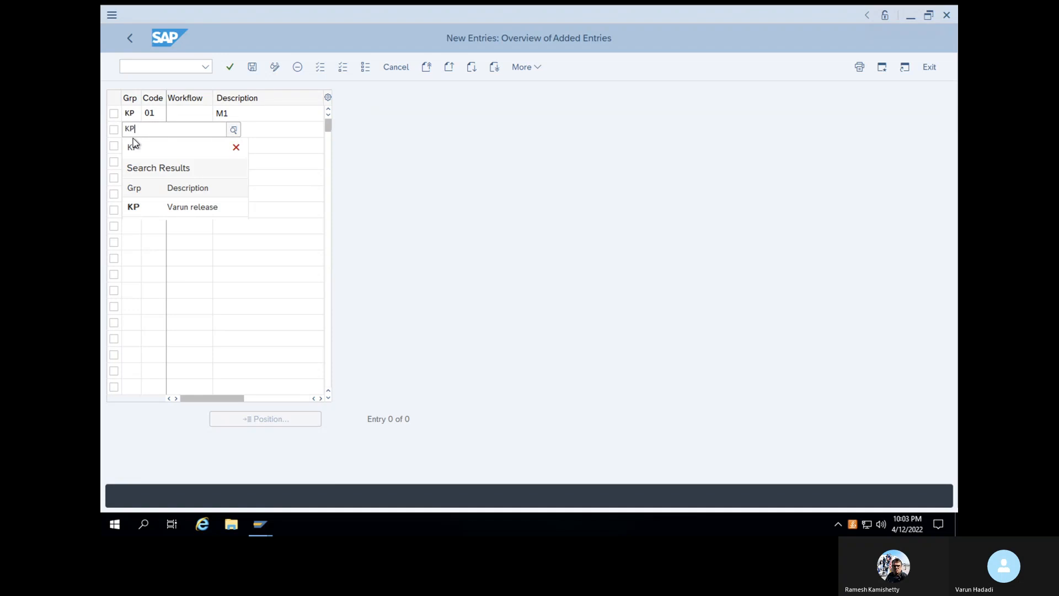
{"action": "key", "text": "Tab"}
{"action": "type", "text": "02"}
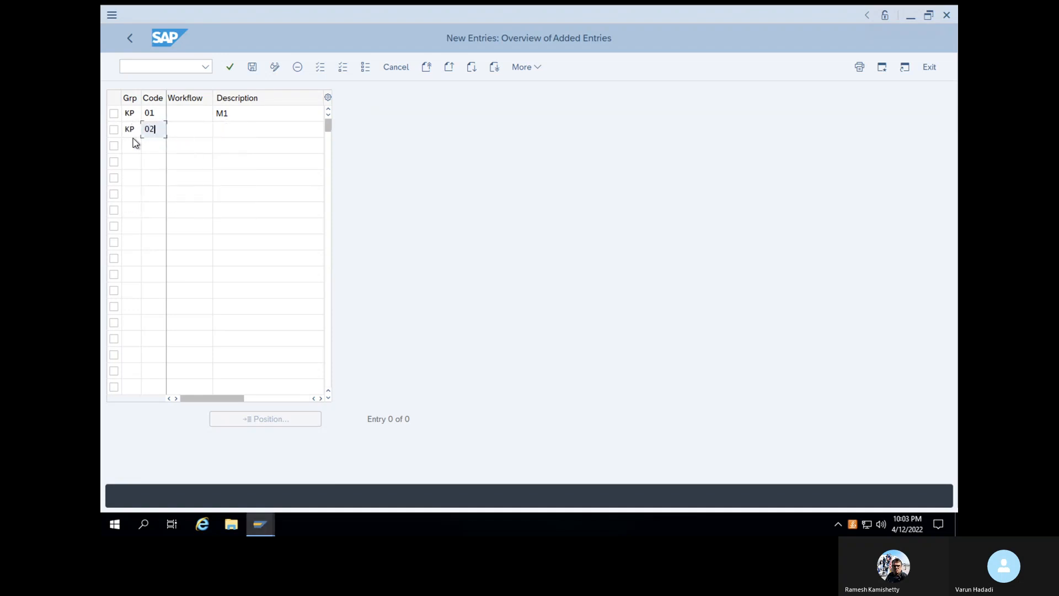
{"action": "key", "text": "Tab"}
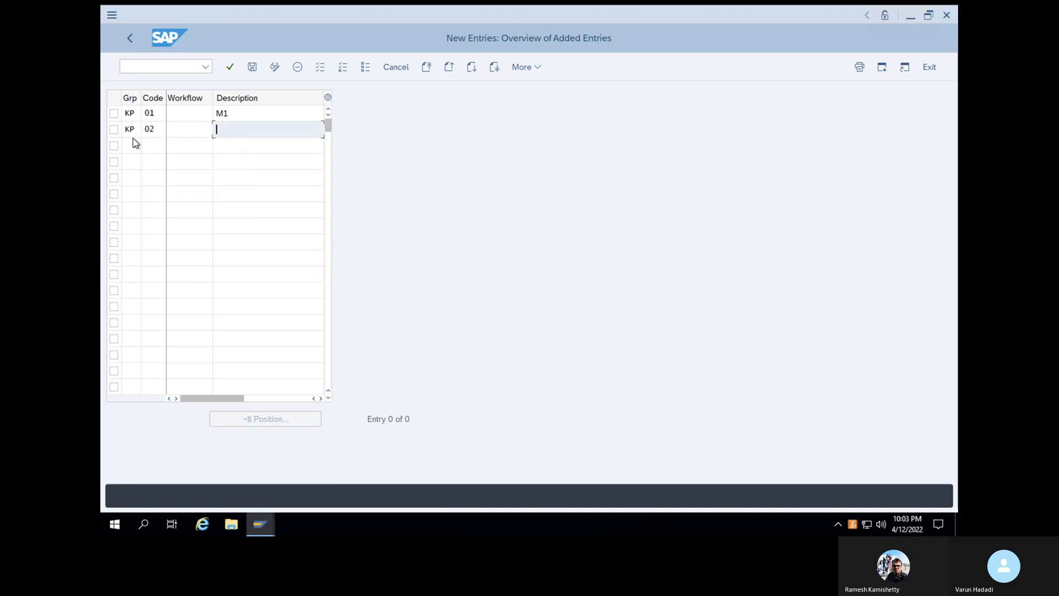
{"action": "type", "text": "M2"}
- Add a release code entry for group KP with code 03 and description M3
{"action": "left_click", "coordinate": [129, 146]}
{"action": "type", "text": "KP"}
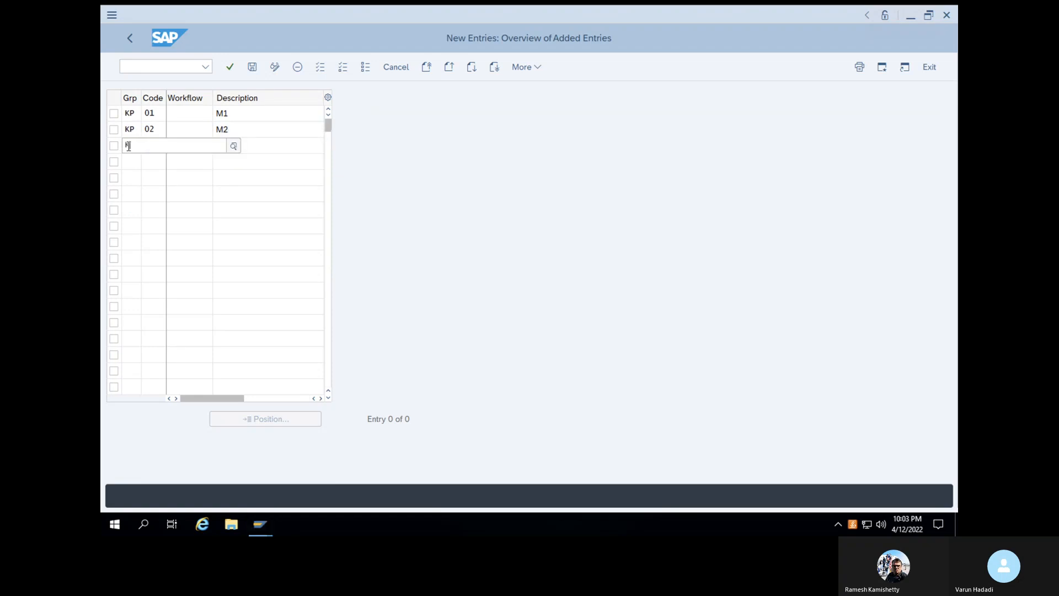
{"action": "key", "text": "Tab"}
{"action": "type", "text": "03"}
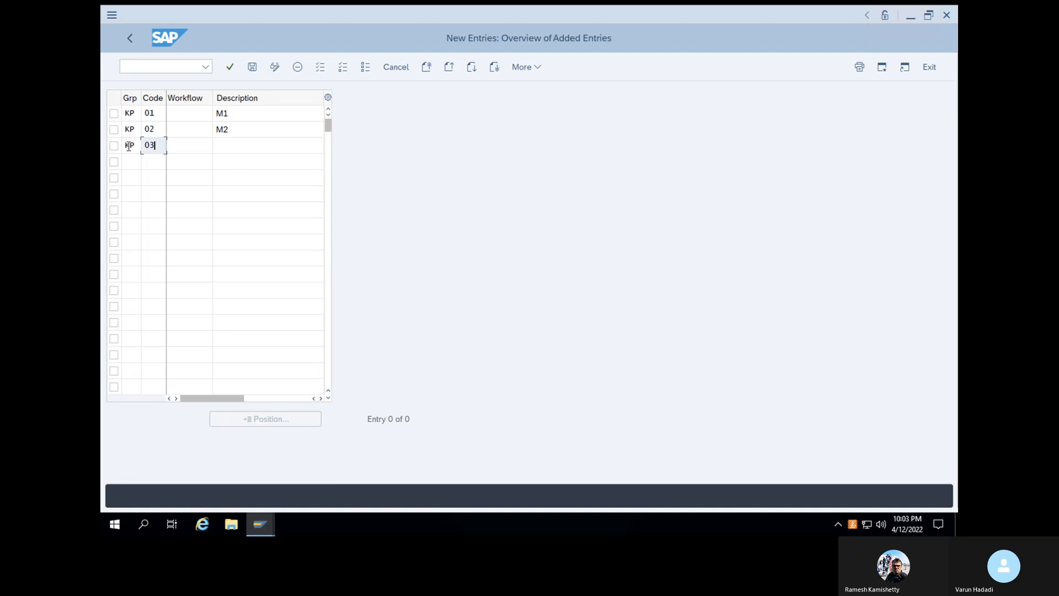
{"action": "key", "text": "Tab"}
{"action": "type", "text": "M3"}
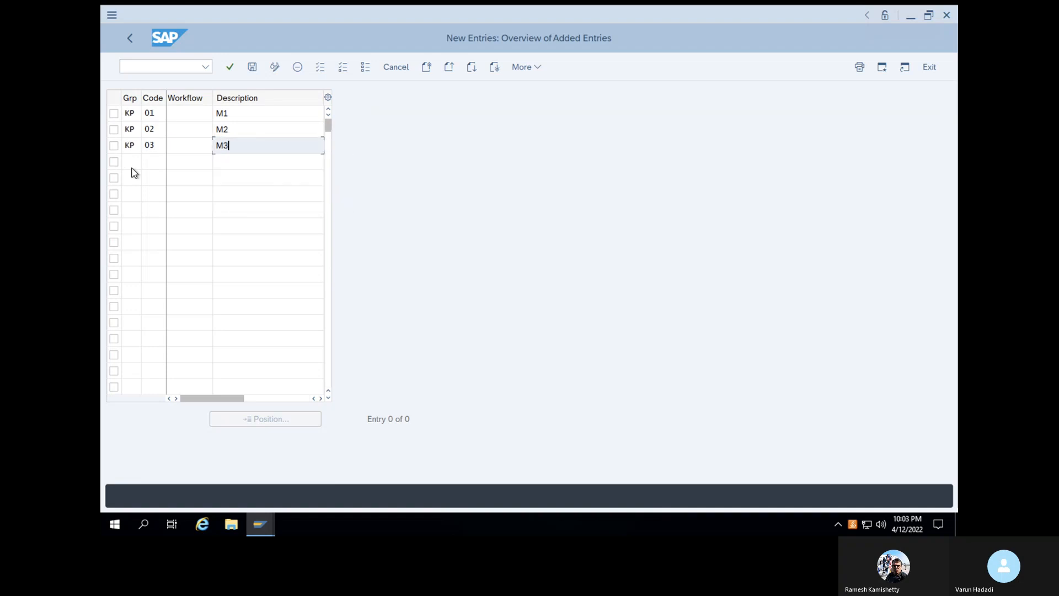
- Add a release code entry for group KP with code 04 and description M4
{"action": "left_click", "coordinate": [133, 164]}
{"action": "type", "text": "KP"}
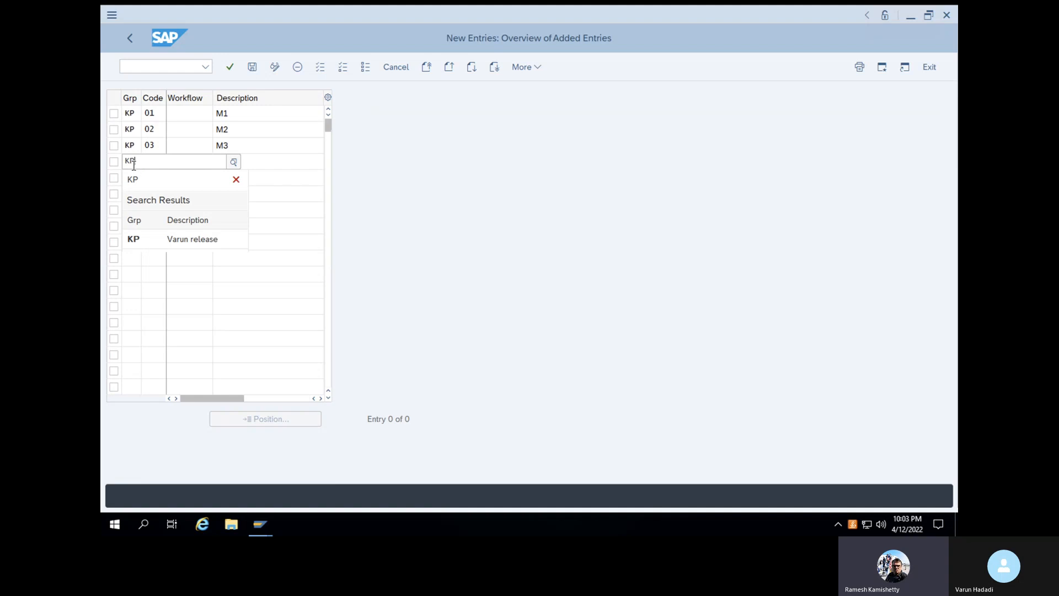
{"action": "key", "text": "Tab"}
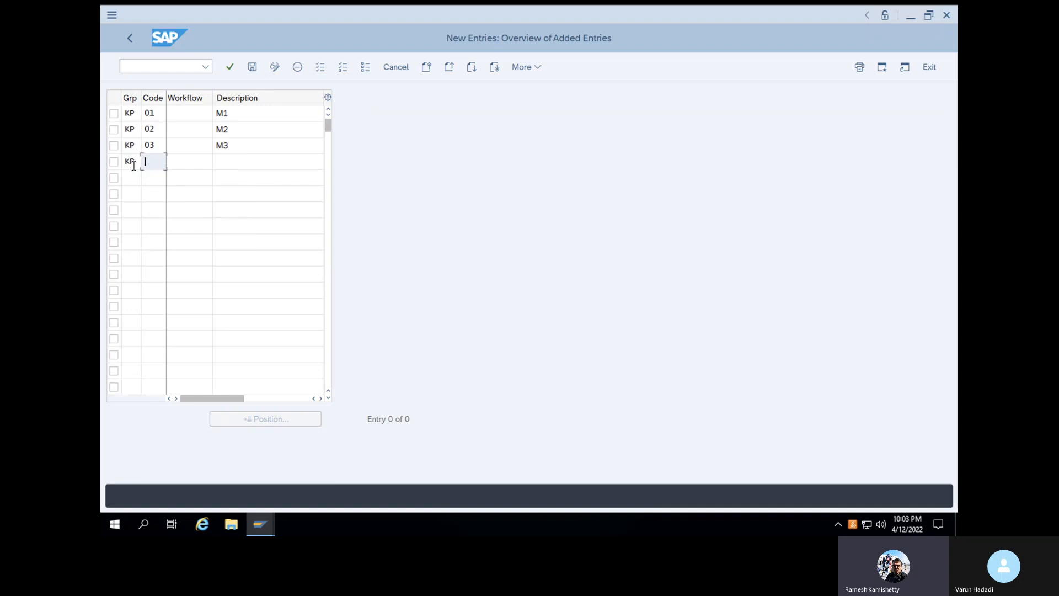
{"action": "type", "text": "04"}
{"action": "key", "text": "Tab"}
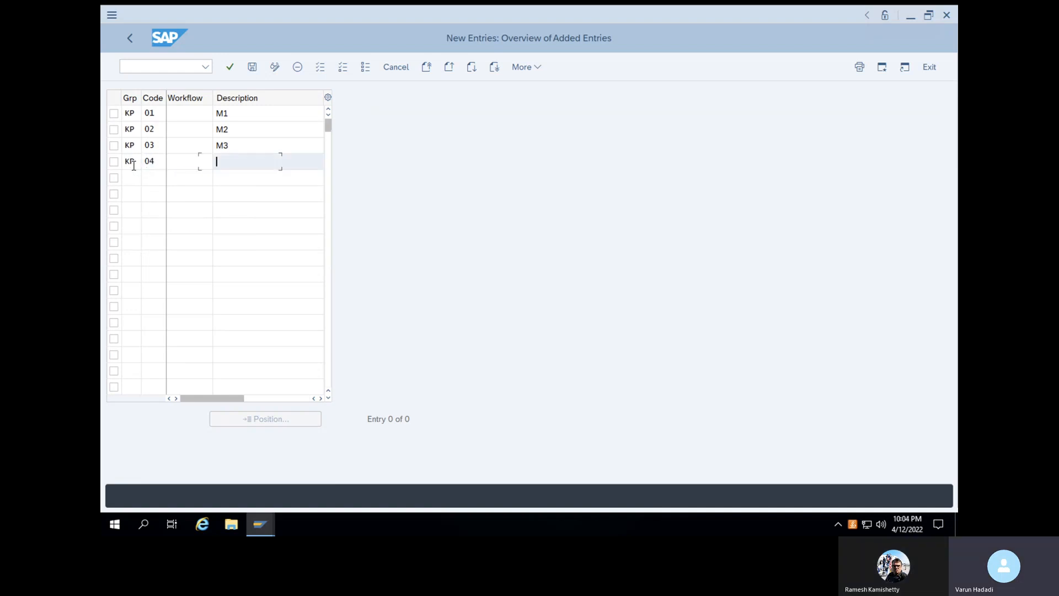
{"action": "type", "text": "M4"}
- Add a release code entry for group KP with code 05 and description M5
{"action": "left_click", "coordinate": [134, 176]}
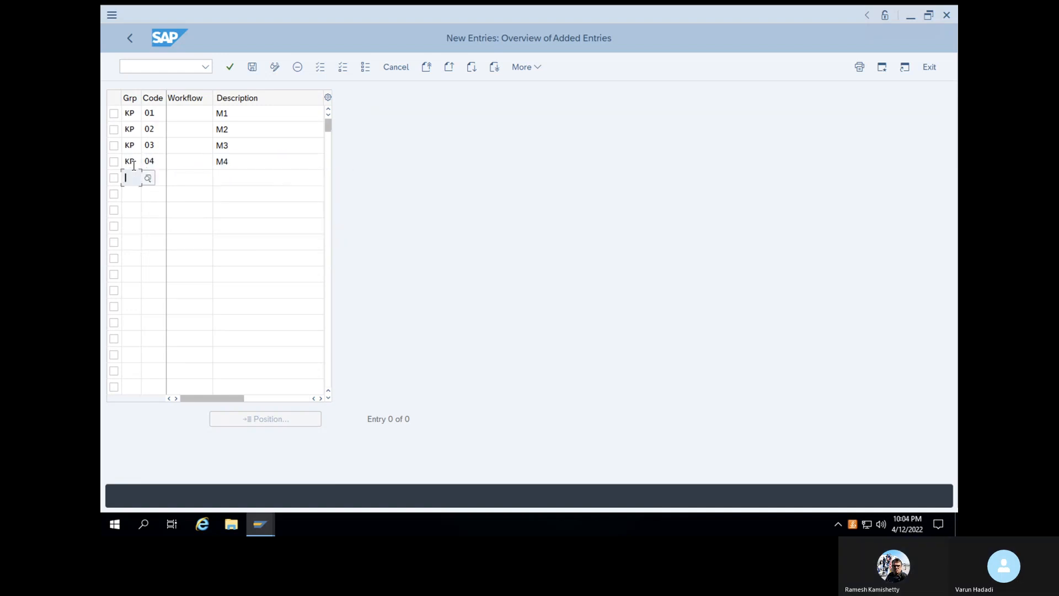
{"action": "type", "text": "KP"}
{"action": "key", "text": "Tab"}
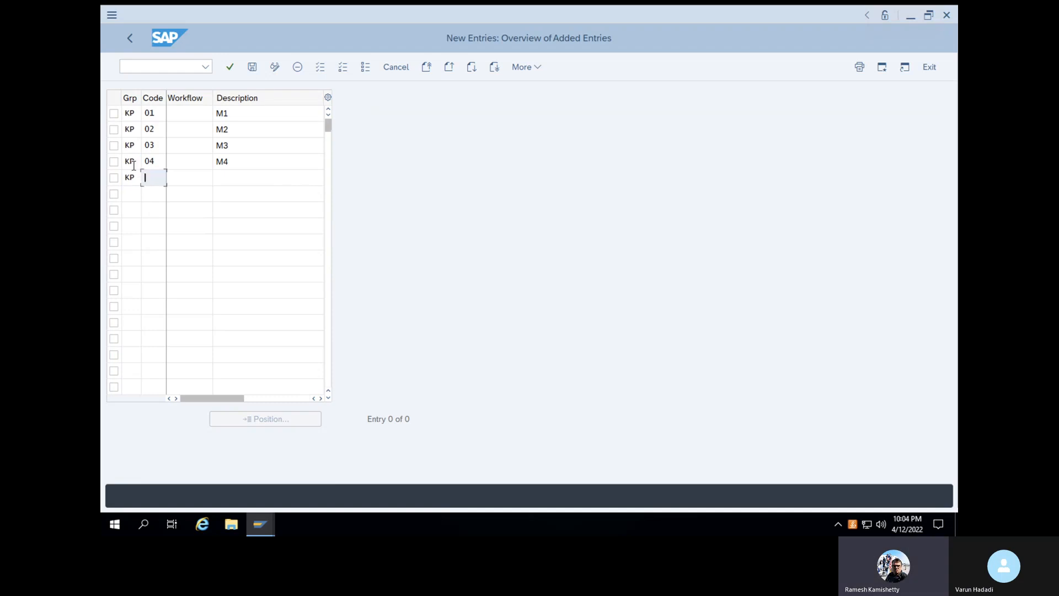
{"action": "type", "text": "05"}
{"action": "key", "text": "Tab"}
{"action": "key", "text": "Tab"}
{"action": "type", "text": "M5"}
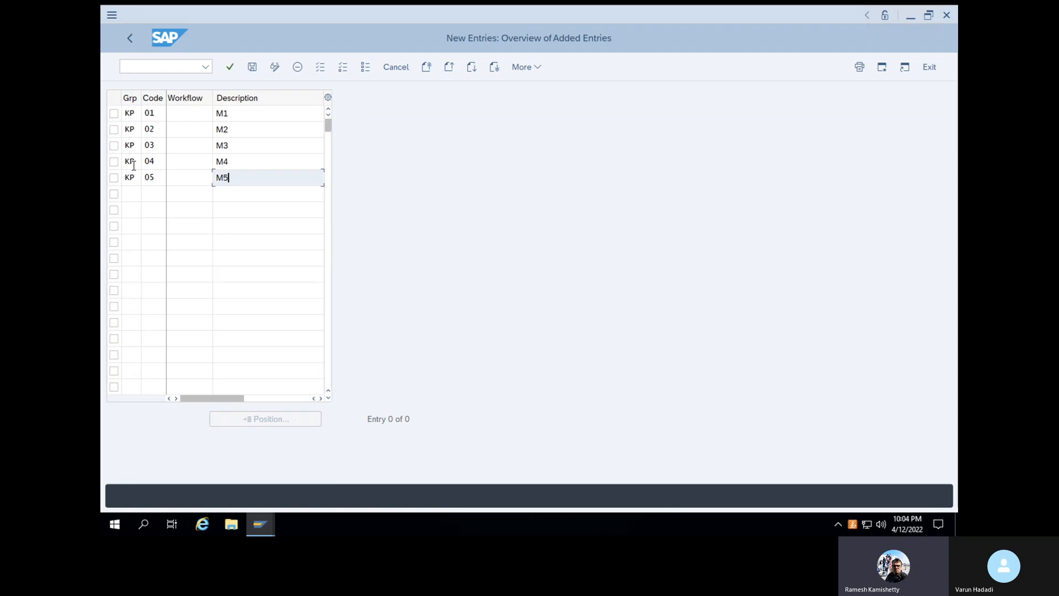
- Add a release code entry for group KP with code 06 and description M6
{"action": "key", "text": "Tab"}
{"action": "type", "text": "KP"}
{"action": "key", "text": "Tab"}
{"action": "type", "text": "06"}
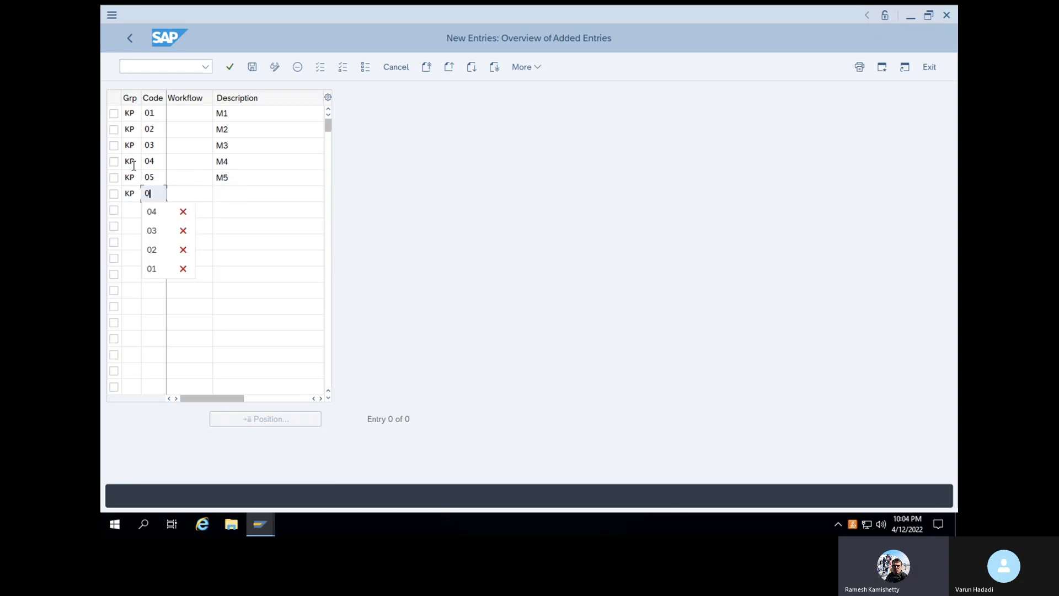
{"action": "key", "text": "Tab"}
{"action": "key", "text": "Tab"}
{"action": "type", "text": "M6"}
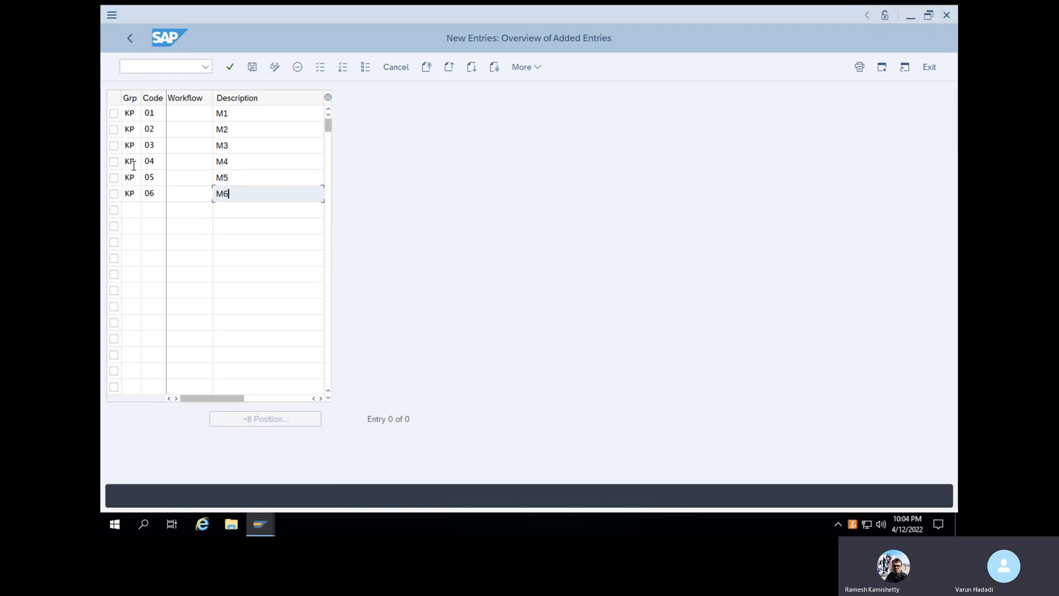
- Add a release code entry for group KP with code 07 and description M7
{"action": "key", "text": "Tab"}
{"action": "type", "text": "K"}
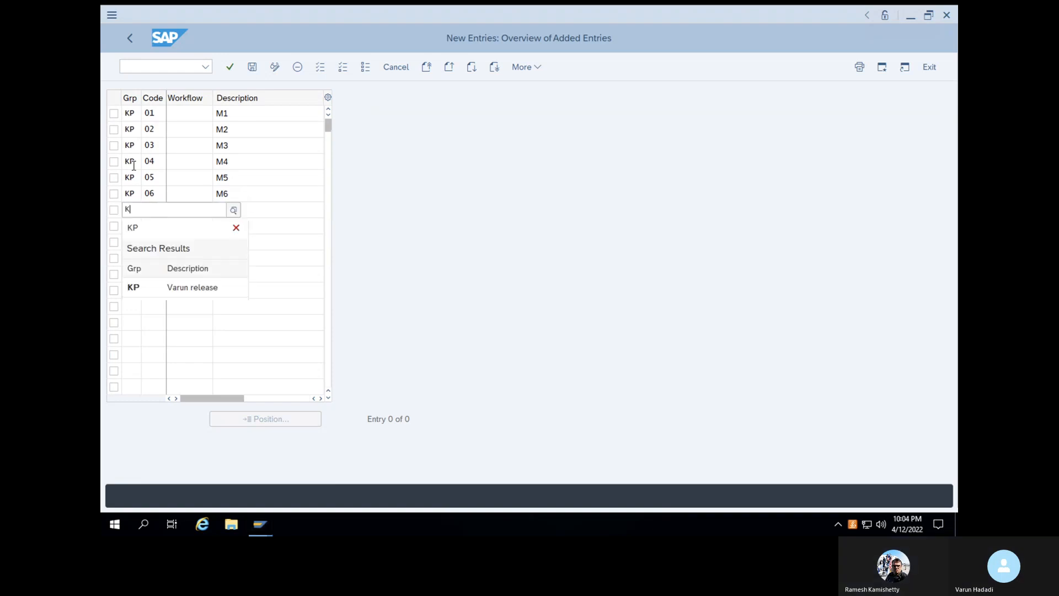
{"action": "type", "text": "P"}
{"action": "key", "text": "Tab"}
{"action": "type", "text": "07"}
{"action": "key", "text": "Tab"}
{"action": "key", "text": "Tab"}
{"action": "type", "text": "M7"}
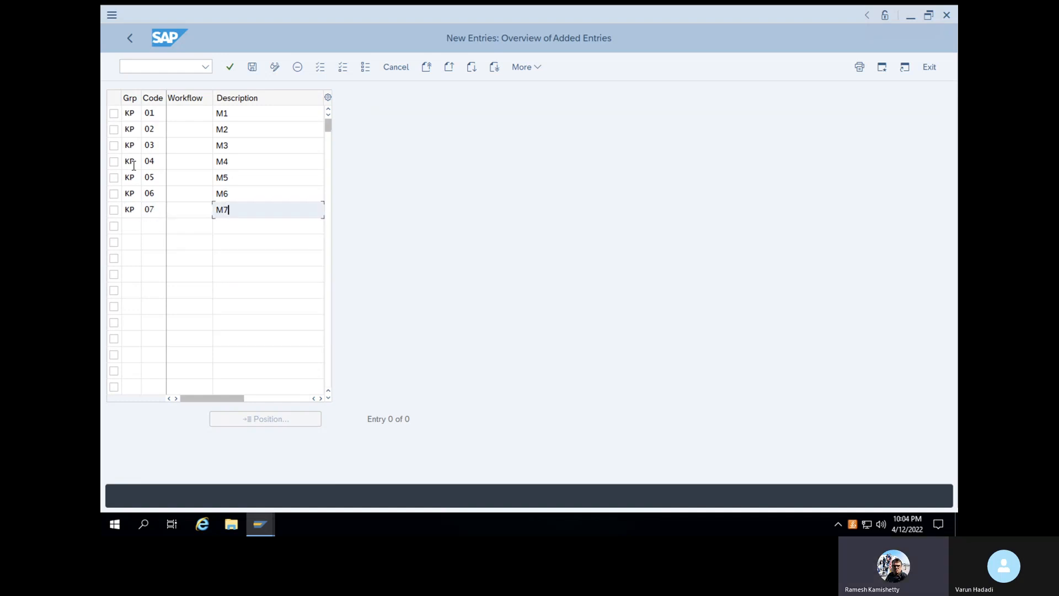
- Add a release code entry for group KP with code 08 and description M8
{"action": "key", "text": "Tab"}
{"action": "type", "text": "KP"}
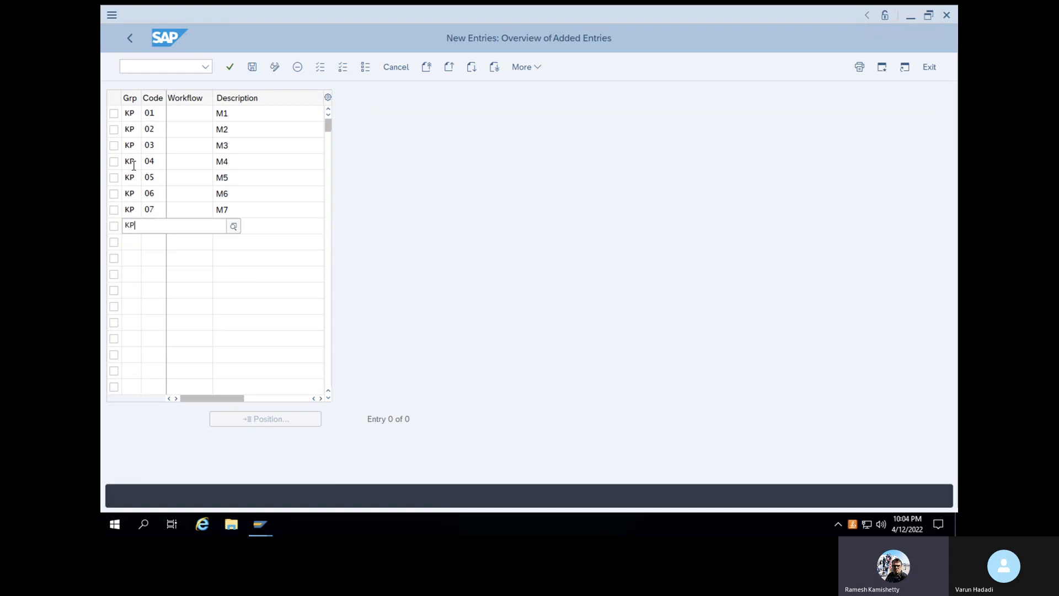
{"action": "key", "text": "Tab"}
{"action": "type", "text": "08"}
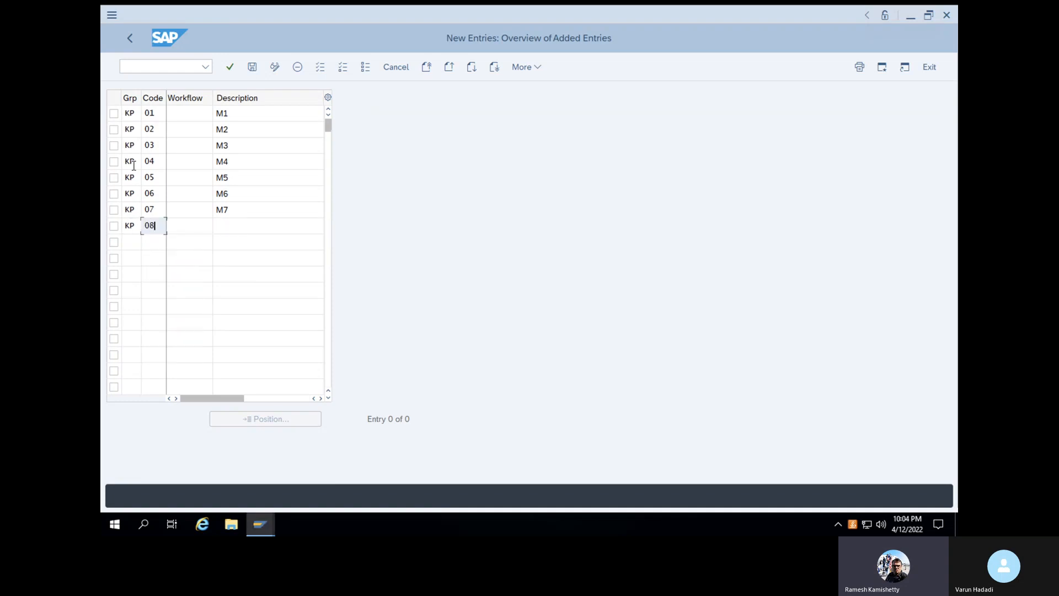
{"action": "key", "text": "Tab"}
{"action": "key", "text": "Tab"}
{"action": "type", "text": "M8"}
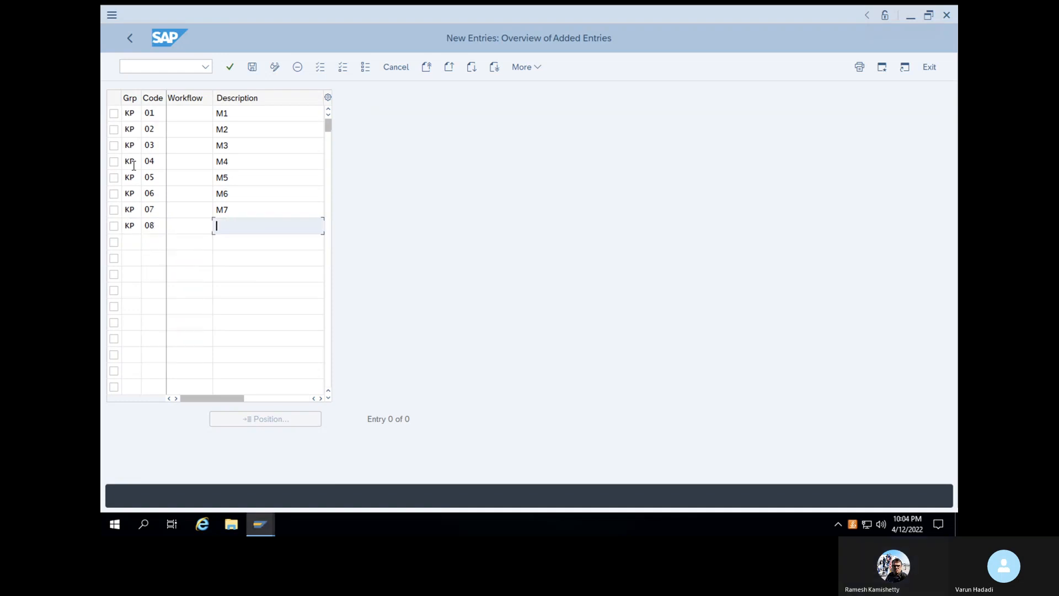
- Add a release code entry for group KP with code 09 and description M9, and confirm the entered rows
{"action": "key", "text": "Tab"}
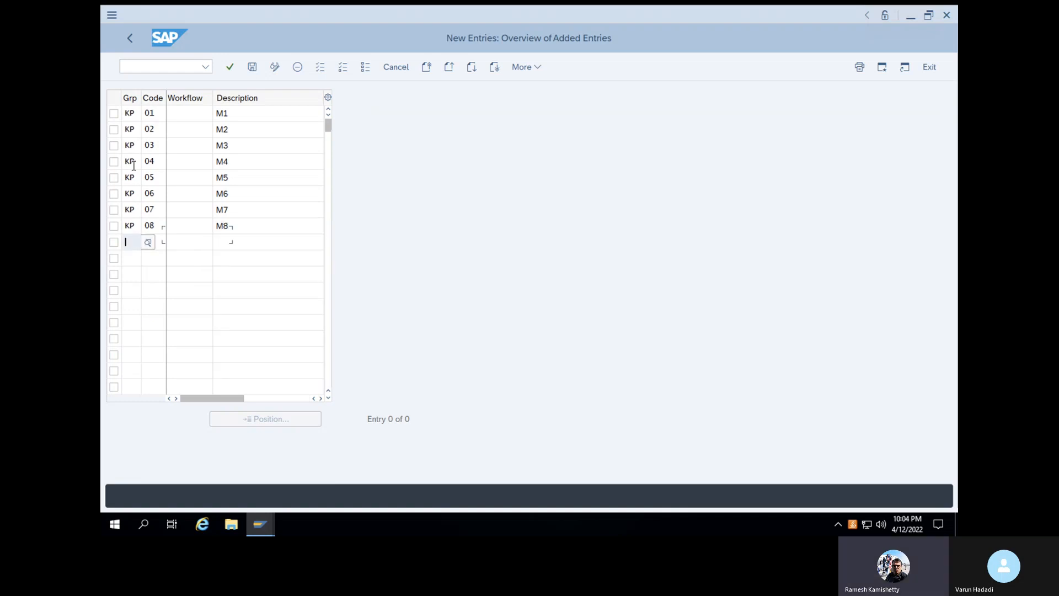
{"action": "type", "text": "KP"}
{"action": "key", "text": "Tab"}
{"action": "type", "text": "0"}
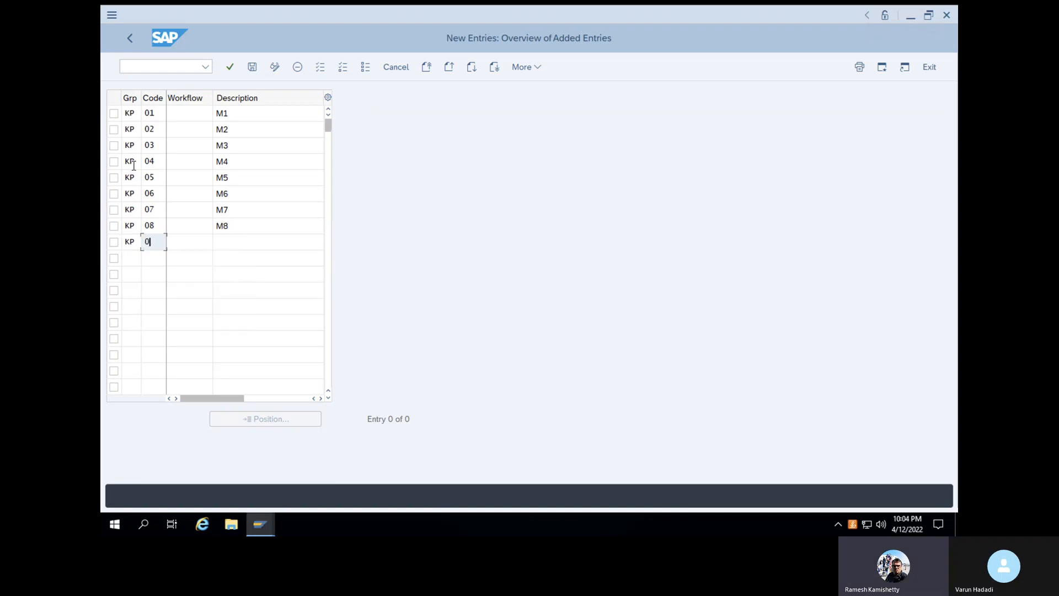
{"action": "type", "text": "9"}
{"action": "key", "text": "Tab"}
{"action": "key", "text": "Tab"}
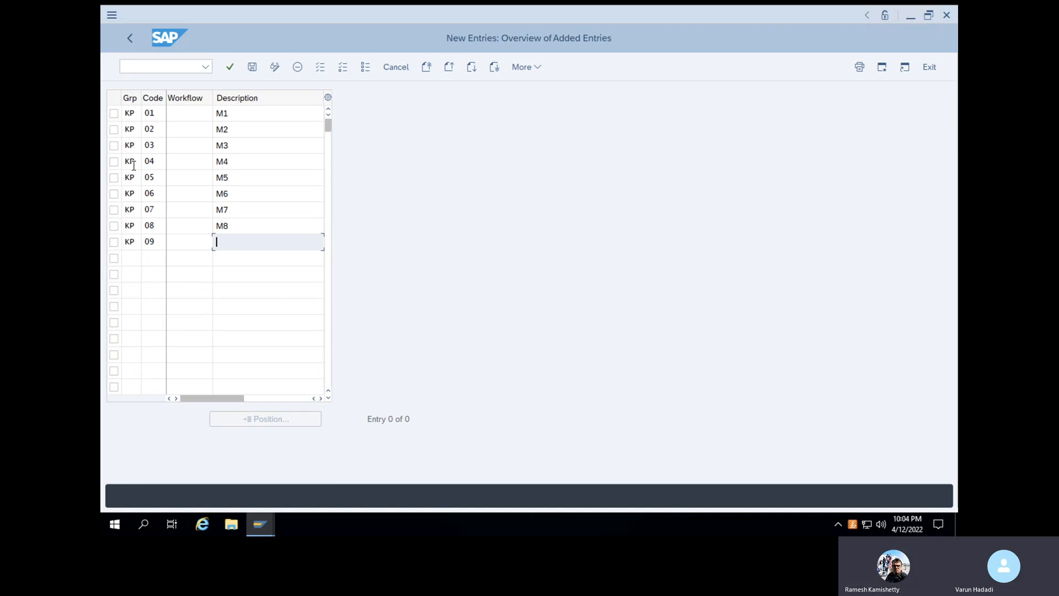
{"action": "type", "text": "M9"}
{"action": "key", "text": "Return"}
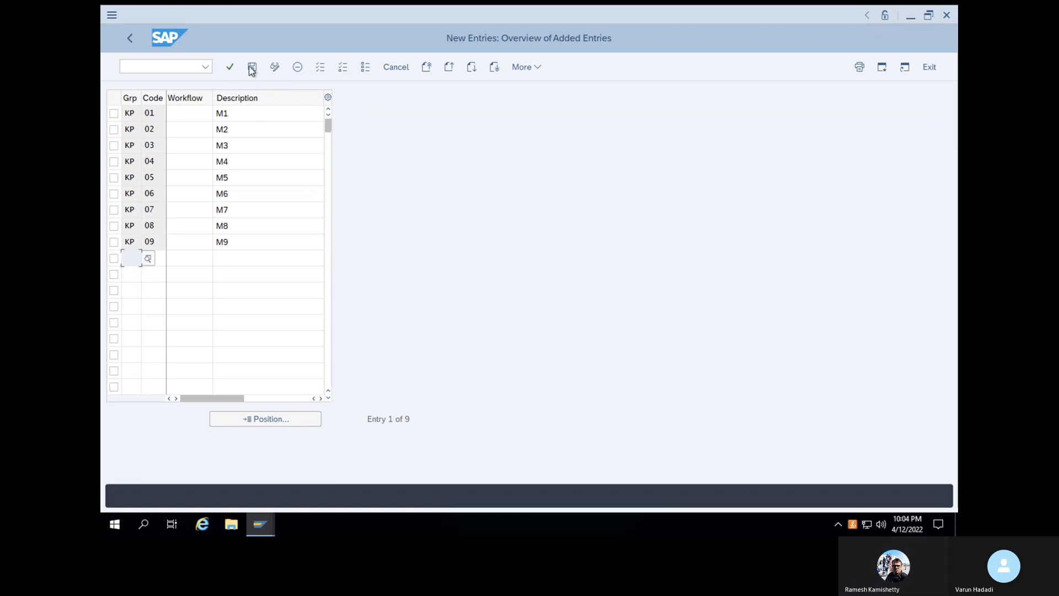
- Save the new release codes with the SAP MM training customizing request and return to the activity selection
{"action": "left_click", "coordinate": [252, 67]}
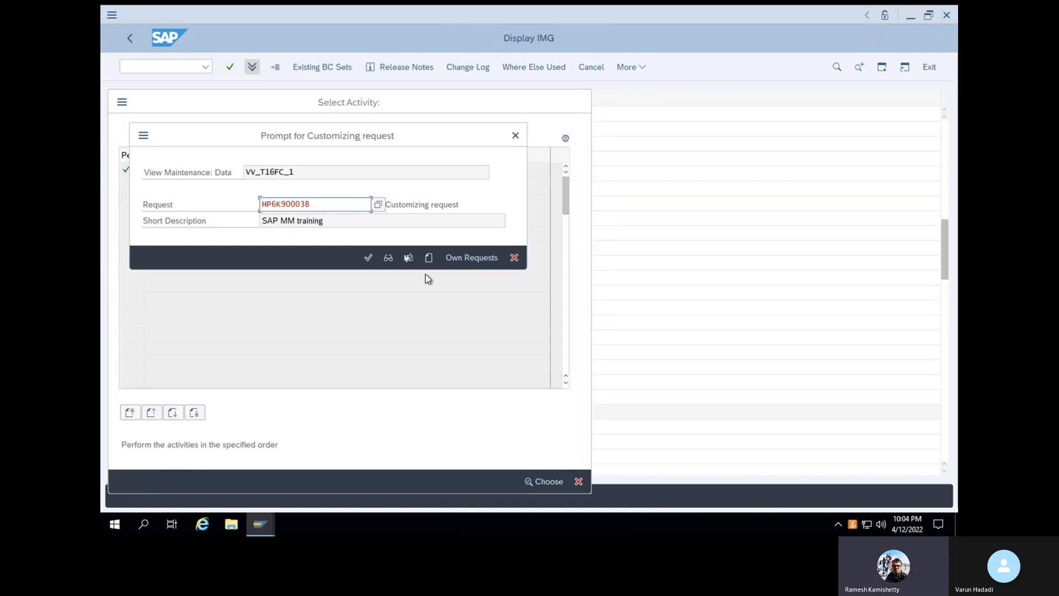
{"action": "left_click", "coordinate": [369, 256]}
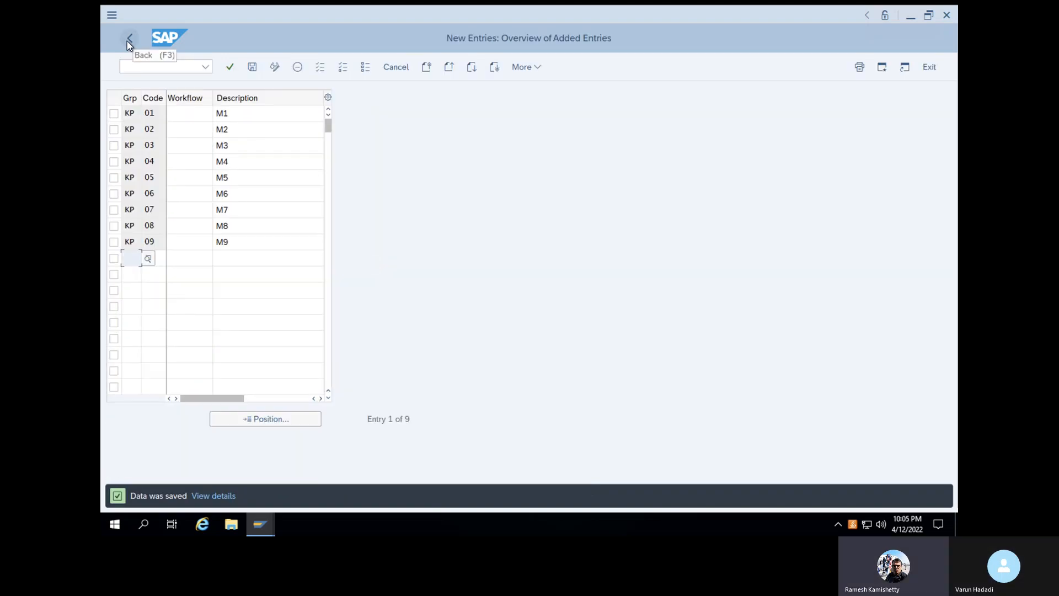
{"action": "left_click", "coordinate": [127, 41]}
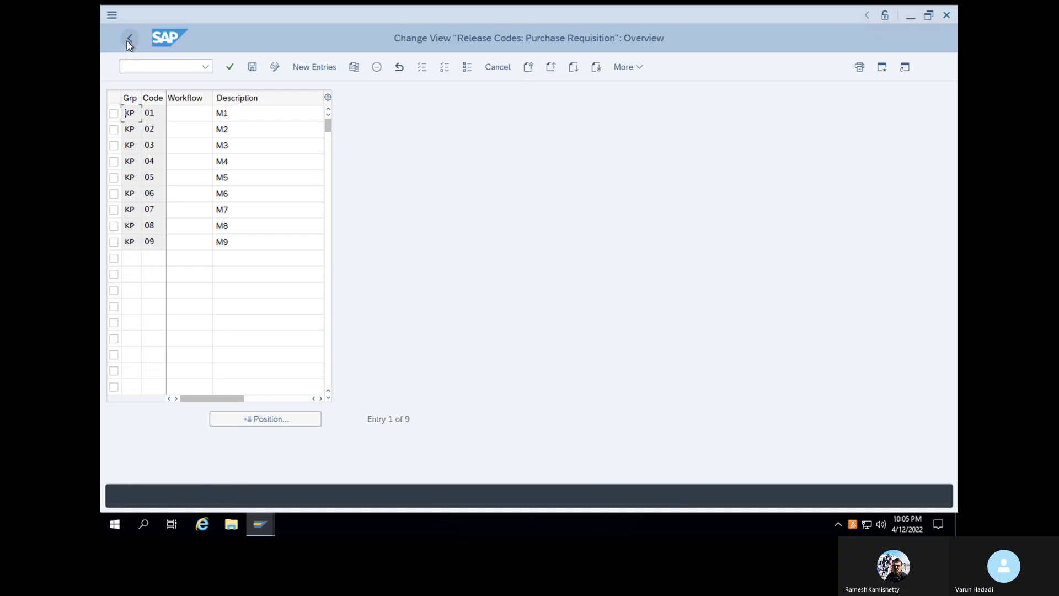
{"action": "left_click", "coordinate": [126, 41]}
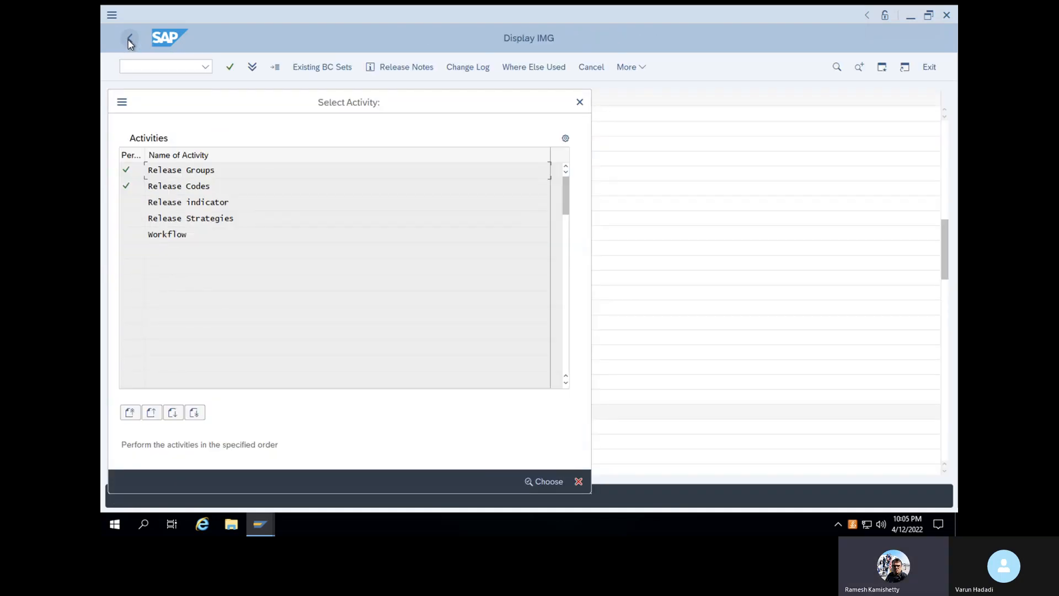
- Open the Release indicator activity, save its existing indicators as they are and return to the activity selection
{"action": "left_click", "coordinate": [178, 204]}
{"action": "double_click", "coordinate": [176, 204]}
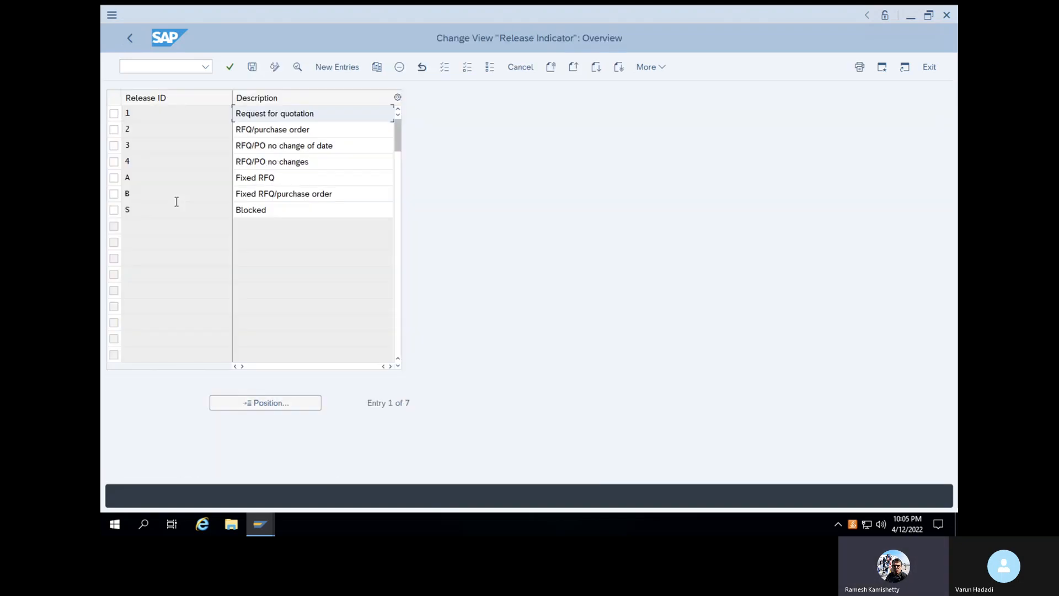
{"action": "left_click", "coordinate": [253, 68]}
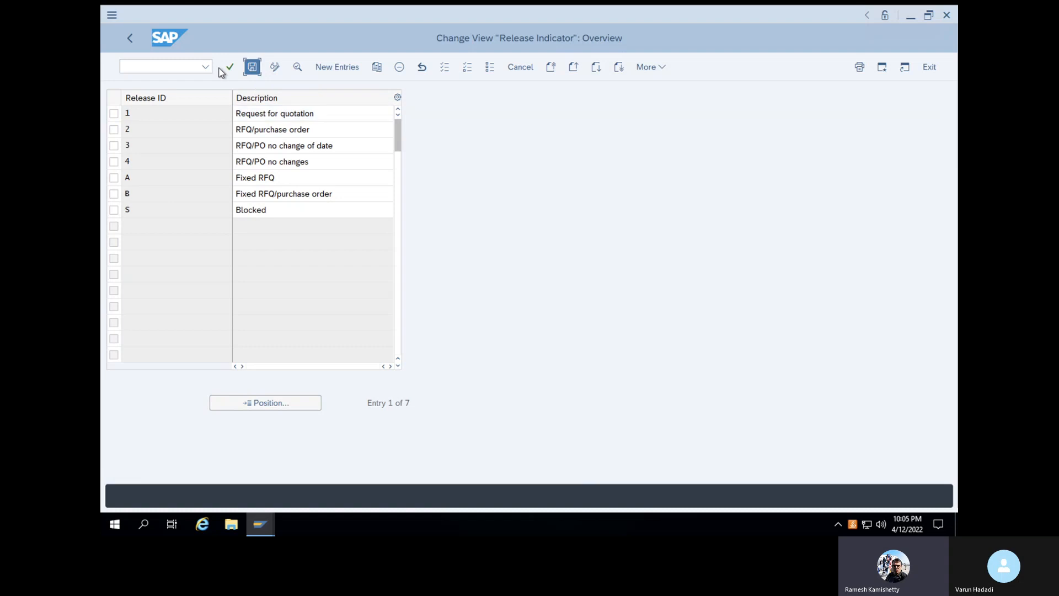
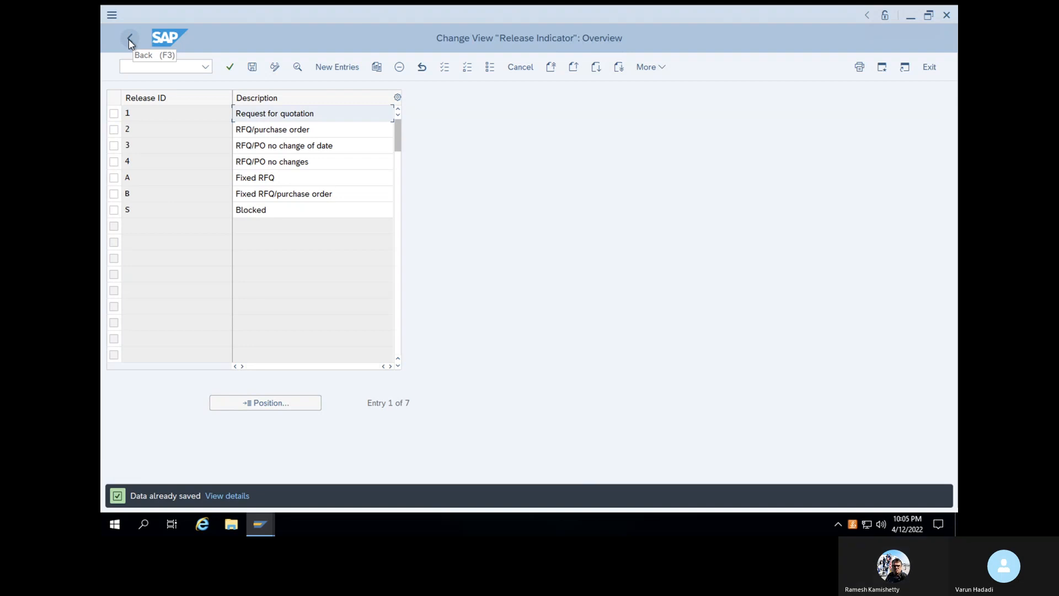
{"action": "left_click", "coordinate": [129, 39]}
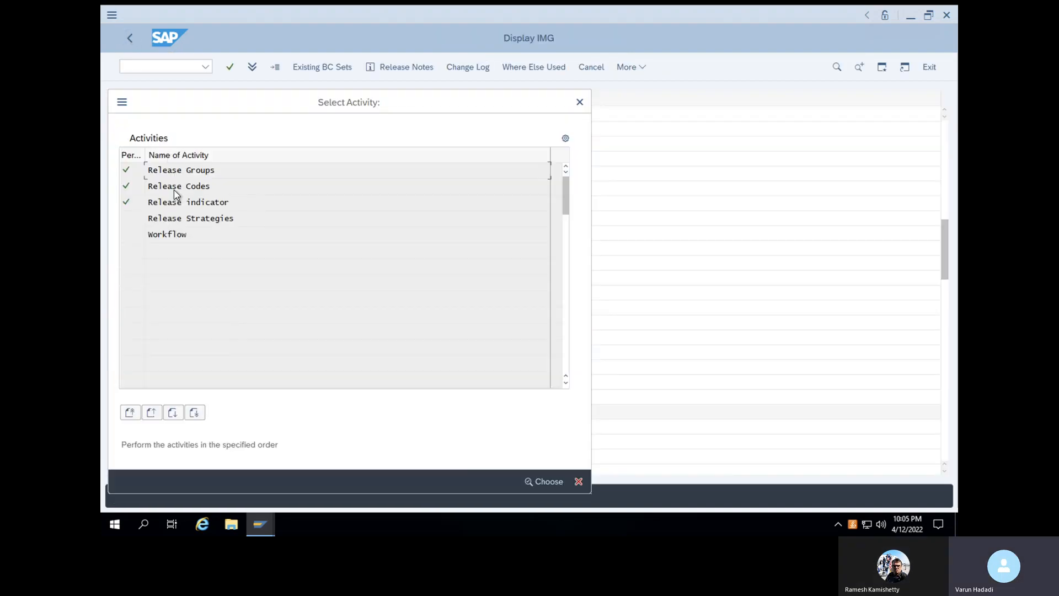
- Create a release strategy VP for release group KP and fill in its description with the trainee's first name followed by "release"
{"action": "double_click", "coordinate": [180, 220]}
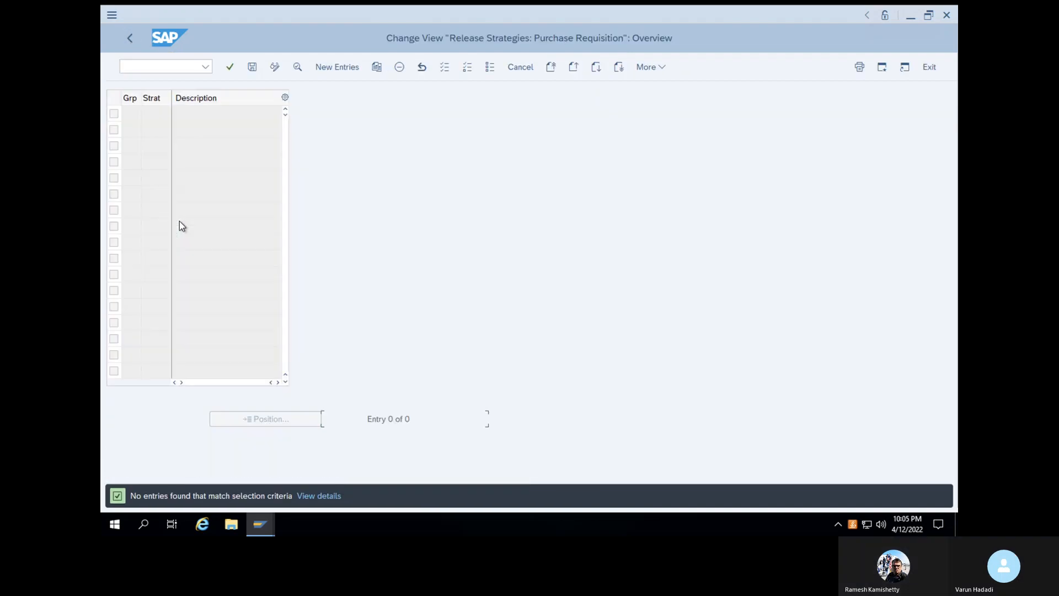
{"action": "left_click", "coordinate": [337, 67]}
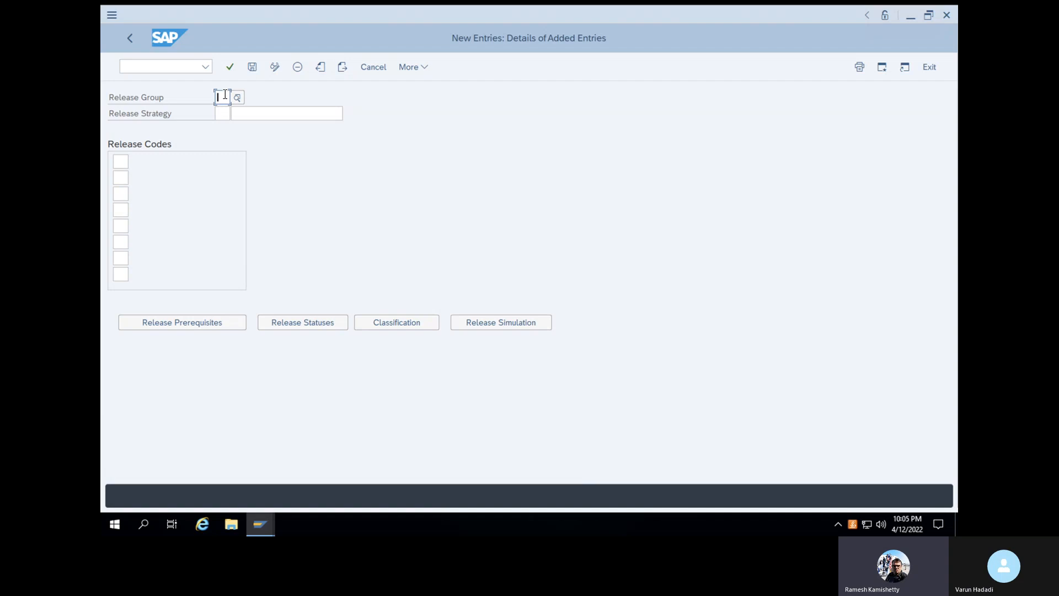
{"action": "type", "text": "KP"}
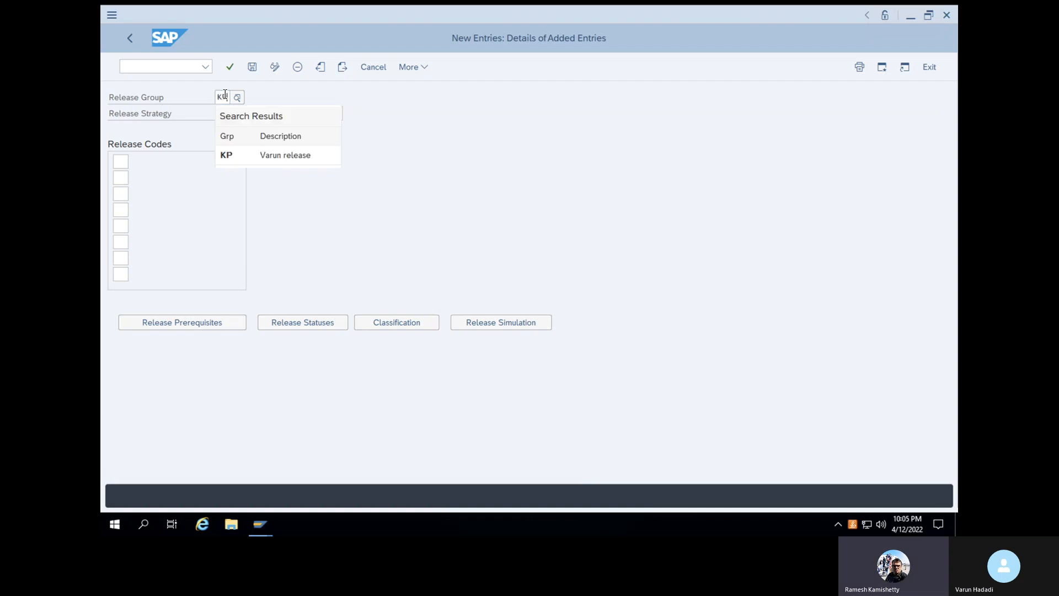
{"action": "left_click", "coordinate": [280, 157]}
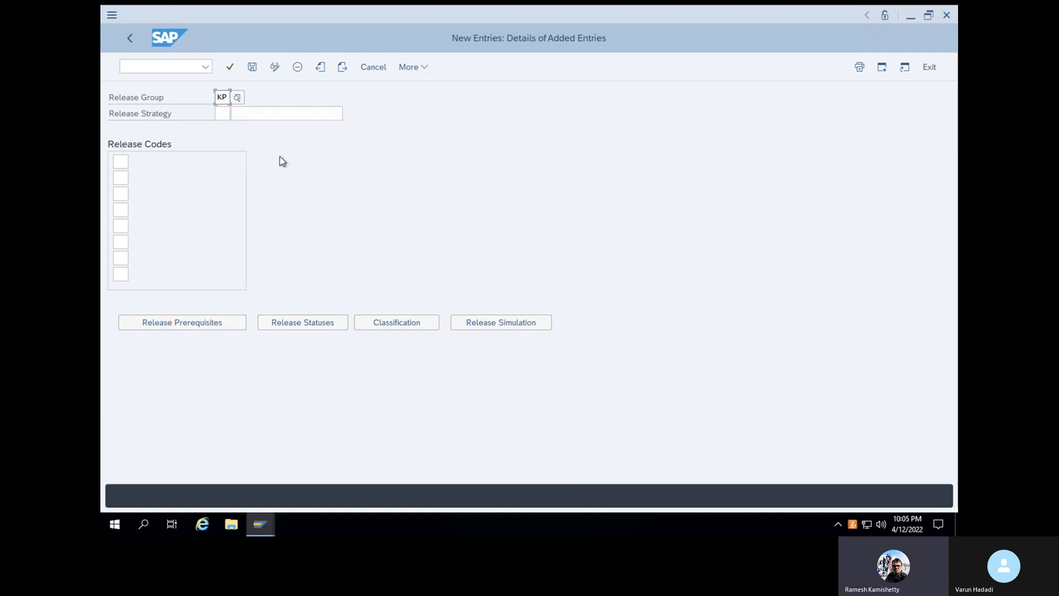
{"action": "left_click", "coordinate": [223, 113]}
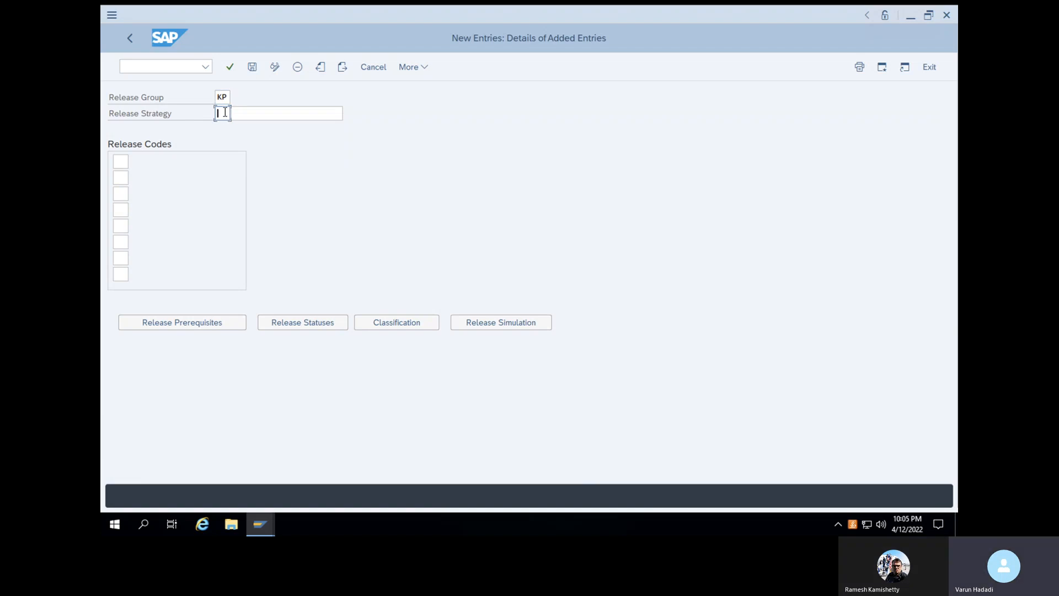
{"action": "type", "text": "VP"}
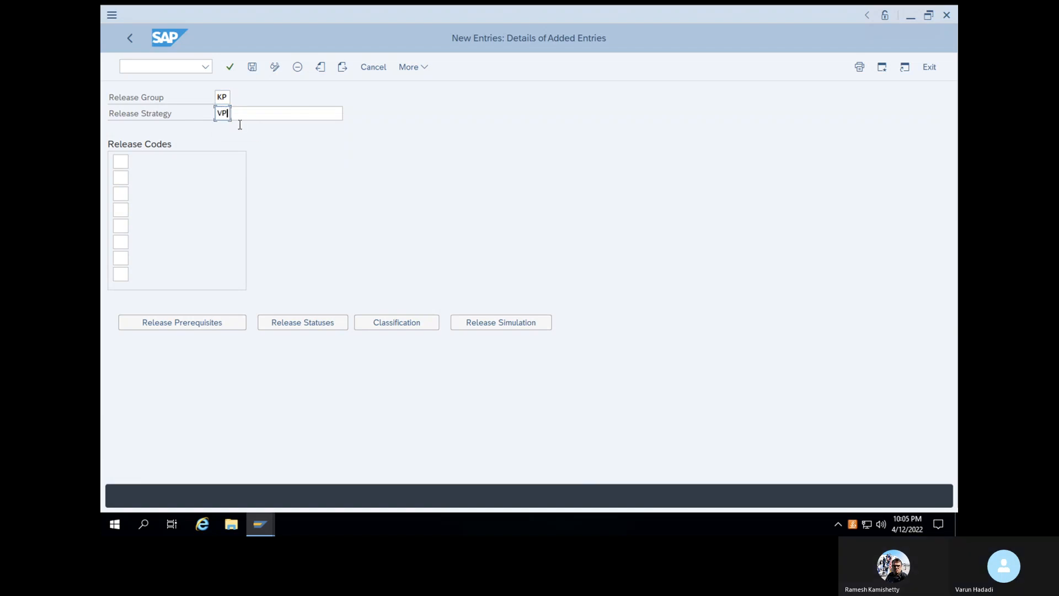
{"action": "left_click", "coordinate": [265, 119]}
{"action": "type", "text": "Varun re"}
{"action": "left_click", "coordinate": [268, 130]}
- Assign release codes 01 through 08 to strategy VP in ascending order and confirm the entries
{"action": "left_click", "coordinate": [122, 162]}
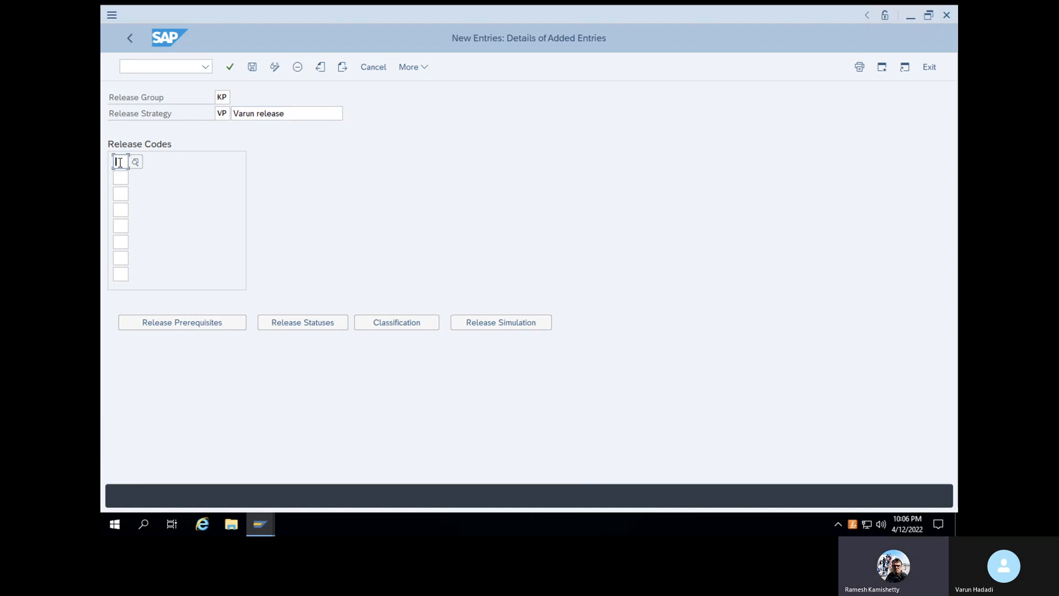
{"action": "type", "text": "01"}
{"action": "key", "text": "Return"}
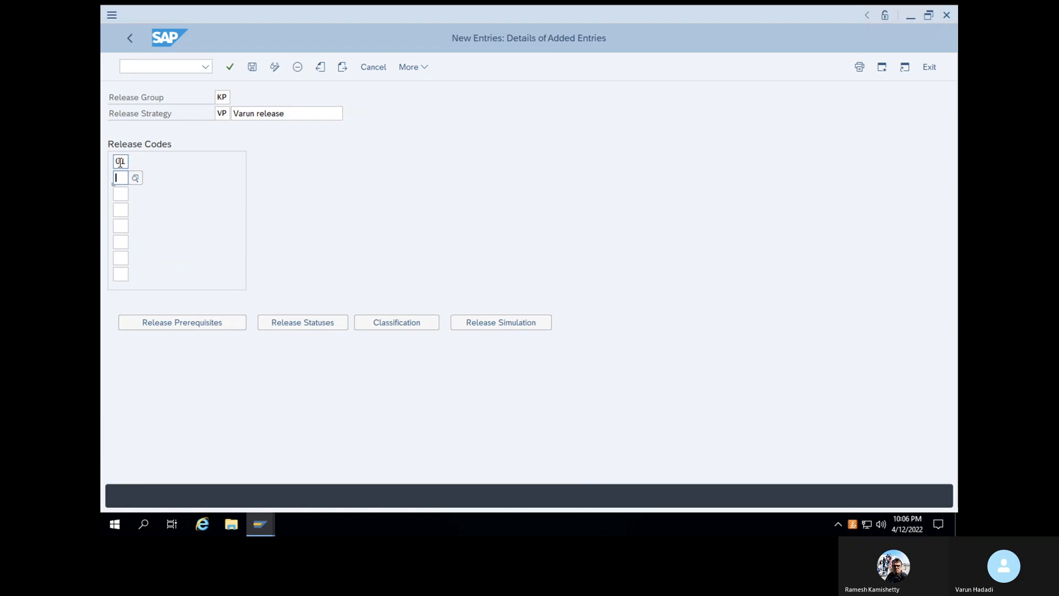
{"action": "type", "text": "02"}
{"action": "key", "text": "Return"}
{"action": "type", "text": "03"}
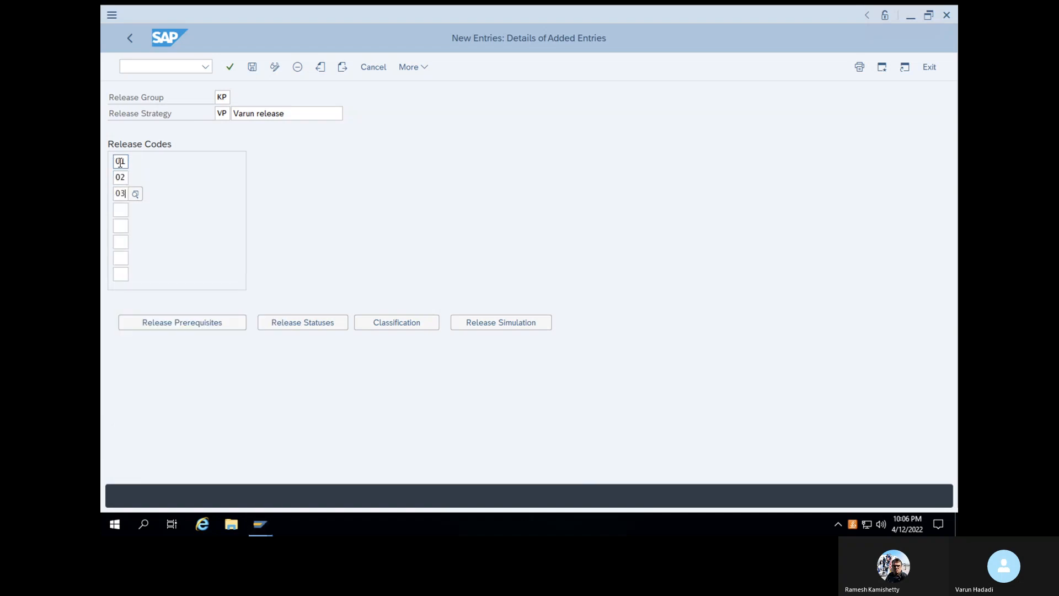
{"action": "key", "text": "Return"}
{"action": "type", "text": "04"}
{"action": "key", "text": "Return"}
{"action": "type", "text": "05"}
{"action": "key", "text": "Return"}
{"action": "type", "text": "06"}
{"action": "key", "text": "Return"}
{"action": "type", "text": "07"}
{"action": "key", "text": "Return"}
{"action": "type", "text": "08"}
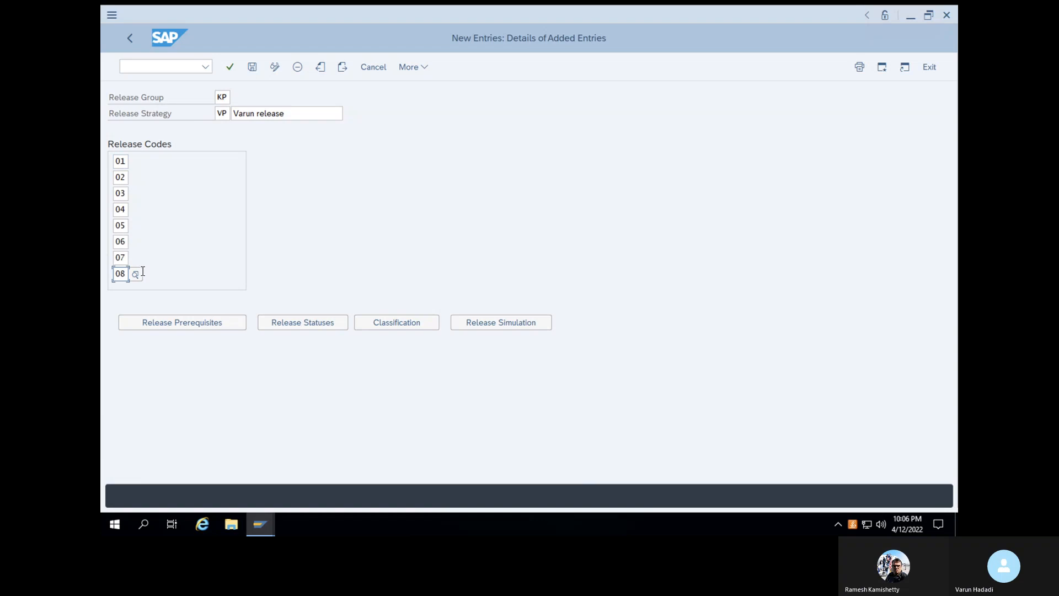
{"action": "key", "text": "Return"}
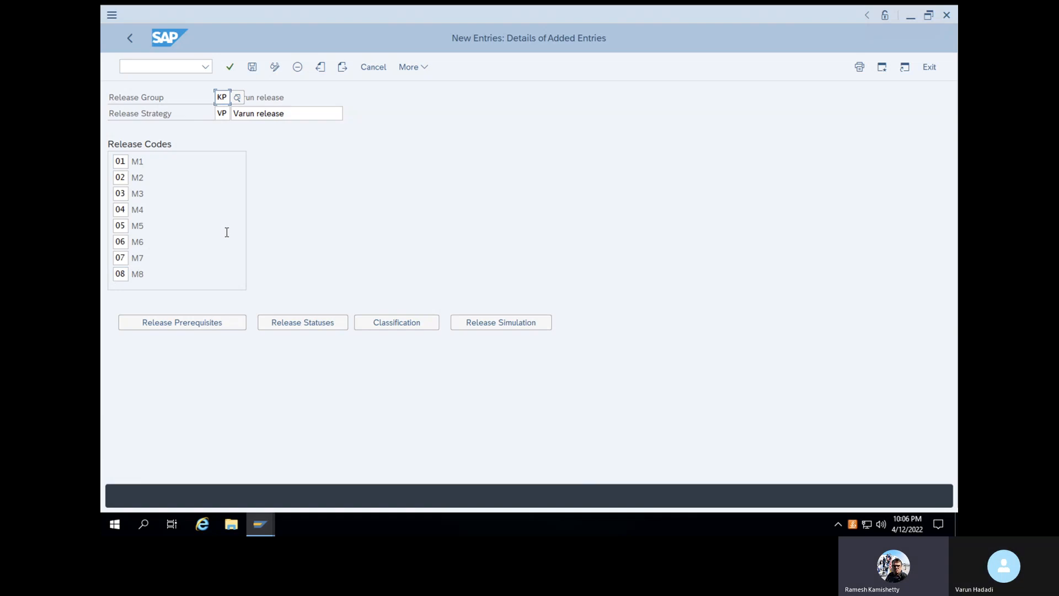
- In the release prerequisites, make all lower-numbered codes prerequisites for each of the release codes 02 to 06
{"action": "left_click", "coordinate": [234, 325]}
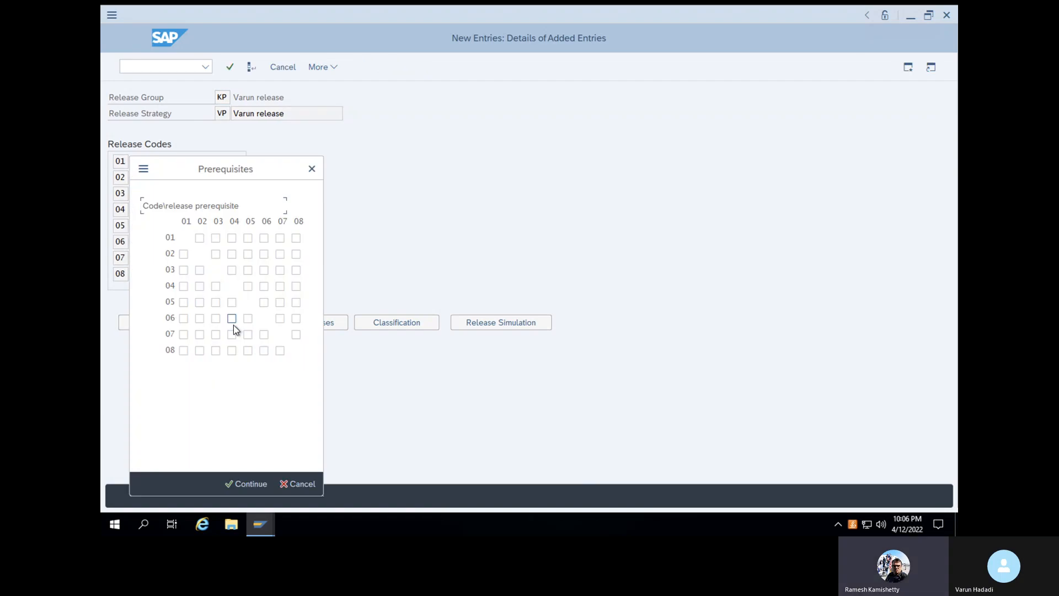
{"action": "left_click", "coordinate": [185, 253]}
{"action": "left_click", "coordinate": [185, 286]}
{"action": "left_click", "coordinate": [199, 286]}
{"action": "left_click", "coordinate": [216, 286]}
{"action": "left_click", "coordinate": [199, 302]}
{"action": "left_click", "coordinate": [216, 302]}
{"action": "left_click", "coordinate": [231, 302]}
{"action": "left_click", "coordinate": [184, 318]}
{"action": "left_click", "coordinate": [200, 318]}
{"action": "left_click", "coordinate": [215, 319]}
{"action": "left_click", "coordinate": [233, 319]}
- Make release codes 01 to 06 prerequisites for release code 07
{"action": "left_click", "coordinate": [264, 334]}
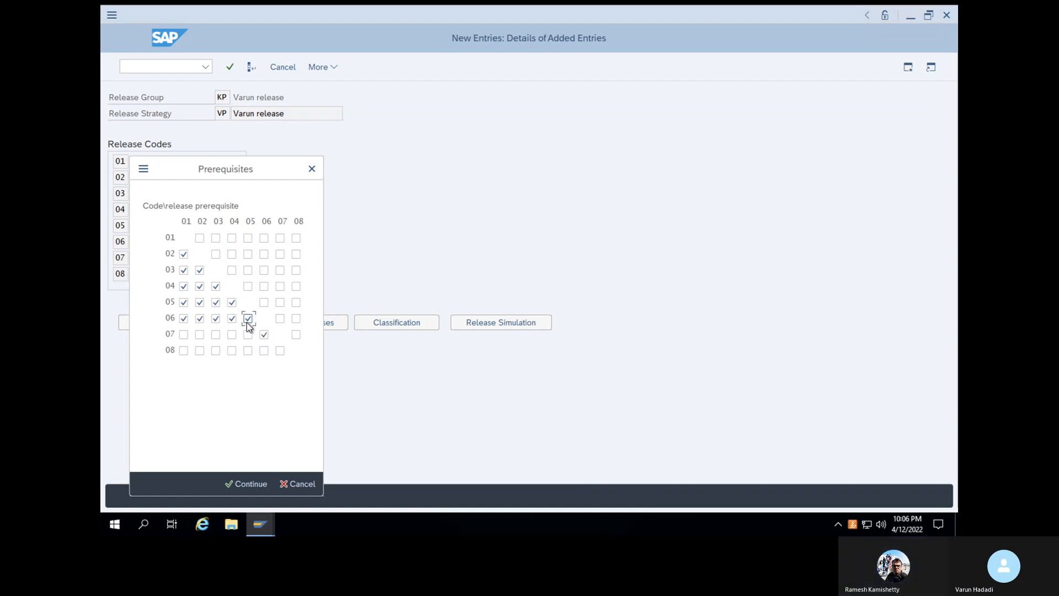
{"action": "left_click", "coordinate": [231, 334]}
{"action": "left_click", "coordinate": [216, 334]}
{"action": "left_click", "coordinate": [199, 335]}
{"action": "left_click", "coordinate": [183, 335]}
- Make release codes 01 to 07 prerequisites for release code 08 and accept the prerequisites
{"action": "left_click", "coordinate": [199, 351]}
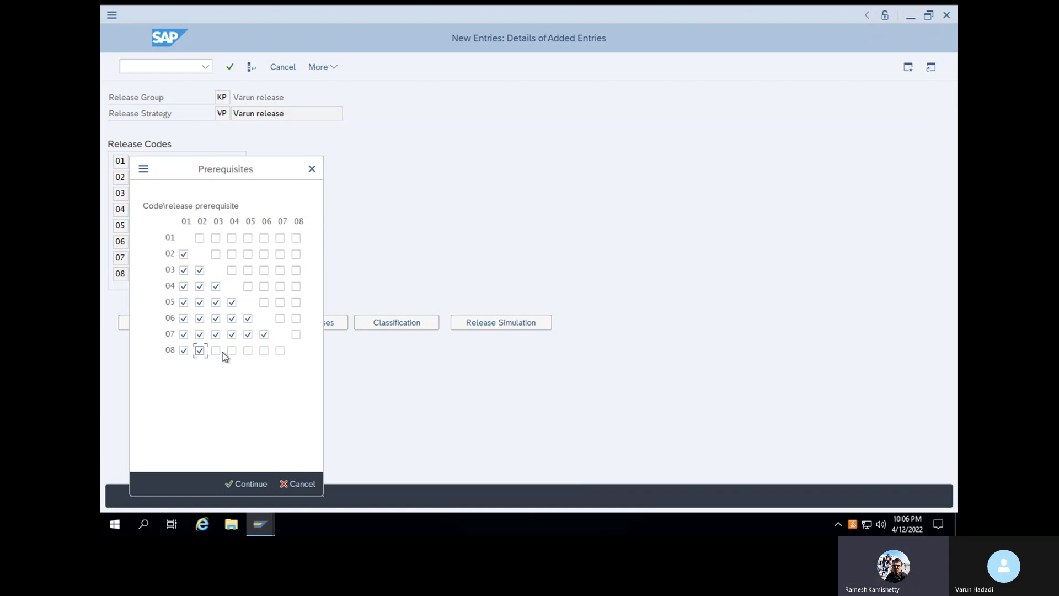
{"action": "left_click", "coordinate": [216, 351]}
{"action": "left_click", "coordinate": [232, 350]}
{"action": "left_click", "coordinate": [248, 351]}
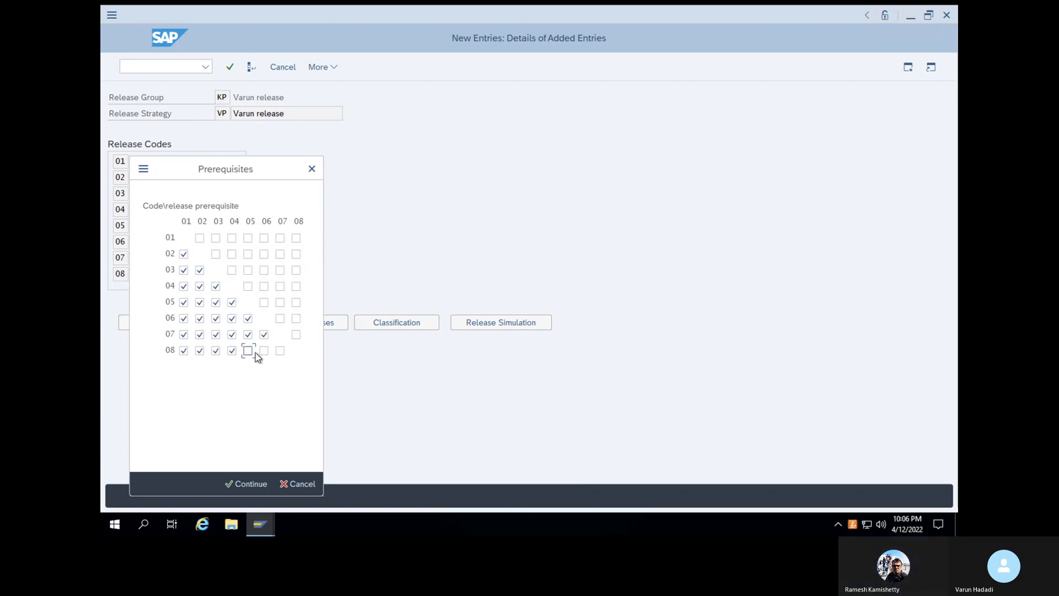
{"action": "left_click", "coordinate": [263, 351]}
{"action": "left_click", "coordinate": [280, 351]}
{"action": "left_click", "coordinate": [249, 488]}
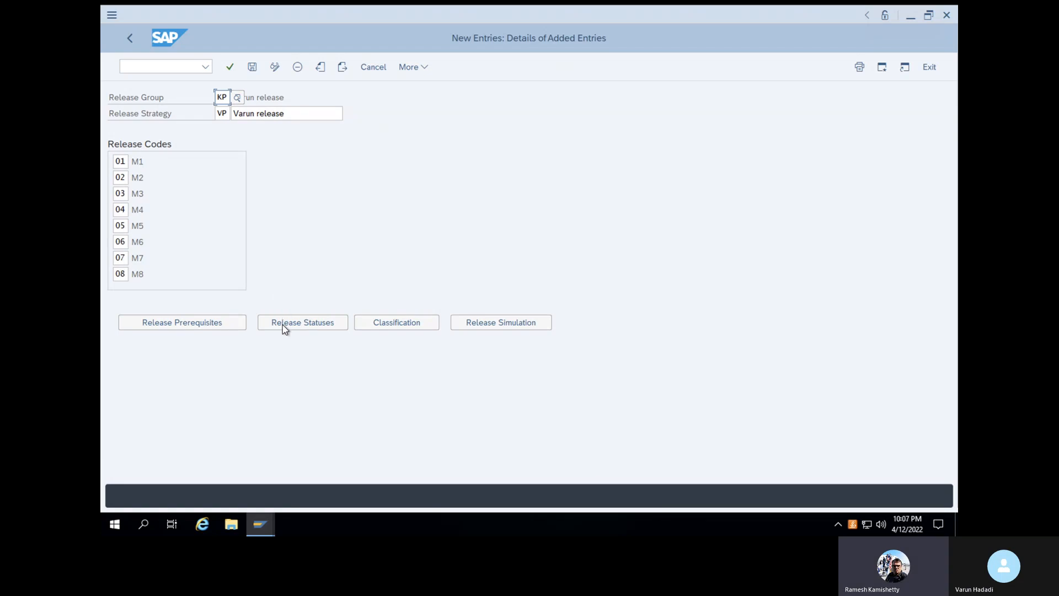
- Check and accept the release statuses for every approval stage, and save strategy VP with the SAP MM training customizing request
{"action": "left_click", "coordinate": [252, 67]}
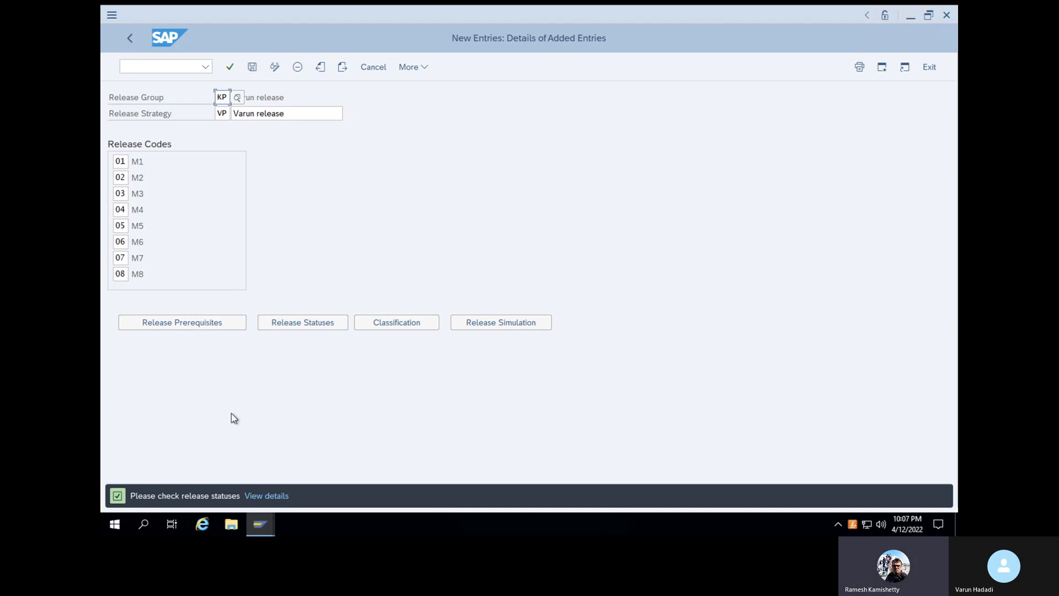
{"action": "left_click", "coordinate": [284, 326]}
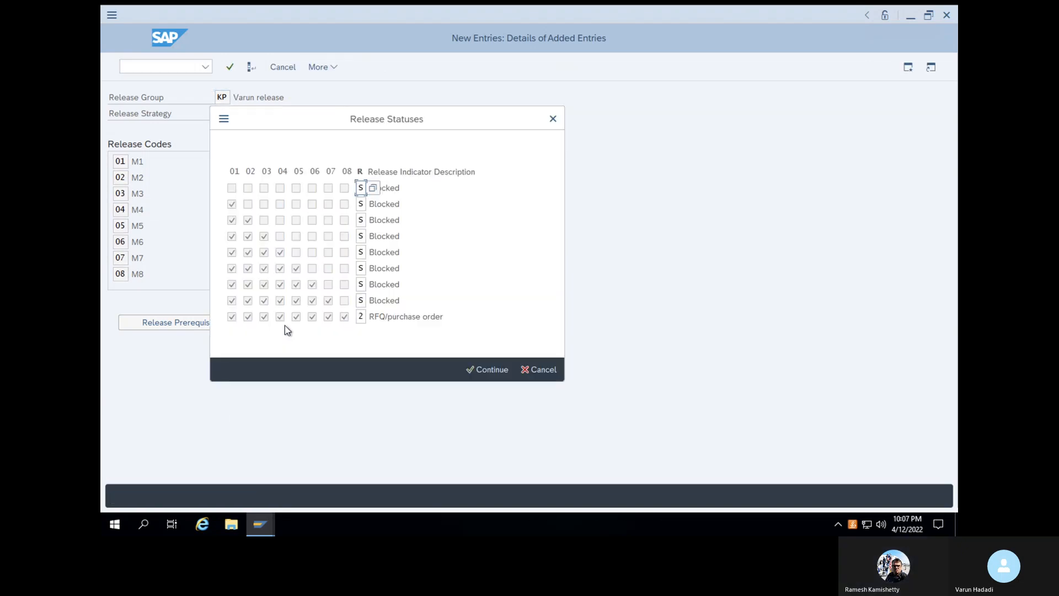
{"action": "left_click", "coordinate": [361, 189]}
{"action": "key", "text": "BackSpace"}
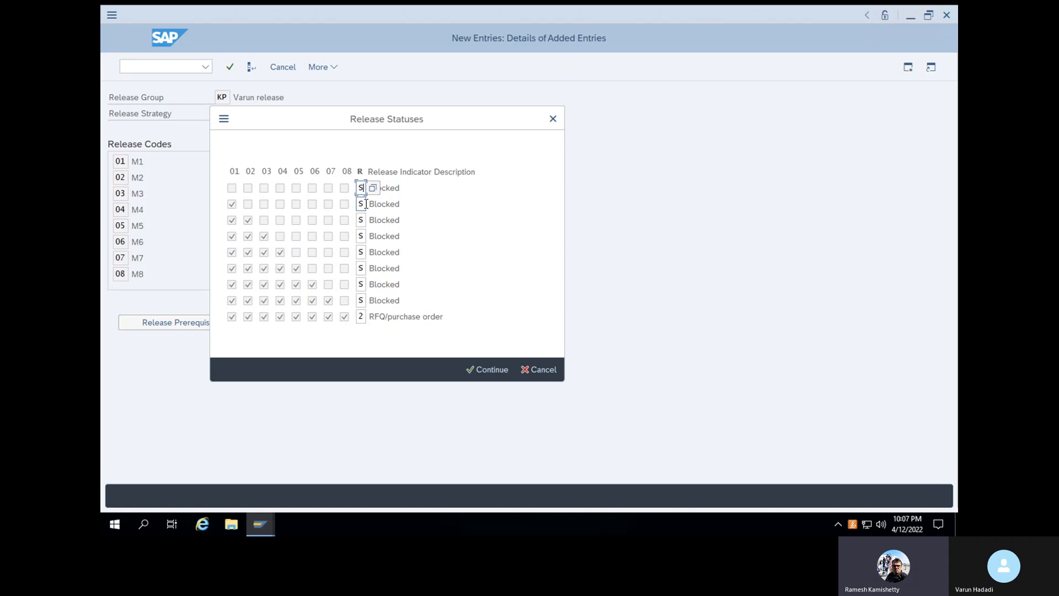
{"action": "left_click", "coordinate": [366, 204]}
{"action": "left_click", "coordinate": [363, 220]}
{"action": "left_click", "coordinate": [363, 236]}
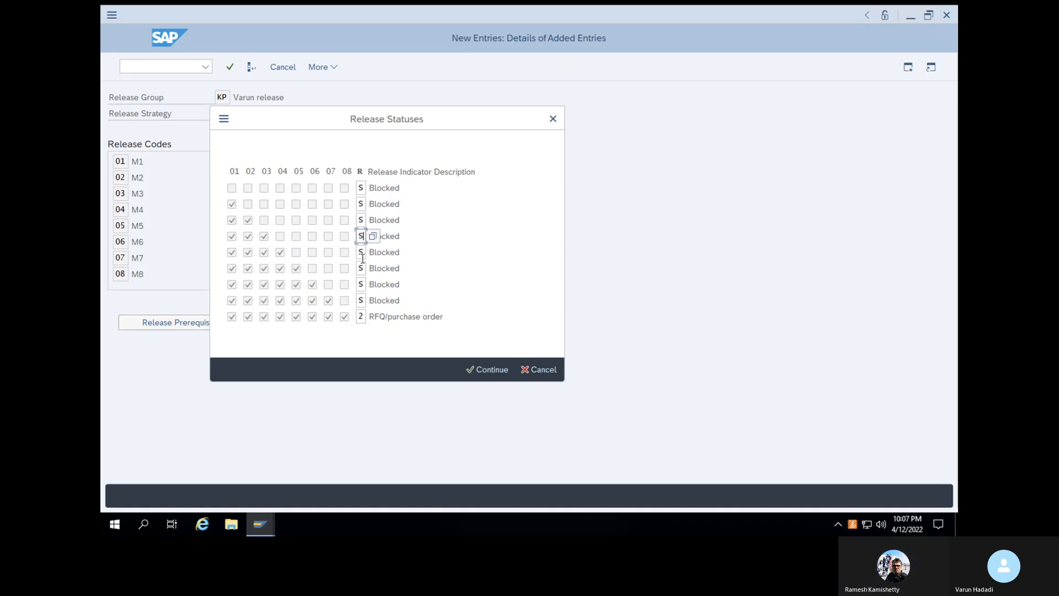
{"action": "left_click", "coordinate": [363, 254]}
{"action": "left_click", "coordinate": [366, 268]}
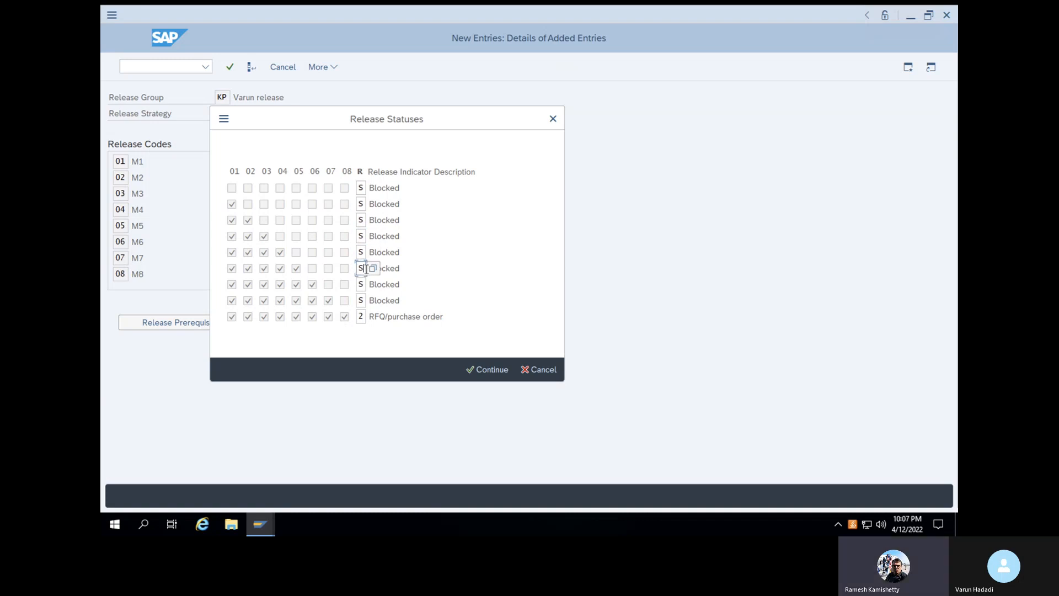
{"action": "left_click", "coordinate": [364, 284]}
{"action": "left_click", "coordinate": [362, 300]}
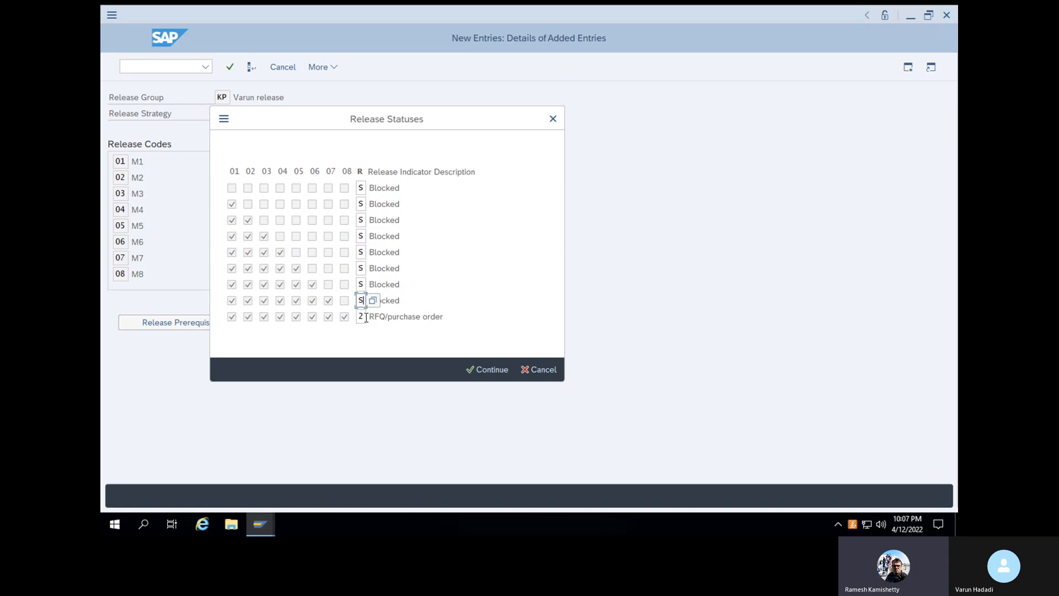
{"action": "left_click", "coordinate": [361, 317]}
{"action": "left_click", "coordinate": [477, 370]}
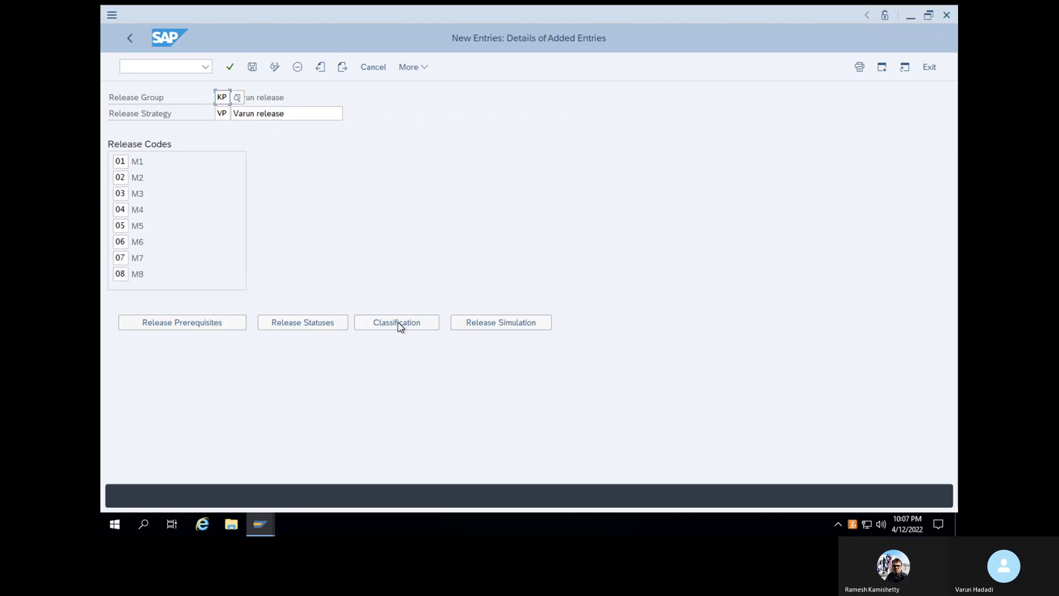
{"action": "left_click", "coordinate": [253, 68]}
{"action": "left_click", "coordinate": [369, 241]}
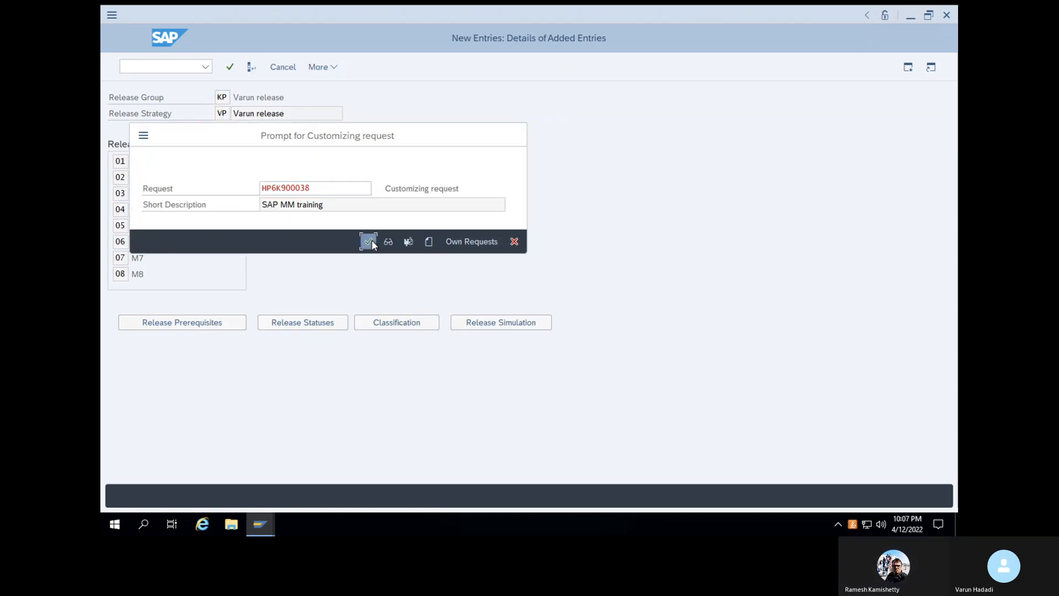
- Set the purchase requisition document type characteristic to PUNB in the strategy's classification, then return to the strategy details and save
{"action": "left_click", "coordinate": [396, 325]}
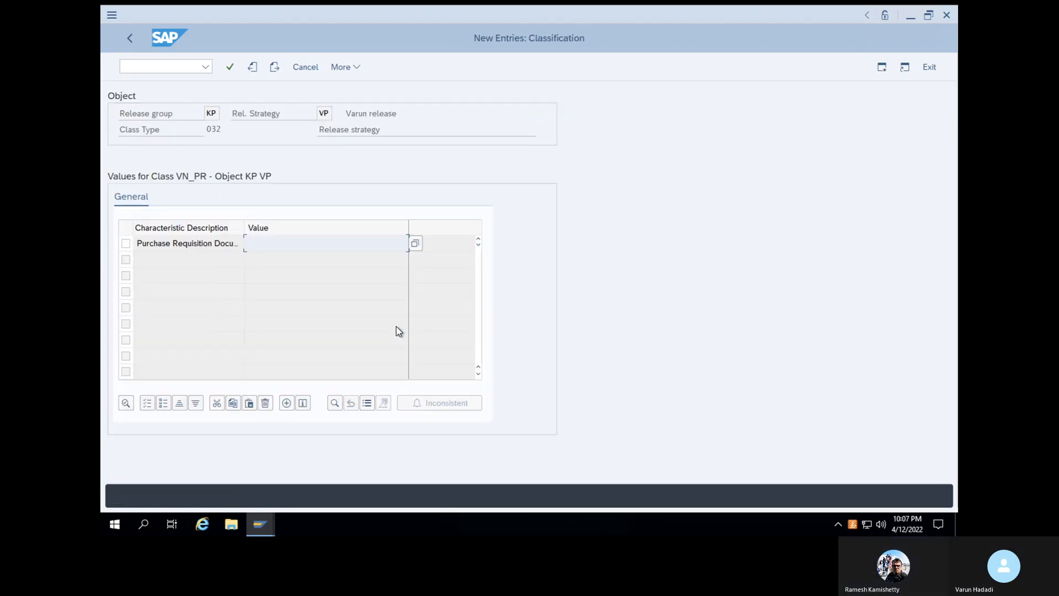
{"action": "left_click", "coordinate": [357, 239]}
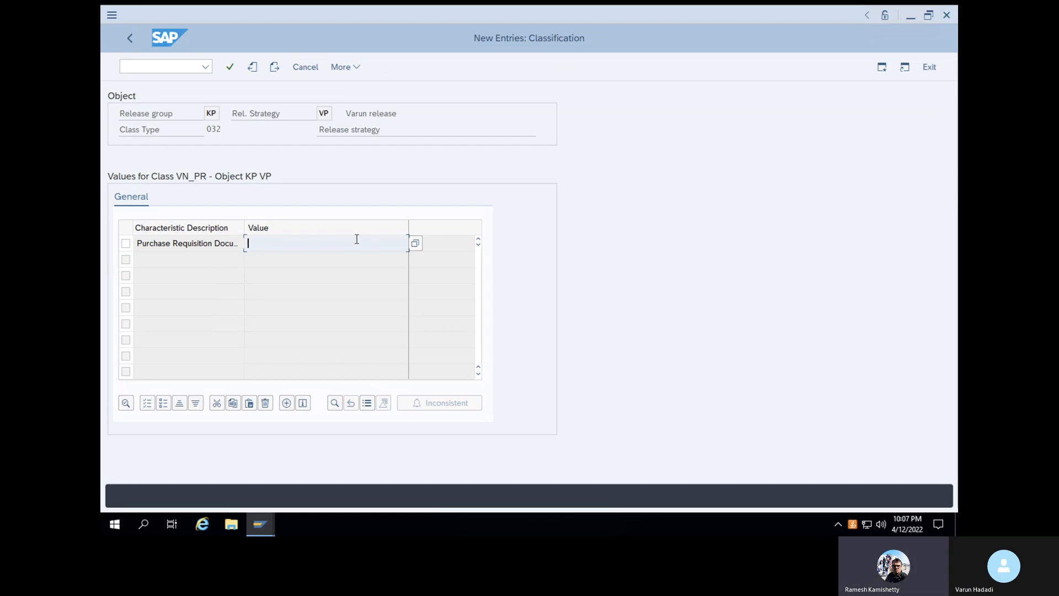
{"action": "type", "text": "PUNB"}
{"action": "key", "text": "Return"}
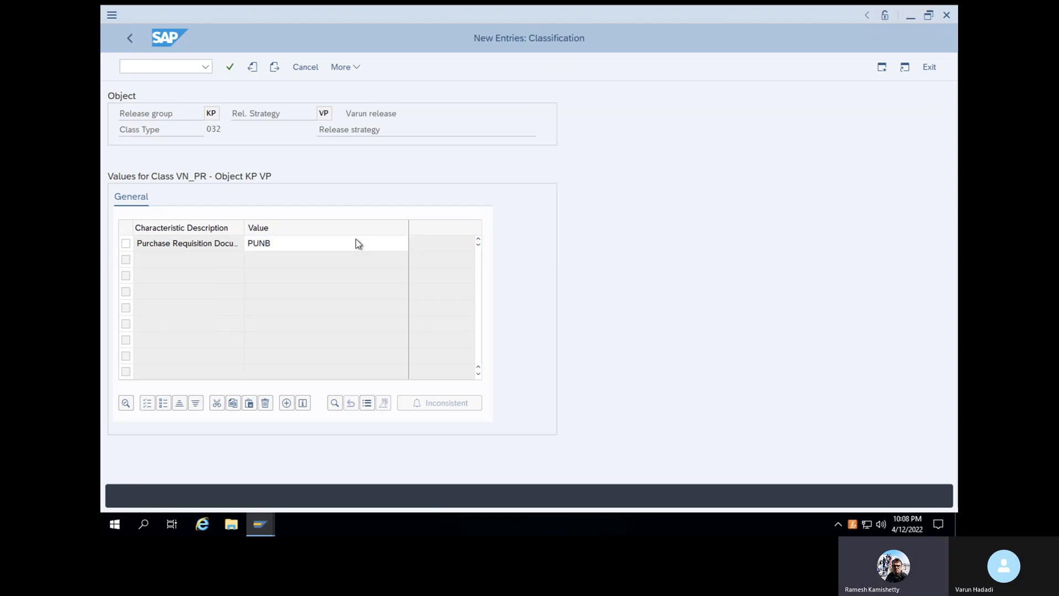
{"action": "left_click", "coordinate": [356, 239]}
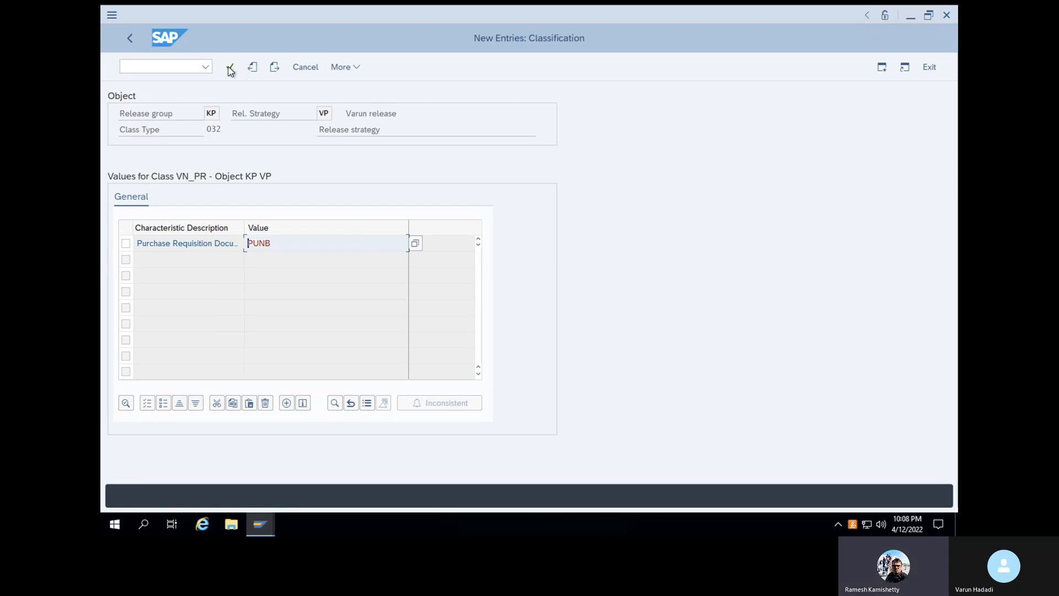
{"action": "left_click", "coordinate": [229, 69]}
{"action": "left_click", "coordinate": [130, 35]}
{"action": "left_click", "coordinate": [252, 67]}
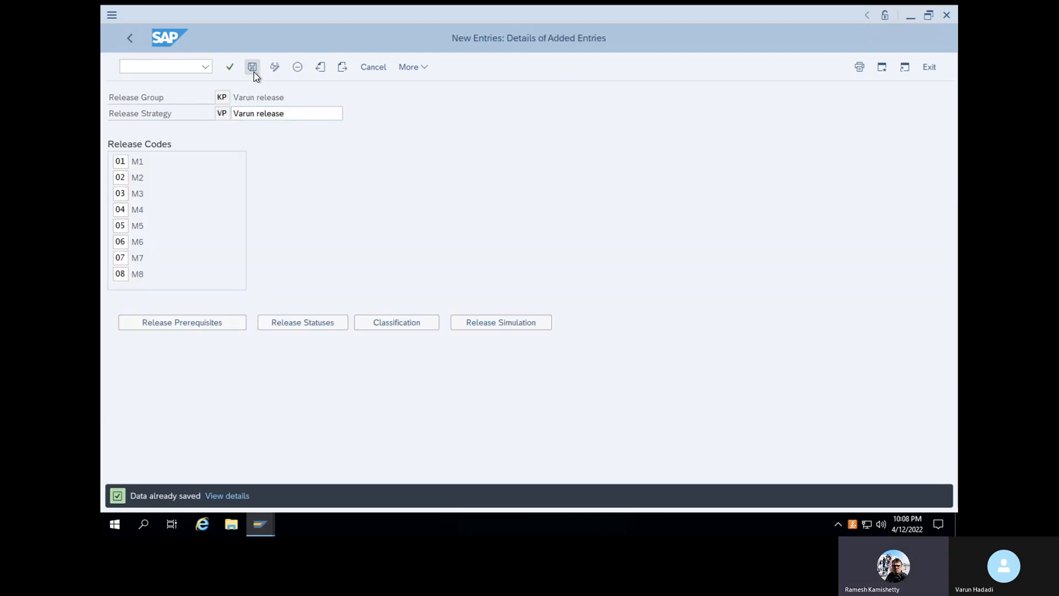
- Simulate the release for strategy VP, effecting release codes 01 to 08 in sequence
{"action": "left_click", "coordinate": [476, 322]}
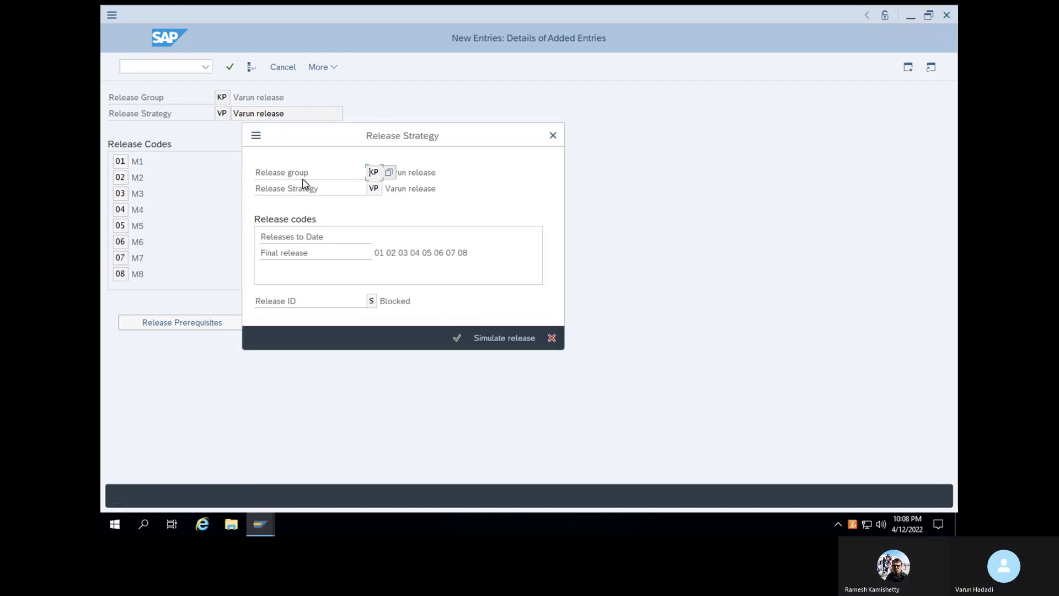
{"action": "left_click", "coordinate": [490, 342]}
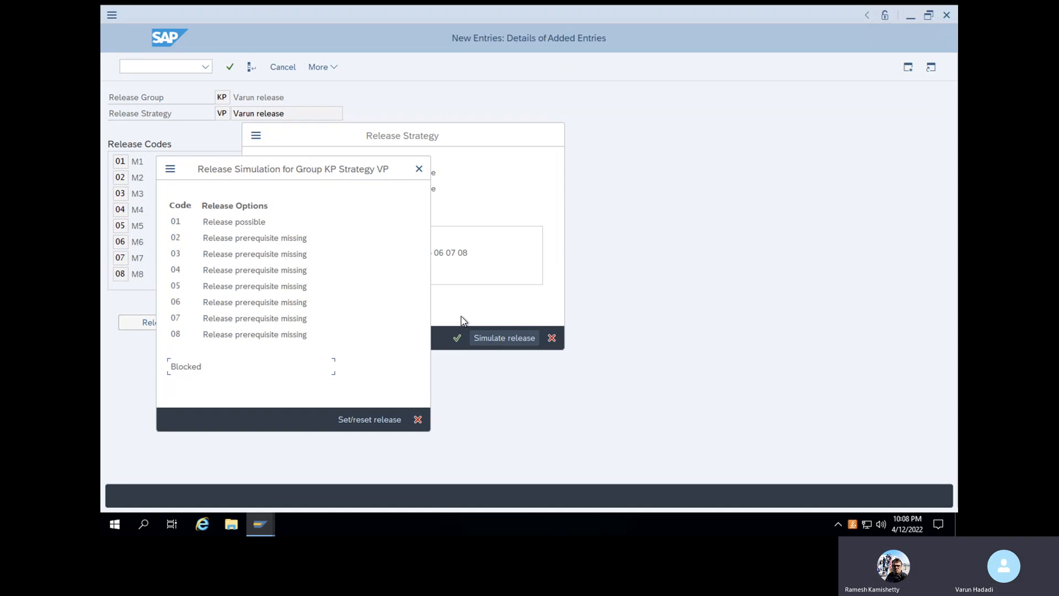
{"action": "double_click", "coordinate": [175, 221]}
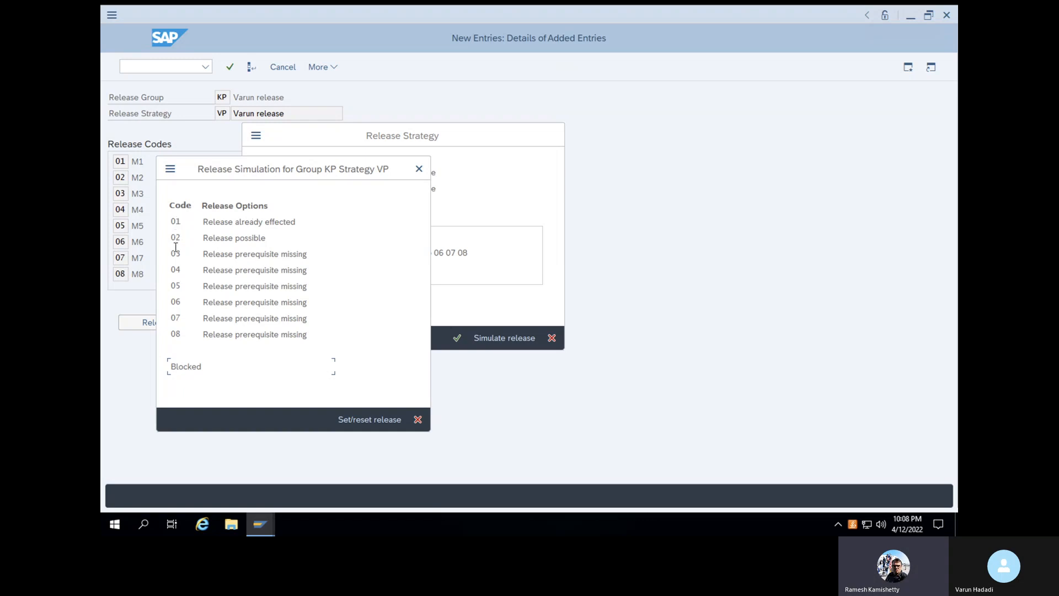
{"action": "double_click", "coordinate": [175, 237]}
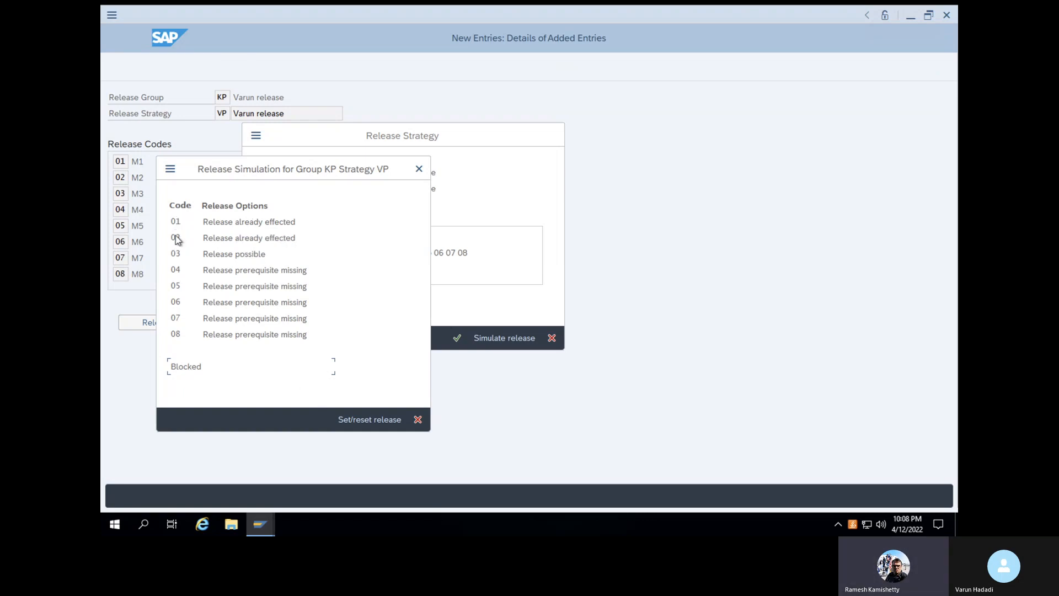
{"action": "double_click", "coordinate": [174, 255]}
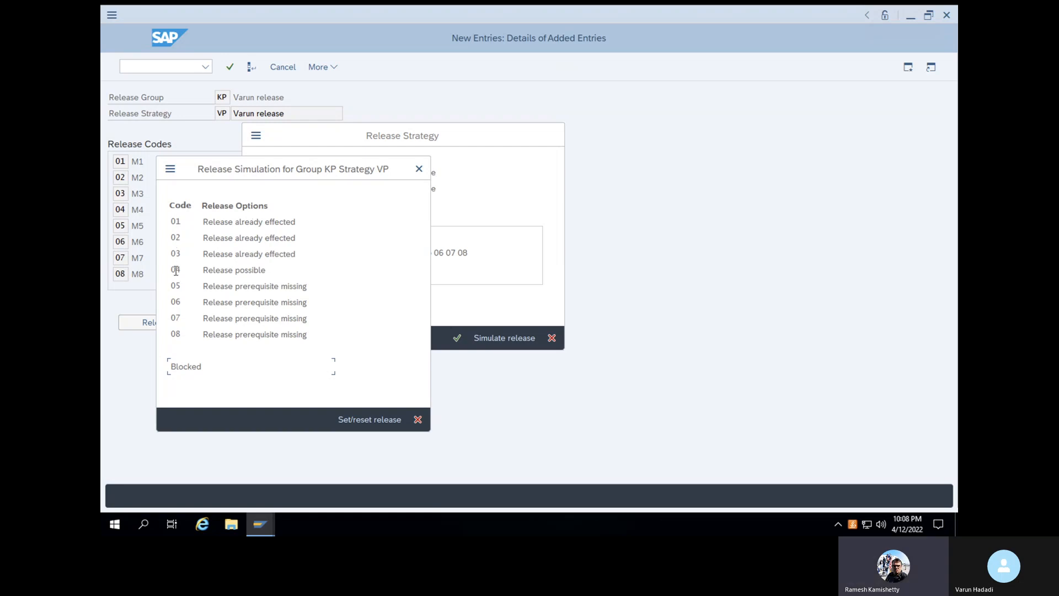
{"action": "double_click", "coordinate": [175, 270]}
{"action": "double_click", "coordinate": [176, 285]}
{"action": "double_click", "coordinate": [175, 302]}
{"action": "double_click", "coordinate": [175, 318]}
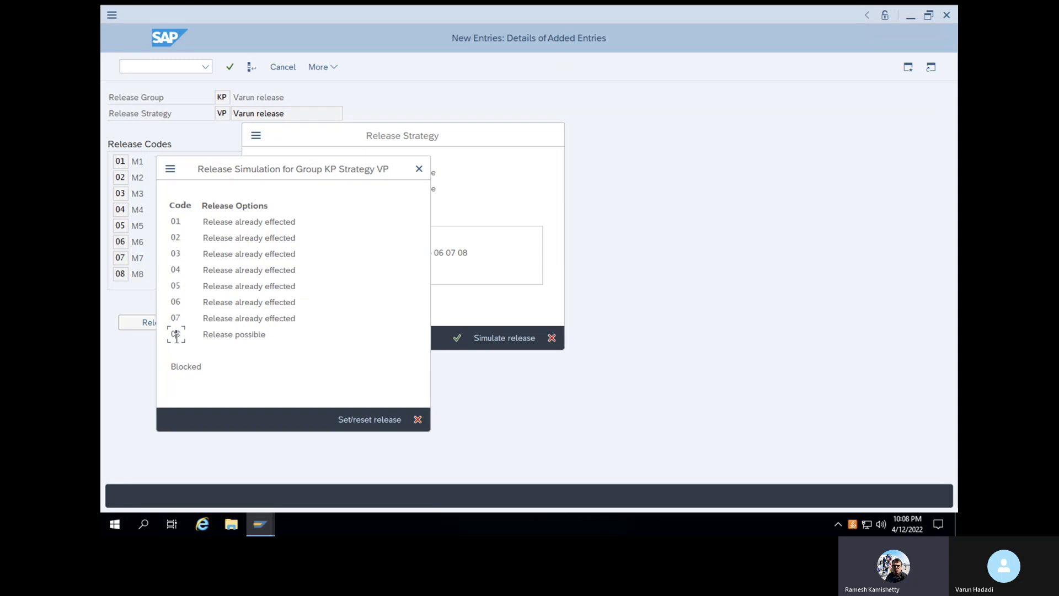
{"action": "double_click", "coordinate": [177, 335]}
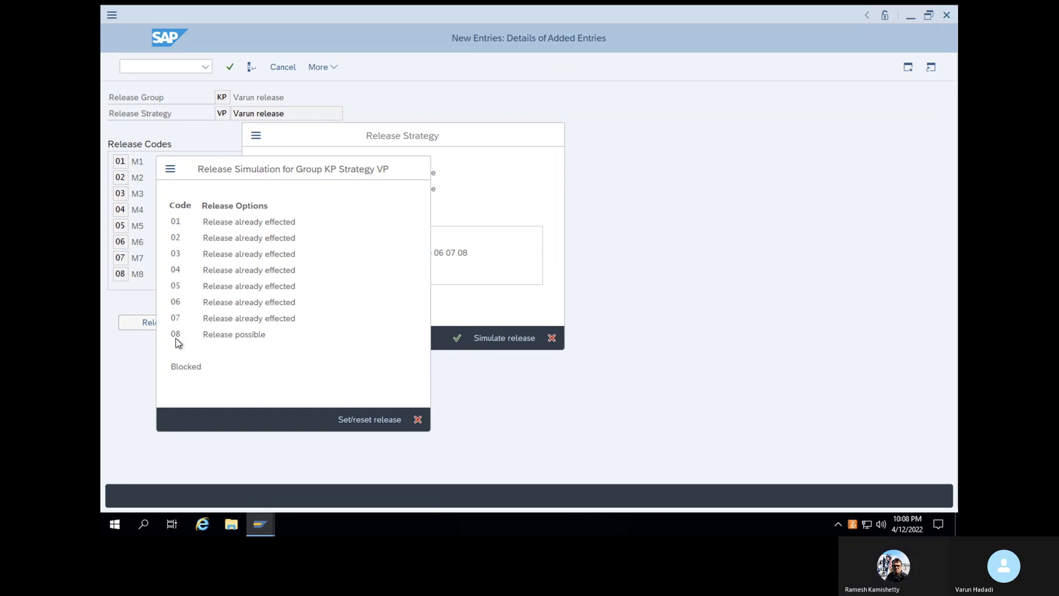
{"action": "left_click", "coordinate": [358, 422]}
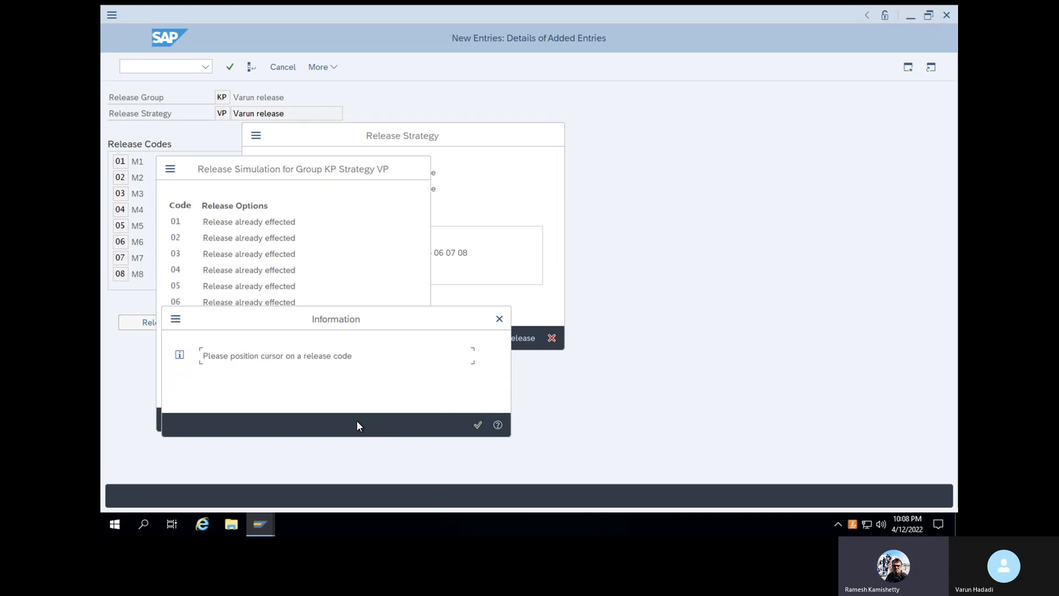
{"action": "left_click", "coordinate": [478, 424]}
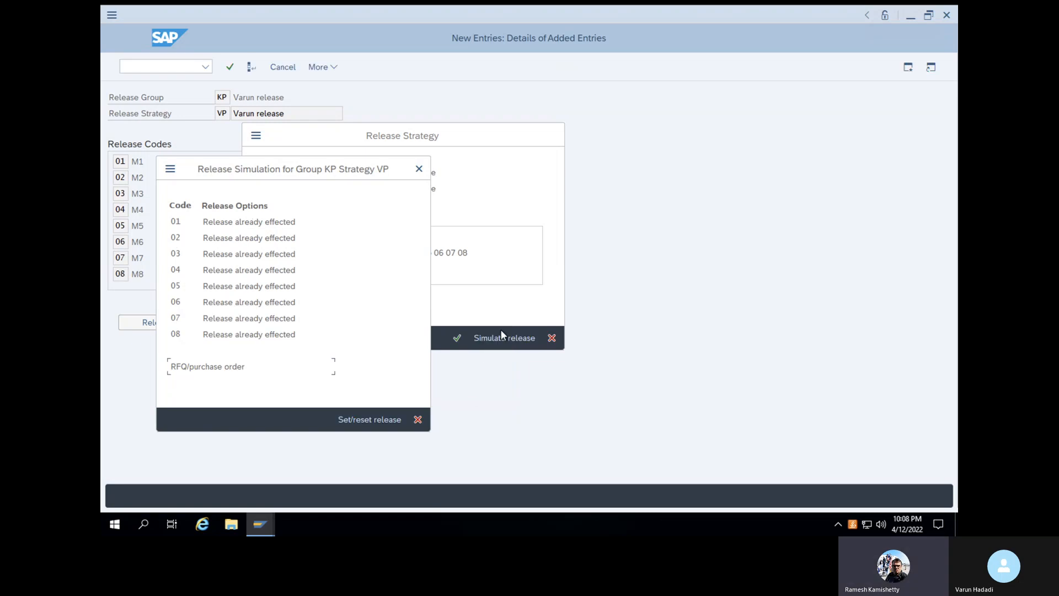
- Close the release simulation and save strategy VP, then return to the SAP Easy Access screen
{"action": "left_click", "coordinate": [417, 419]}
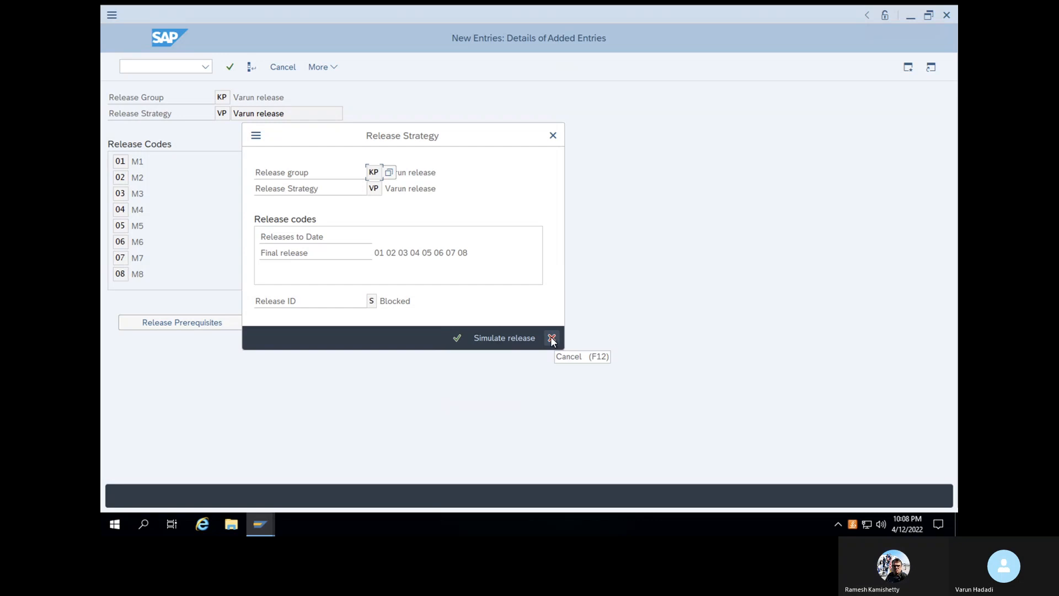
{"action": "left_click", "coordinate": [551, 337]}
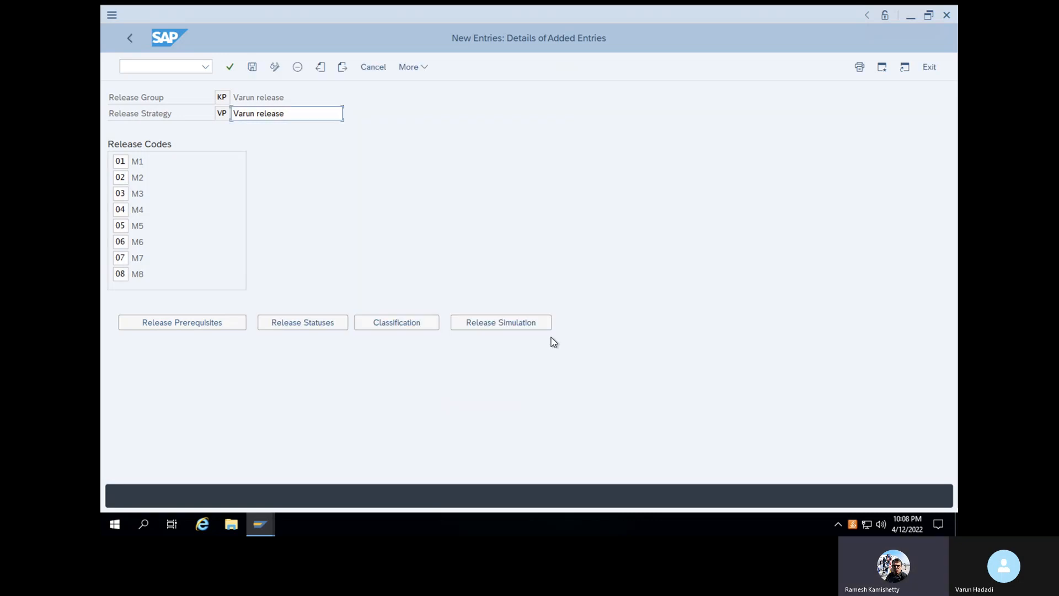
{"action": "left_click", "coordinate": [252, 67]}
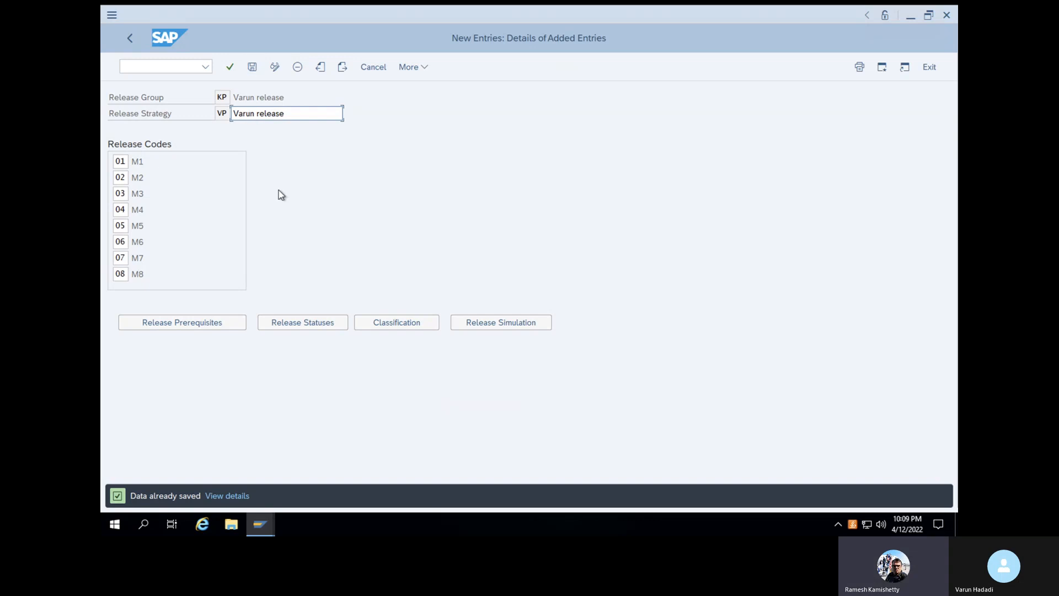
{"action": "left_click", "coordinate": [156, 65]}
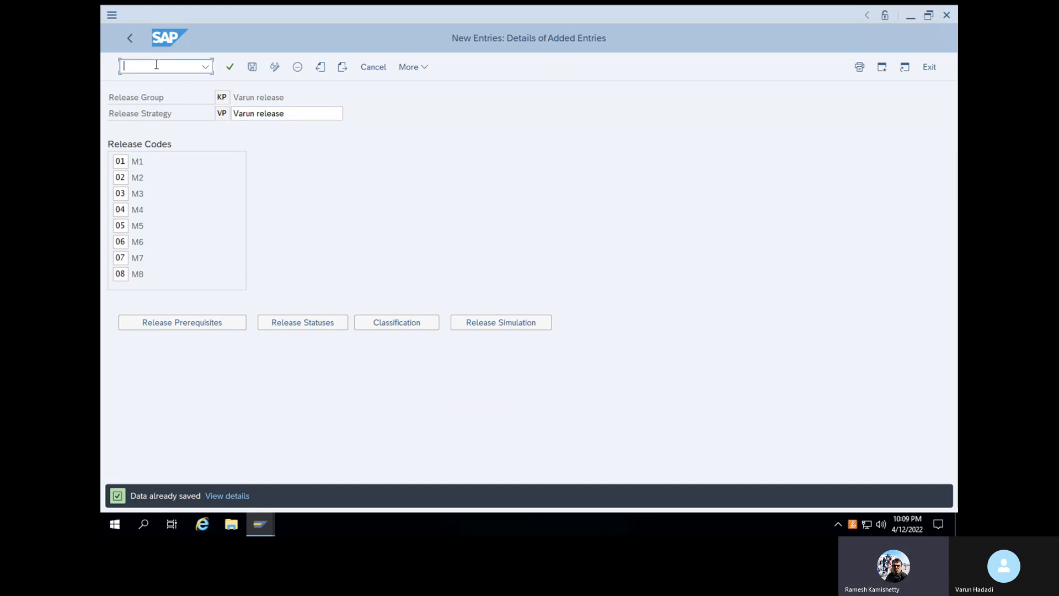
{"action": "type", "text": "/N"}
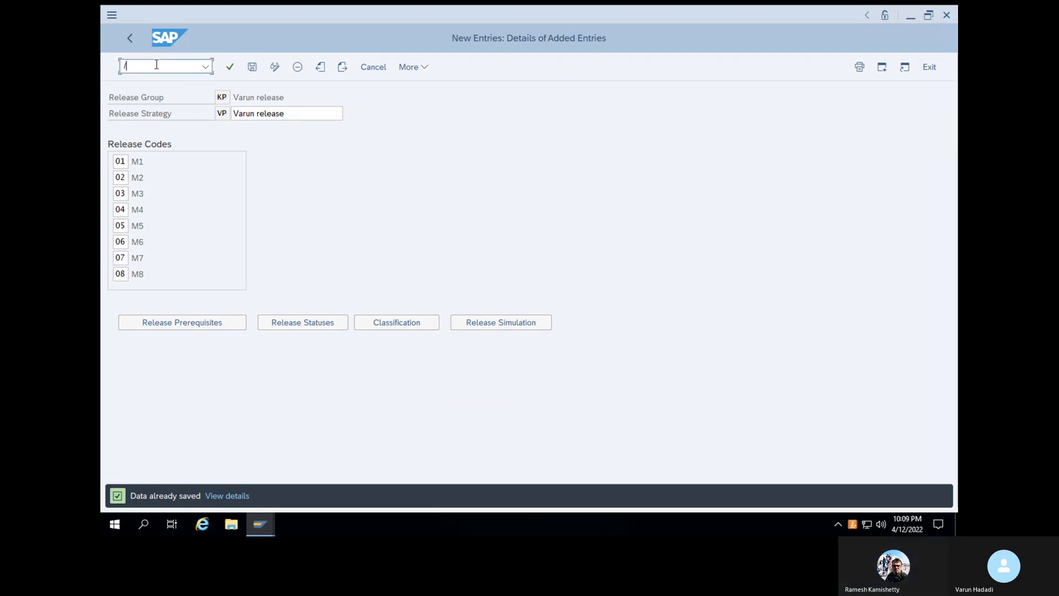
{"action": "key", "text": "Return"}
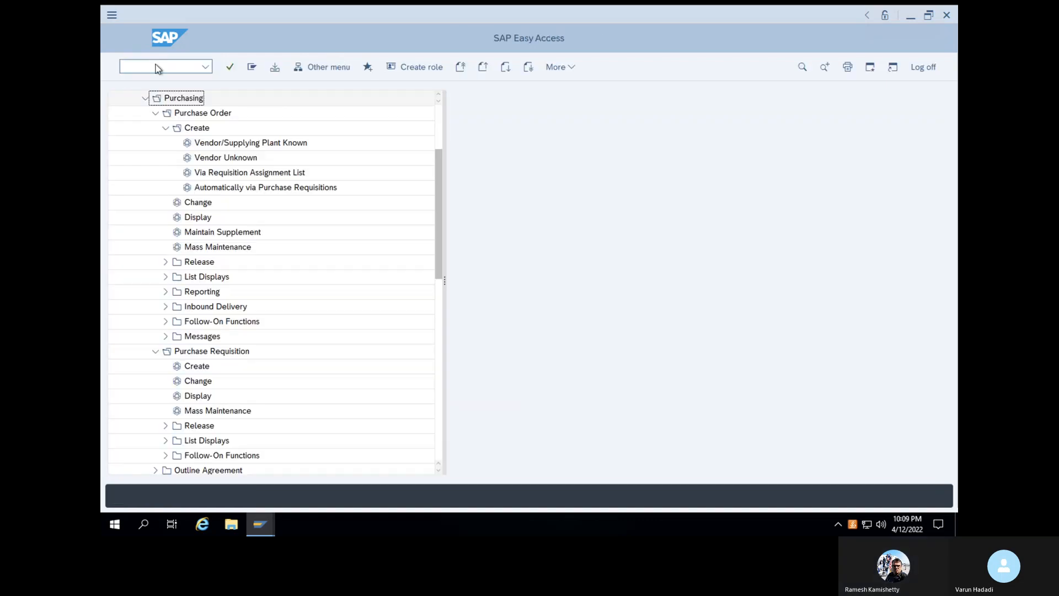
{"action": "key", "text": "Return"}
{"action": "left_click", "coordinate": [157, 68]}
{"action": "type", "text": "SPRO"}
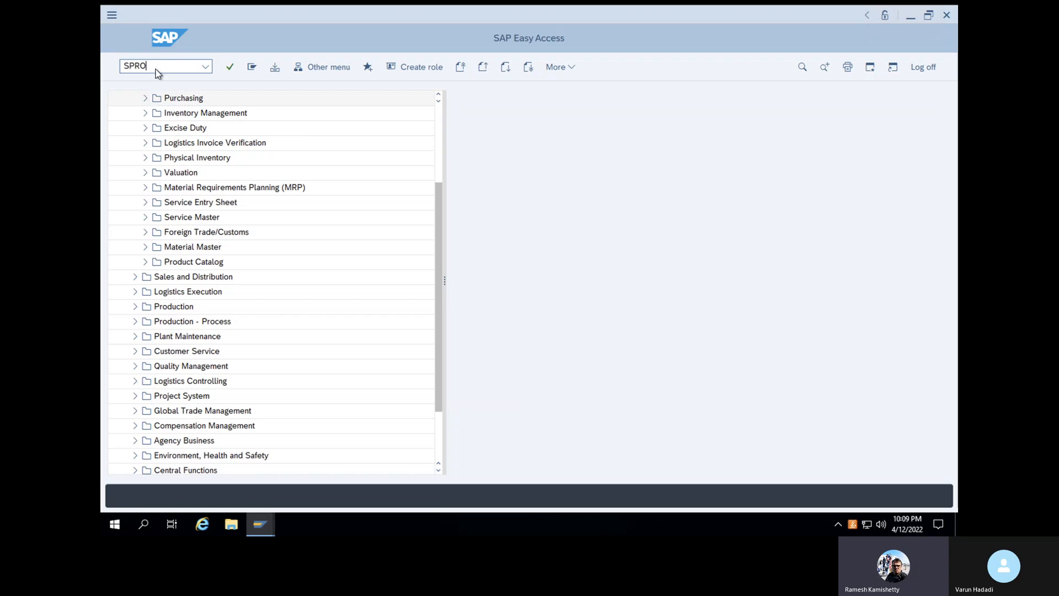
{"action": "key", "text": "Return"}
{"action": "left_click", "coordinate": [276, 66]}
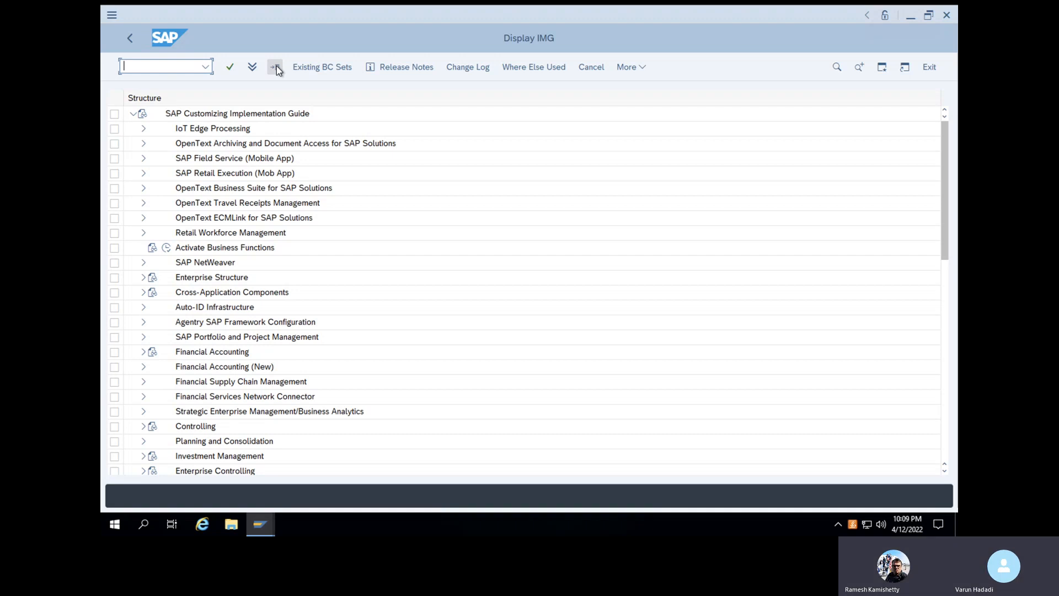
{"action": "type", "text": "ME51N"}
{"action": "key", "text": "Return"}
{"action": "type", "text": "/N"}
{"action": "key", "text": "Return"}
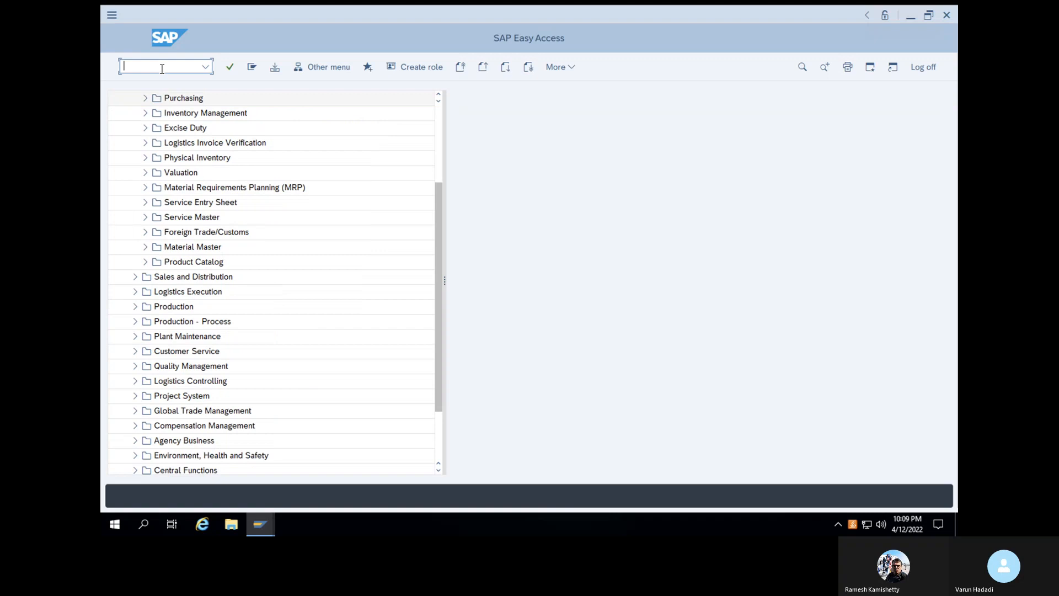
- Start a new purchase requisition with transaction ME51N, choose document type PUNB, and expand the header and item overview
{"action": "type", "text": "ME51N"}
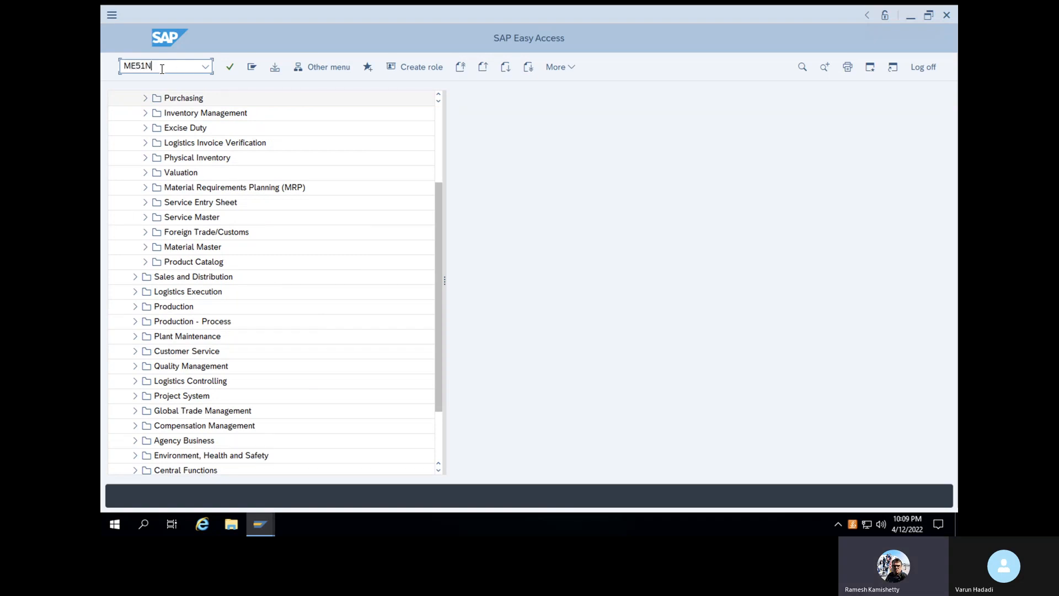
{"action": "key", "text": "Return"}
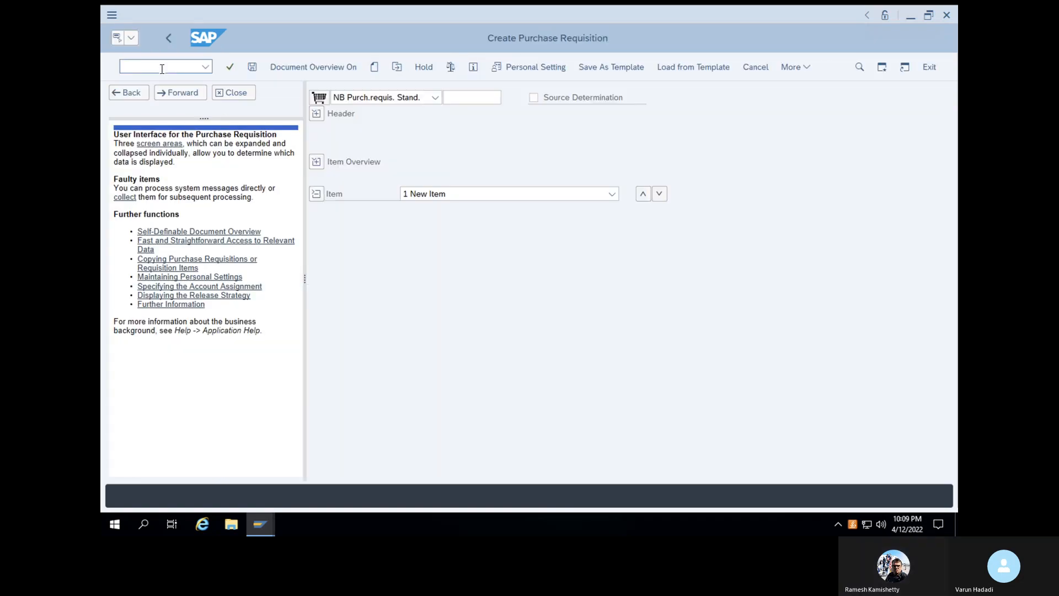
{"action": "left_click", "coordinate": [230, 93]}
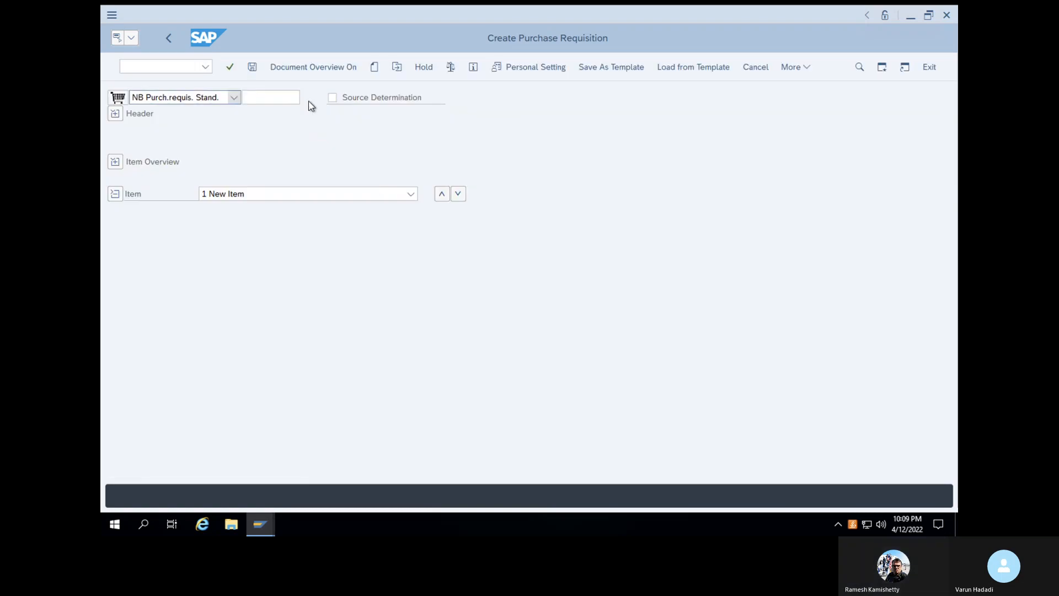
{"action": "left_click", "coordinate": [234, 97]}
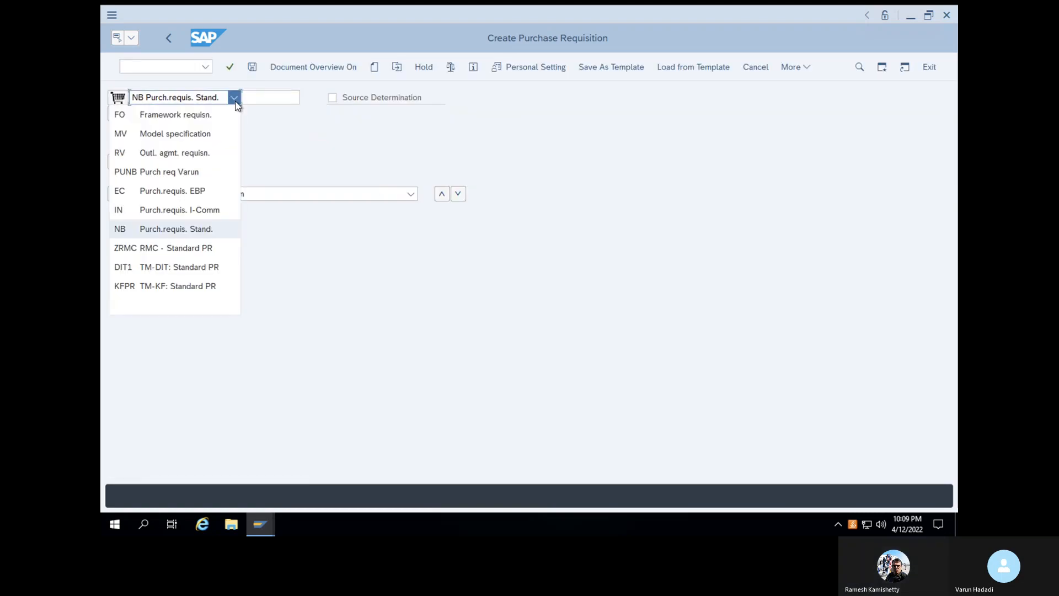
{"action": "left_click", "coordinate": [193, 172]}
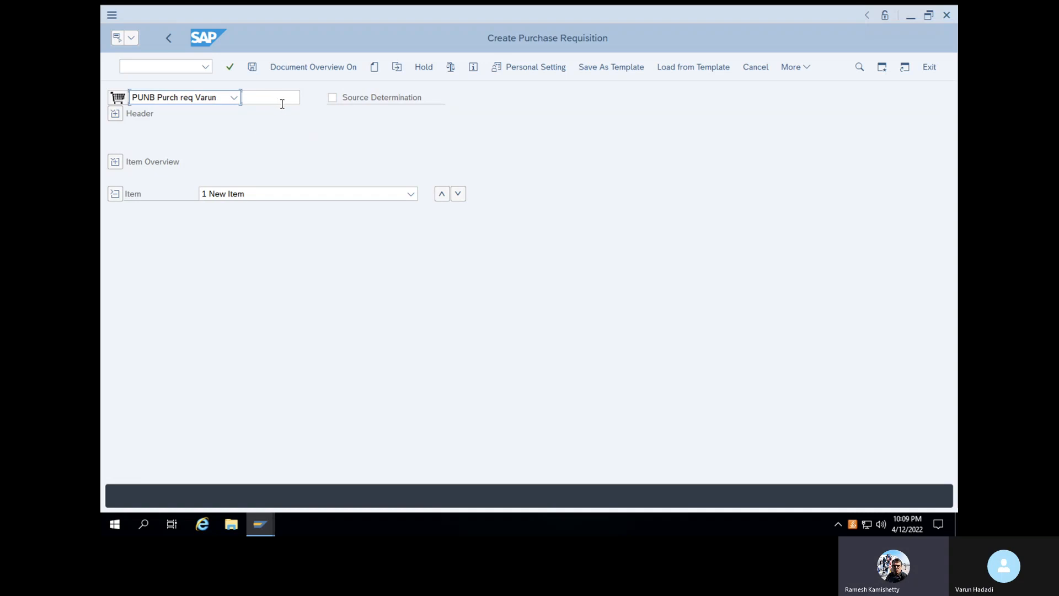
{"action": "left_click", "coordinate": [250, 101]}
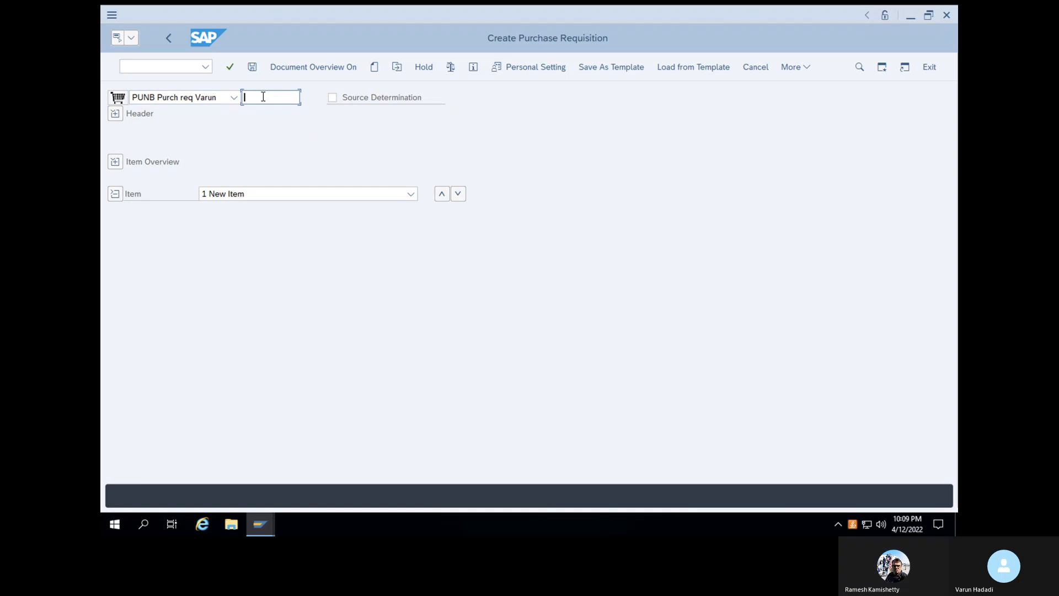
{"action": "left_click", "coordinate": [112, 114]}
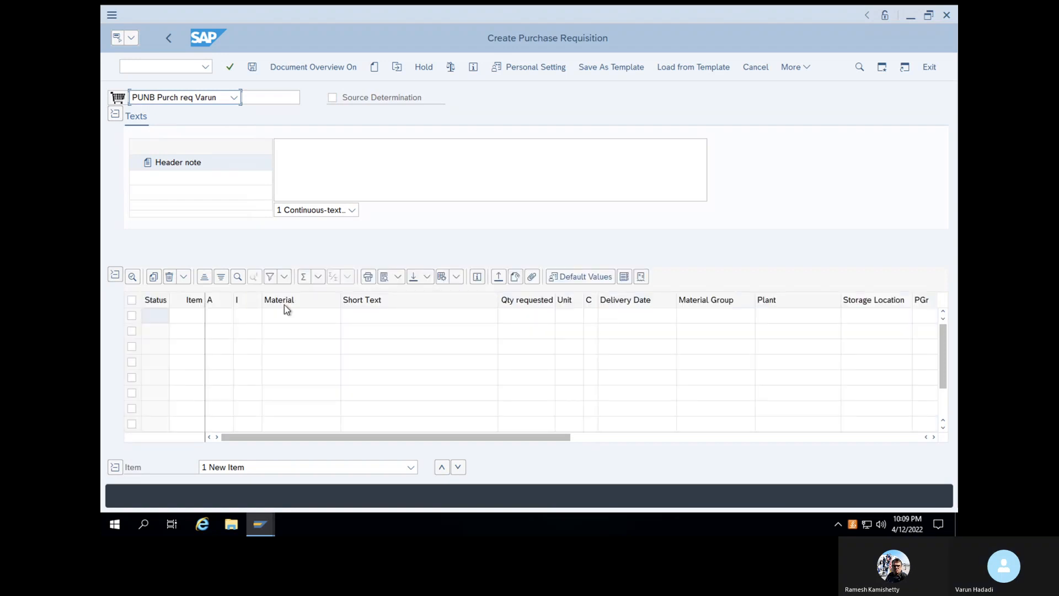
- Enter material 100-100 with plant 1000 in the first item line of the requisition
{"action": "left_click", "coordinate": [290, 317]}
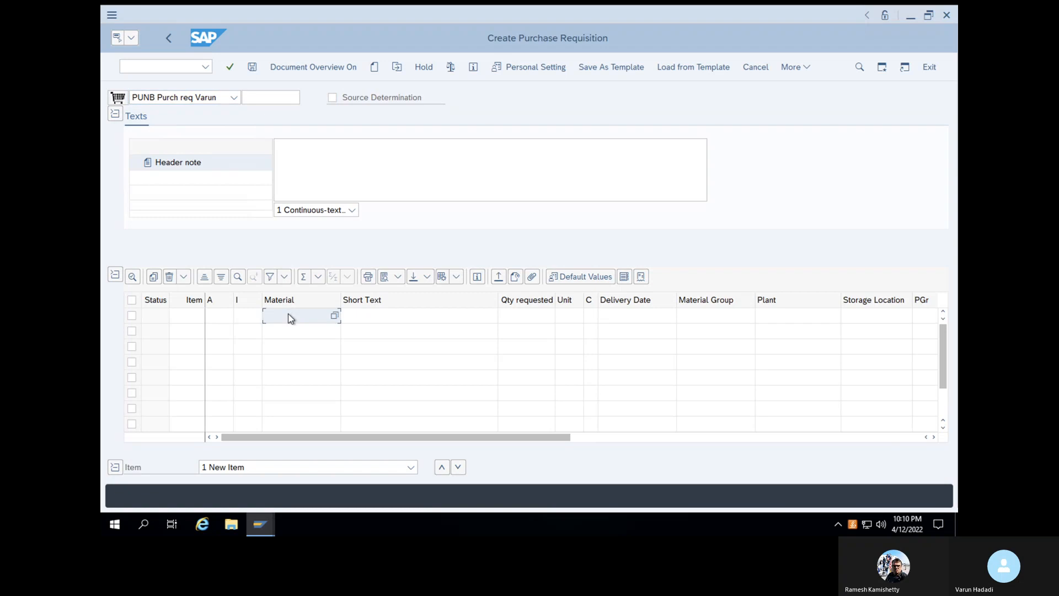
{"action": "type", "text": "100-1"}
{"action": "left_click", "coordinate": [292, 338]}
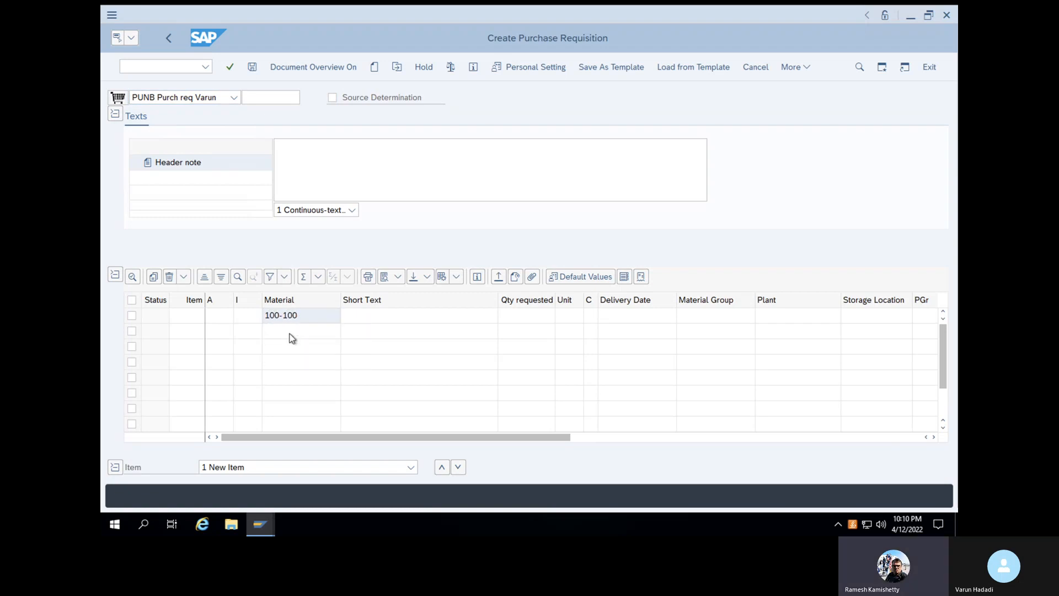
{"action": "key", "text": "Return"}
{"action": "type", "text": "1000"}
{"action": "key", "text": "Return"}
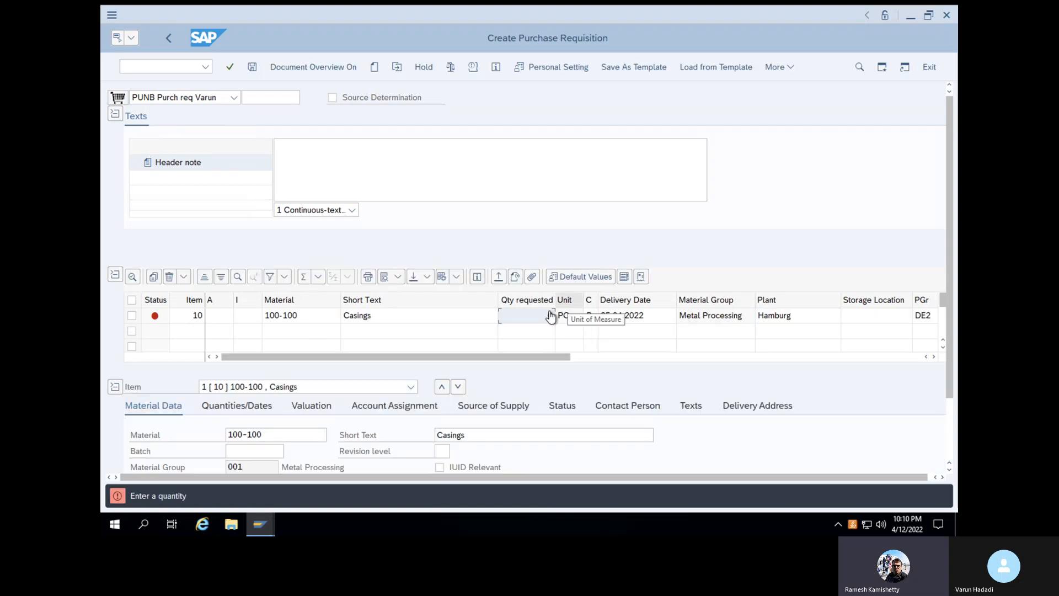
- Set the requested quantity of material 100-100 to 11 and save the purchase requisition
{"action": "type", "text": "1"}
{"action": "key", "text": "Return"}
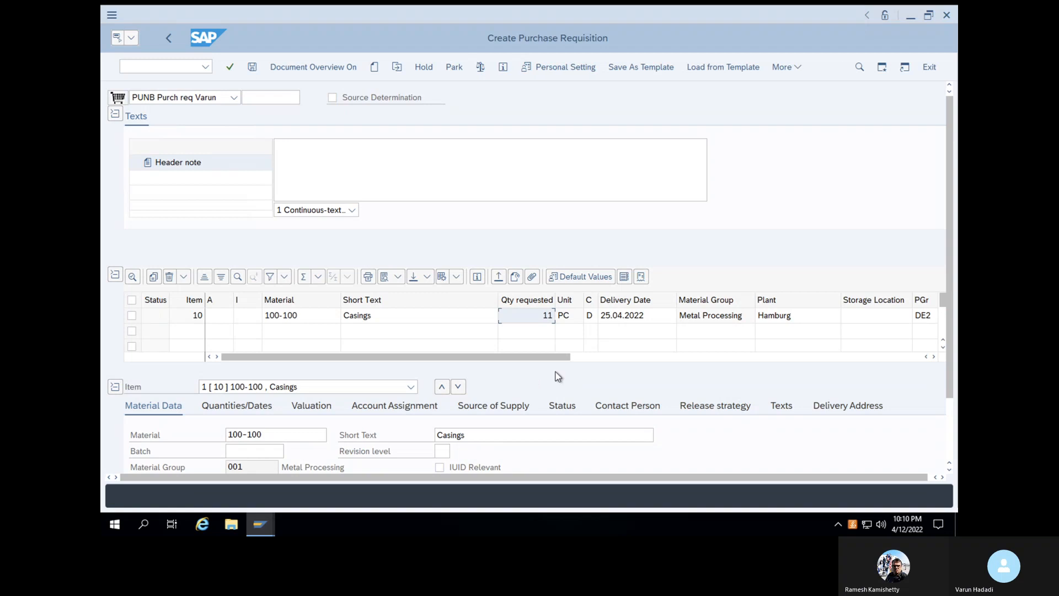
{"action": "left_click", "coordinate": [253, 70]}
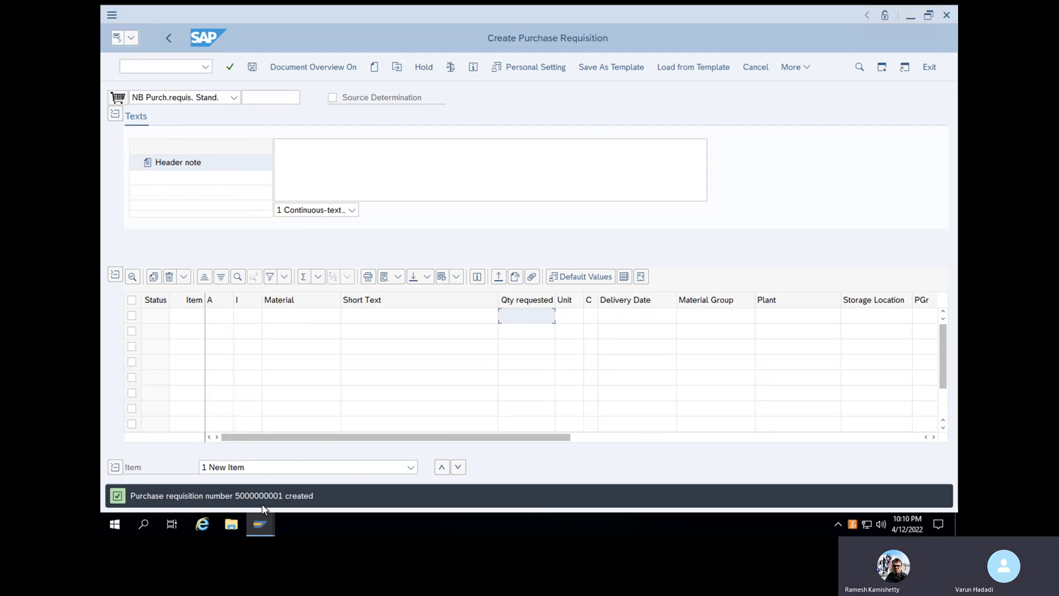
- Leave purchase requisition creation and open the purchase requisition display with transaction ME53N
{"action": "left_click", "coordinate": [177, 67]}
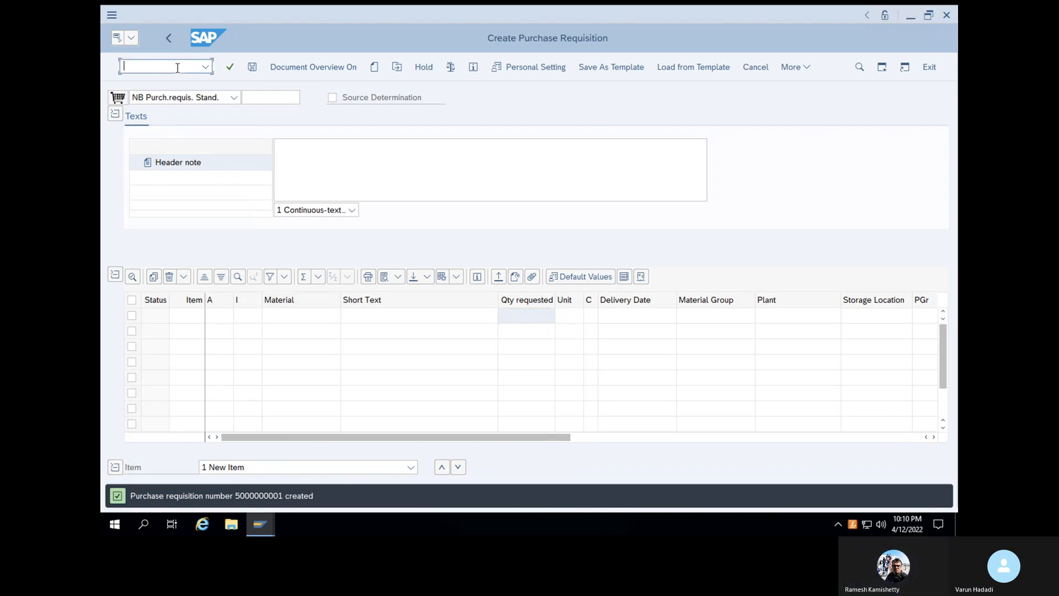
{"action": "type", "text": "/n"}
{"action": "key", "text": "Return"}
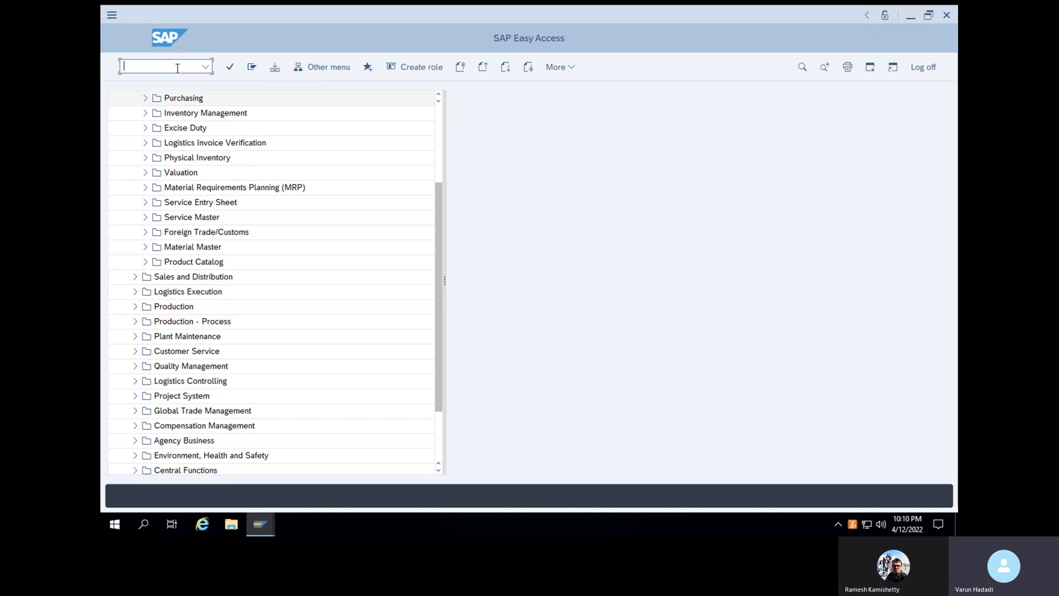
{"action": "type", "text": "ME"}
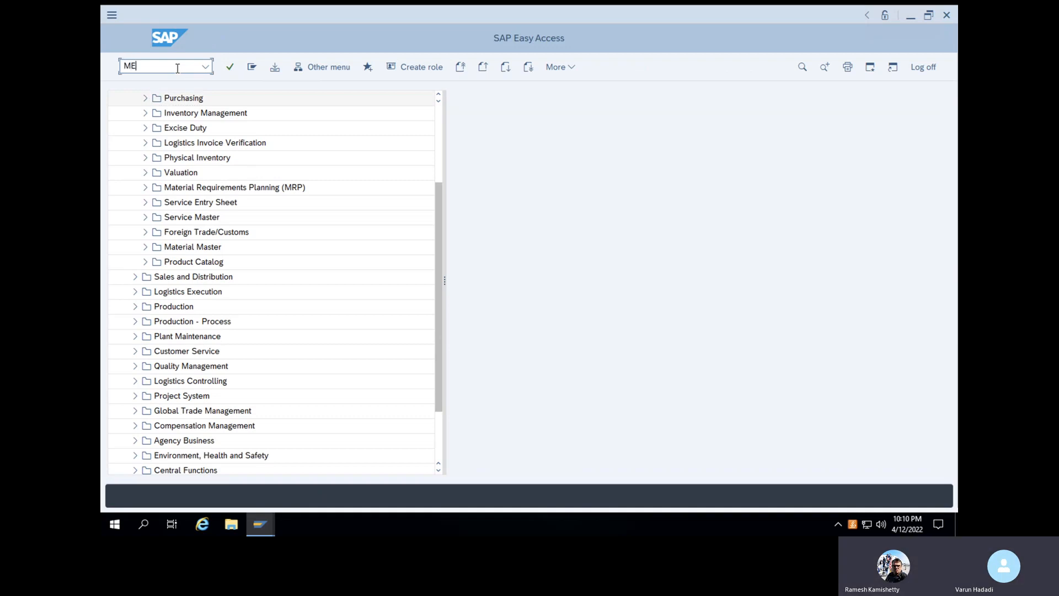
{"action": "type", "text": "53N"}
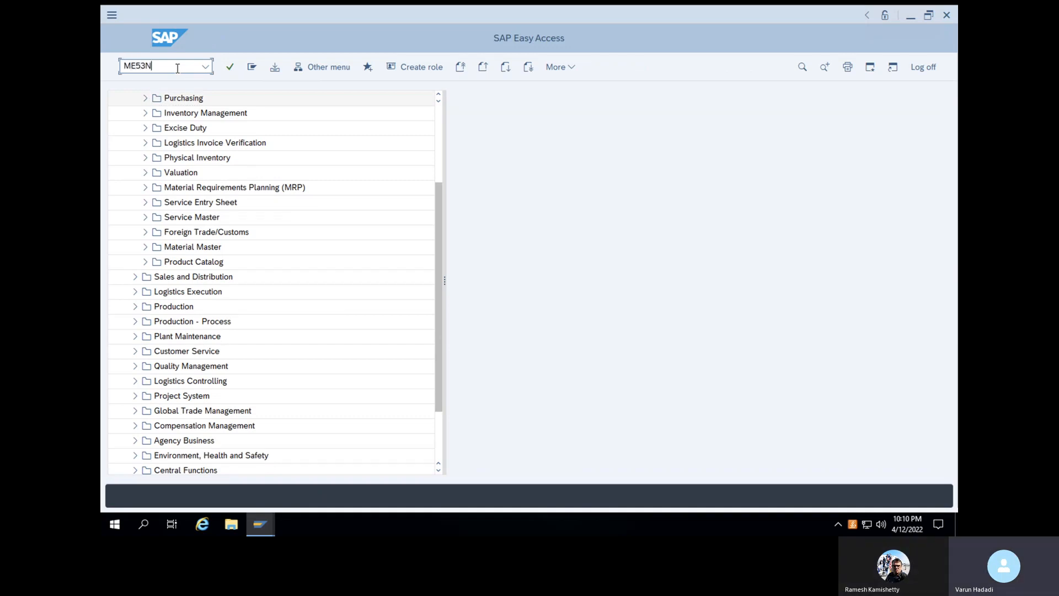
{"action": "key", "text": "Return"}
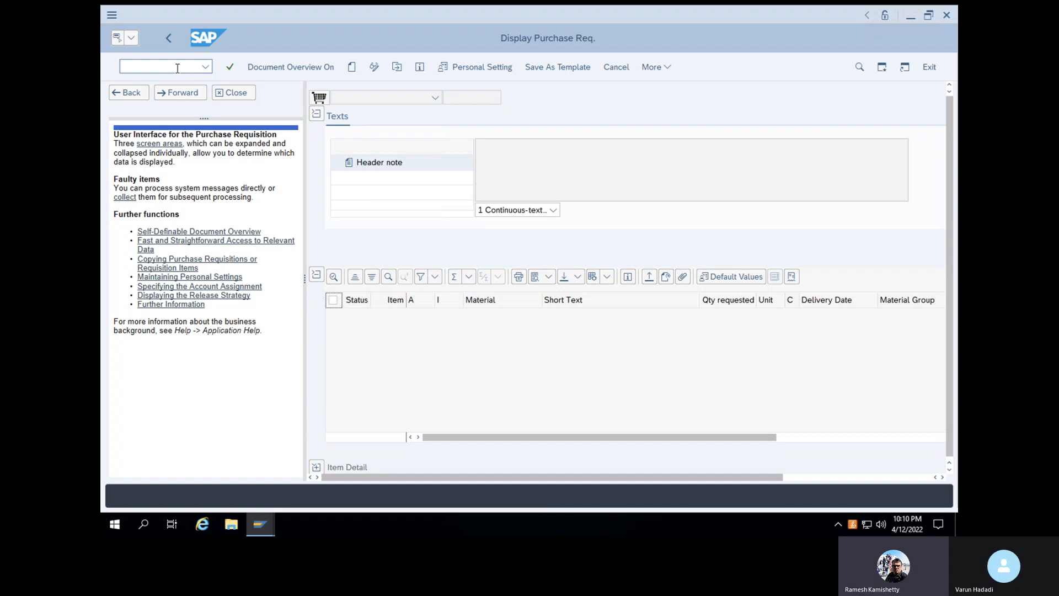
- Close the help pane and open the newly saved PUNB purchase requisition for display using Other Document
{"action": "left_click", "coordinate": [236, 94]}
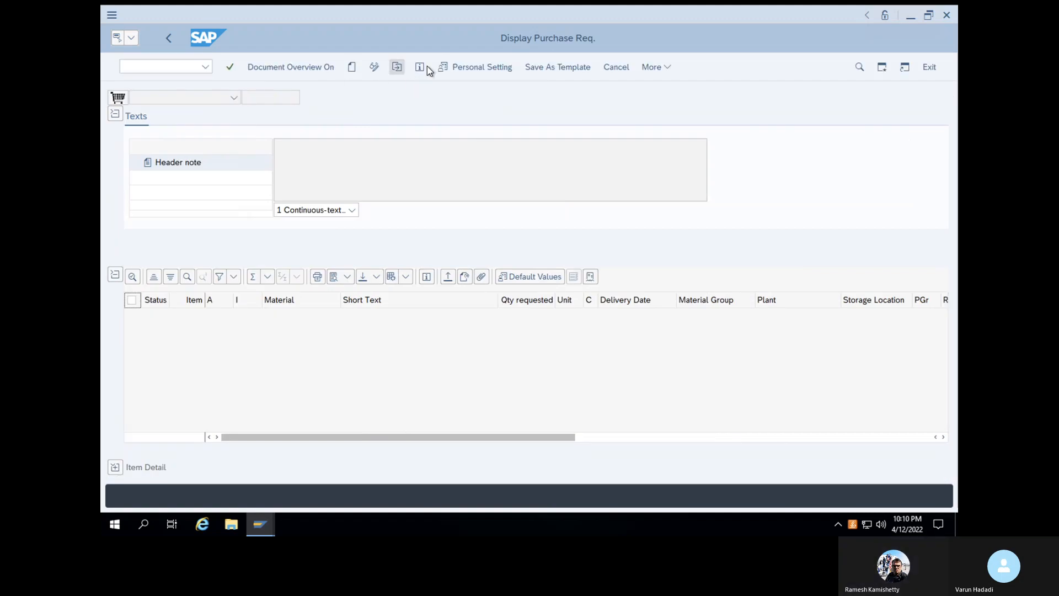
{"action": "left_click", "coordinate": [395, 68]}
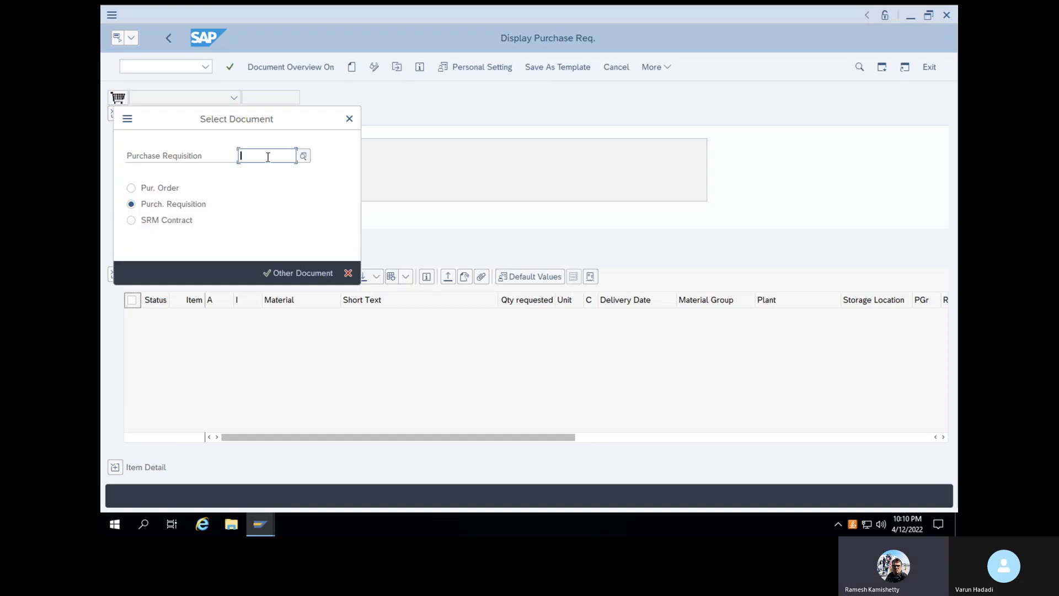
{"action": "type", "text": "500000"}
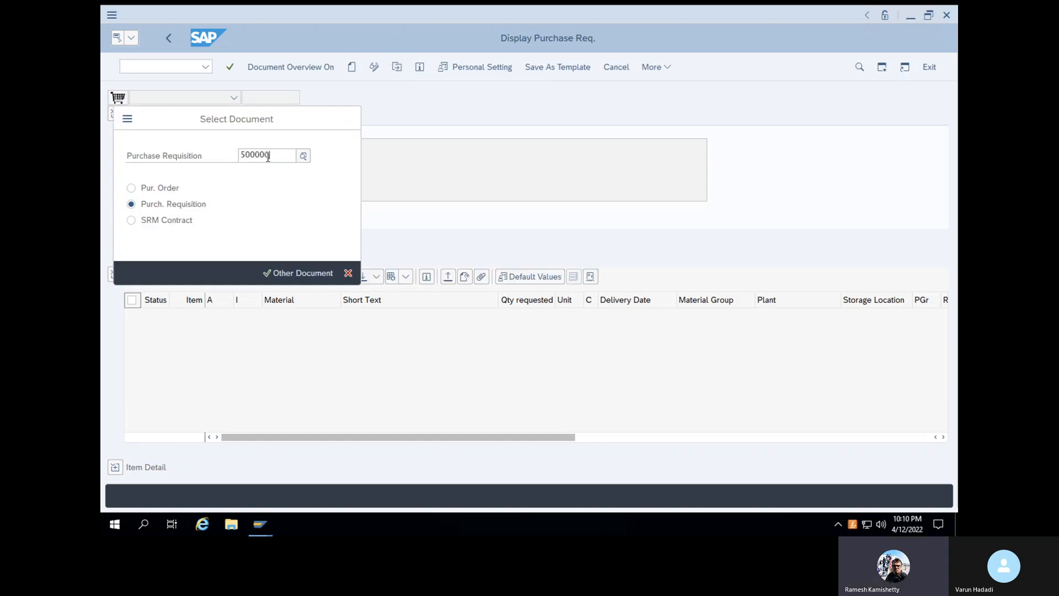
{"action": "type", "text": "0"}
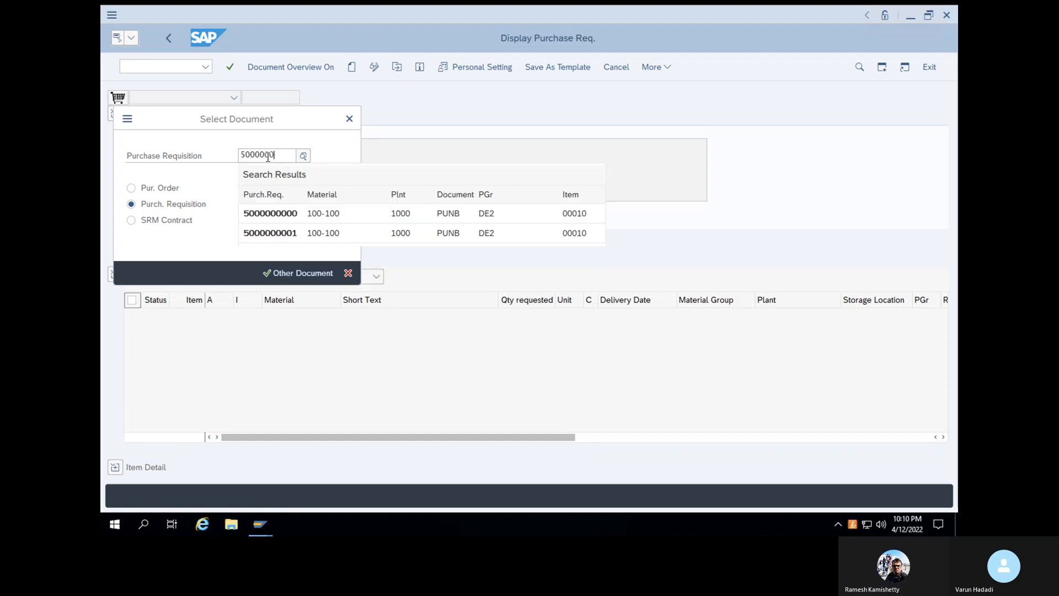
{"action": "left_click", "coordinate": [277, 233]}
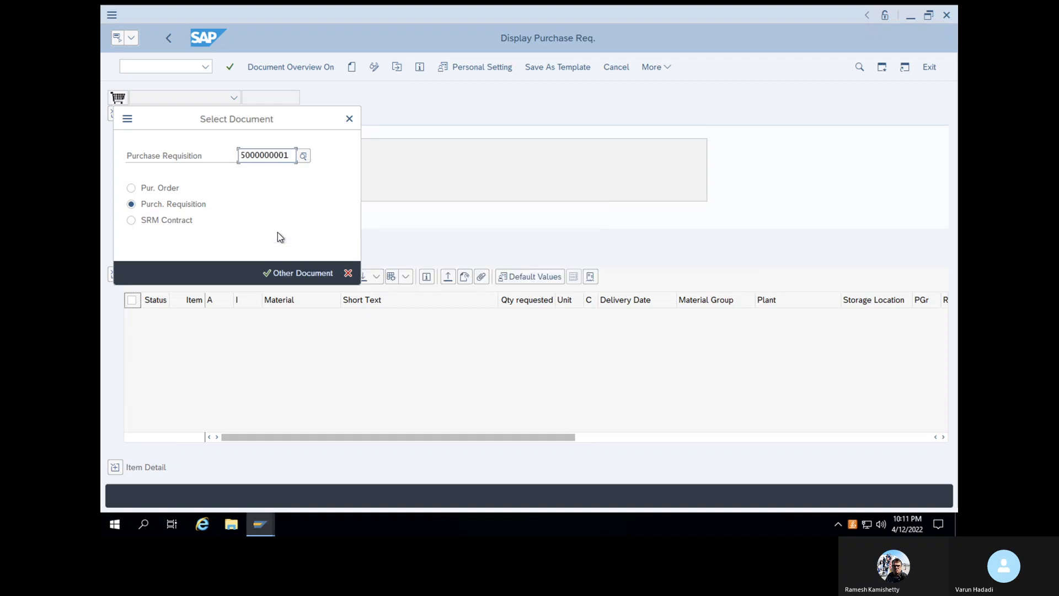
{"action": "left_click", "coordinate": [288, 273]}
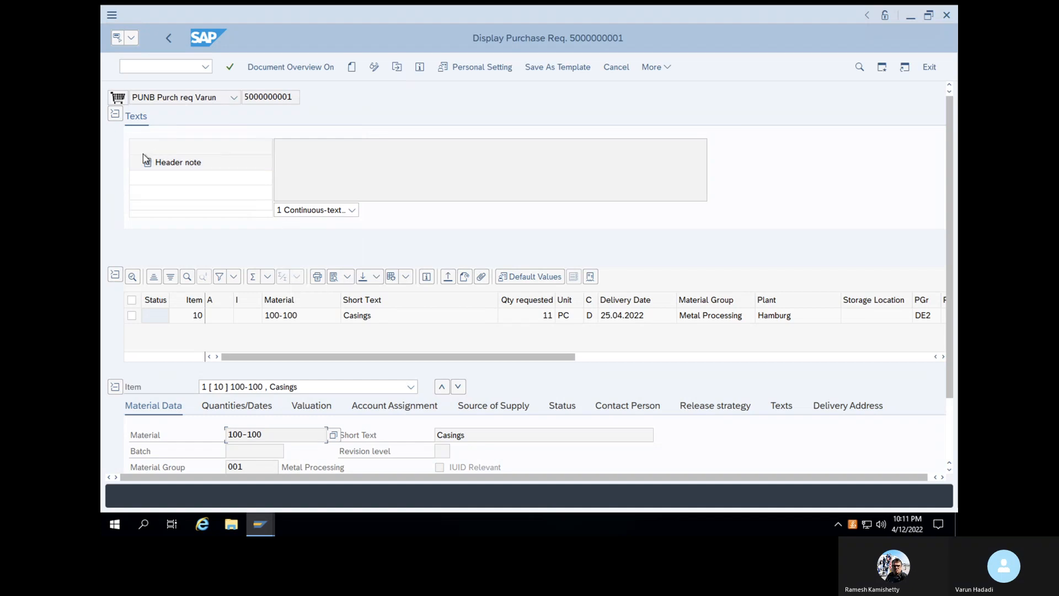
- View the release strategy details and release codes of item 10 in the displayed requisition
{"action": "left_click", "coordinate": [301, 157]}
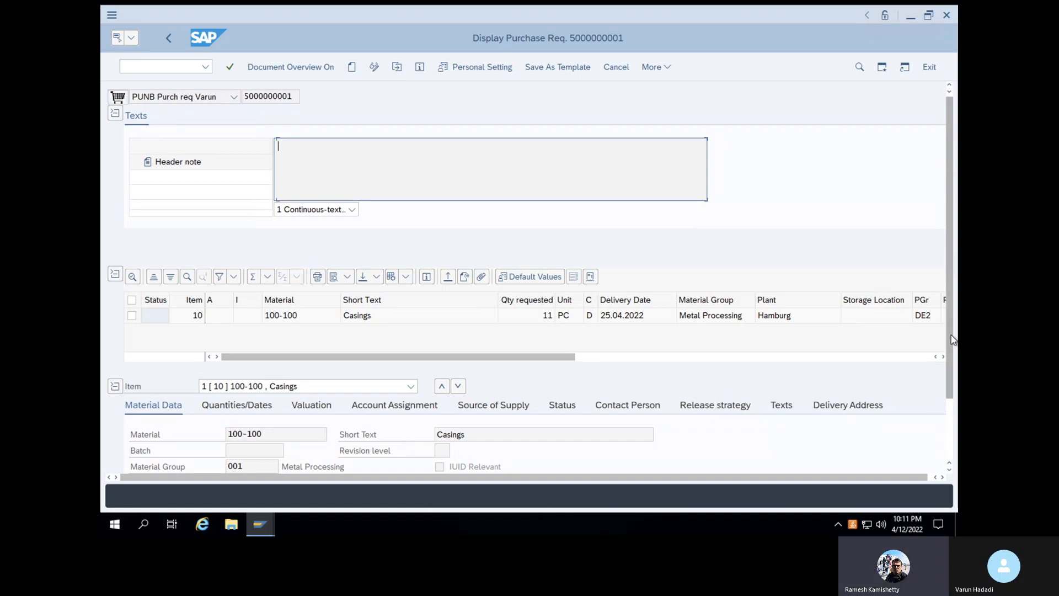
{"action": "scroll", "coordinate": [951, 335], "scroll_direction": "down", "scroll_amount": 1}
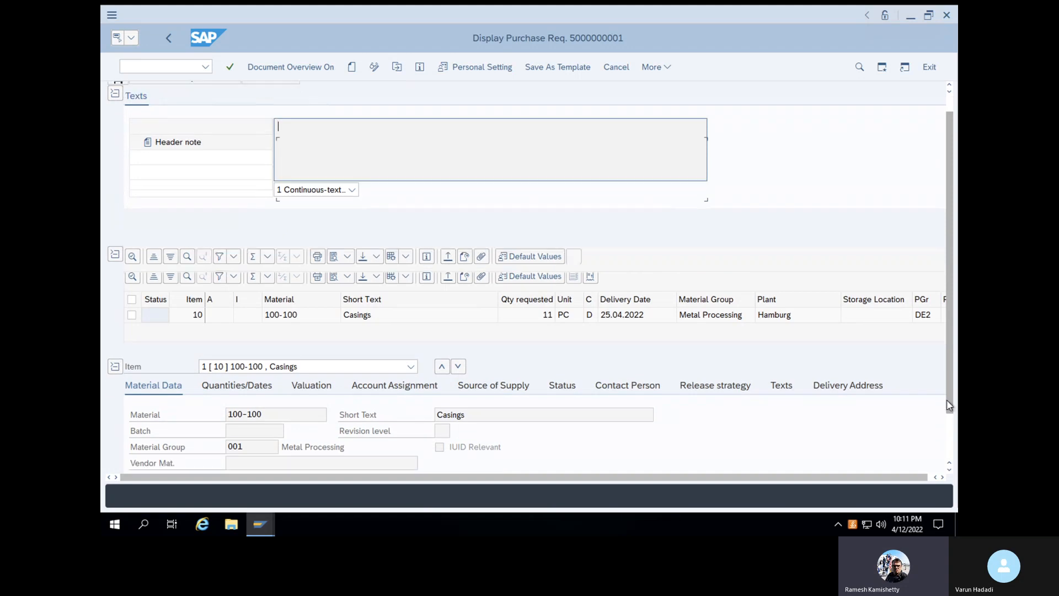
{"action": "scroll", "coordinate": [949, 399], "scroll_direction": "down", "scroll_amount": 4}
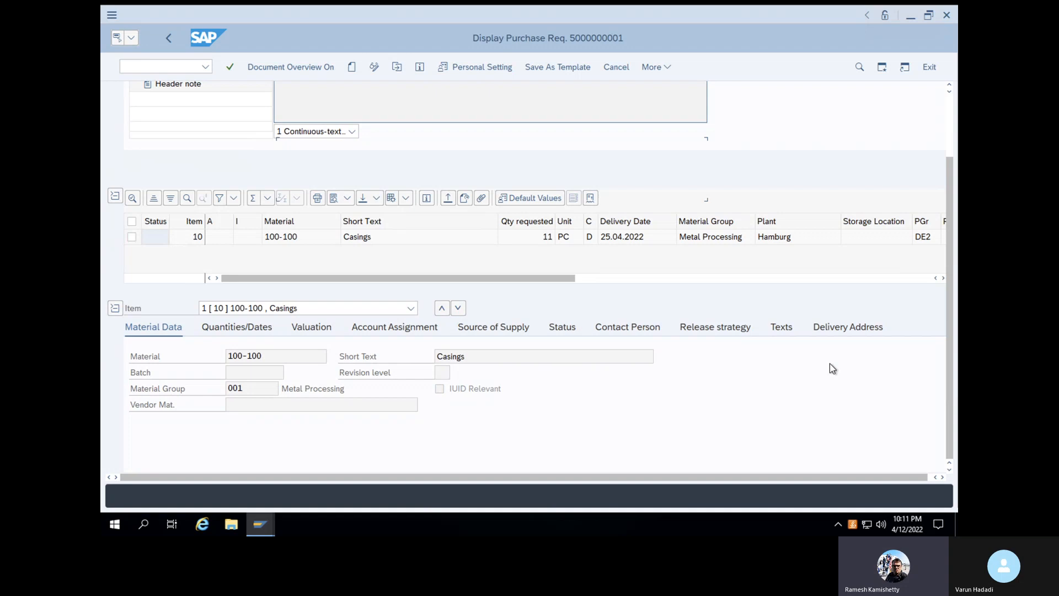
{"action": "left_click", "coordinate": [726, 323]}
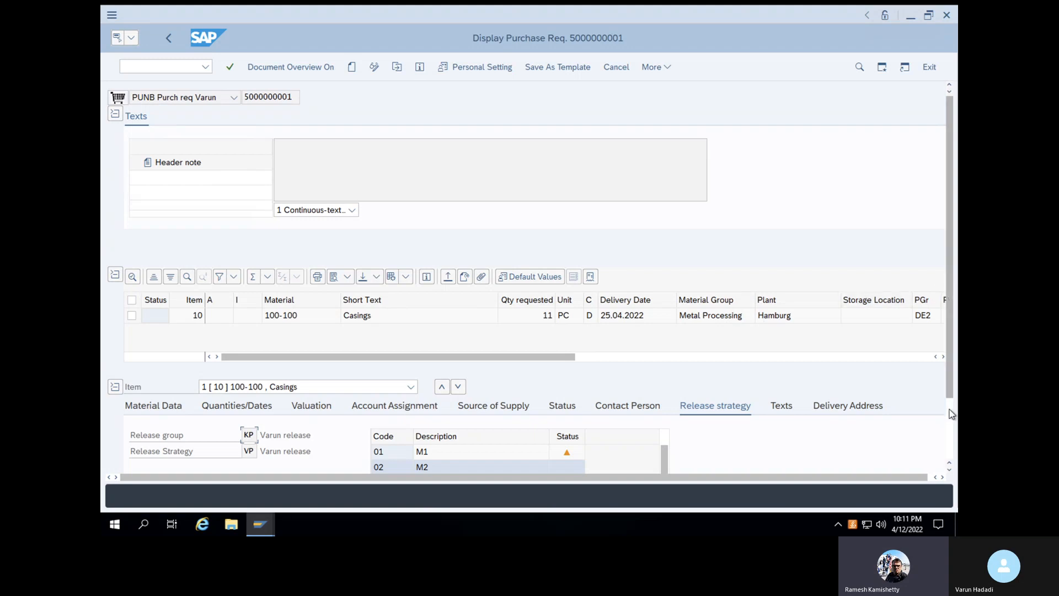
{"action": "scroll", "coordinate": [949, 414], "scroll_direction": "down", "scroll_amount": 3}
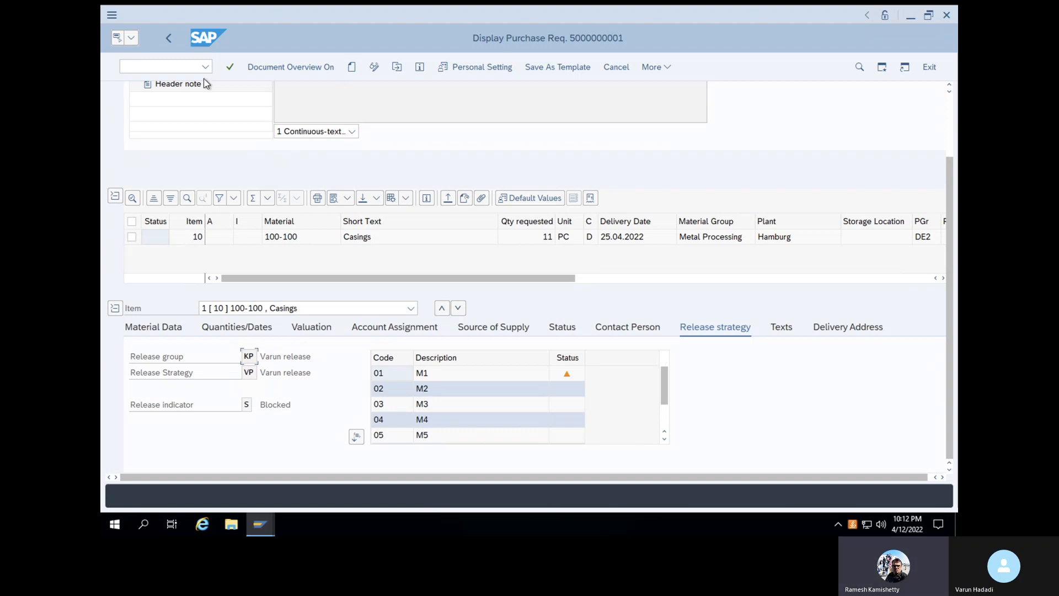
- Leave the requisition display and start the purchase requisition release with transaction ME54N
{"action": "left_click", "coordinate": [169, 67]}
{"action": "type", "text": "/n"}
{"action": "key", "text": "Return"}
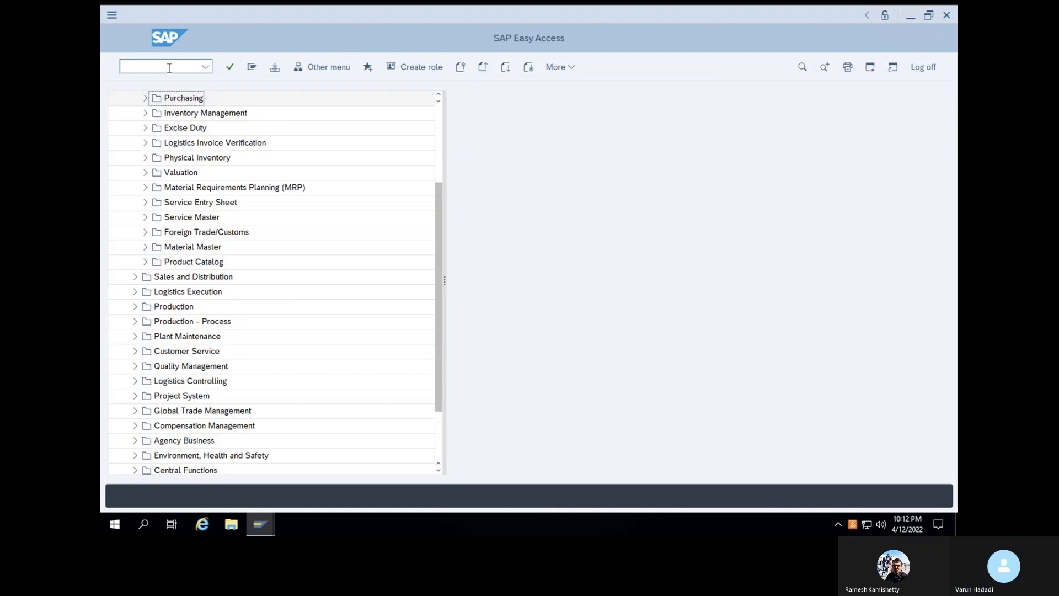
{"action": "left_click", "coordinate": [169, 67]}
{"action": "type", "text": "ME54N"}
{"action": "key", "text": "Return"}
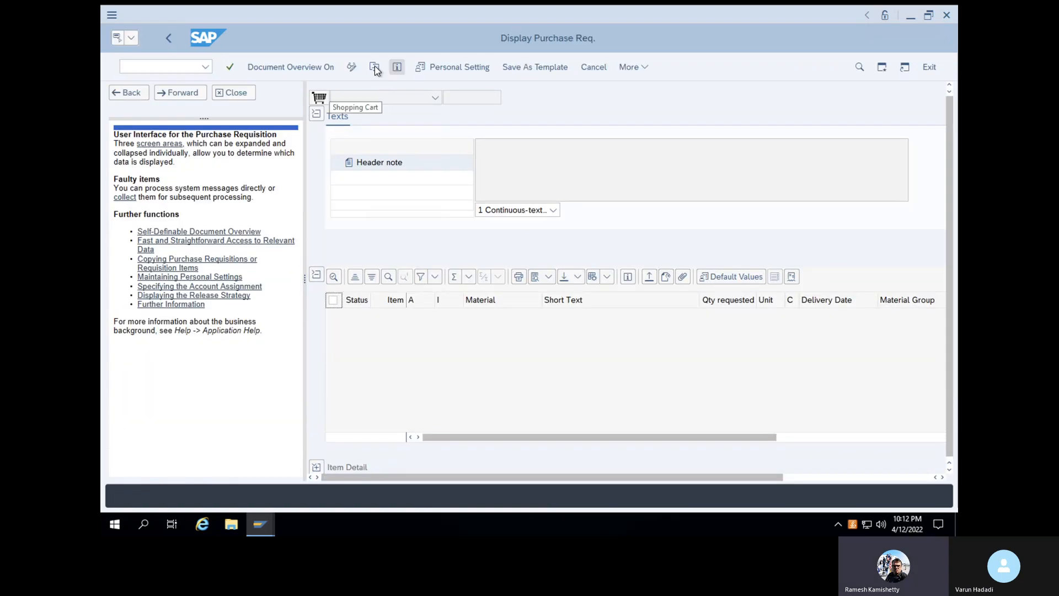
- Open the same PUNB purchase requisition for material 100-100 in the release transaction as the other document
{"action": "left_click", "coordinate": [374, 67]}
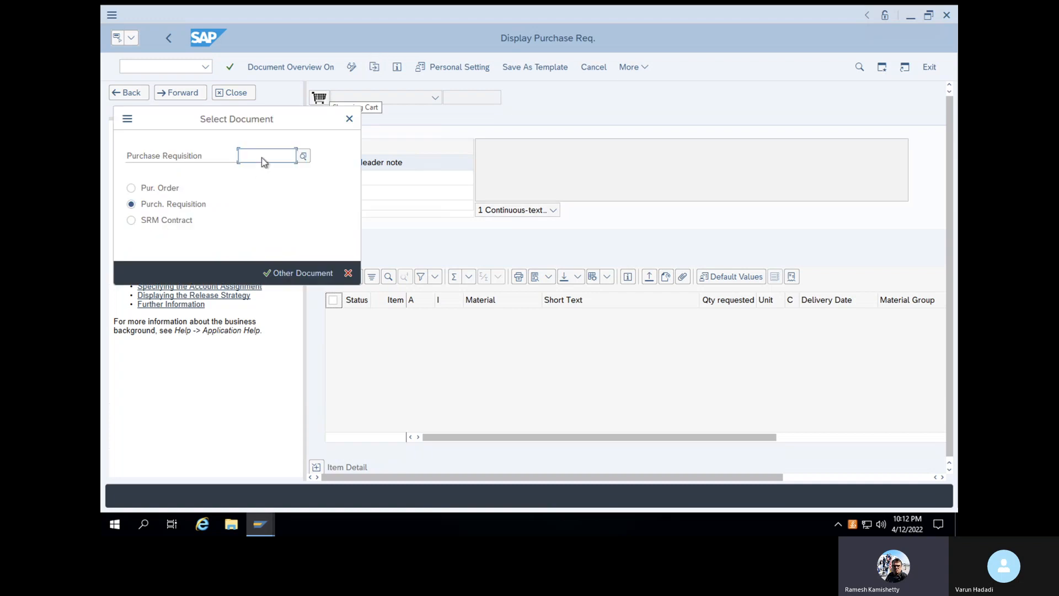
{"action": "left_click", "coordinate": [262, 157]}
{"action": "left_click", "coordinate": [262, 157]}
{"action": "left_click", "coordinate": [269, 170]}
{"action": "left_click", "coordinate": [267, 158]}
{"action": "key", "text": "Tab"}
{"action": "left_click", "coordinate": [253, 158]}
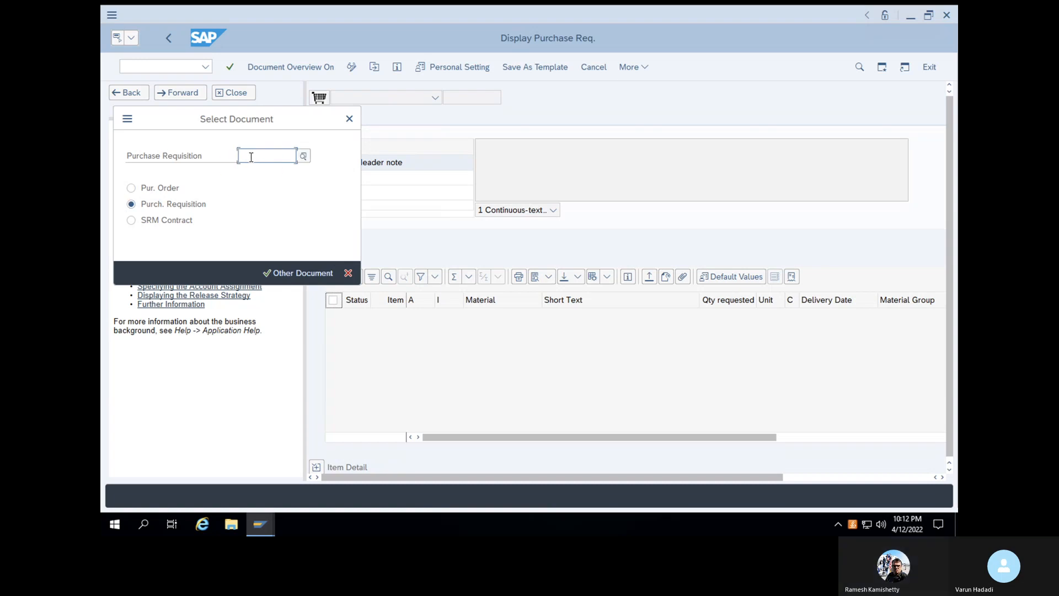
{"action": "key", "text": "Tab"}
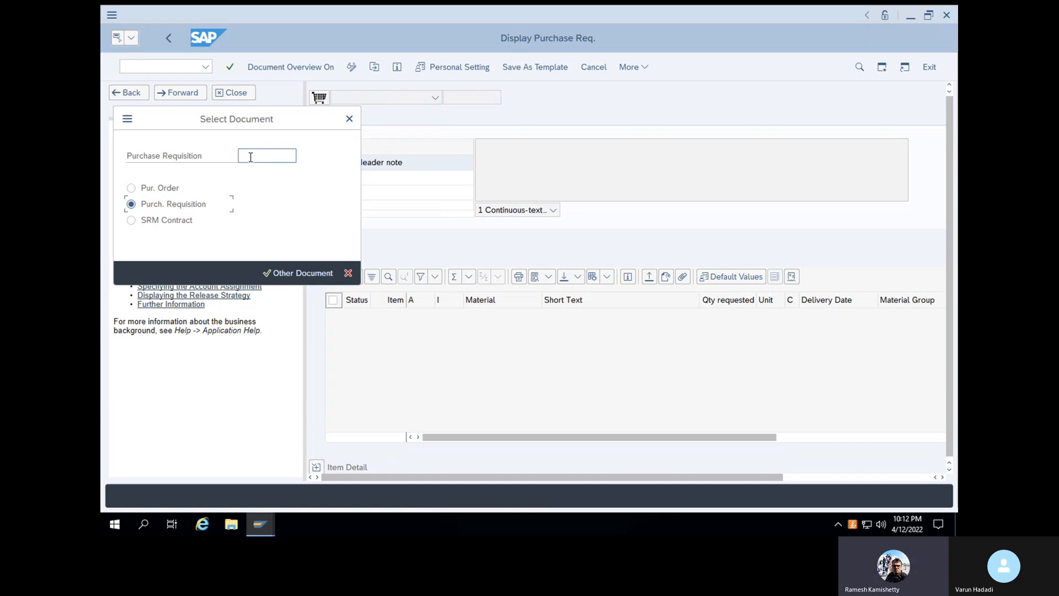
{"action": "left_click", "coordinate": [250, 157]}
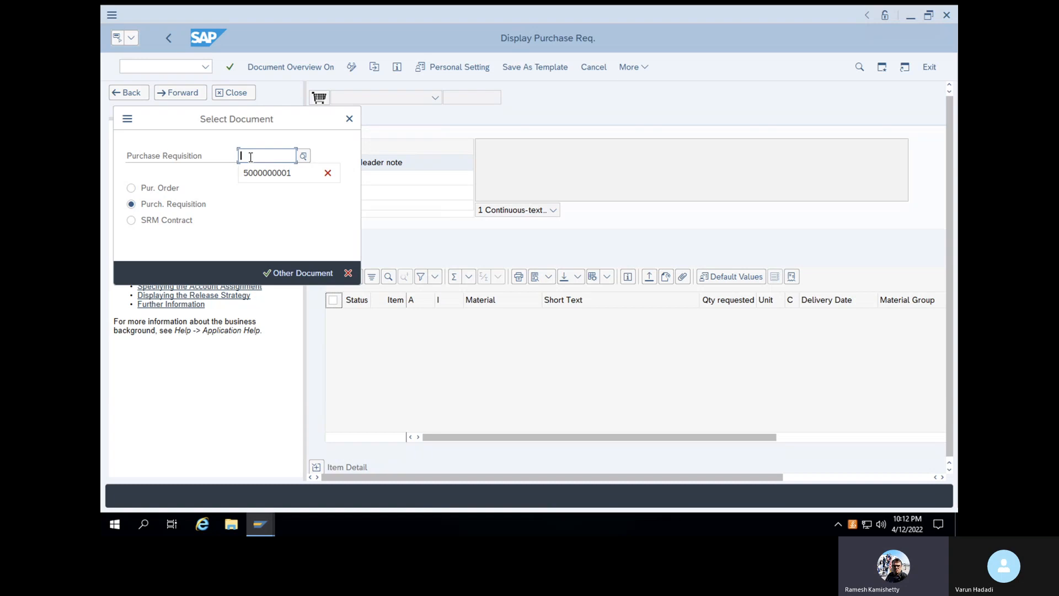
{"action": "left_click", "coordinate": [258, 173]}
{"action": "left_click", "coordinate": [280, 269]}
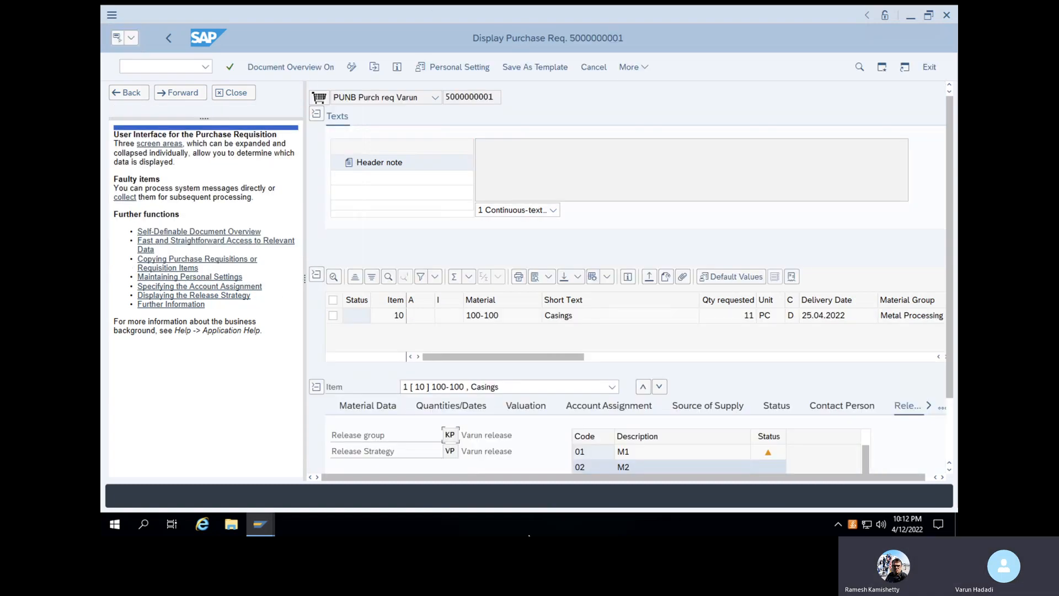
- Close the help pane, switch the requisition to release mode, and release item 10 with code 01 (M1)
{"action": "left_click", "coordinate": [234, 93]}
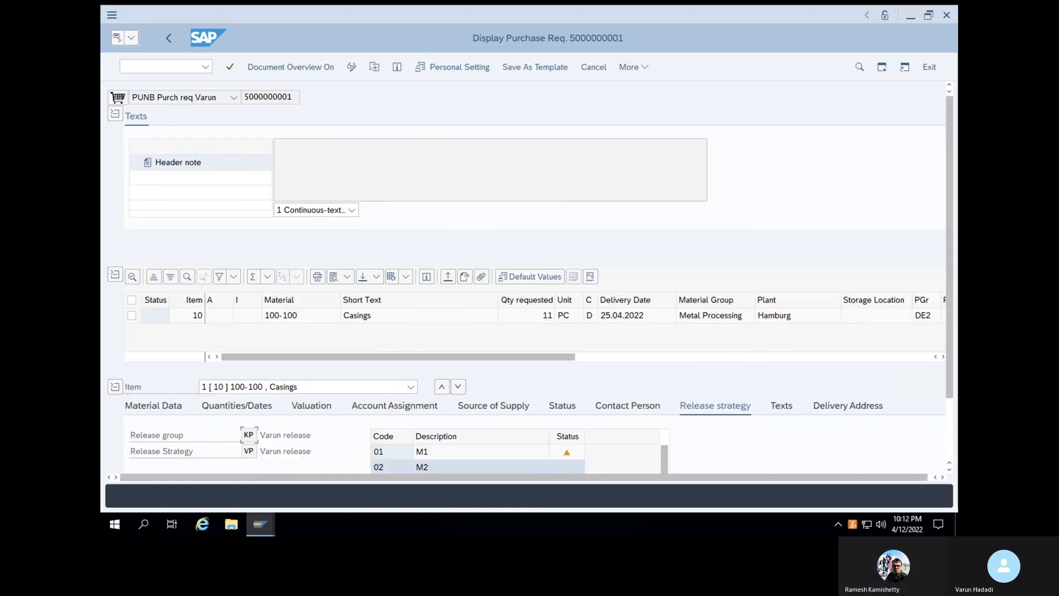
{"action": "scroll", "coordinate": [645, 177], "scroll_direction": "down", "scroll_amount": 1}
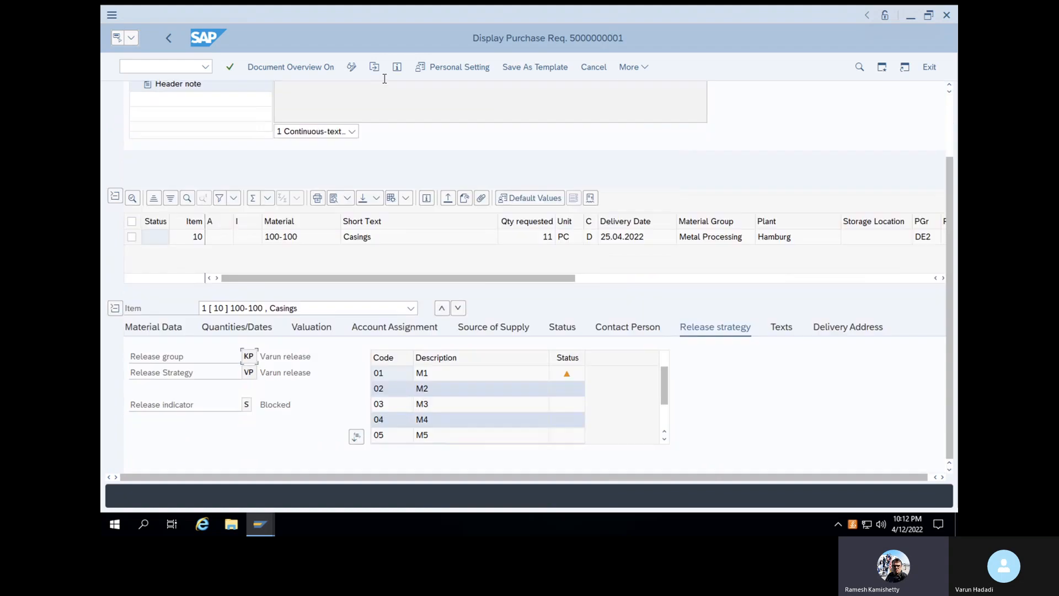
{"action": "left_click", "coordinate": [350, 68]}
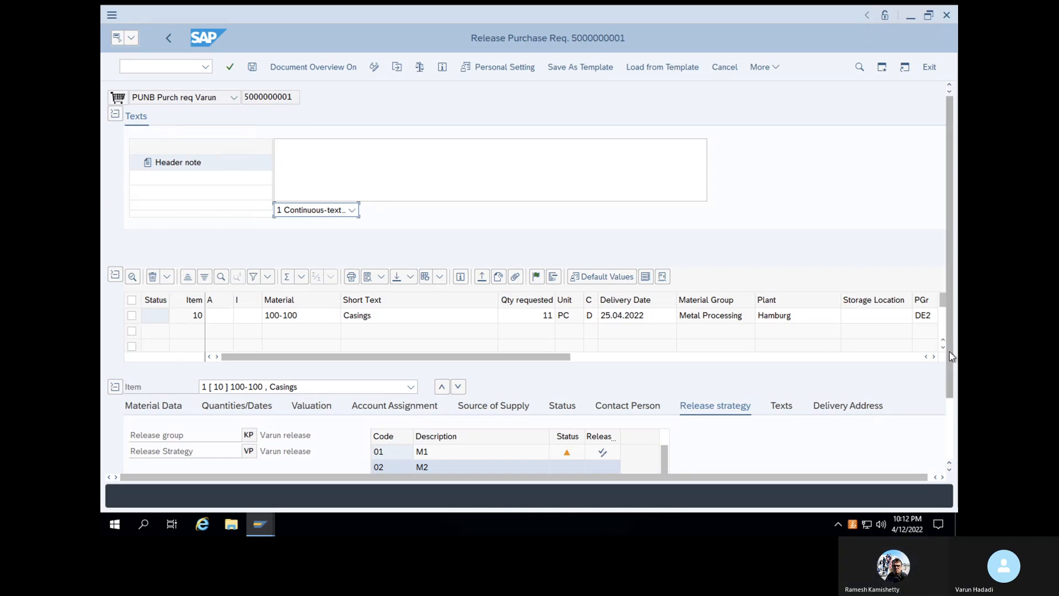
{"action": "scroll", "coordinate": [948, 386], "scroll_direction": "down", "scroll_amount": 3}
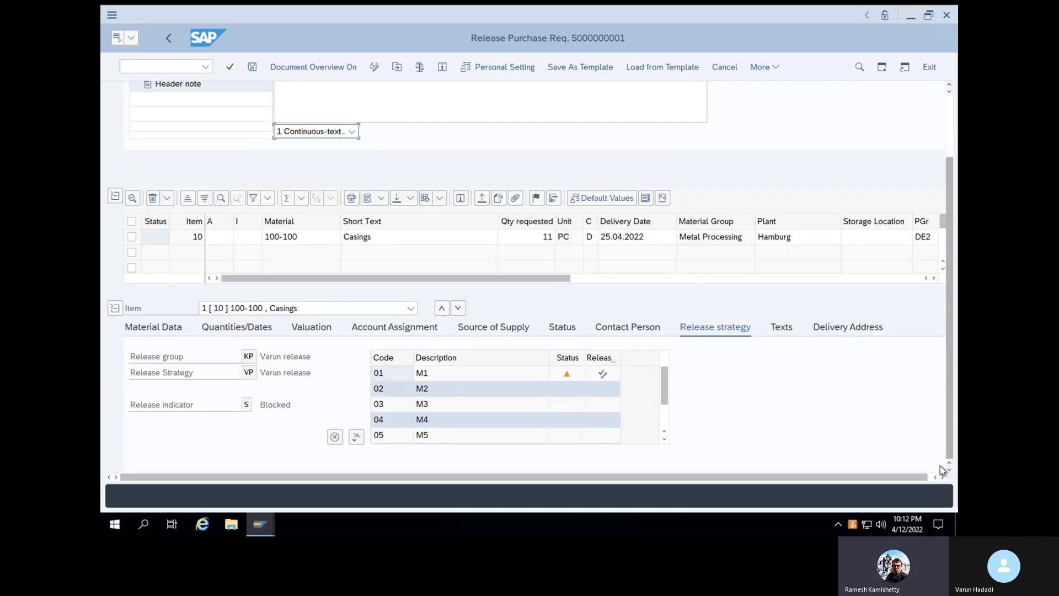
{"action": "left_click", "coordinate": [604, 375]}
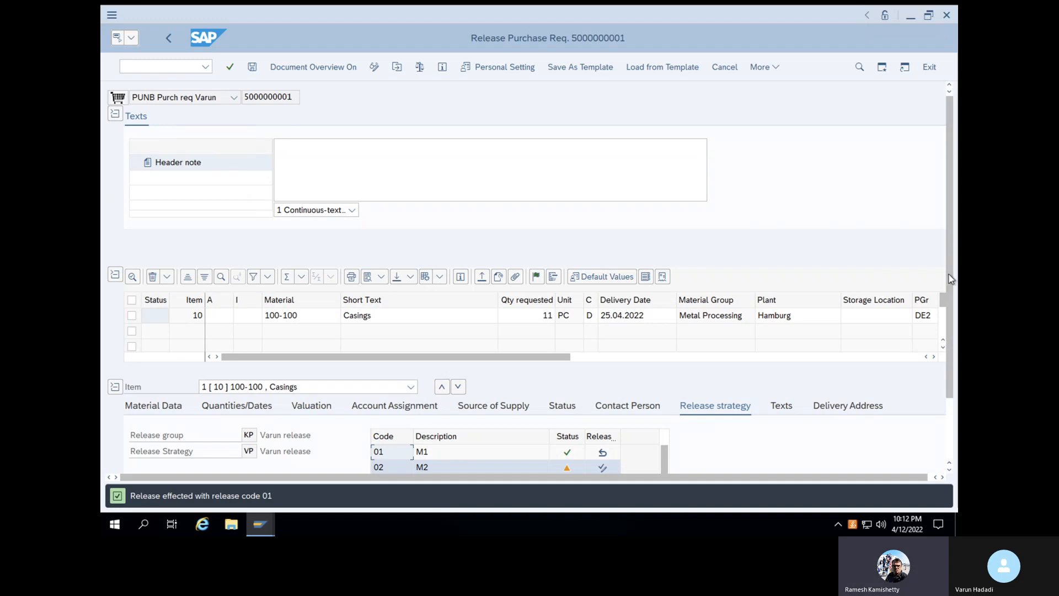
- Release item 10 of the requisition with release codes 02 (M2) and 03 (M3)
{"action": "left_click", "coordinate": [600, 470]}
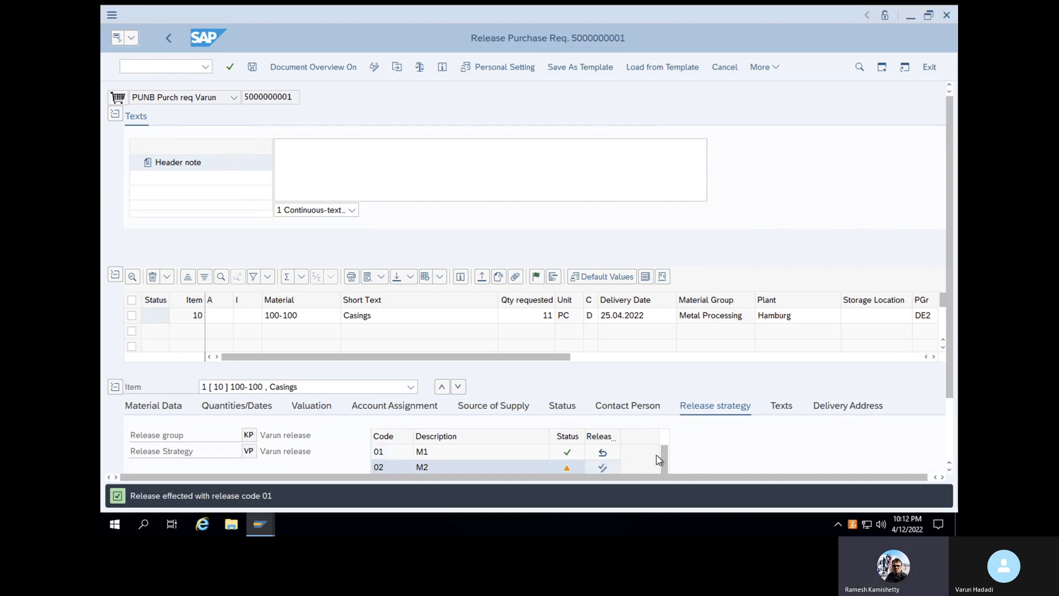
{"action": "left_click_drag", "start_coordinate": [667, 454], "coordinate": [666, 494]}
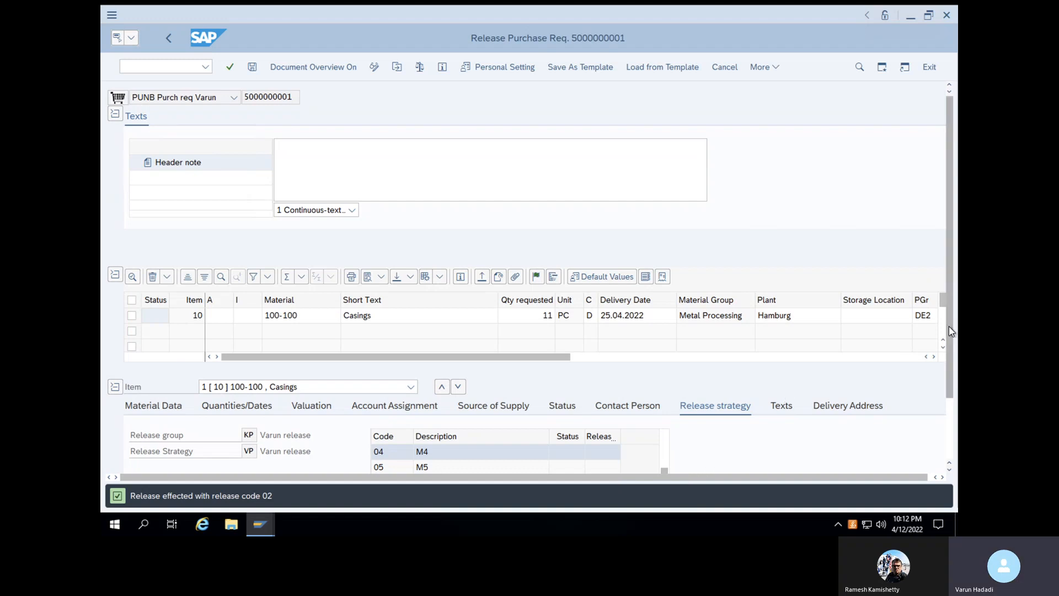
{"action": "scroll", "coordinate": [943, 430], "scroll_direction": "down", "scroll_amount": 1}
{"action": "scroll", "coordinate": [943, 430], "scroll_direction": "down", "scroll_amount": 1}
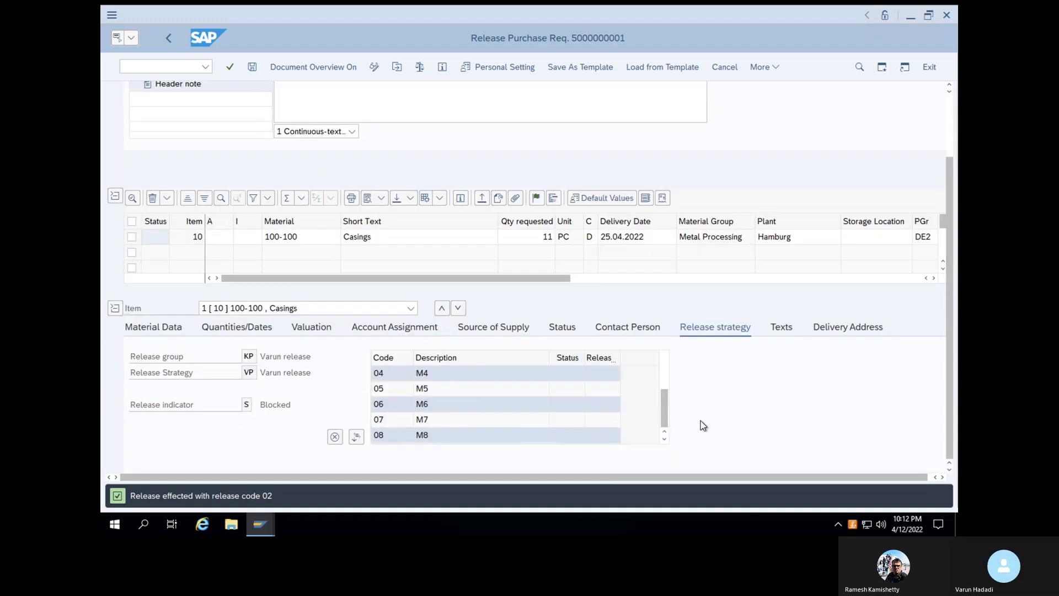
{"action": "left_click_drag", "start_coordinate": [664, 407], "coordinate": [664, 393]}
{"action": "left_click", "coordinate": [602, 391]}
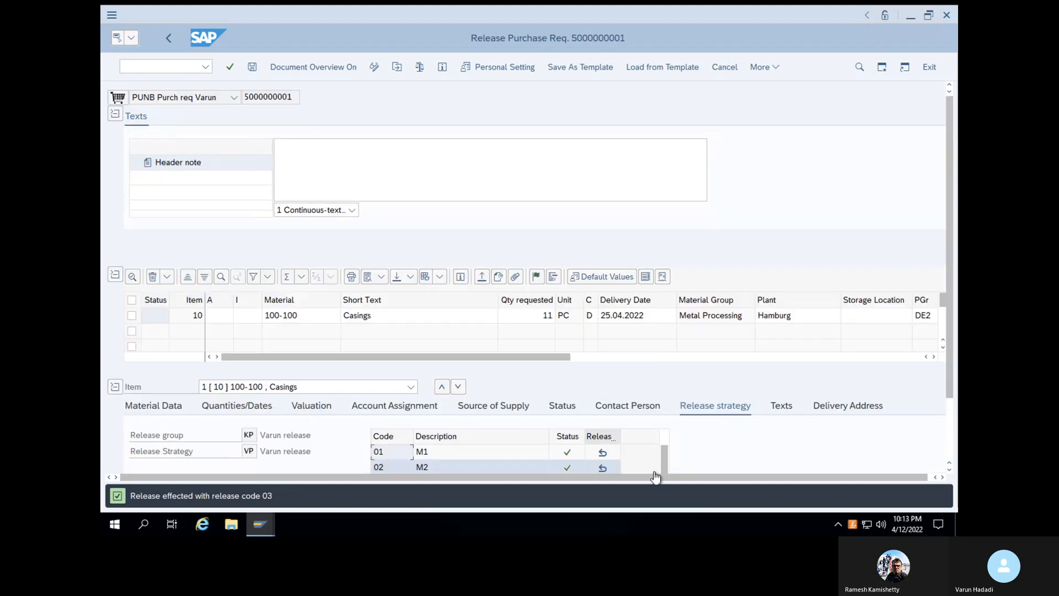
- Release item 10 of the requisition with release codes 04 (M4) and 05 (M5)
{"action": "scroll", "coordinate": [949, 442], "scroll_direction": "down", "scroll_amount": 3}
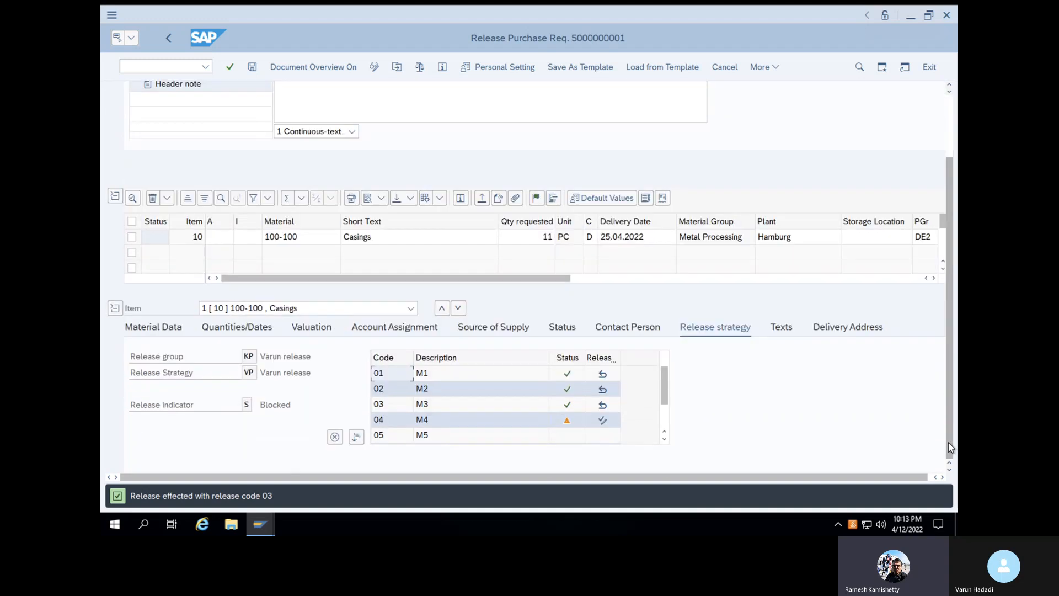
{"action": "left_click", "coordinate": [603, 421]}
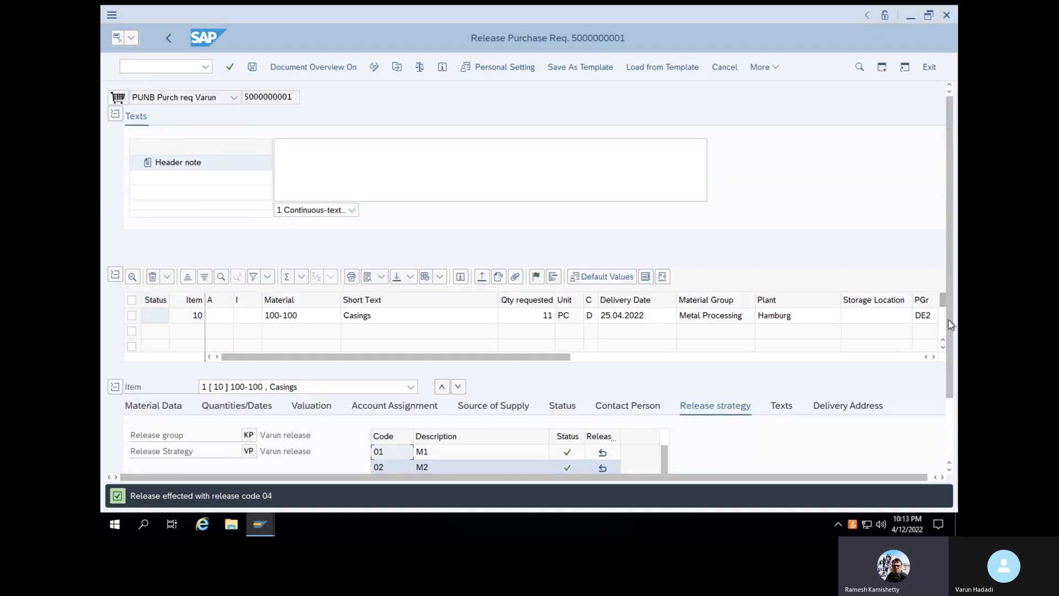
{"action": "scroll", "coordinate": [940, 435], "scroll_direction": "down", "scroll_amount": 3}
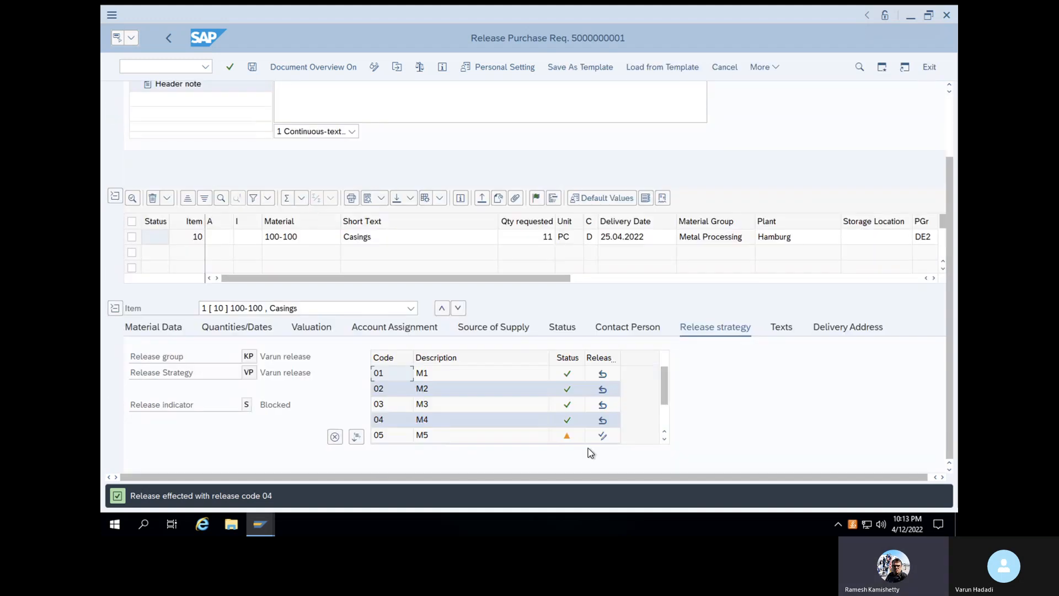
{"action": "left_click", "coordinate": [602, 435]}
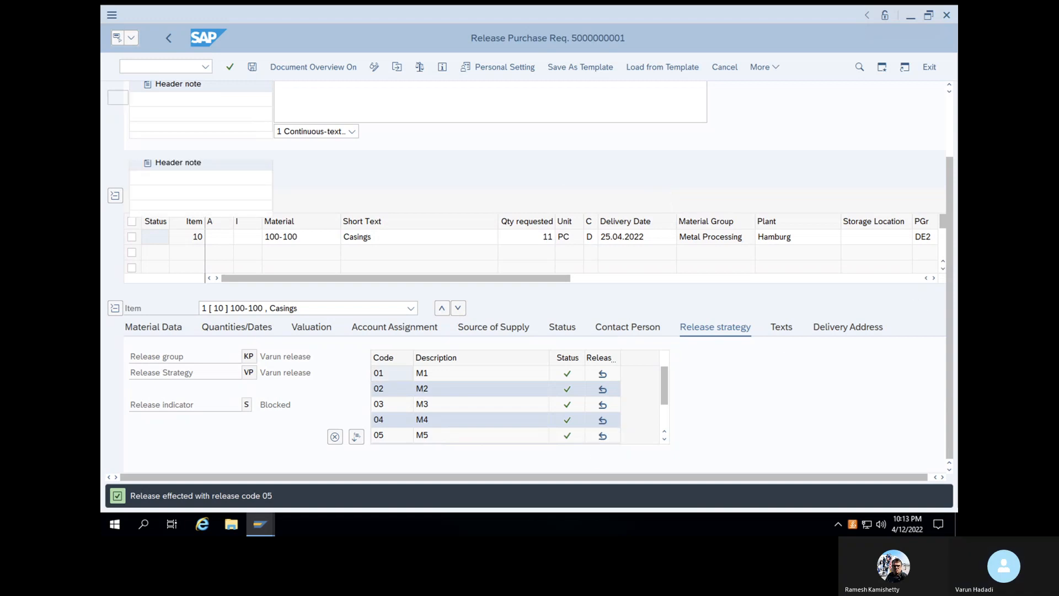
- Release item 10 of the requisition with release code 06 (M6)
{"action": "left_click_drag", "start_coordinate": [950, 265], "coordinate": [923, 409]}
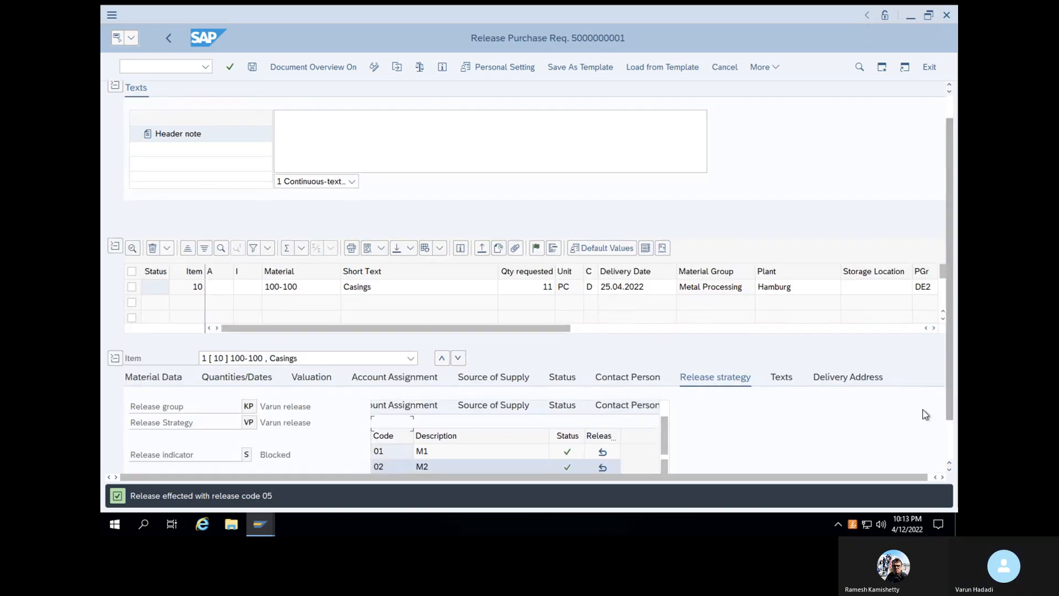
{"action": "scroll", "coordinate": [923, 409], "scroll_direction": "down", "scroll_amount": 2}
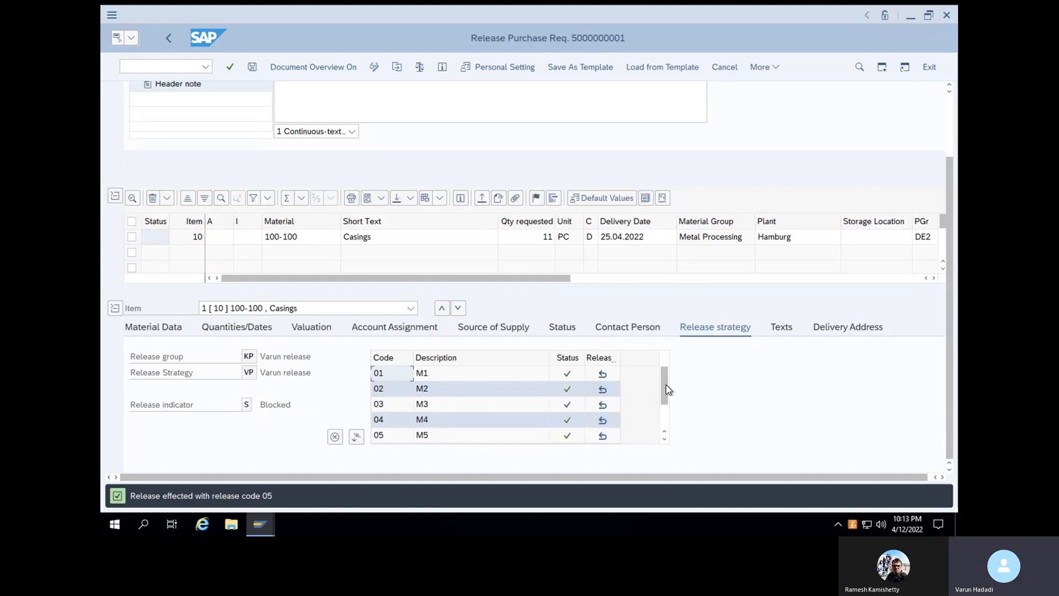
{"action": "left_click_drag", "start_coordinate": [666, 406], "coordinate": [665, 435]}
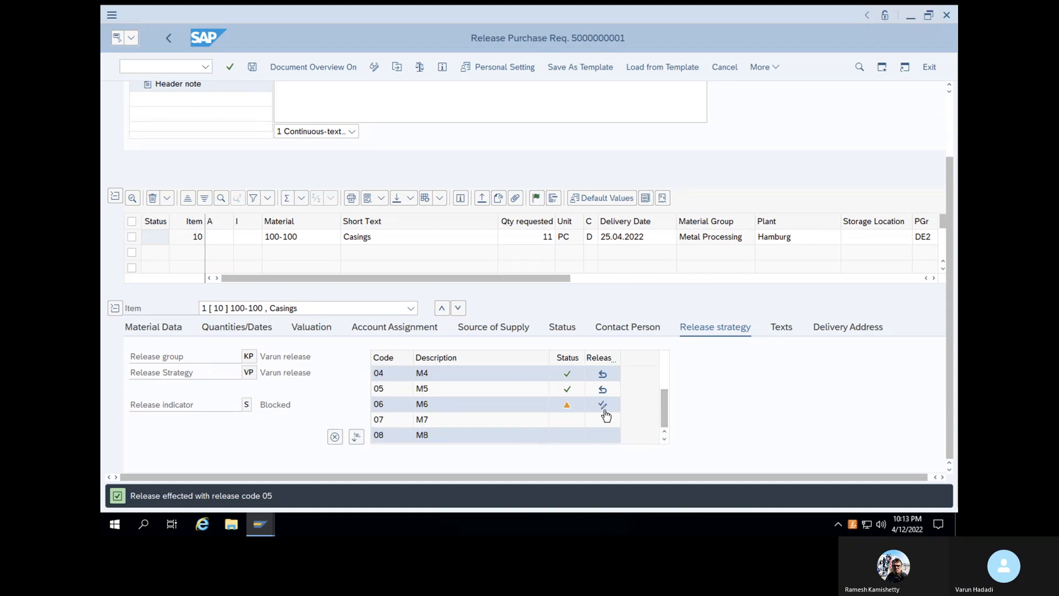
{"action": "left_click", "coordinate": [613, 402]}
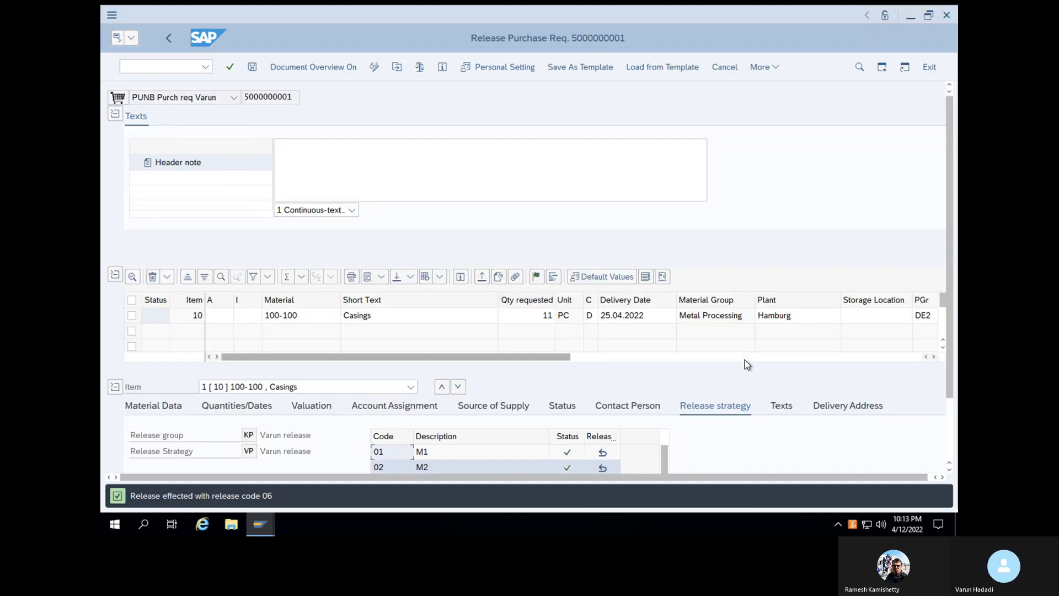
- Release item 10 of the requisition with release codes 07 (M7) and 08 (M8), and check its release indicator
{"action": "left_click_drag", "start_coordinate": [949, 371], "coordinate": [948, 410]}
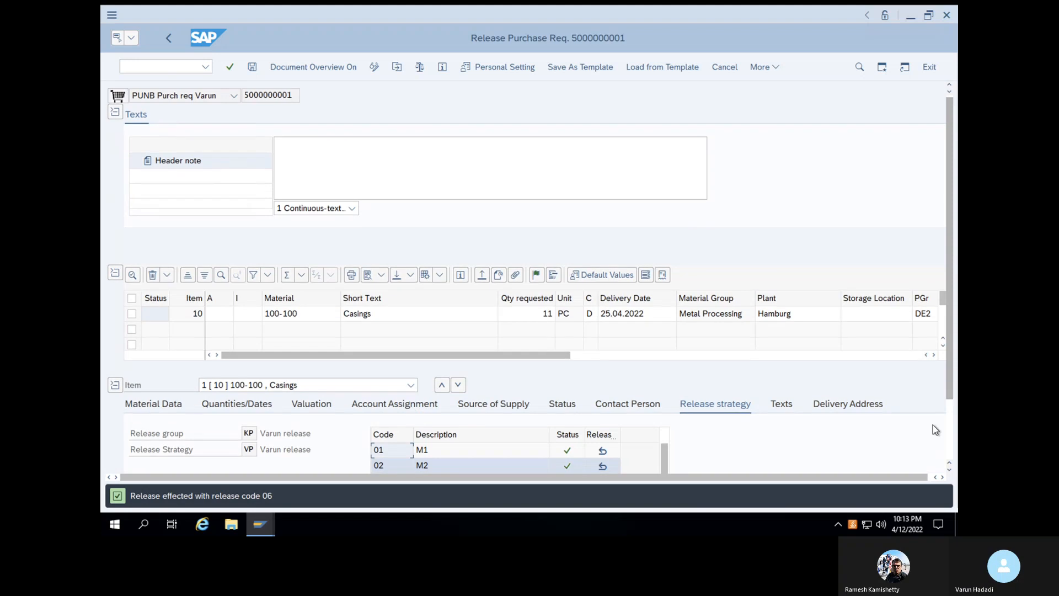
{"action": "scroll", "coordinate": [618, 436], "scroll_direction": "down", "scroll_amount": 1}
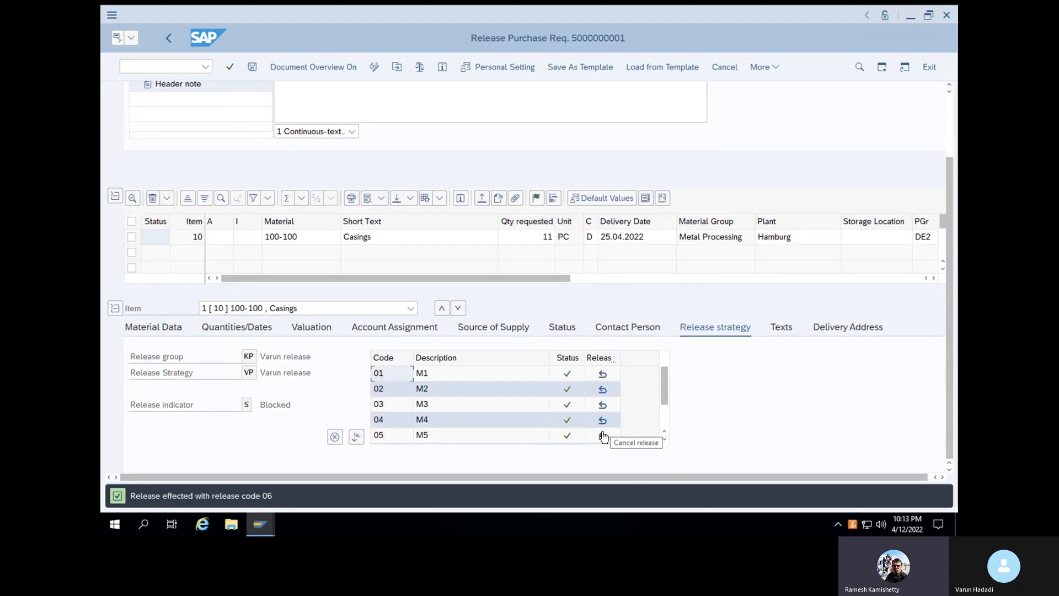
{"action": "scroll", "coordinate": [602, 418], "scroll_direction": "down", "scroll_amount": 1}
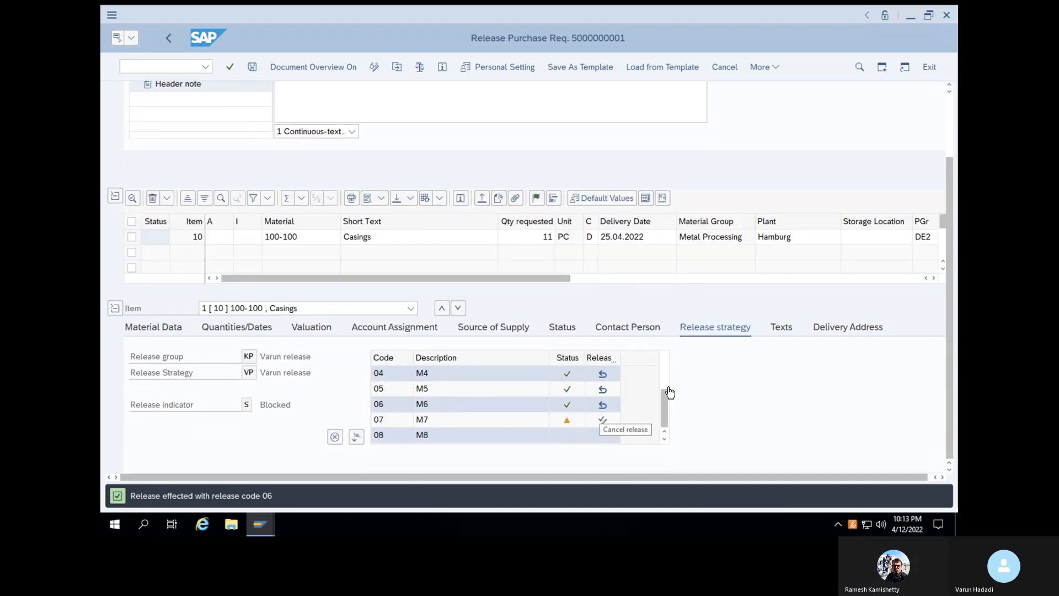
{"action": "left_click", "coordinate": [601, 421]}
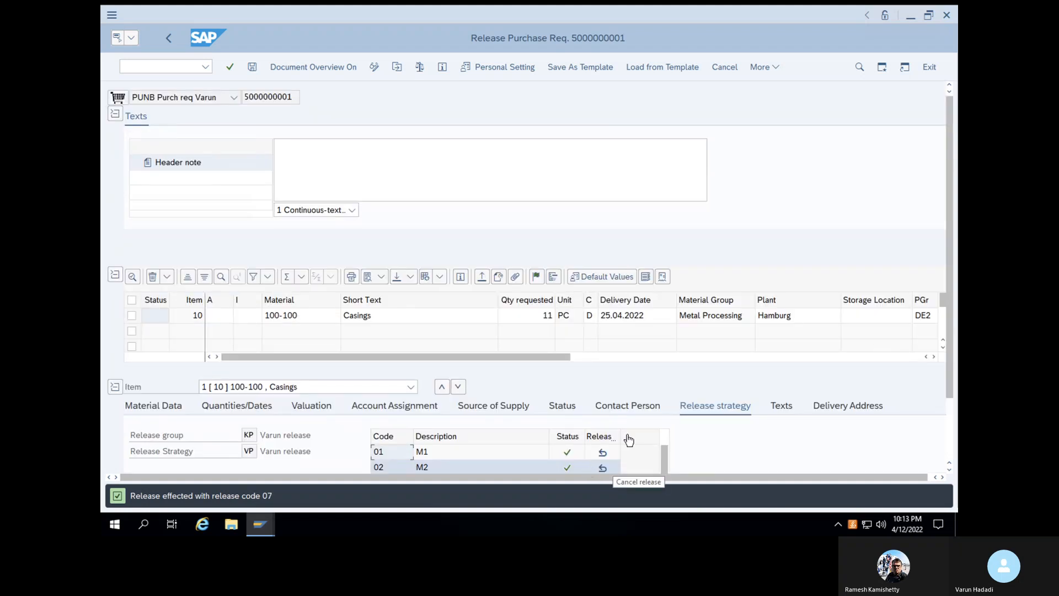
{"action": "left_click_drag", "start_coordinate": [951, 293], "coordinate": [949, 413]}
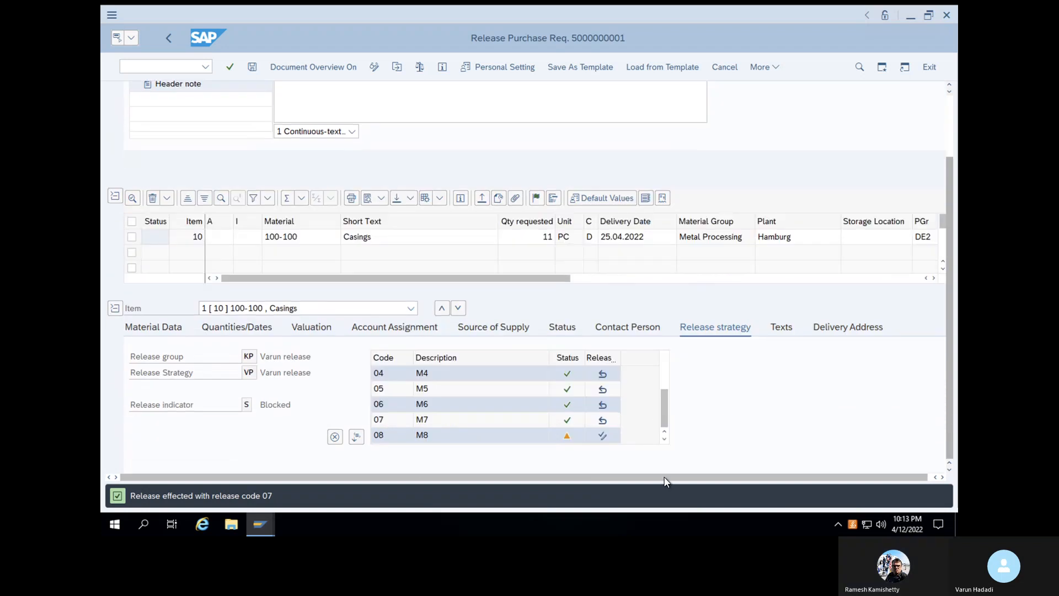
{"action": "left_click", "coordinate": [603, 435]}
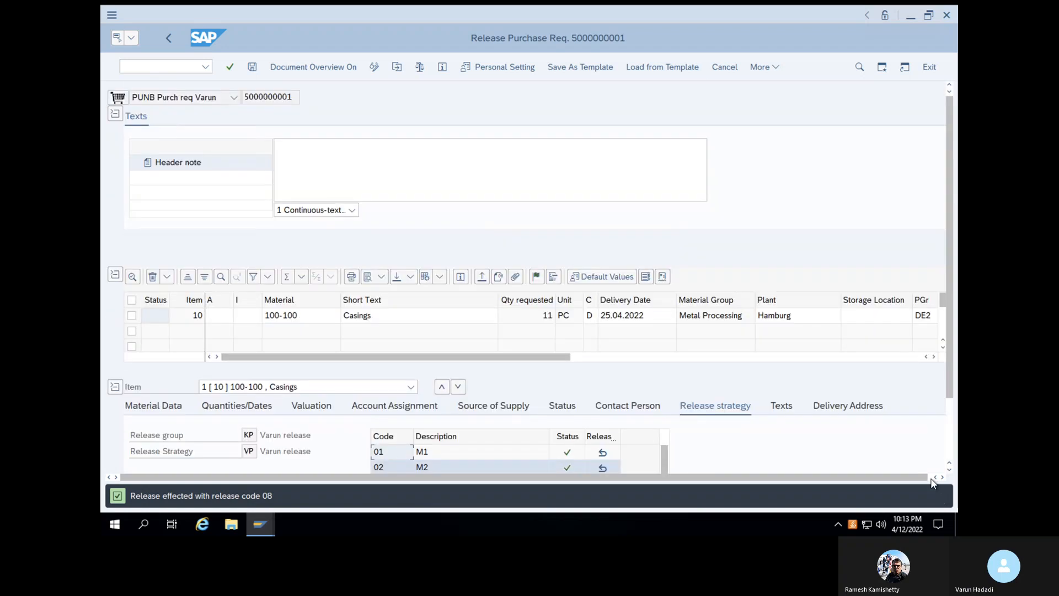
{"action": "left_click", "coordinate": [948, 471]}
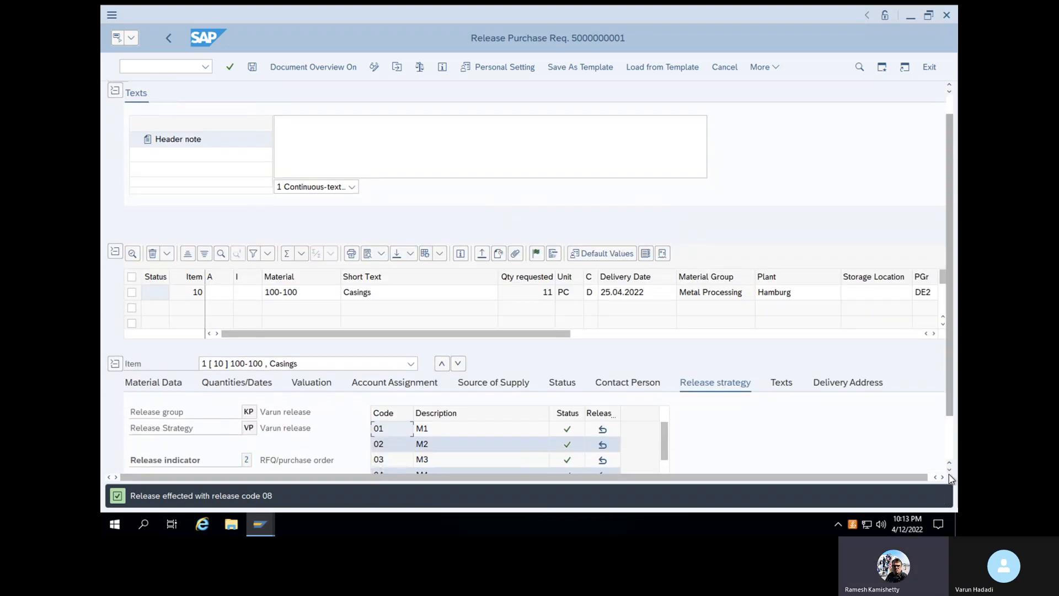
{"action": "left_click", "coordinate": [949, 472]}
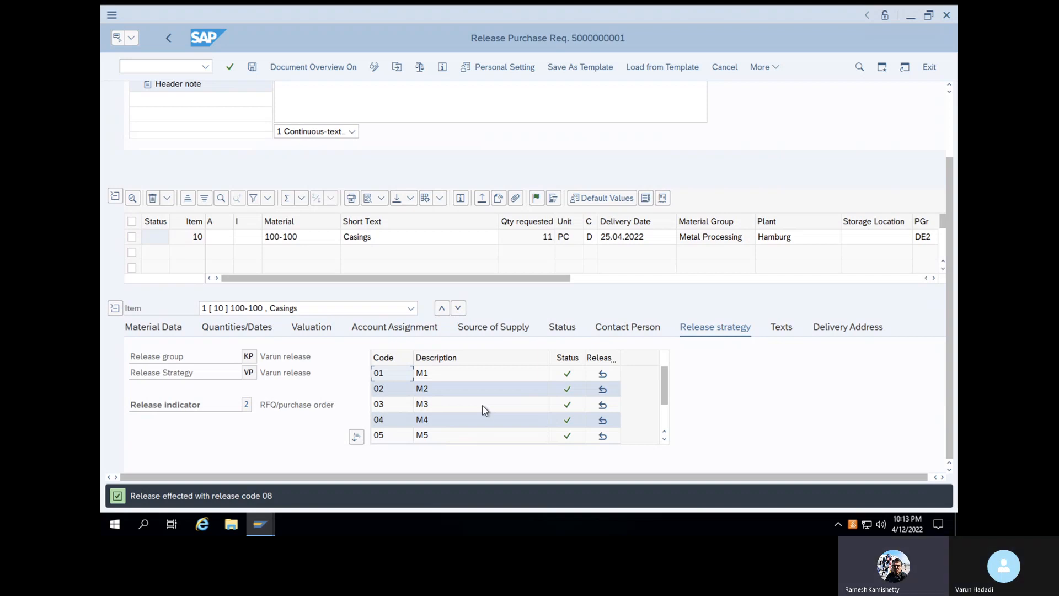
- Leave the requisition with /N, start Create Purchase Order with transaction ME21N, and close the help pane
{"action": "left_click", "coordinate": [171, 69]}
{"action": "type", "text": "/N"}
{"action": "key", "text": "Return"}
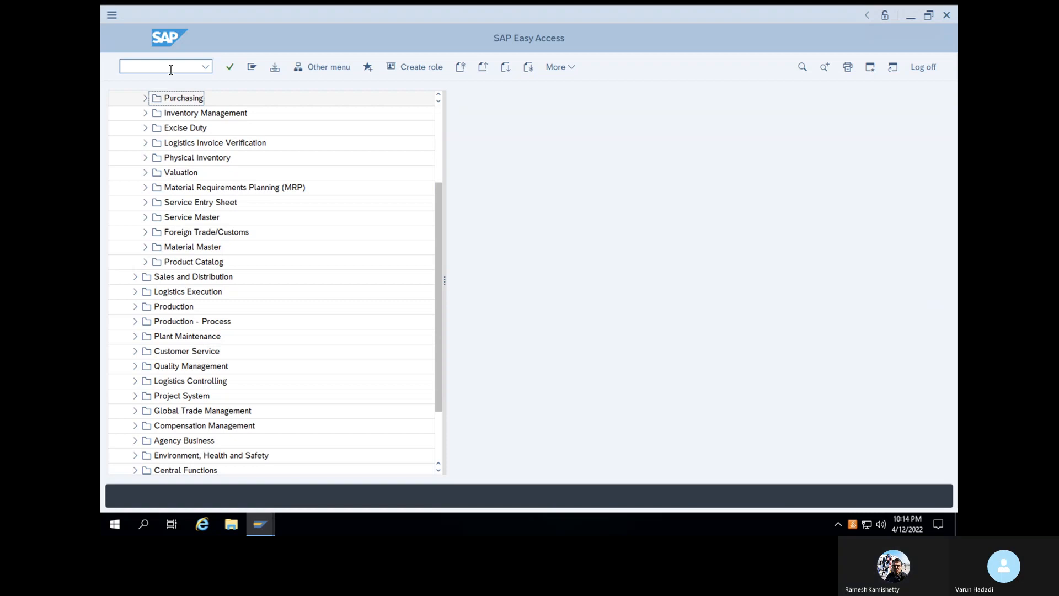
{"action": "key", "text": "Return"}
{"action": "left_click", "coordinate": [171, 69]}
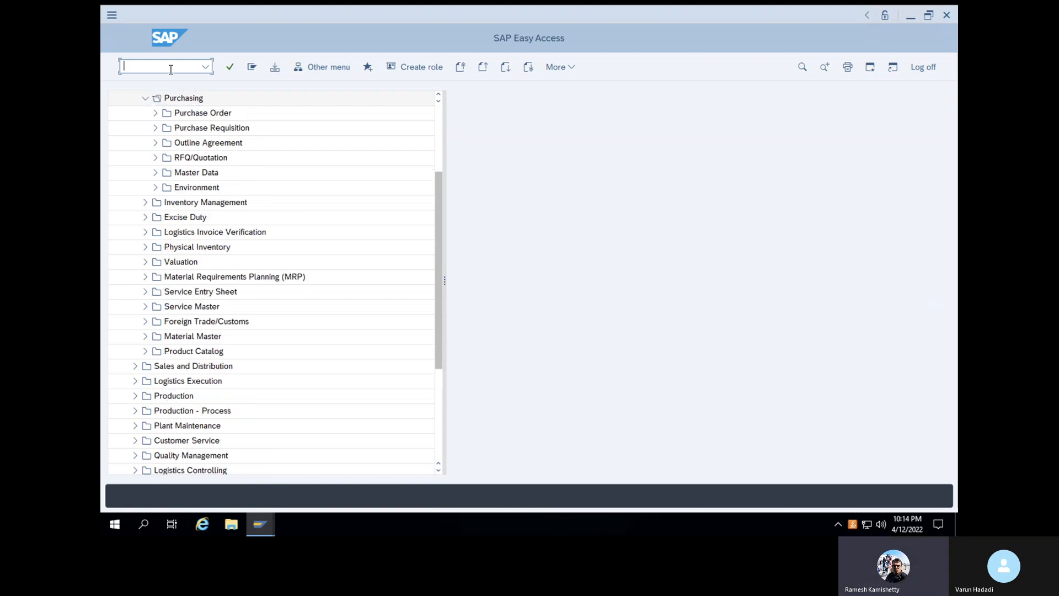
{"action": "type", "text": "ME2"}
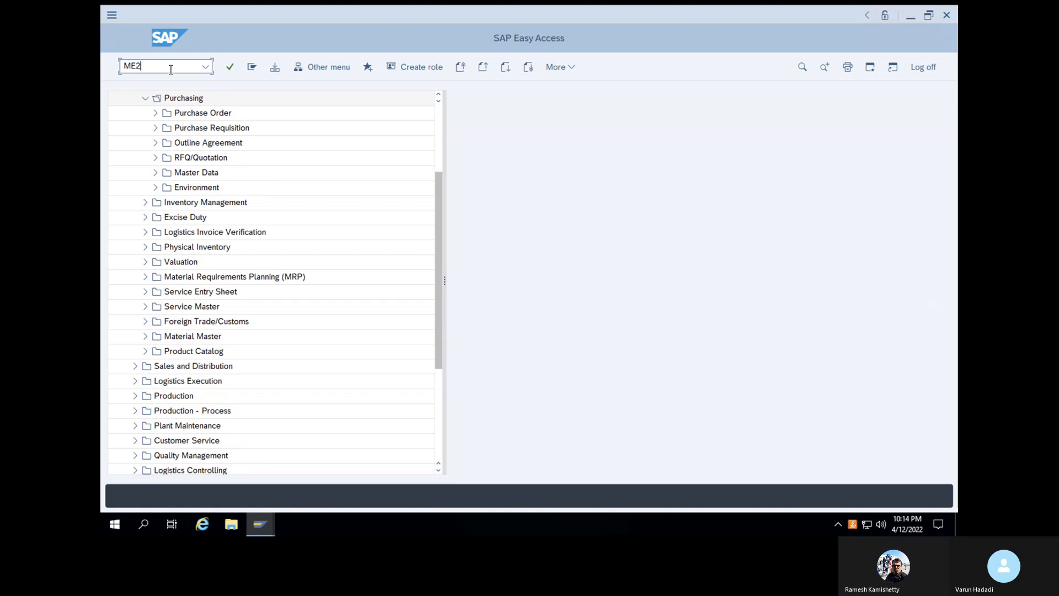
{"action": "type", "text": "1N"}
{"action": "key", "text": "Return"}
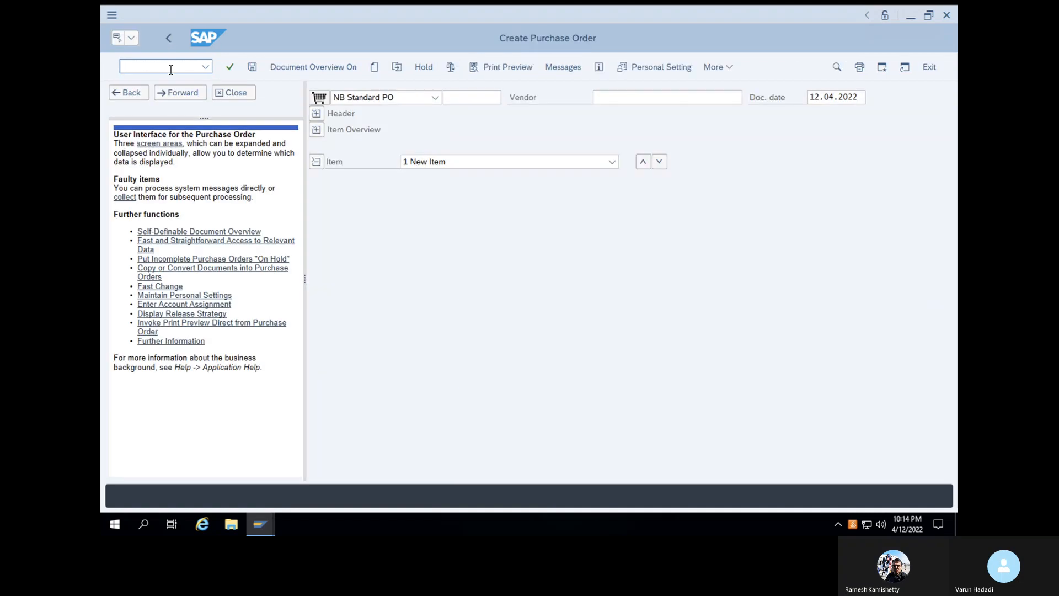
{"action": "left_click", "coordinate": [236, 94]}
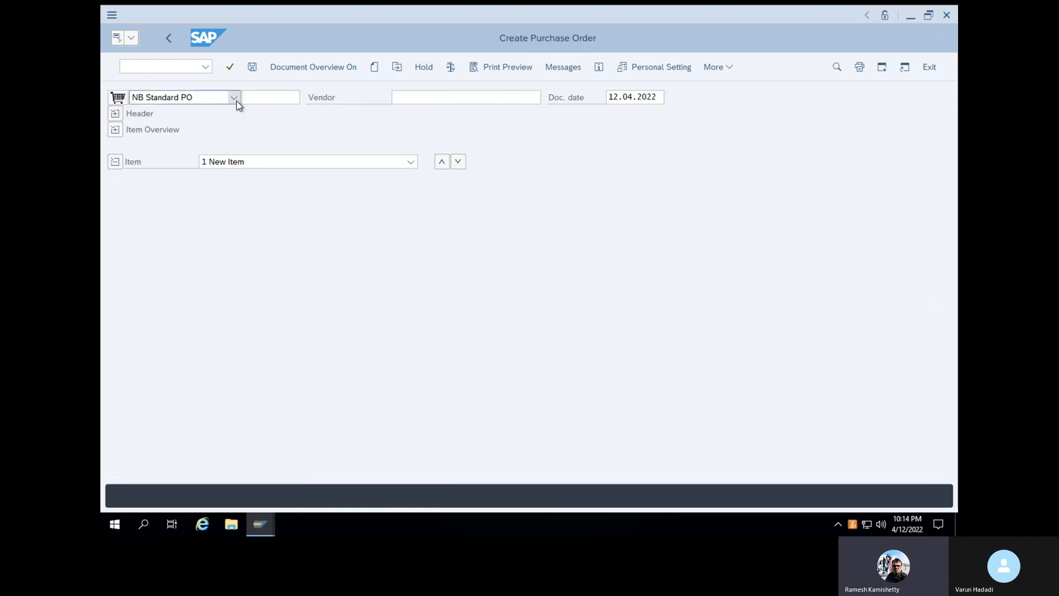
- Turn on the document overview and load the purchase requisition into it using the prefilled requisition number
{"action": "left_click", "coordinate": [314, 67]}
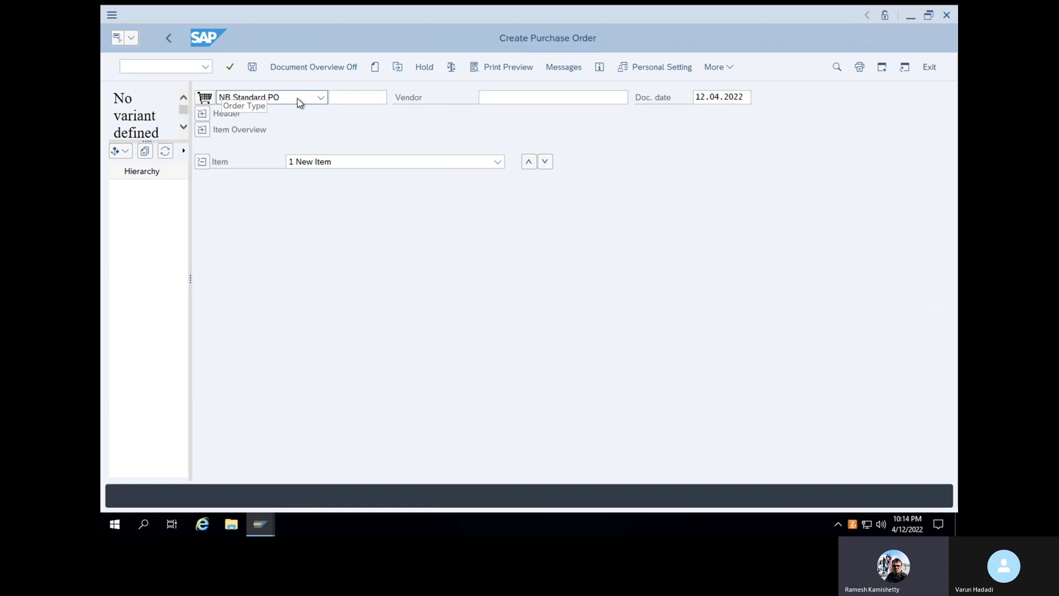
{"action": "left_click", "coordinate": [118, 152]}
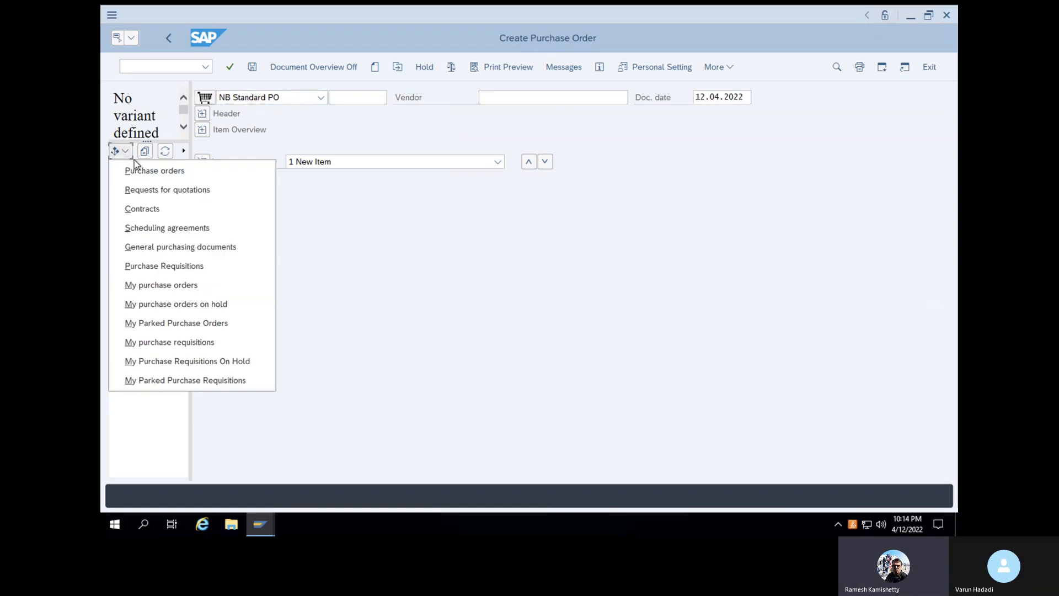
{"action": "left_click", "coordinate": [163, 266]}
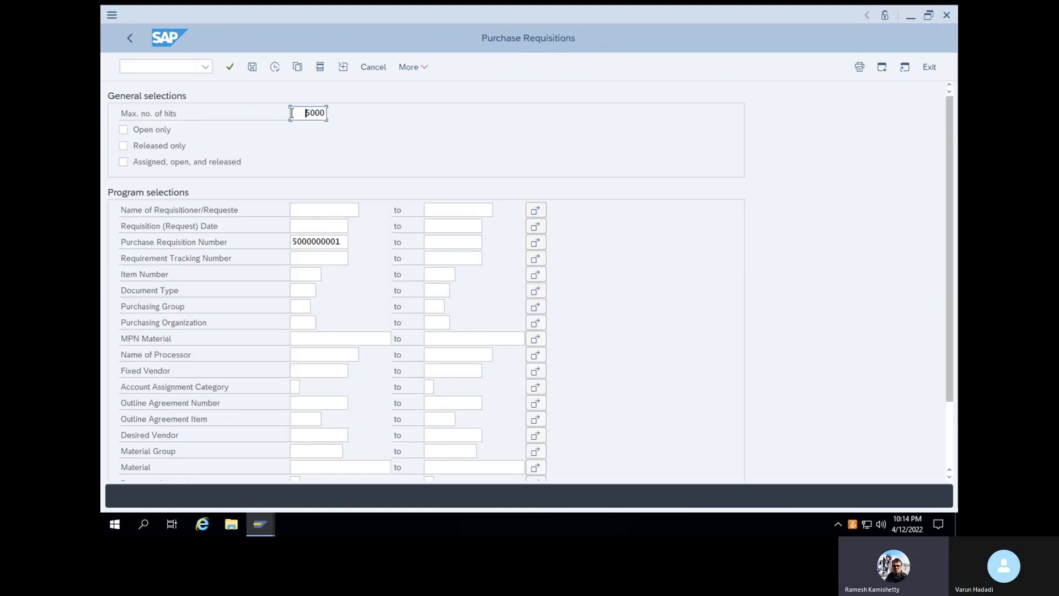
{"action": "left_click", "coordinate": [276, 71]}
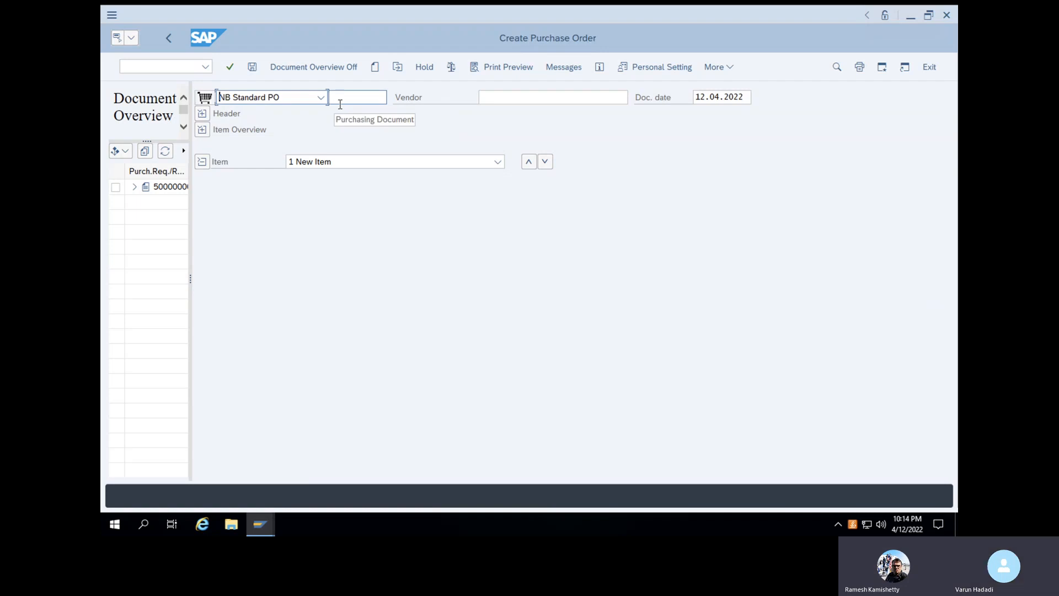
- Adopt the listed purchase requisition from the document overview into the NB Standard PO
{"action": "left_click", "coordinate": [157, 189]}
{"action": "left_click_drag", "start_coordinate": [201, 188], "coordinate": [276, 202]}
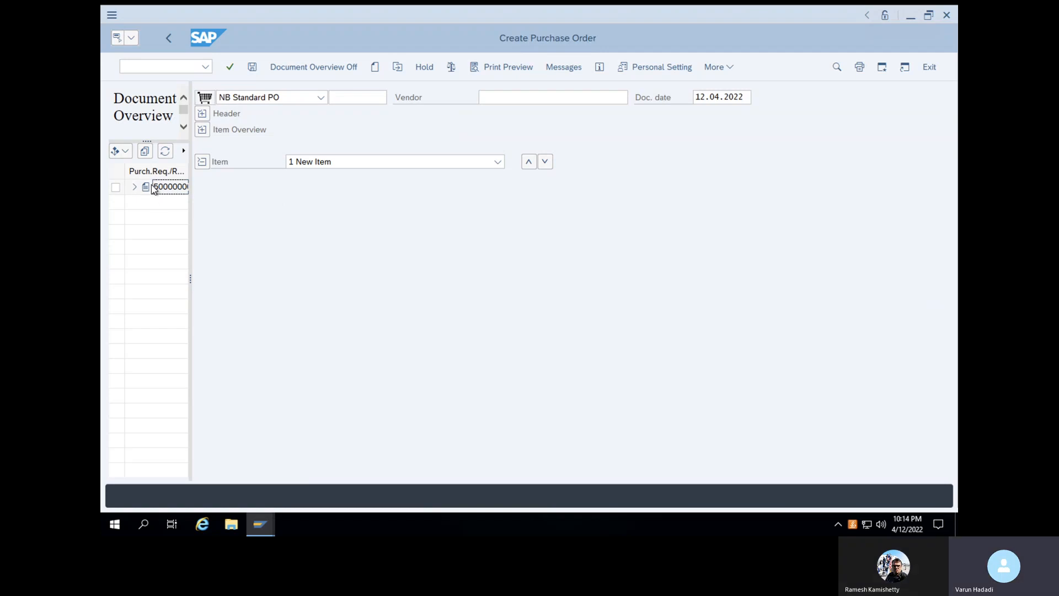
{"action": "left_click_drag", "start_coordinate": [156, 190], "coordinate": [209, 105]}
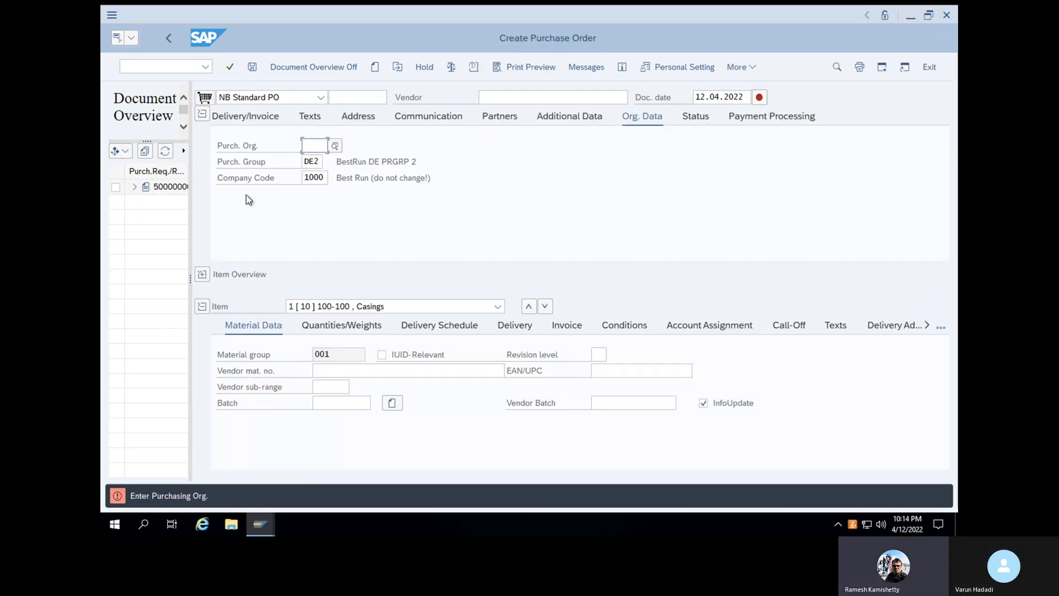
- Set the purchase order's purchasing organization to 1000 (Best Run Germany)
{"action": "left_click", "coordinate": [320, 144]}
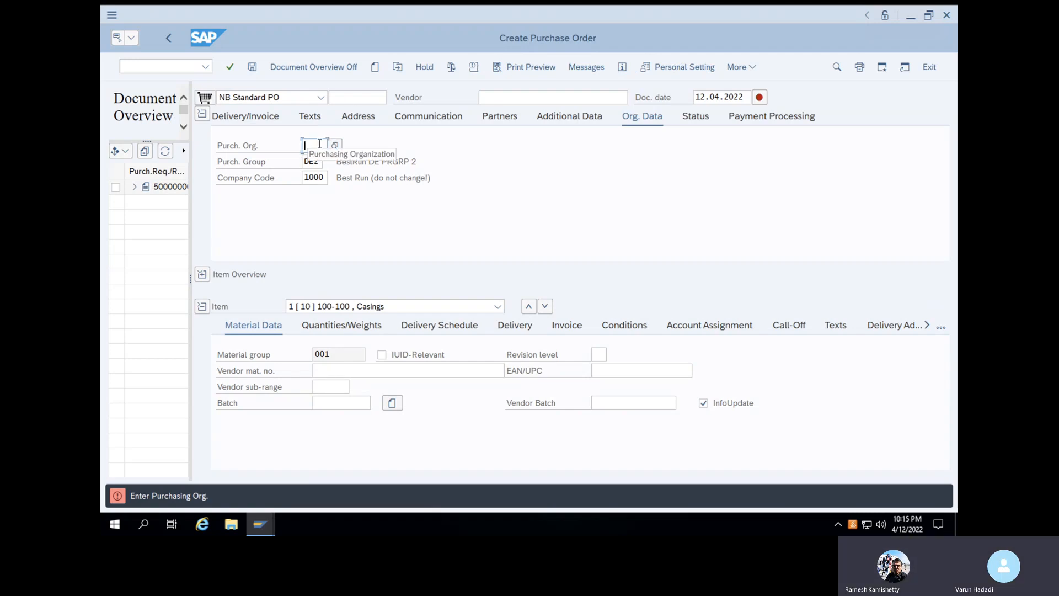
{"action": "type", "text": "1000"}
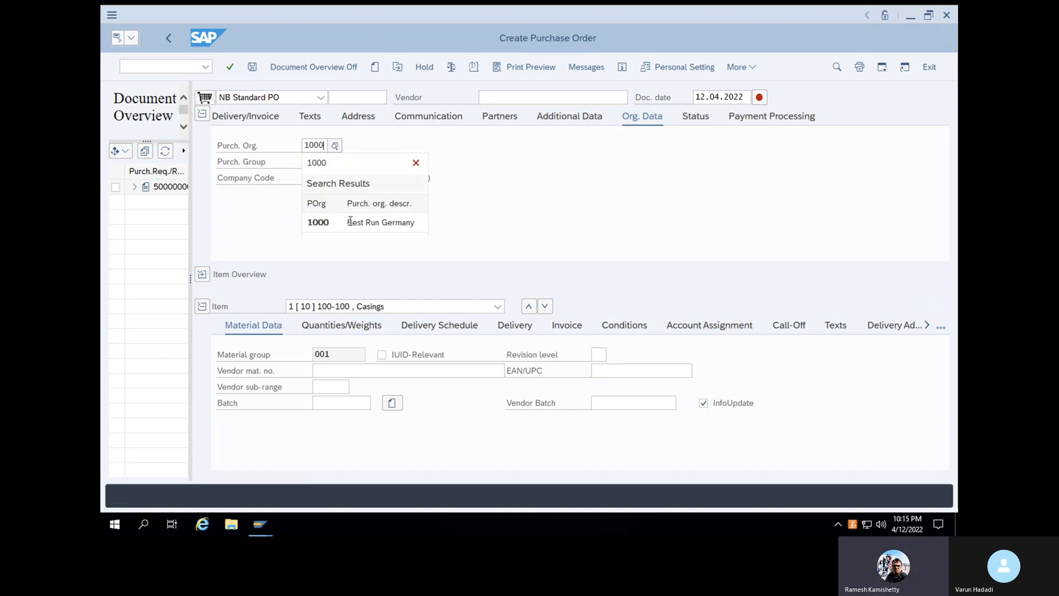
{"action": "left_click", "coordinate": [353, 225]}
{"action": "key", "text": "Return"}
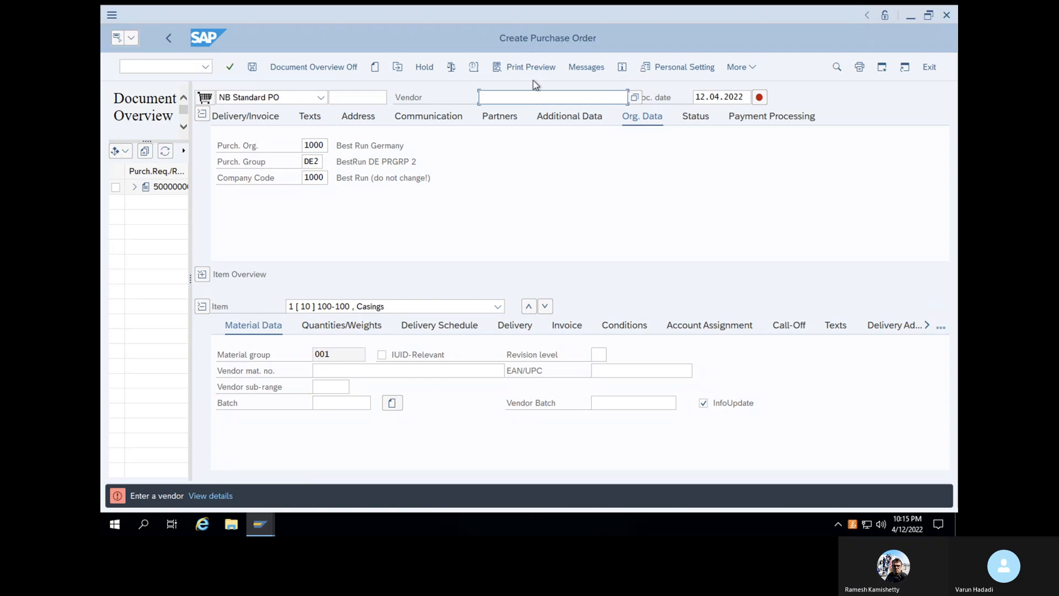
- Set the purchase order's vendor to AGENCY00
{"action": "left_click", "coordinate": [634, 98]}
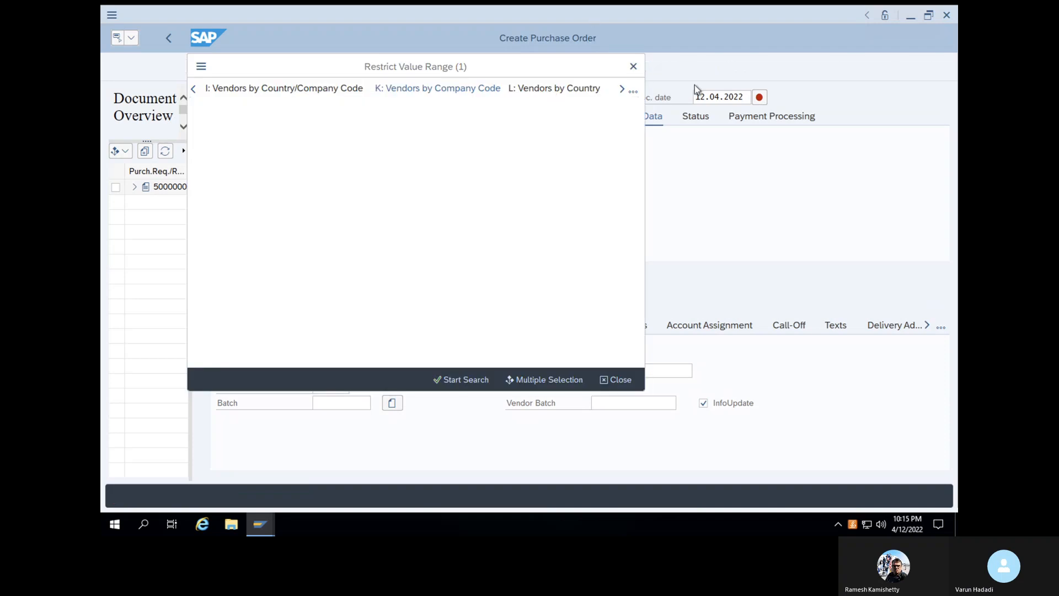
{"action": "left_click", "coordinate": [635, 67]}
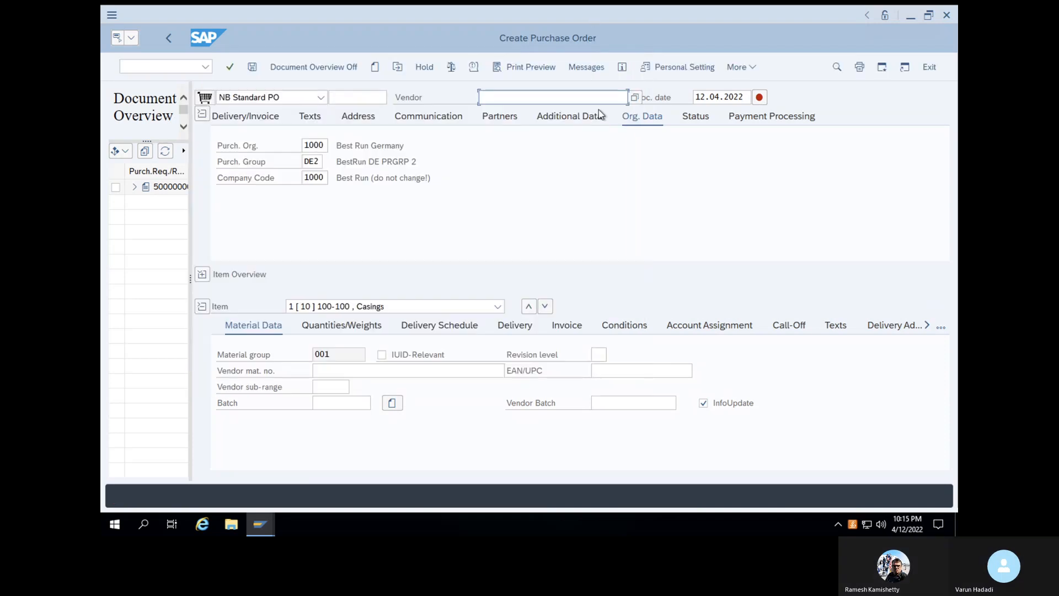
{"action": "left_click", "coordinate": [581, 103]}
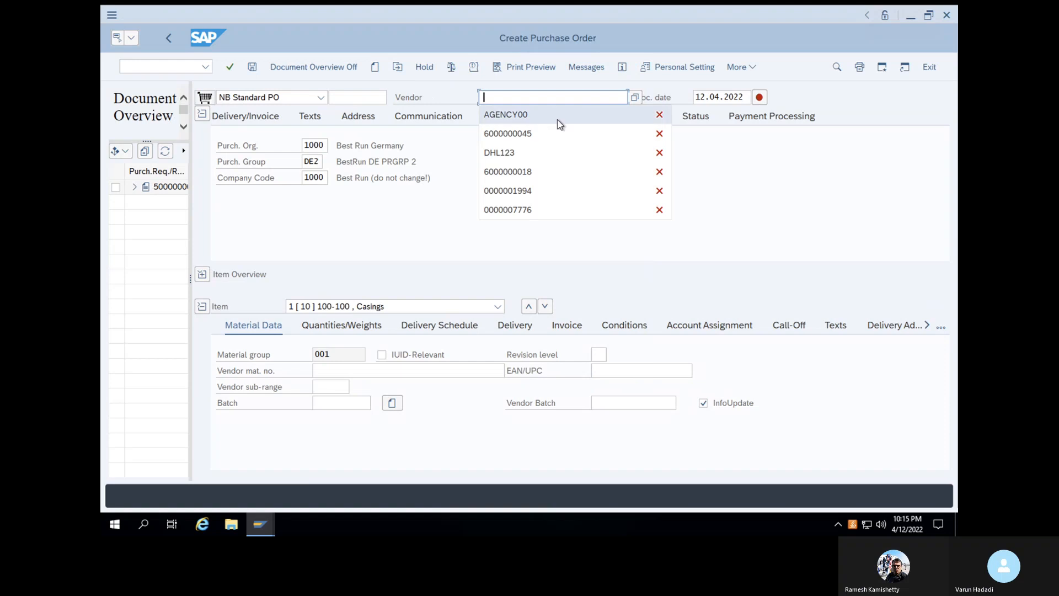
{"action": "left_click", "coordinate": [540, 123]}
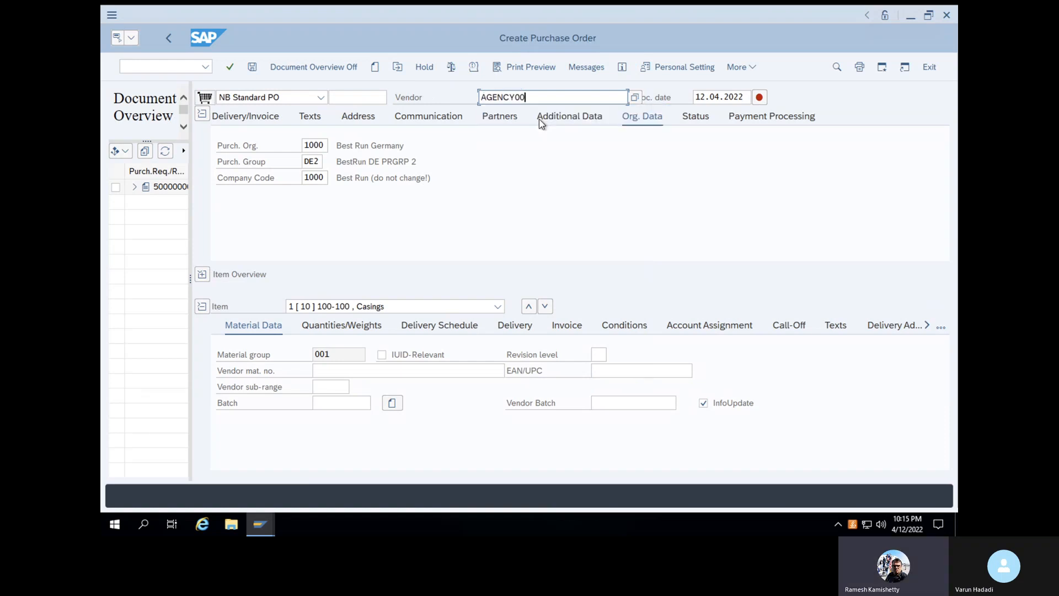
{"action": "key", "text": "Return"}
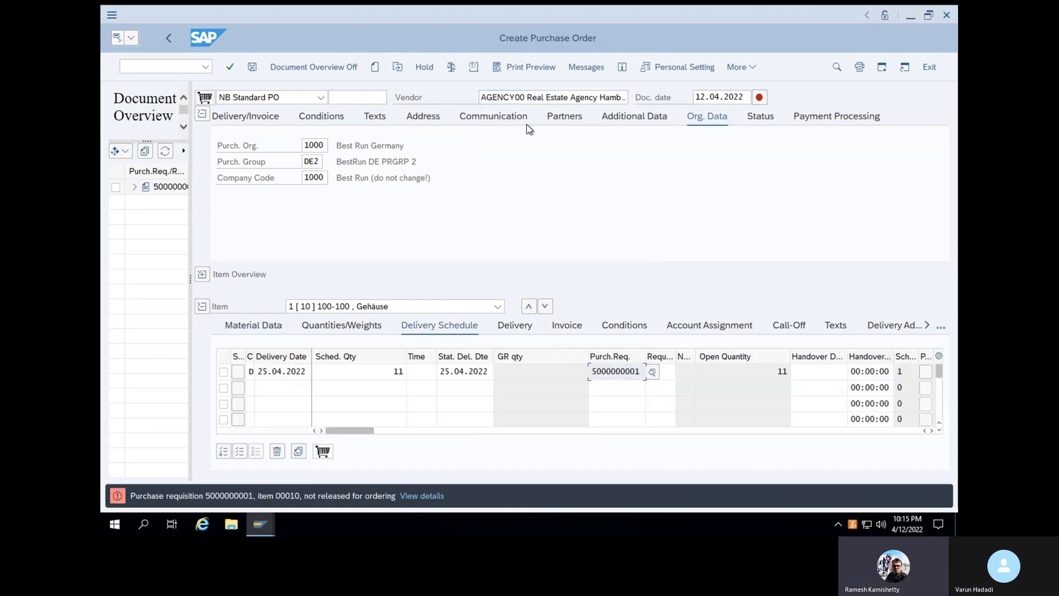
- Expand the item overview and check the purchase order for error messages
{"action": "left_click", "coordinate": [203, 275]}
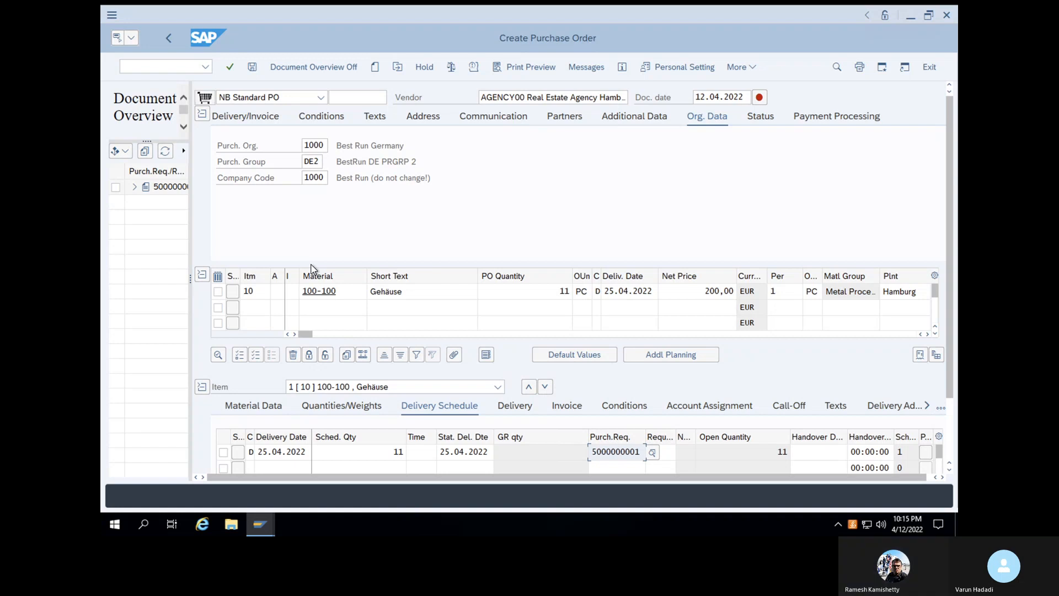
{"action": "left_click", "coordinate": [451, 67]}
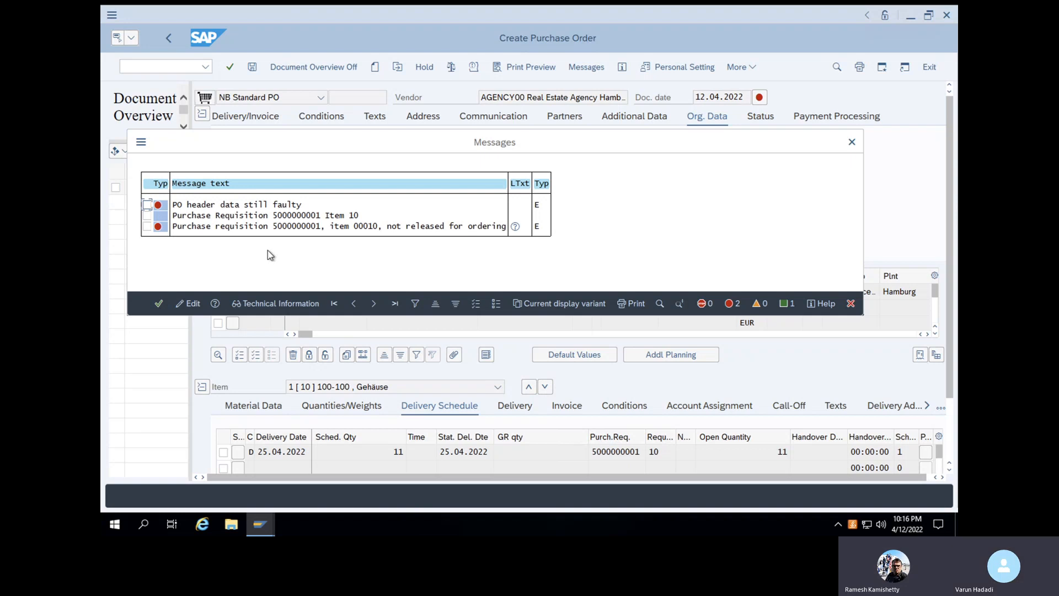
{"action": "left_click", "coordinate": [159, 303]}
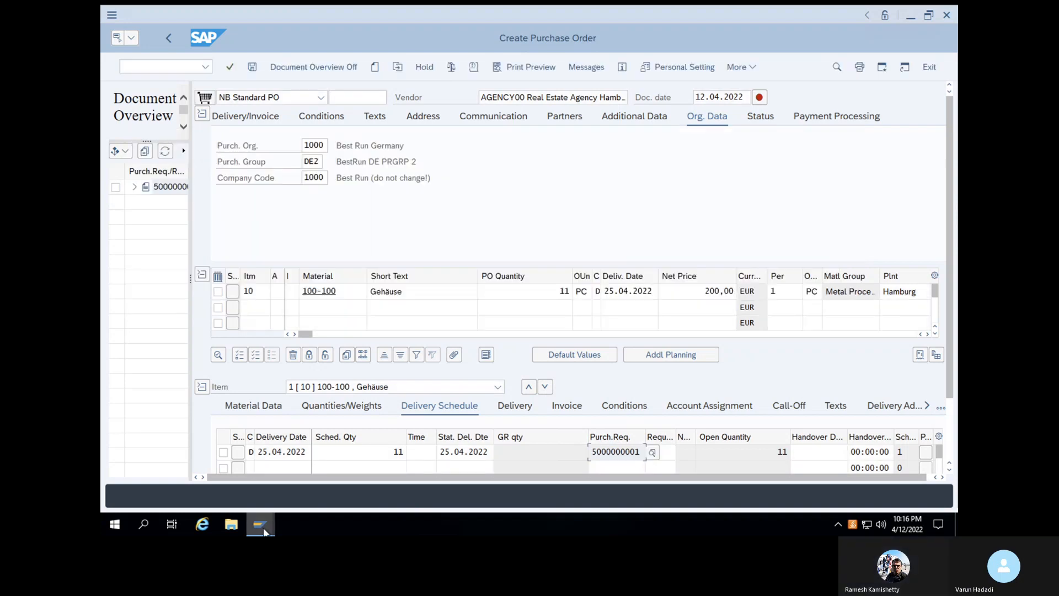
- Generate a new back-end session with /o and open the Display Purchase Req. transaction in it
{"action": "left_click", "coordinate": [159, 67]}
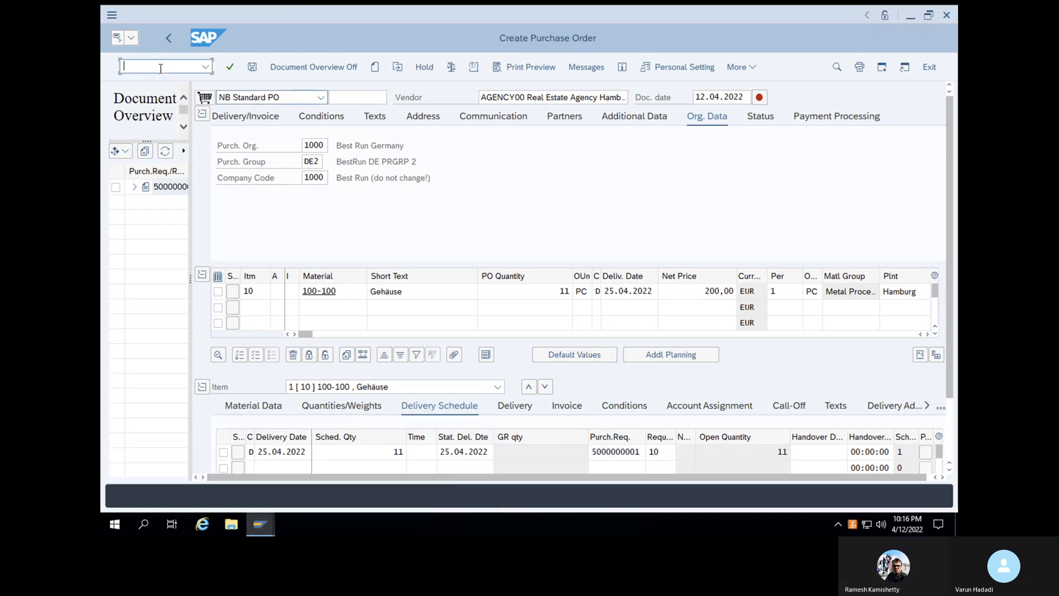
{"action": "type", "text": "/o"}
{"action": "key", "text": "Return"}
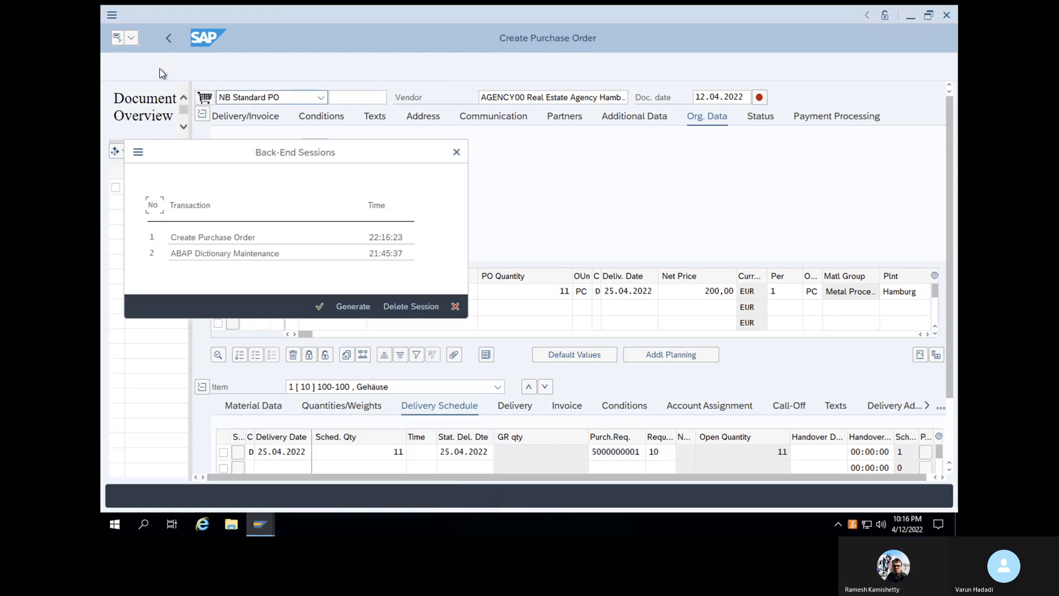
{"action": "left_click", "coordinate": [351, 305]}
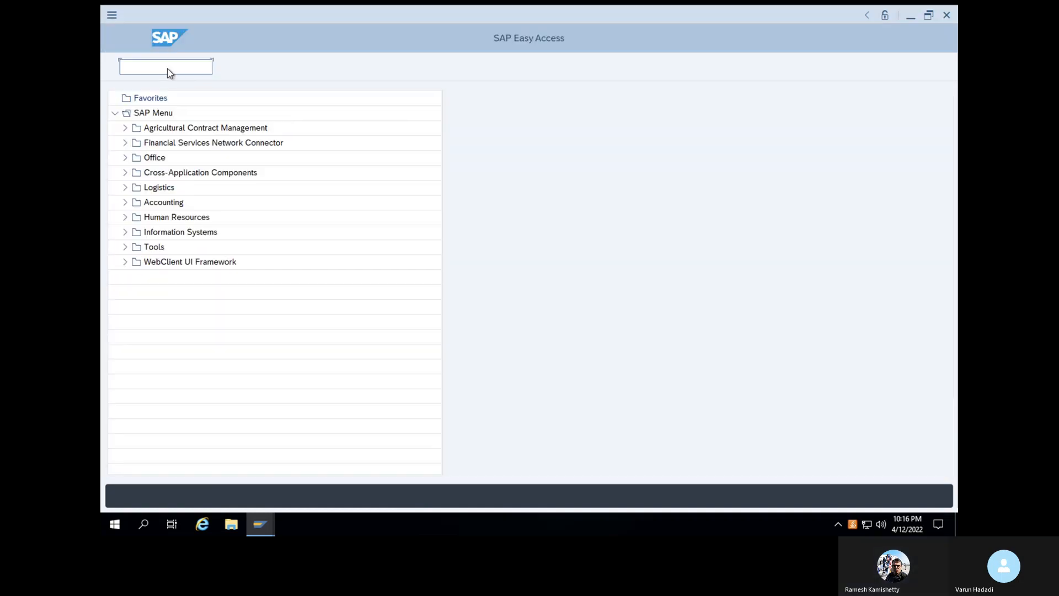
{"action": "type", "text": "me23n"}
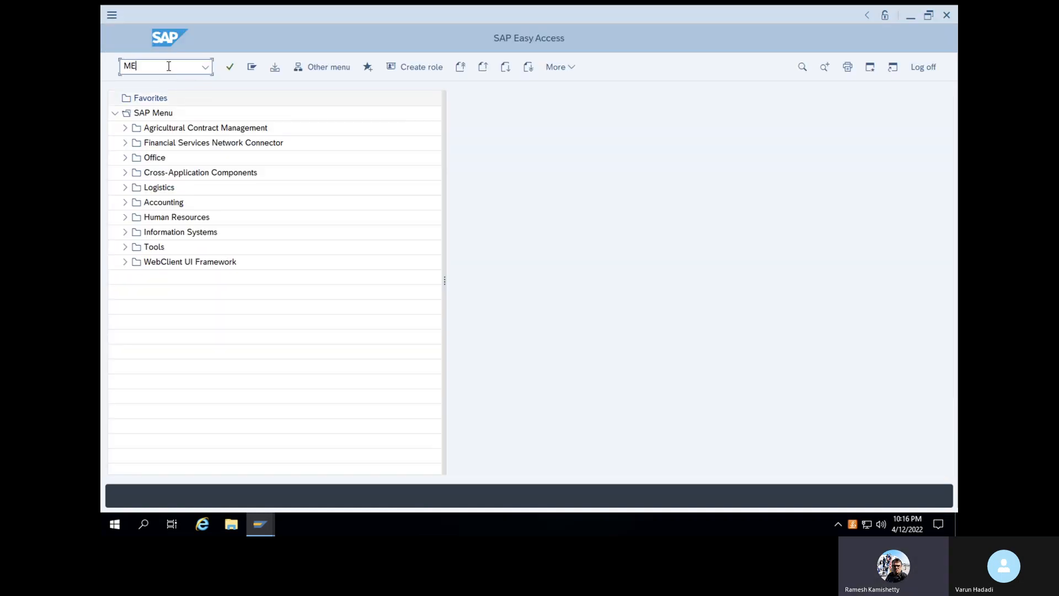
{"action": "key", "text": "Return"}
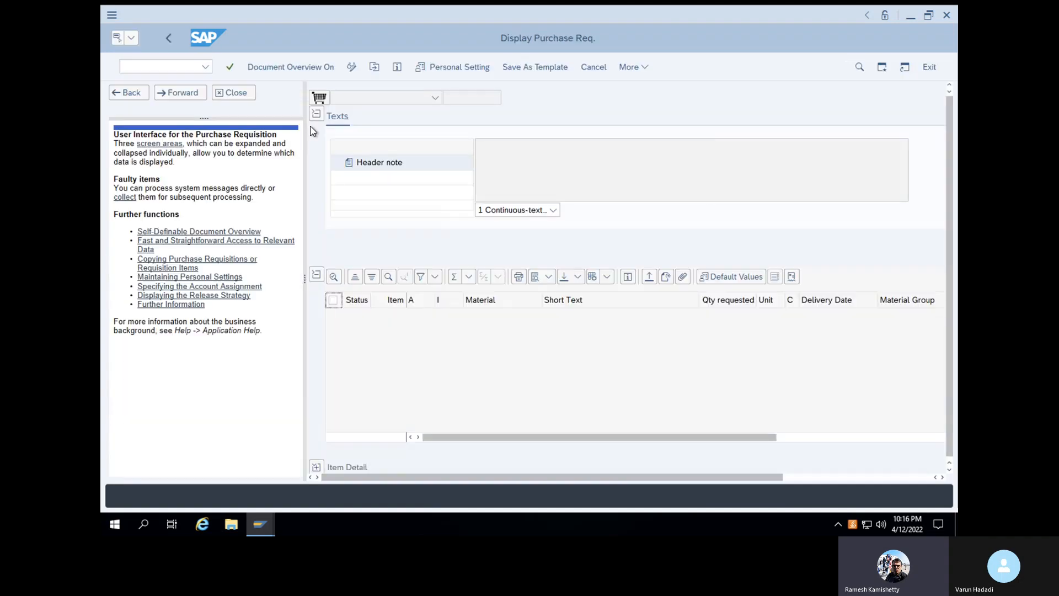
- Close the help area and open the existing PUNB purchase requisition by its requisition number
{"action": "left_click", "coordinate": [232, 92]}
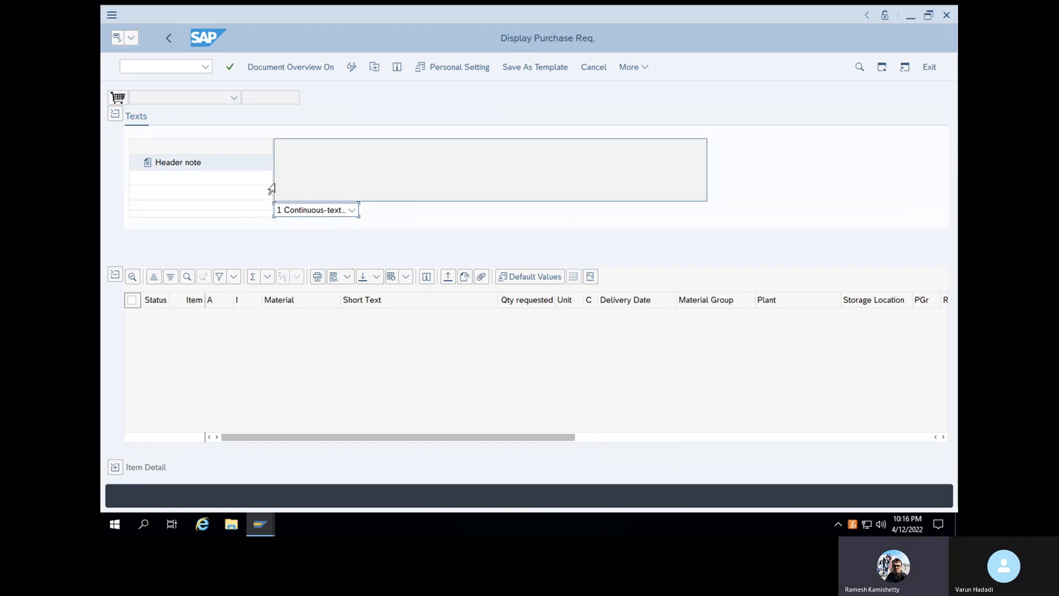
{"action": "left_click", "coordinate": [374, 67]}
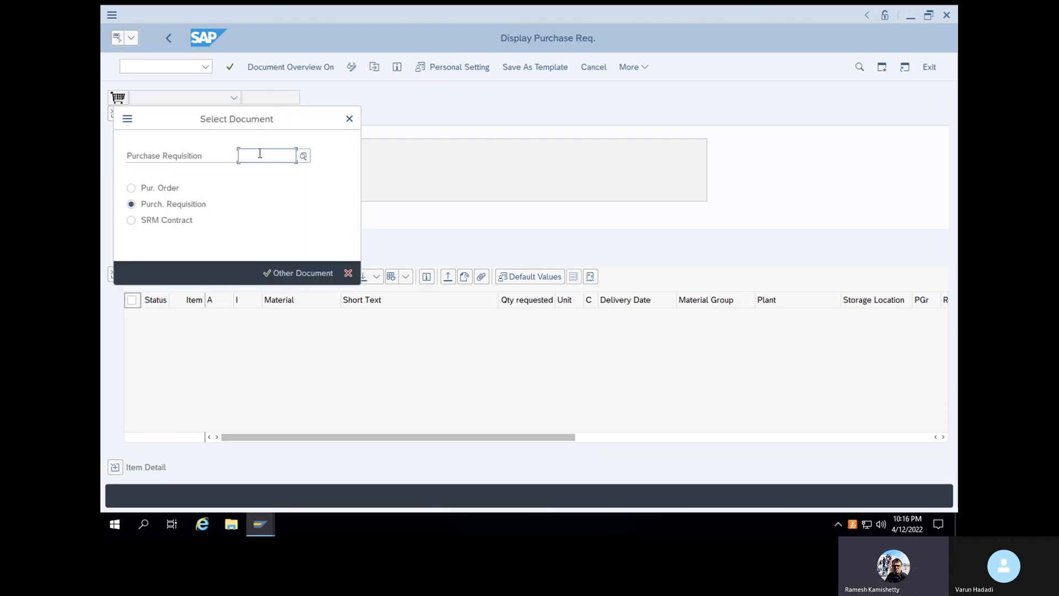
{"action": "left_click", "coordinate": [260, 155]}
{"action": "left_click", "coordinate": [263, 173]}
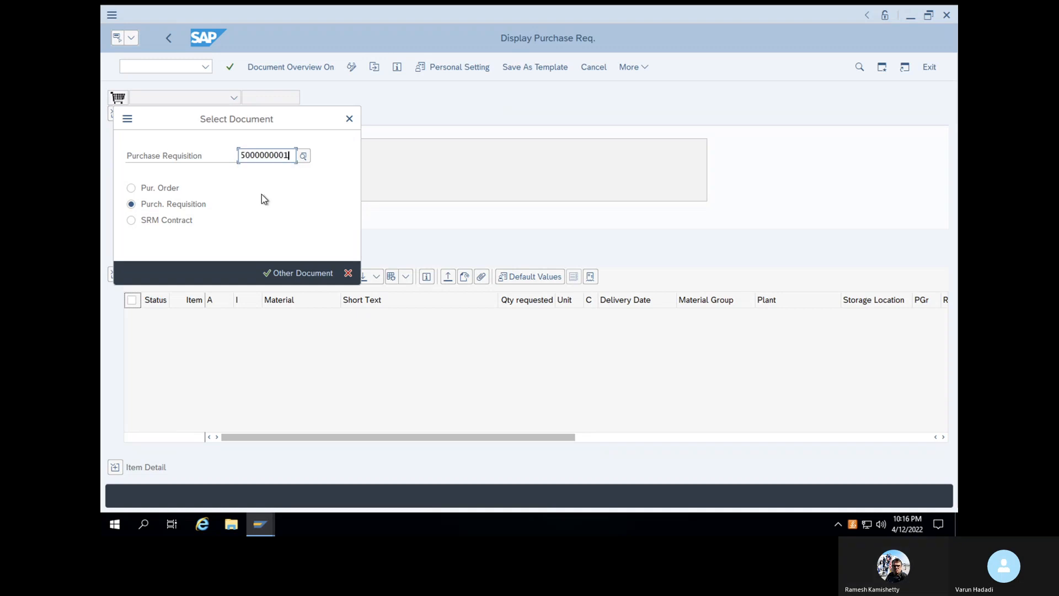
{"action": "left_click", "coordinate": [275, 276]}
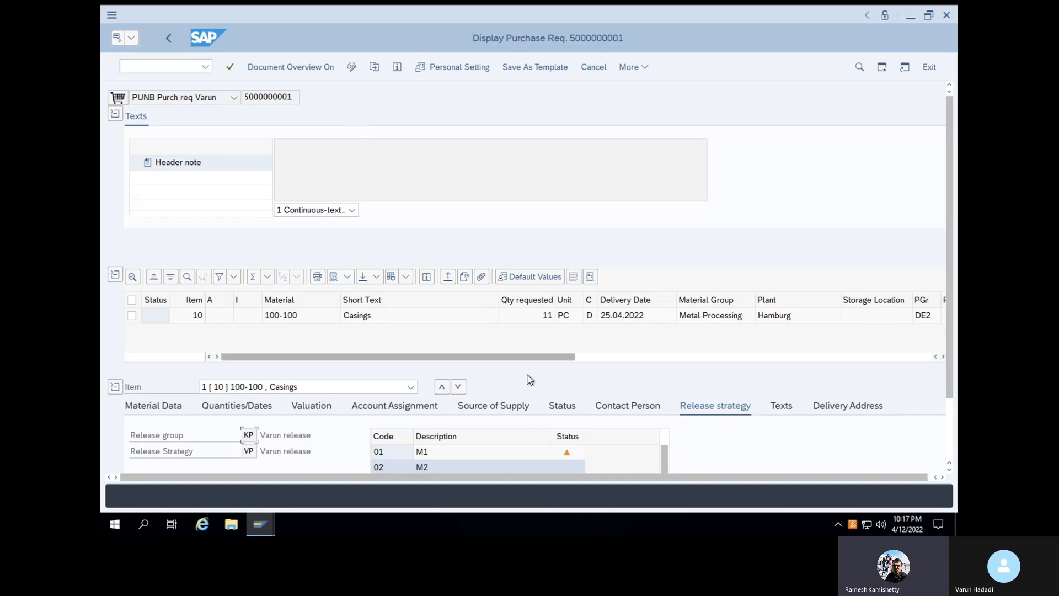
- Try to switch the PUNB requisition to edit mode and release code 01 (M1)
{"action": "left_click", "coordinate": [352, 69]}
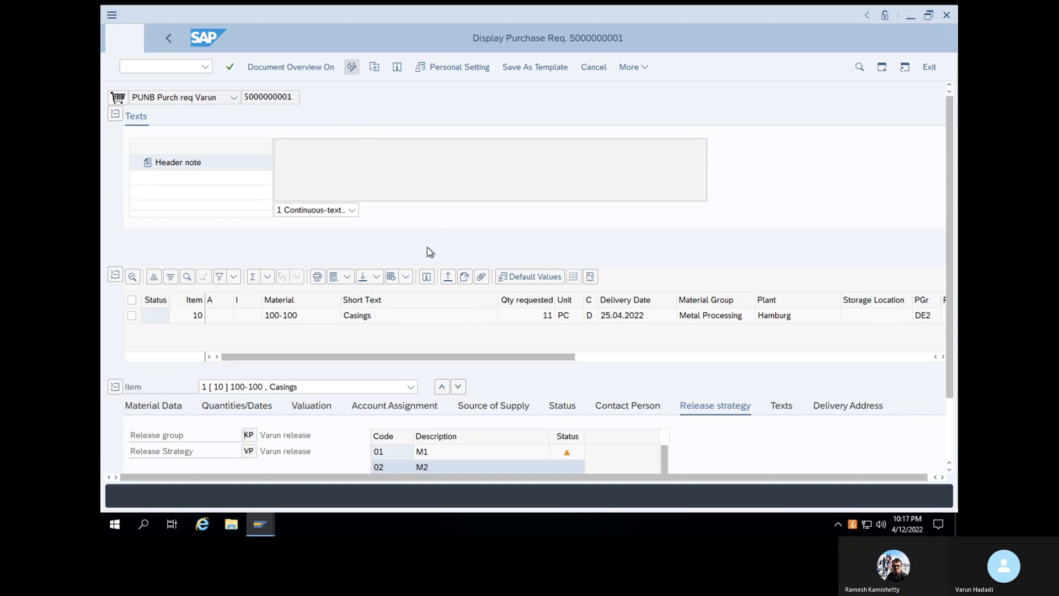
{"action": "mouse_move", "coordinate": [559, 448]}
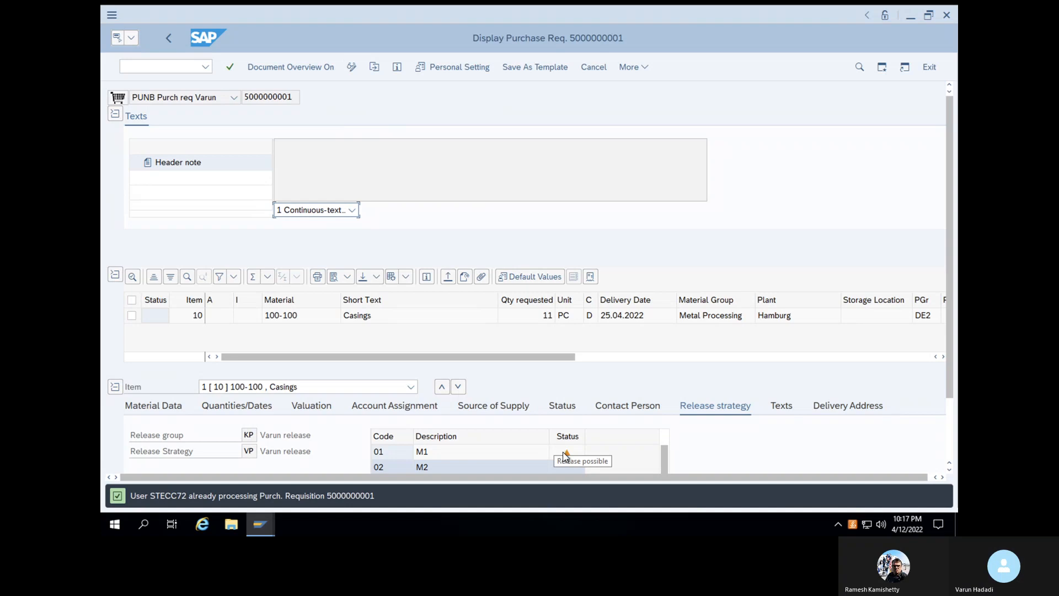
{"action": "left_click", "coordinate": [564, 455]}
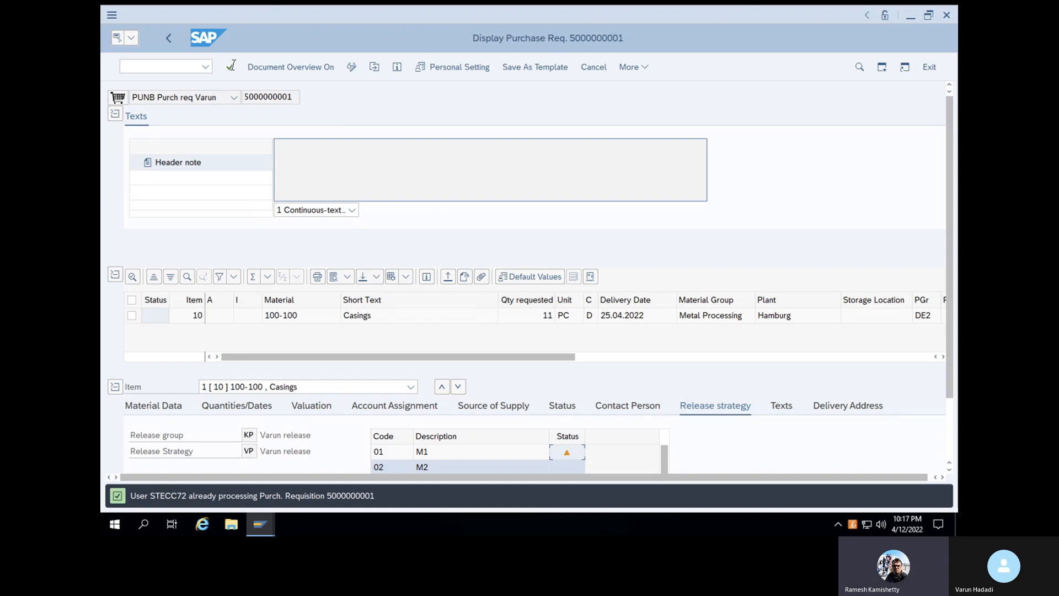
- Restart the requisition release transaction in the current session with /NME54N
{"action": "left_click", "coordinate": [193, 67]}
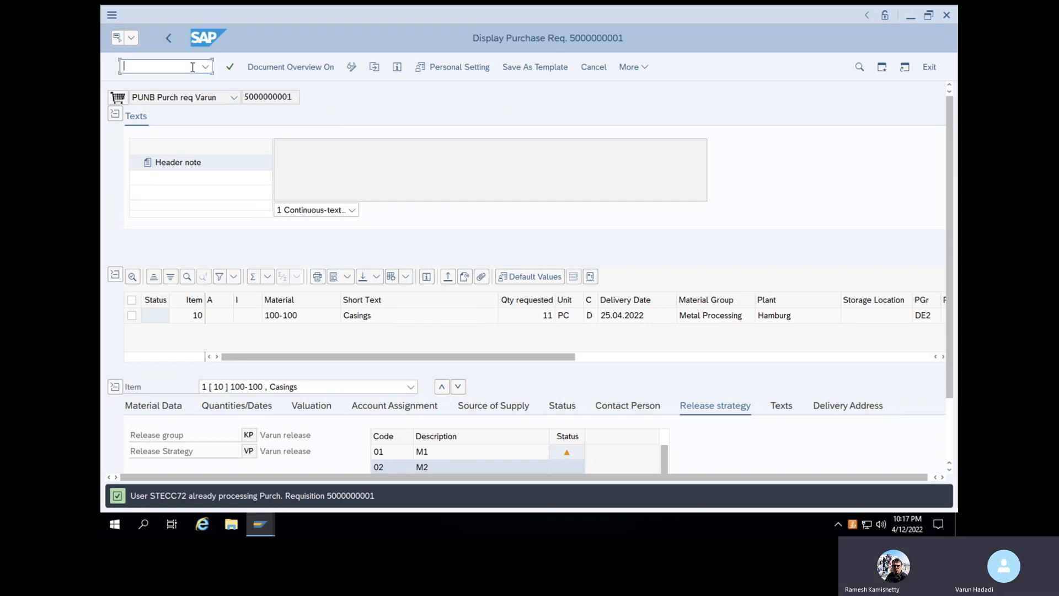
{"action": "type", "text": "/"}
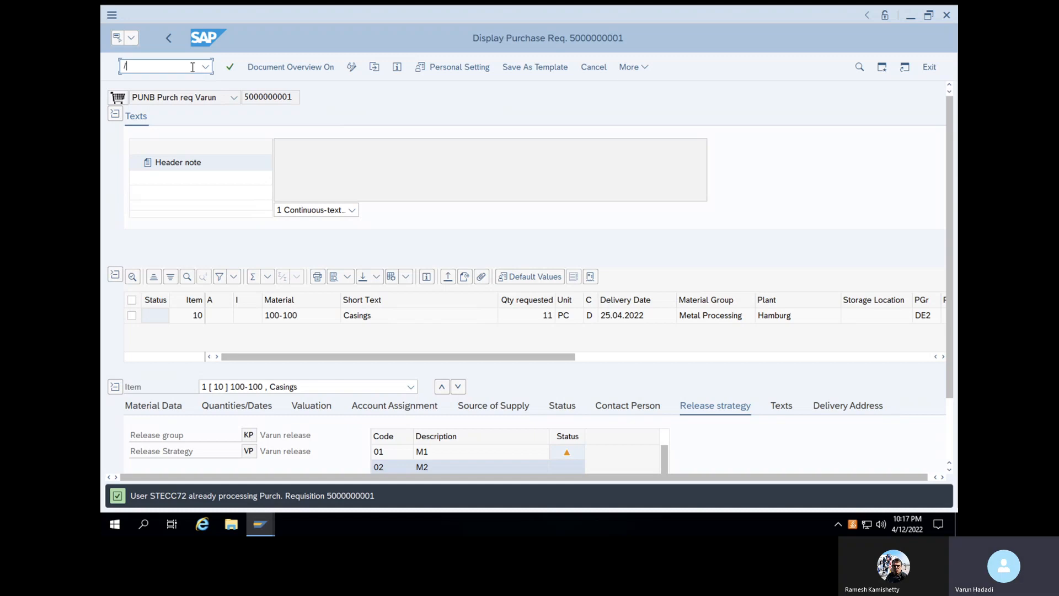
{"action": "type", "text": "ME54N"}
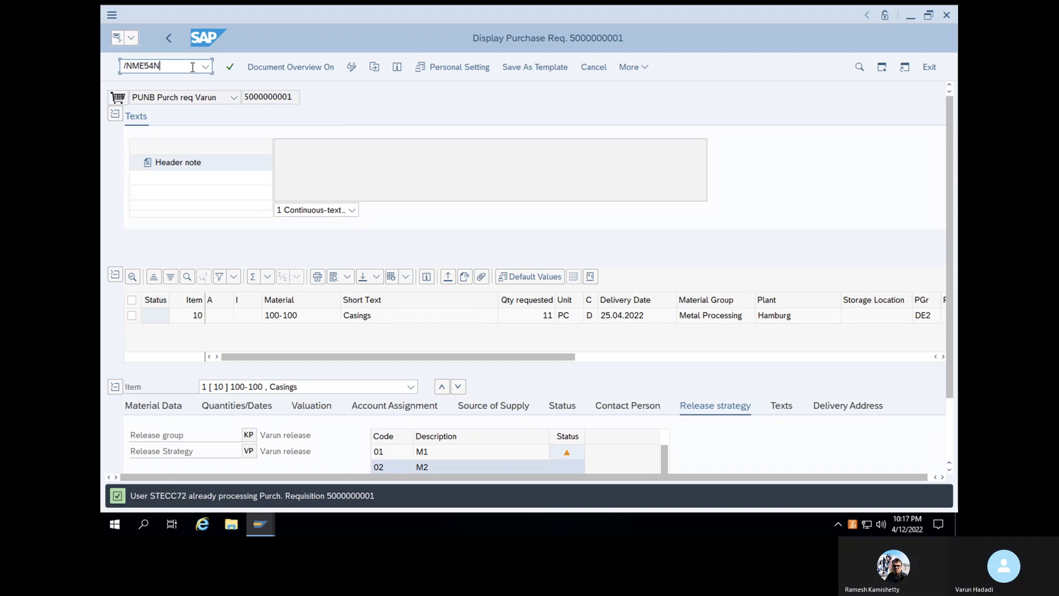
{"action": "key", "text": "Return"}
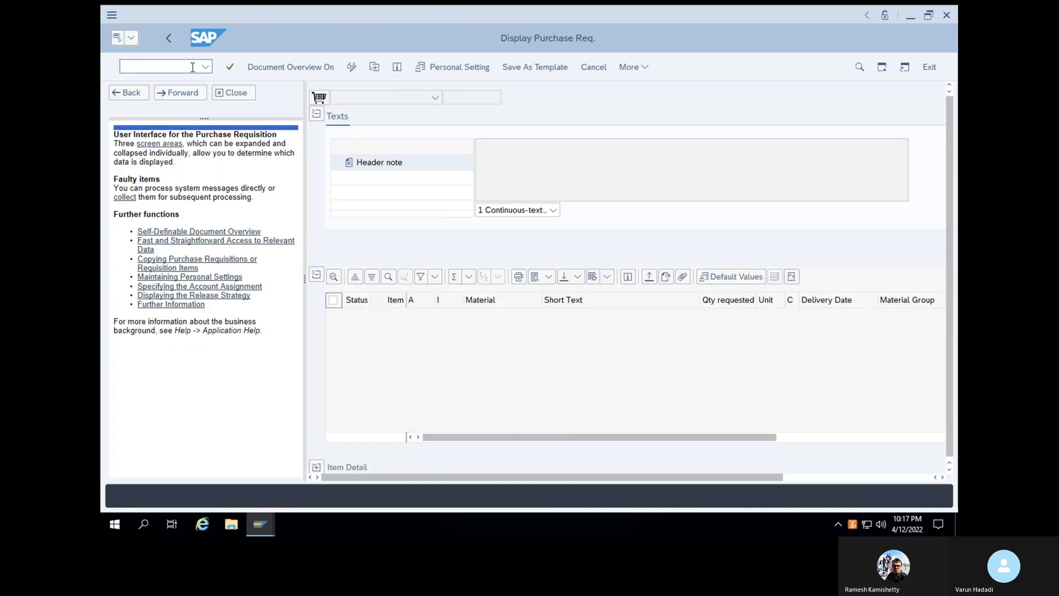
- Close the help area, reopen the PUNB requisition by its number, and try to switch it to edit mode
{"action": "left_click", "coordinate": [224, 93]}
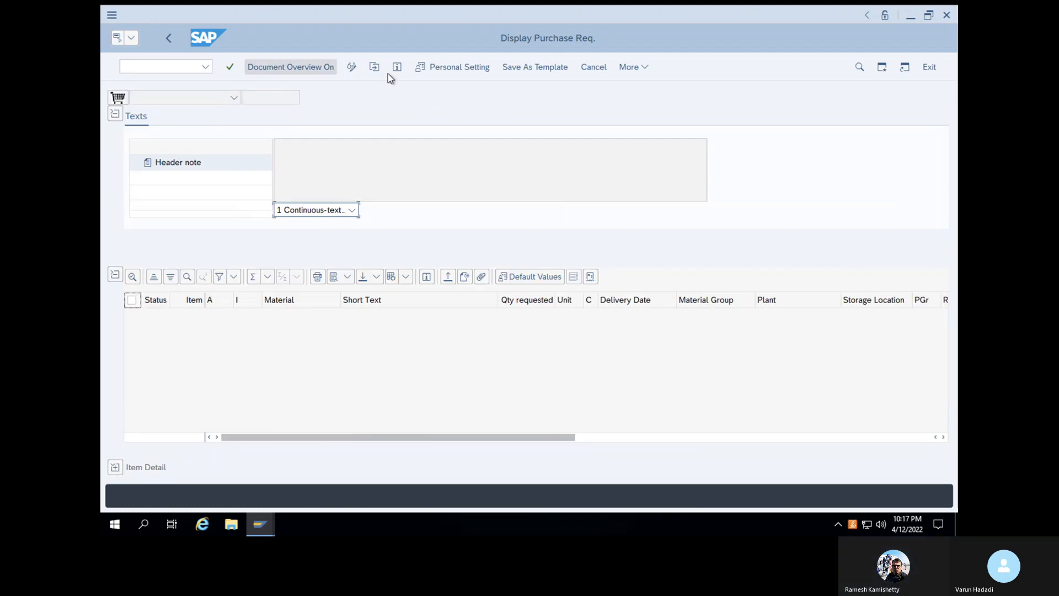
{"action": "left_click", "coordinate": [375, 67]}
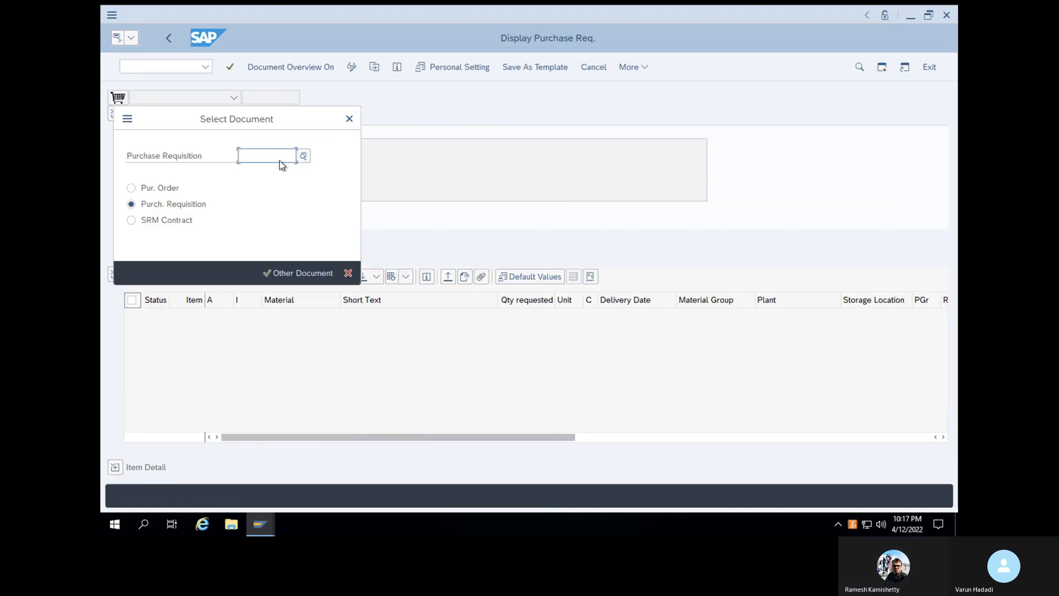
{"action": "left_click", "coordinate": [279, 158]}
{"action": "left_click", "coordinate": [267, 173]}
{"action": "left_click", "coordinate": [283, 272]}
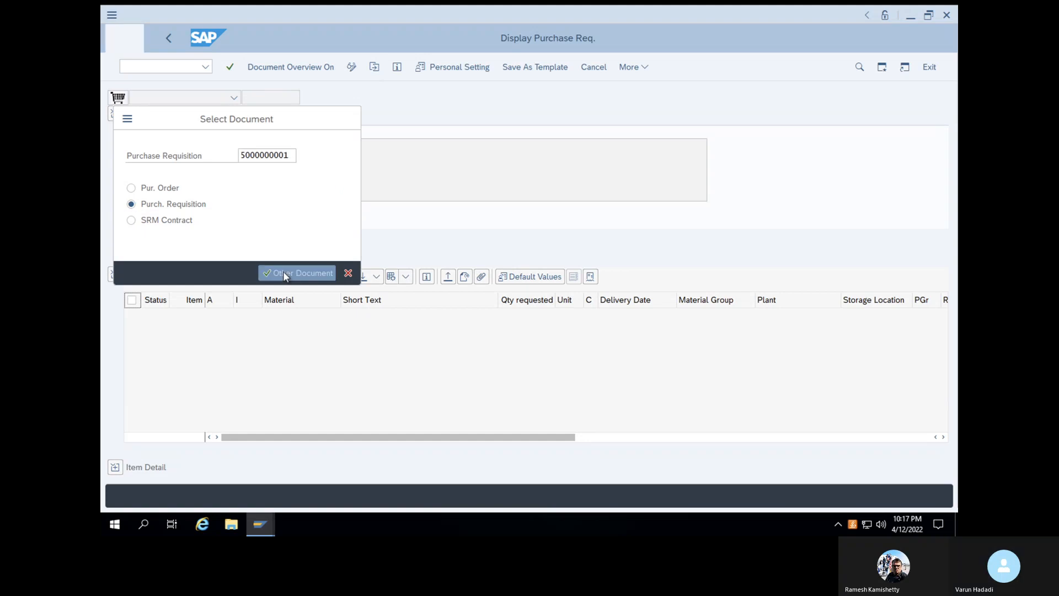
{"action": "left_click", "coordinate": [351, 69]}
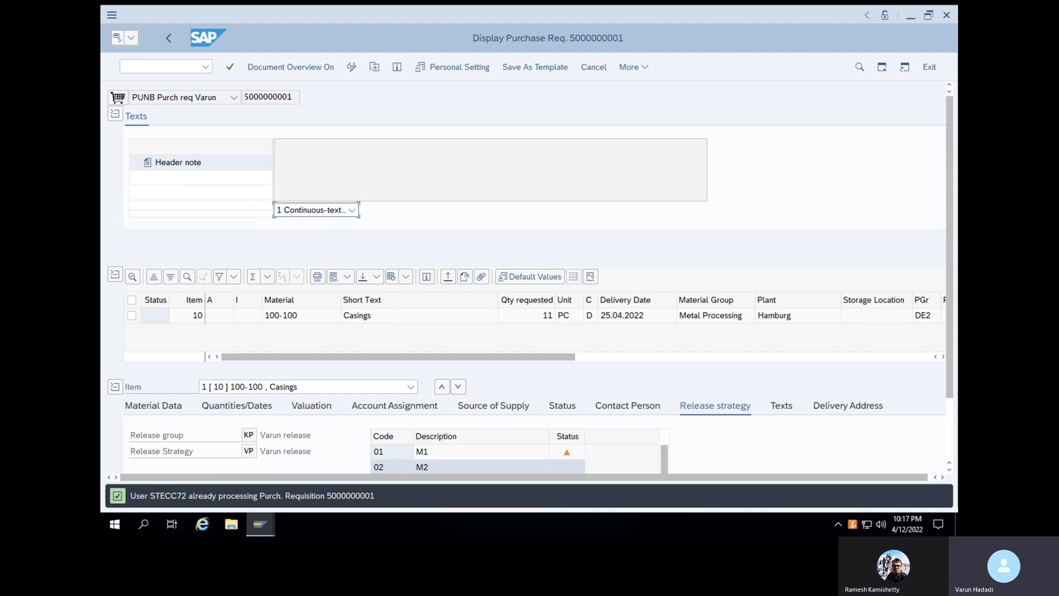
- Close the Create Purchase Order session, return to the PUNB requisition, and switch it to release mode
{"action": "left_click", "coordinate": [260, 524]}
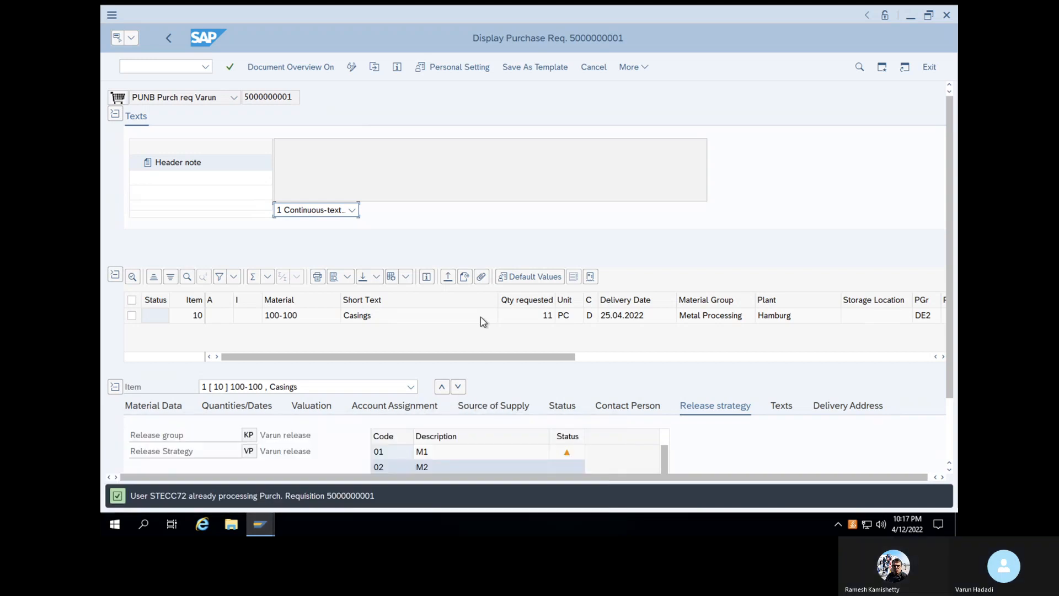
{"action": "mouse_move", "coordinate": [260, 524]}
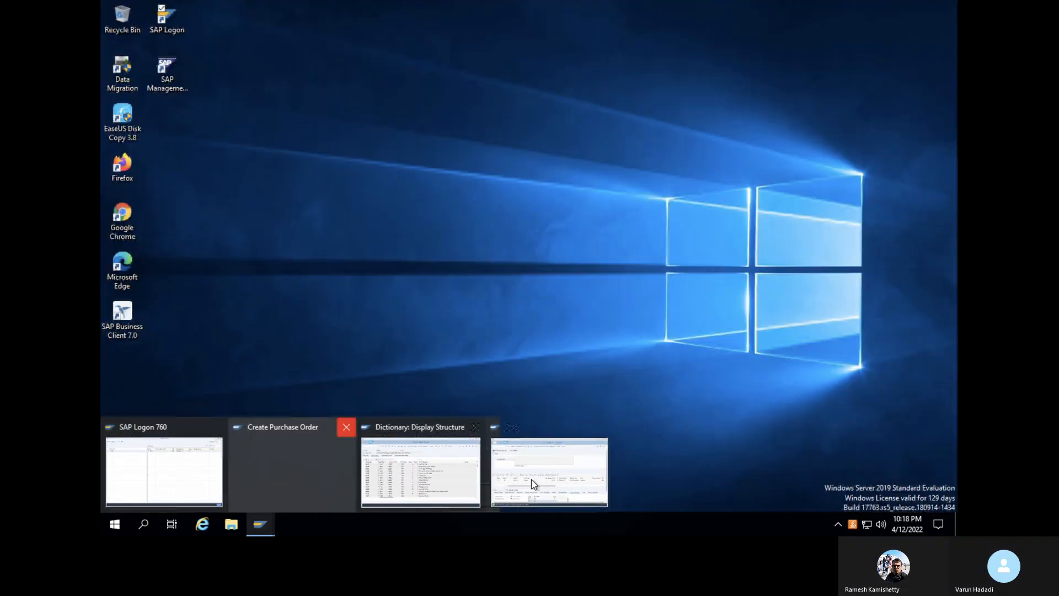
{"action": "left_click", "coordinate": [531, 479]}
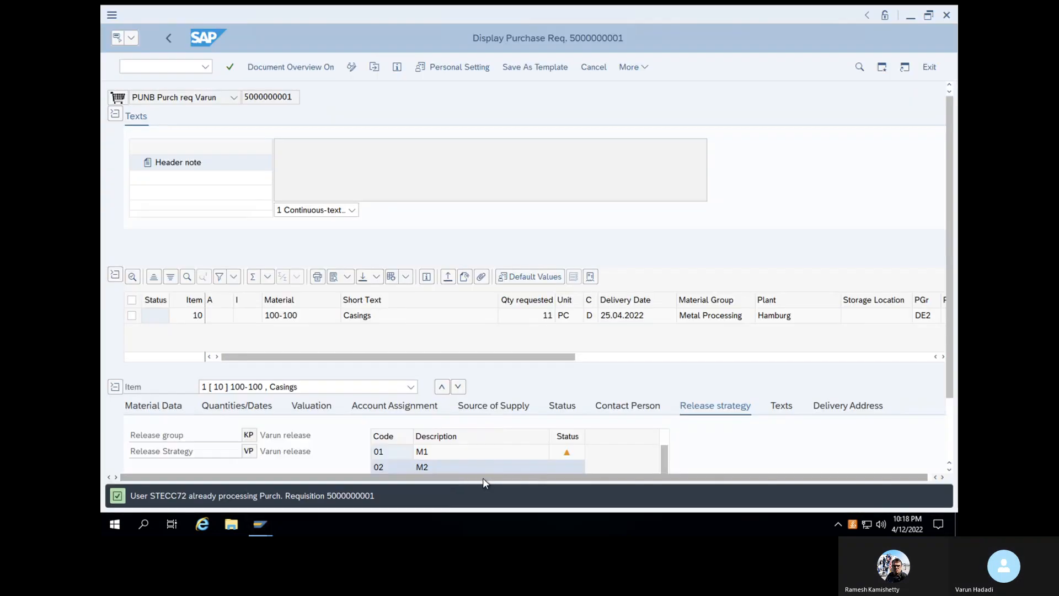
{"action": "left_click", "coordinate": [352, 67]}
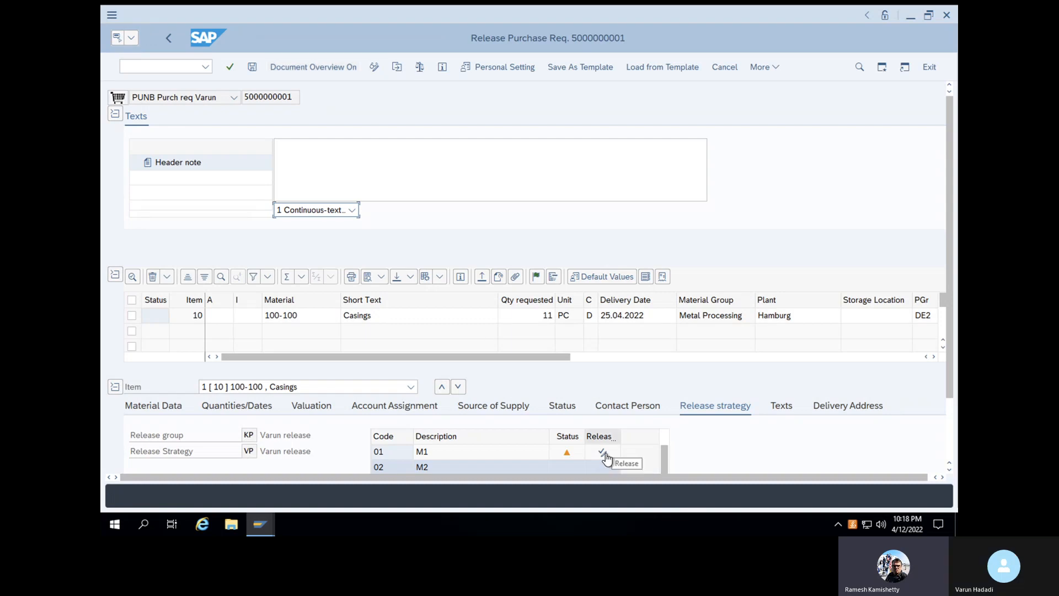
- Release item 10 of the requisition with release codes 01 (M1), 02 (M2) and 03 (M3)
{"action": "left_click", "coordinate": [603, 452]}
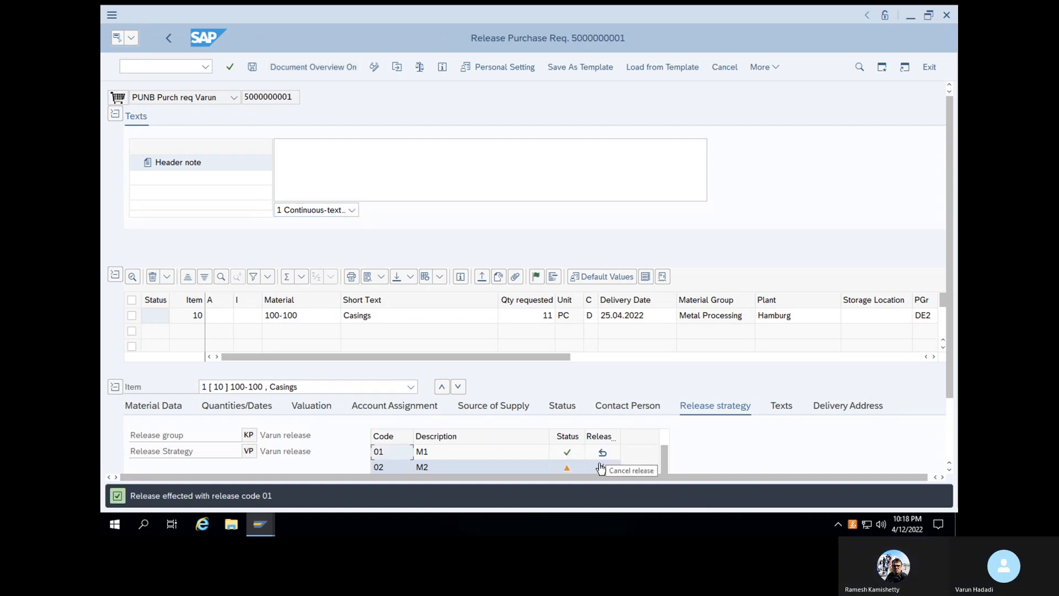
{"action": "left_click", "coordinate": [602, 467]}
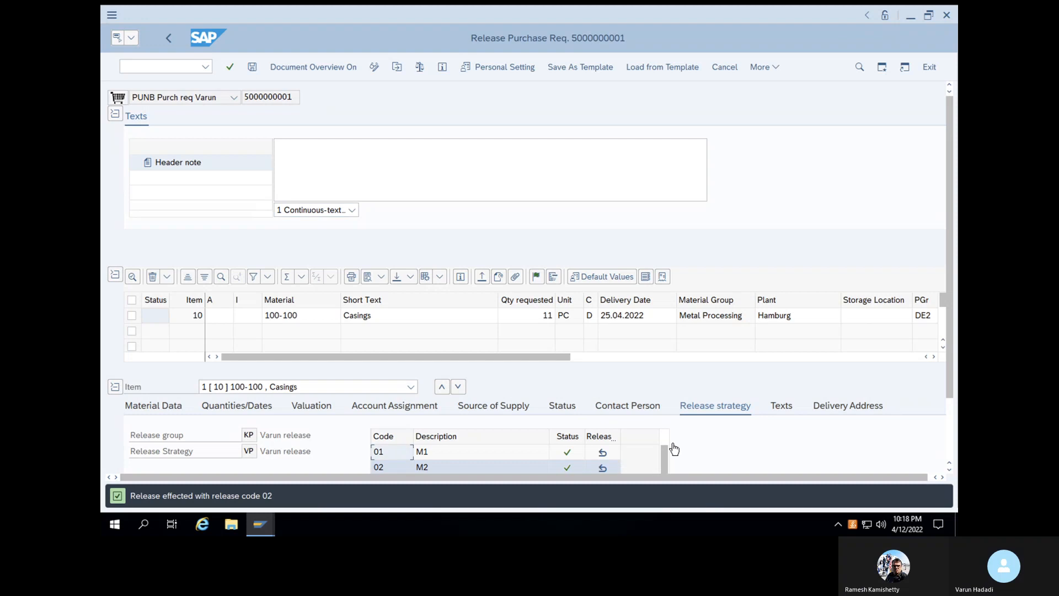
{"action": "scroll", "coordinate": [953, 213], "scroll_direction": "down", "scroll_amount": 3}
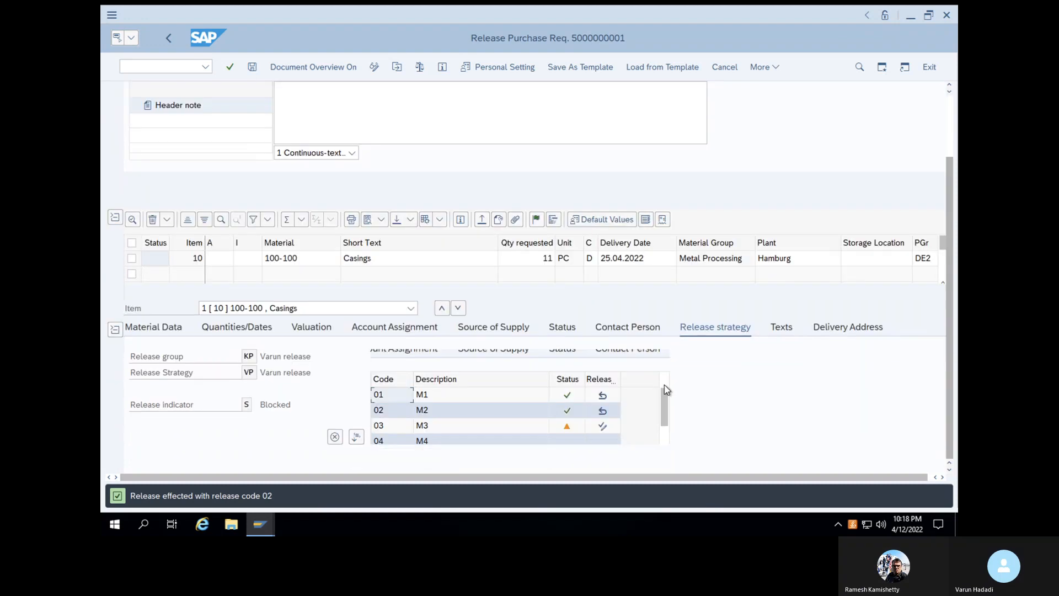
{"action": "left_click", "coordinate": [604, 425]}
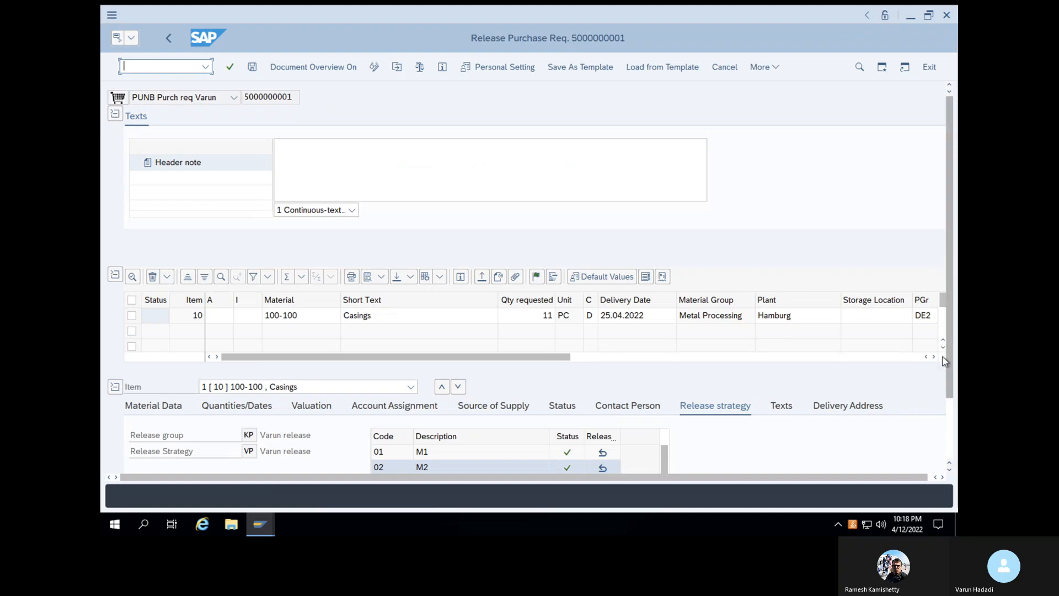
{"action": "scroll", "coordinate": [950, 259], "scroll_direction": "down", "scroll_amount": 3}
{"action": "left_click", "coordinate": [602, 406]}
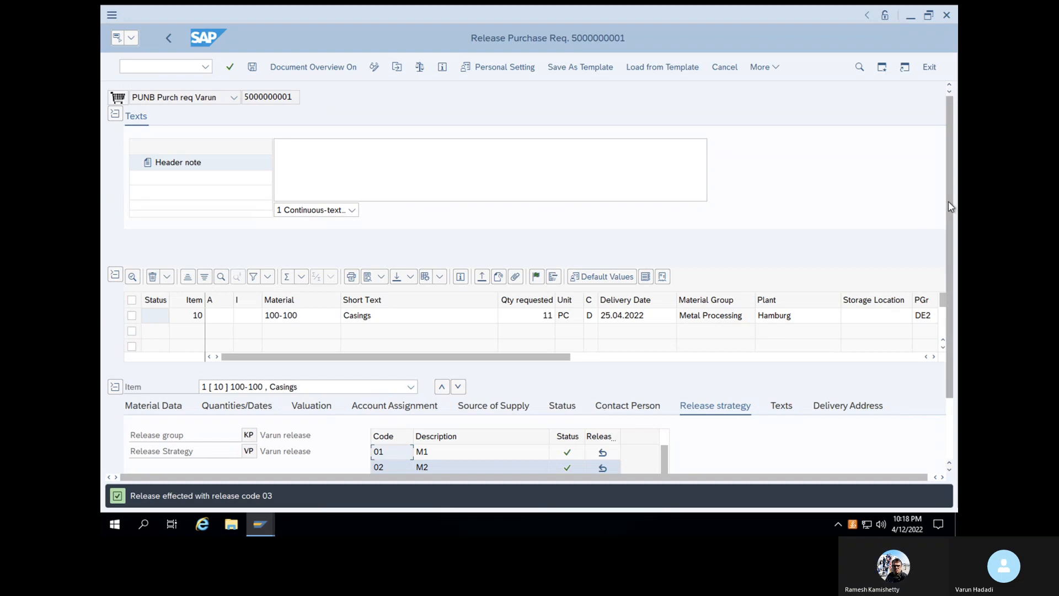
- Release item 10 of the requisition with release codes 04 (M4) and 05 (M5)
{"action": "scroll", "coordinate": [942, 363], "scroll_direction": "down", "scroll_amount": 3}
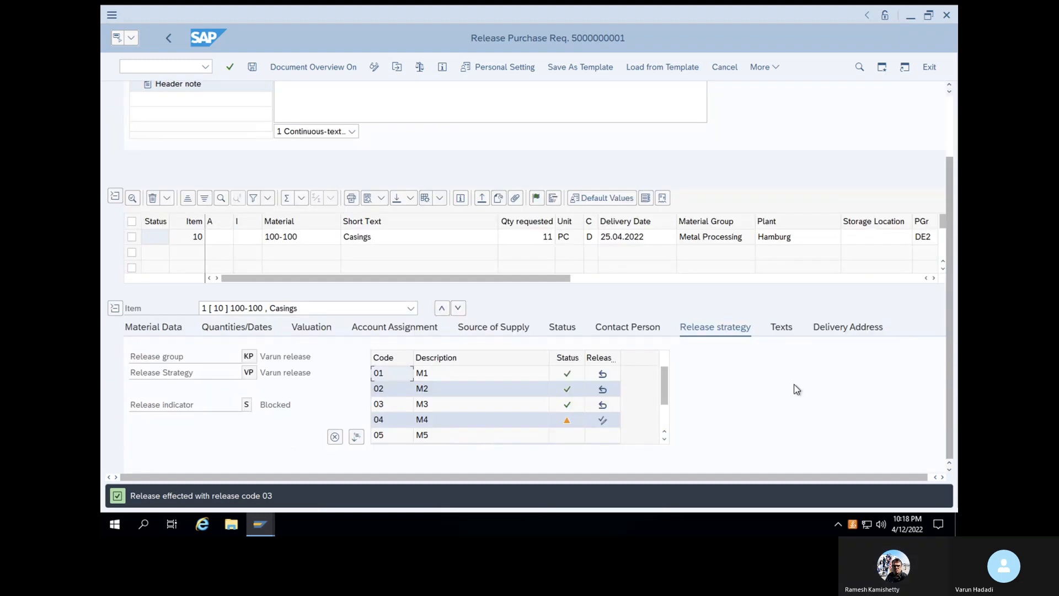
{"action": "left_click", "coordinate": [603, 420]}
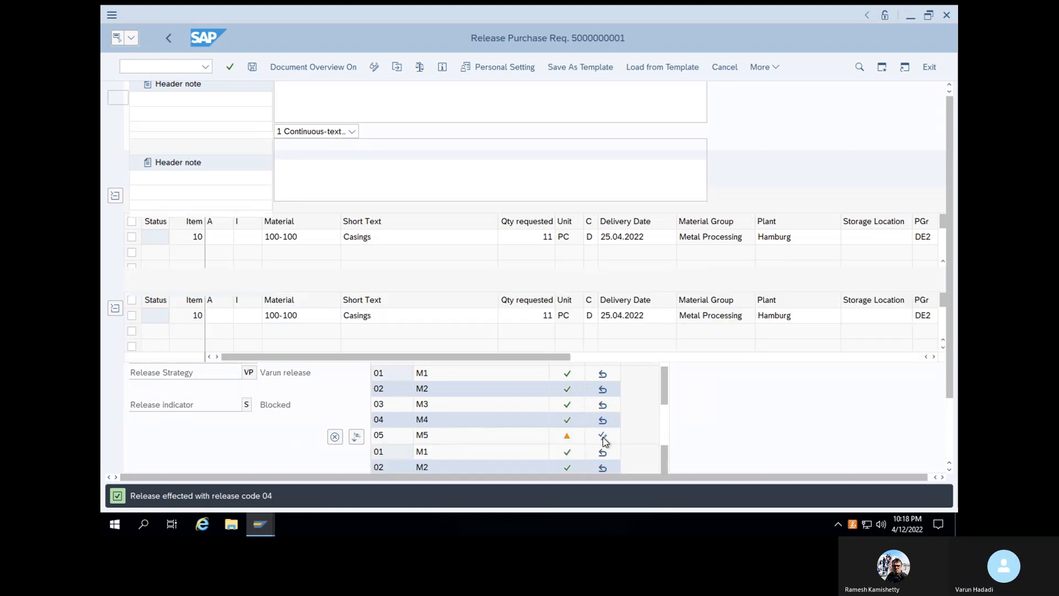
{"action": "left_click", "coordinate": [604, 438]}
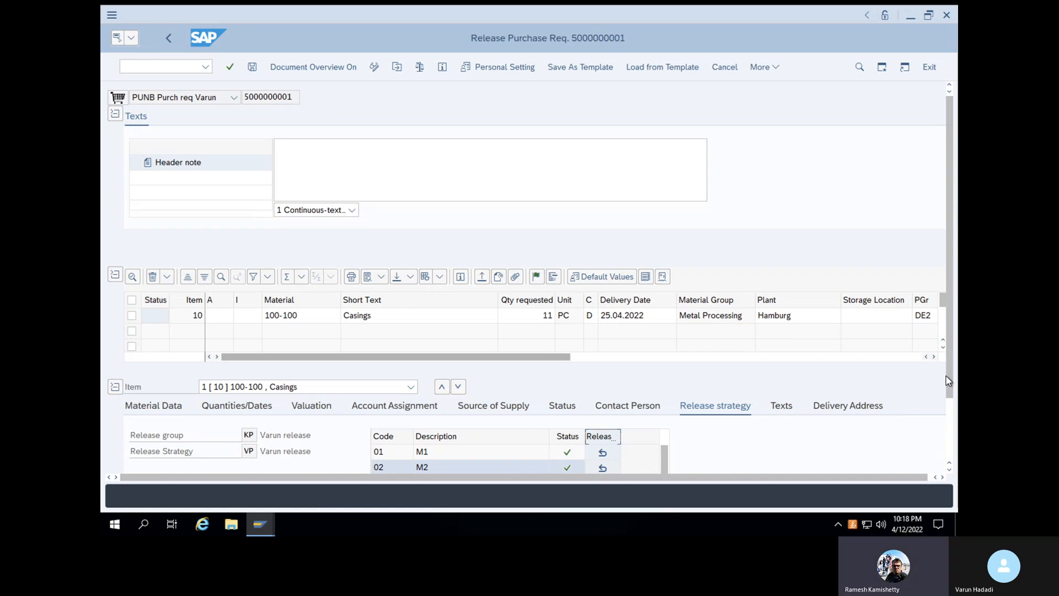
{"action": "left_click", "coordinate": [948, 466]}
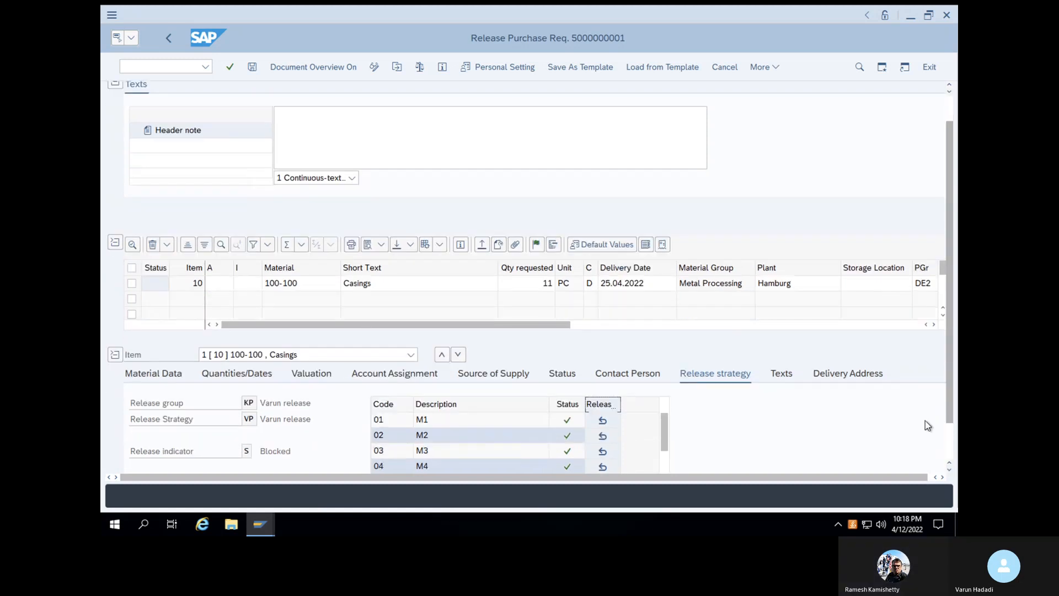
{"action": "scroll", "coordinate": [925, 421], "scroll_direction": "down", "scroll_amount": 1}
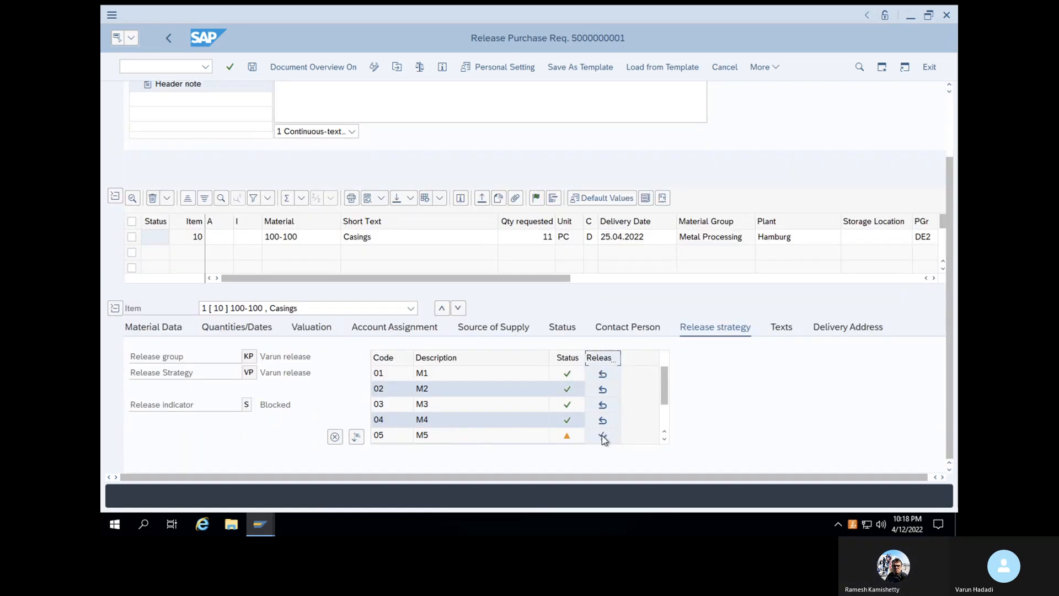
{"action": "left_click", "coordinate": [602, 436]}
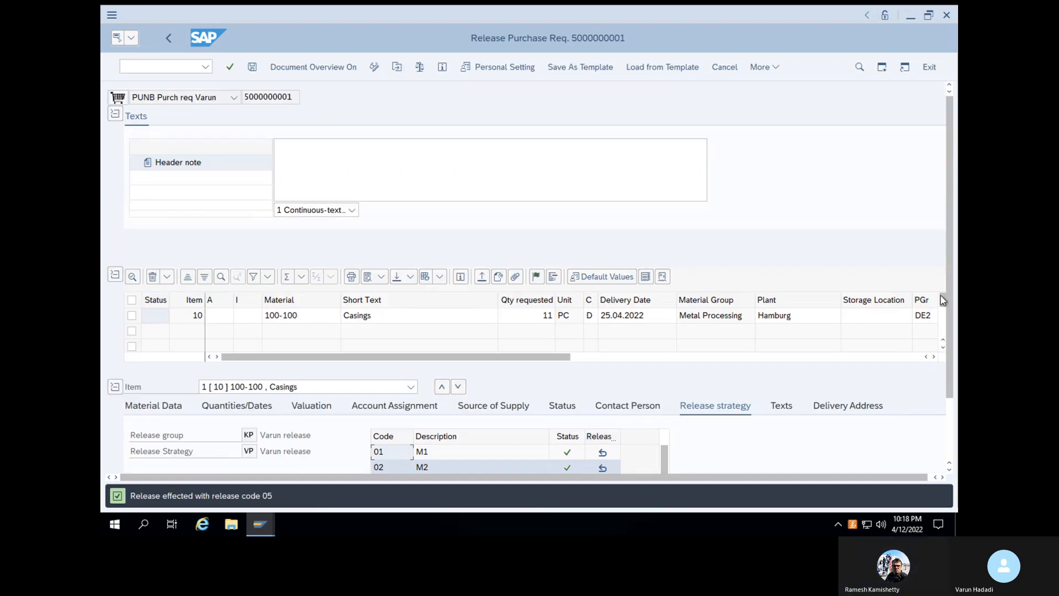
- Release item 10 of the requisition with release codes 06 (M6) and 07 (M7)
{"action": "left_click_drag", "start_coordinate": [949, 293], "coordinate": [944, 444]}
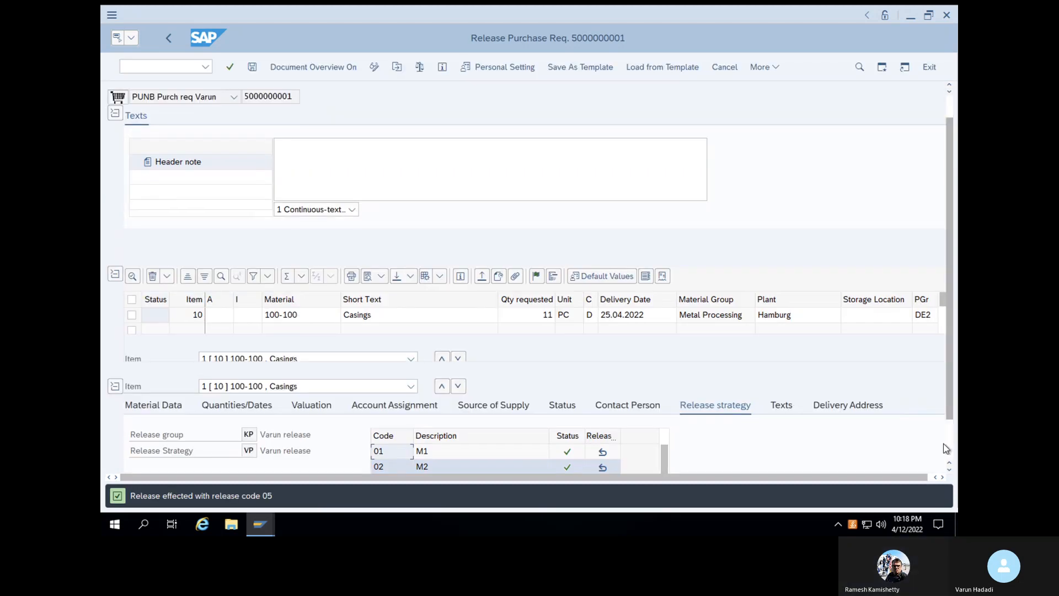
{"action": "left_click", "coordinate": [664, 417]}
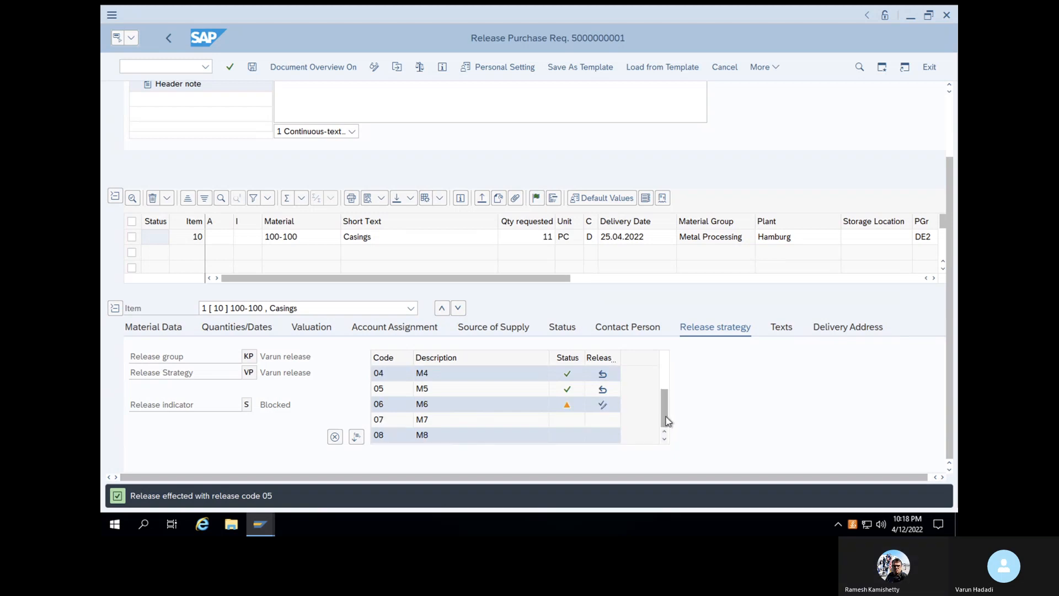
{"action": "left_click", "coordinate": [602, 406]}
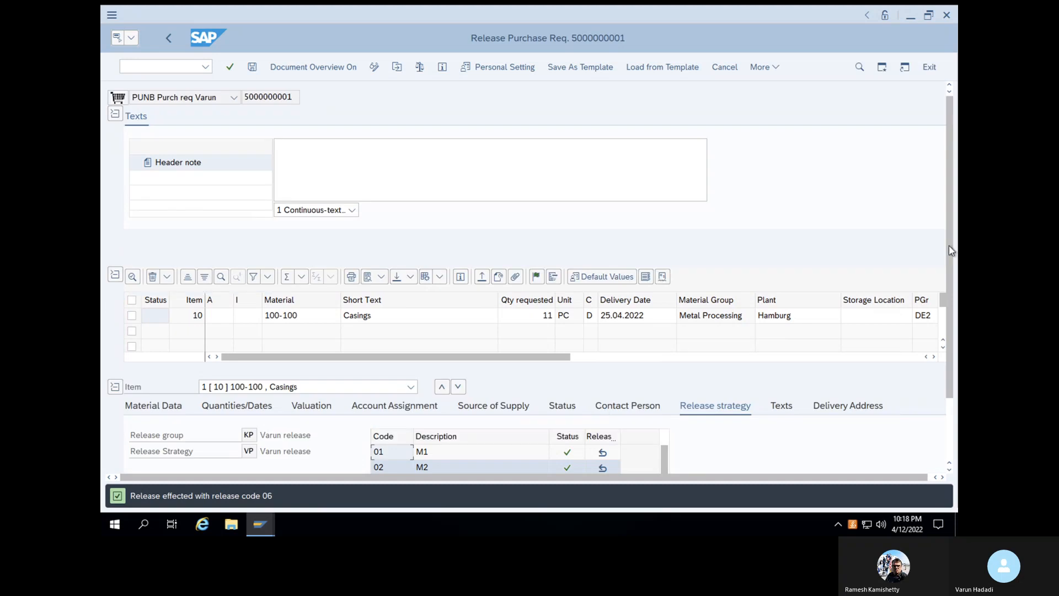
{"action": "scroll", "coordinate": [950, 380], "scroll_direction": "down", "scroll_amount": 3}
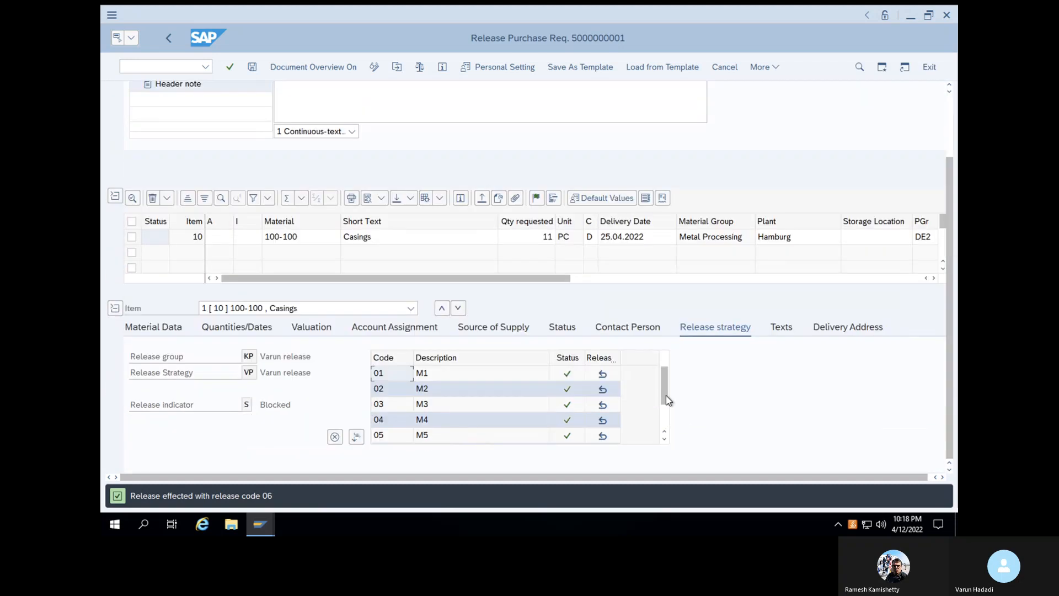
{"action": "scroll", "coordinate": [664, 425], "scroll_direction": "down", "scroll_amount": 1}
{"action": "left_click", "coordinate": [603, 420]}
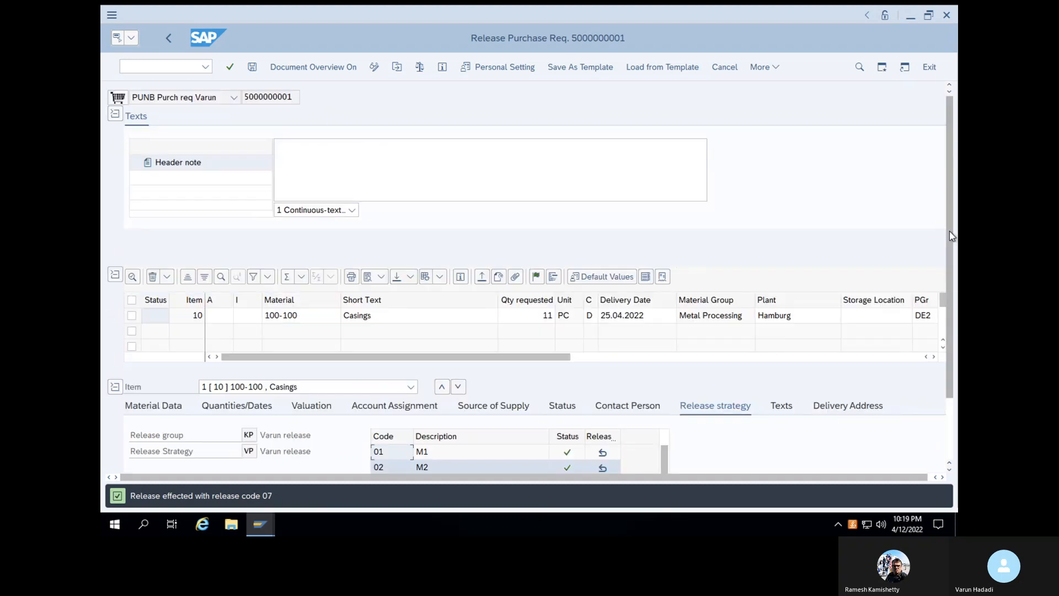
- Release item 10 of the requisition with release code 08 (M8) and save the requisition
{"action": "scroll", "coordinate": [941, 390], "scroll_direction": "down", "scroll_amount": 3}
{"action": "left_click_drag", "start_coordinate": [666, 389], "coordinate": [662, 438]}
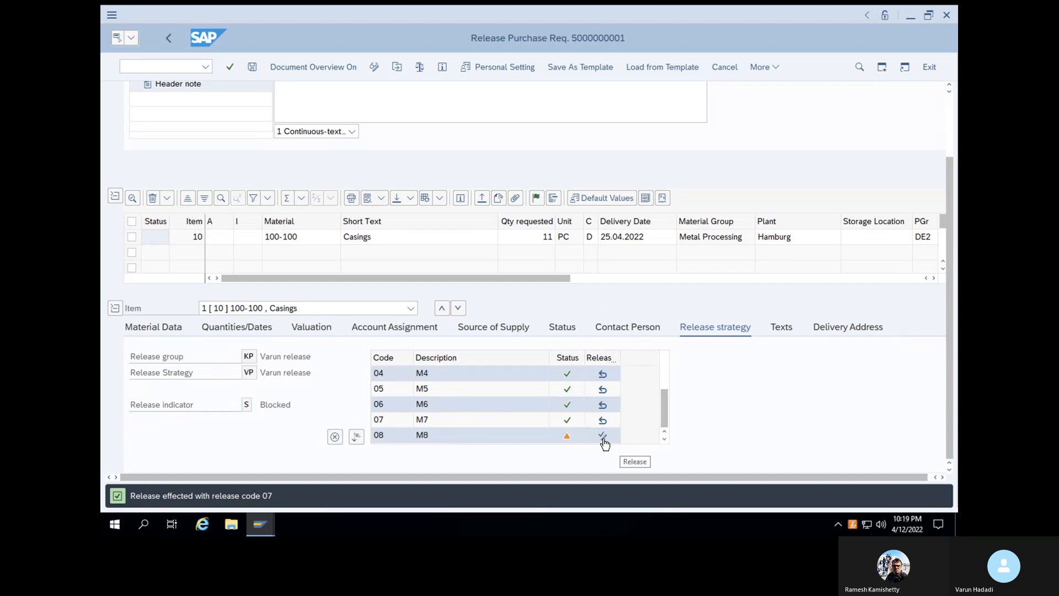
{"action": "left_click", "coordinate": [603, 440]}
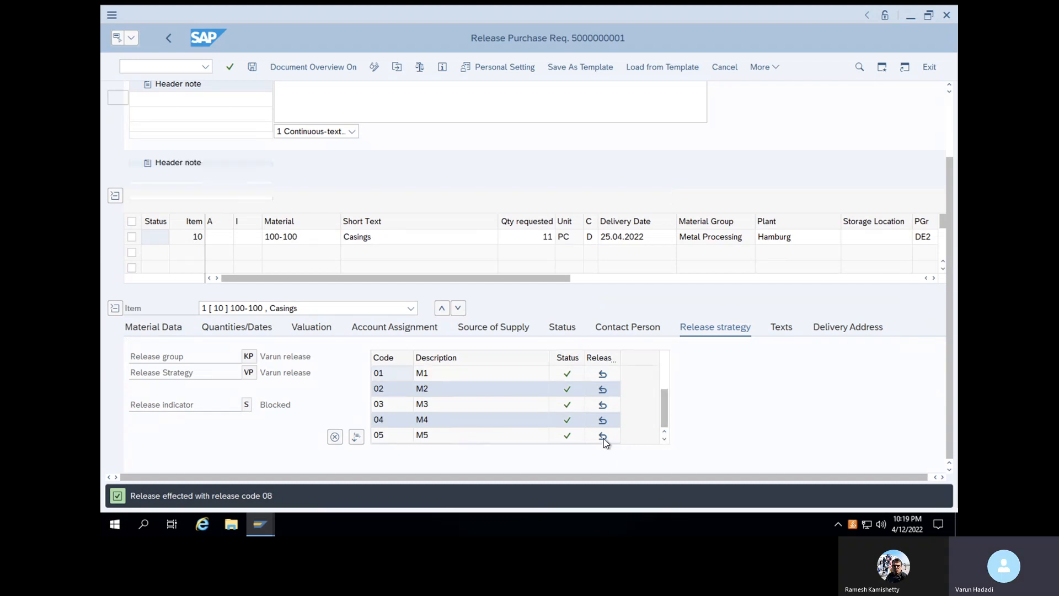
{"action": "left_click_drag", "start_coordinate": [948, 274], "coordinate": [932, 471]}
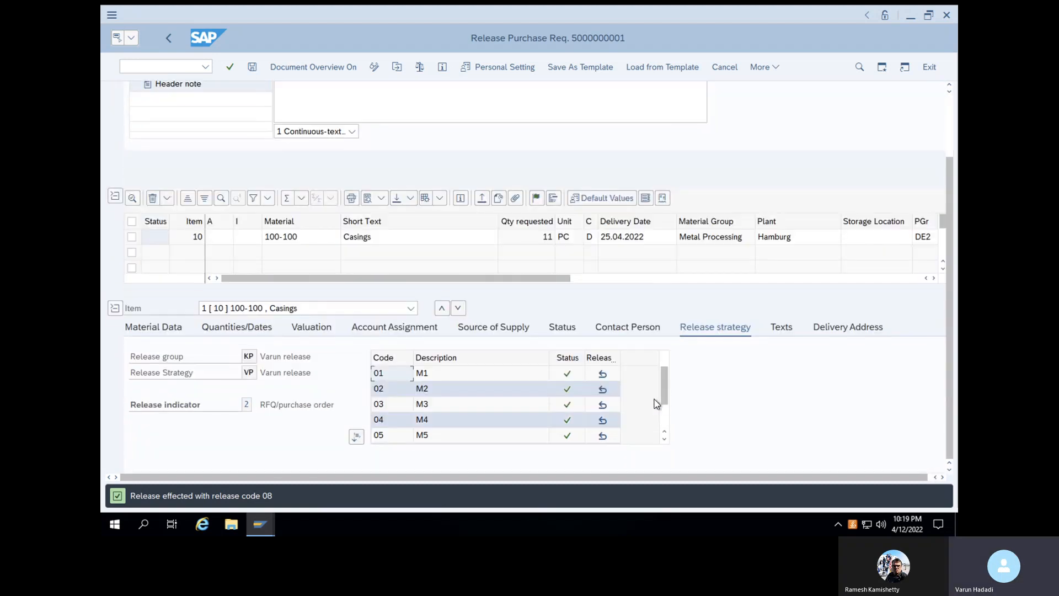
{"action": "left_click", "coordinate": [251, 68]}
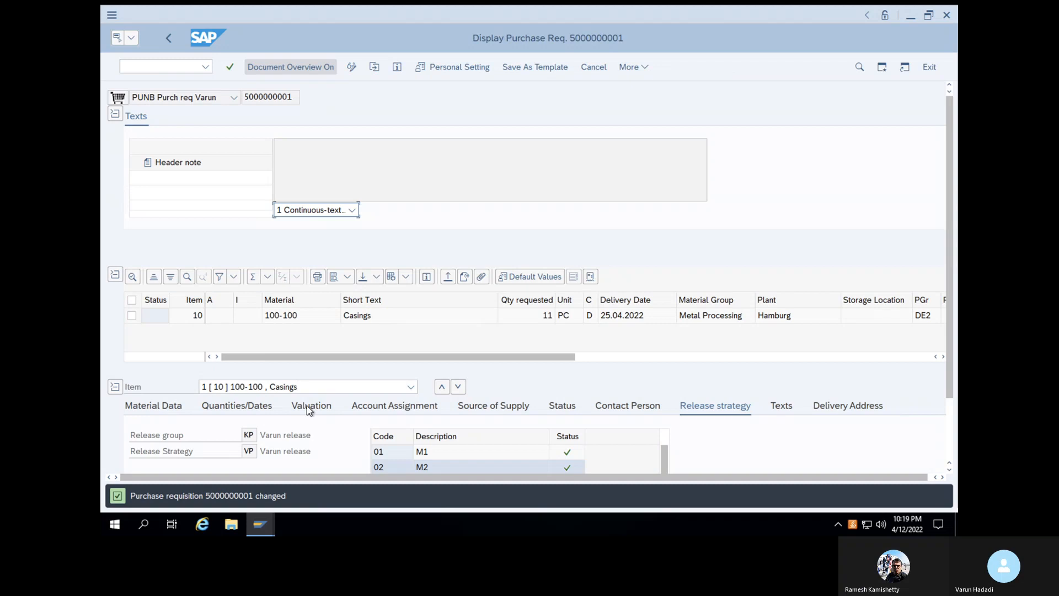
- Open transaction ME21N in place of the requisition display, show the document overview and close the help text
{"action": "left_click", "coordinate": [169, 69]}
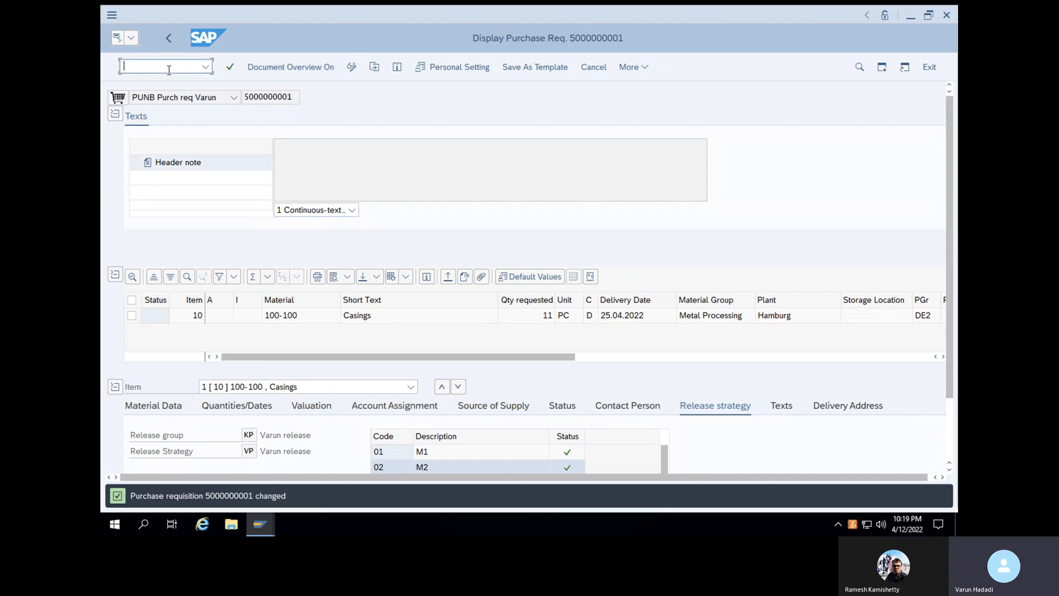
{"action": "type", "text": "/NM"}
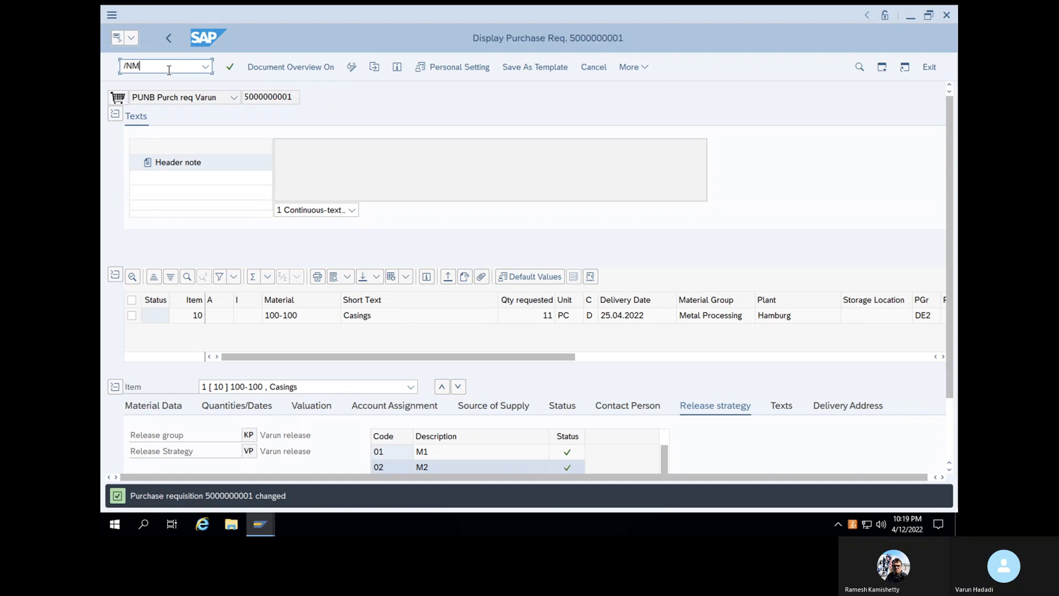
{"action": "type", "text": "E21N"}
{"action": "key", "text": "Return"}
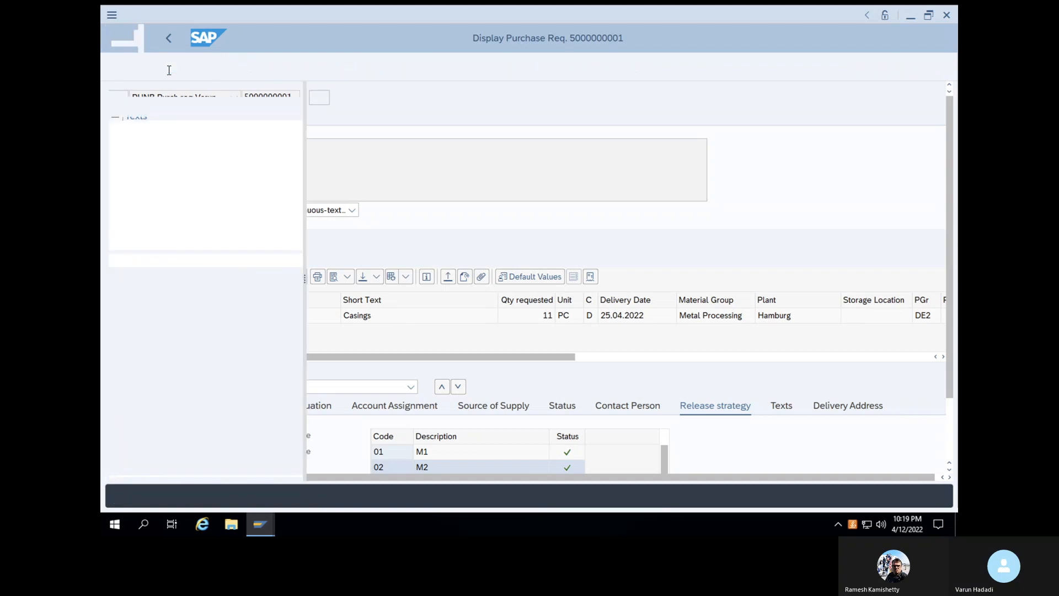
{"action": "left_click", "coordinate": [306, 68]}
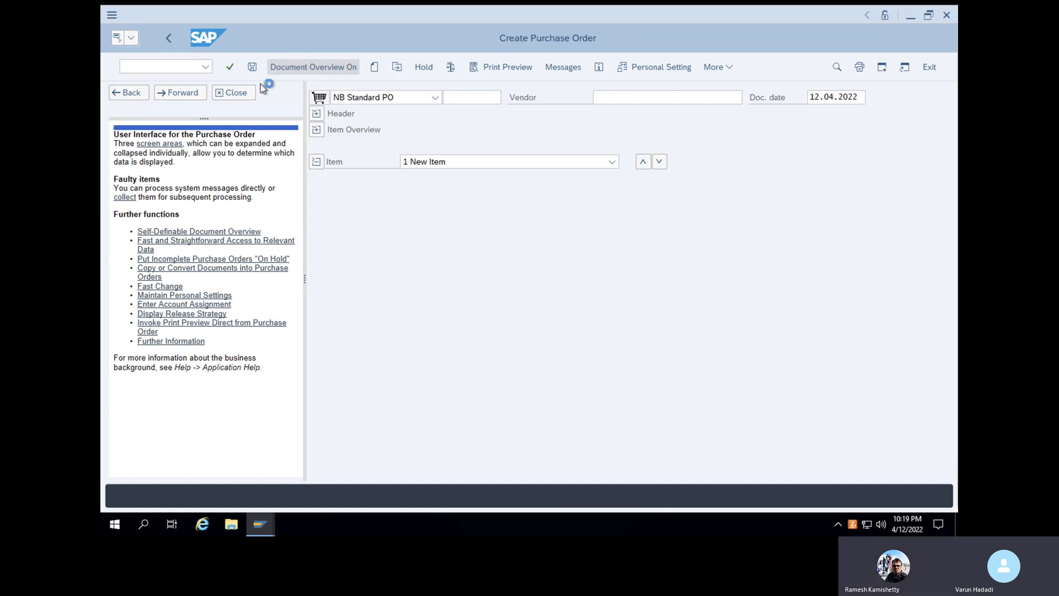
{"action": "left_click", "coordinate": [236, 94]}
- List the released PUNB requisition in the document overview using the Purchase Requisitions selection with its prefilled requisition number
{"action": "left_click", "coordinate": [120, 152]}
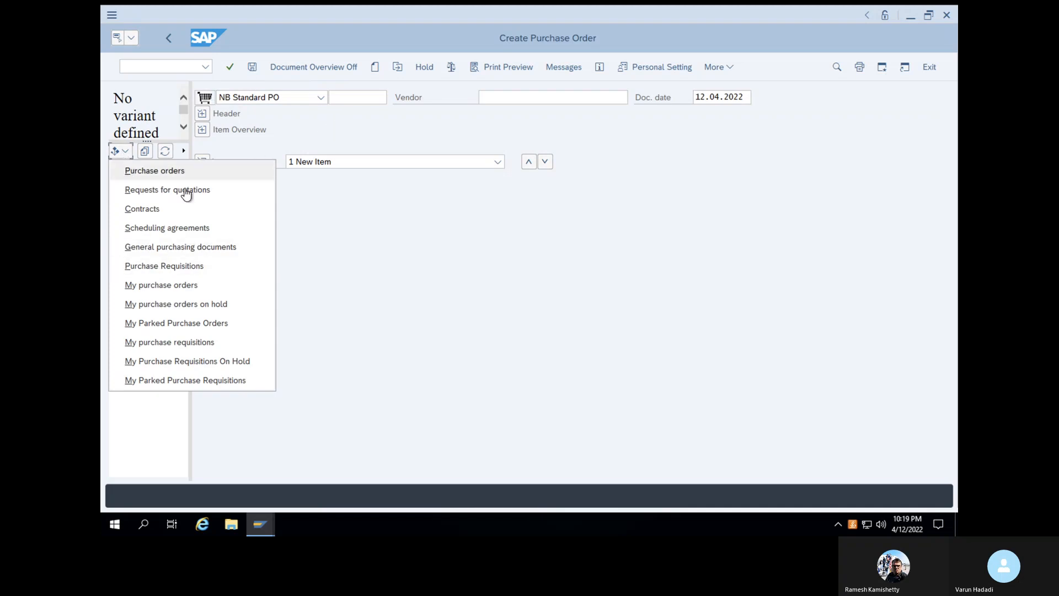
{"action": "left_click", "coordinate": [179, 267]}
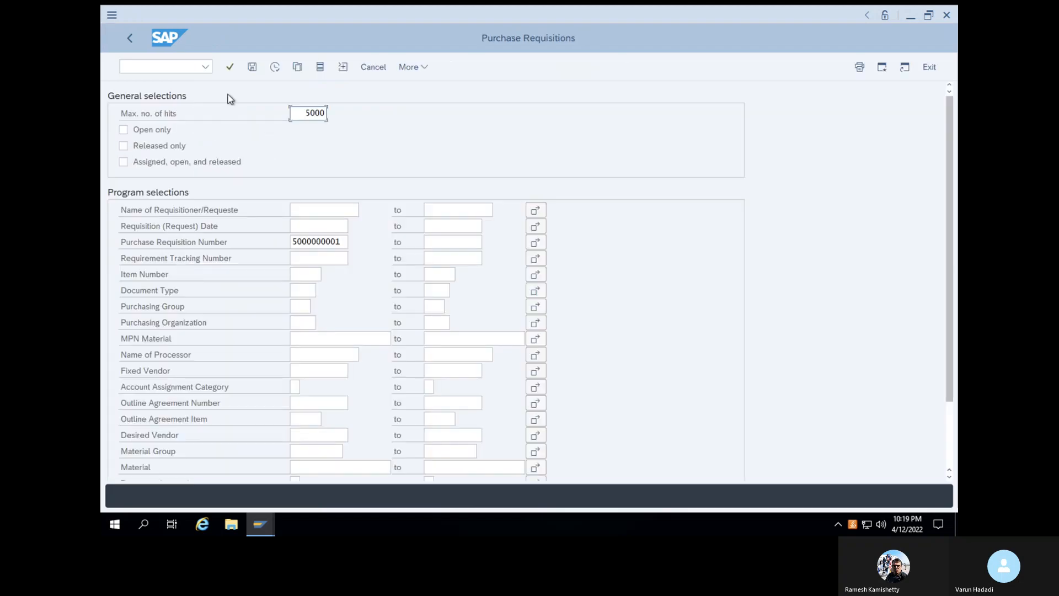
{"action": "left_click", "coordinate": [230, 67]}
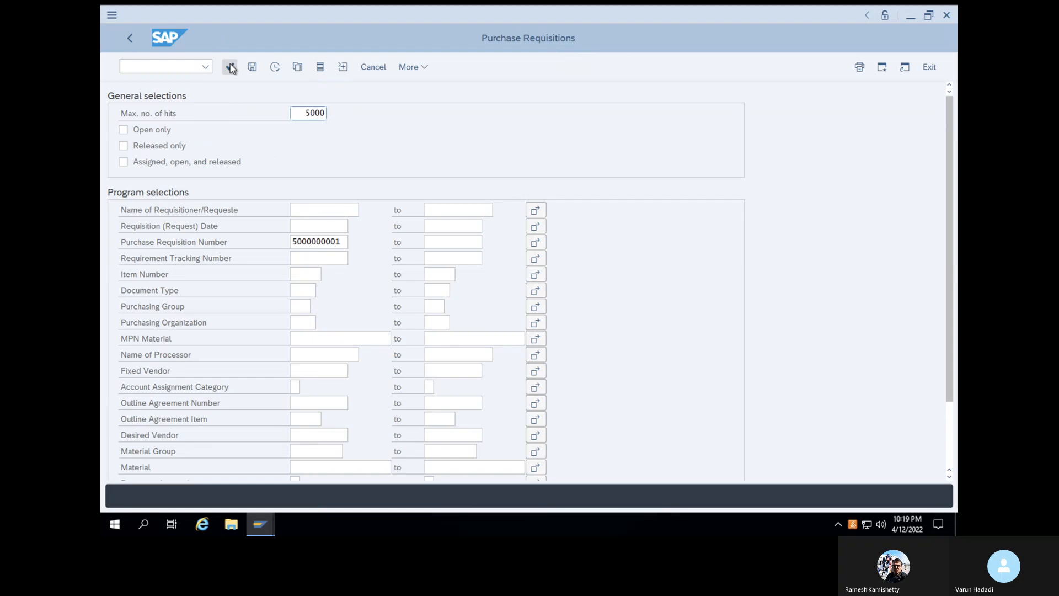
{"action": "left_click", "coordinate": [276, 67]}
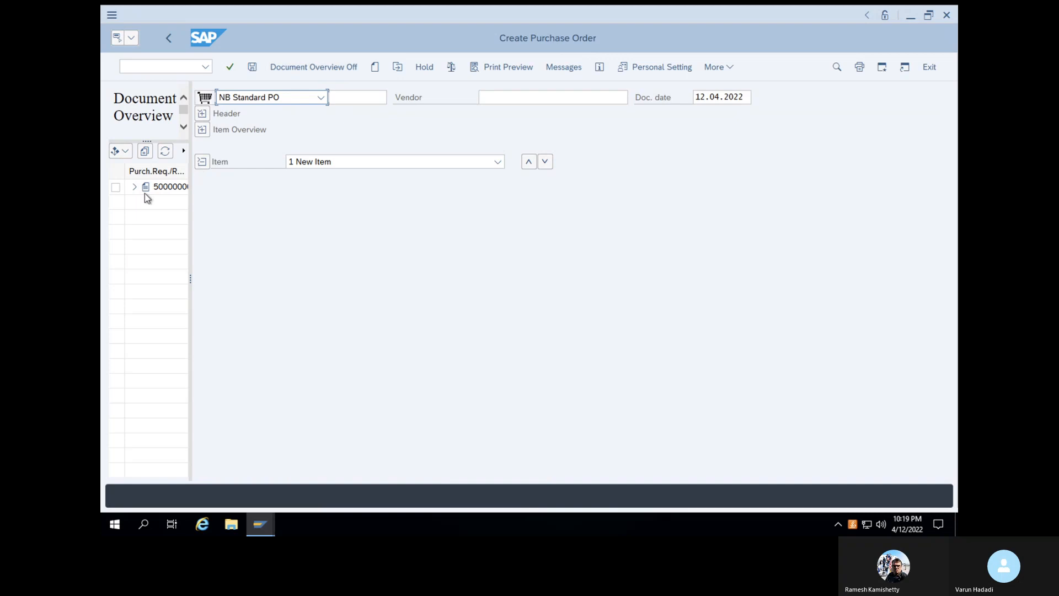
- Adopt the requisition into the Standard PO with purchasing organization 1000 and vendor AGENCY00
{"action": "left_click_drag", "start_coordinate": [145, 193], "coordinate": [209, 102]}
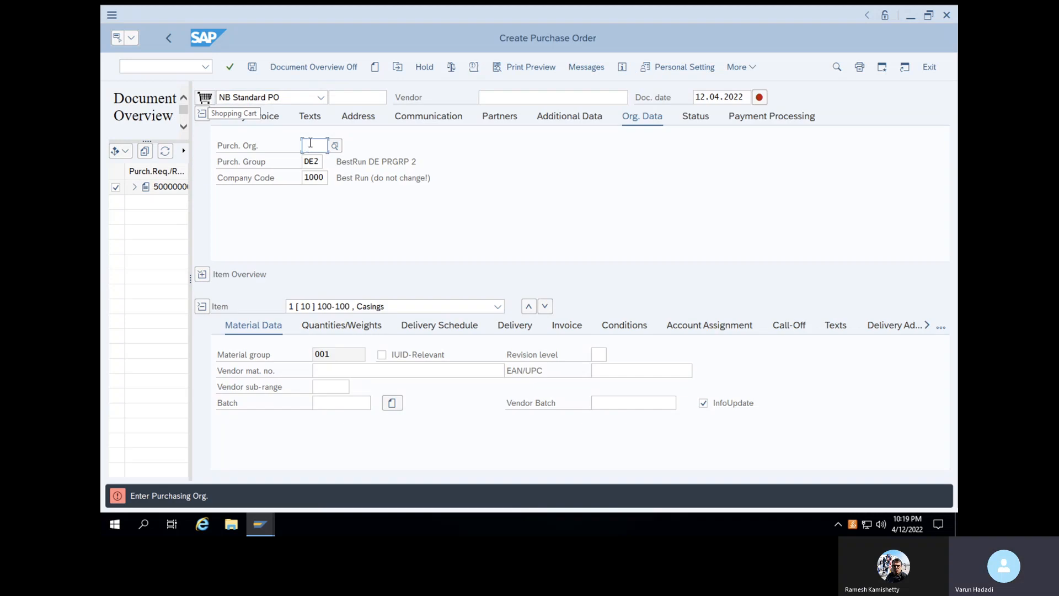
{"action": "type", "text": "1000"}
{"action": "key", "text": "Return"}
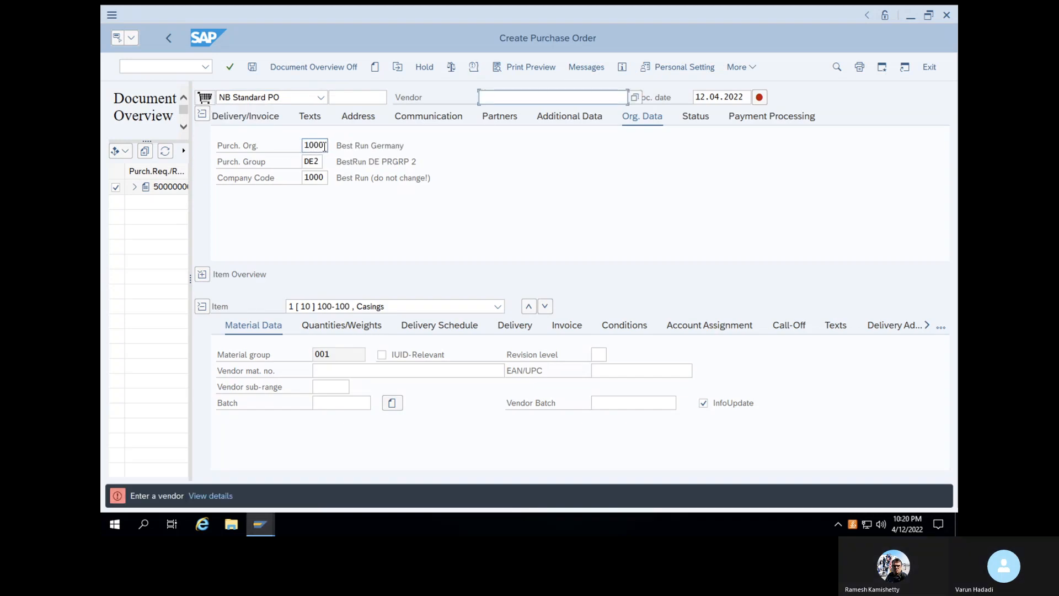
{"action": "left_click", "coordinate": [567, 100]}
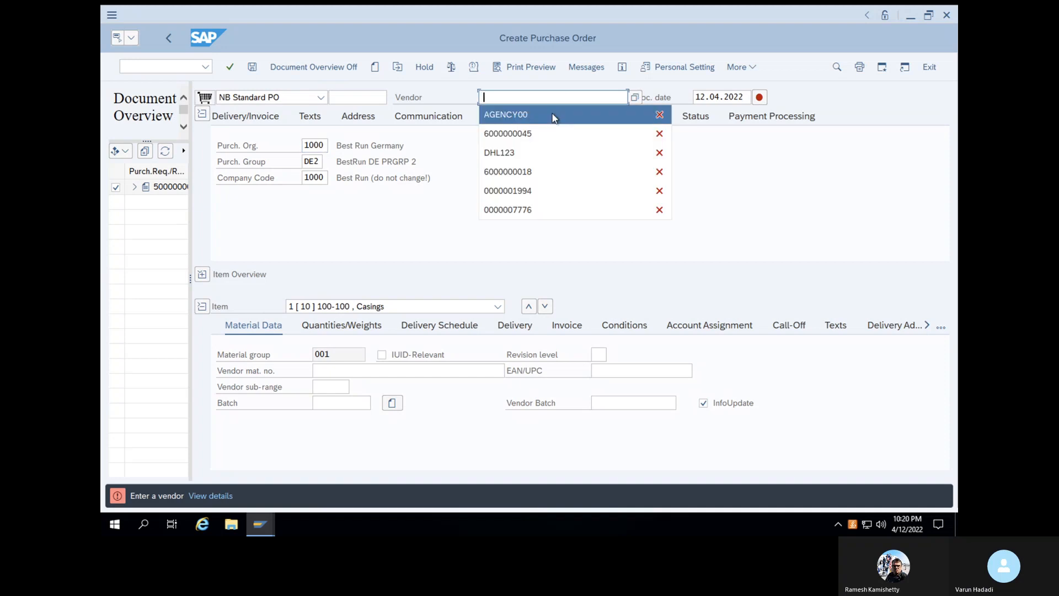
{"action": "left_click", "coordinate": [551, 114]}
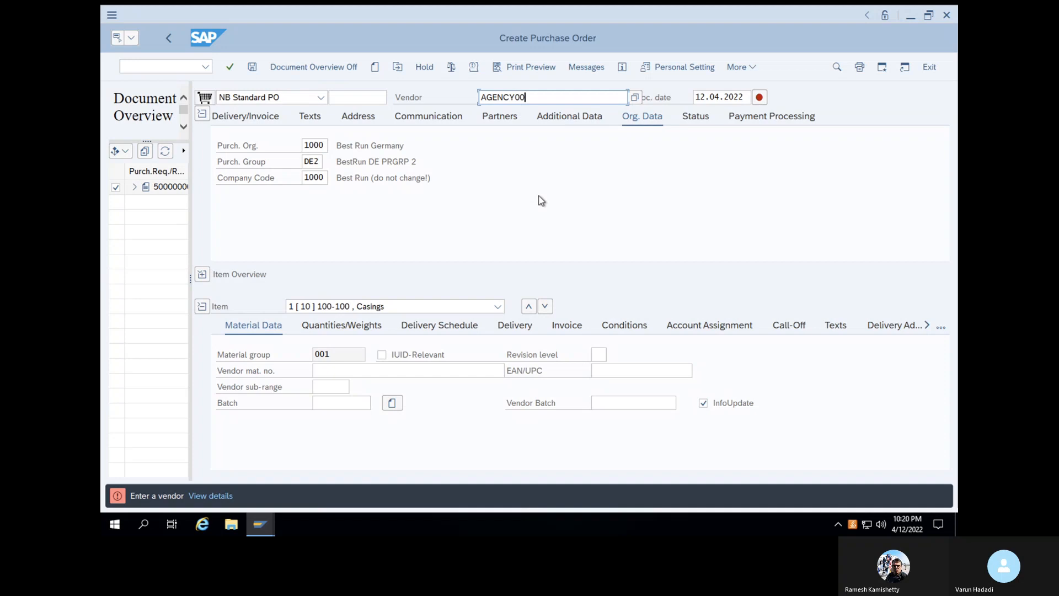
{"action": "key", "text": "Return"}
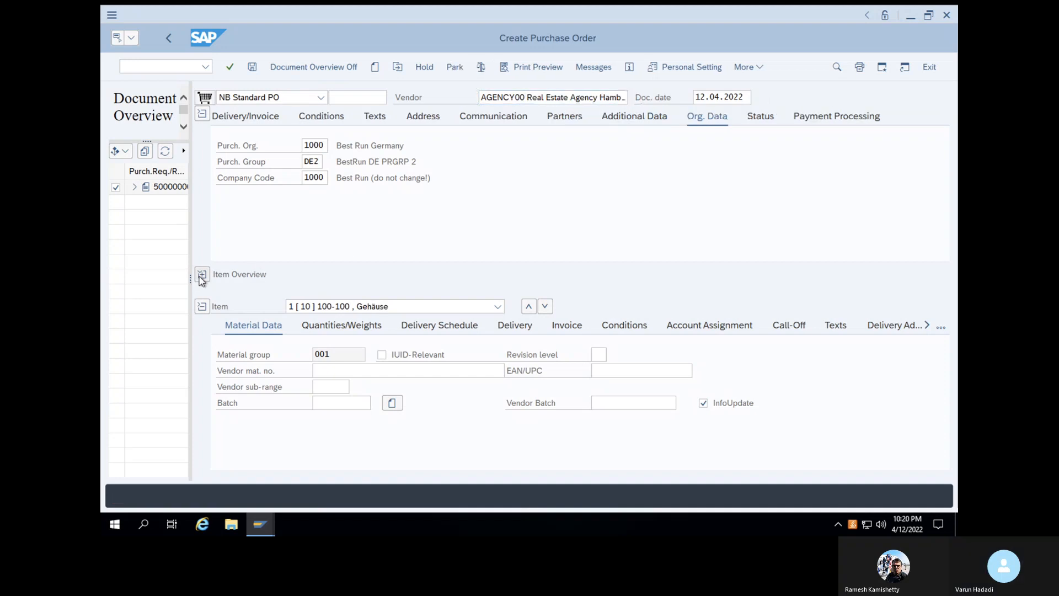
- Expand the purchase order's item overview and examine which detail sections are available for item 10
{"action": "left_click", "coordinate": [202, 275]}
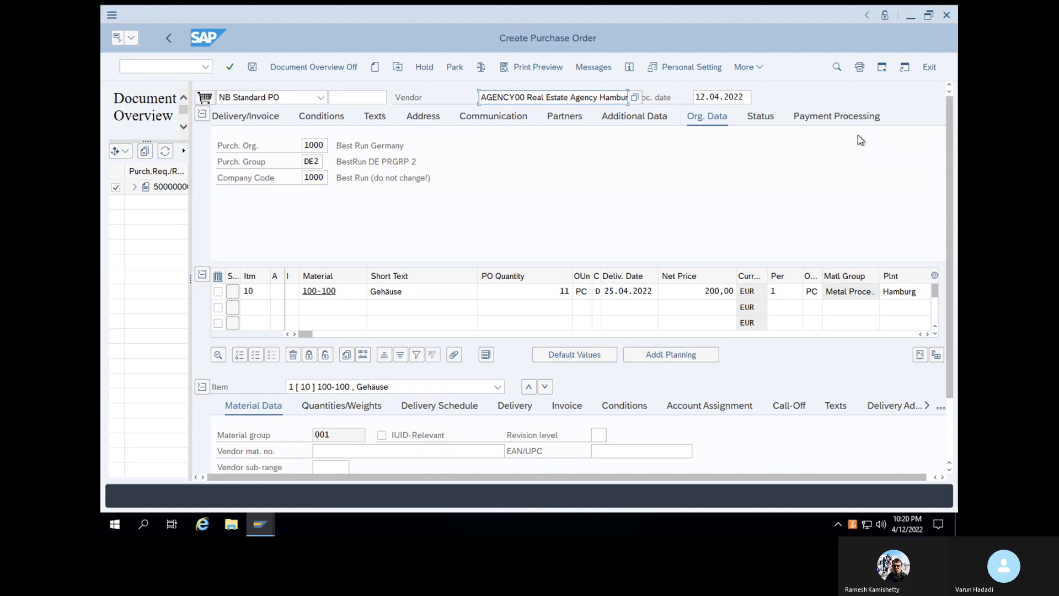
{"action": "left_click", "coordinate": [928, 407]}
{"action": "left_click", "coordinate": [928, 407]}
{"action": "left_click", "coordinate": [928, 407]}
{"action": "left_click", "coordinate": [928, 407]}
{"action": "left_click", "coordinate": [929, 407]}
{"action": "left_click", "coordinate": [928, 407]}
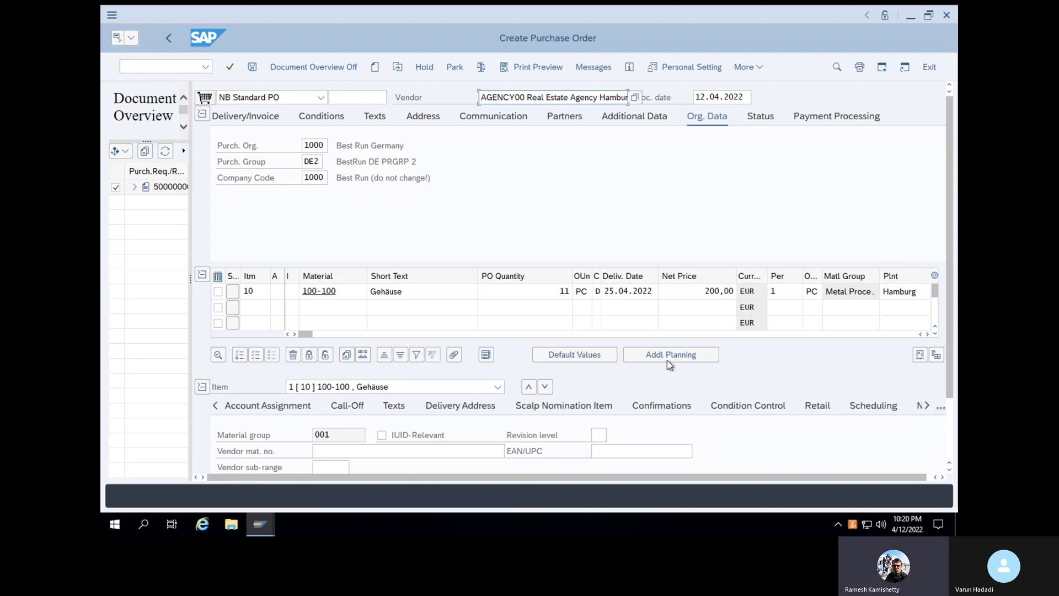
- Check the purchase order for errors and save it
{"action": "left_click", "coordinate": [479, 67]}
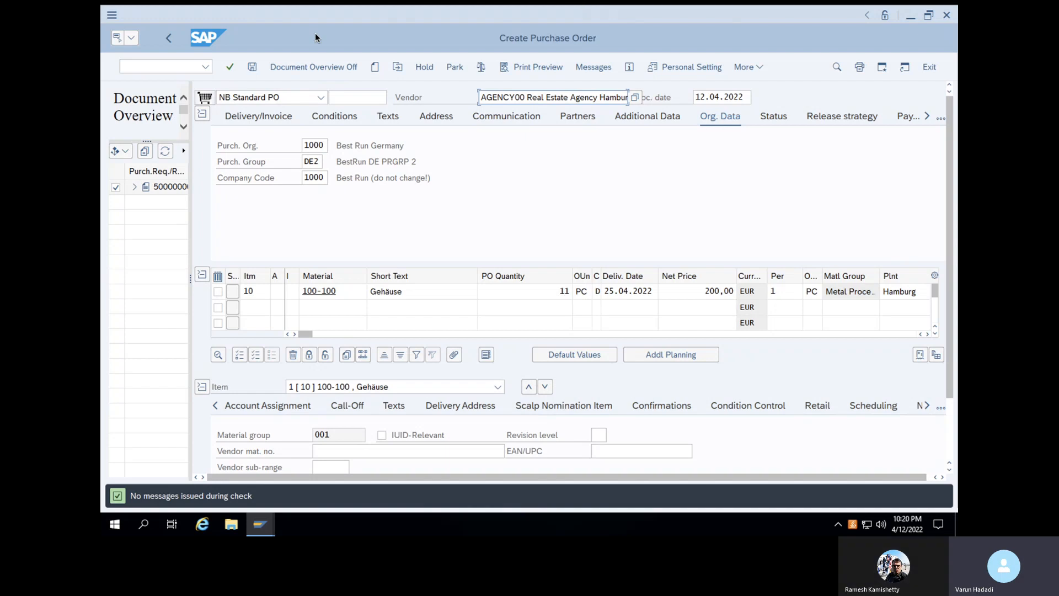
{"action": "left_click", "coordinate": [253, 67]}
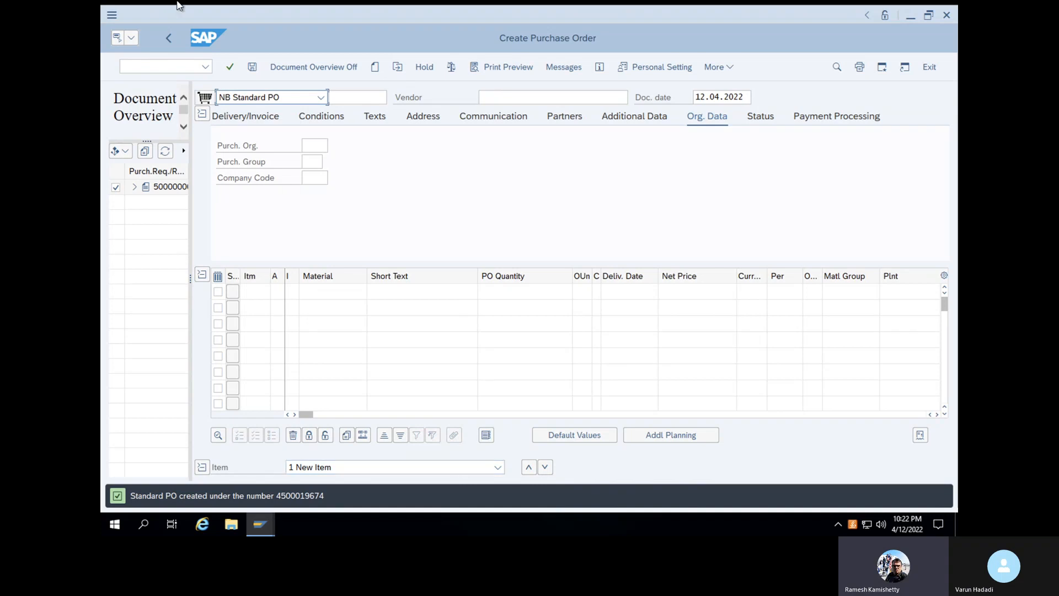
{"action": "left_click", "coordinate": [134, 24]}
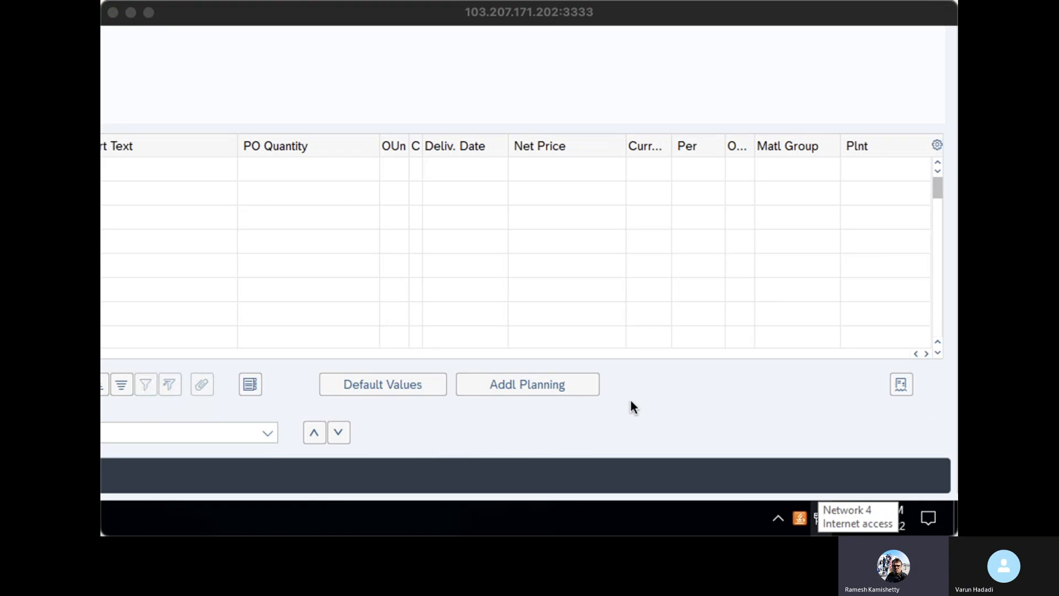